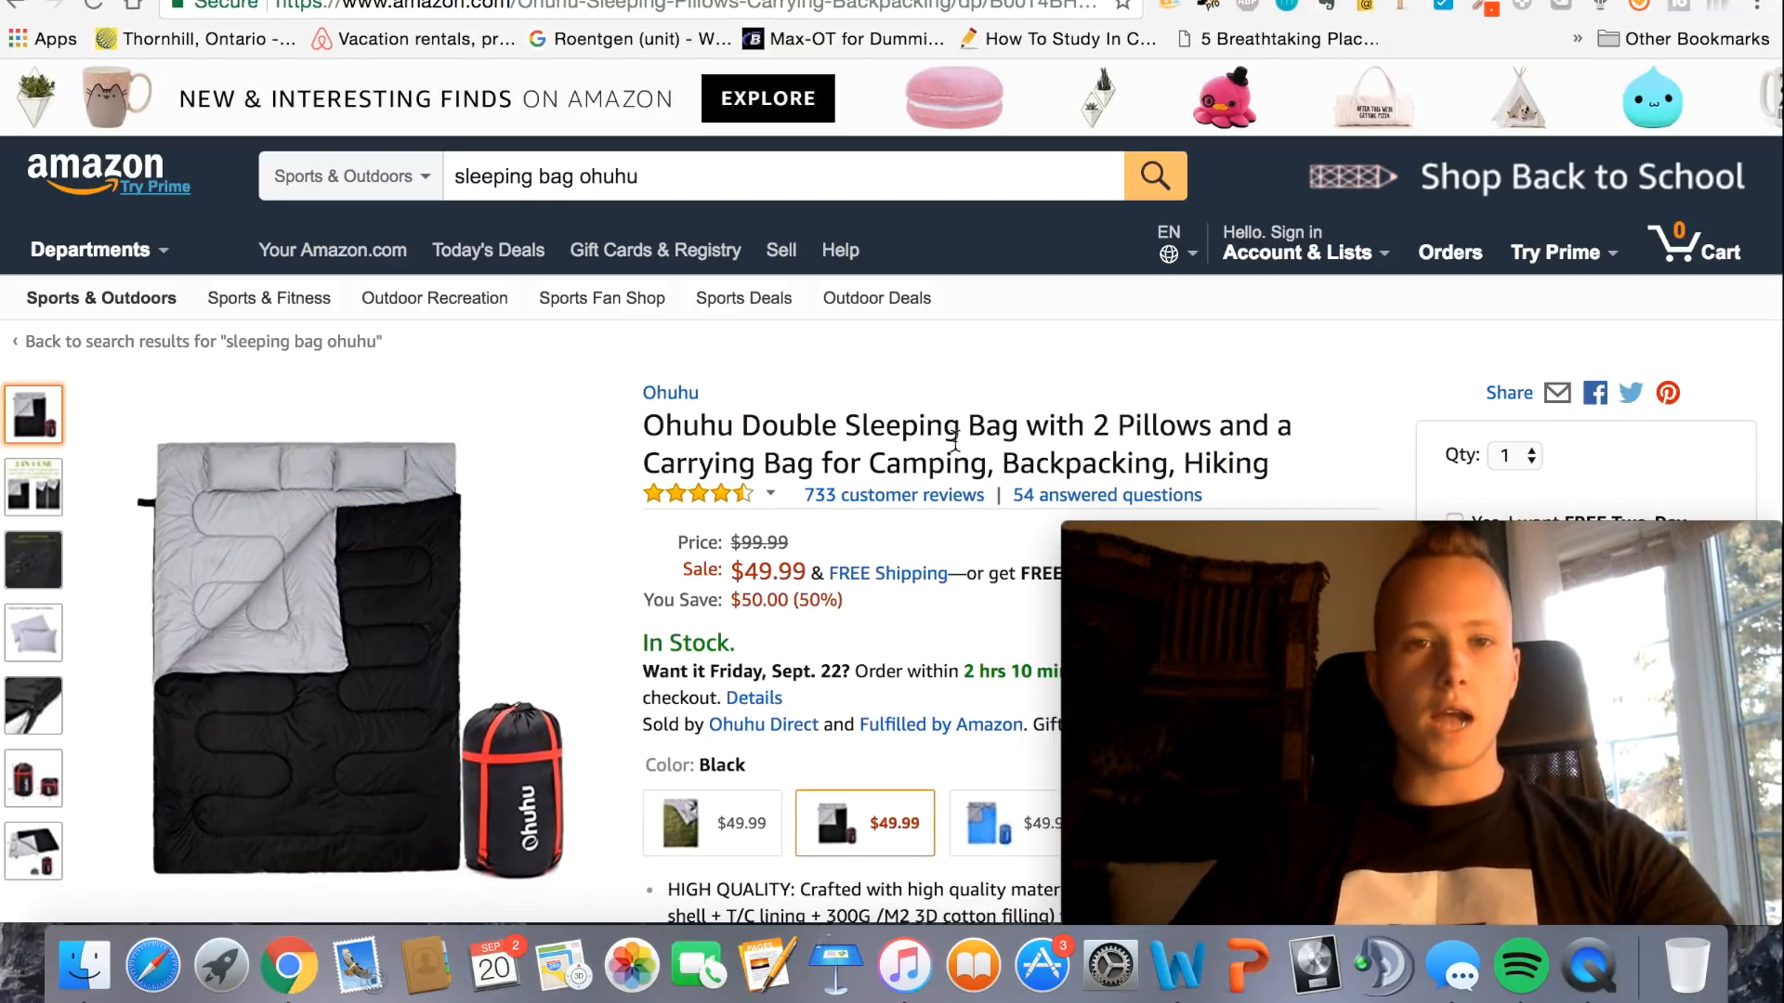
Review the Ohuhu double sleeping bag product listing and switch to the campaign creation page in Facebook Ads Manager
{"action": "scroll", "coordinate": [908, 409], "scroll_direction": "down", "scroll_amount": 2}
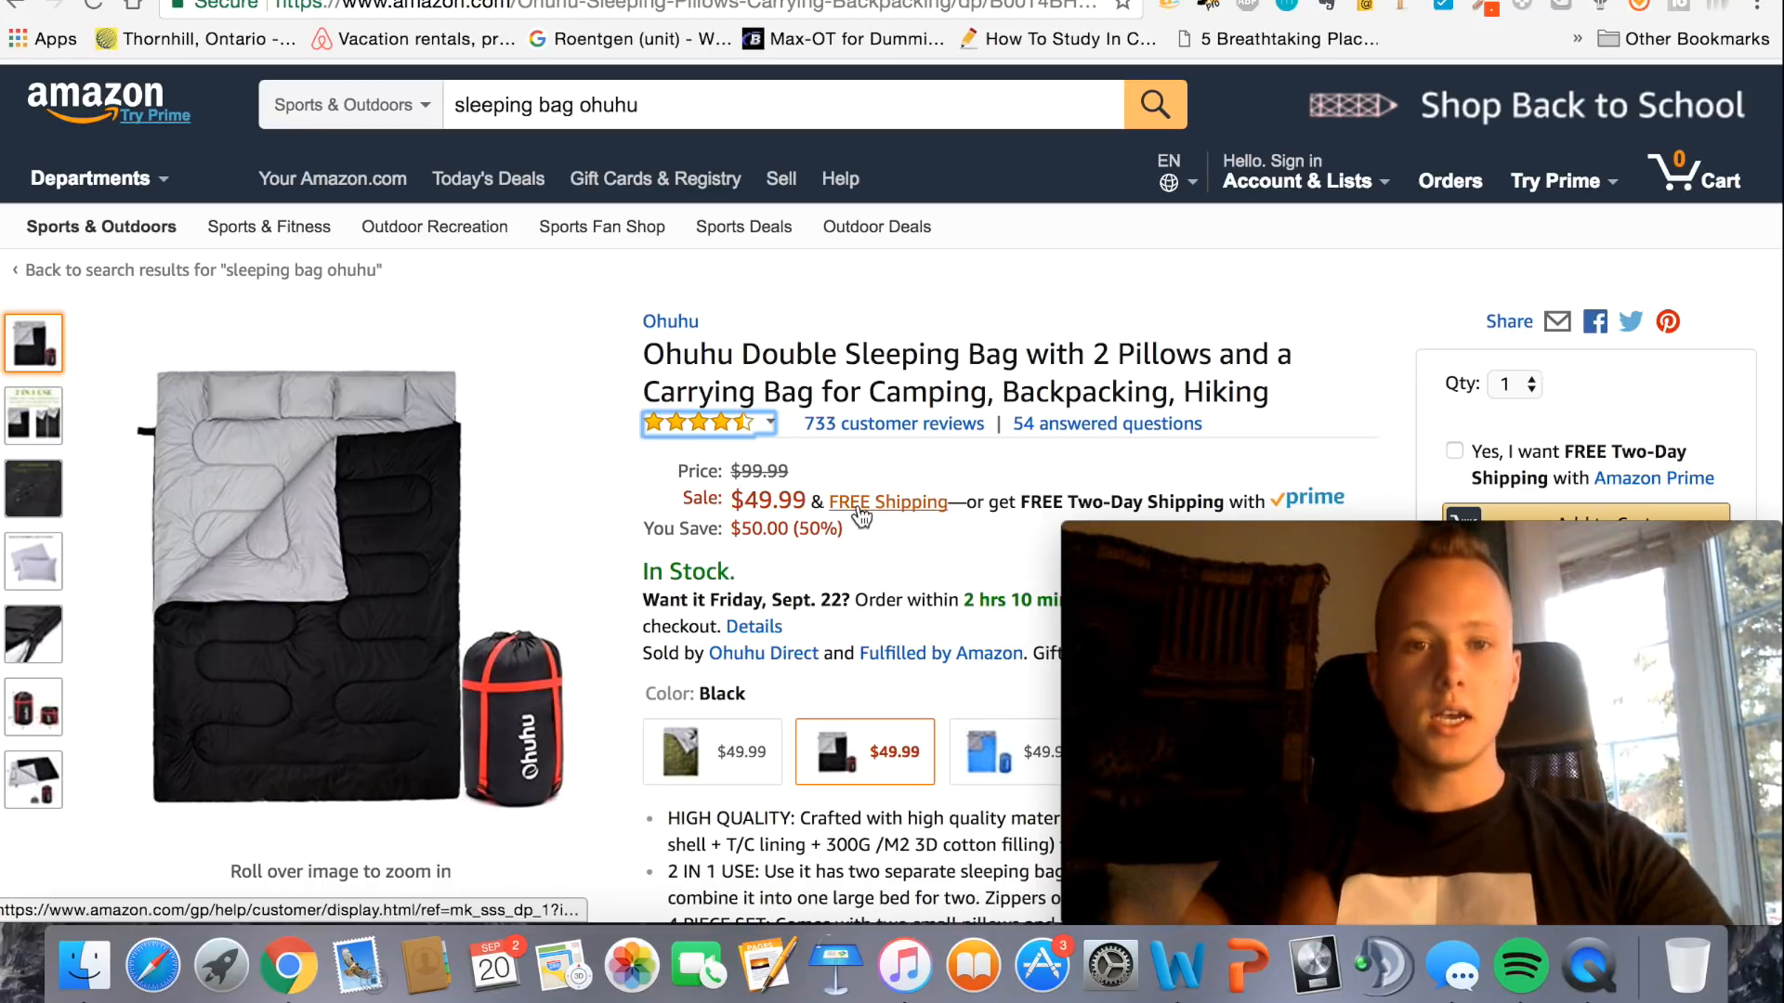
{"action": "left_click", "coordinate": [641, 357]}
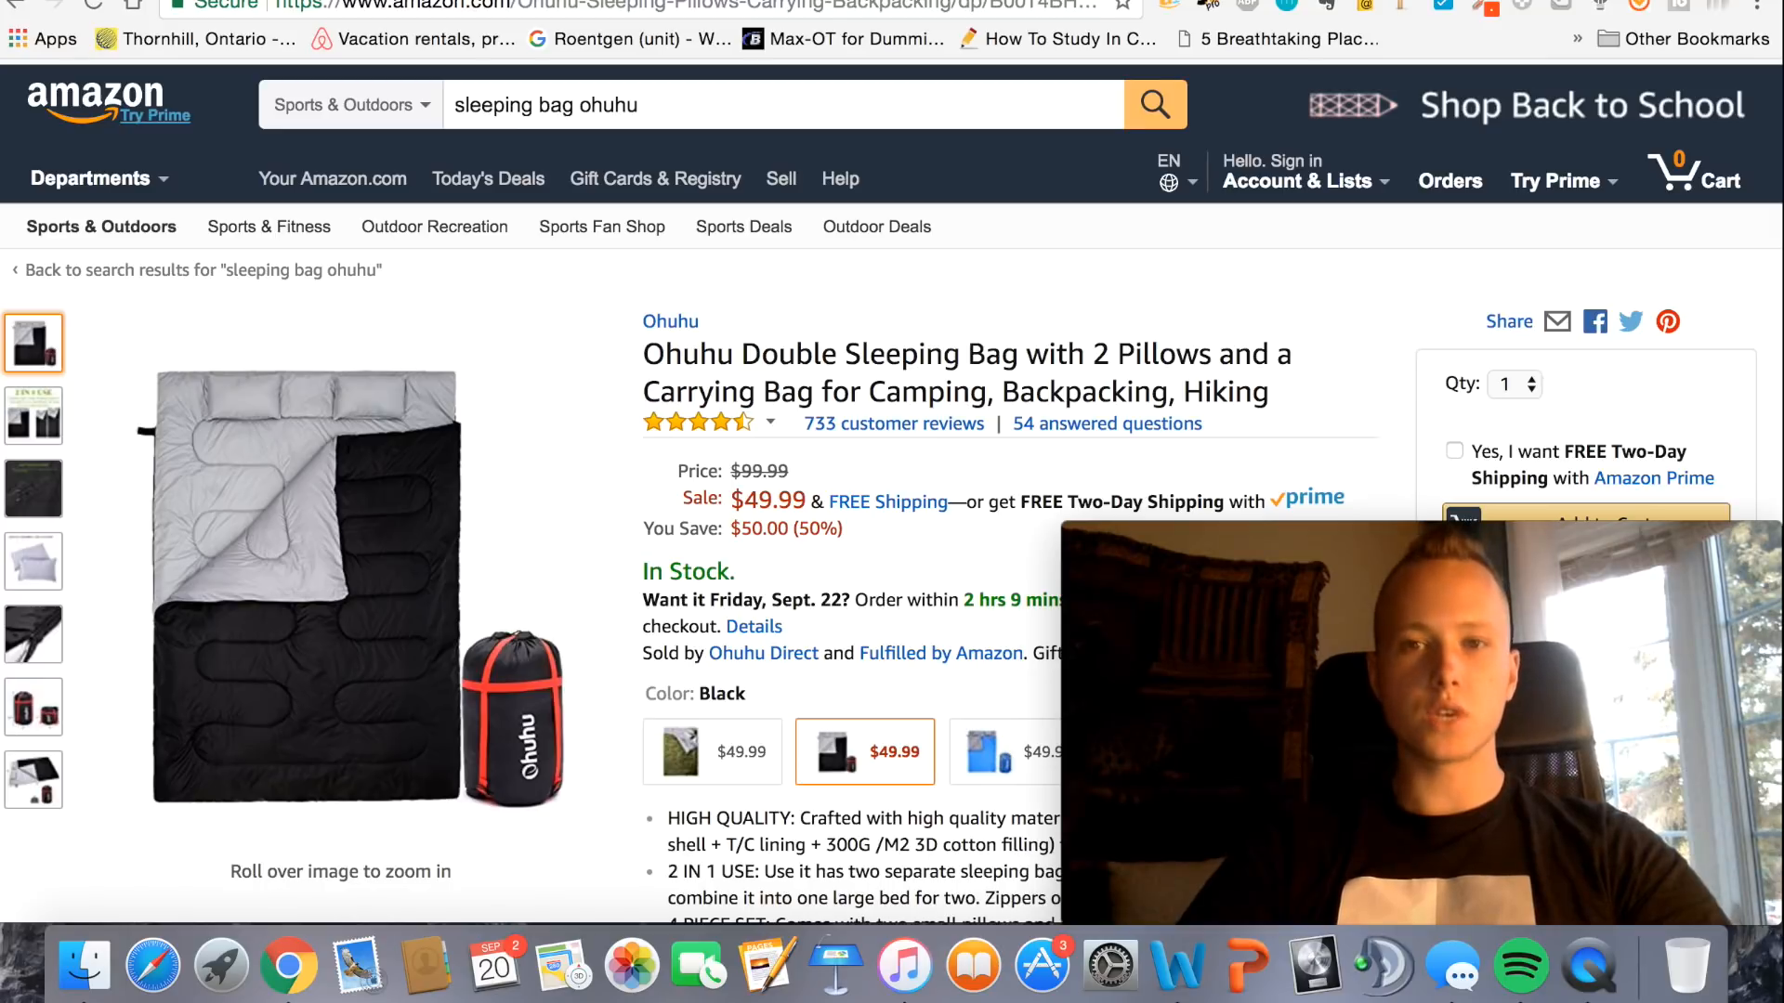
{"action": "left_click", "coordinate": [795, 2]}
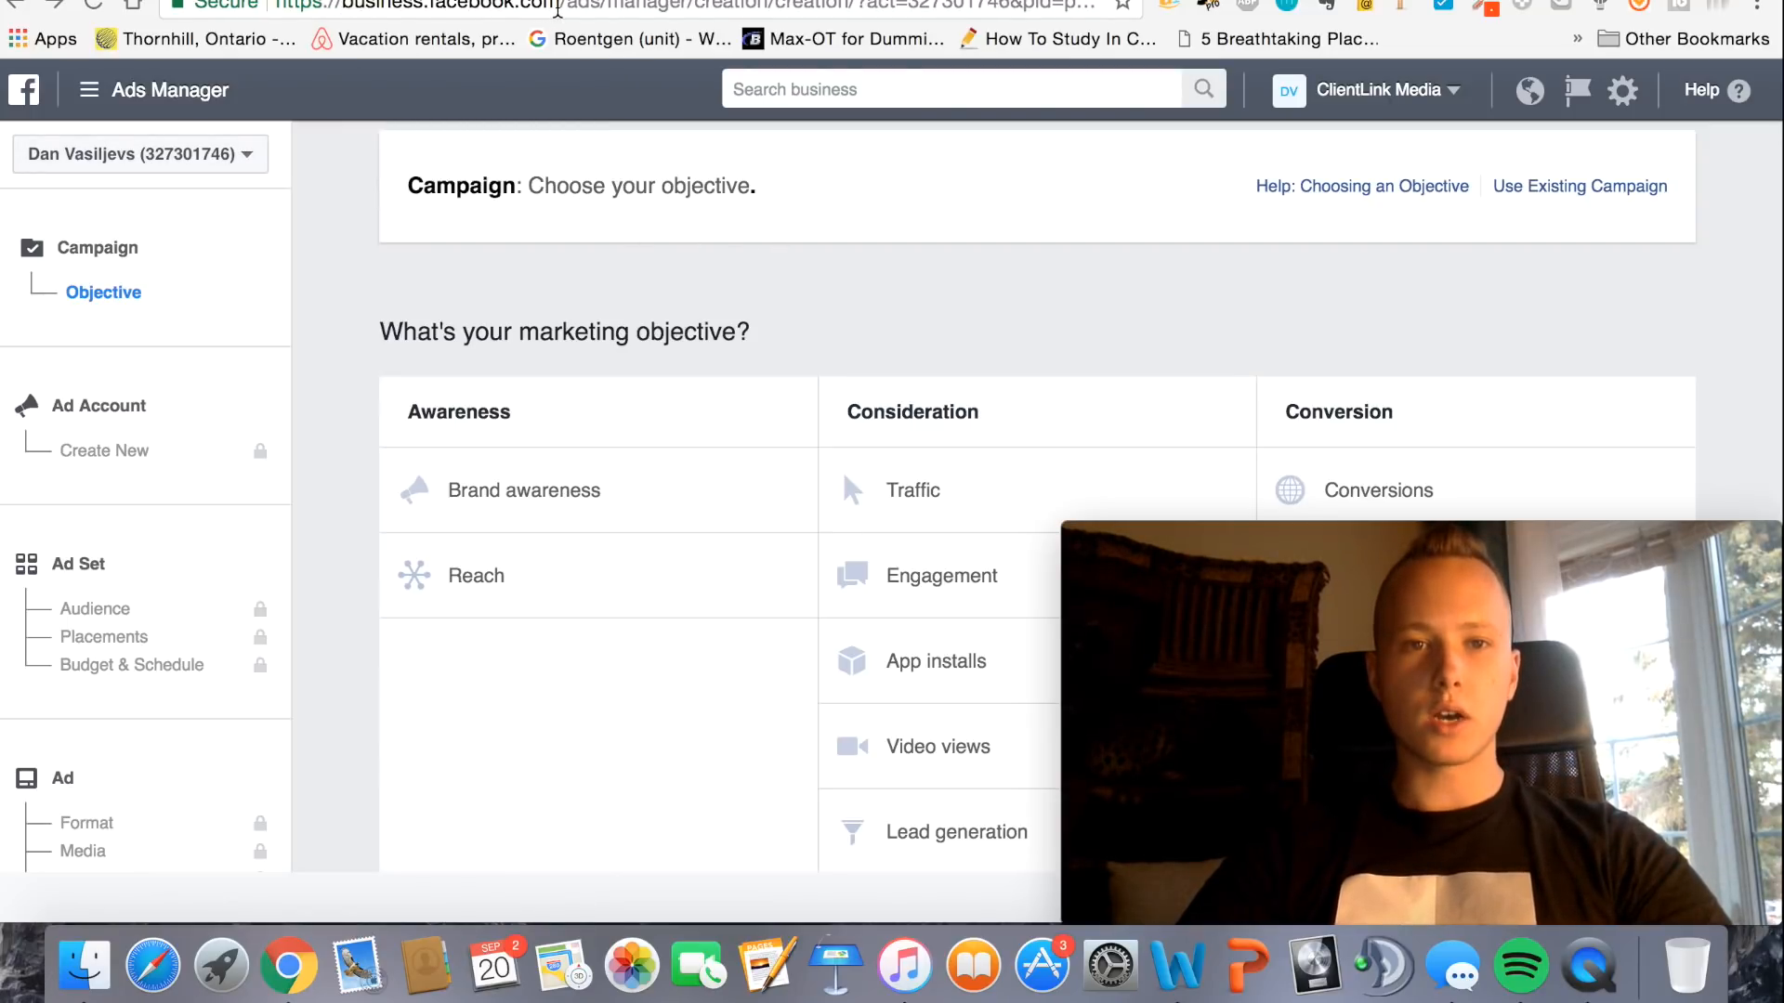
Go from the Ads Manager campaign objective page to Audience Insights, showing page likes for a new United States audience
{"action": "left_click_drag", "start_coordinate": [342, 4], "coordinate": [561, 5]}
{"action": "left_click", "coordinate": [741, 285]}
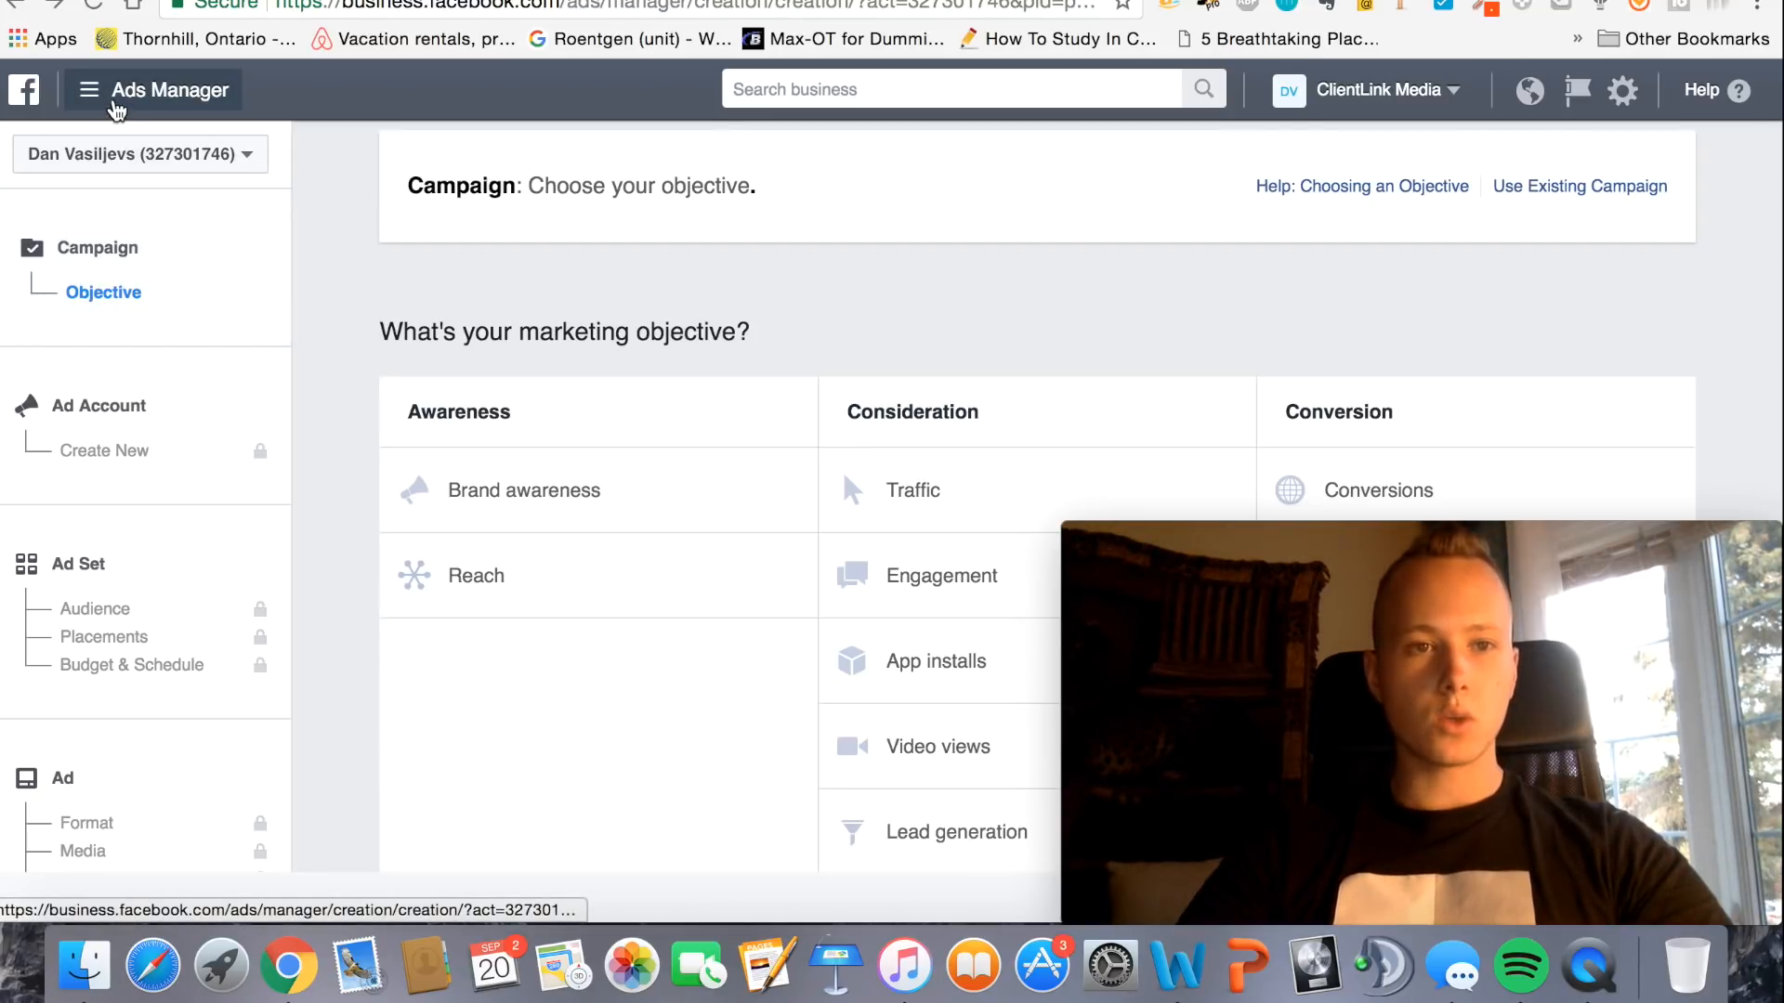
{"action": "mouse_move", "coordinate": [109, 110]}
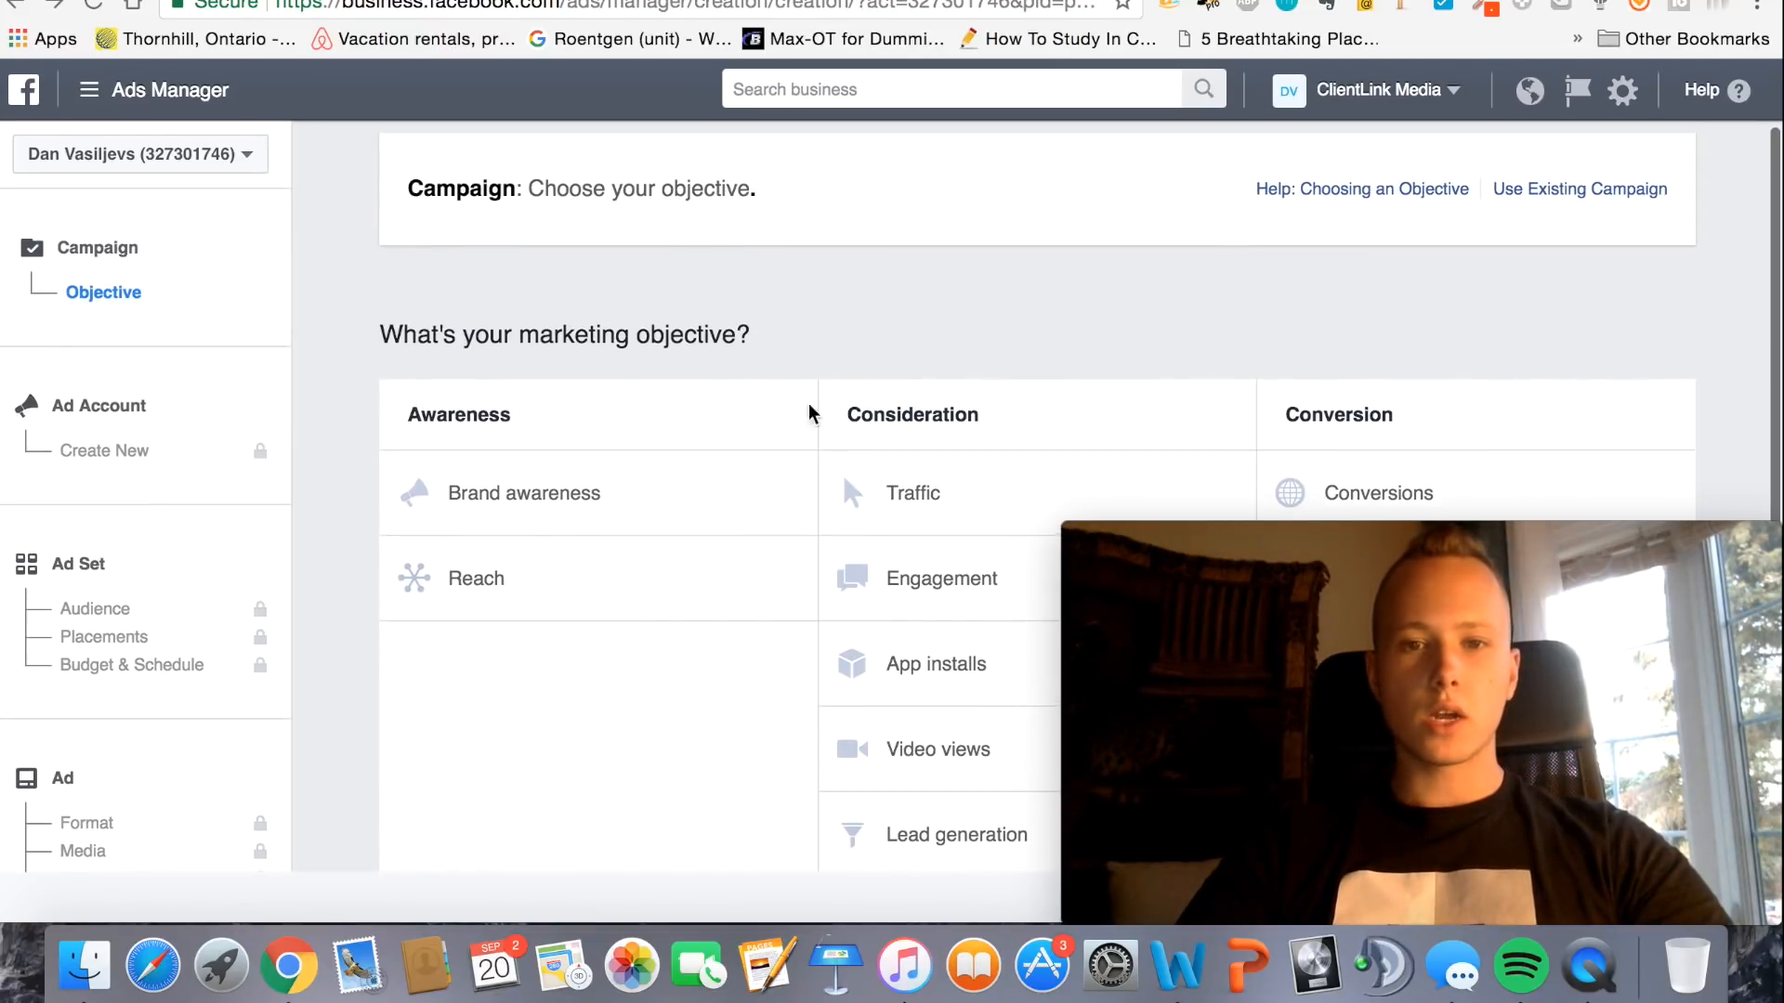
{"action": "left_click", "coordinate": [901, 492]}
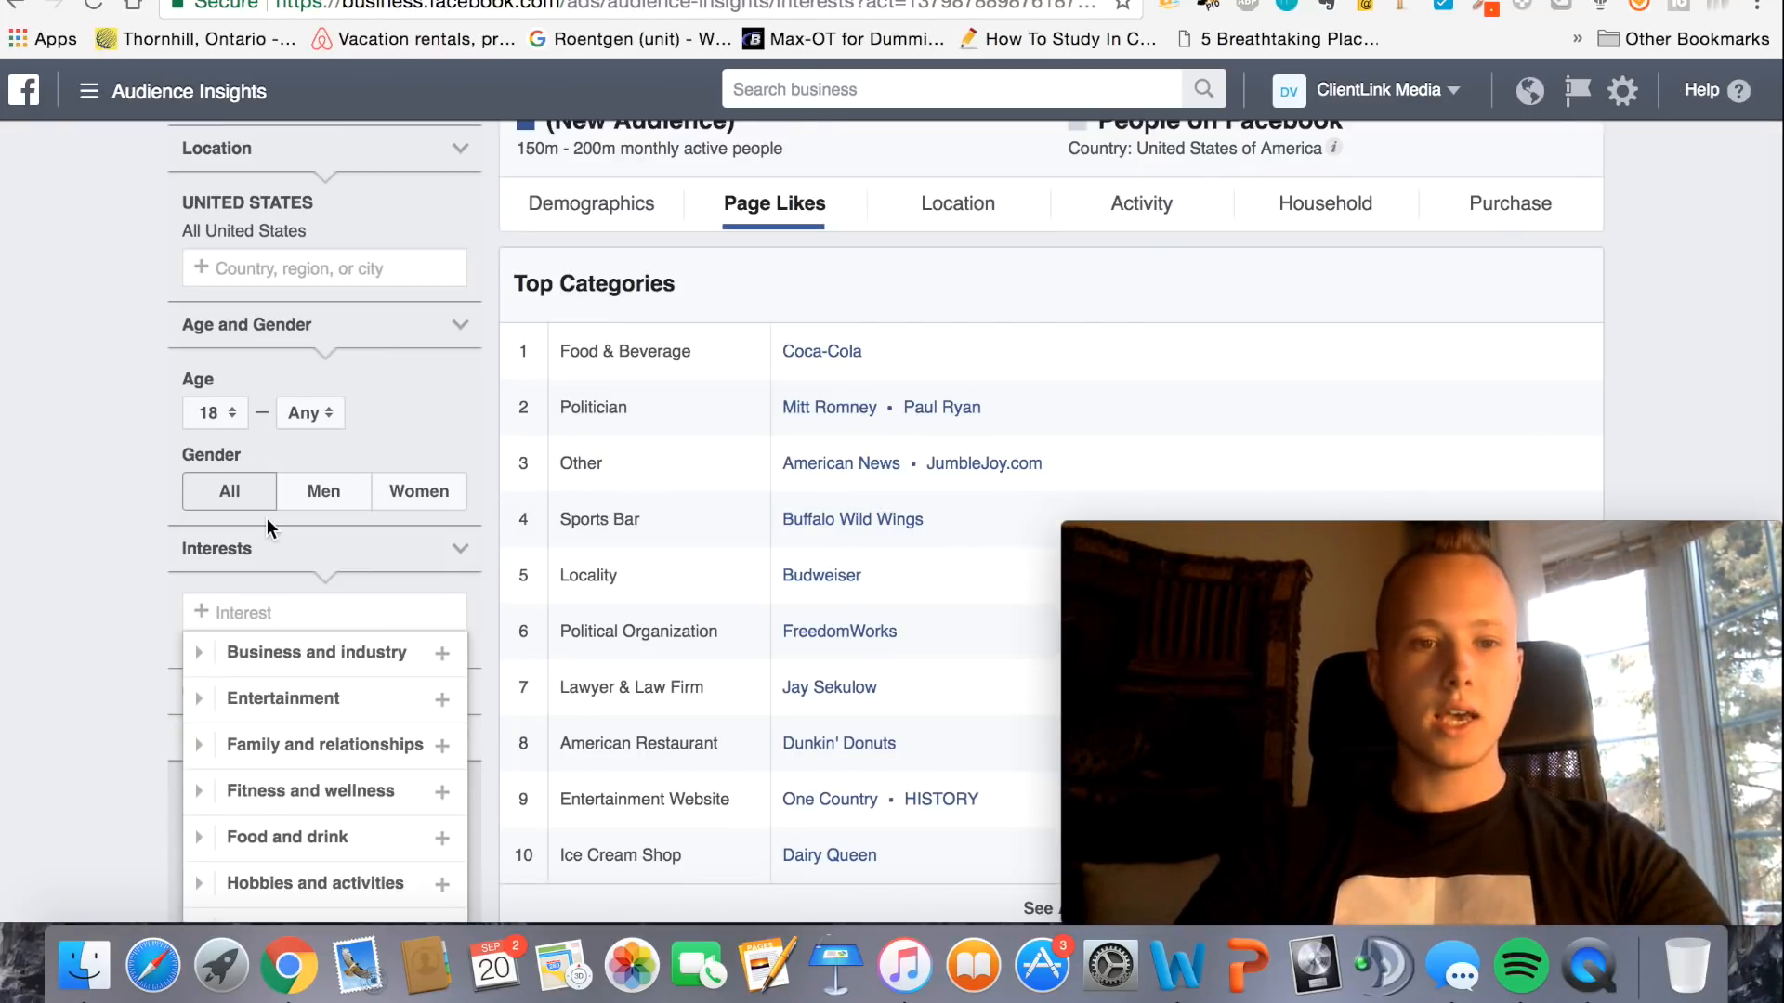
Search the interests for sleeping bags and add Sleeping bag as an interest of the new United States audience
{"action": "scroll", "coordinate": [143, 425], "scroll_direction": "up", "scroll_amount": 3}
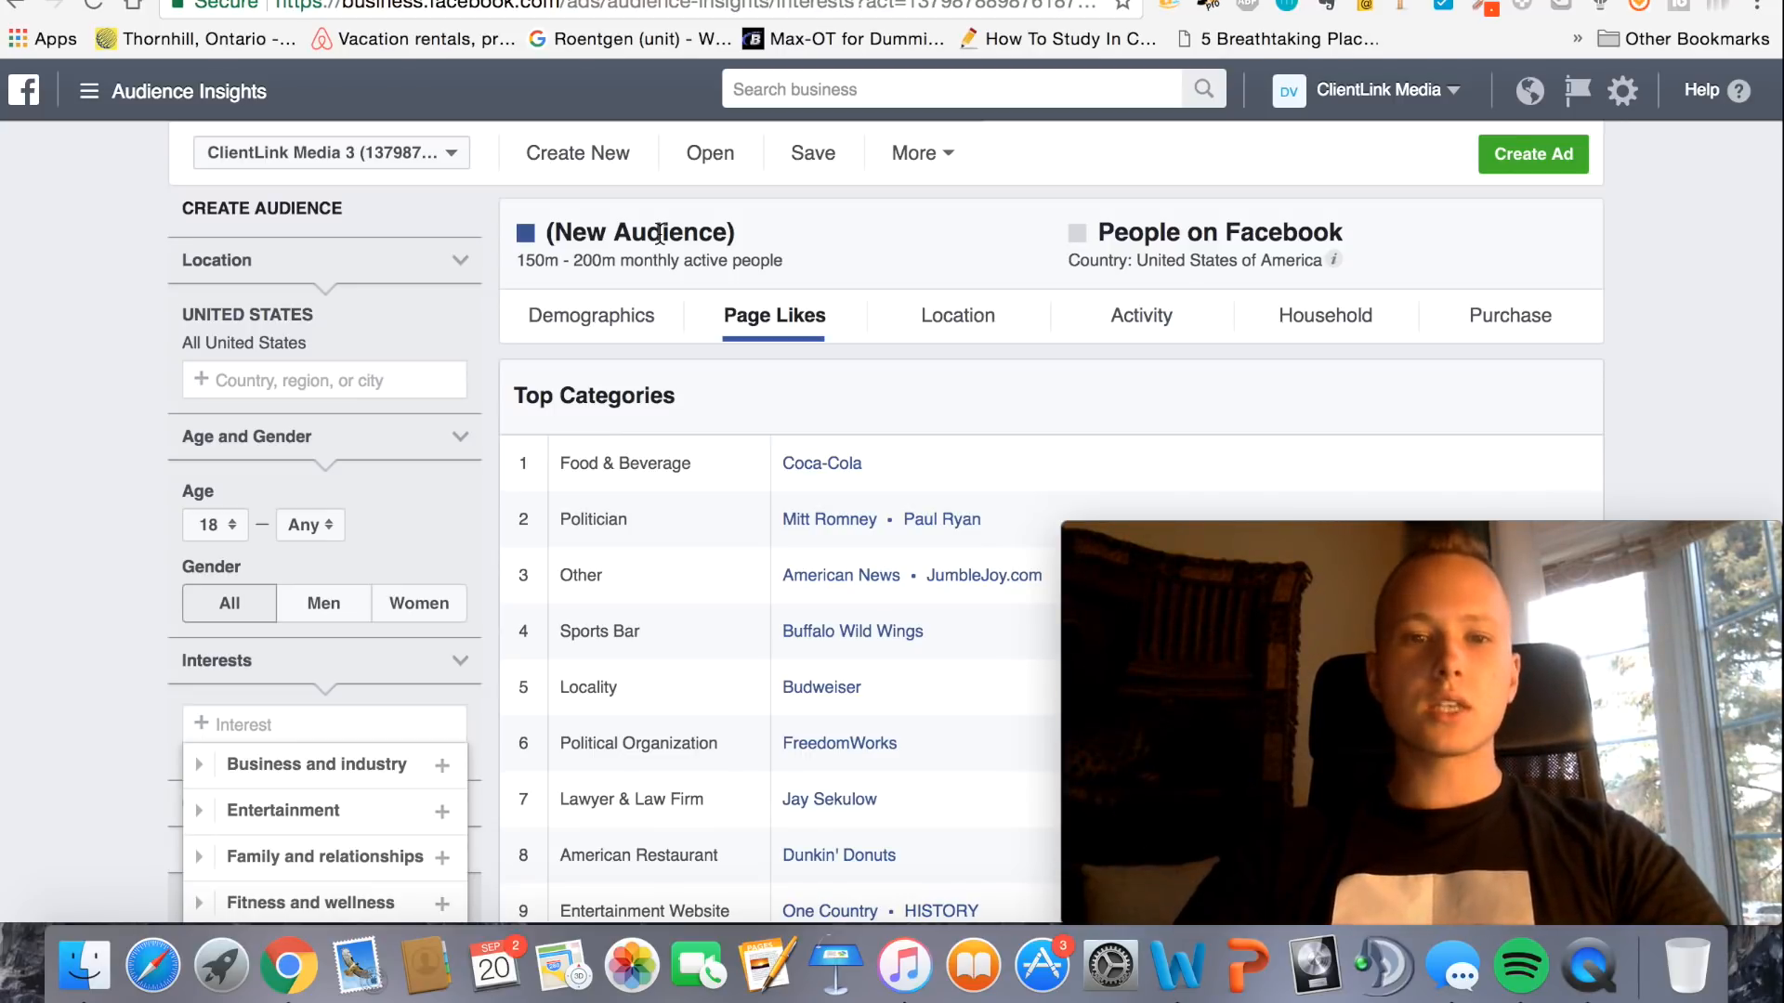
{"action": "scroll", "coordinate": [739, 439], "scroll_direction": "down", "scroll_amount": 1}
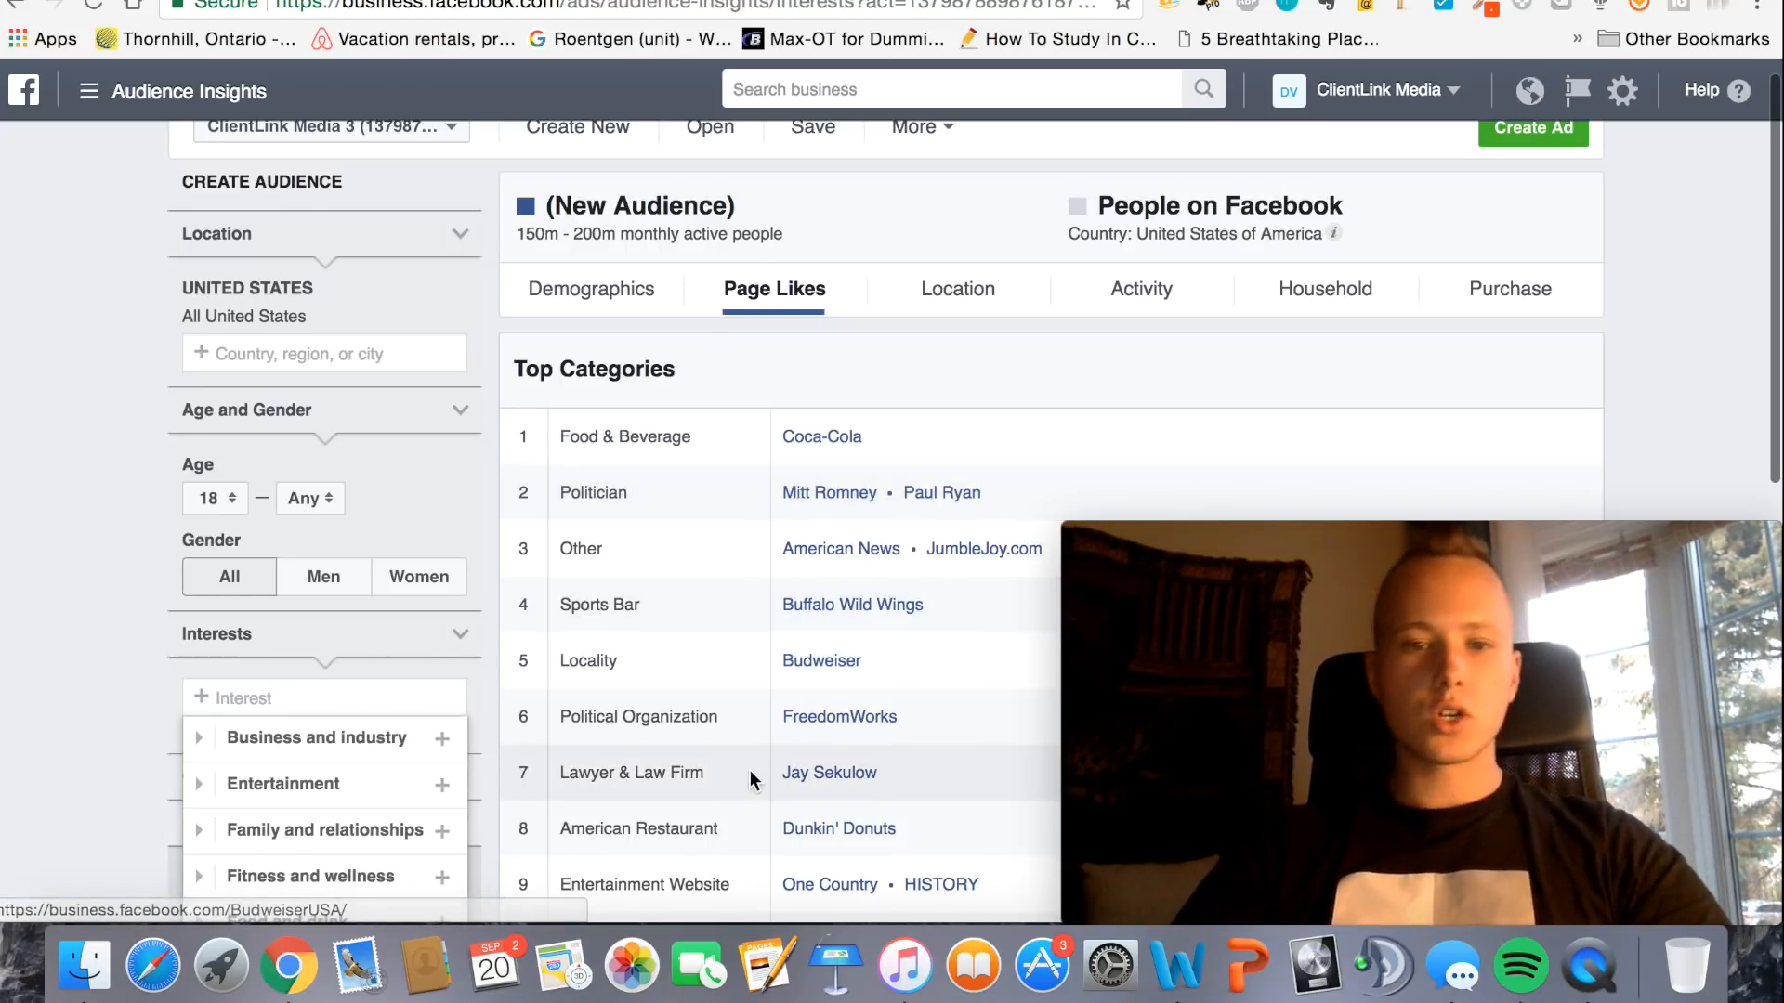
{"action": "scroll", "coordinate": [750, 778], "scroll_direction": "down", "scroll_amount": 1}
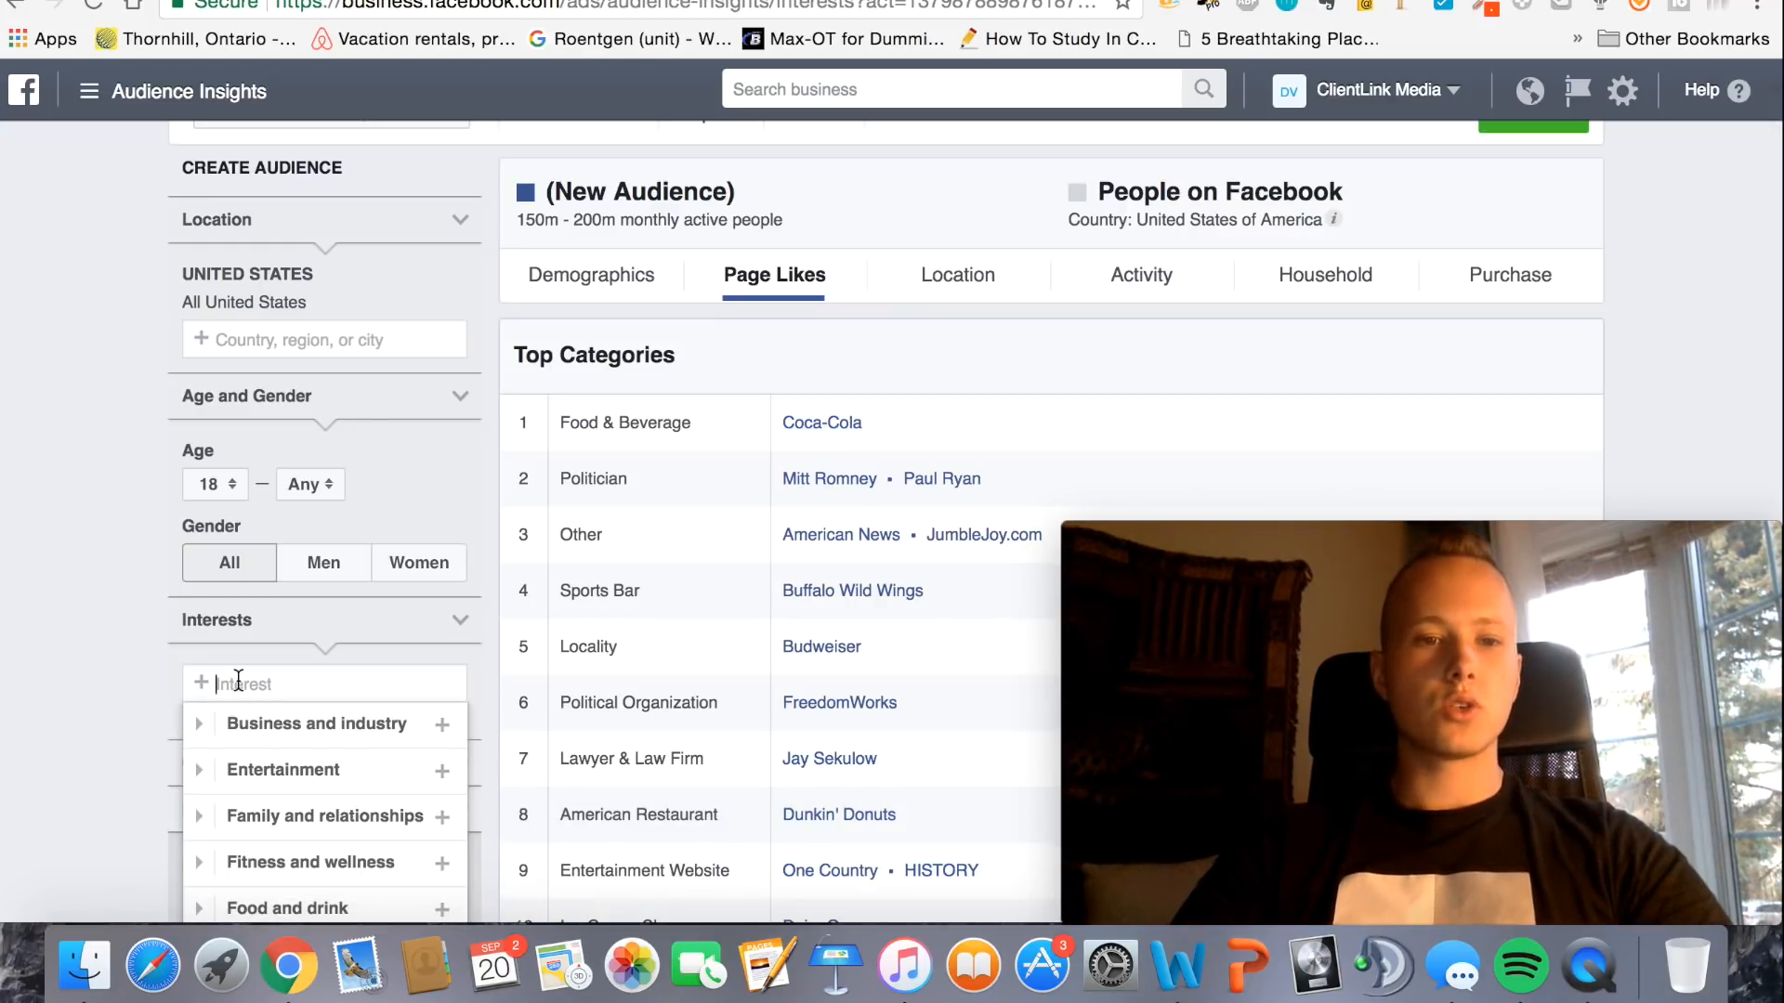
{"action": "type", "text": "sleeping bags"}
{"action": "left_click", "coordinate": [241, 732]}
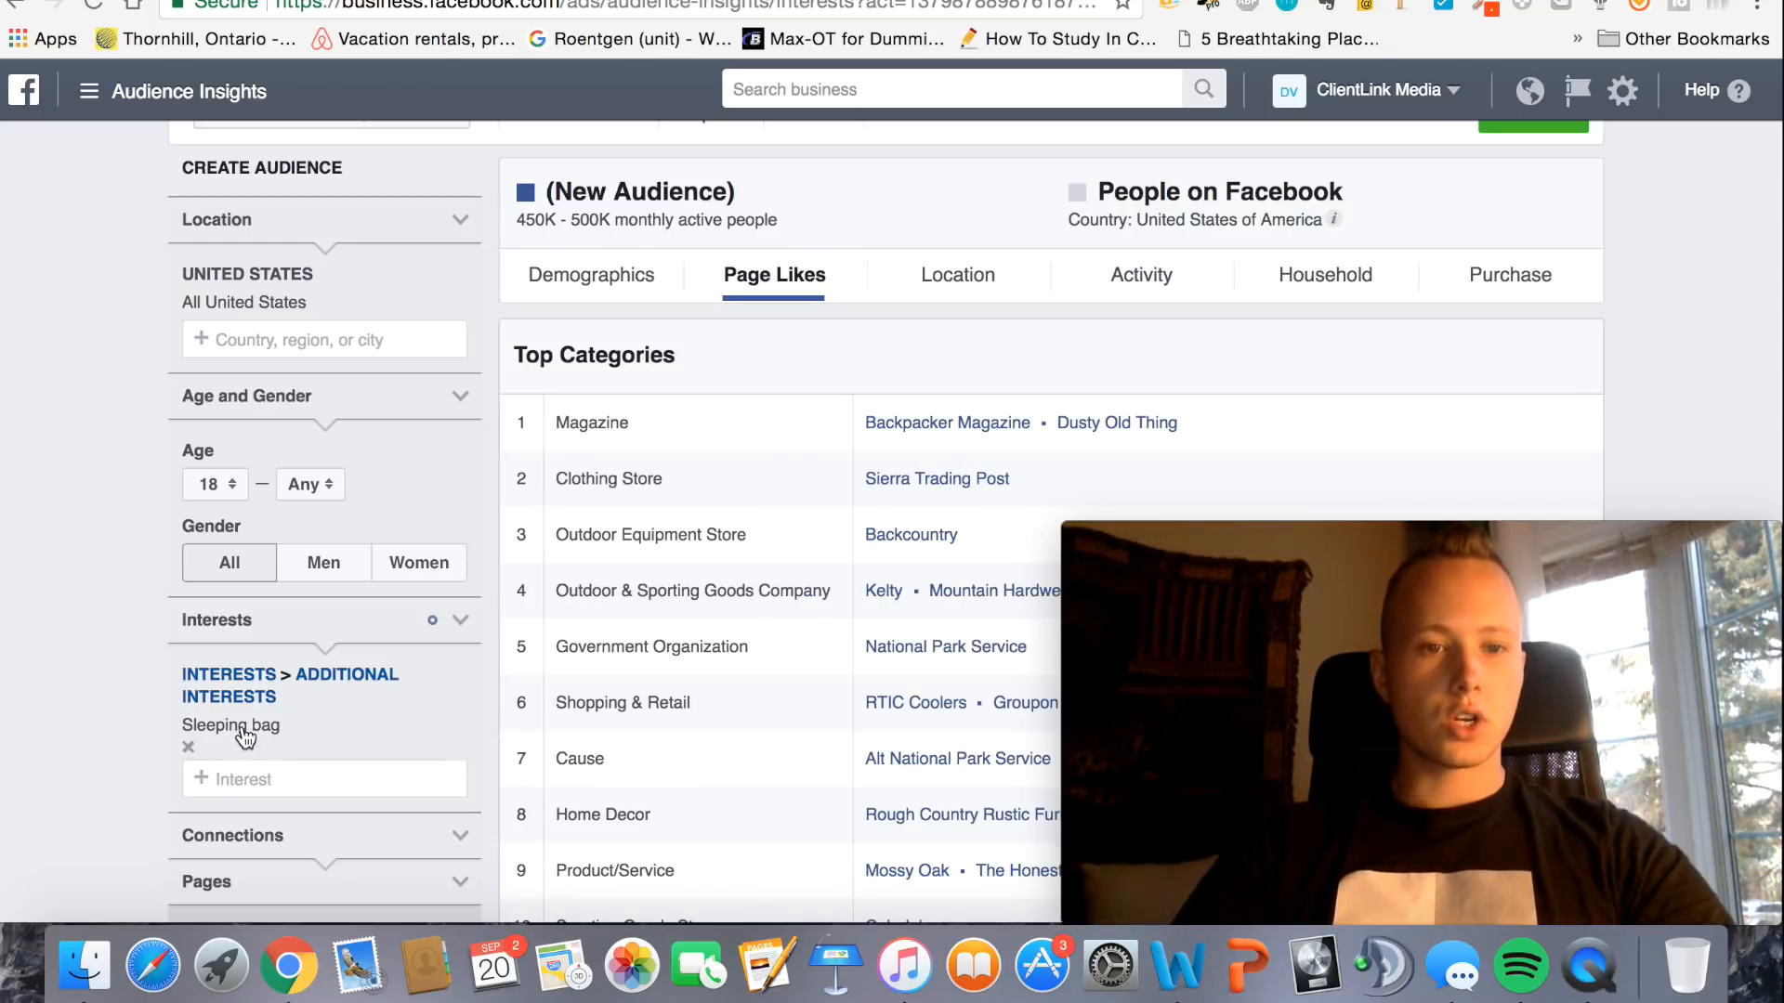
{"action": "scroll", "coordinate": [85, 641], "scroll_direction": "down", "scroll_amount": 3}
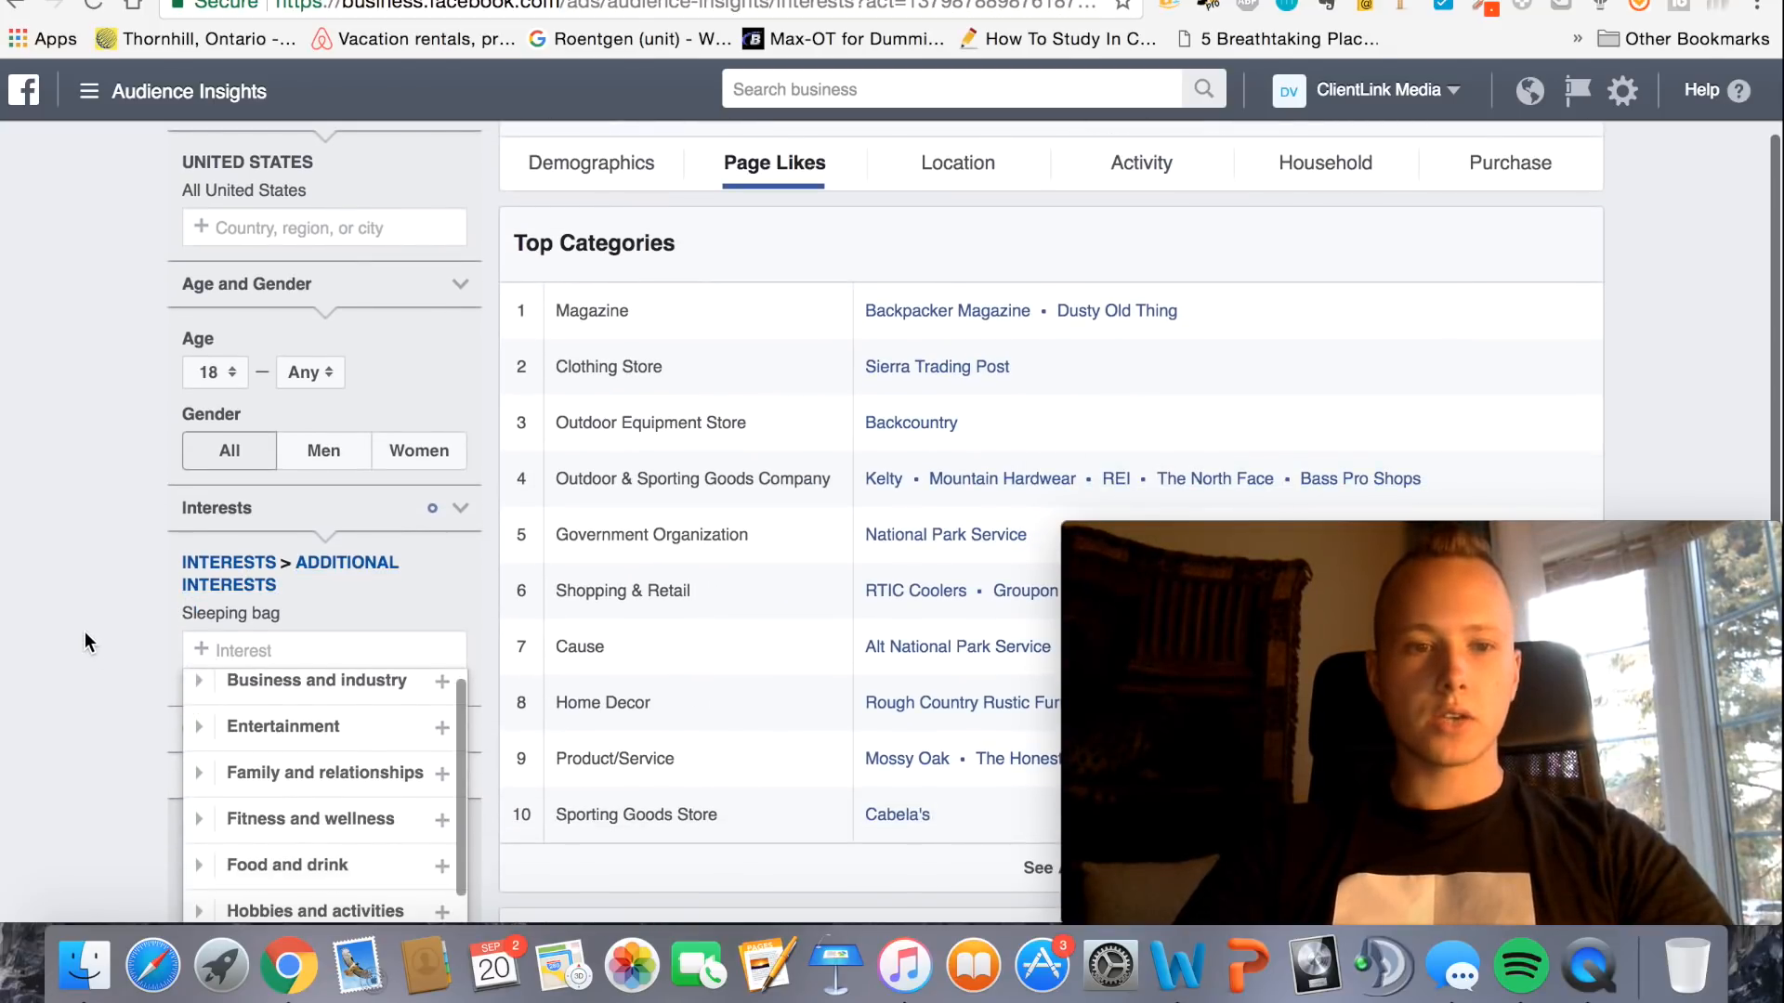
{"action": "left_click", "coordinate": [85, 633]}
Examine the top page-like categories and their related pages for the sleeping bag audience
{"action": "scroll", "coordinate": [513, 459], "scroll_direction": "up", "scroll_amount": 1}
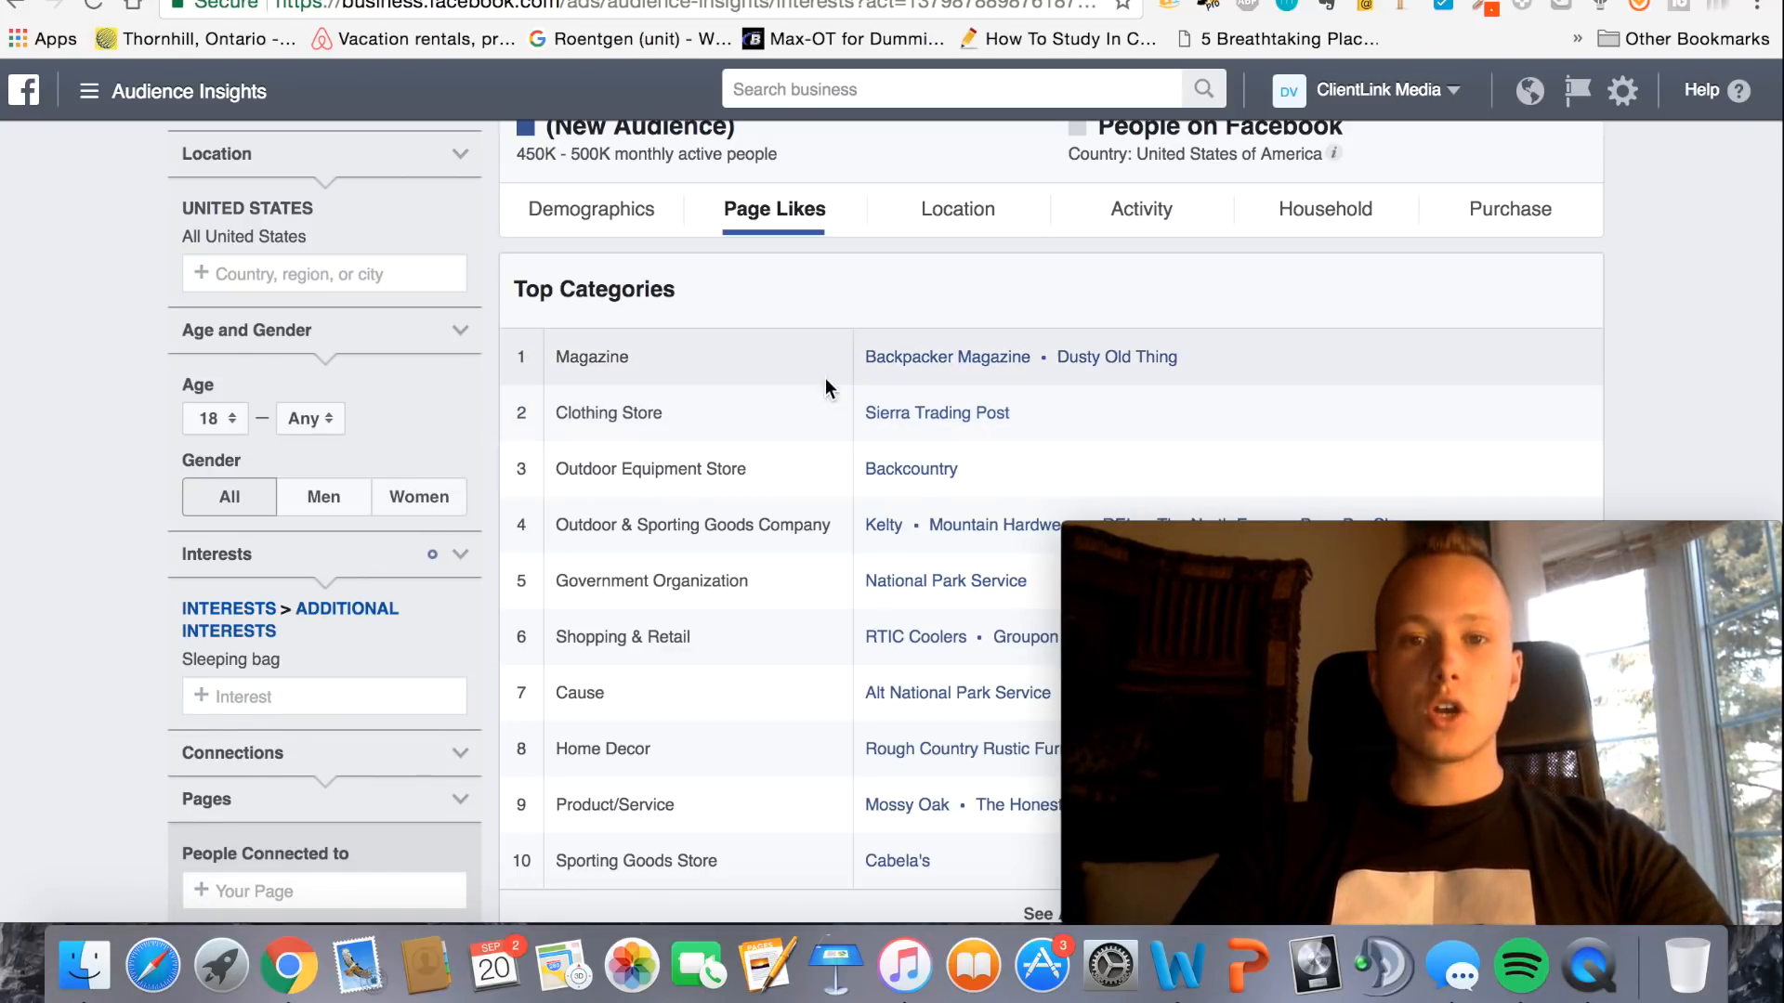
{"action": "scroll", "coordinate": [830, 308], "scroll_direction": "up", "scroll_amount": 1}
{"action": "mouse_move", "coordinate": [214, 682]}
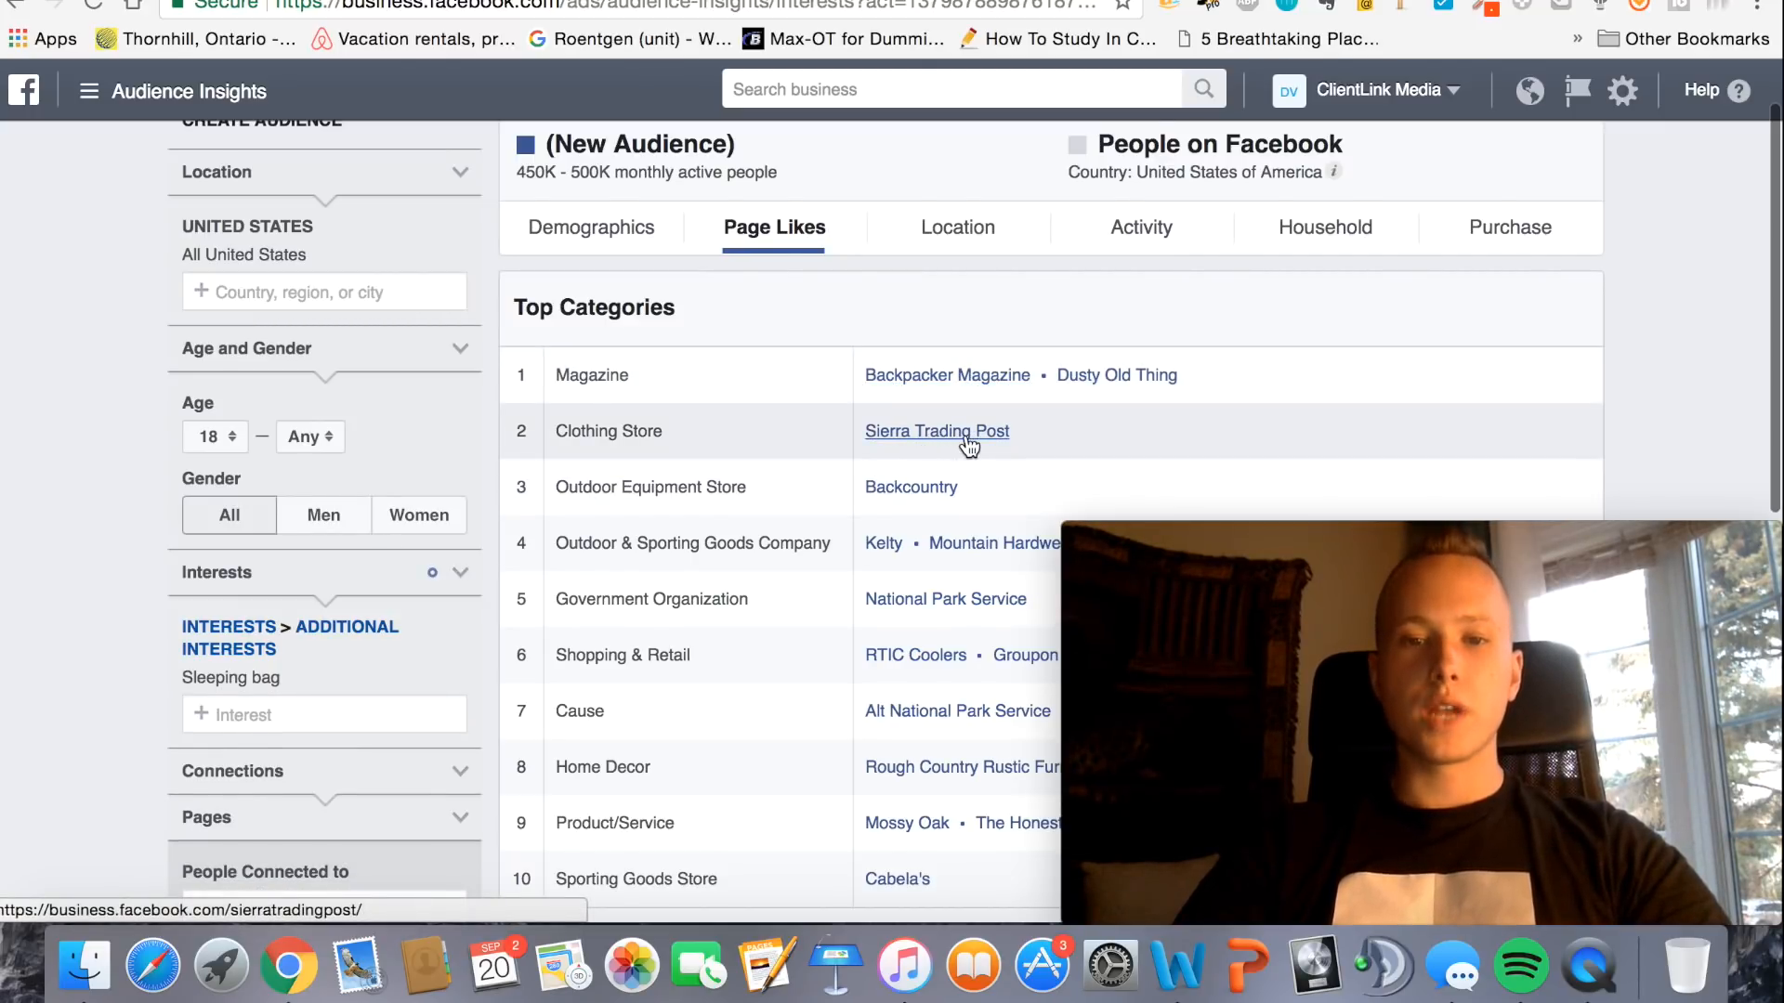
{"action": "scroll", "coordinate": [966, 435], "scroll_direction": "down", "scroll_amount": 2}
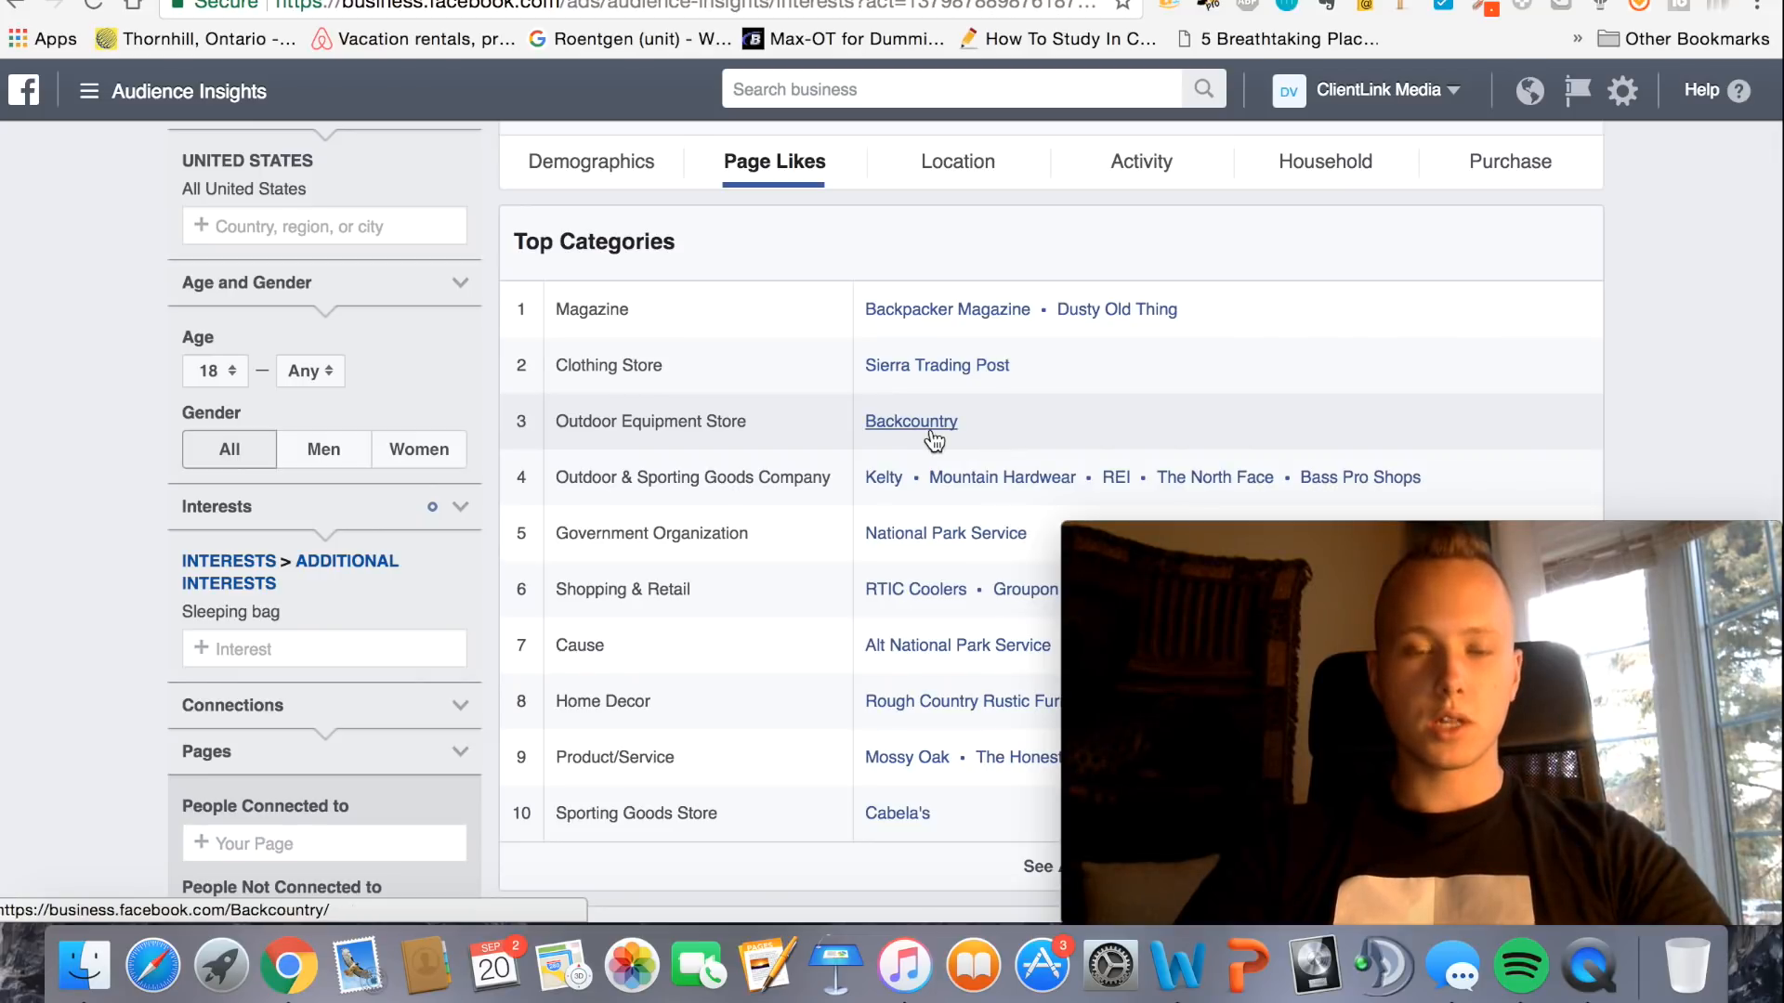
{"action": "scroll", "coordinate": [873, 481], "scroll_direction": "down", "scroll_amount": 2}
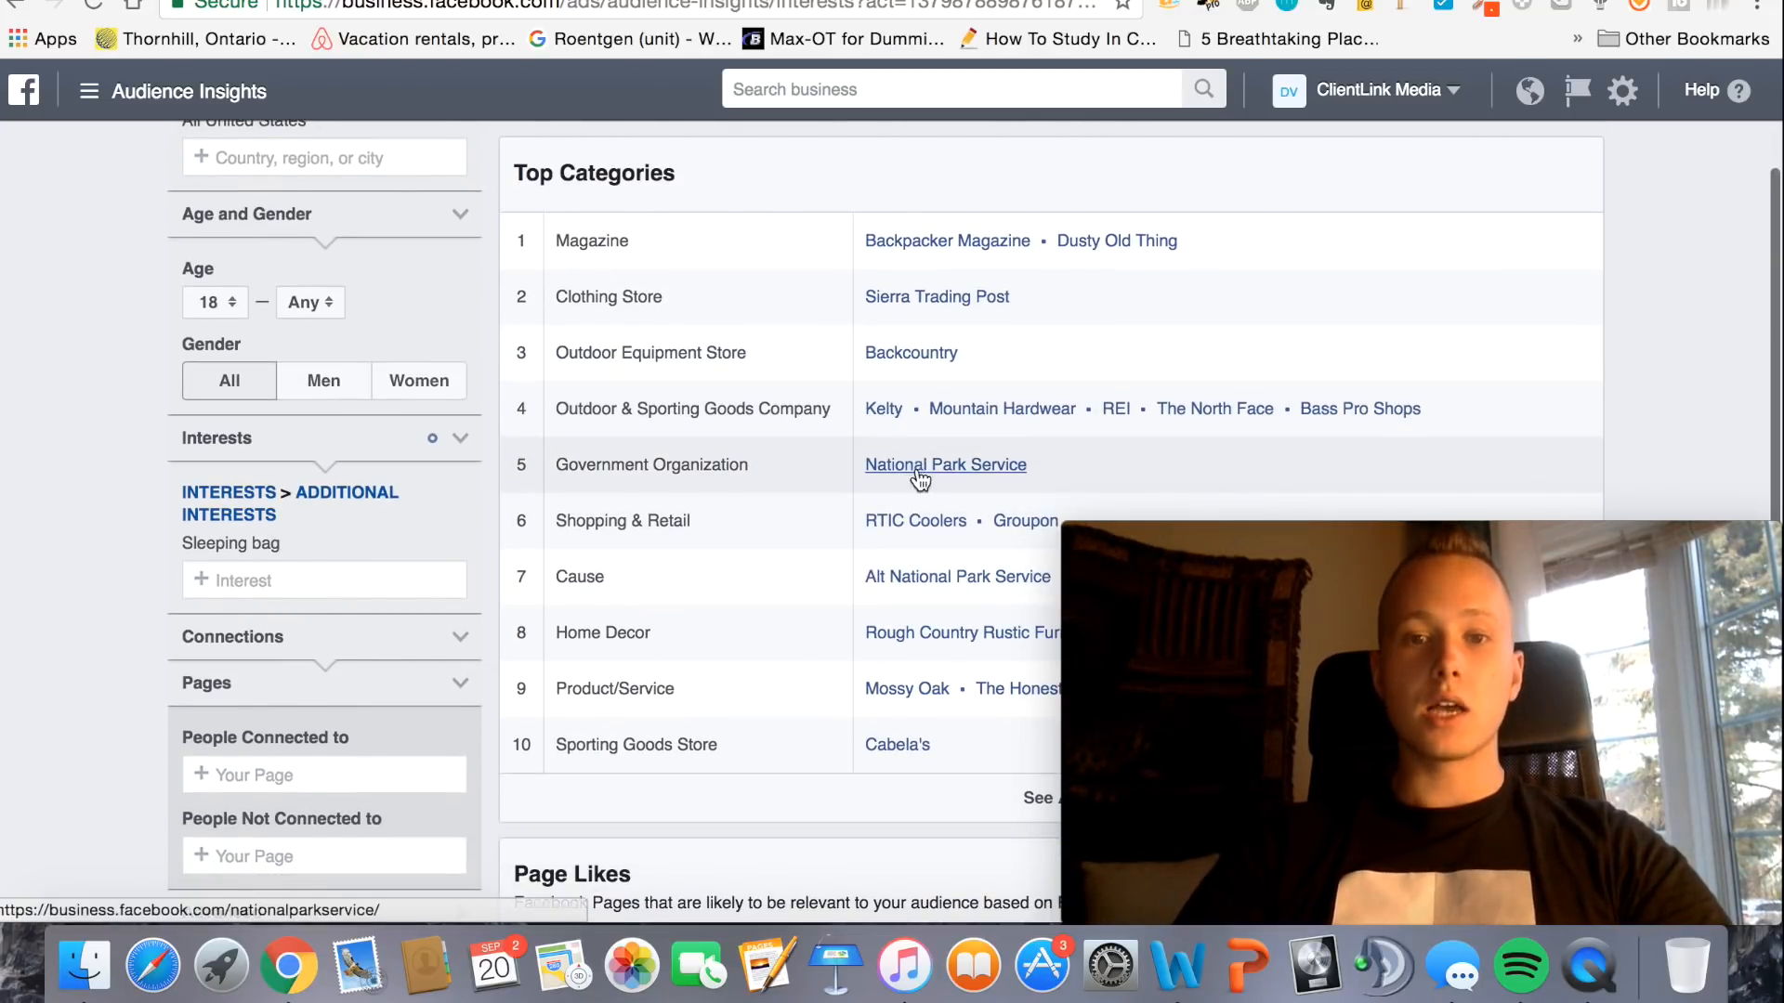
{"action": "scroll", "coordinate": [1017, 469], "scroll_direction": "down", "scroll_amount": 2}
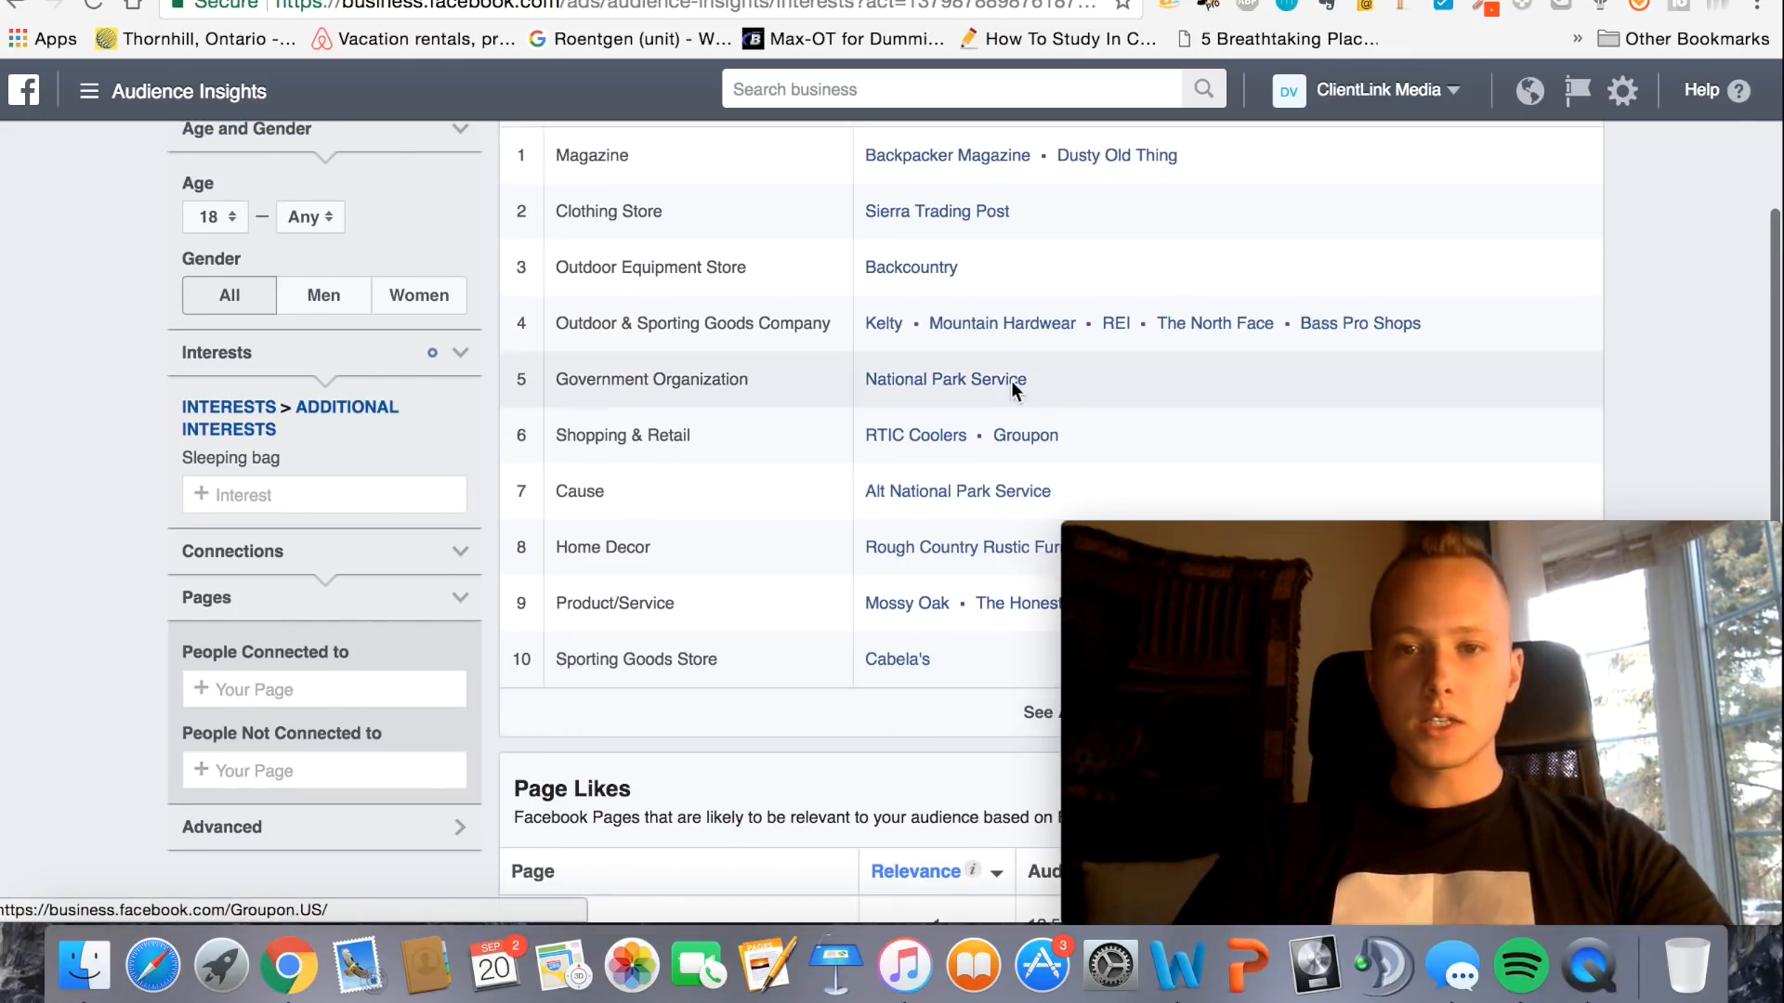
{"action": "scroll", "coordinate": [914, 342], "scroll_direction": "up", "scroll_amount": 3}
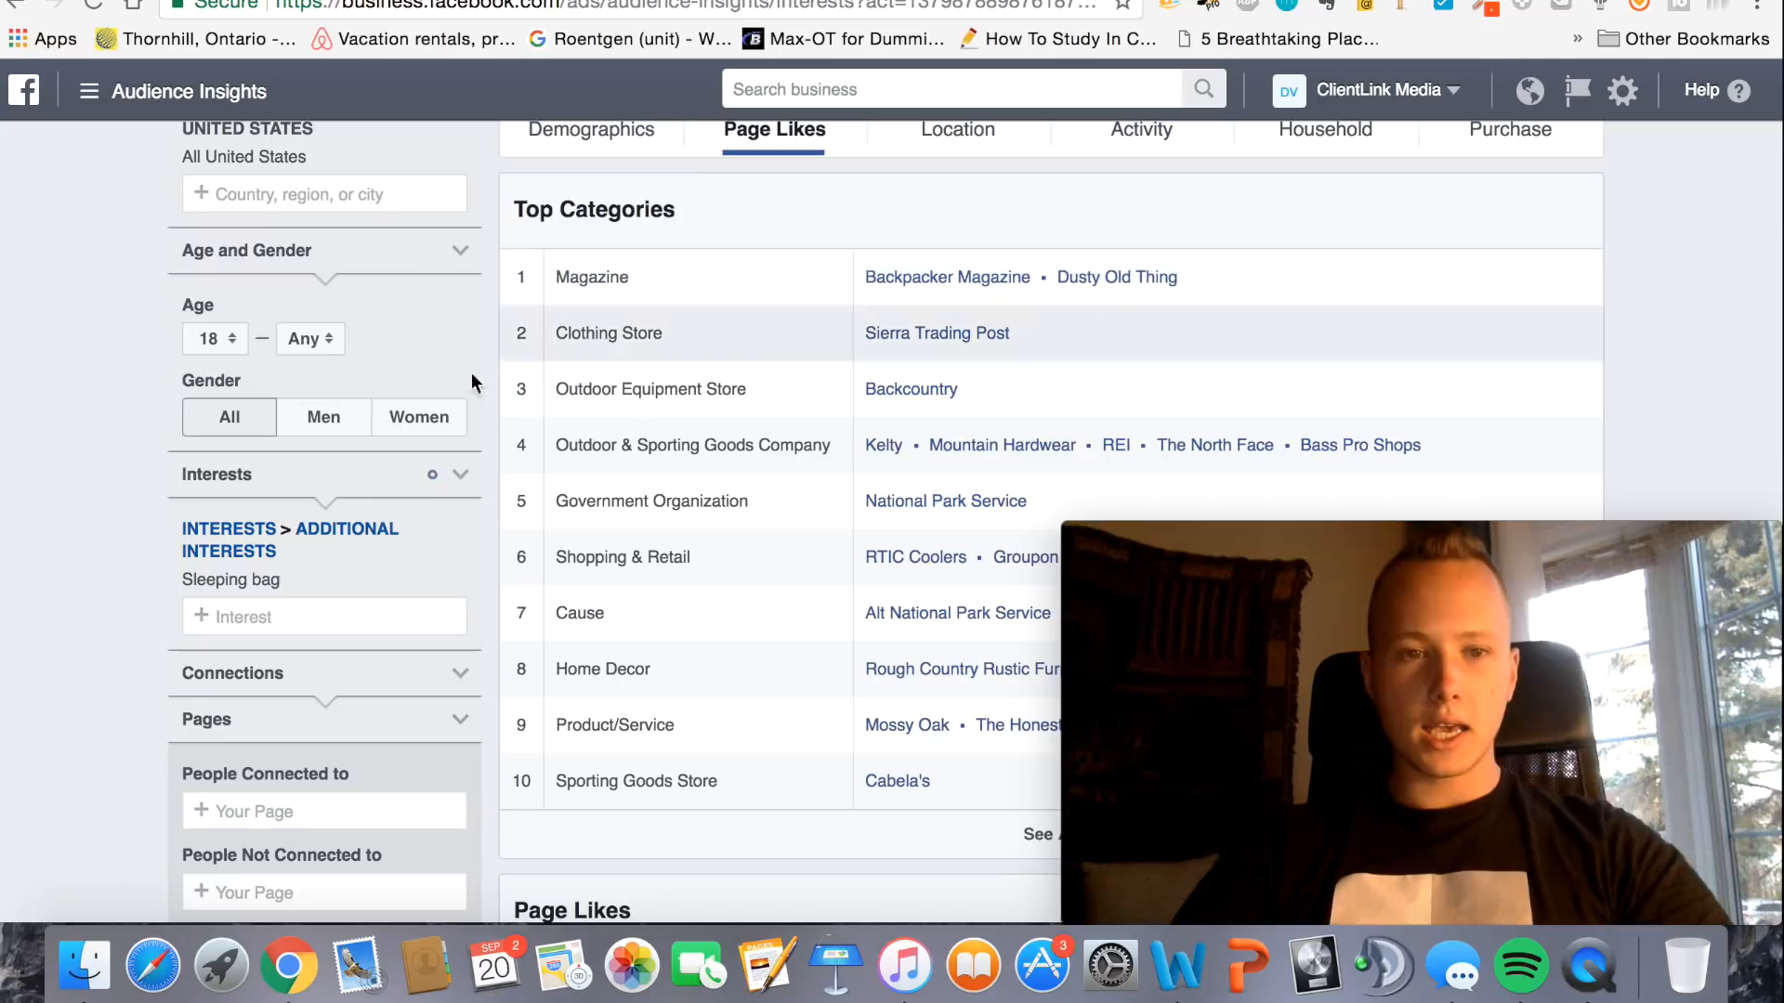
{"action": "mouse_move", "coordinate": [275, 578]}
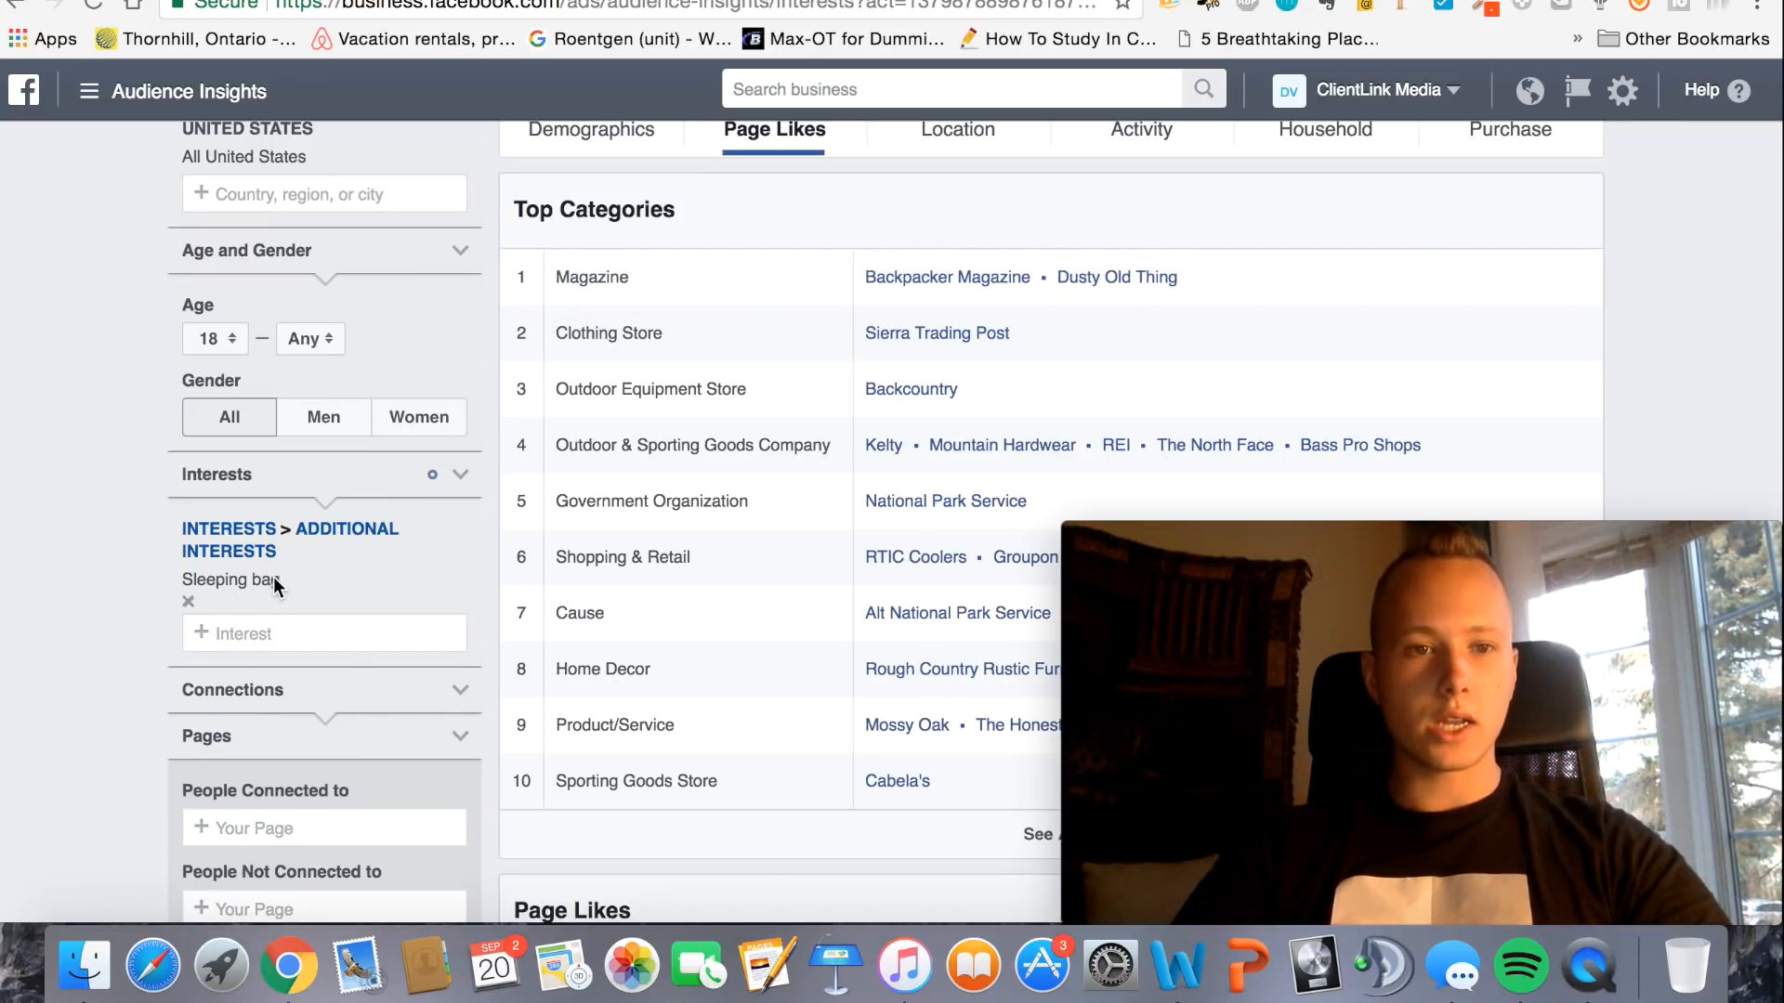
{"action": "left_click", "coordinate": [65, 358]}
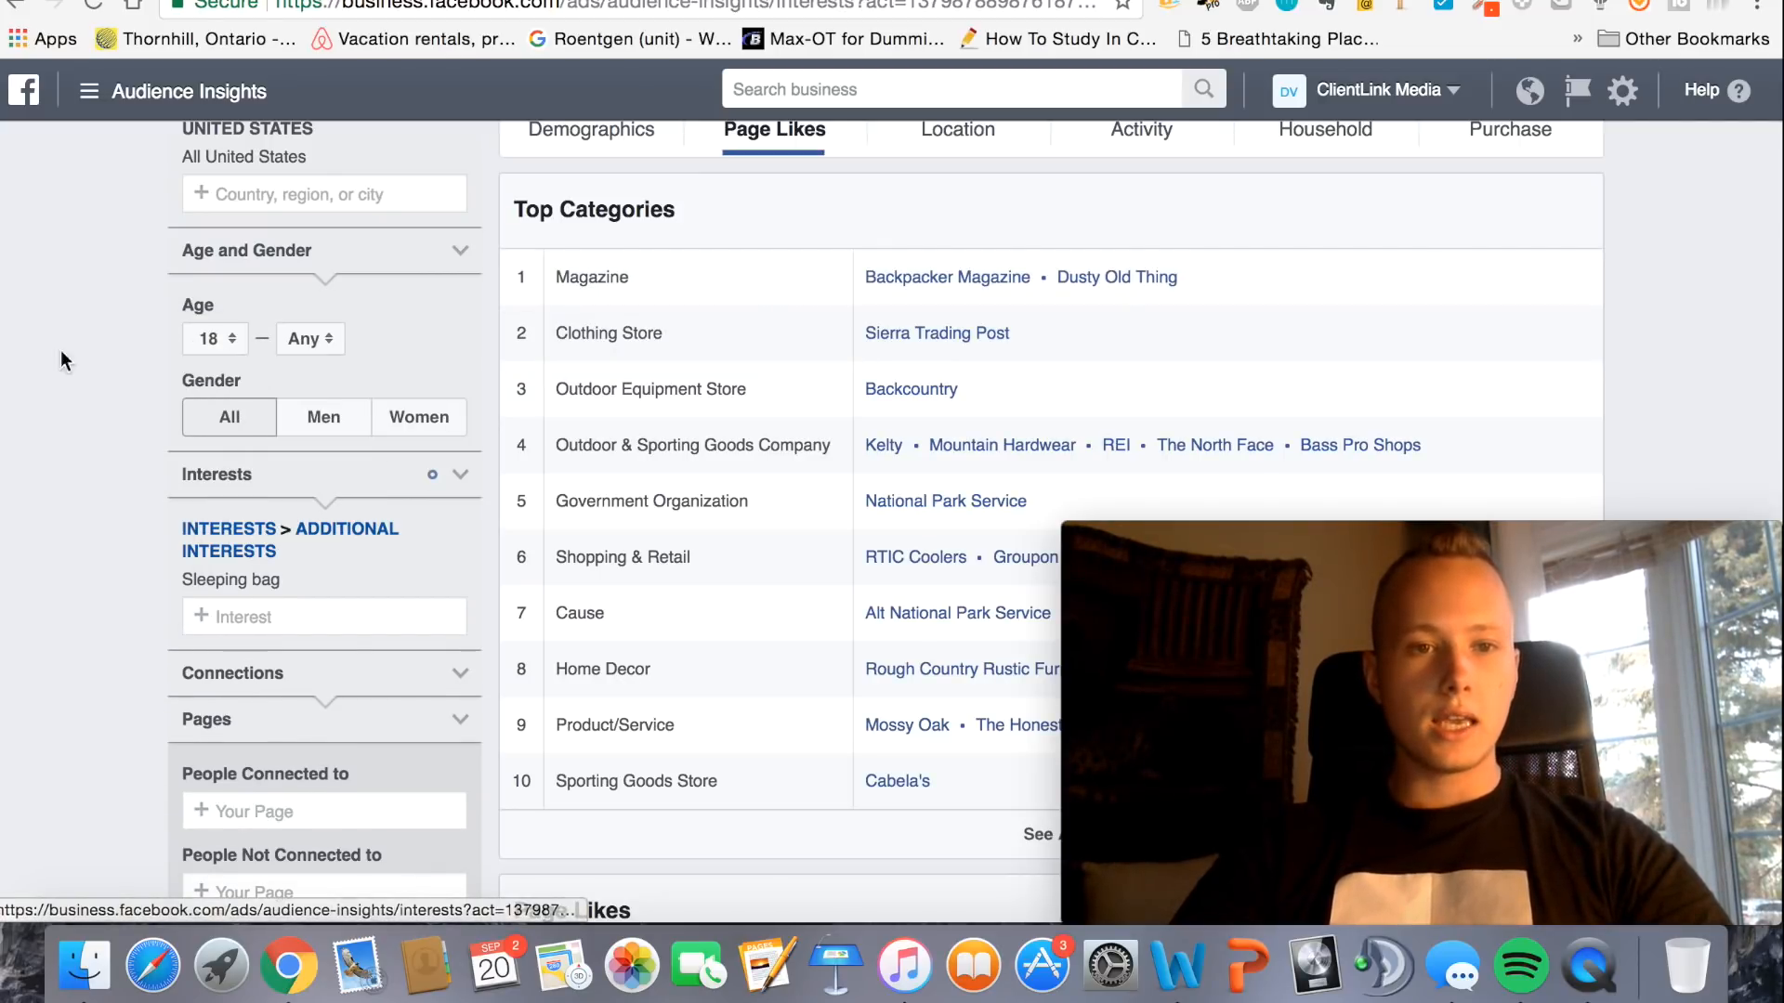
{"action": "scroll", "coordinate": [247, 548], "scroll_direction": "down", "scroll_amount": 2}
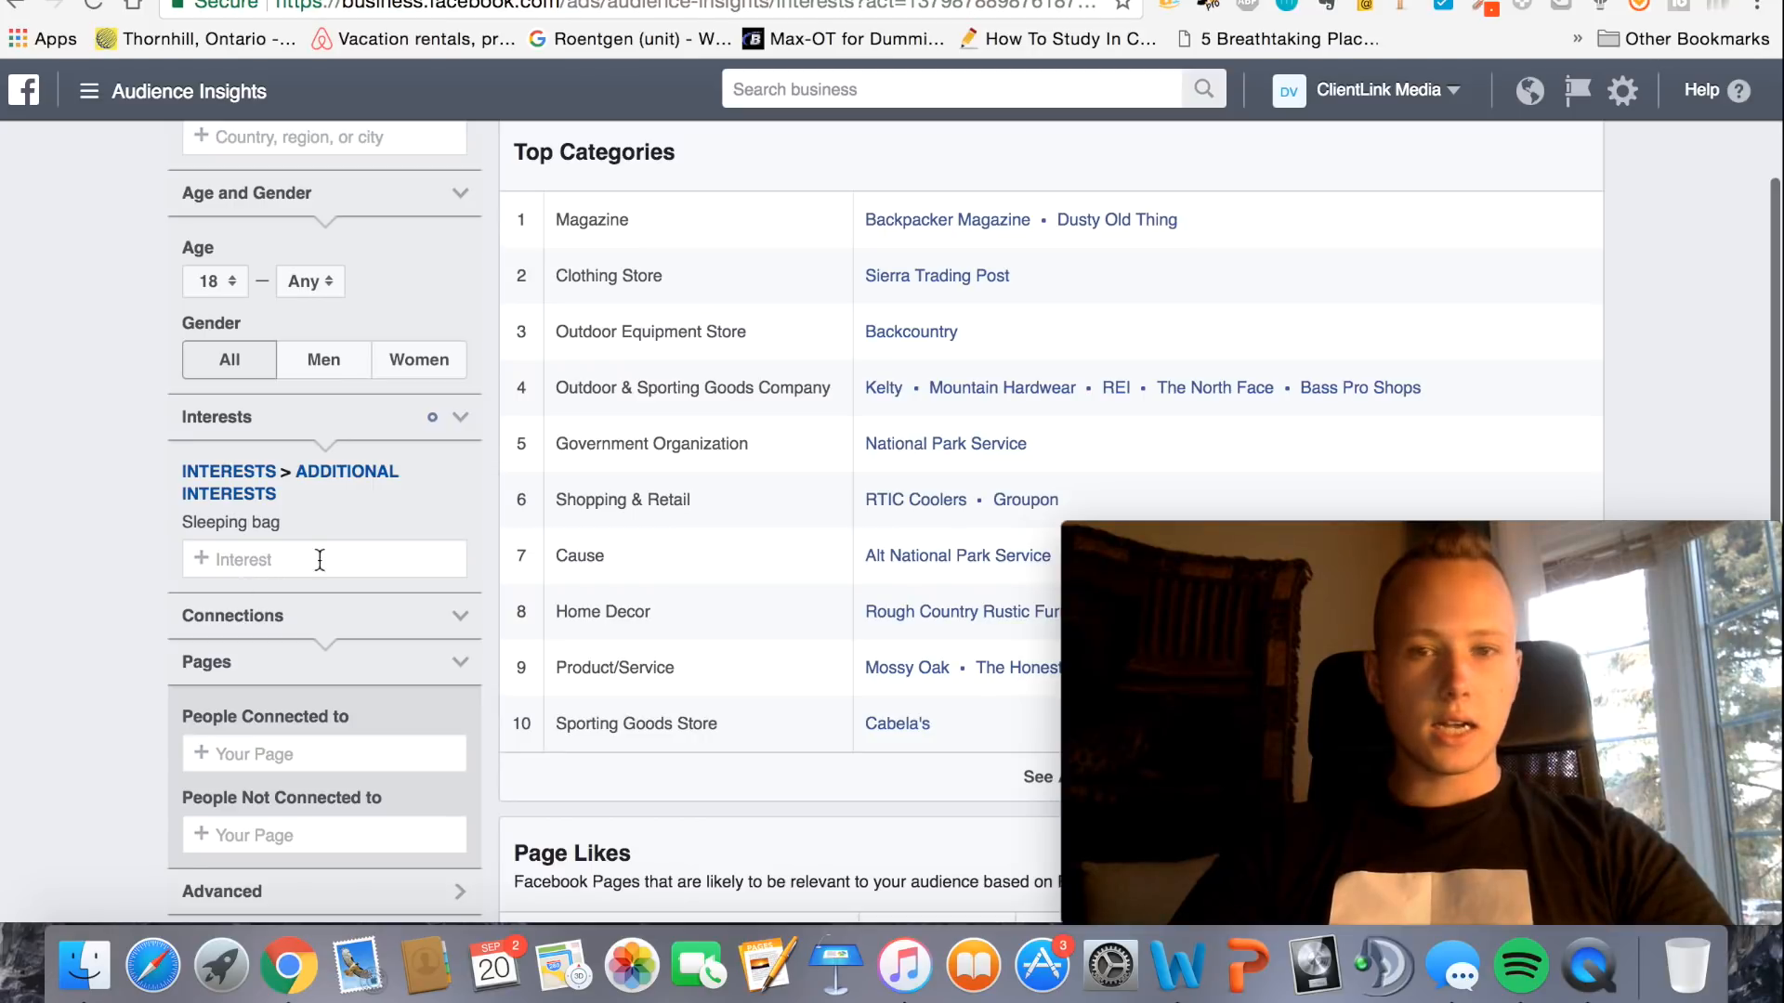
{"action": "scroll", "coordinate": [113, 611], "scroll_direction": "up", "scroll_amount": 3}
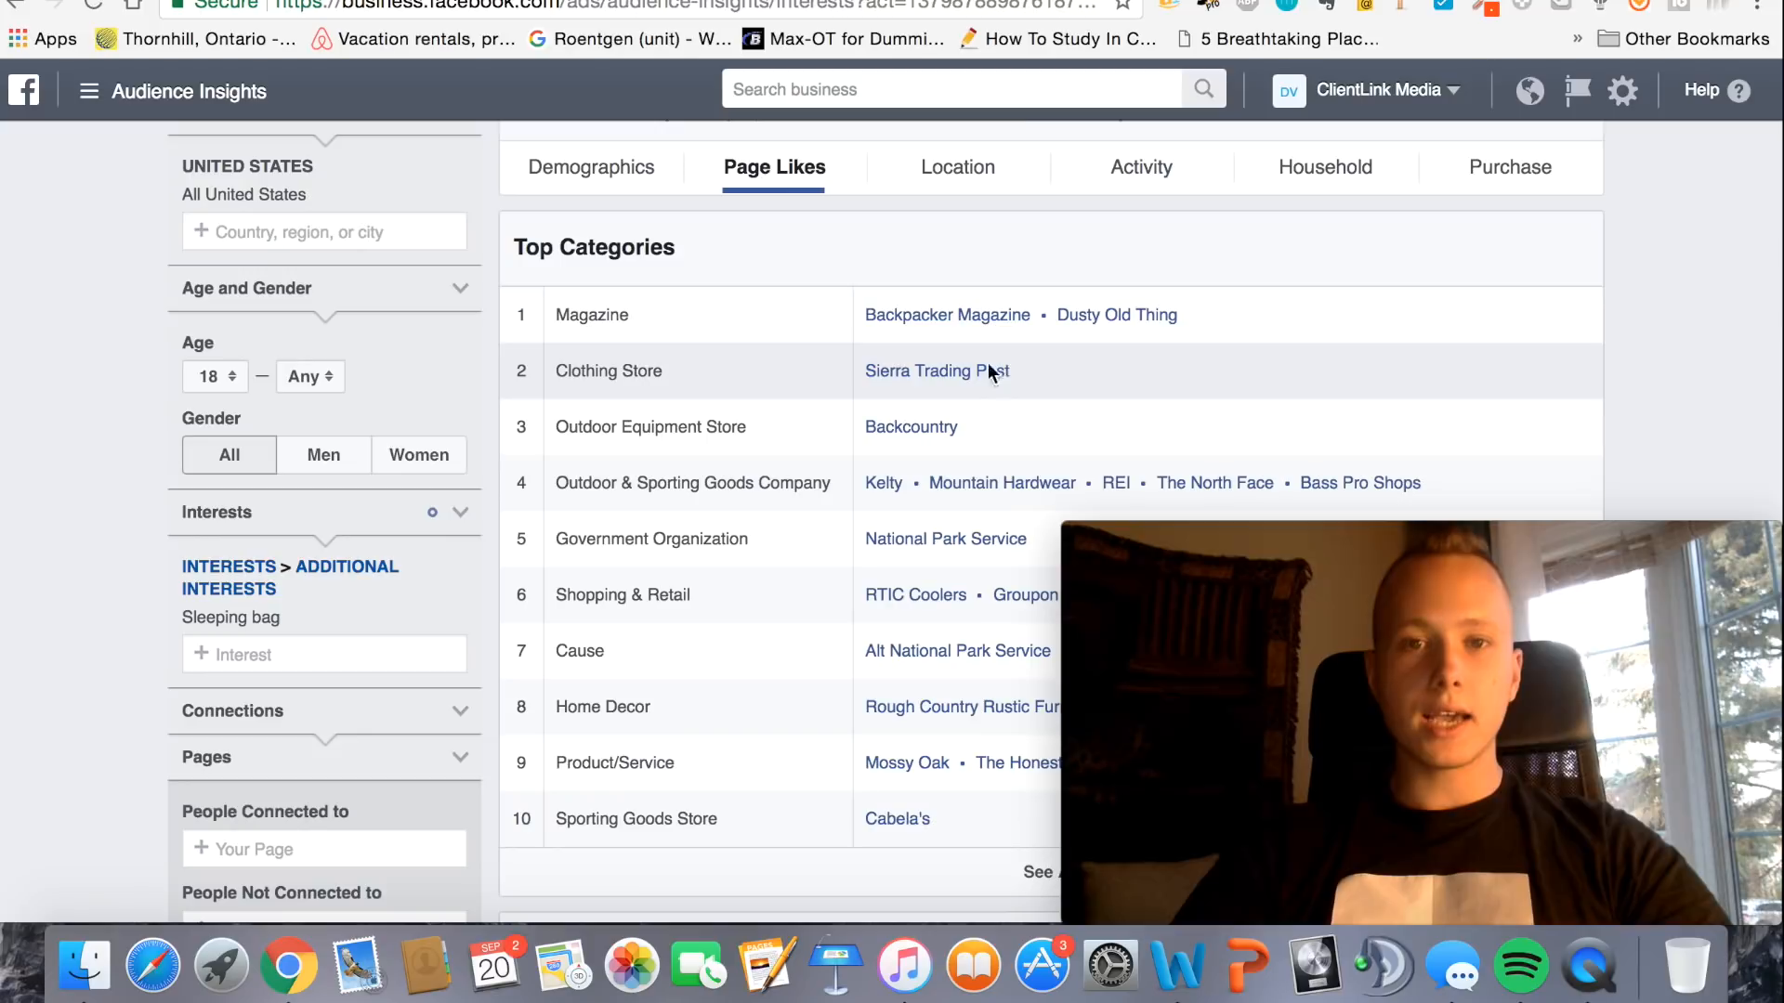
Show the sleeping bag audience's location data and examine its top cities compared with Facebook users overall
{"action": "left_click", "coordinate": [957, 170]}
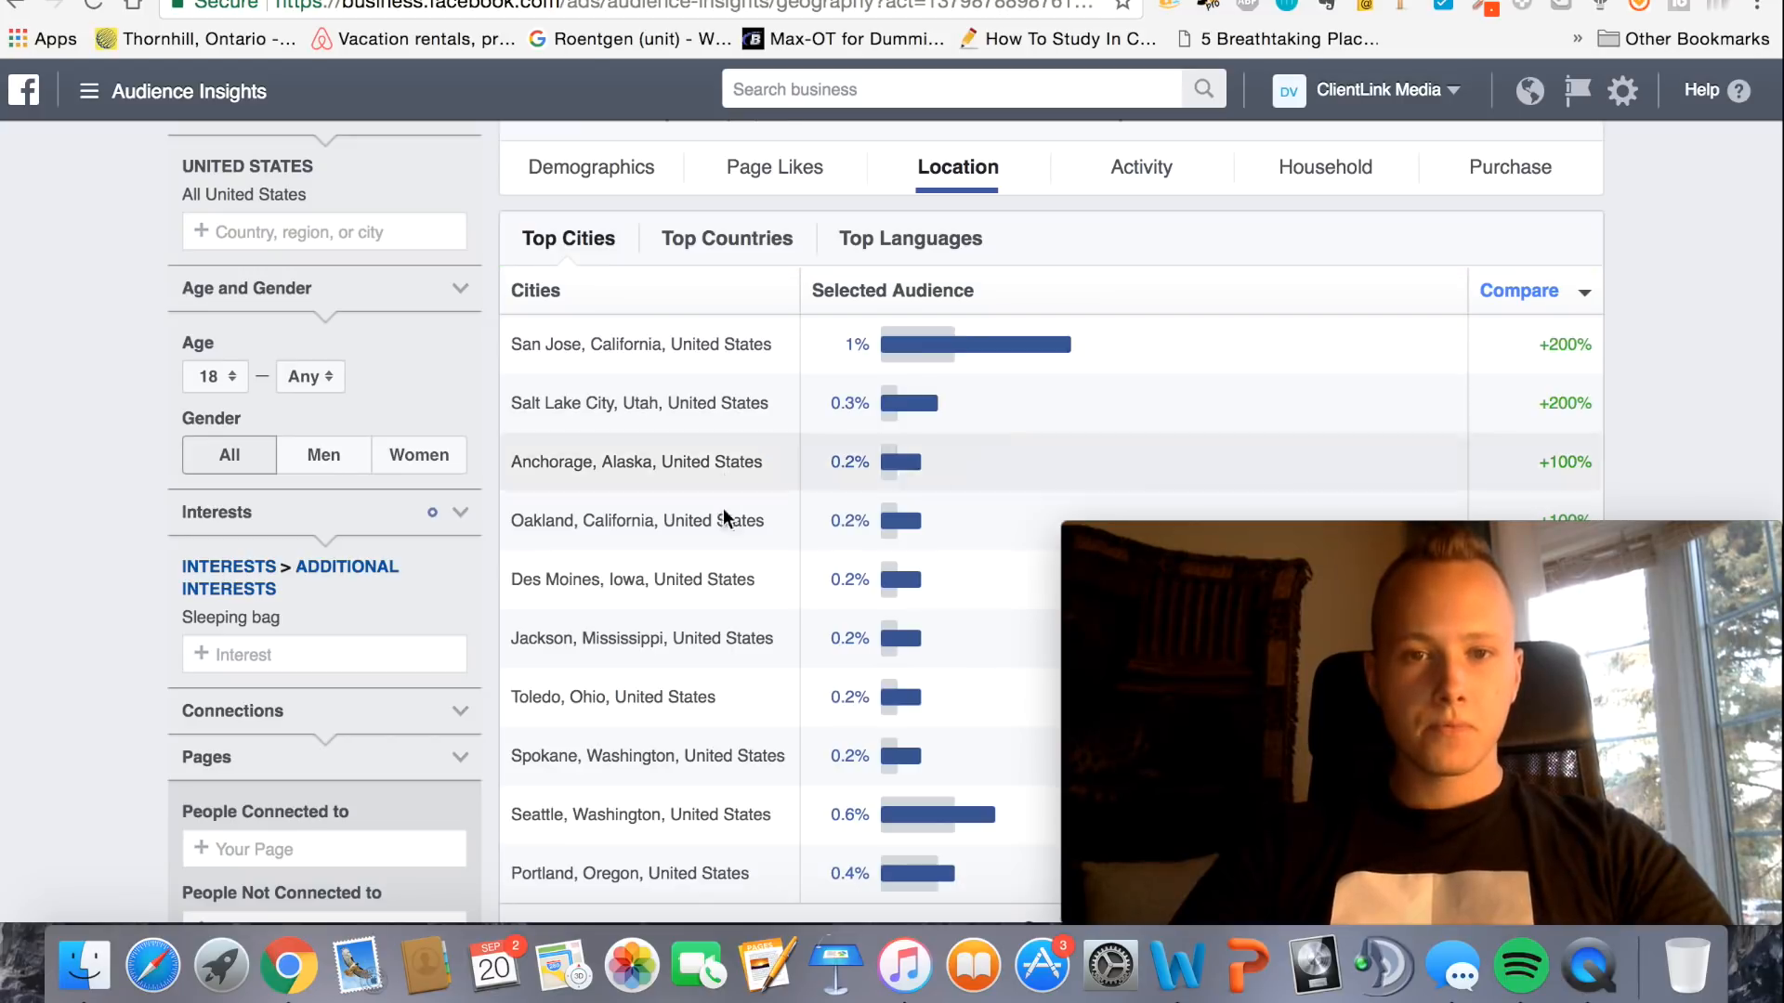
{"action": "scroll", "coordinate": [712, 627], "scroll_direction": "down", "scroll_amount": 2}
{"action": "scroll", "coordinate": [713, 627], "scroll_direction": "up", "scroll_amount": 1}
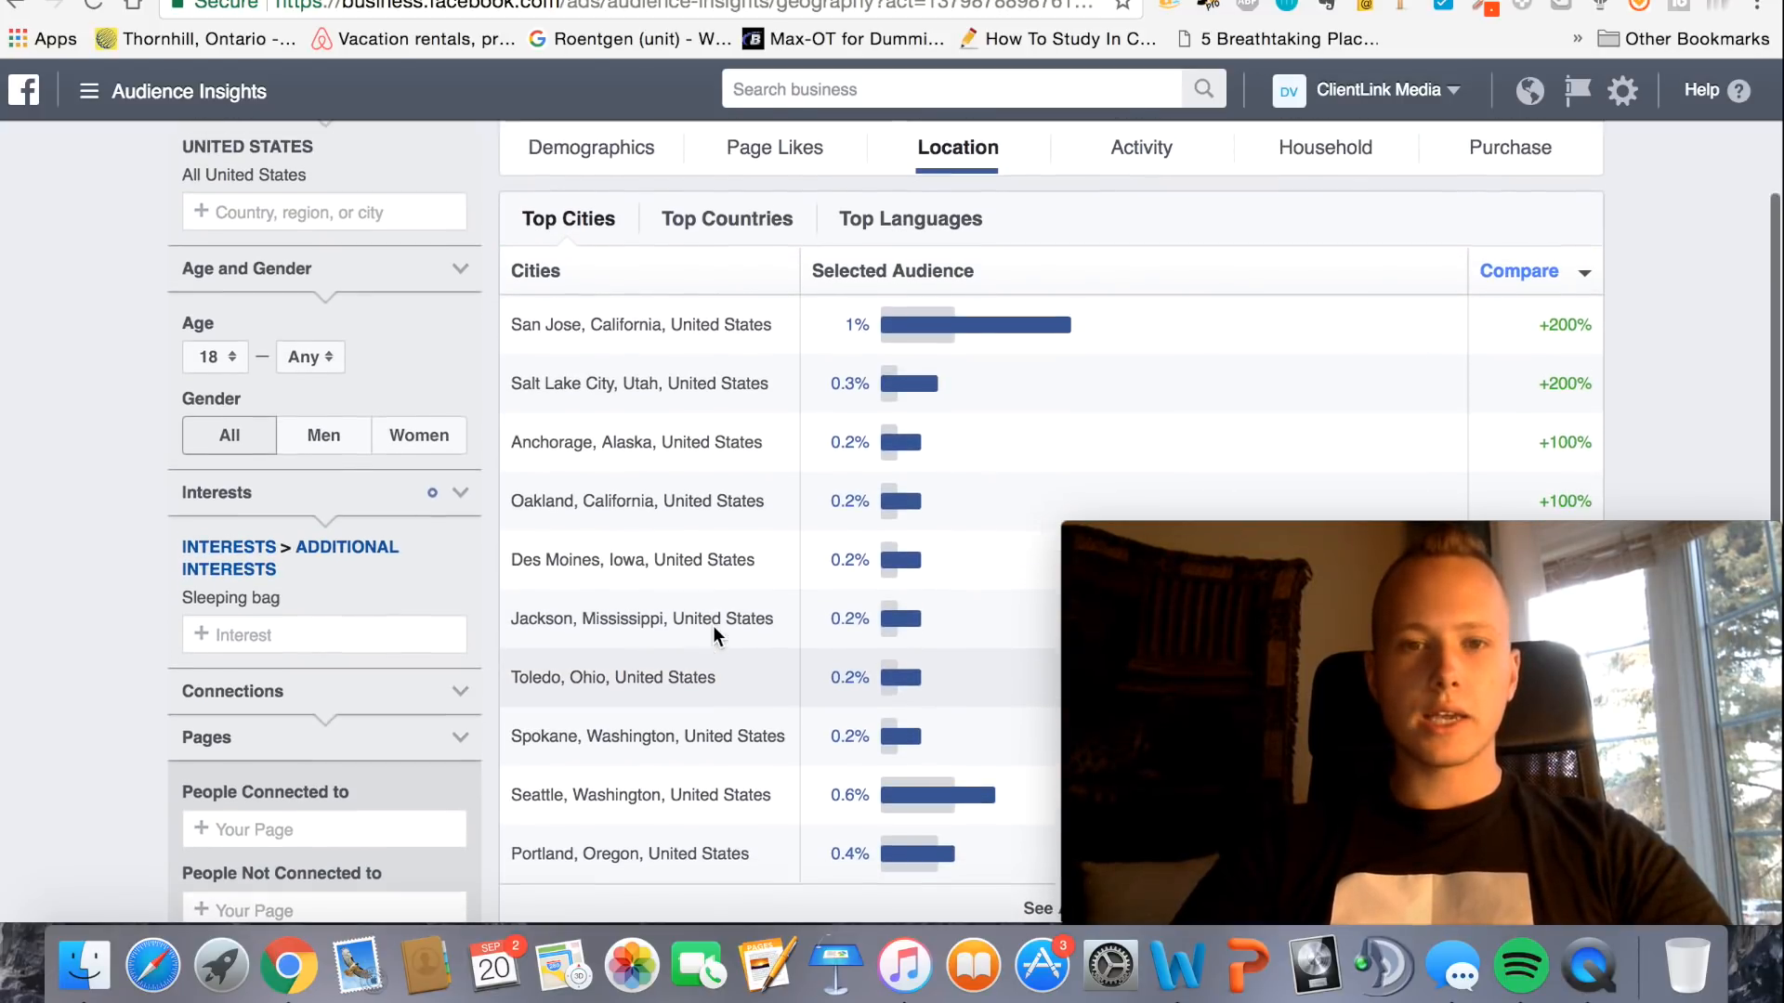
{"action": "scroll", "coordinate": [711, 626], "scroll_direction": "up", "scroll_amount": 2}
{"action": "scroll", "coordinate": [711, 626], "scroll_direction": "down", "scroll_amount": 2}
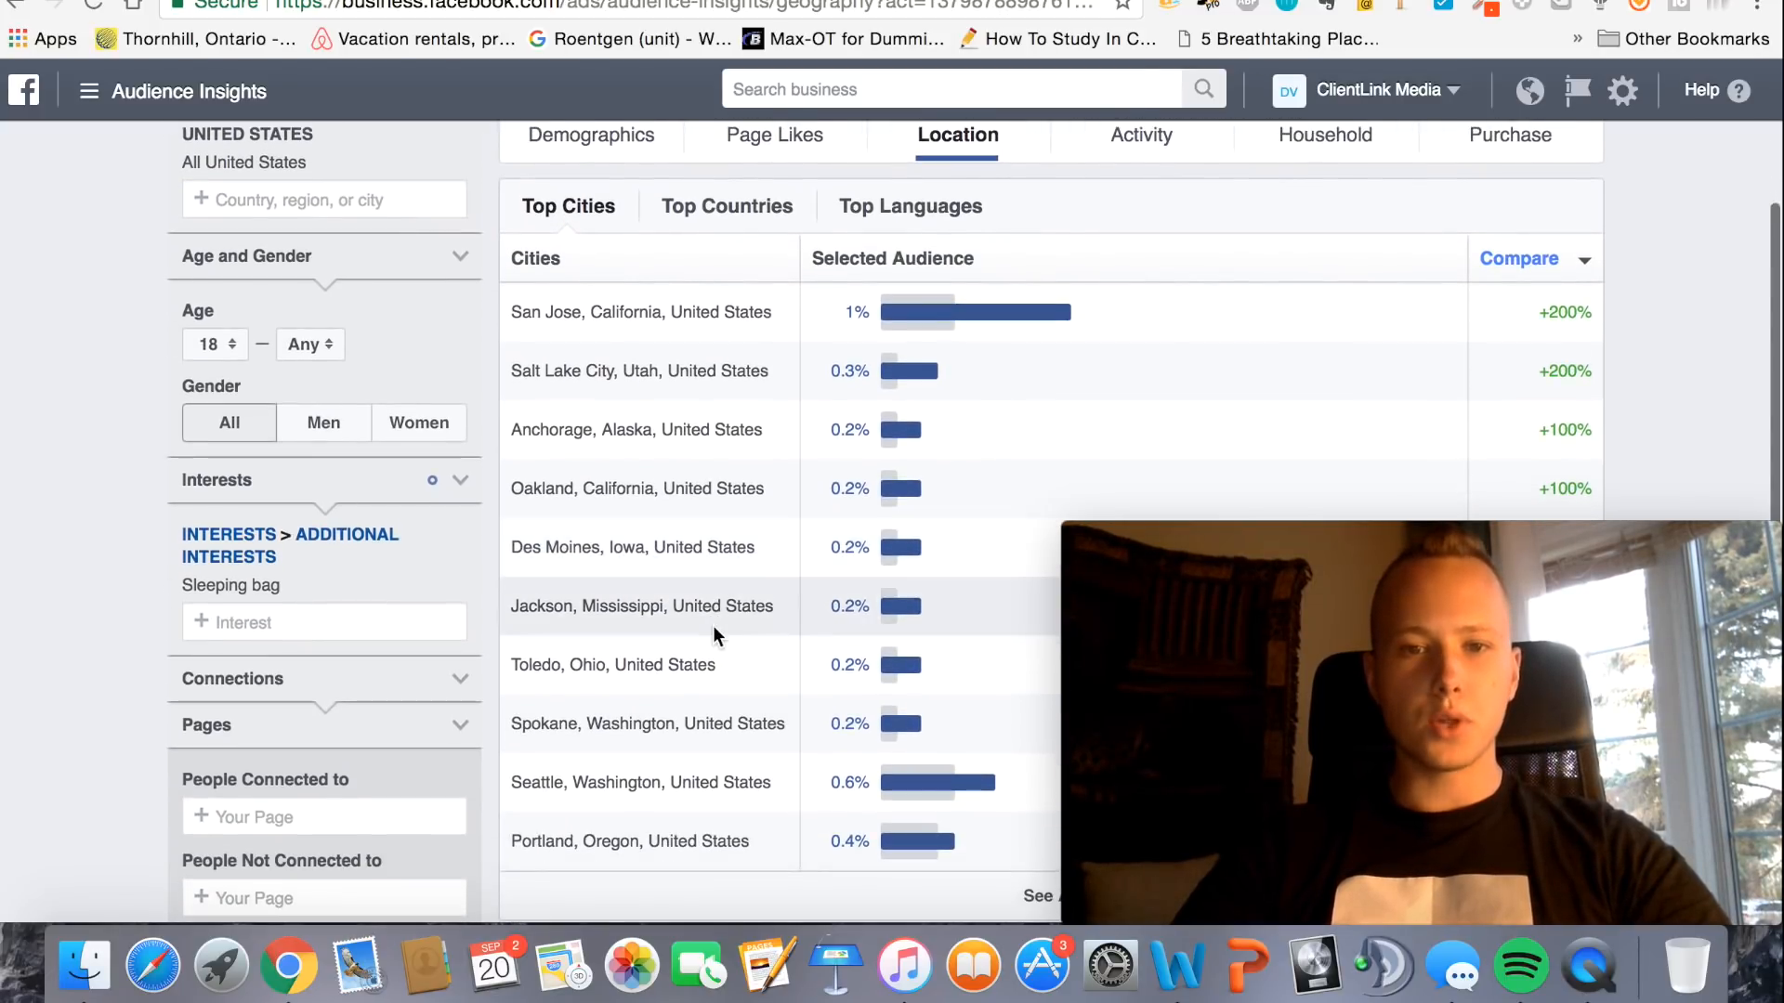
{"action": "scroll", "coordinate": [712, 627], "scroll_direction": "down", "scroll_amount": 2}
{"action": "scroll", "coordinate": [712, 626], "scroll_direction": "up", "scroll_amount": 3}
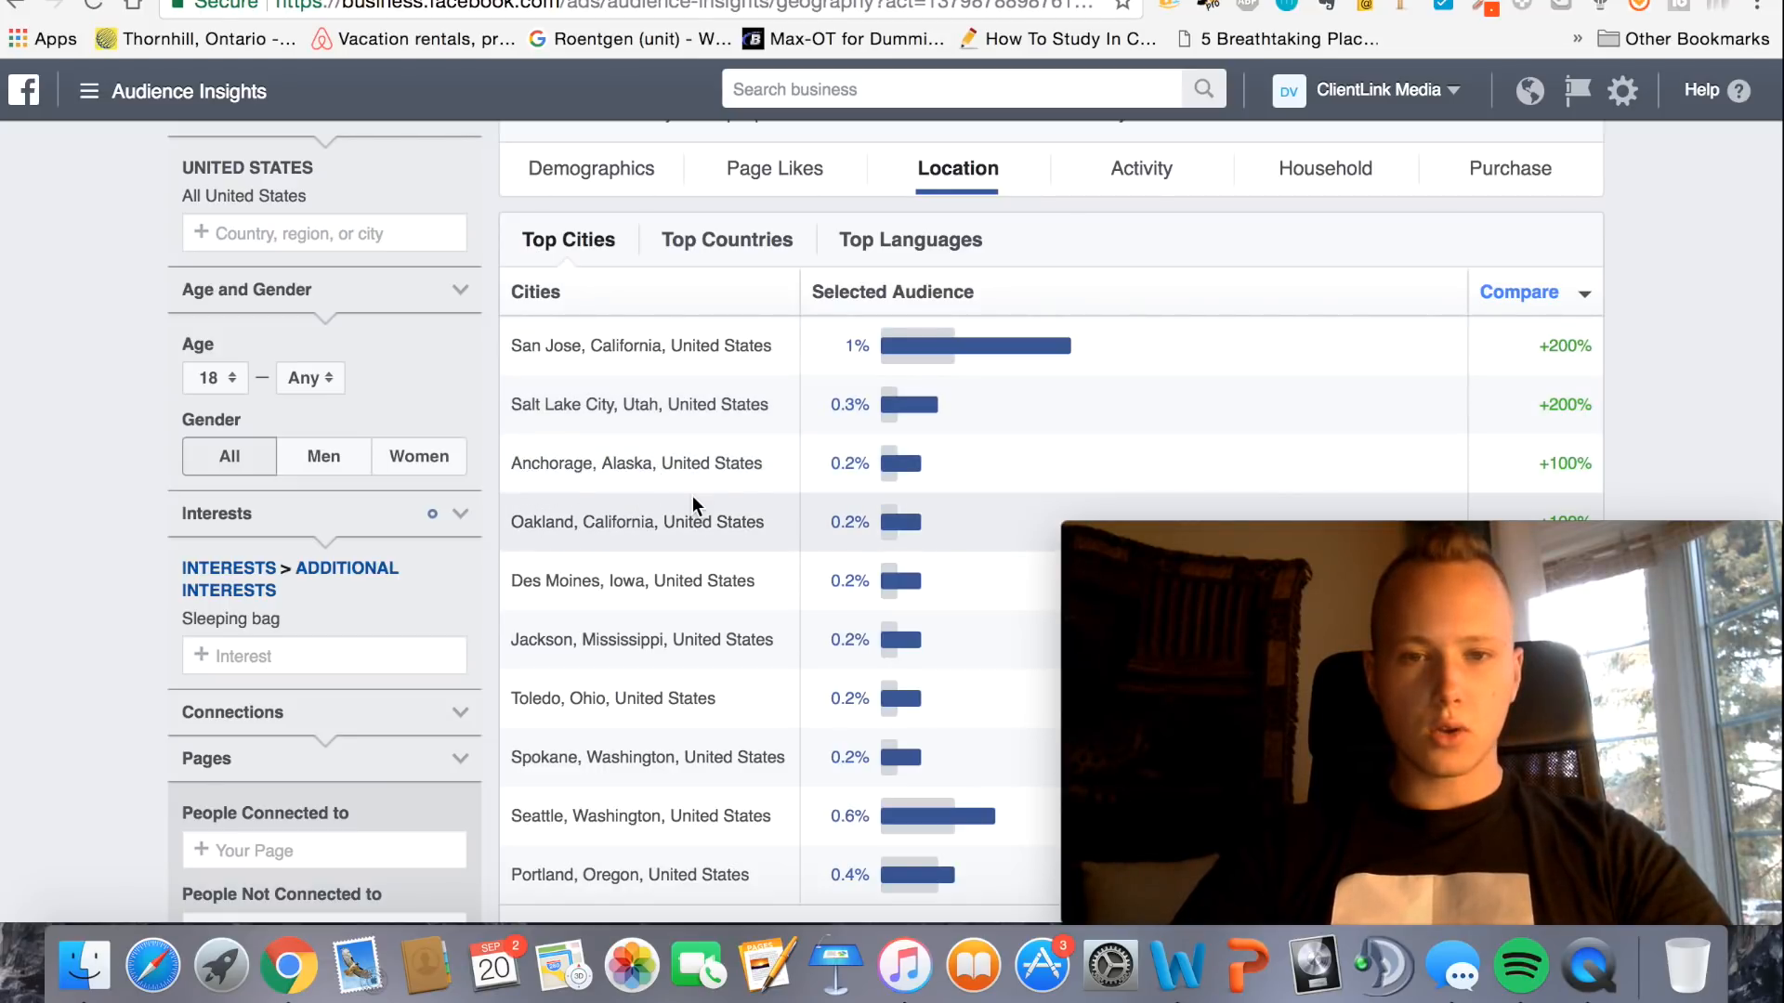
{"action": "scroll", "coordinate": [939, 497], "scroll_direction": "up", "scroll_amount": 1}
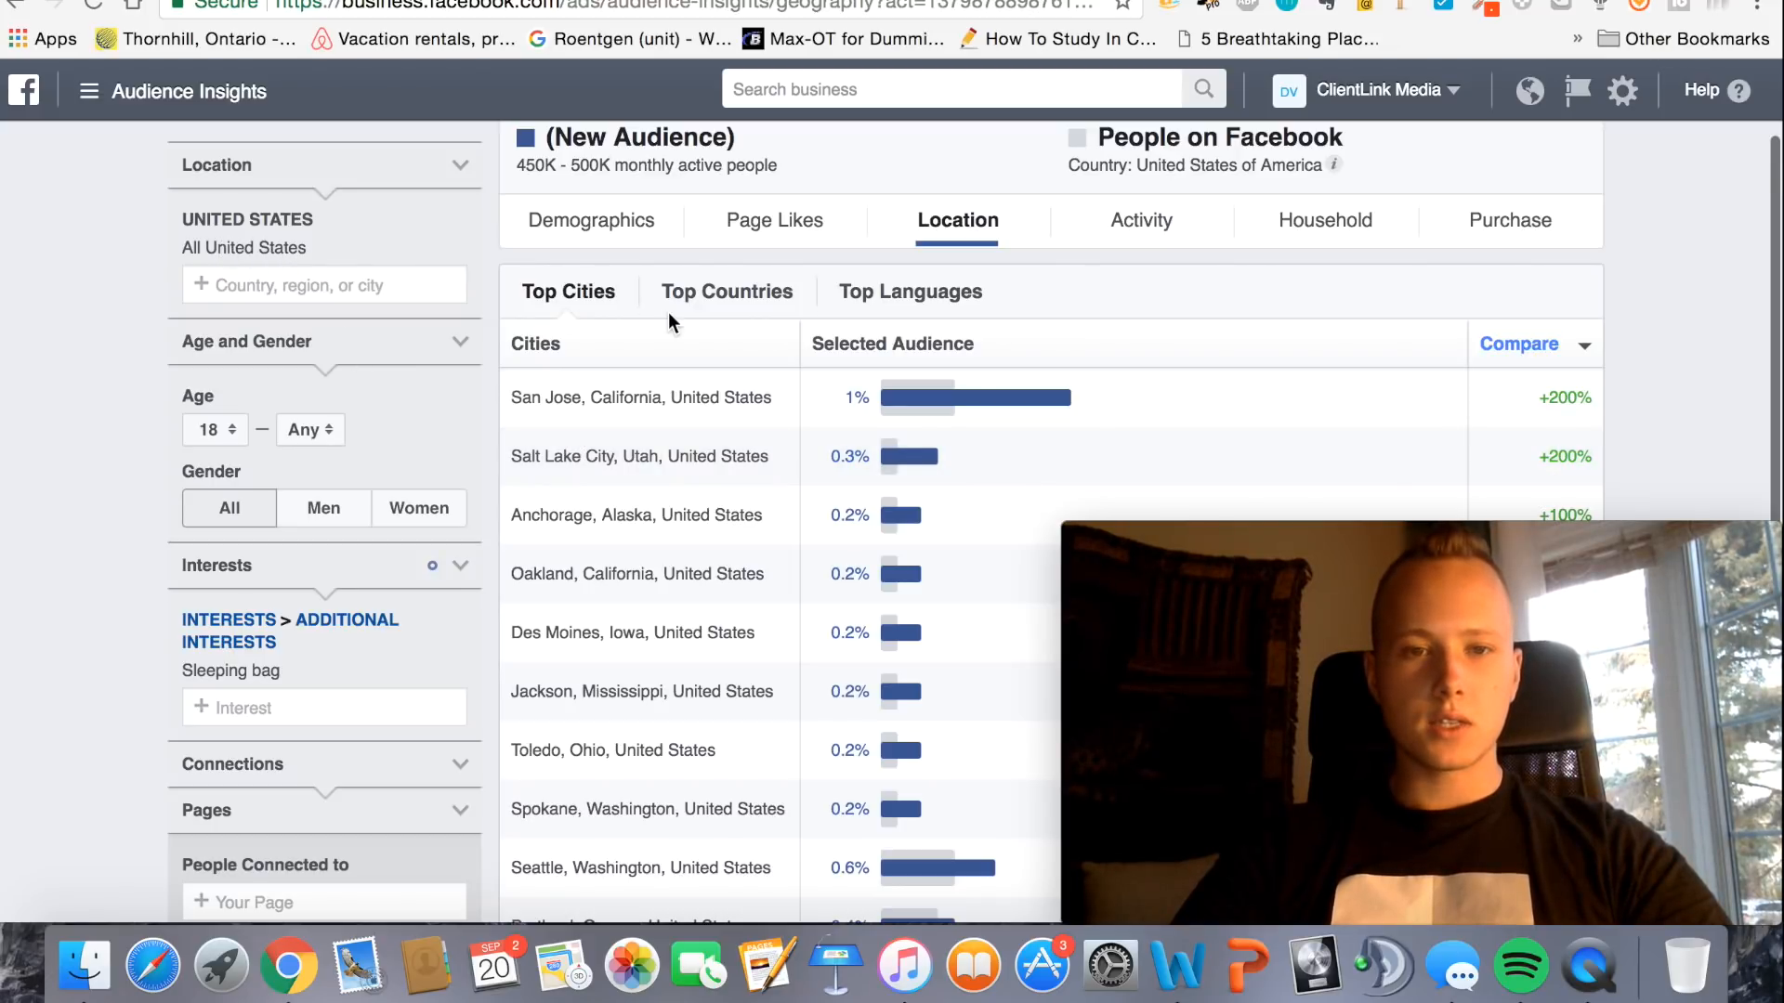
Check the sleeping bag audience's activity data and look over its household size and home ownership charts
{"action": "left_click", "coordinate": [1162, 225]}
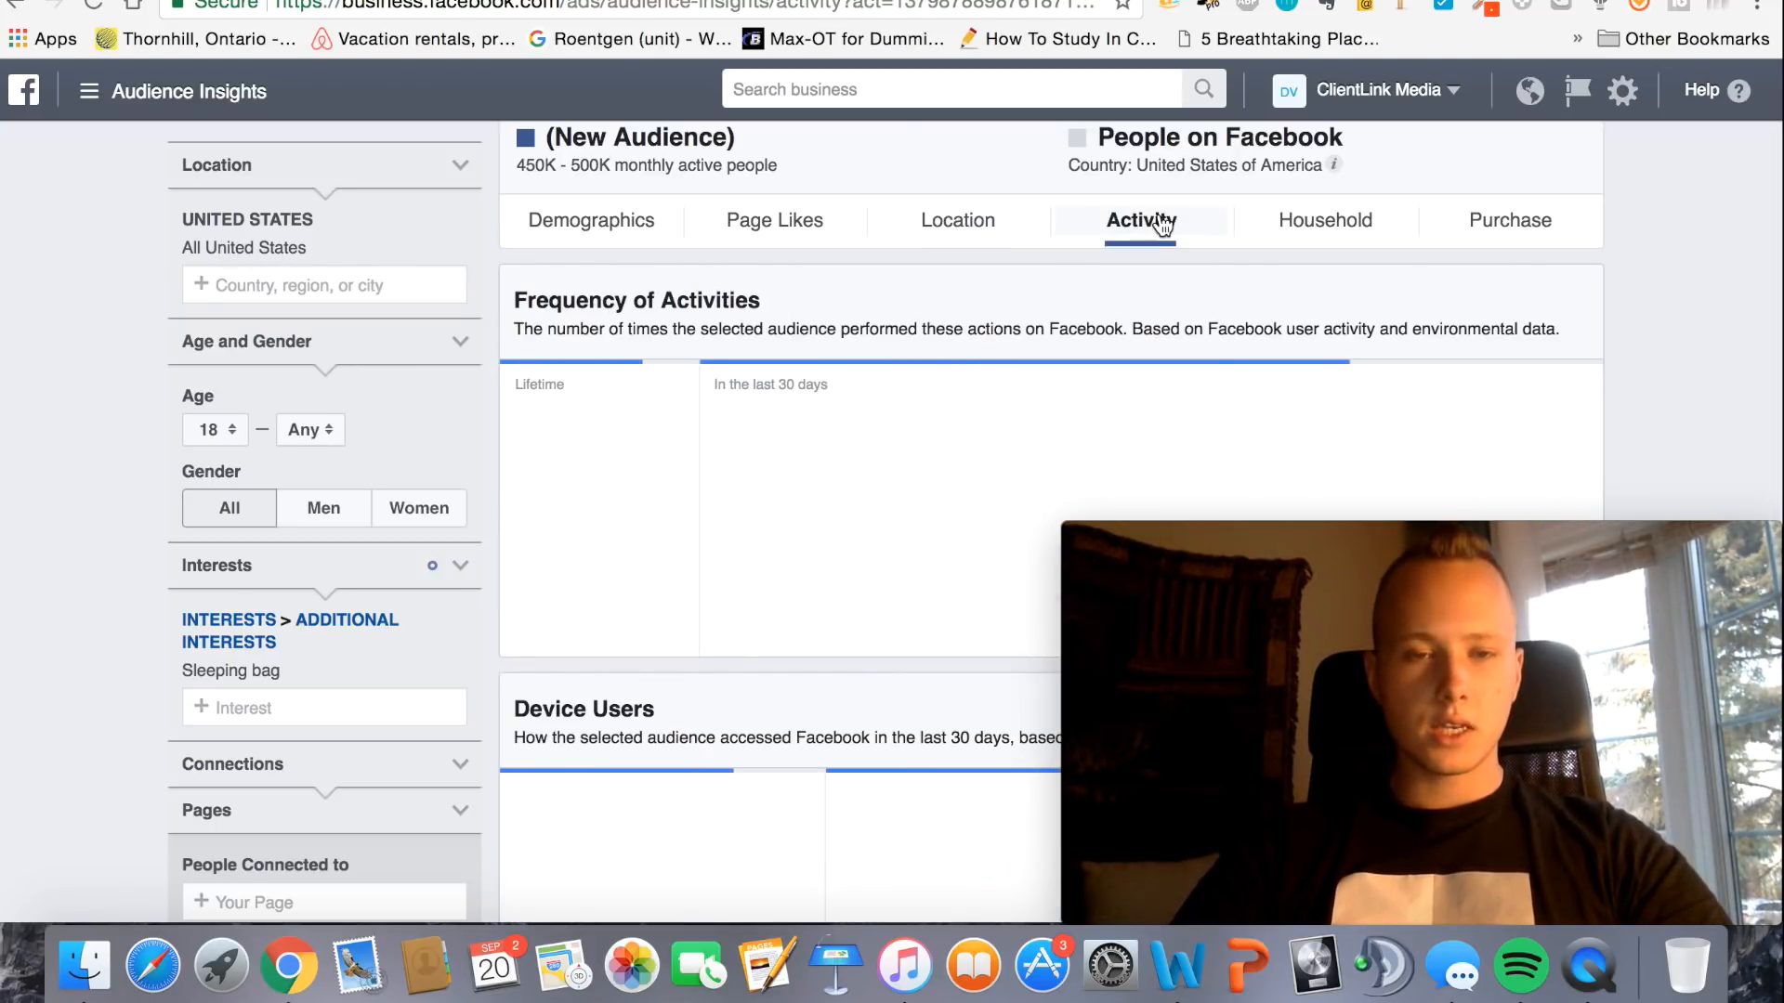
{"action": "left_click", "coordinate": [1326, 226]}
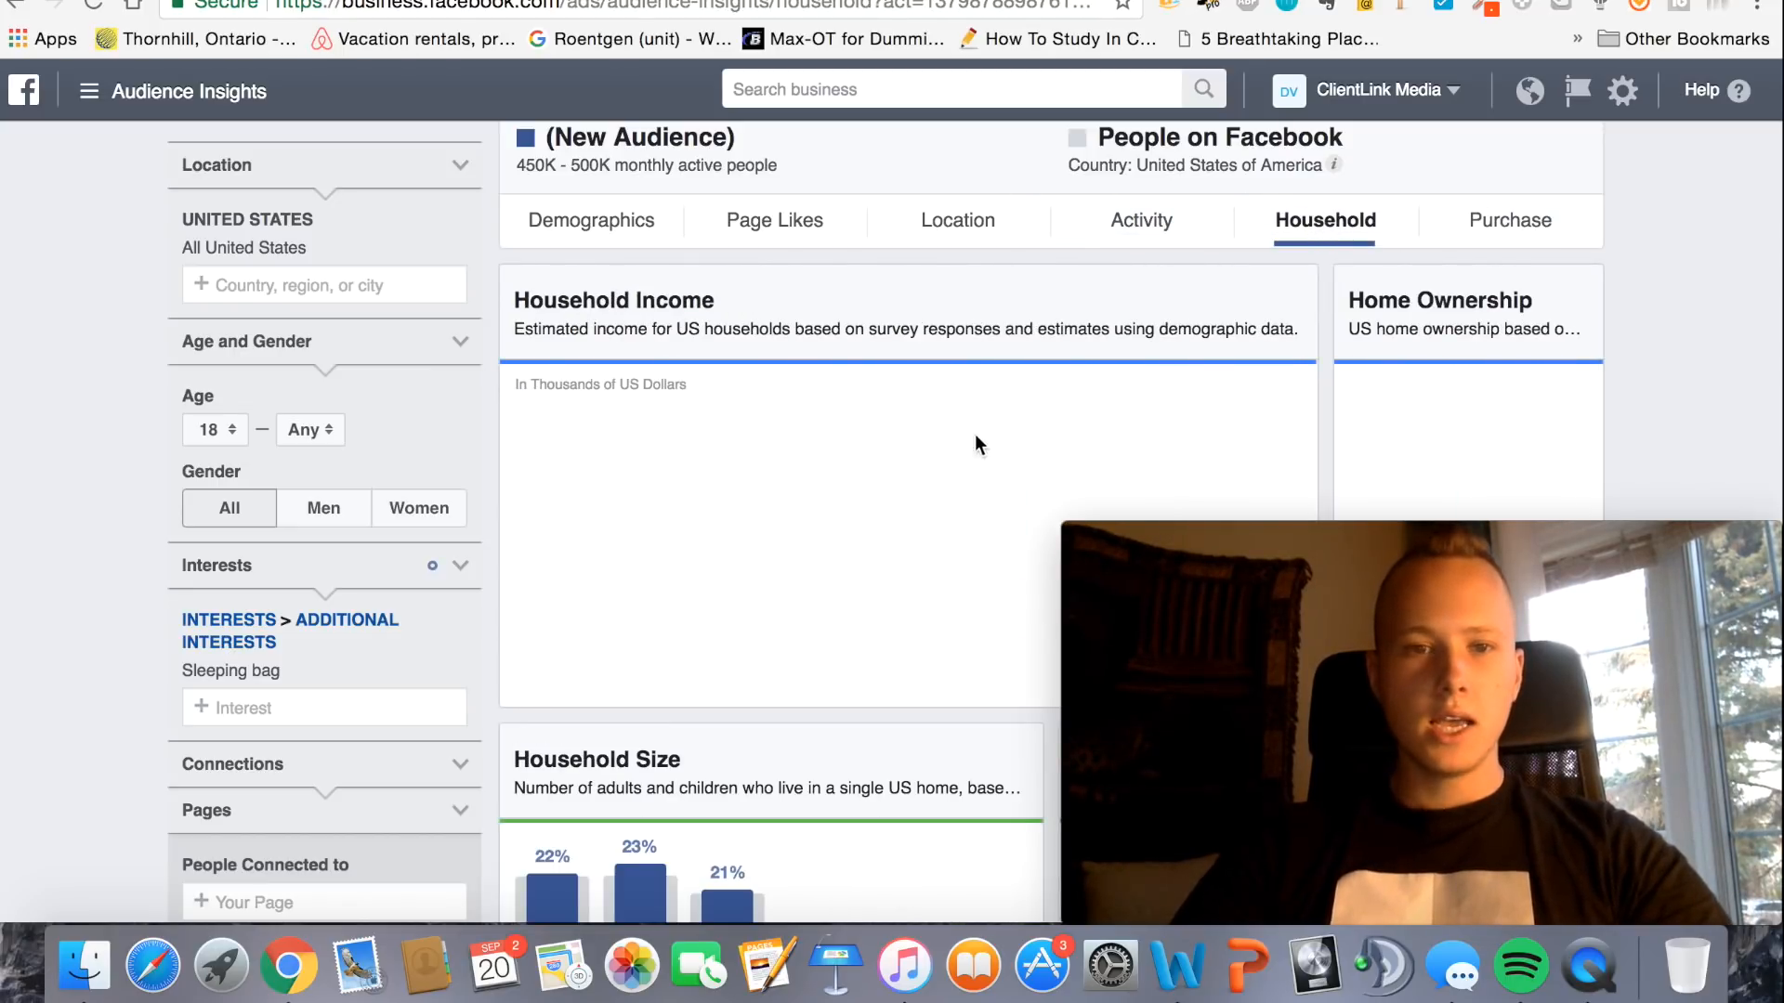
{"action": "scroll", "coordinate": [813, 444], "scroll_direction": "down", "scroll_amount": 1}
{"action": "scroll", "coordinate": [813, 444], "scroll_direction": "down", "scroll_amount": 4}
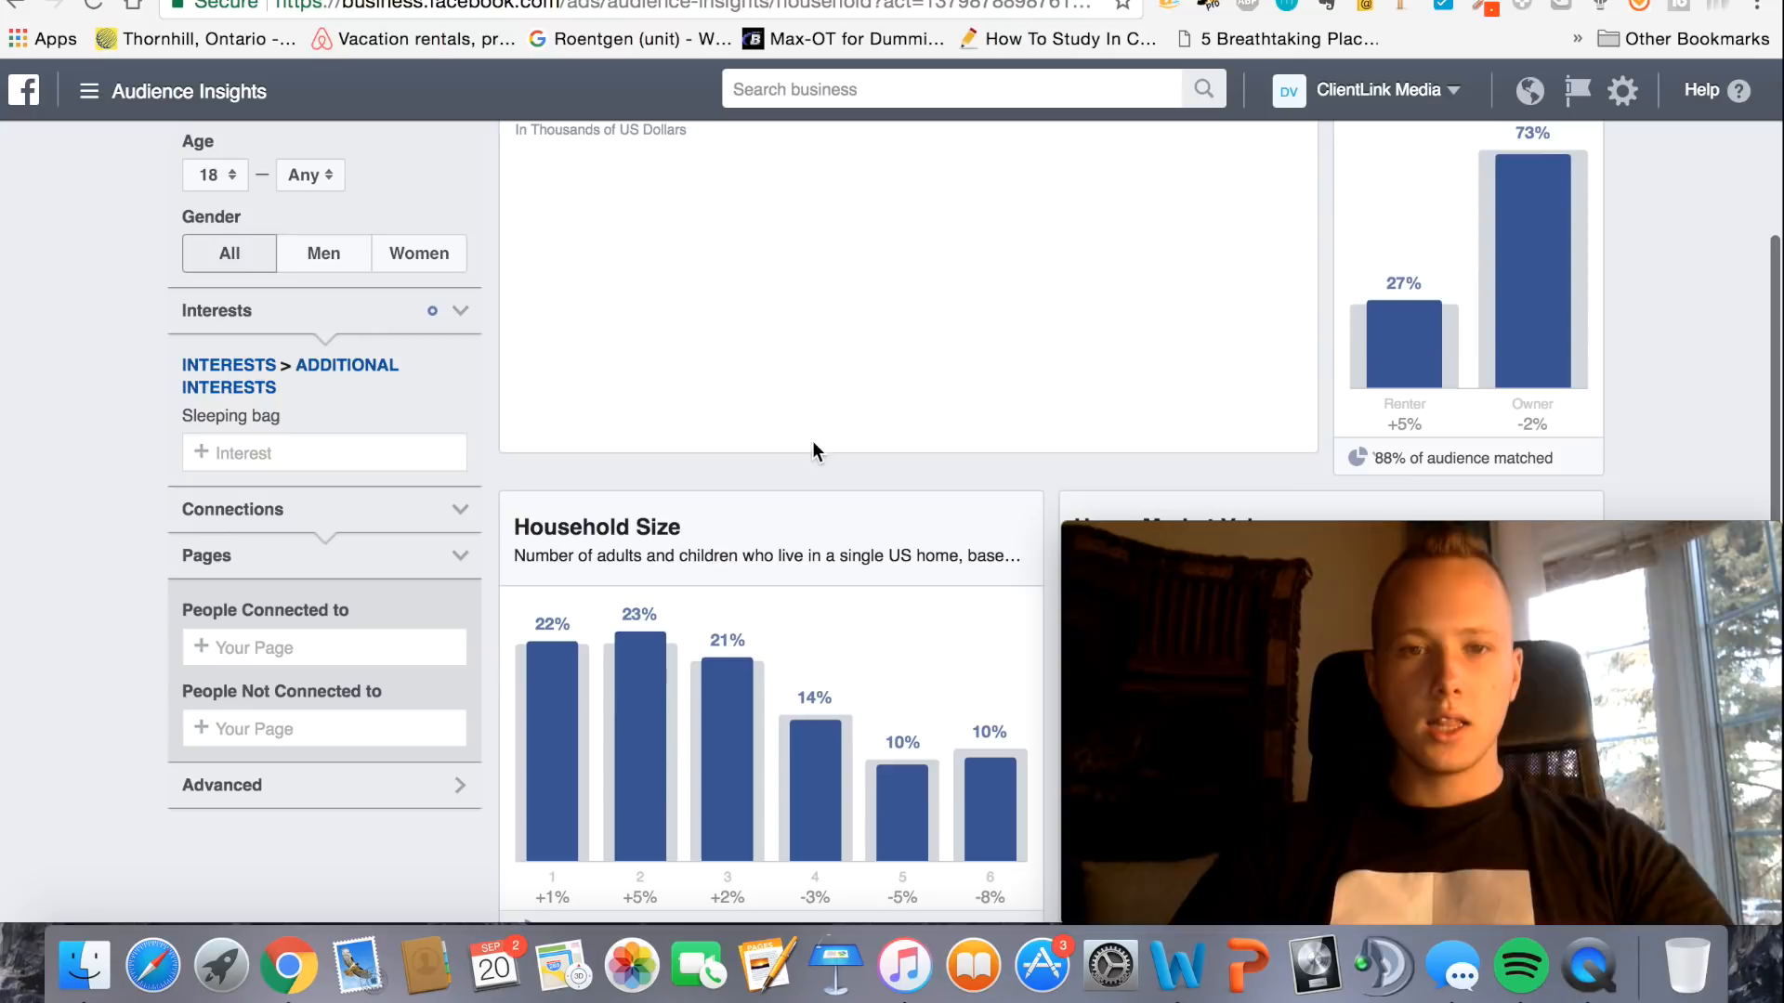
{"action": "scroll", "coordinate": [812, 444], "scroll_direction": "up", "scroll_amount": 4}
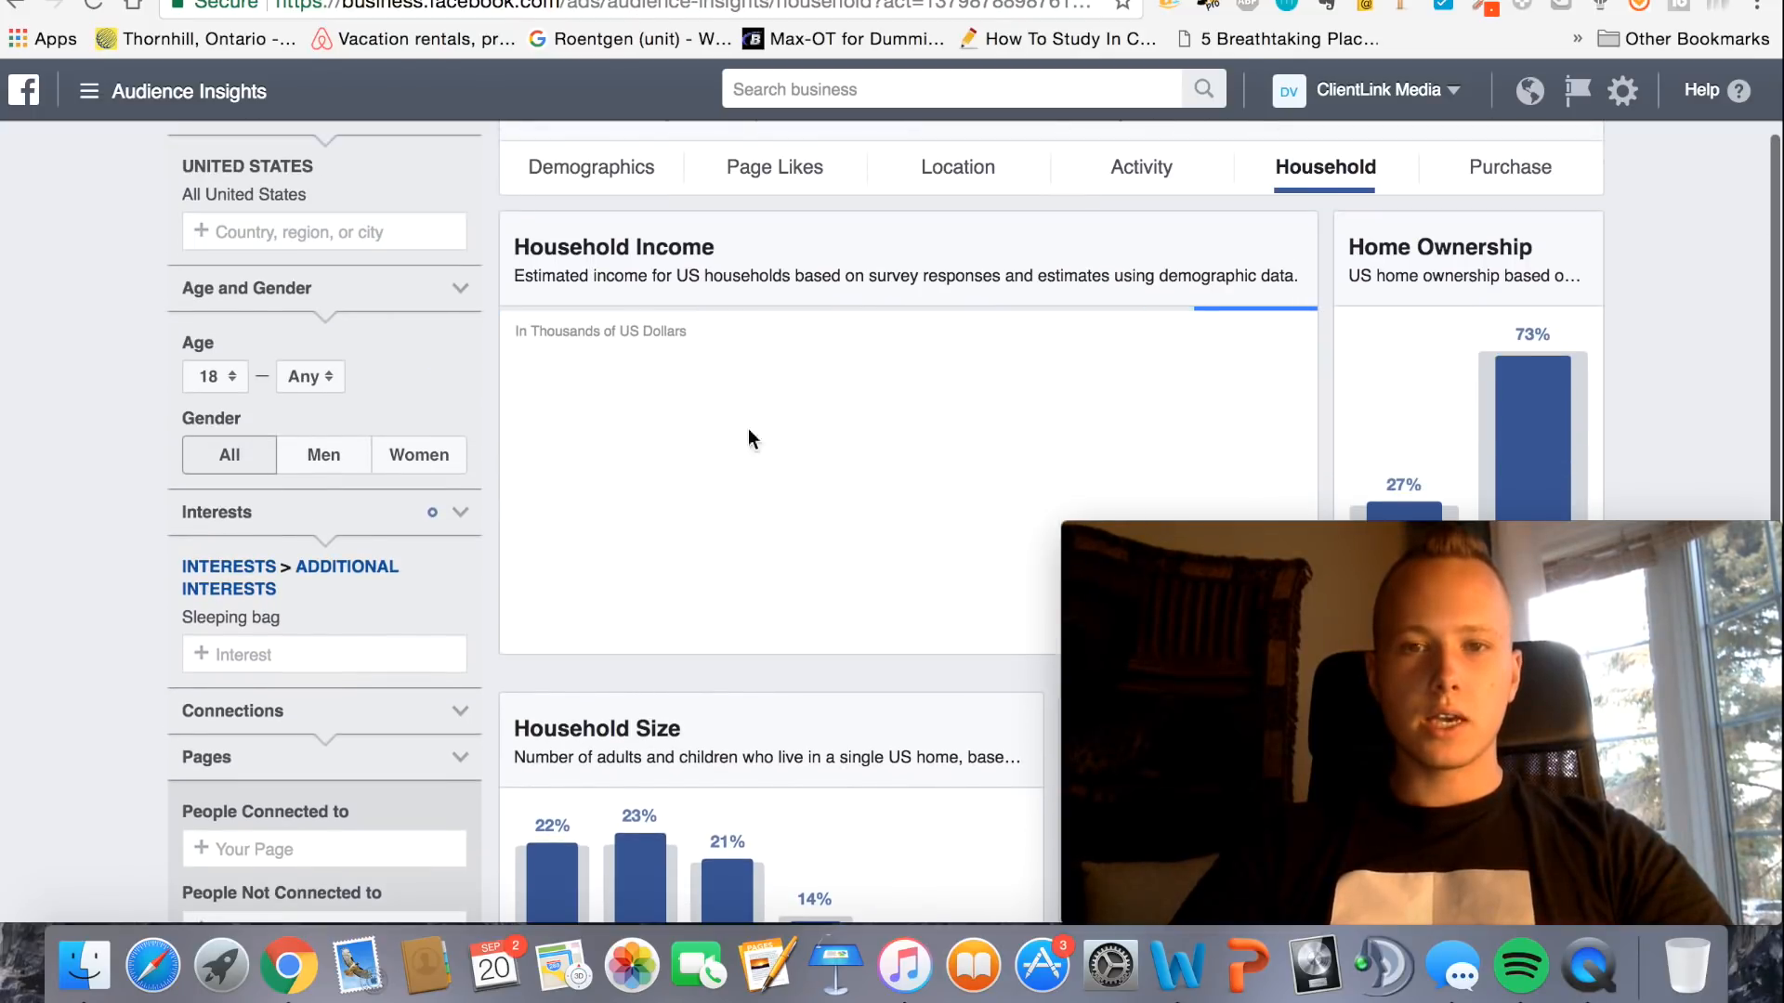
Check the sleeping bag audience's purchase data and examine its household income distribution by bracket
{"action": "left_click", "coordinate": [1514, 181]}
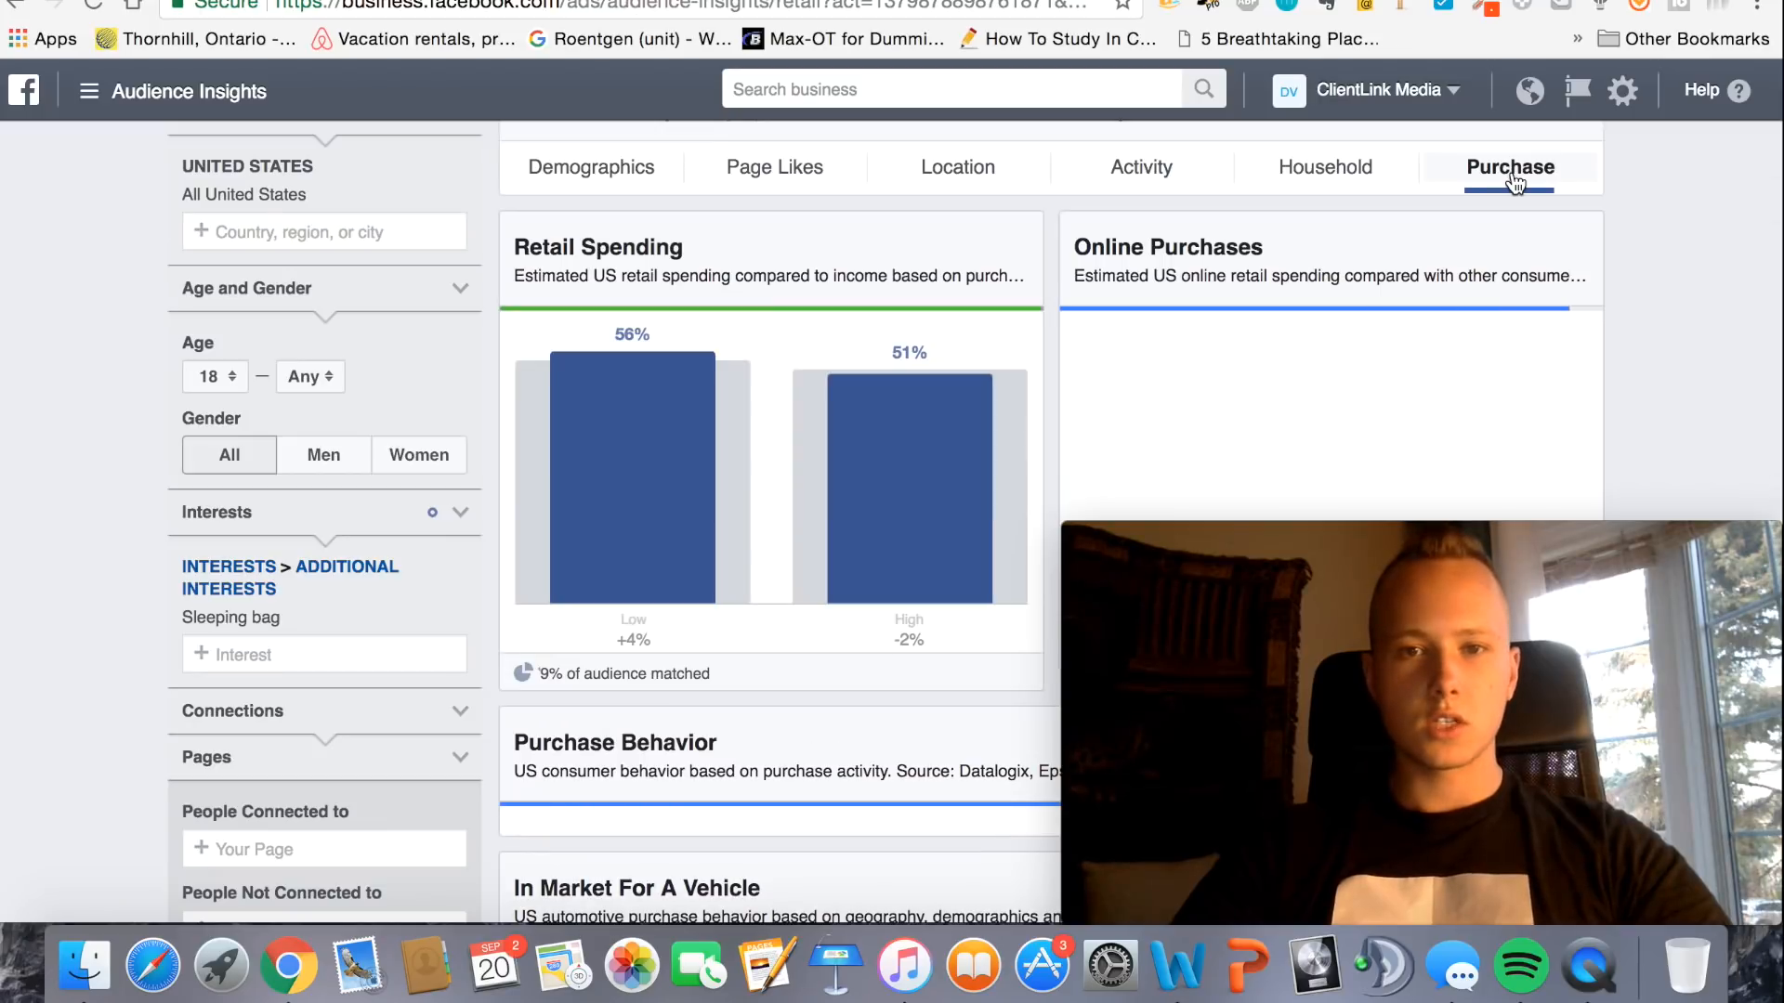
{"action": "left_click", "coordinate": [1321, 167]}
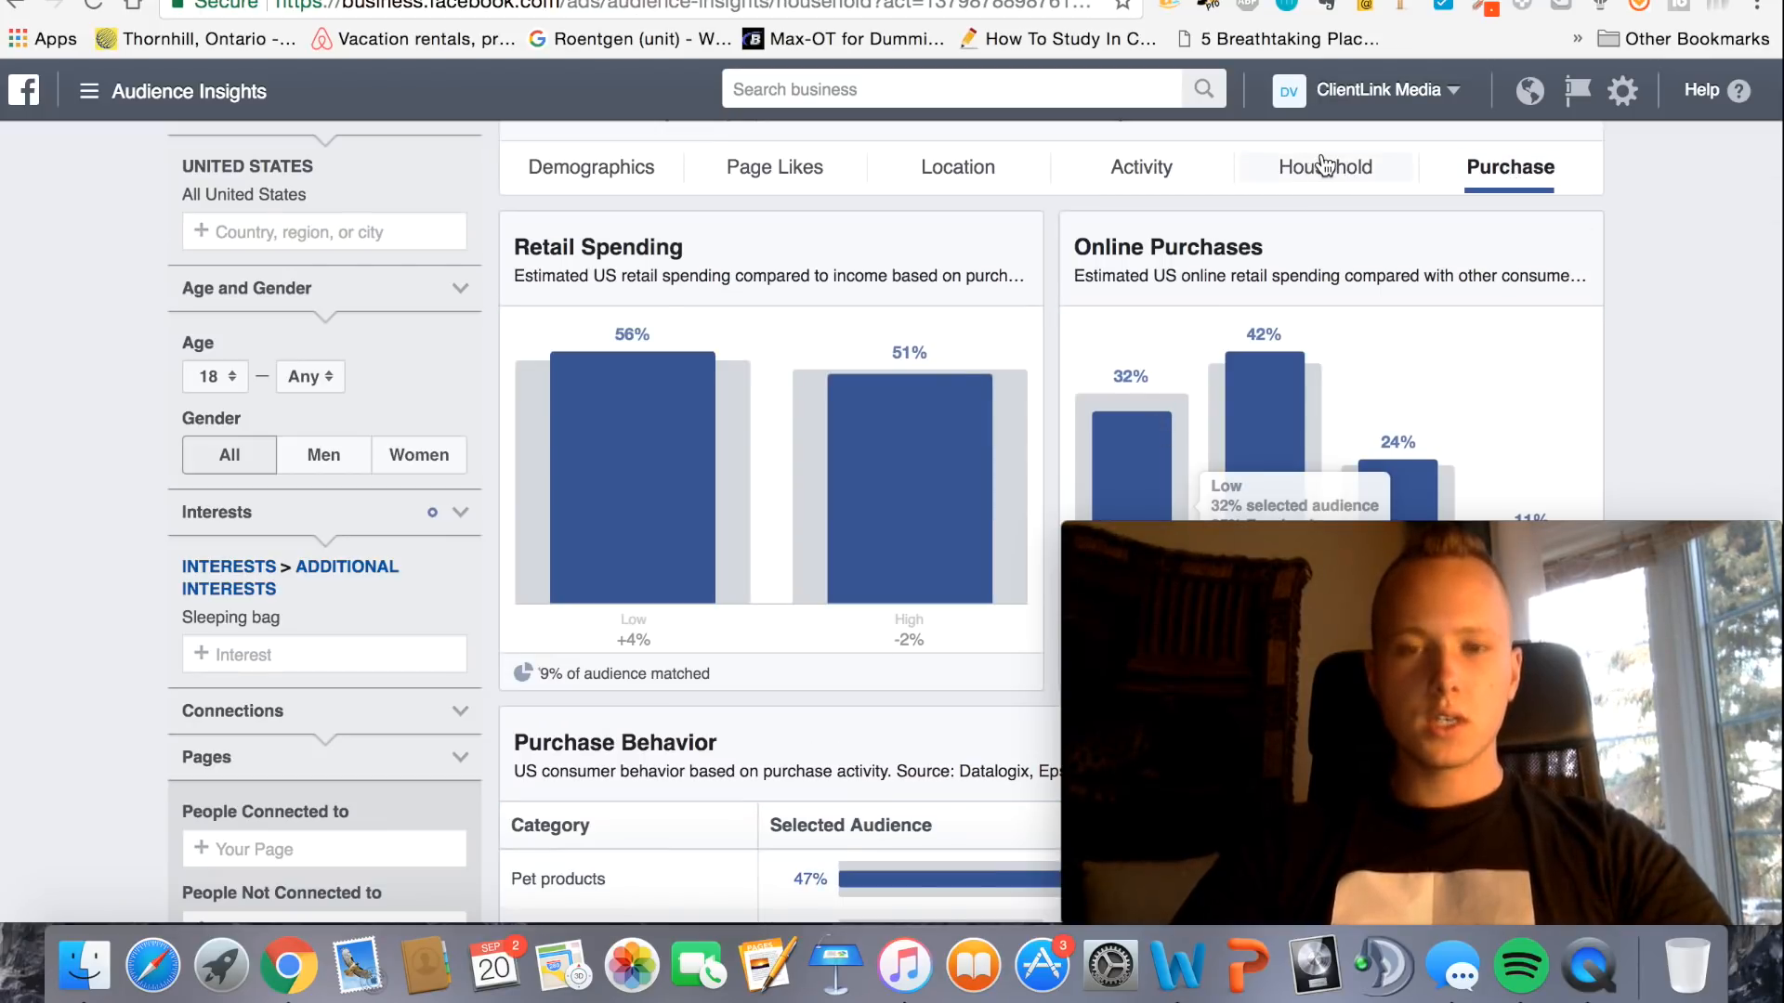
{"action": "scroll", "coordinate": [772, 555], "scroll_direction": "down", "scroll_amount": 1}
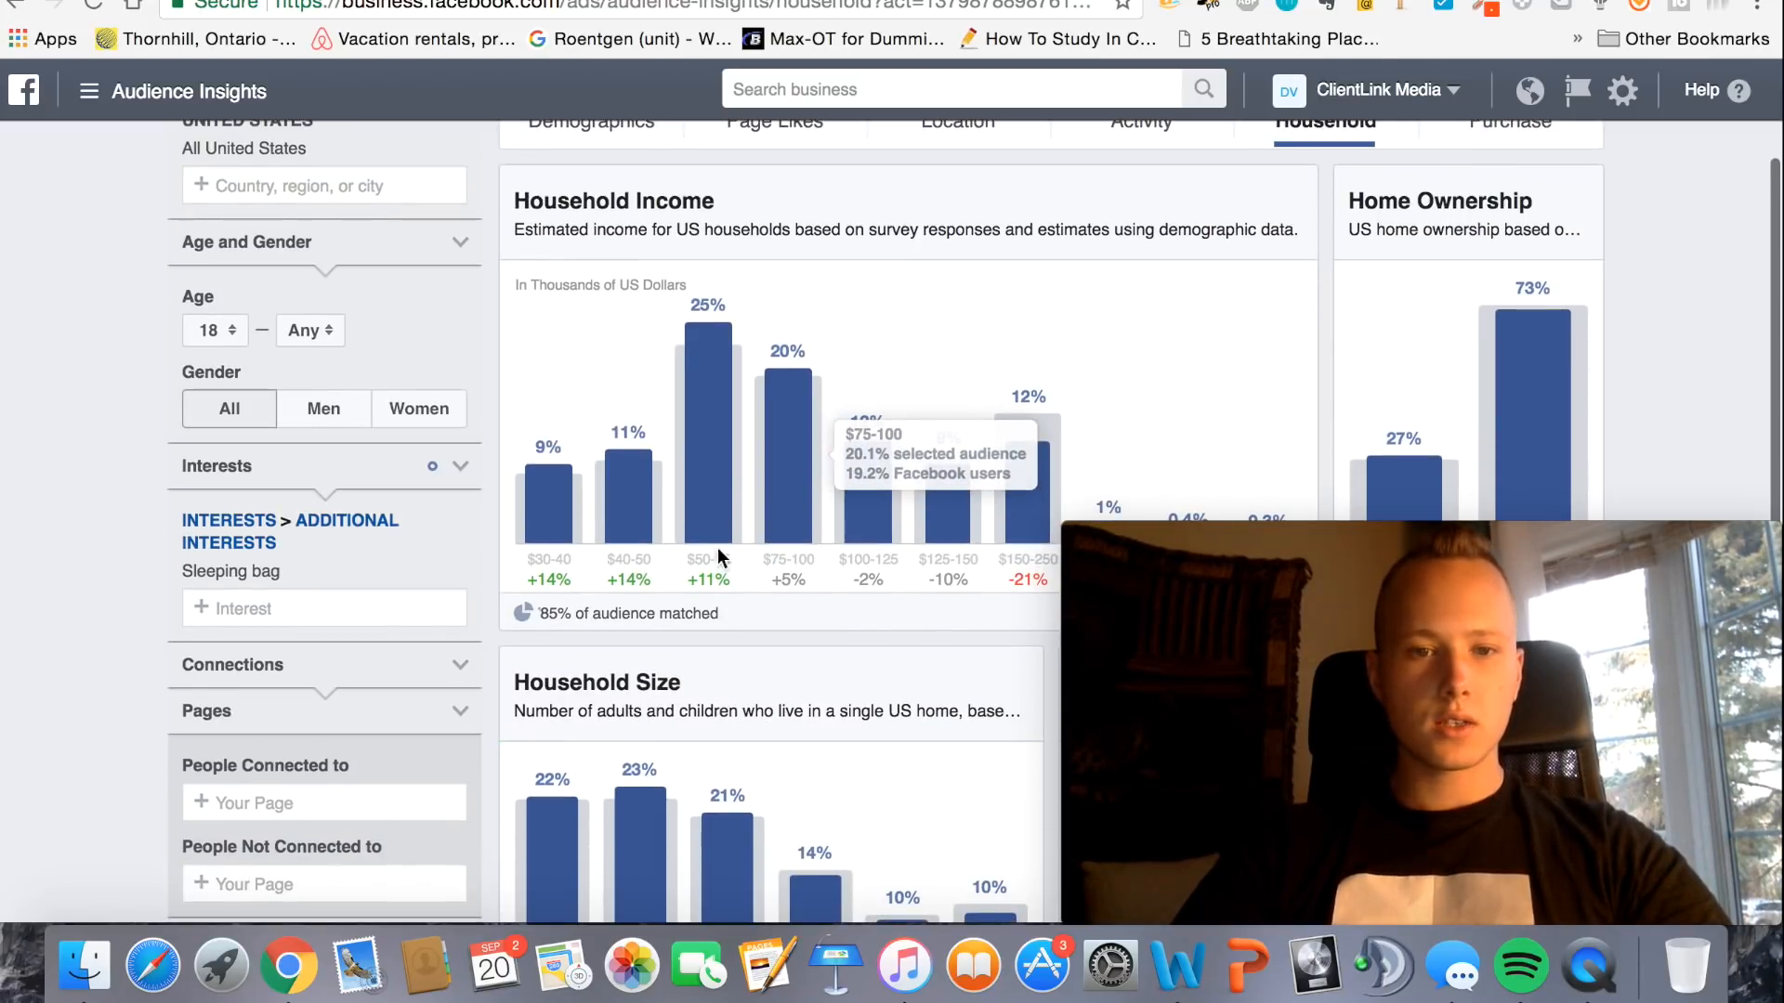
{"action": "scroll", "coordinate": [695, 515], "scroll_direction": "up", "scroll_amount": 1}
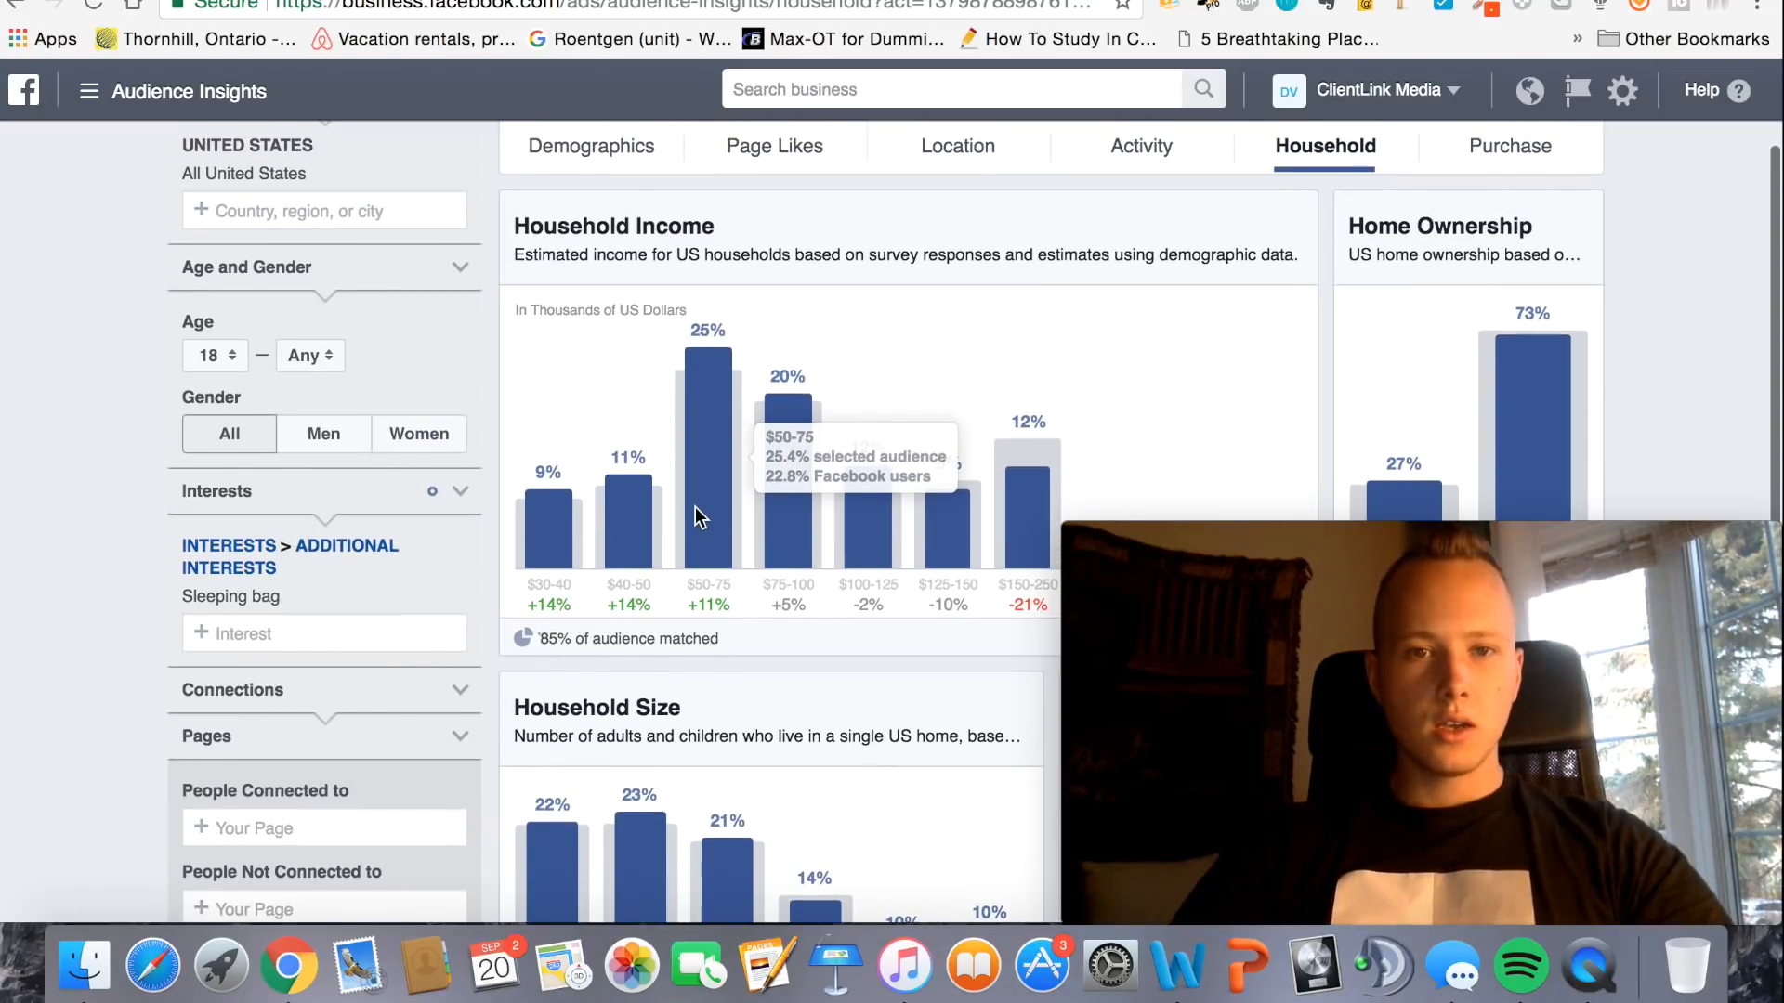
{"action": "scroll", "coordinate": [884, 509], "scroll_direction": "down", "scroll_amount": 2}
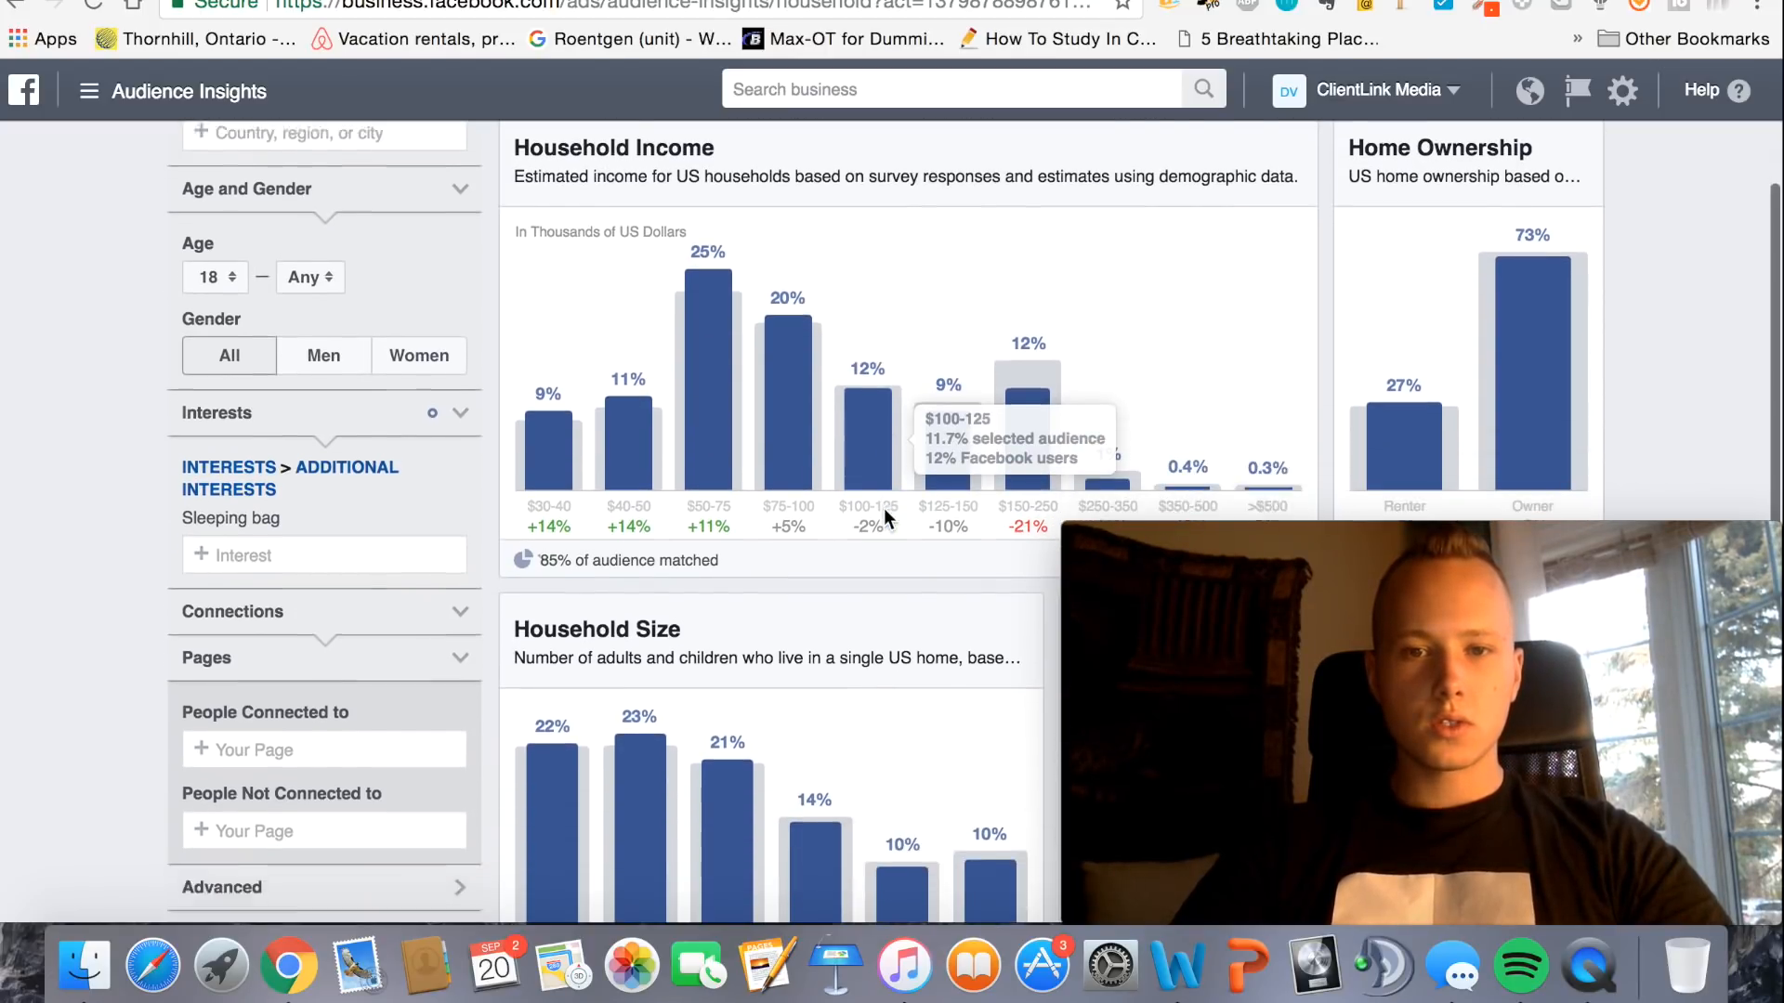
Return to the page likes data of the sleeping bag audience and bring its interest settings into view
{"action": "scroll", "coordinate": [776, 324], "scroll_direction": "up", "scroll_amount": 5}
{"action": "left_click", "coordinate": [776, 320]}
{"action": "scroll", "coordinate": [705, 493], "scroll_direction": "down", "scroll_amount": 2}
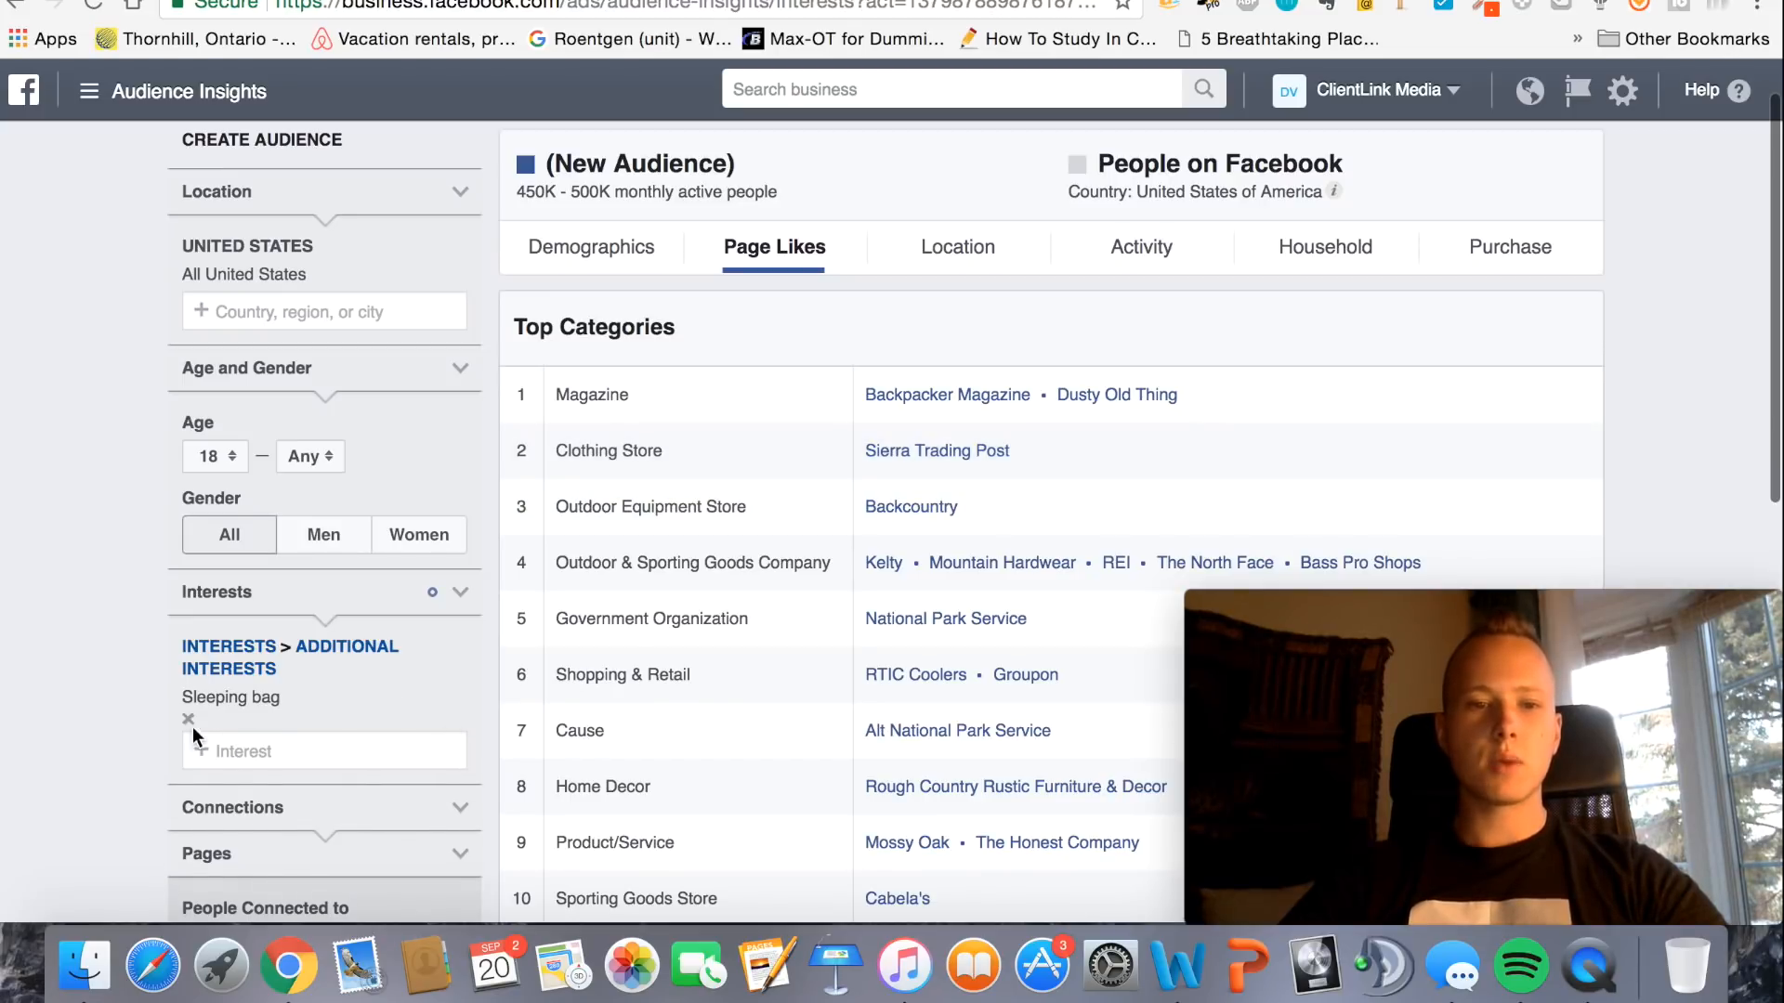
Add Outdoor recreation as a second interest beside Sleeping bag and look over the resulting top page categories
{"action": "left_click", "coordinate": [256, 734]}
{"action": "type", "text": "out"}
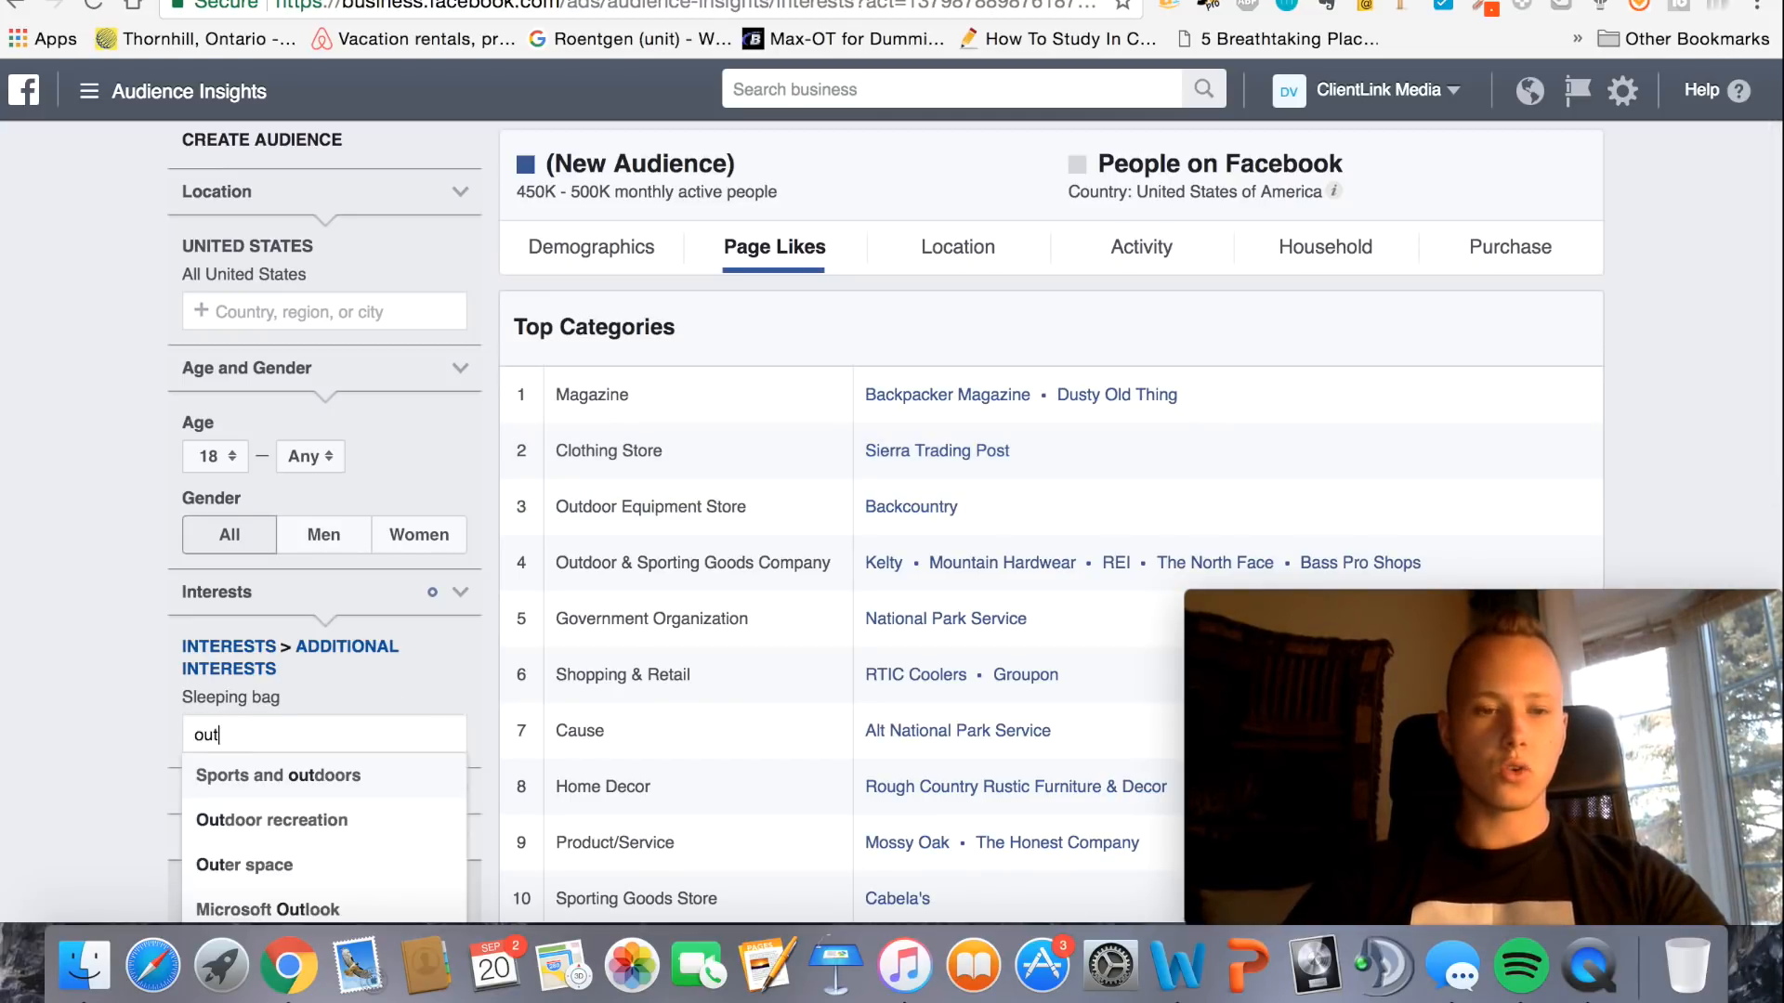
{"action": "type", "text": "door"}
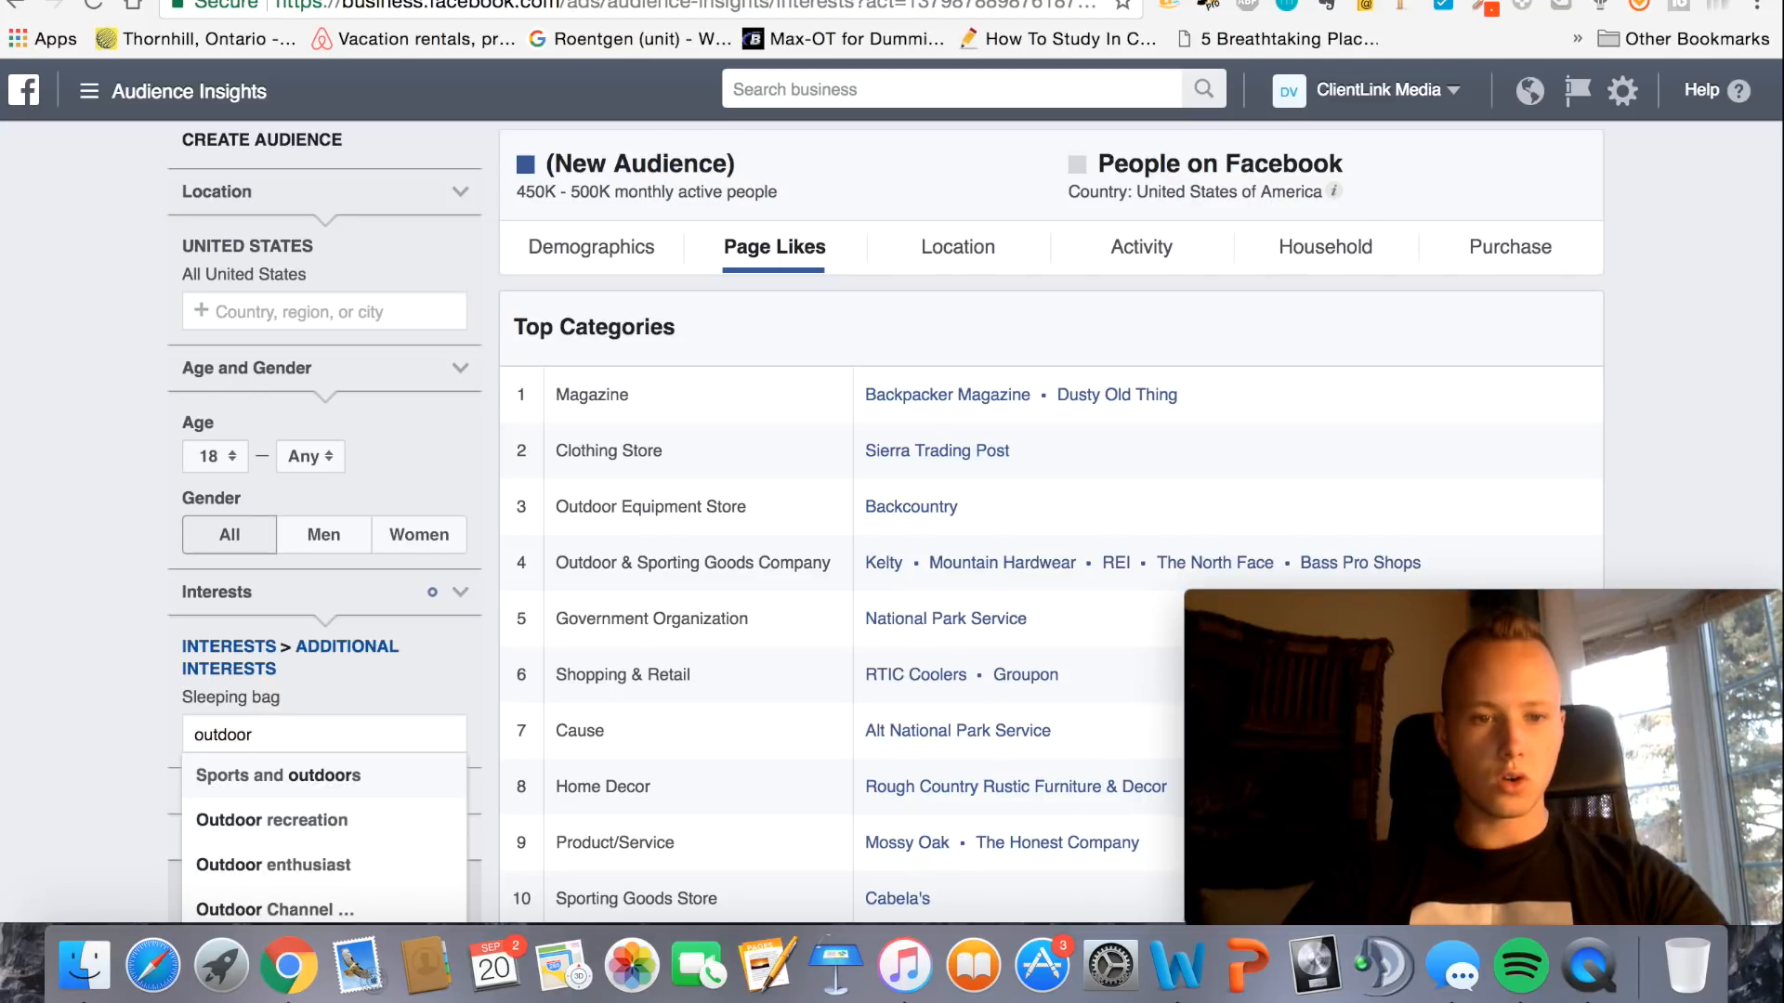
{"action": "left_click", "coordinate": [262, 820]}
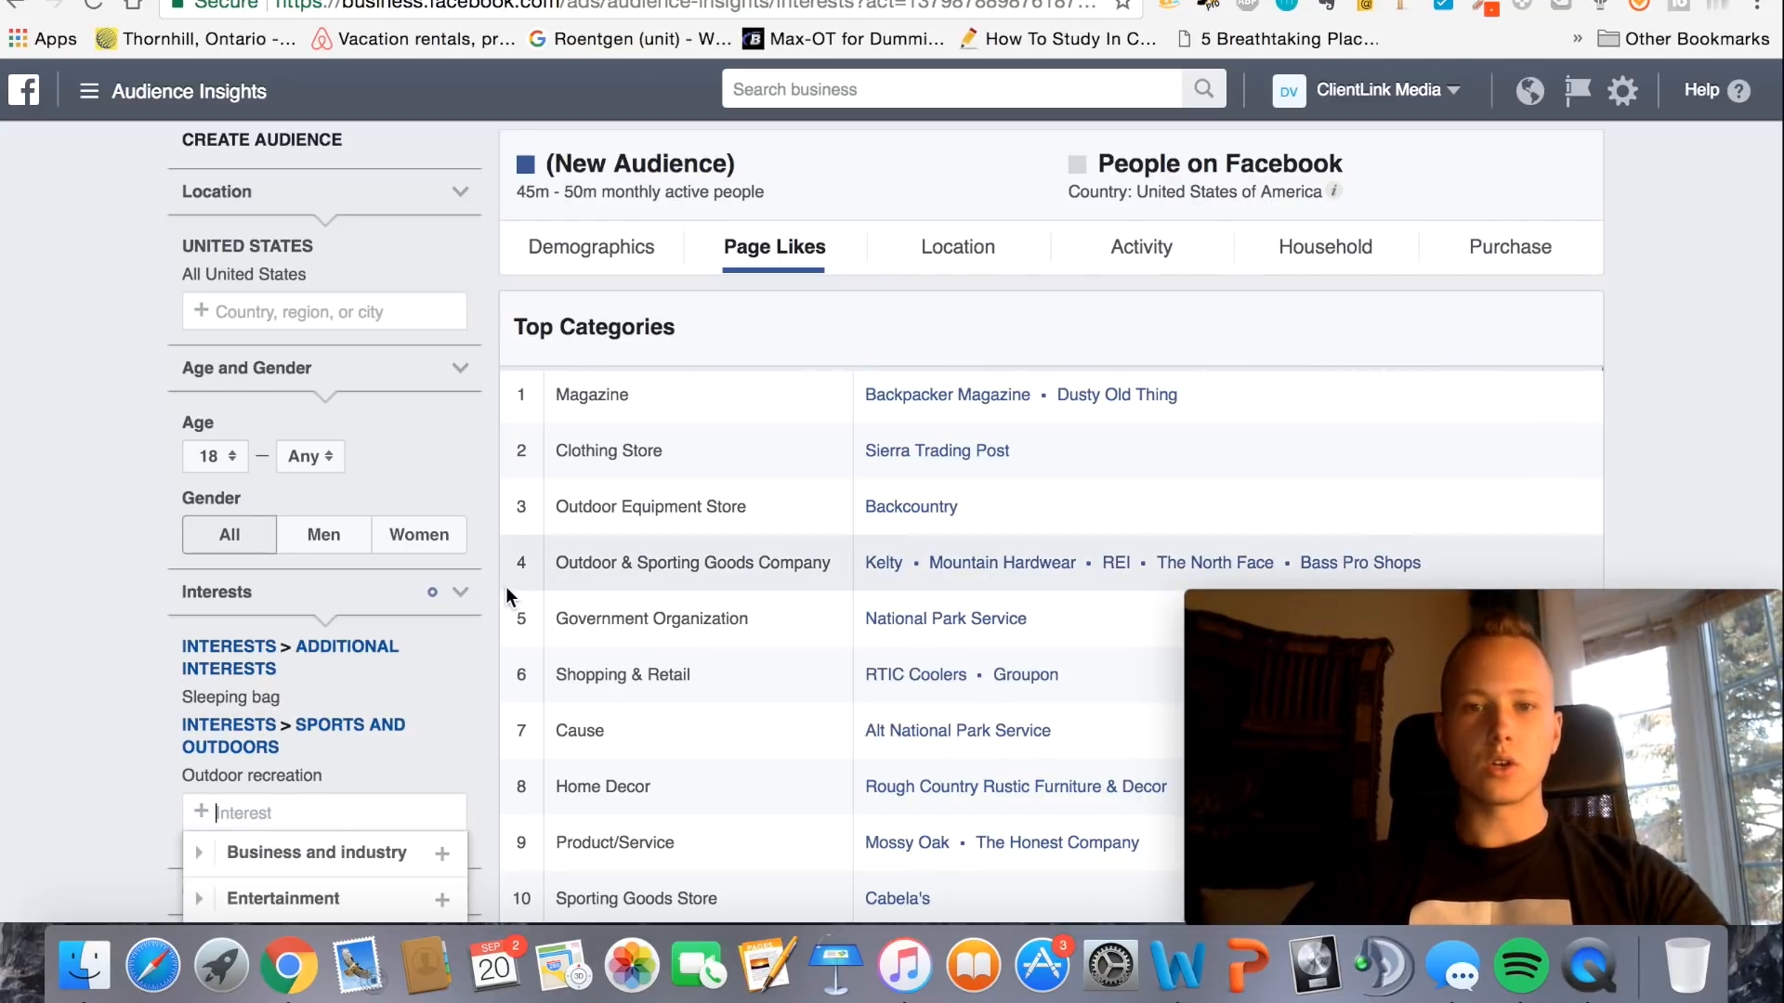
{"action": "left_click", "coordinate": [34, 661]}
{"action": "scroll", "coordinate": [589, 561], "scroll_direction": "down", "scroll_amount": 2}
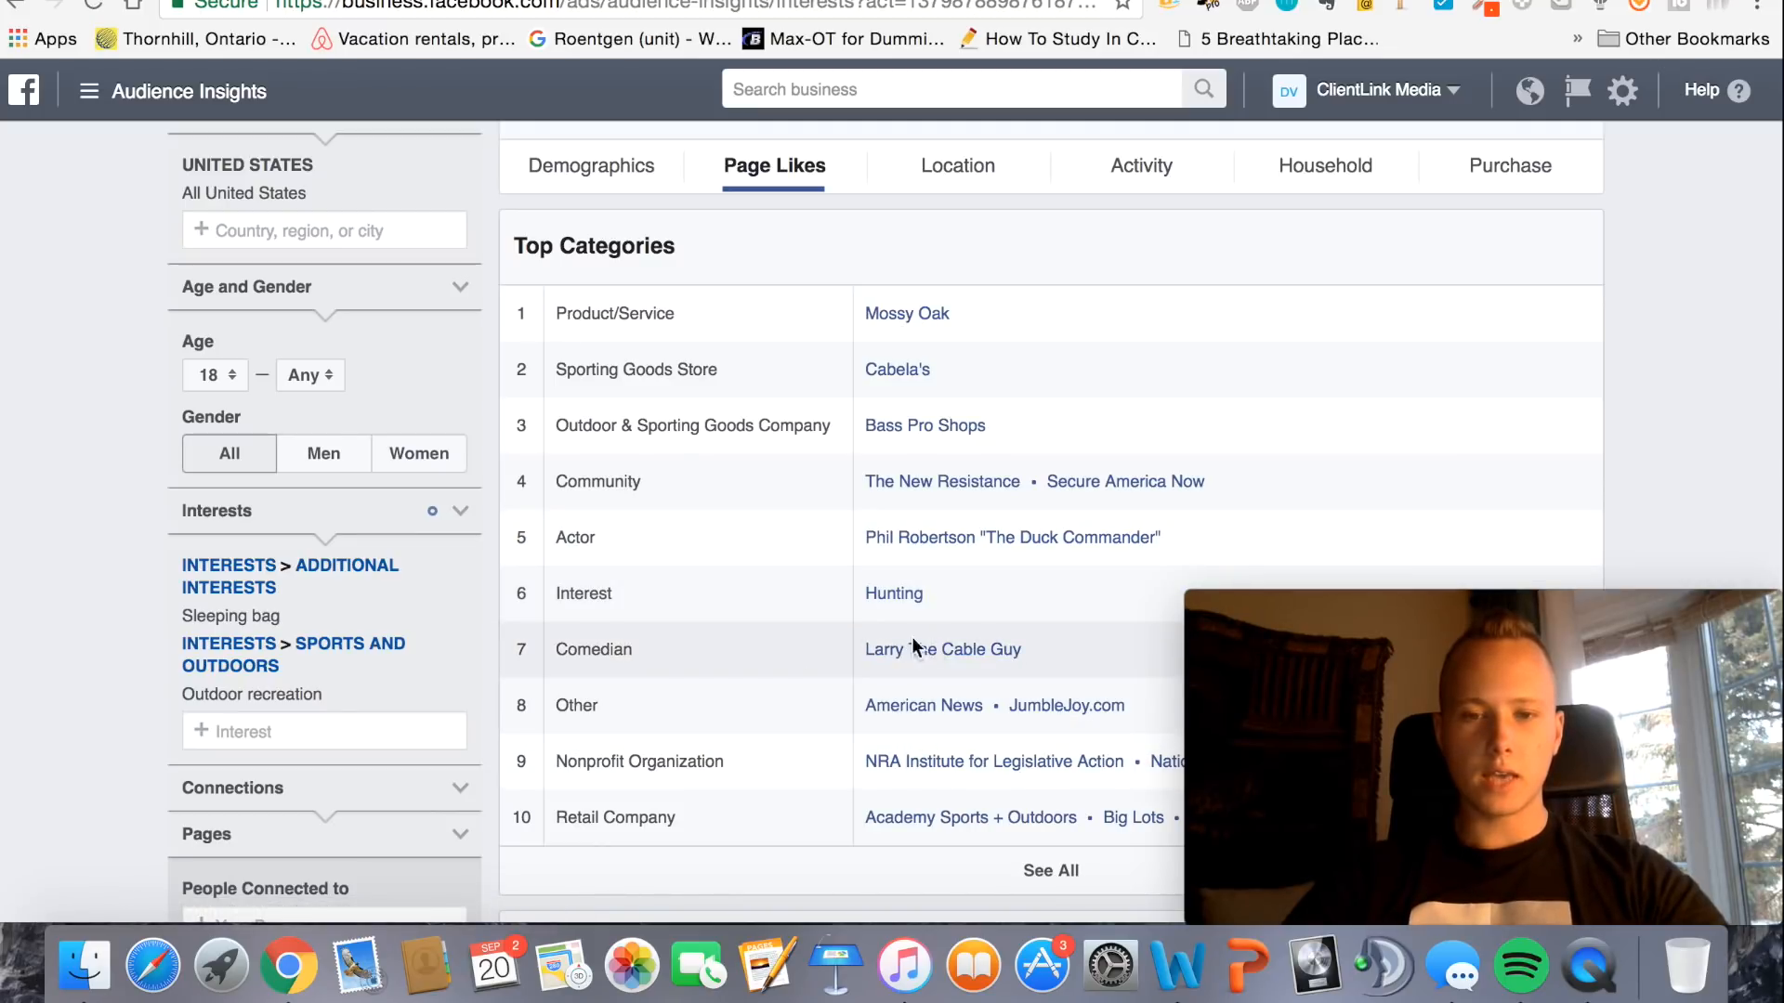
Remove the Outdoor recreation and Sleeping bag interests and add Camping as the audience's only interest
{"action": "left_click", "coordinate": [321, 734]}
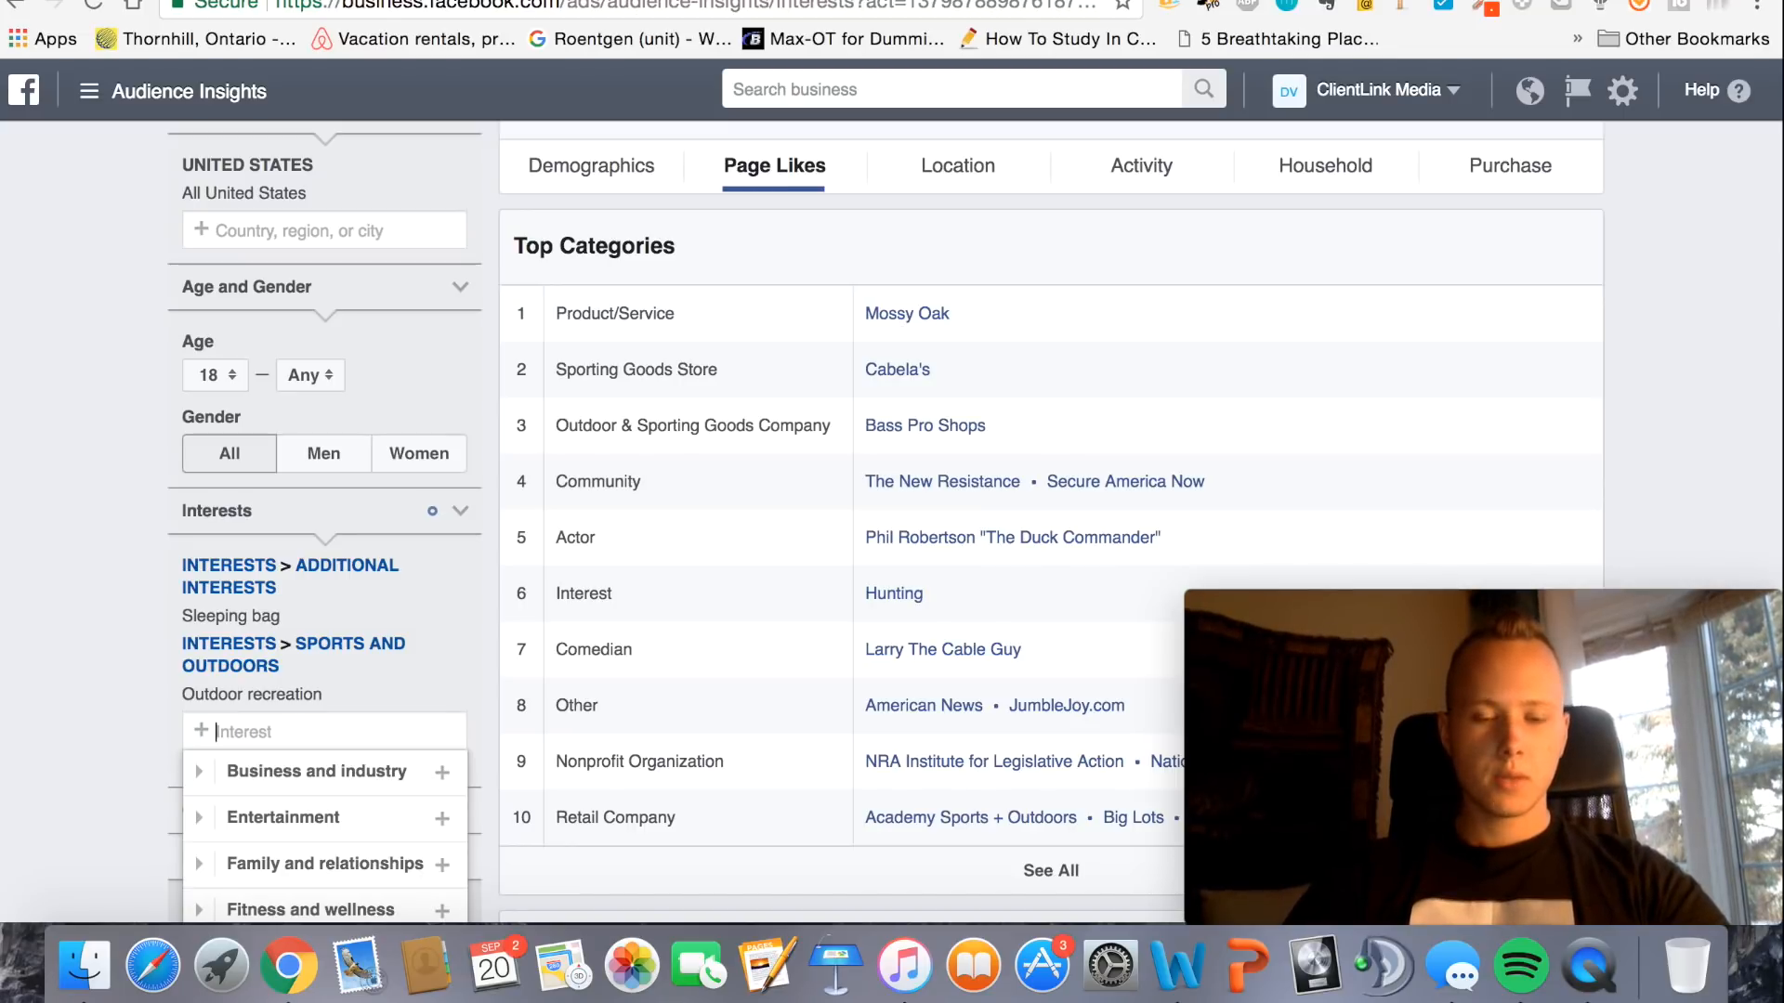
{"action": "left_click", "coordinate": [189, 689]}
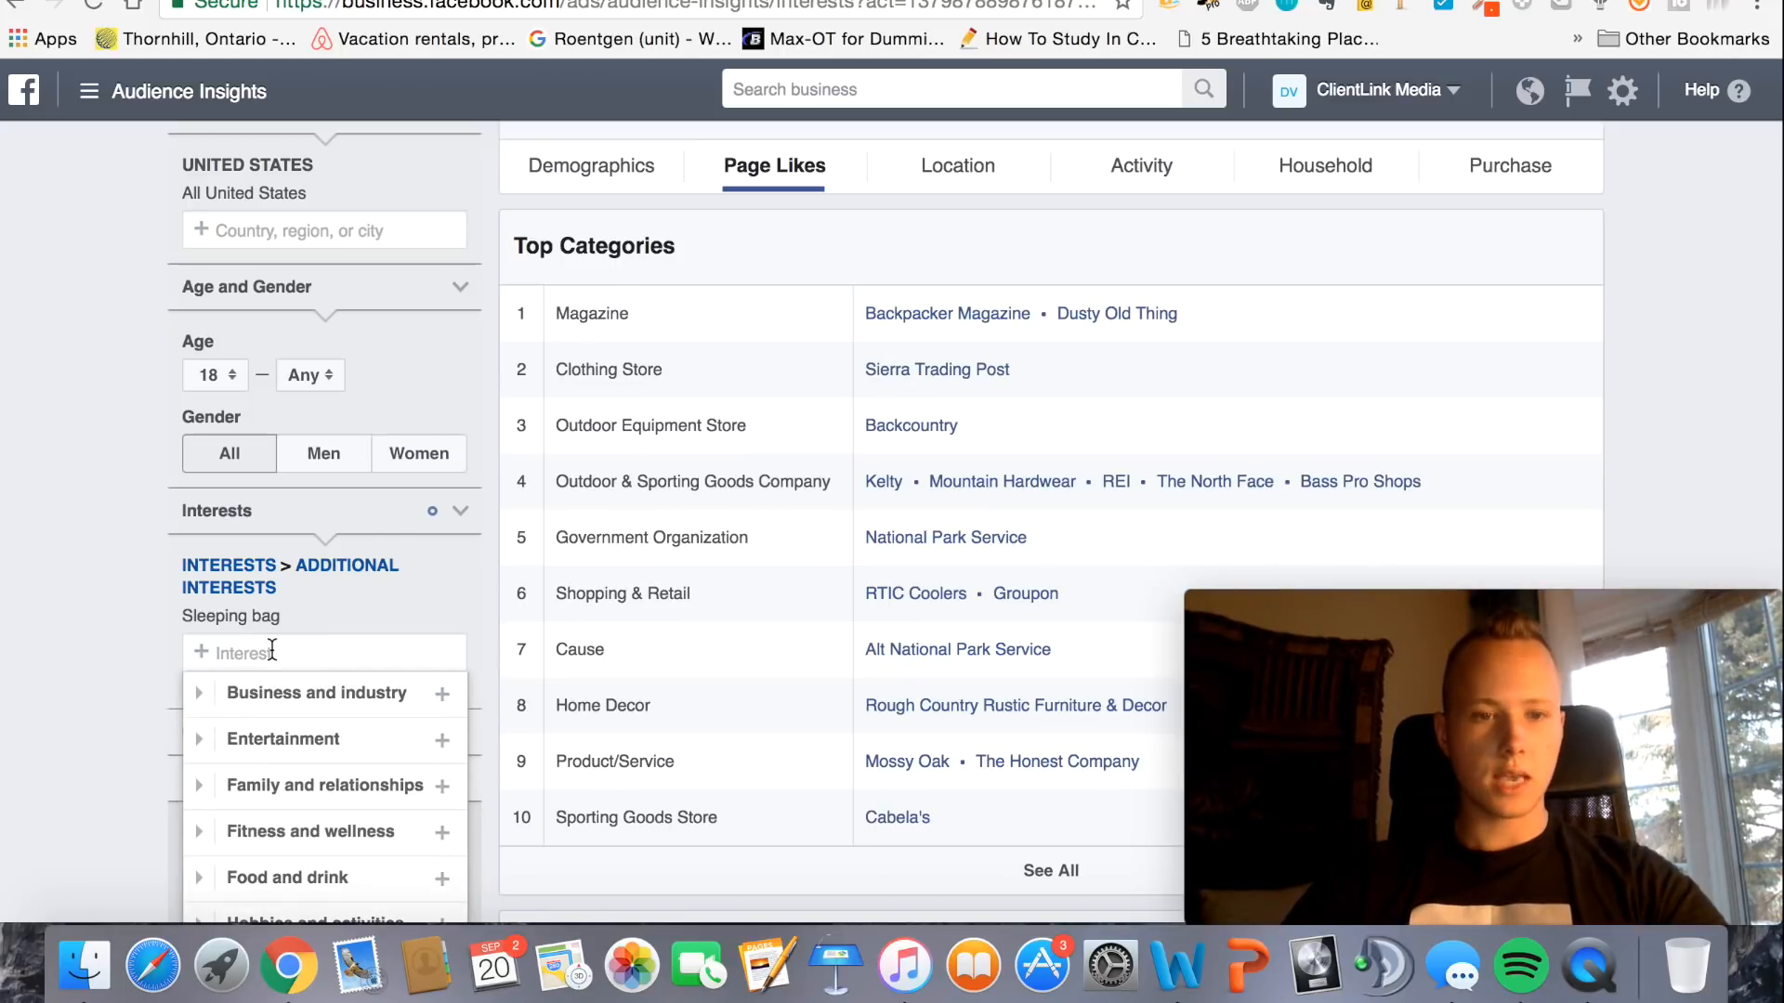
{"action": "left_click", "coordinate": [190, 640]}
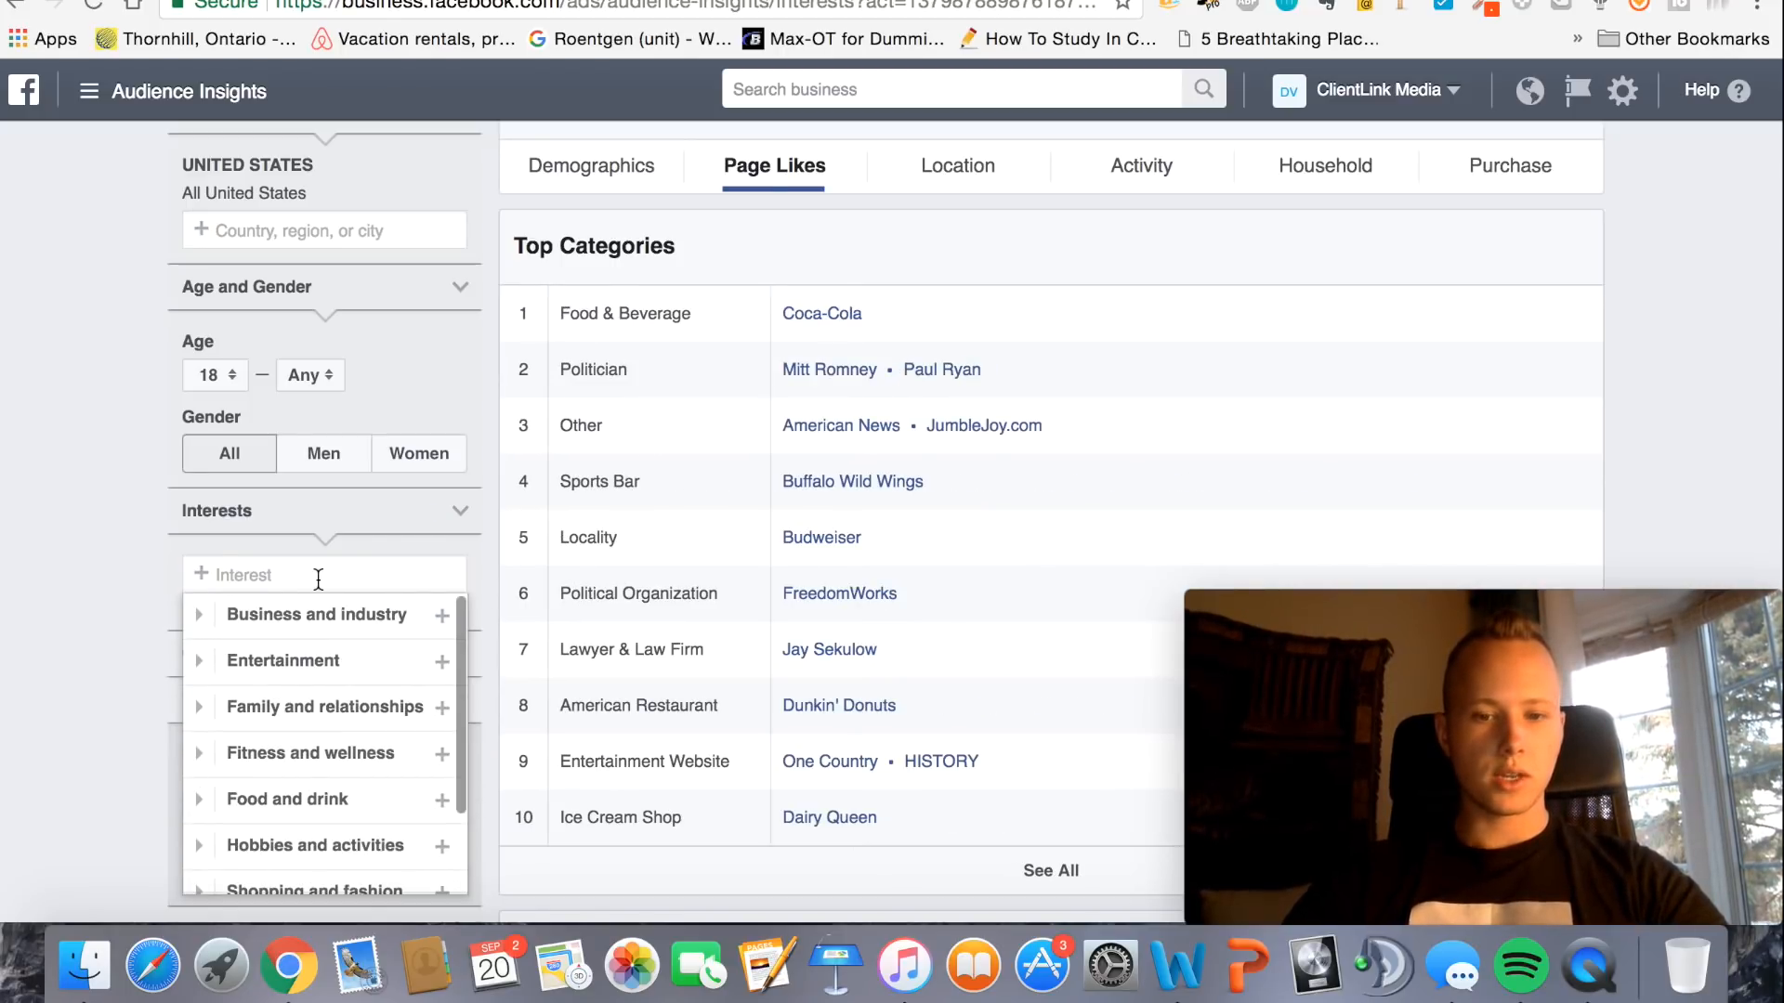
{"action": "type", "text": "camping"}
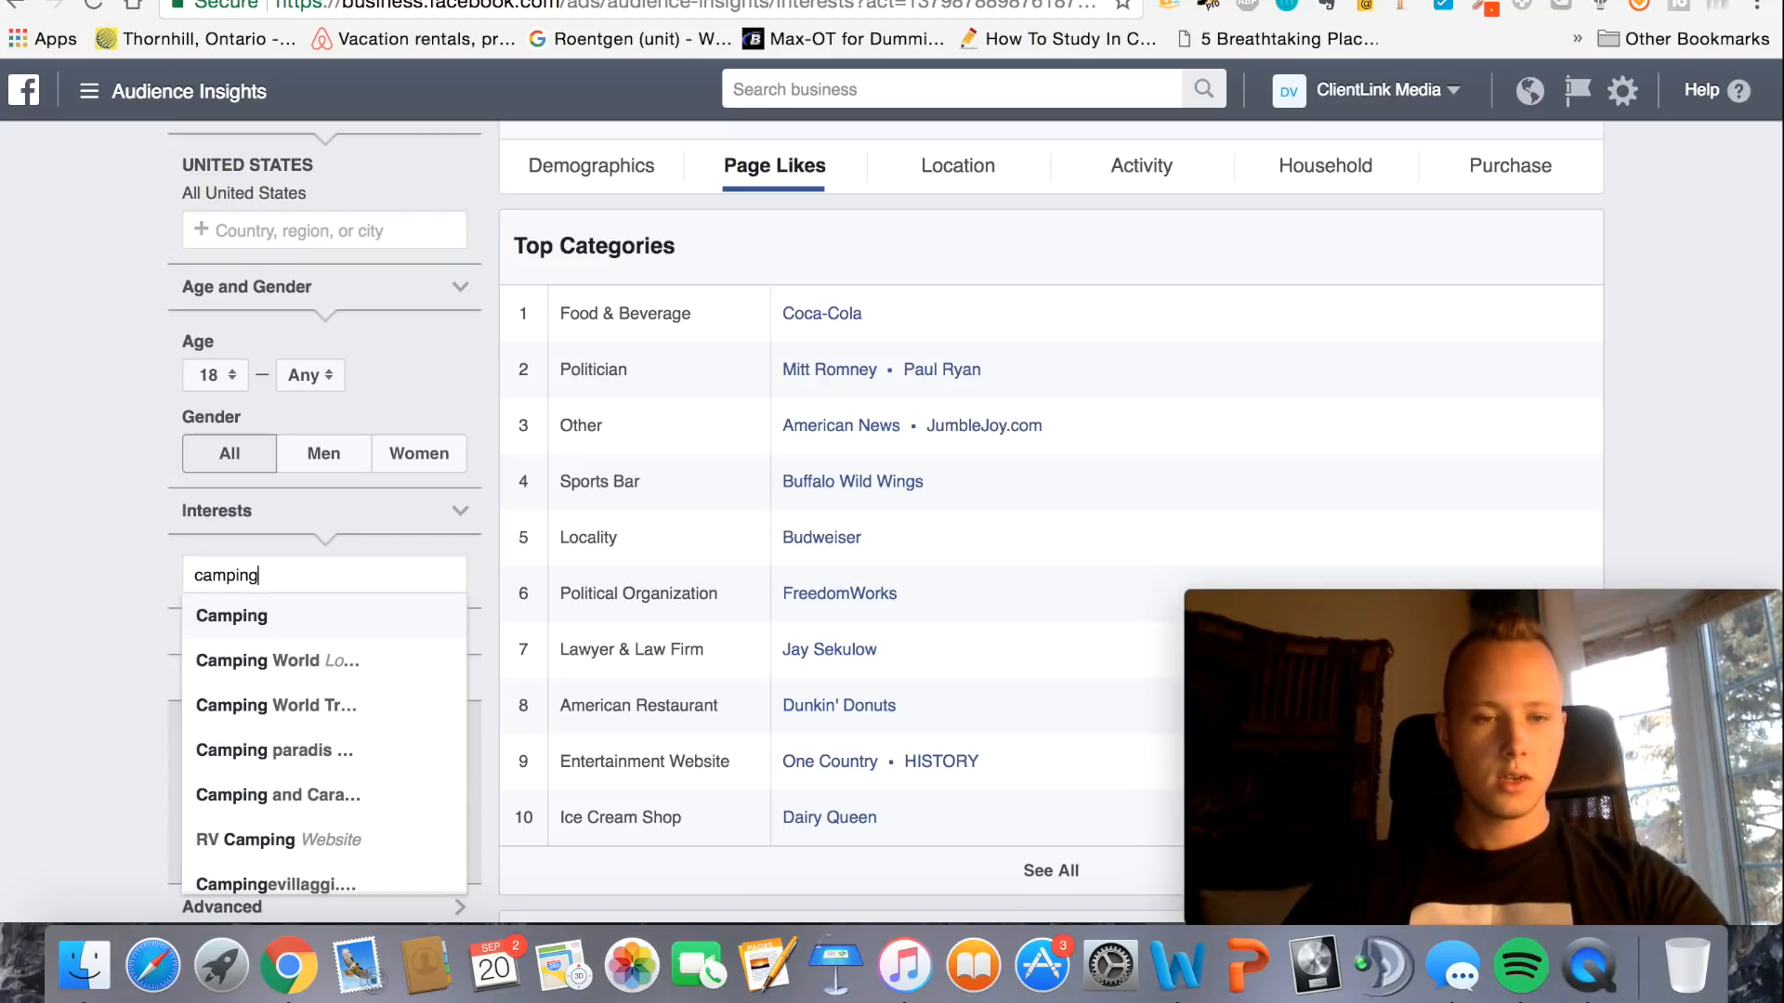
{"action": "left_click", "coordinate": [281, 622]}
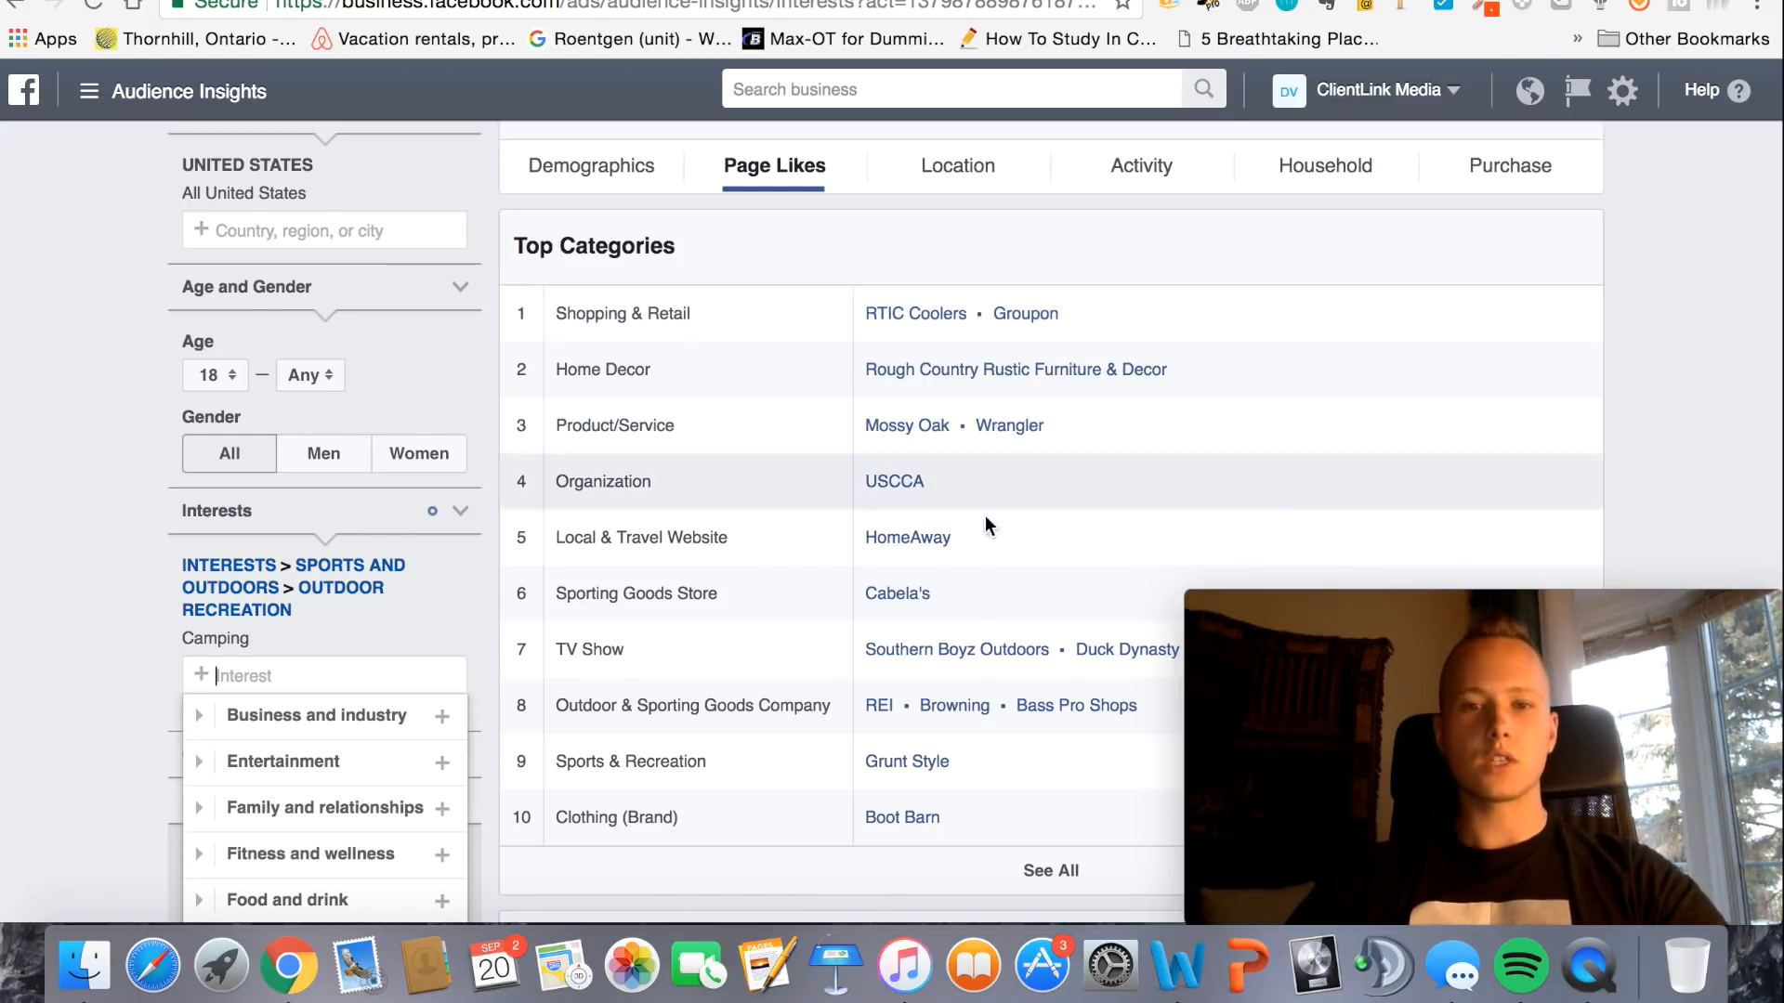
Examine the top page-like categories and their related pages for the camping audience
{"action": "scroll", "coordinate": [994, 498], "scroll_direction": "down", "scroll_amount": 3}
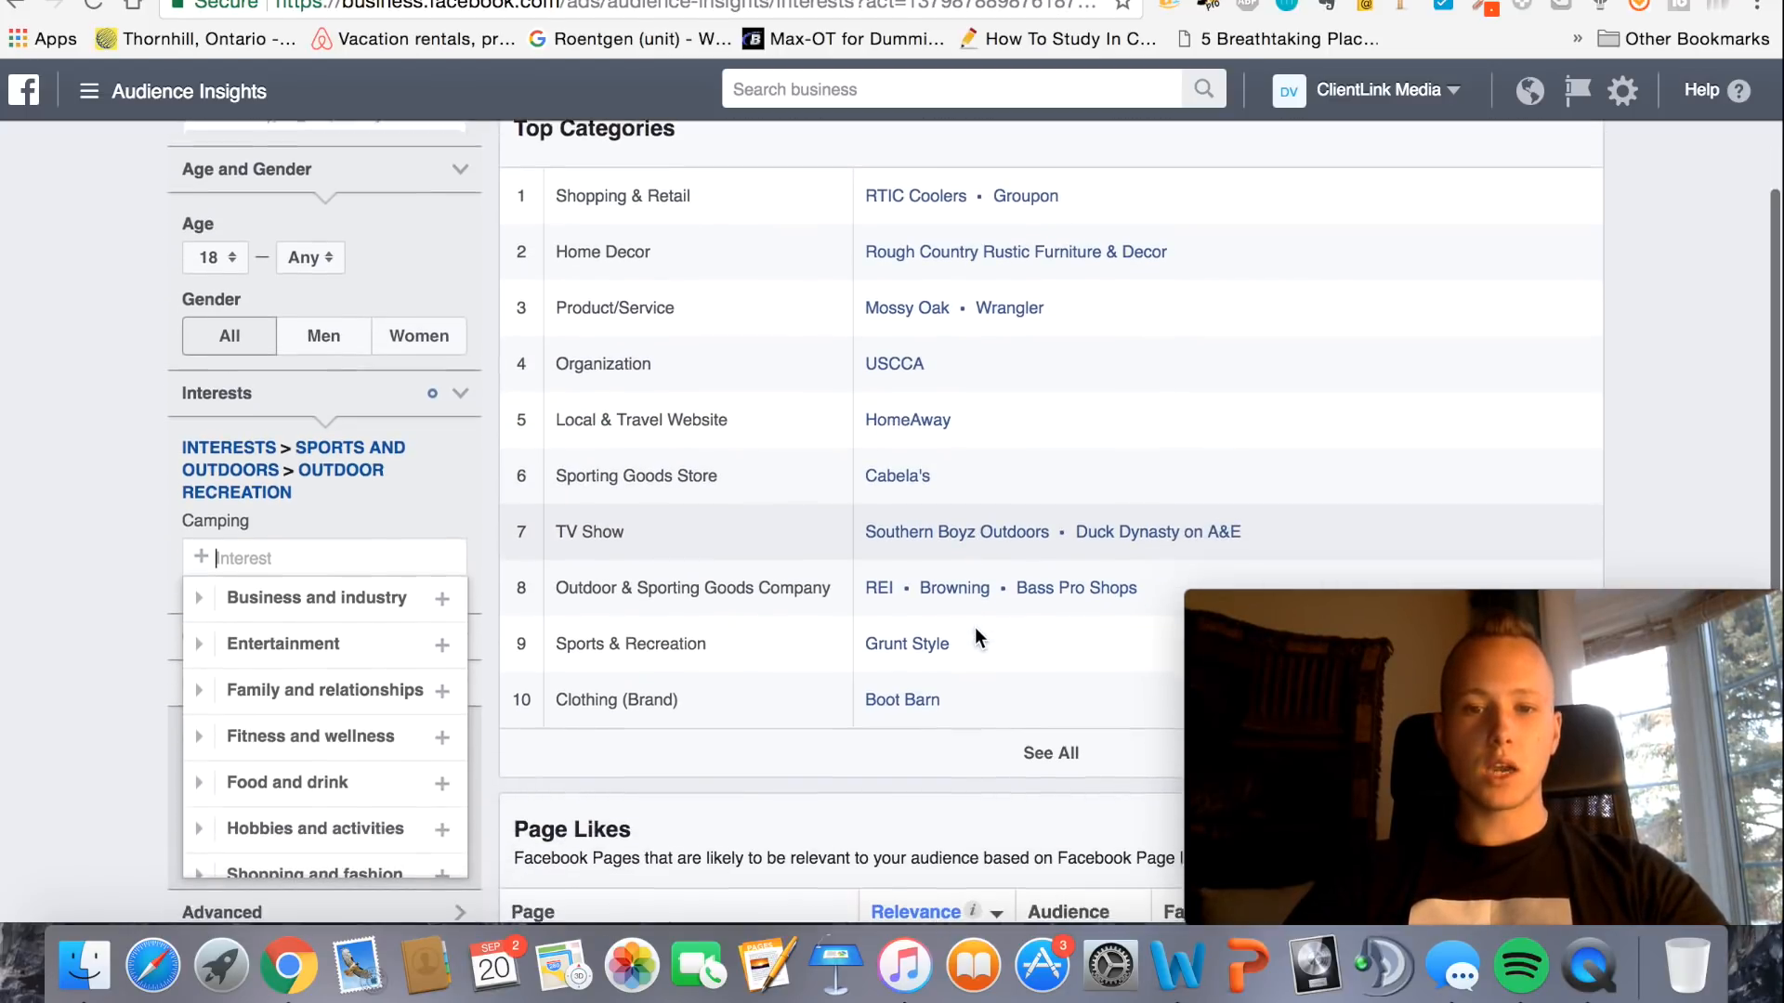
{"action": "scroll", "coordinate": [963, 697], "scroll_direction": "up", "scroll_amount": 1}
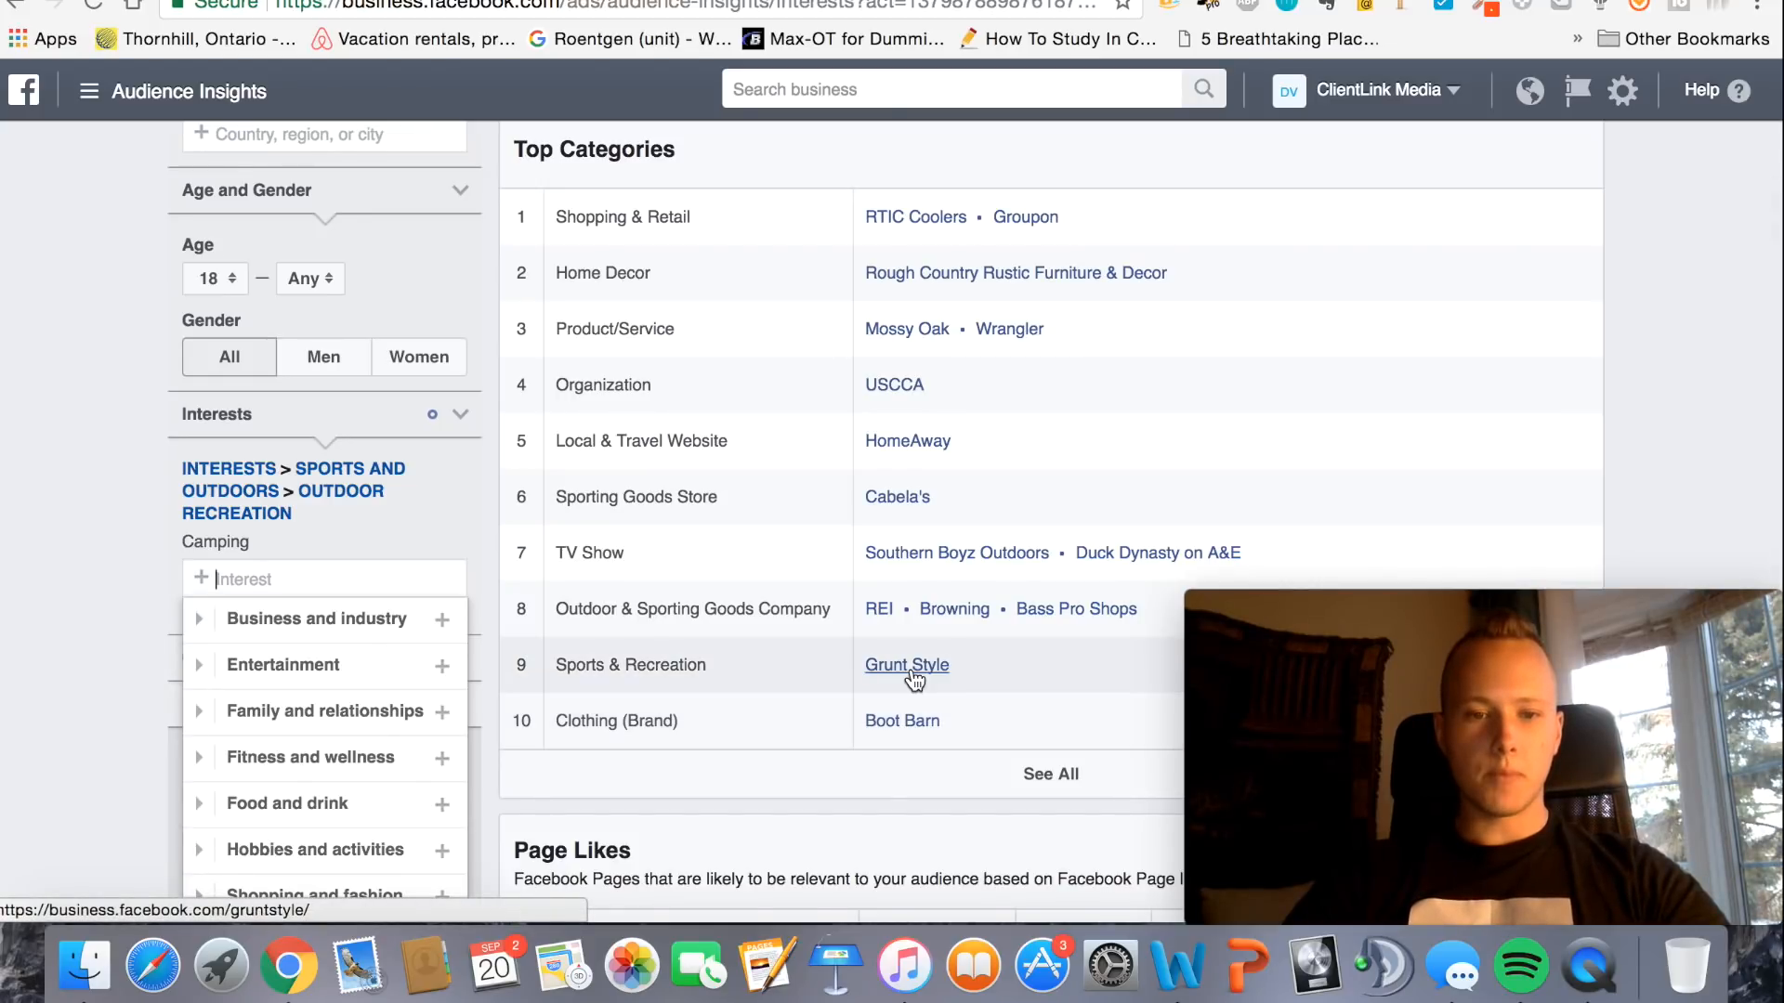
{"action": "scroll", "coordinate": [902, 760], "scroll_direction": "down", "scroll_amount": 5}
{"action": "scroll", "coordinate": [896, 632], "scroll_direction": "up", "scroll_amount": 2}
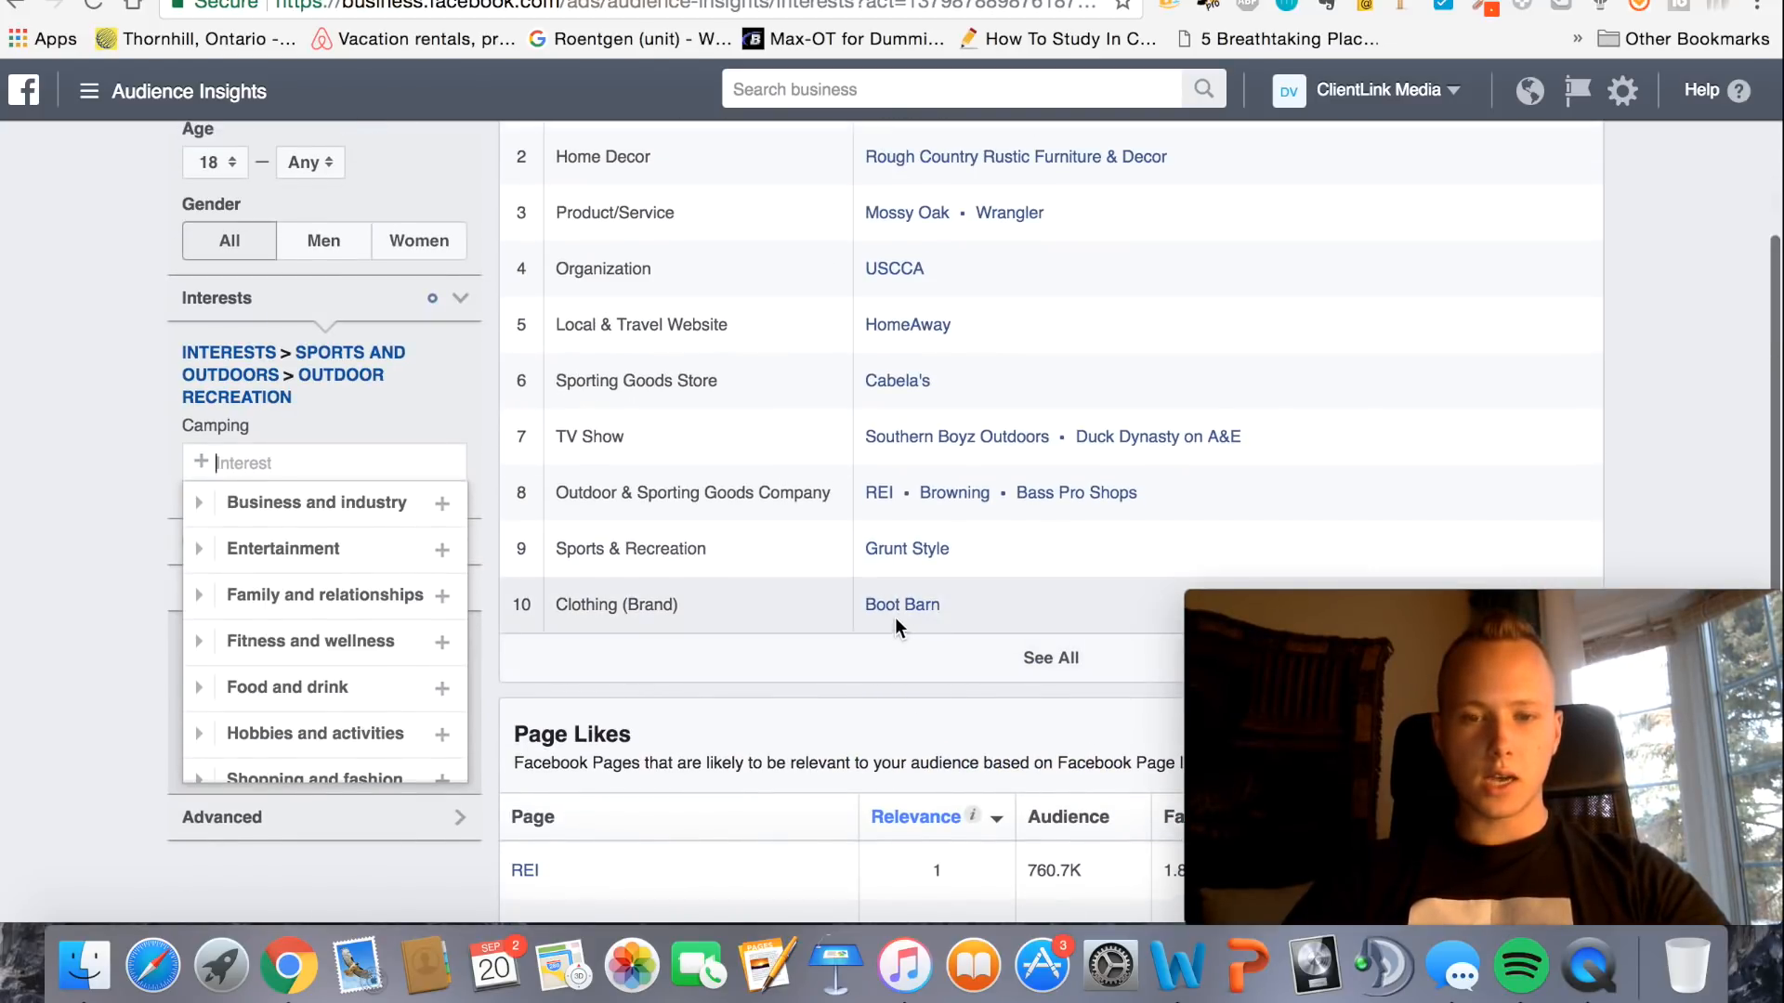
{"action": "scroll", "coordinate": [896, 609], "scroll_direction": "up", "scroll_amount": 1}
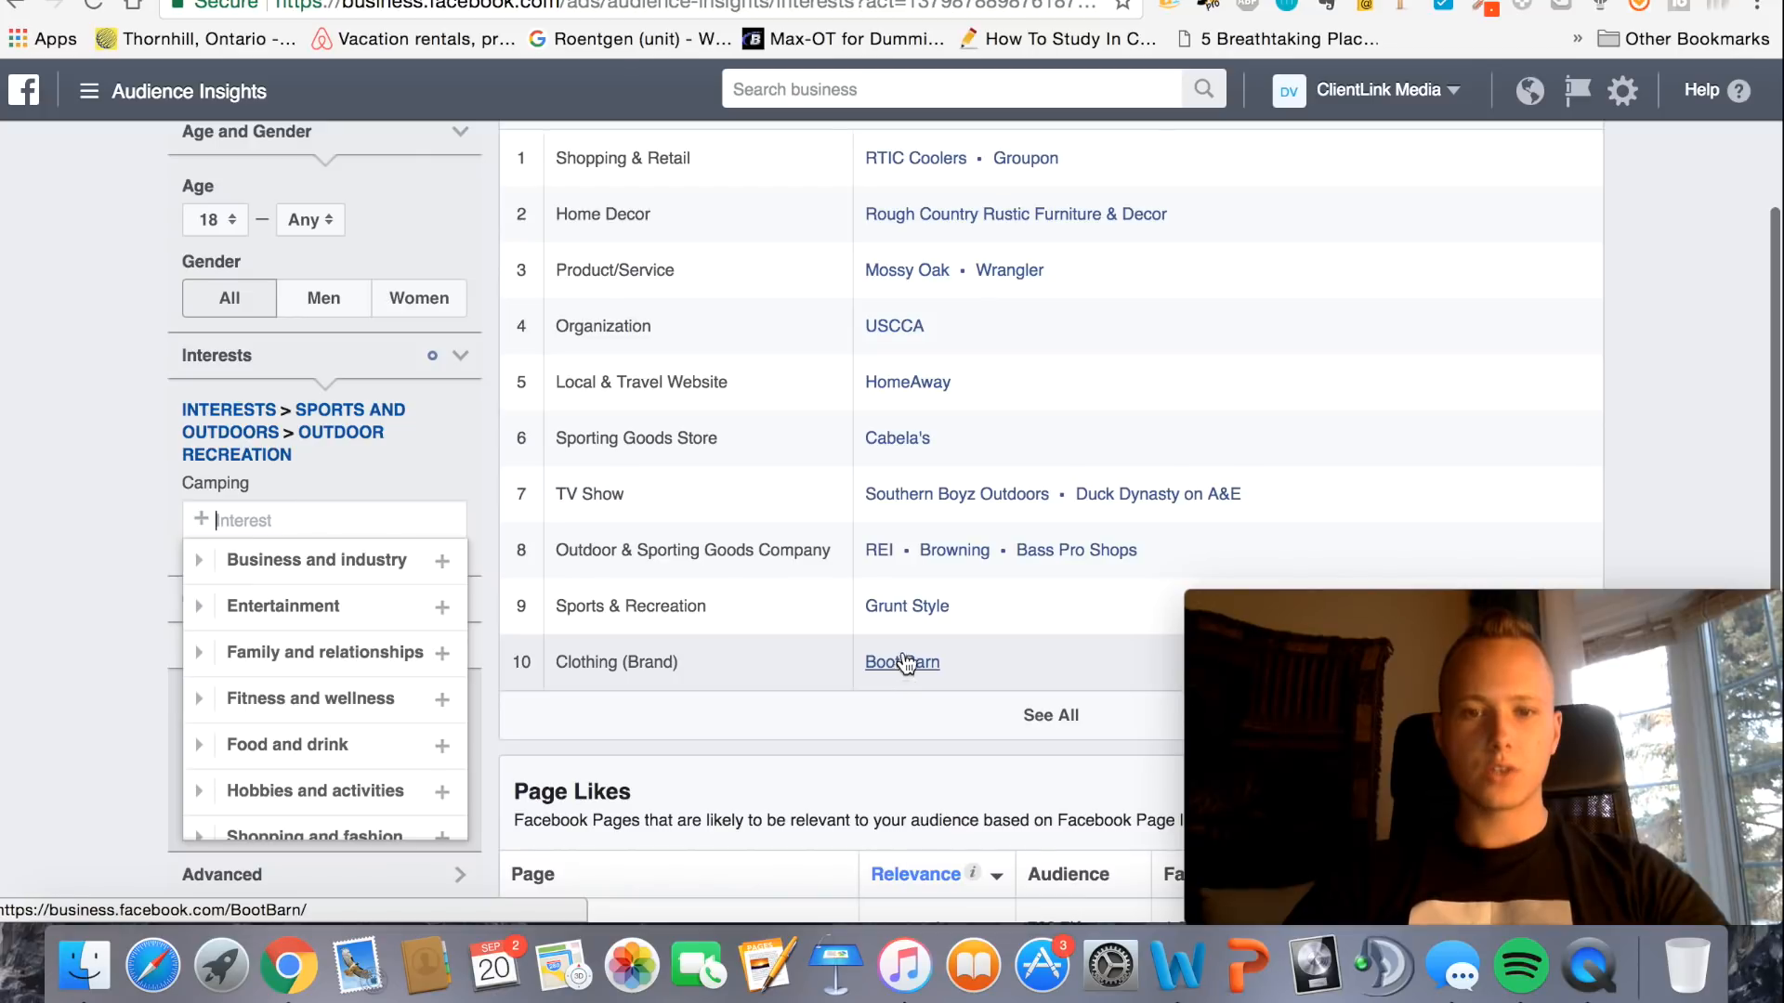
{"action": "scroll", "coordinate": [901, 655], "scroll_direction": "up", "scroll_amount": 2}
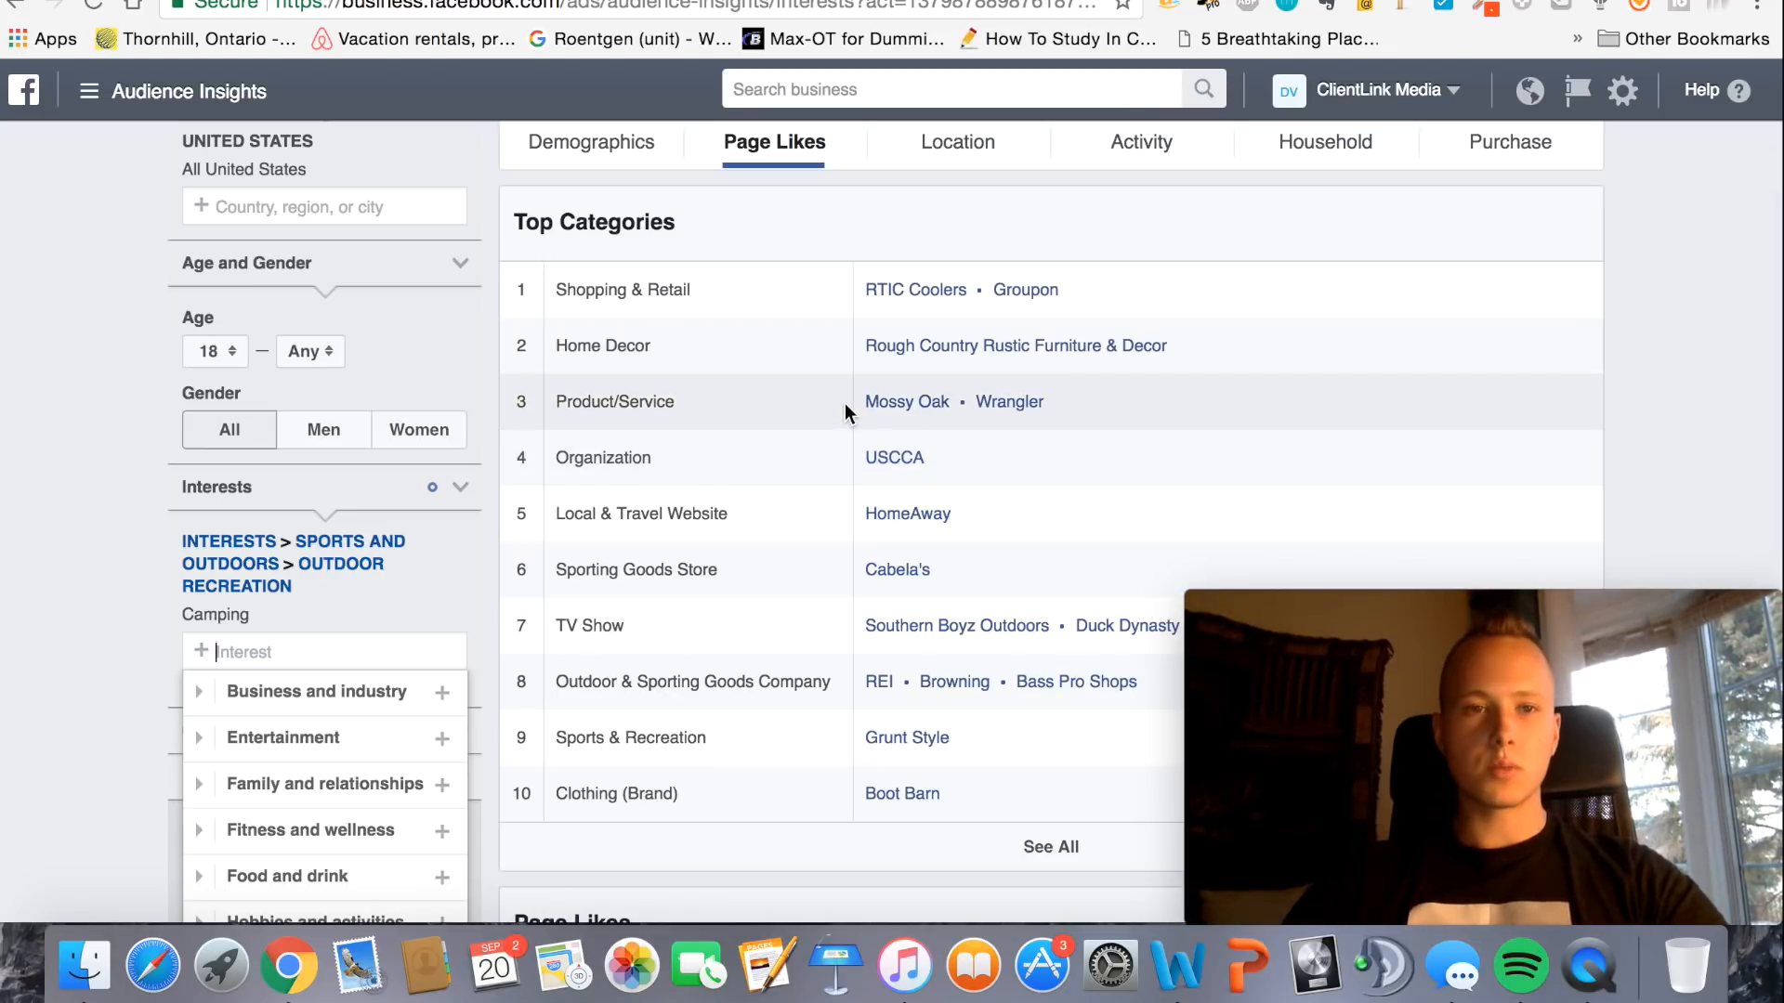
{"action": "scroll", "coordinate": [845, 403], "scroll_direction": "up", "scroll_amount": 1}
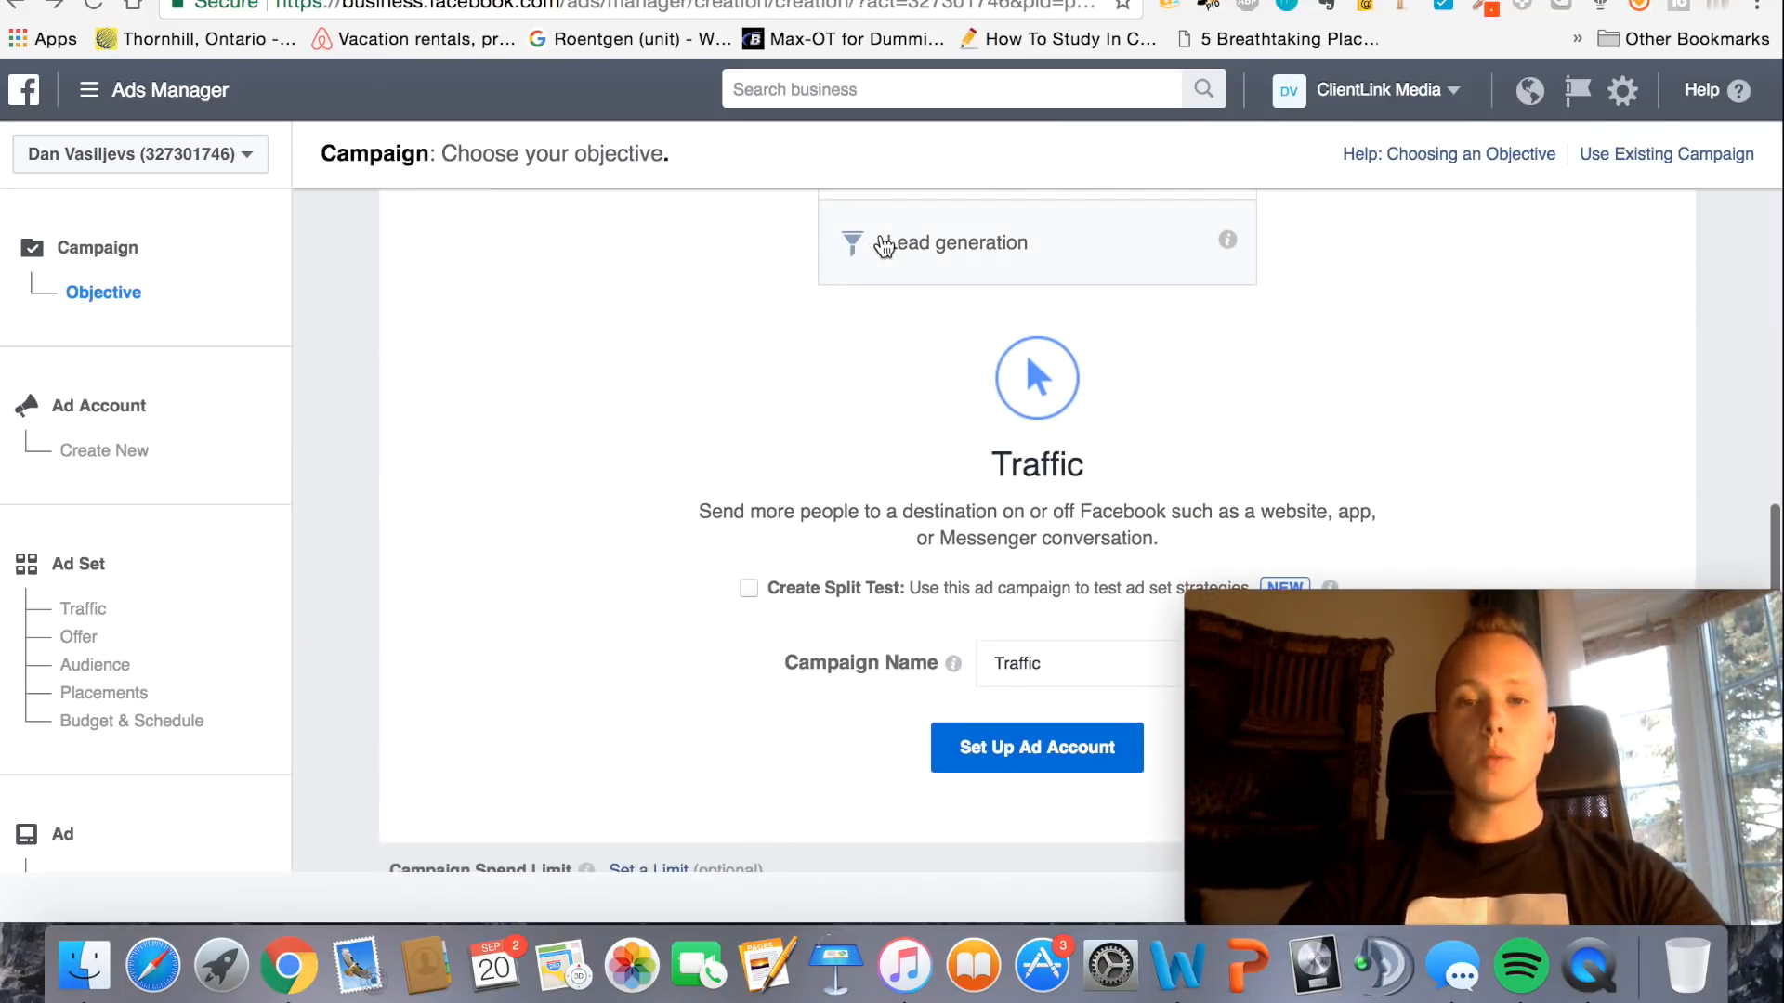
Look at the campaign objectives in Ads Manager, and highlight the Ohuhu brand name in the Amazon sleeping bag listing's title
{"action": "scroll", "coordinate": [799, 489], "scroll_direction": "up", "scroll_amount": 5}
{"action": "scroll", "coordinate": [799, 489], "scroll_direction": "up", "scroll_amount": 5}
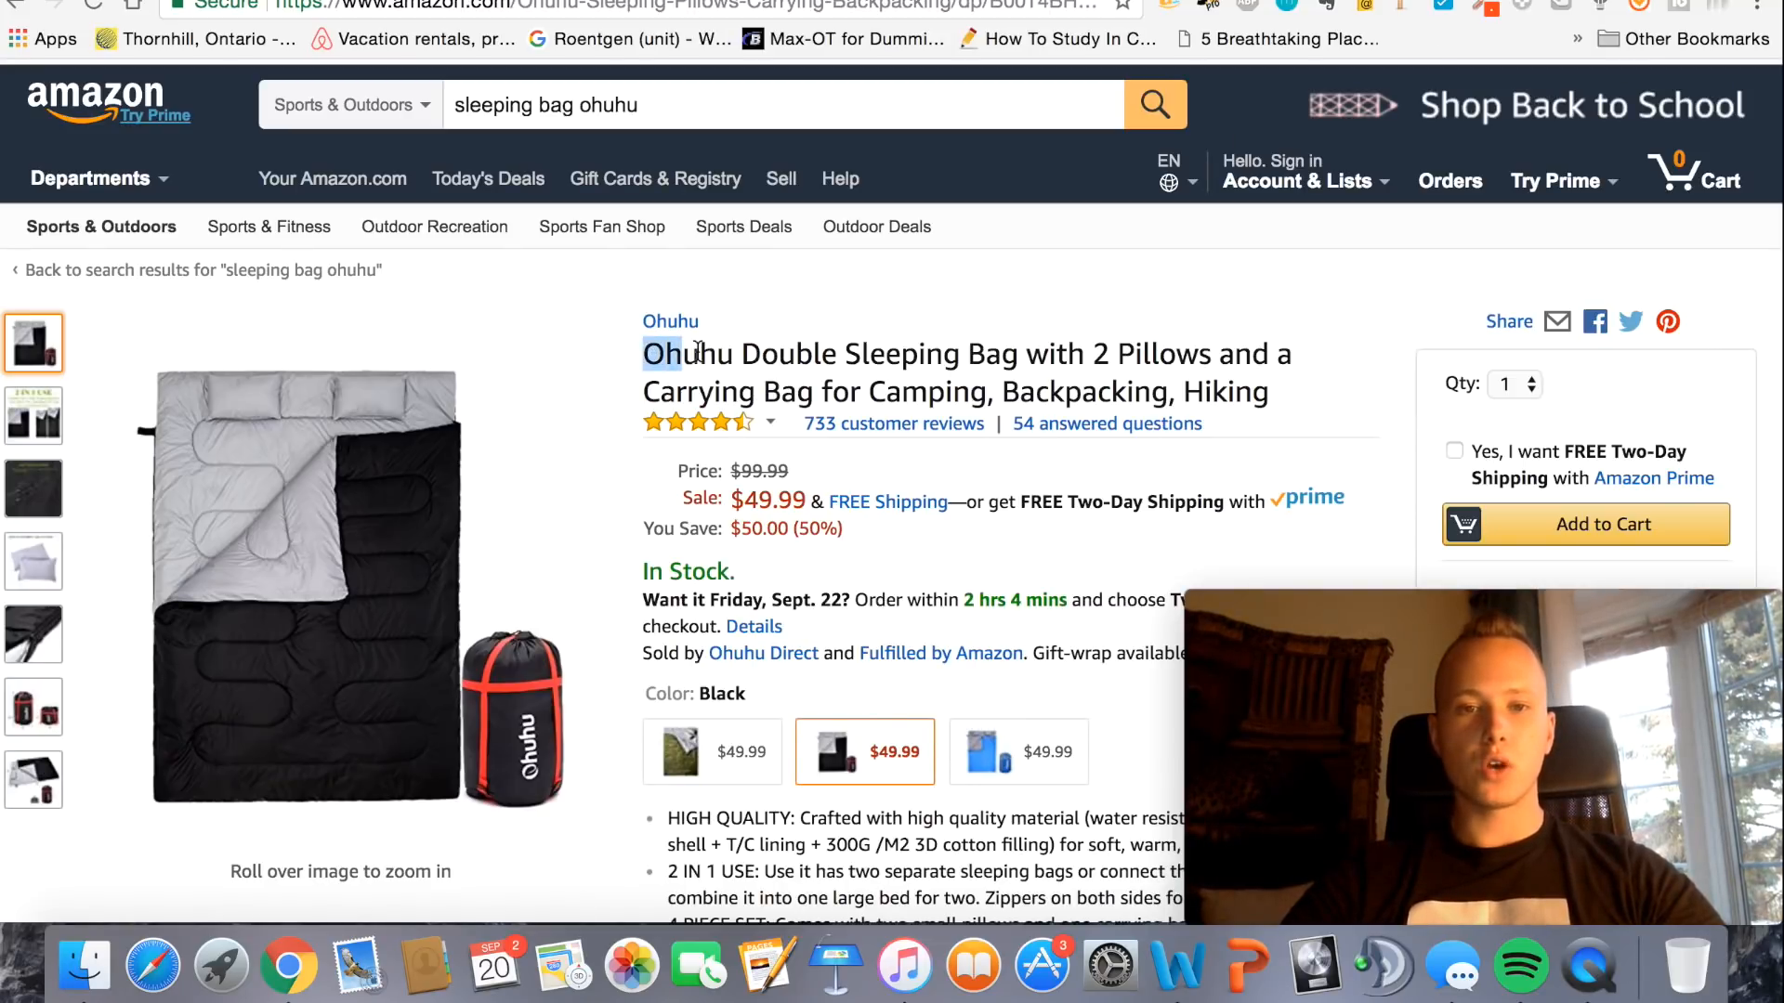
{"action": "left_click", "coordinate": [733, 352]}
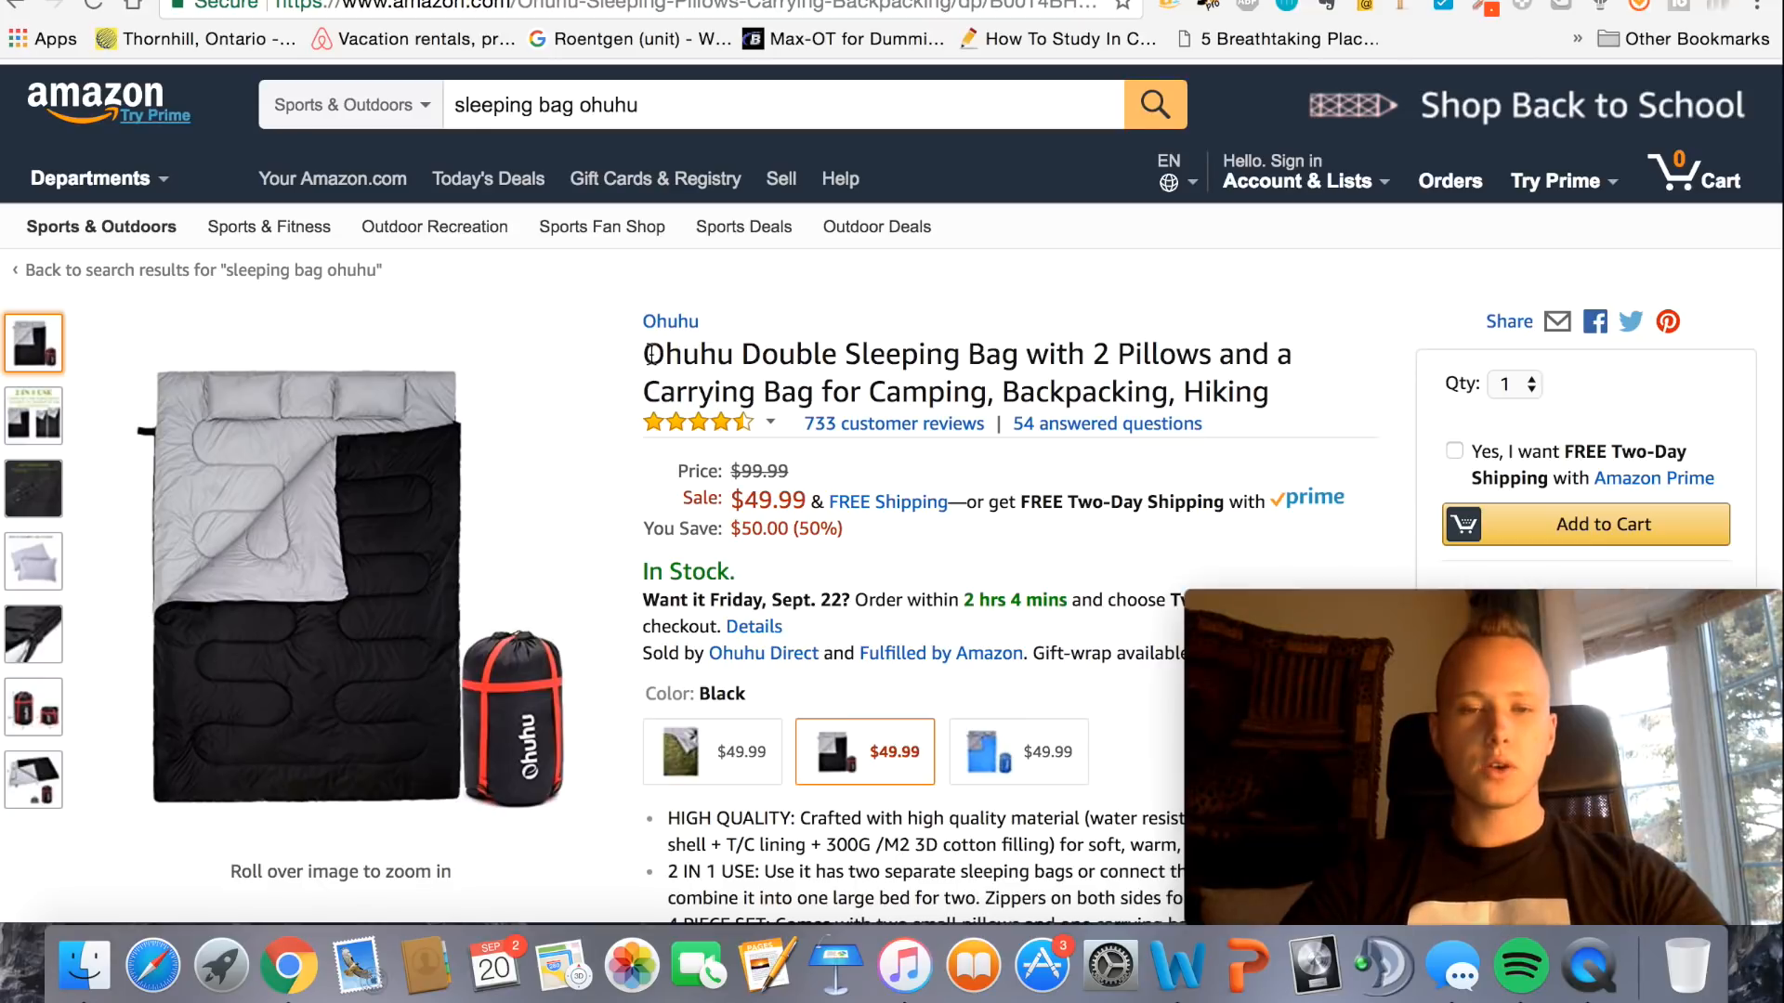
{"action": "left_click_drag", "start_coordinate": [651, 353], "coordinate": [721, 356]}
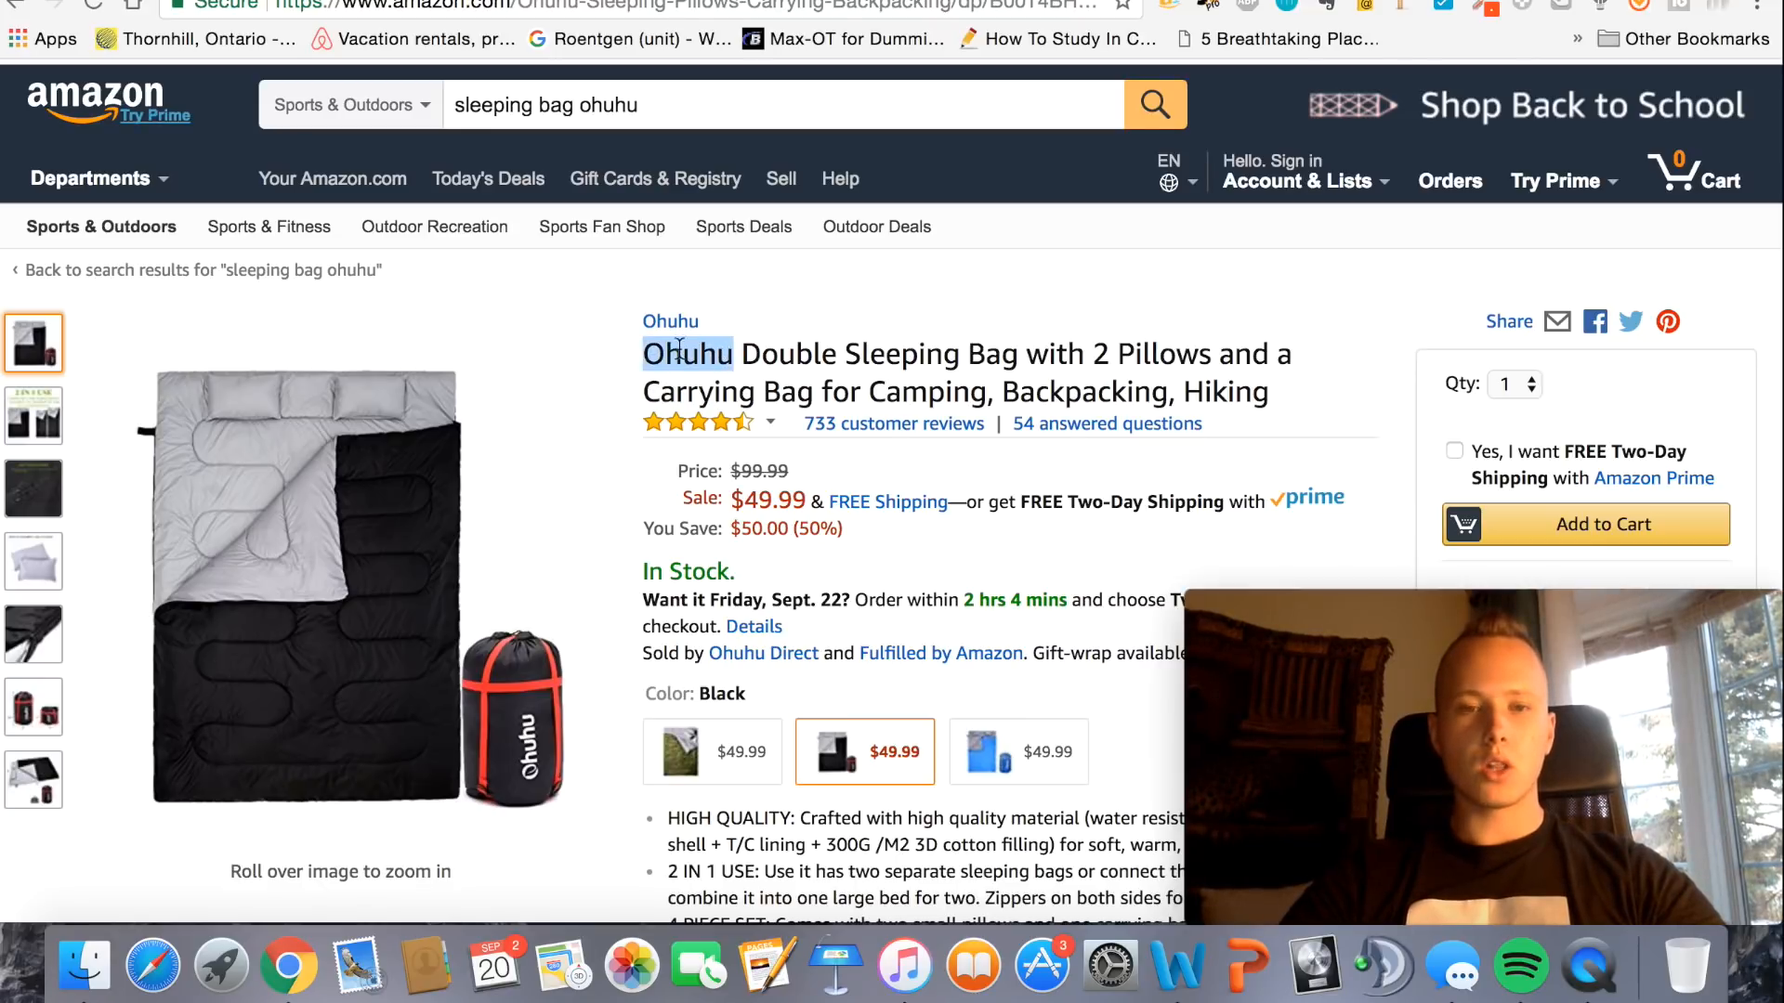
{"action": "left_click", "coordinate": [648, 349]}
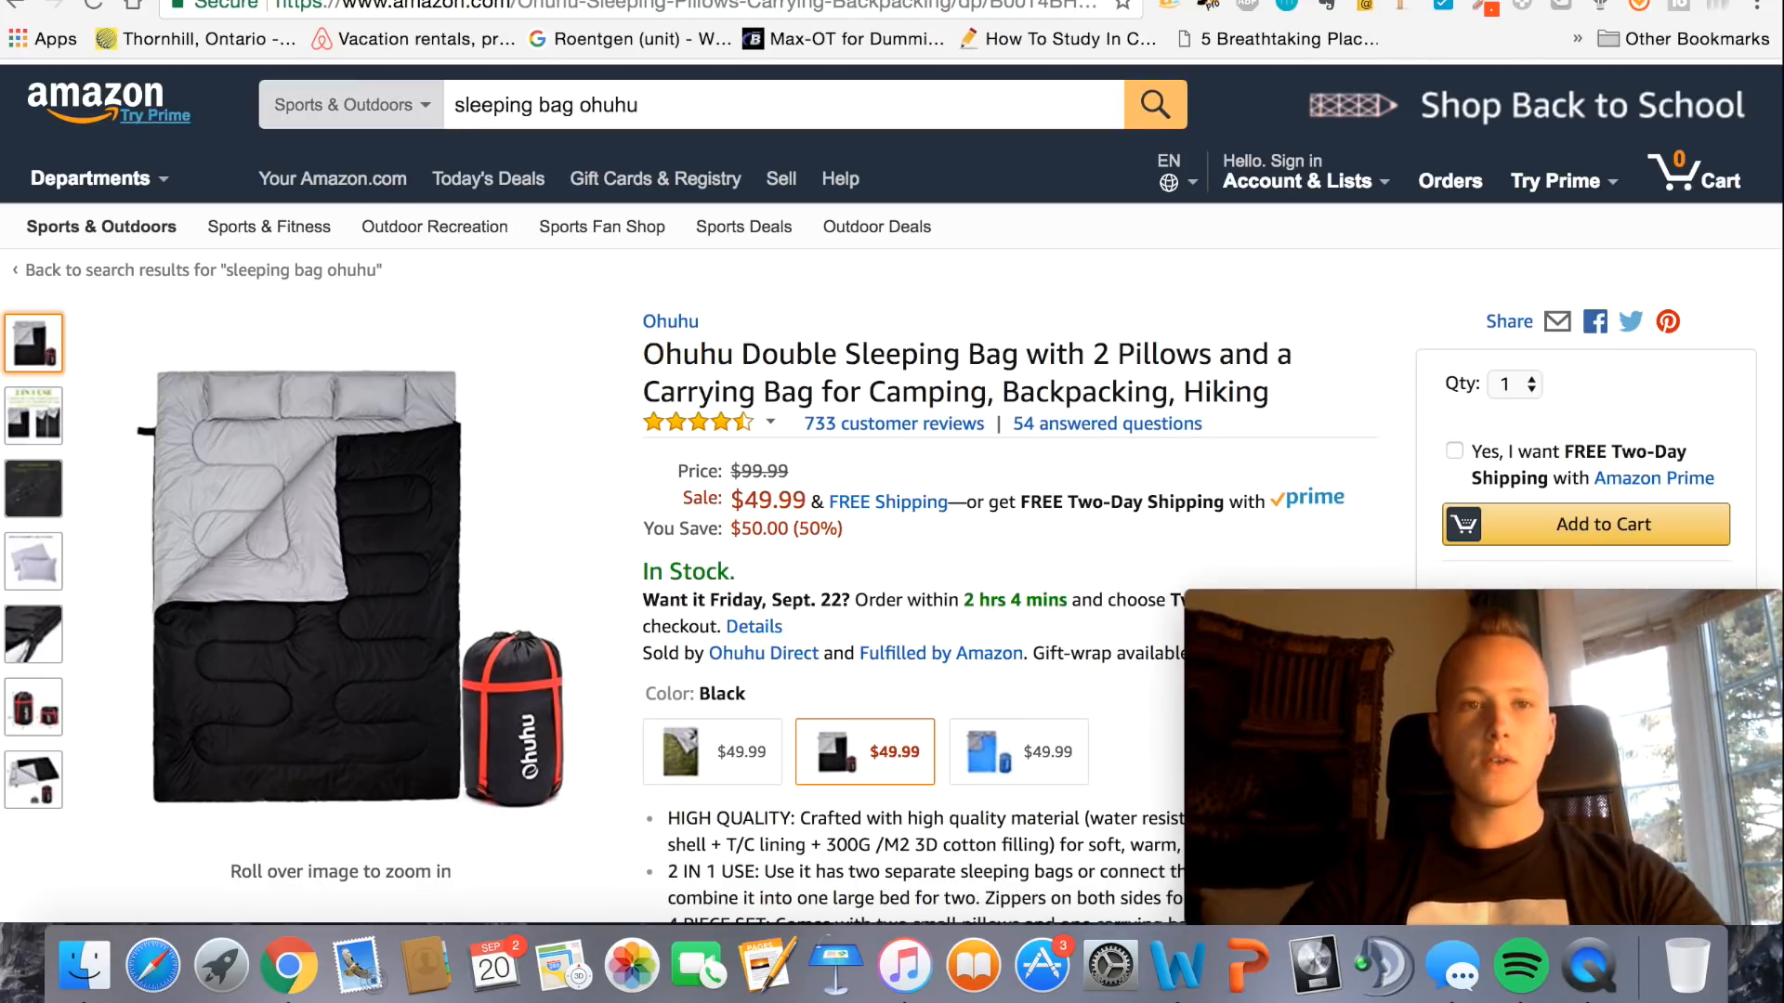
Switch back to Ads Manager and look over the marketing objectives and the settings of the Traffic objective
{"action": "left_click", "coordinate": [199, 2]}
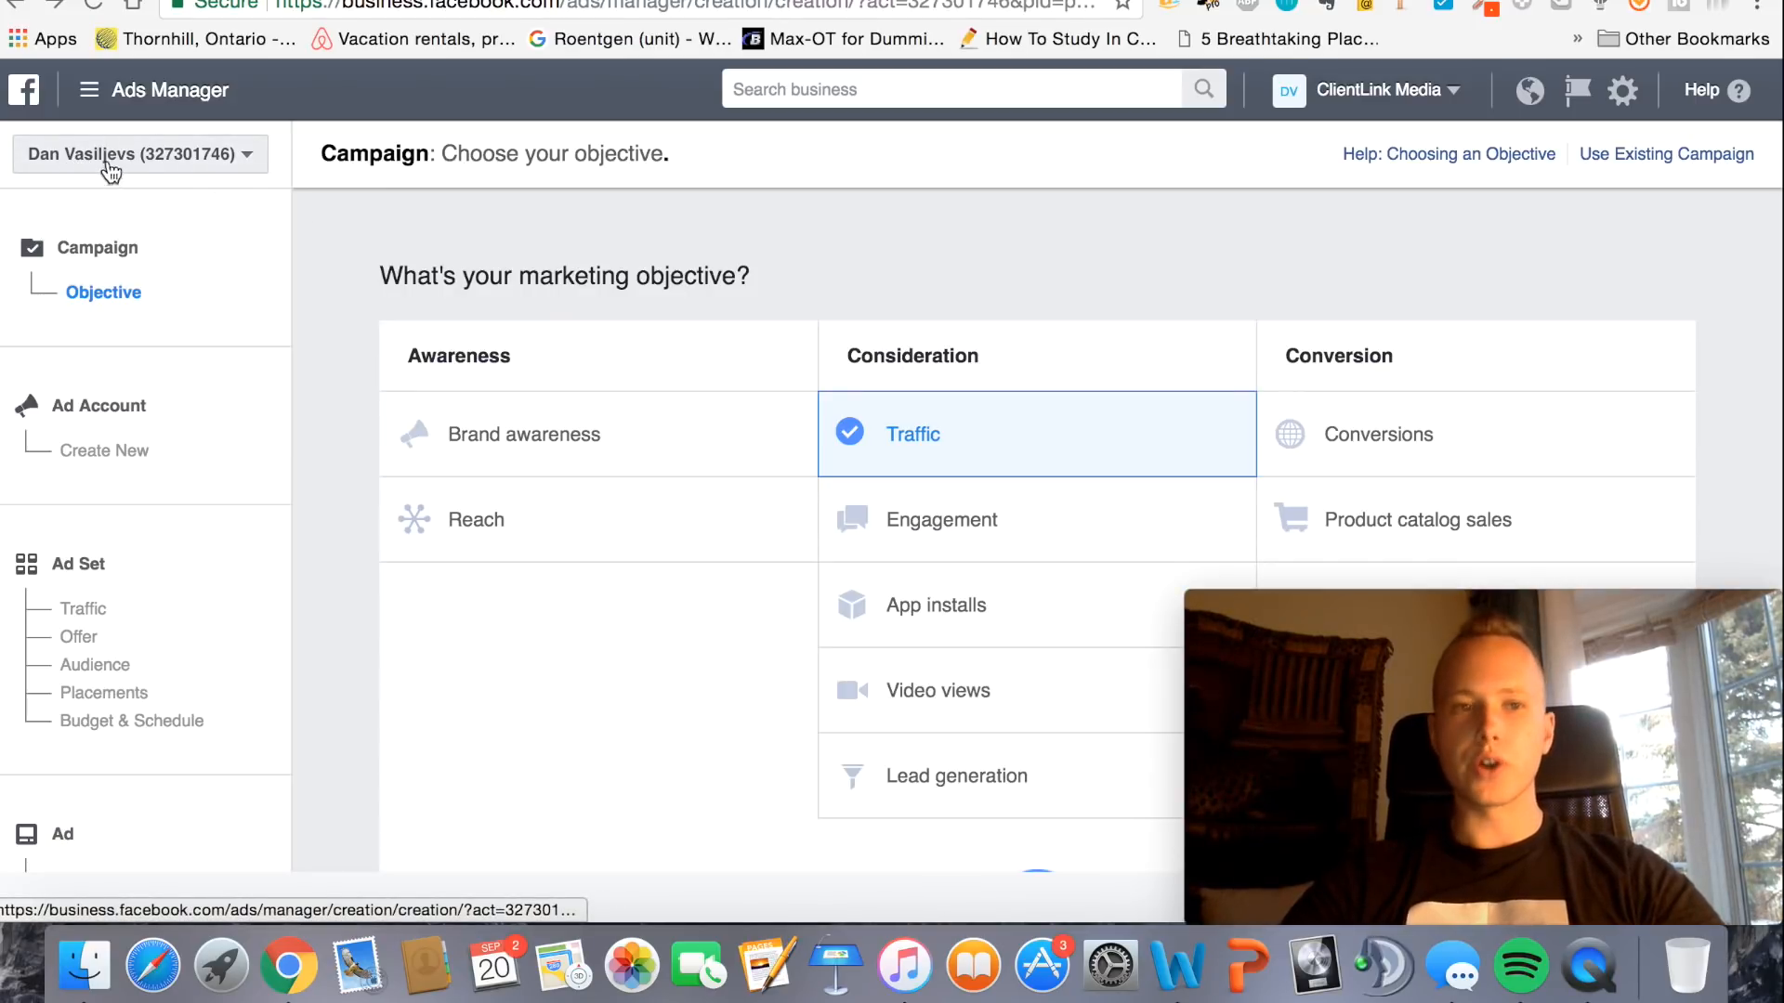
{"action": "scroll", "coordinate": [868, 302], "scroll_direction": "down", "scroll_amount": 2}
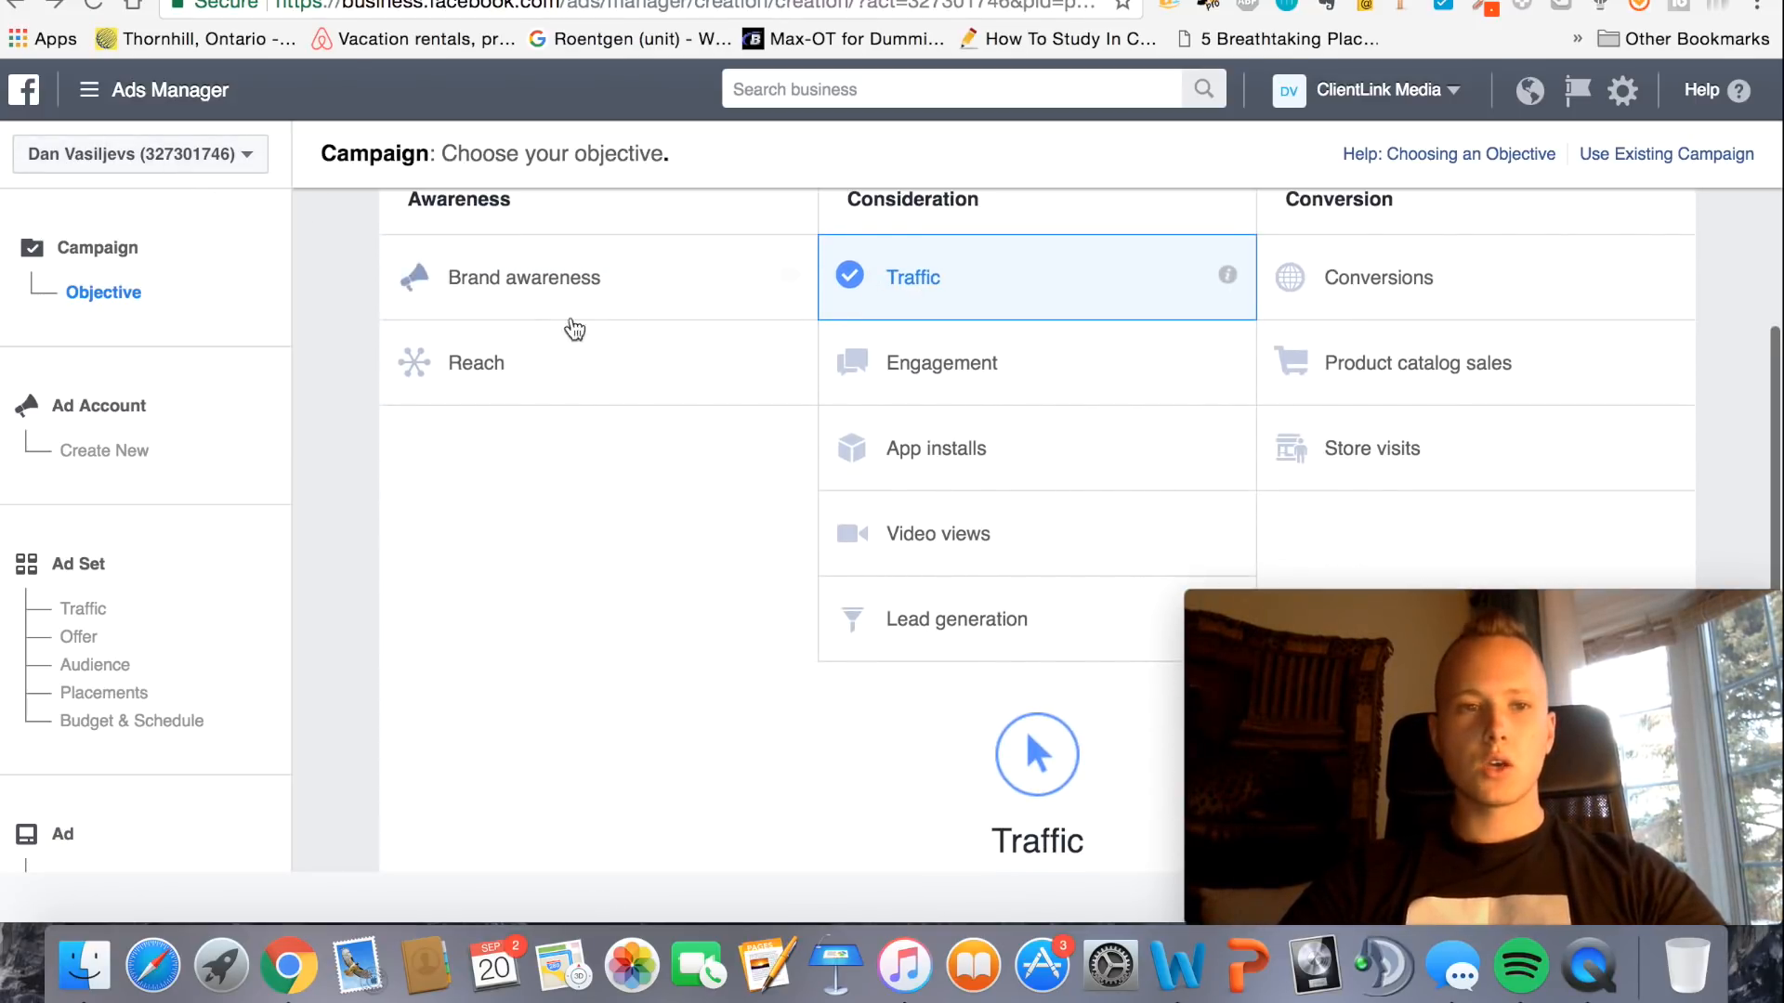
{"action": "scroll", "coordinate": [998, 584], "scroll_direction": "down", "scroll_amount": 5}
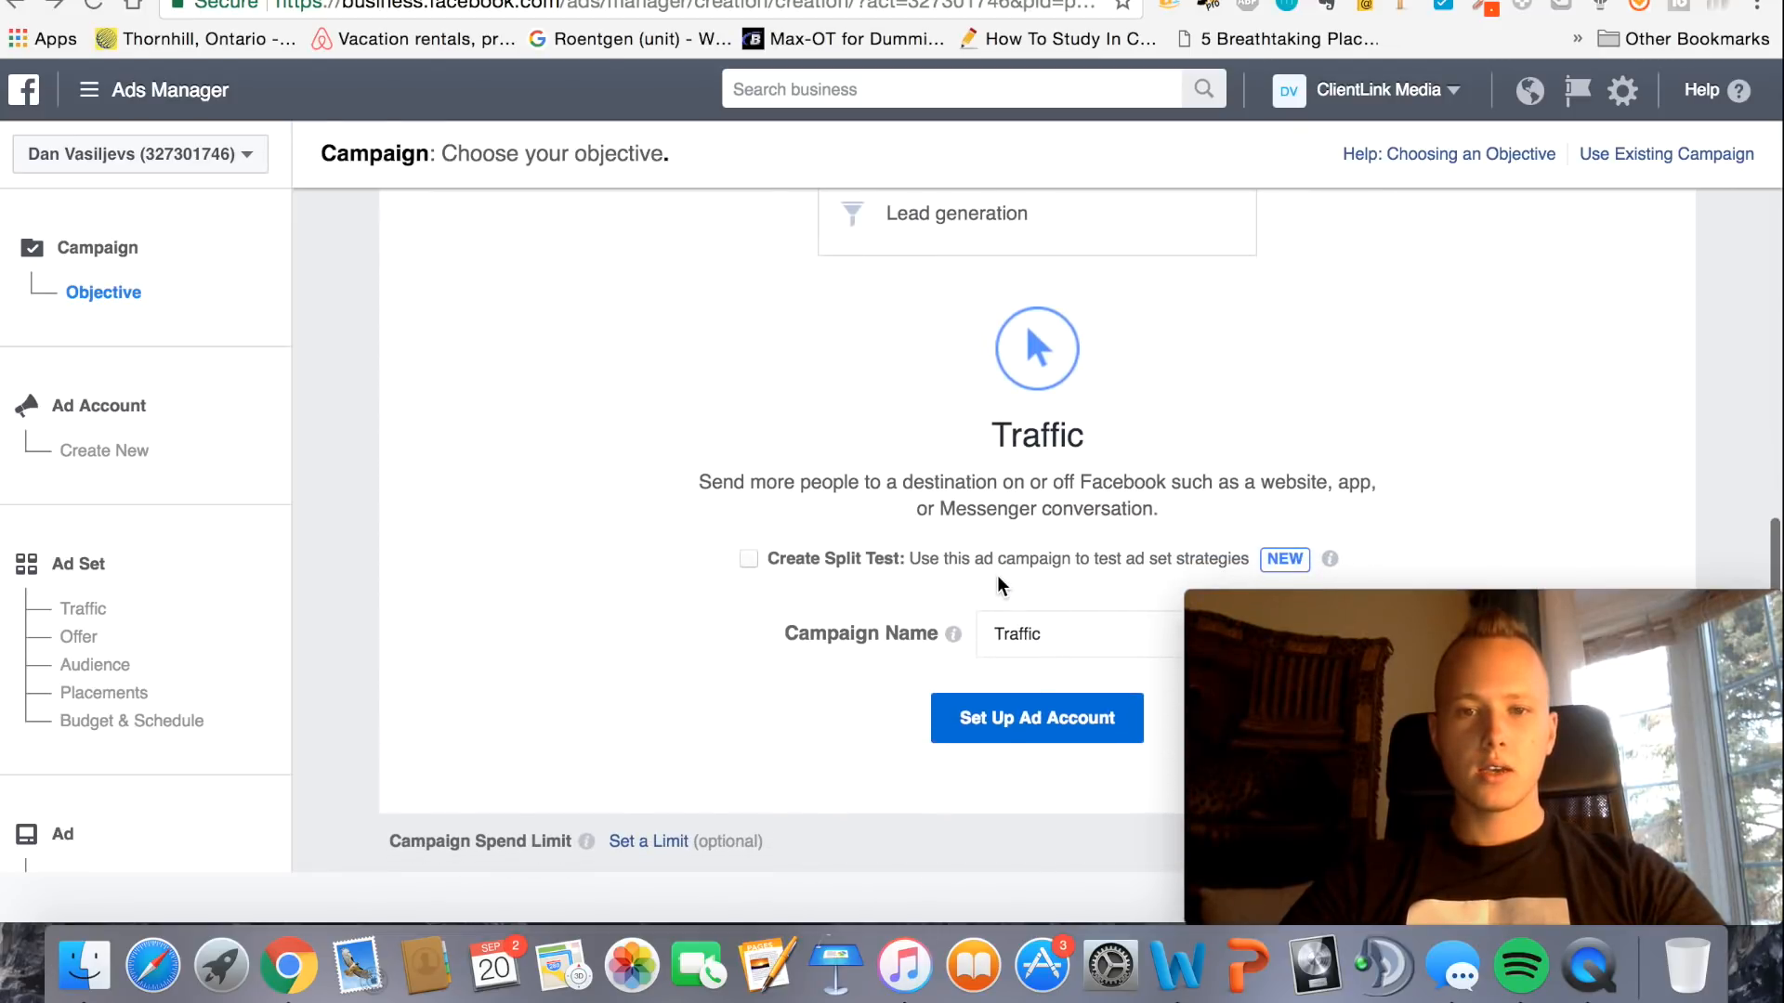
{"action": "scroll", "coordinate": [1015, 472], "scroll_direction": "up", "scroll_amount": 6}
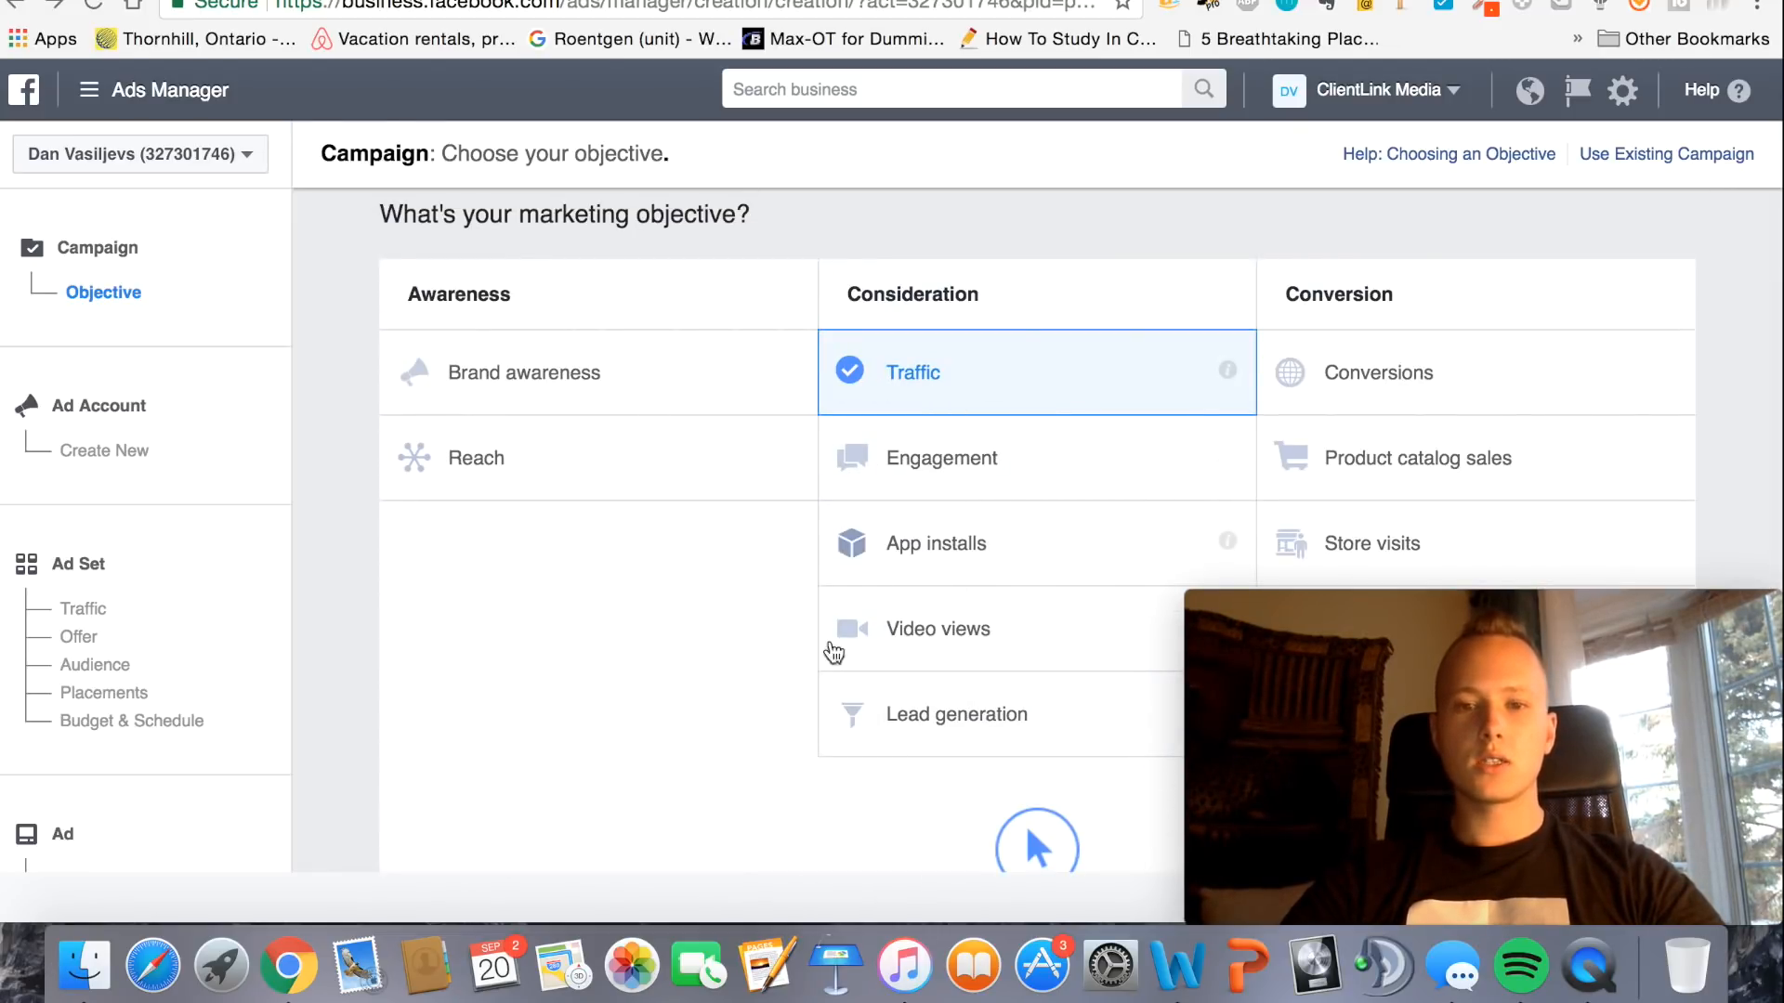
{"action": "scroll", "coordinate": [892, 437], "scroll_direction": "down", "scroll_amount": 1}
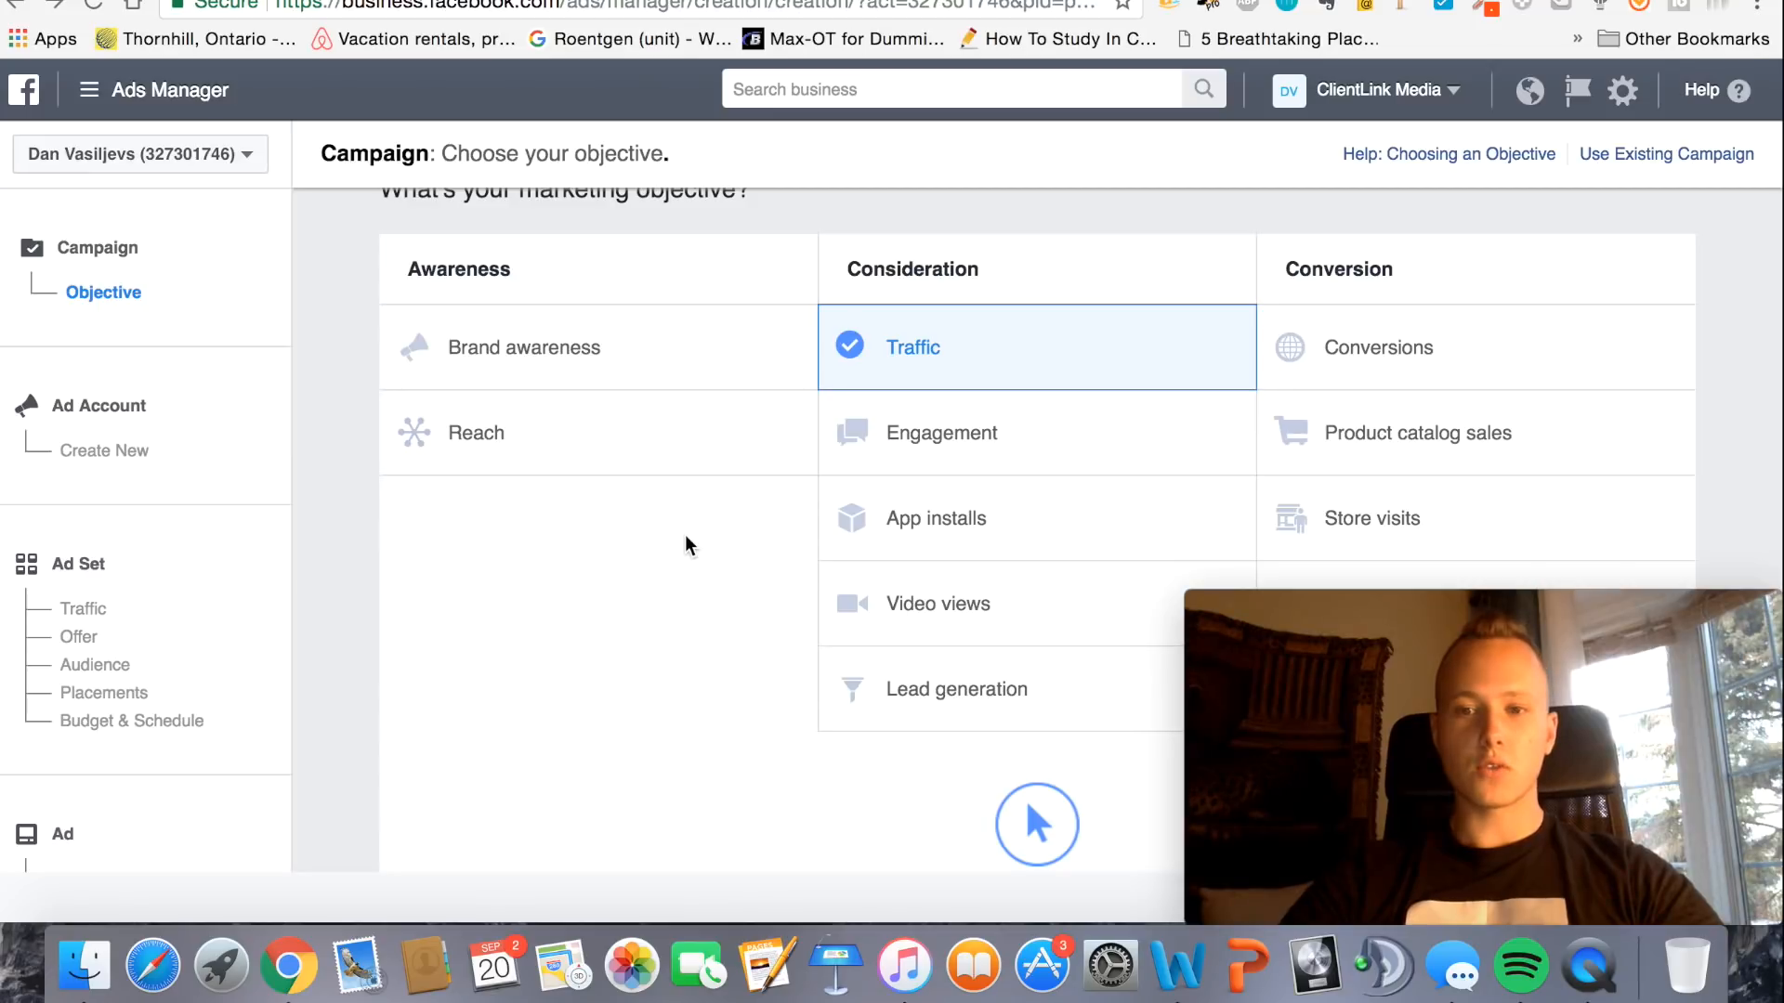
Name the Traffic campaign "Ohuhu Sleeping Bag" and proceed to setting up the ad account
{"action": "scroll", "coordinate": [673, 595], "scroll_direction": "down", "scroll_amount": 2}
{"action": "scroll", "coordinate": [673, 595], "scroll_direction": "down", "scroll_amount": 5}
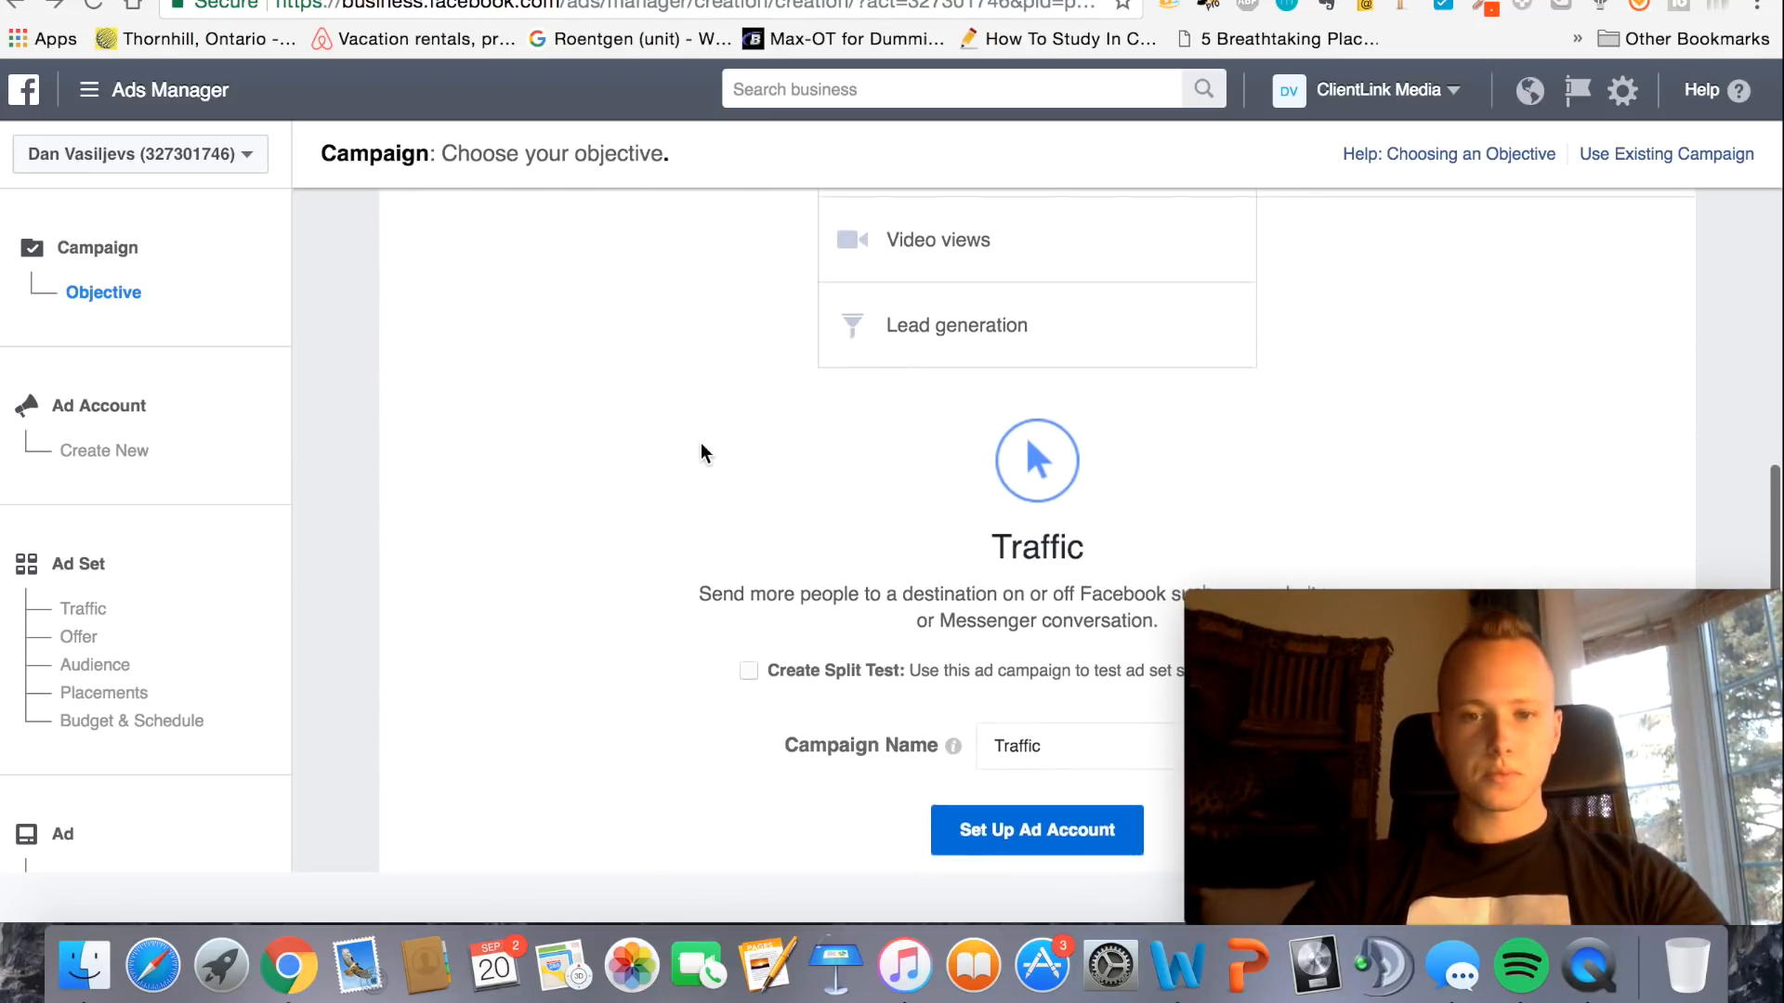
{"action": "scroll", "coordinate": [761, 597], "scroll_direction": "down", "scroll_amount": 3}
{"action": "double_click", "coordinate": [1008, 576]}
{"action": "type", "text": "Ohuhu Sleeping Bag"}
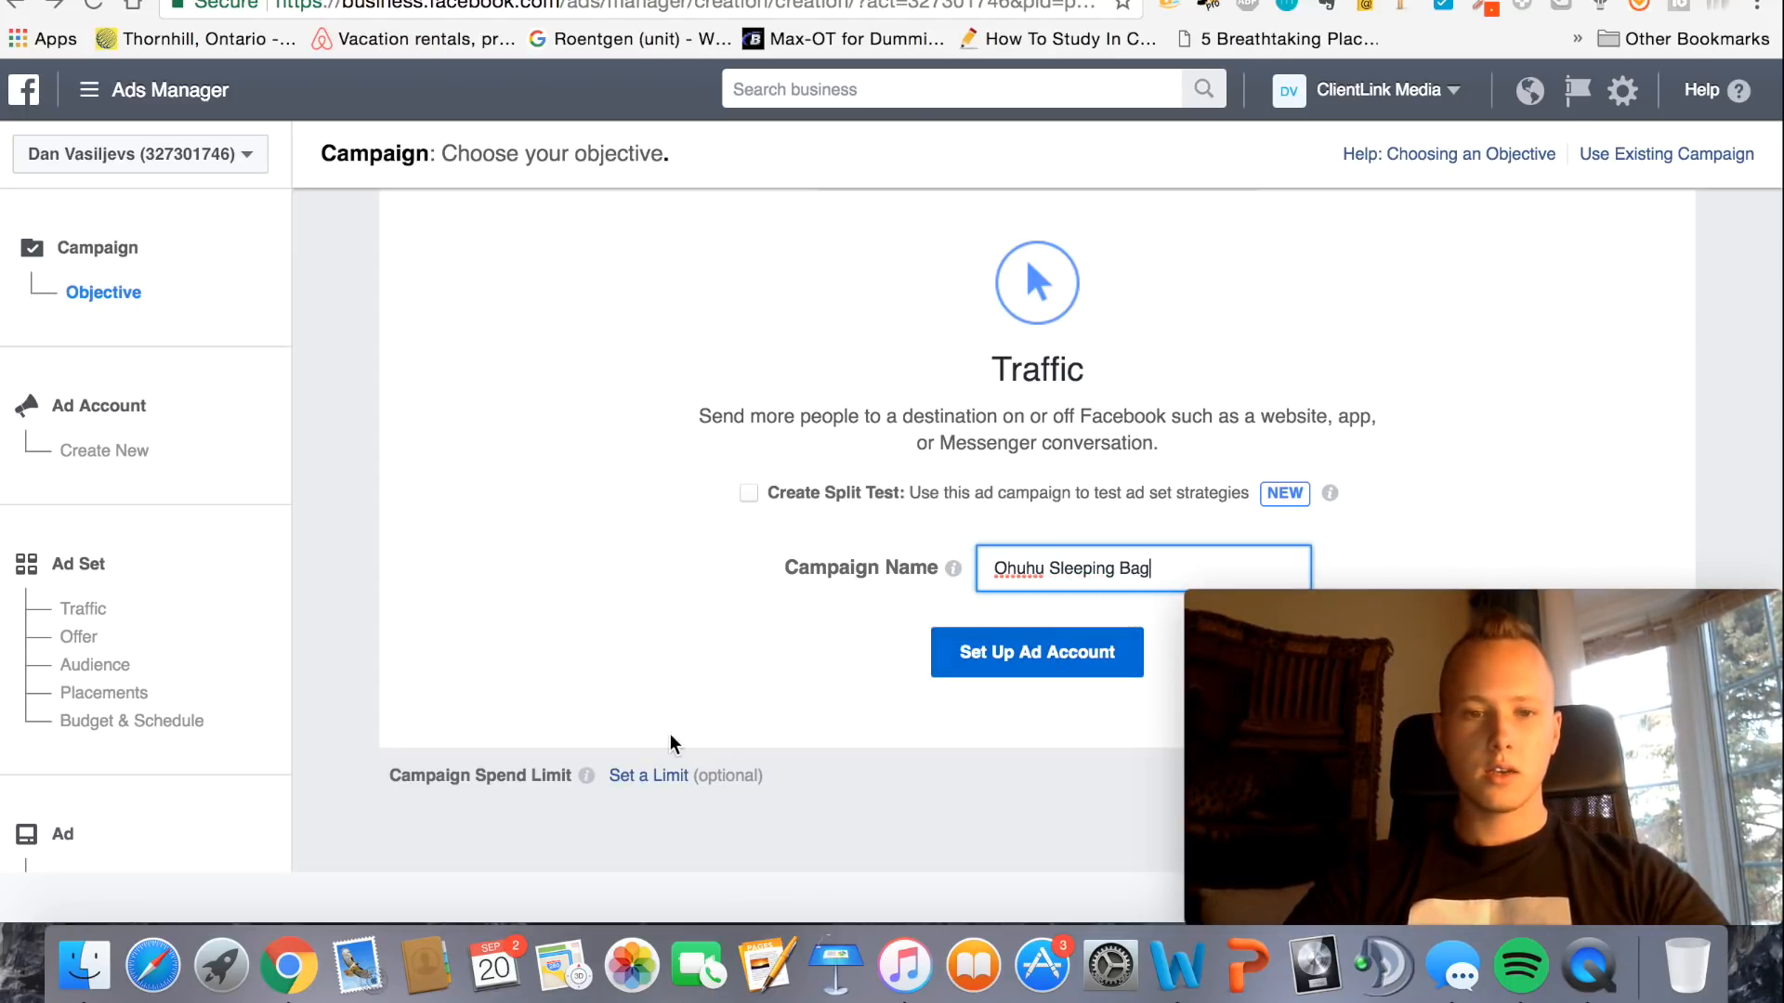
{"action": "left_click", "coordinate": [967, 667]}
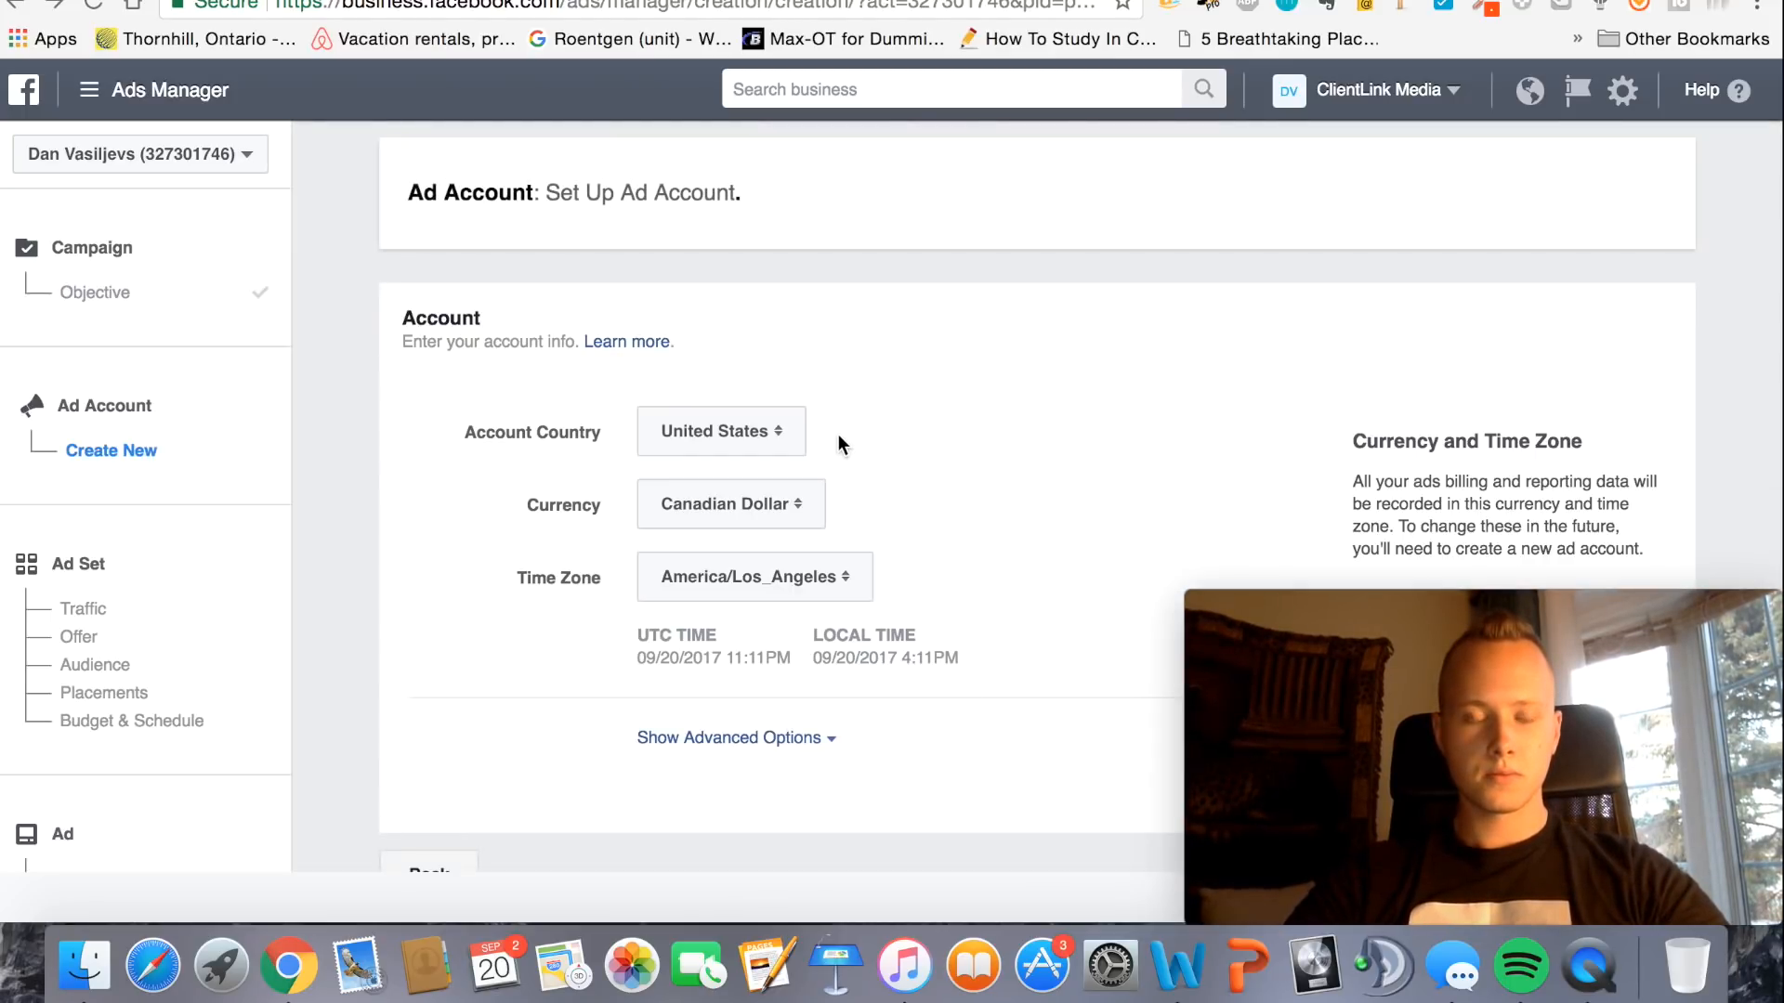
Check the ad account's country and currency settings and view the available time zones without changing them
{"action": "scroll", "coordinate": [916, 401], "scroll_direction": "down", "scroll_amount": 1}
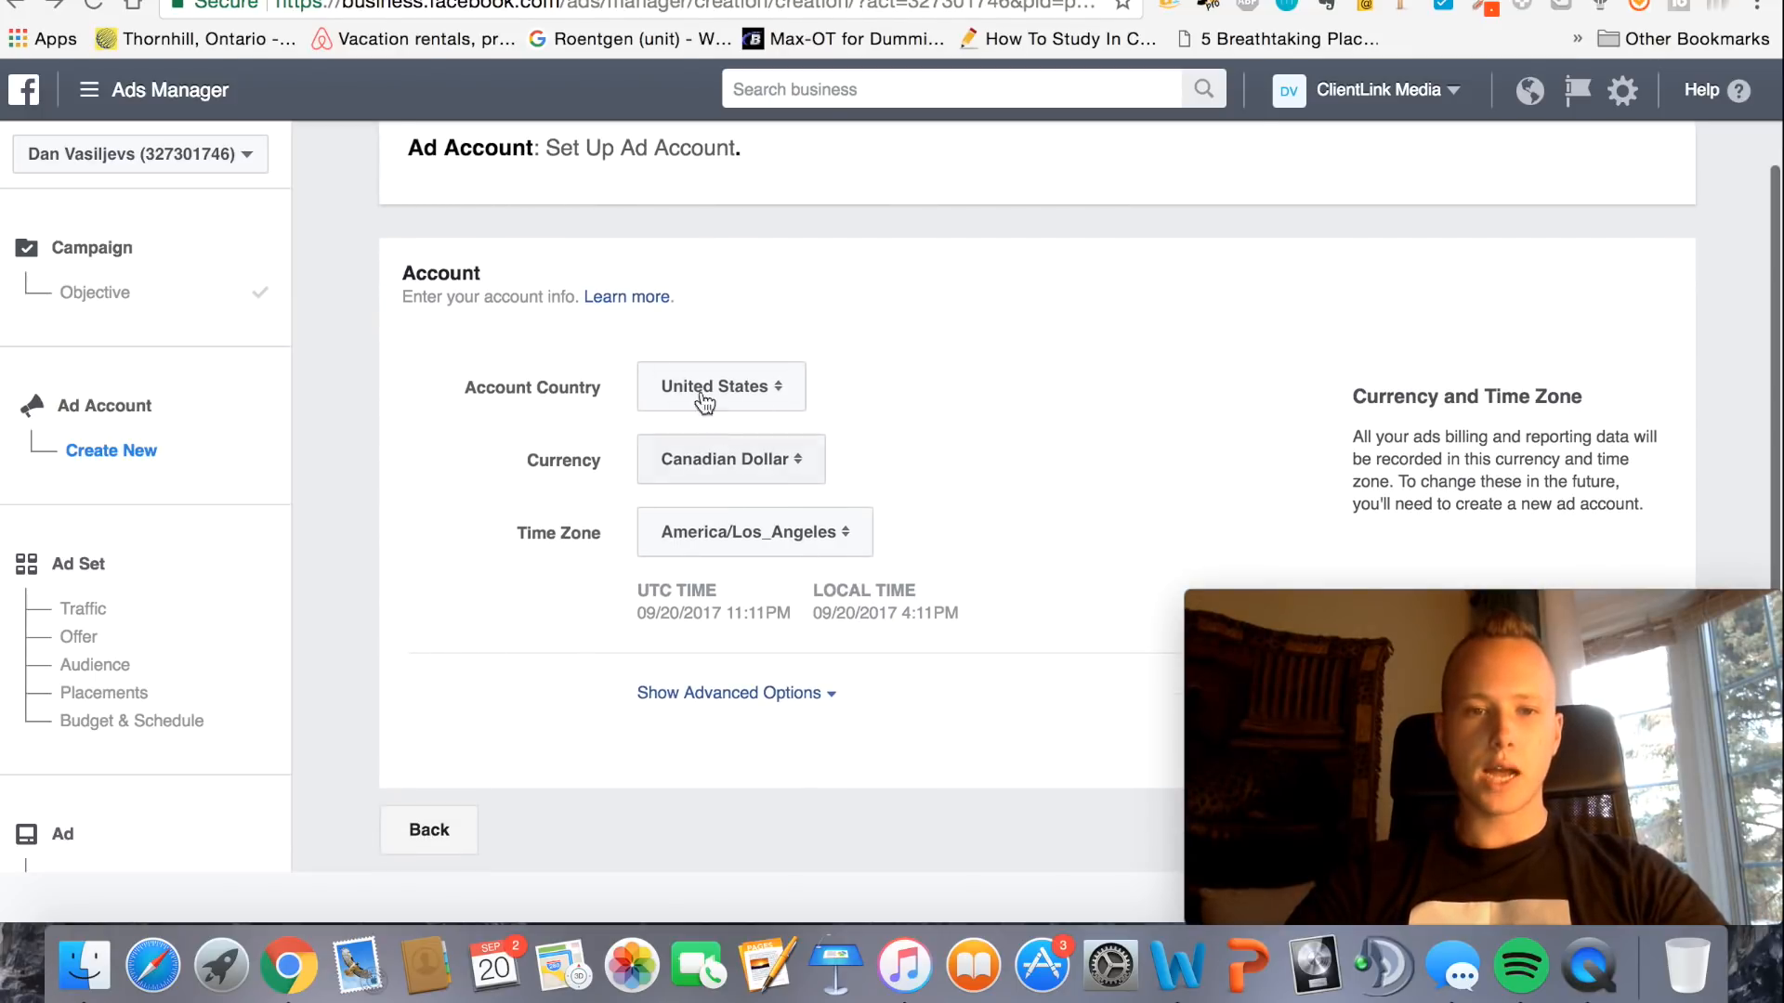
{"action": "scroll", "coordinate": [882, 476], "scroll_direction": "down", "scroll_amount": 1}
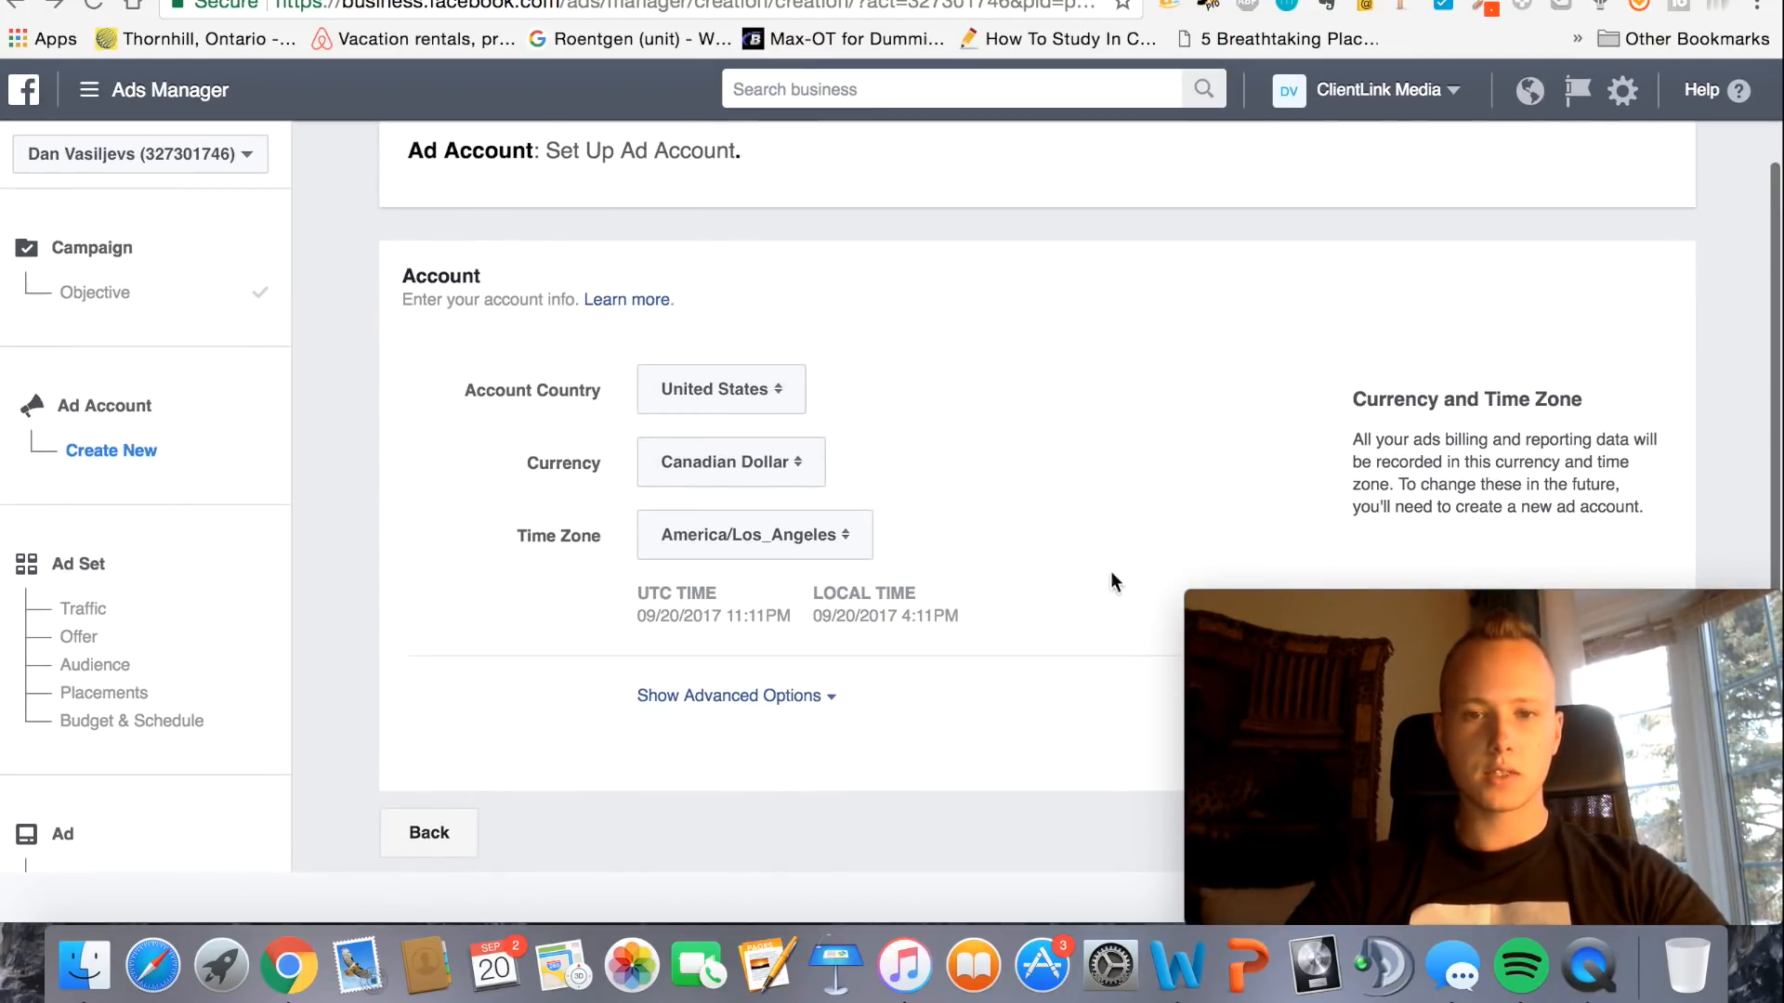
{"action": "left_click", "coordinate": [779, 548]}
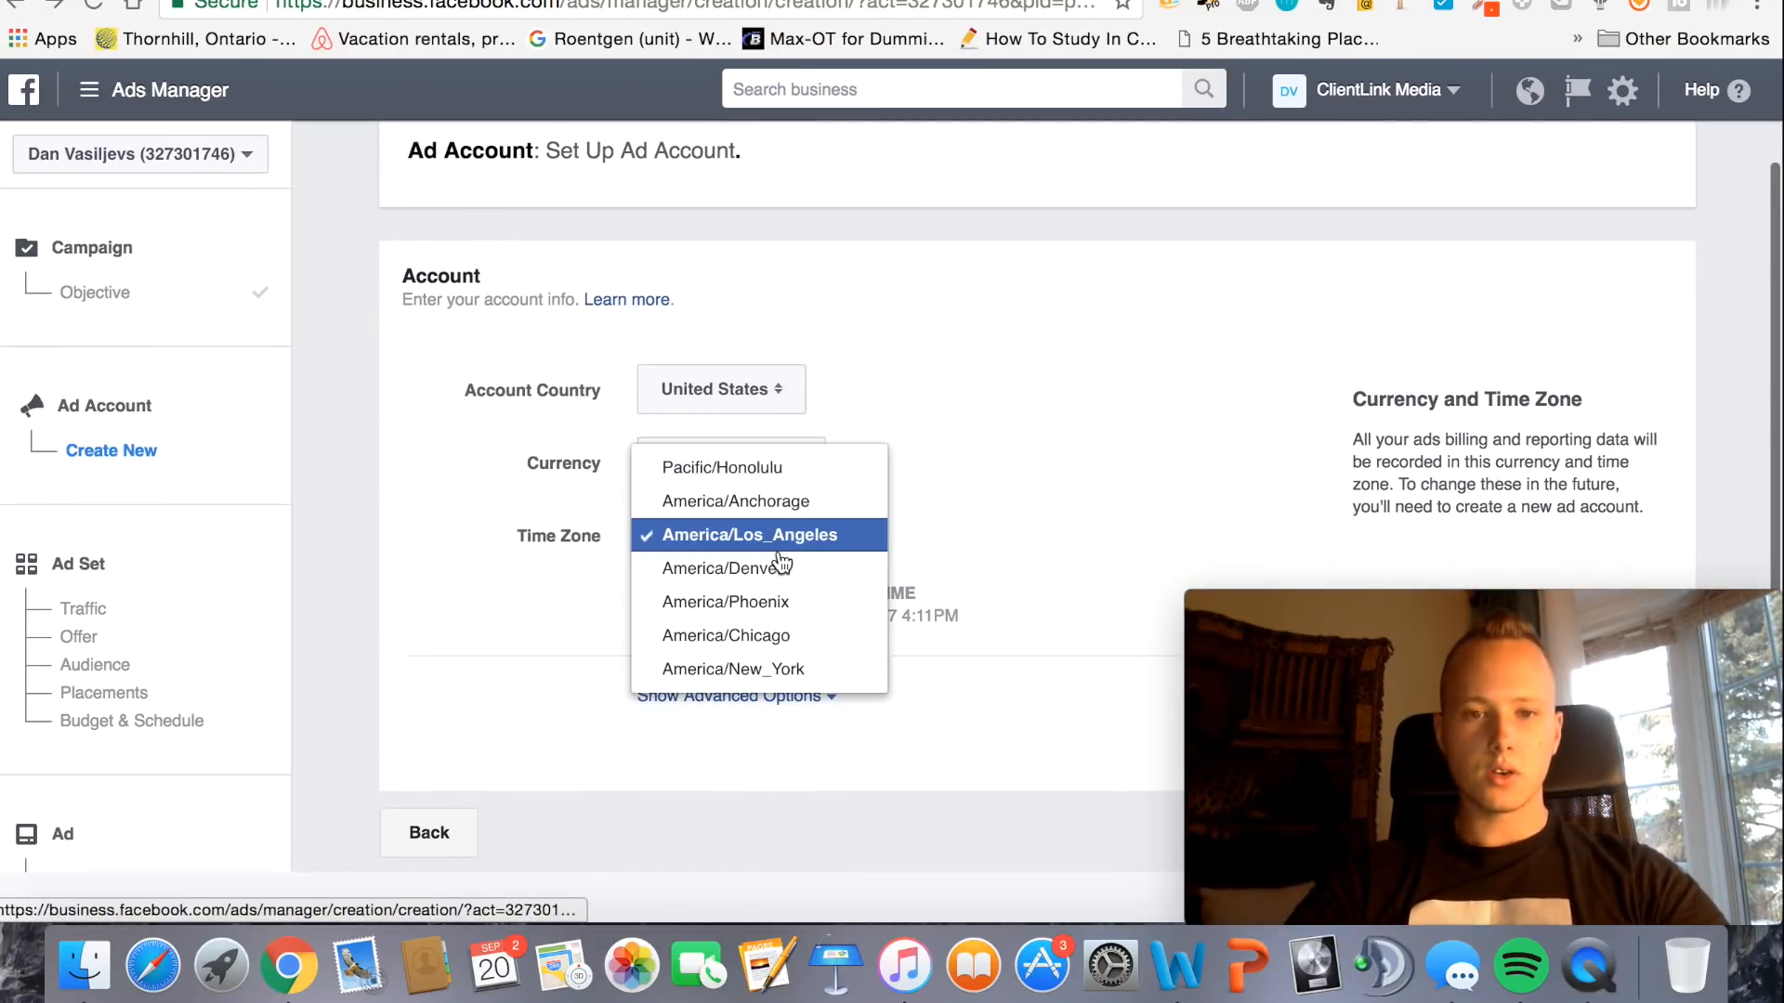
{"action": "left_click", "coordinate": [935, 467]}
Accept the ad account settings to continue to the ad set, and dismiss the tip about Messenger ad creation
{"action": "mouse_move", "coordinate": [1264, 600]}
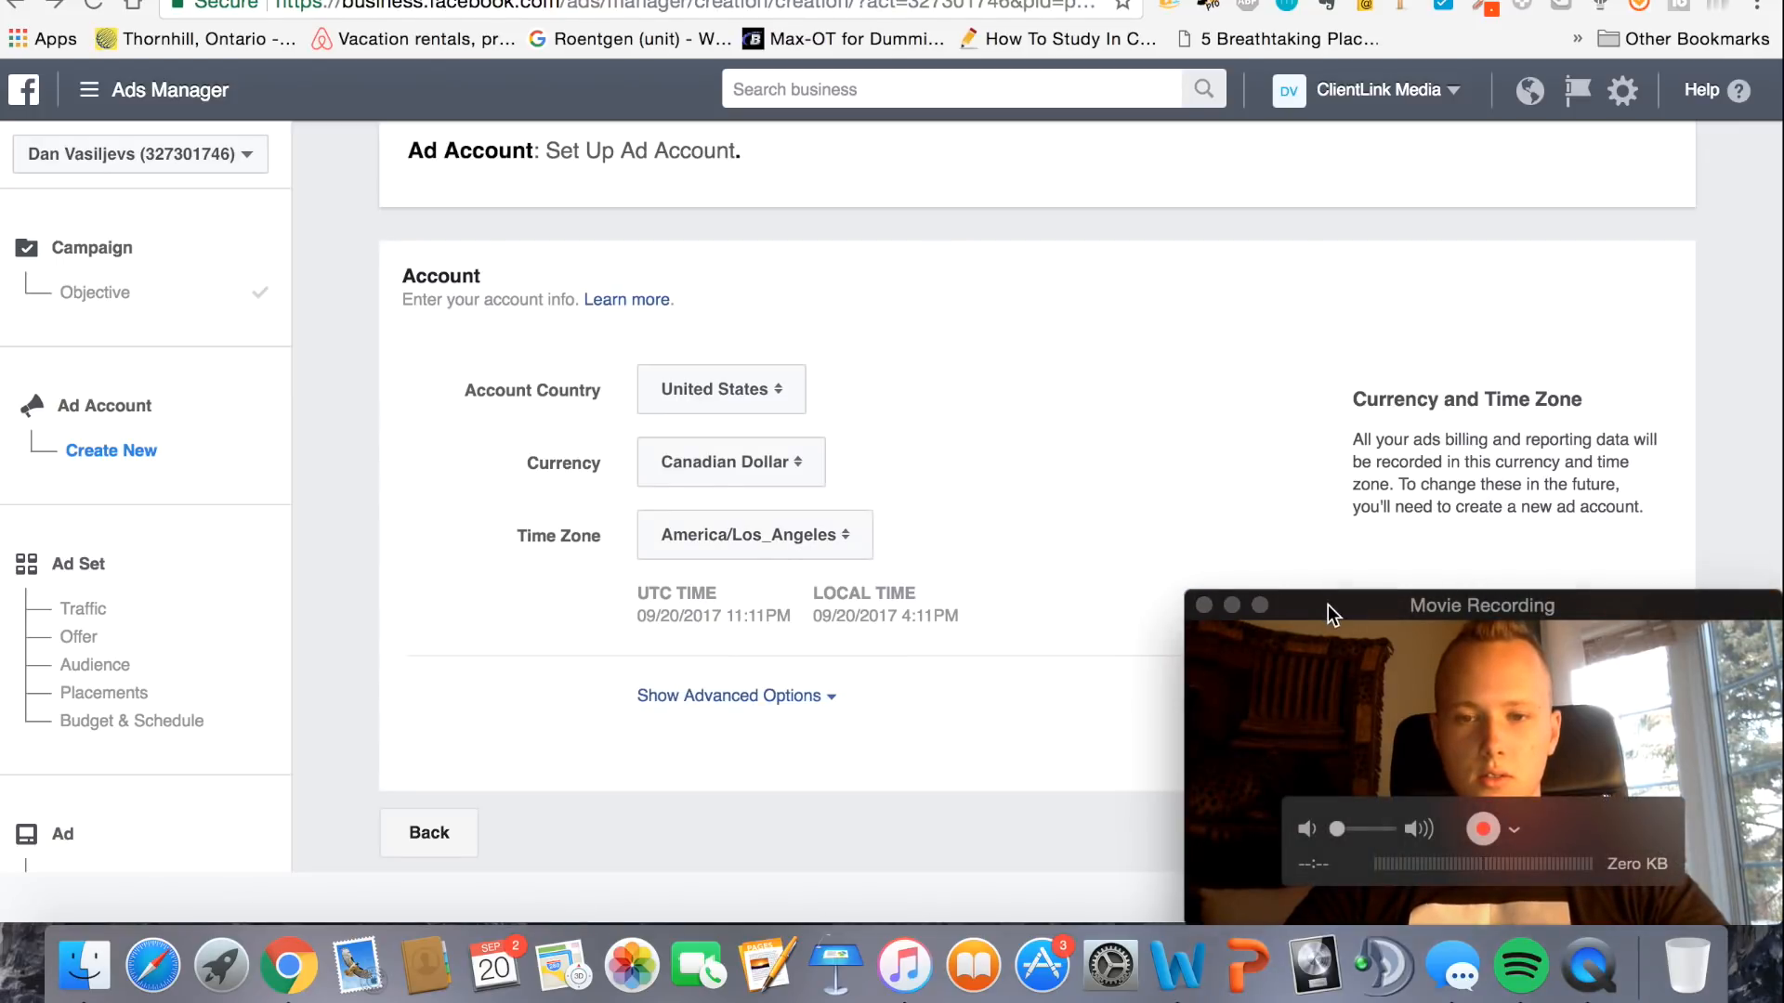
{"action": "left_click_drag", "start_coordinate": [1329, 604], "coordinate": [851, 442]}
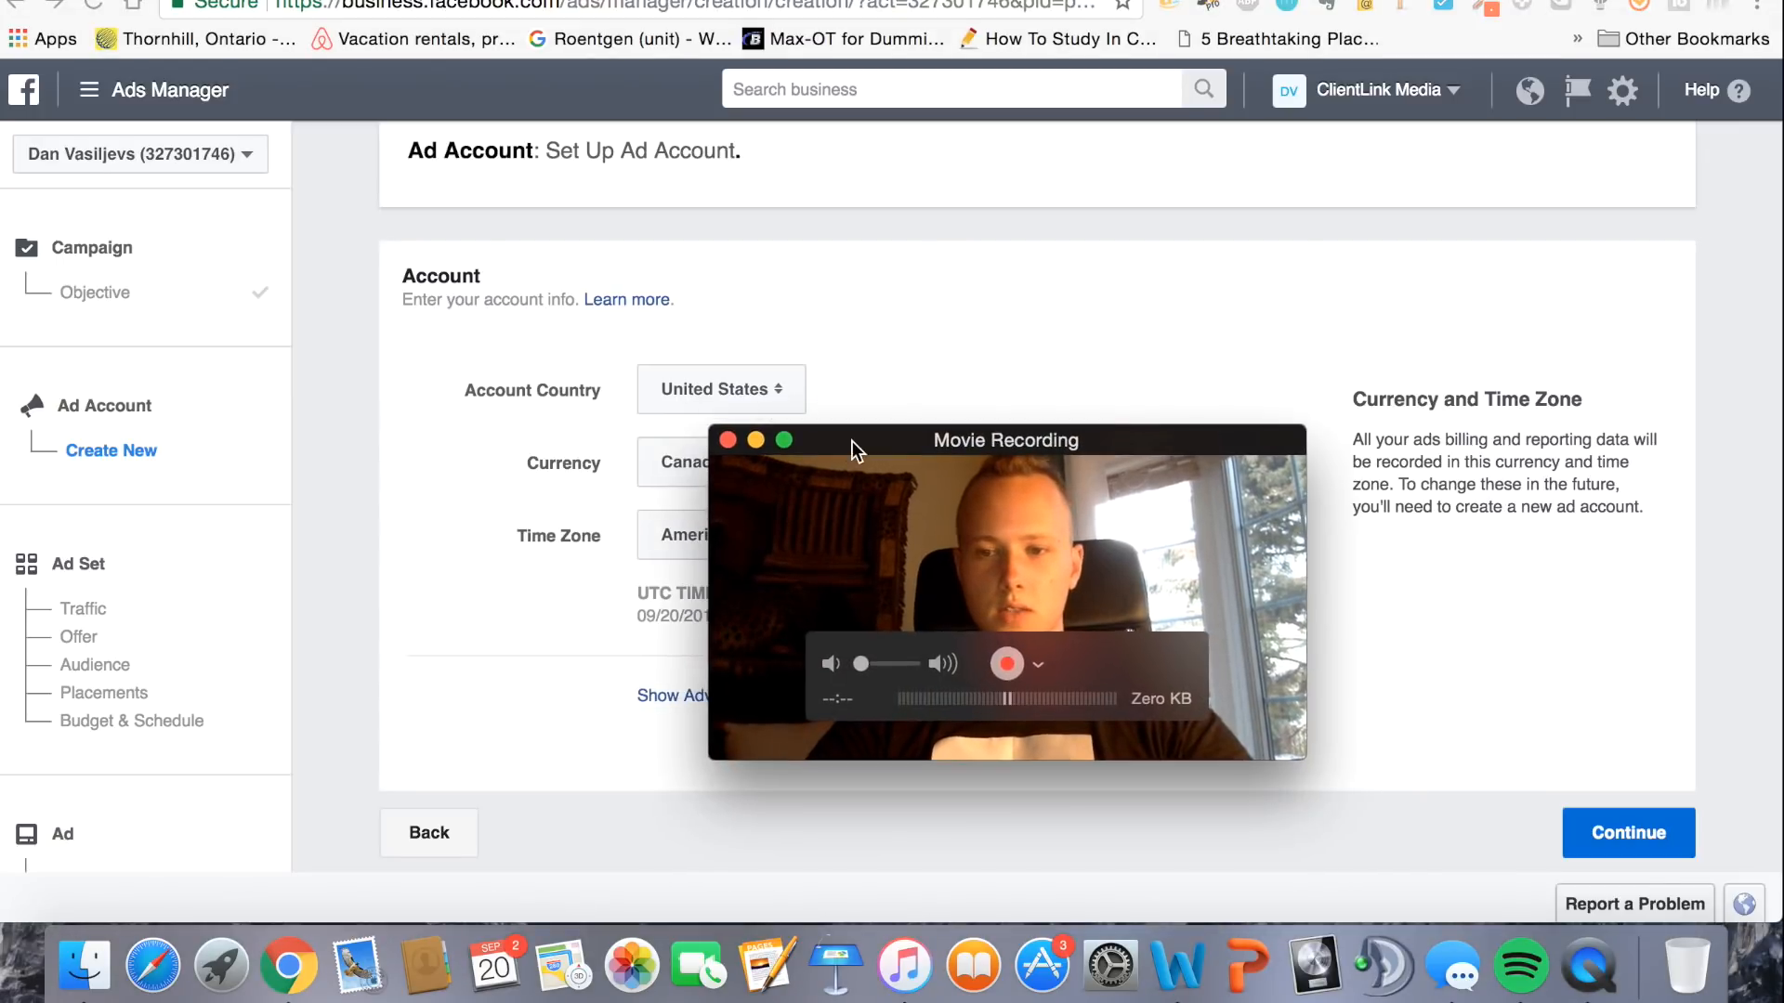
{"action": "left_click", "coordinate": [1628, 845]}
{"action": "left_click_drag", "start_coordinate": [855, 449], "coordinate": [1330, 611]}
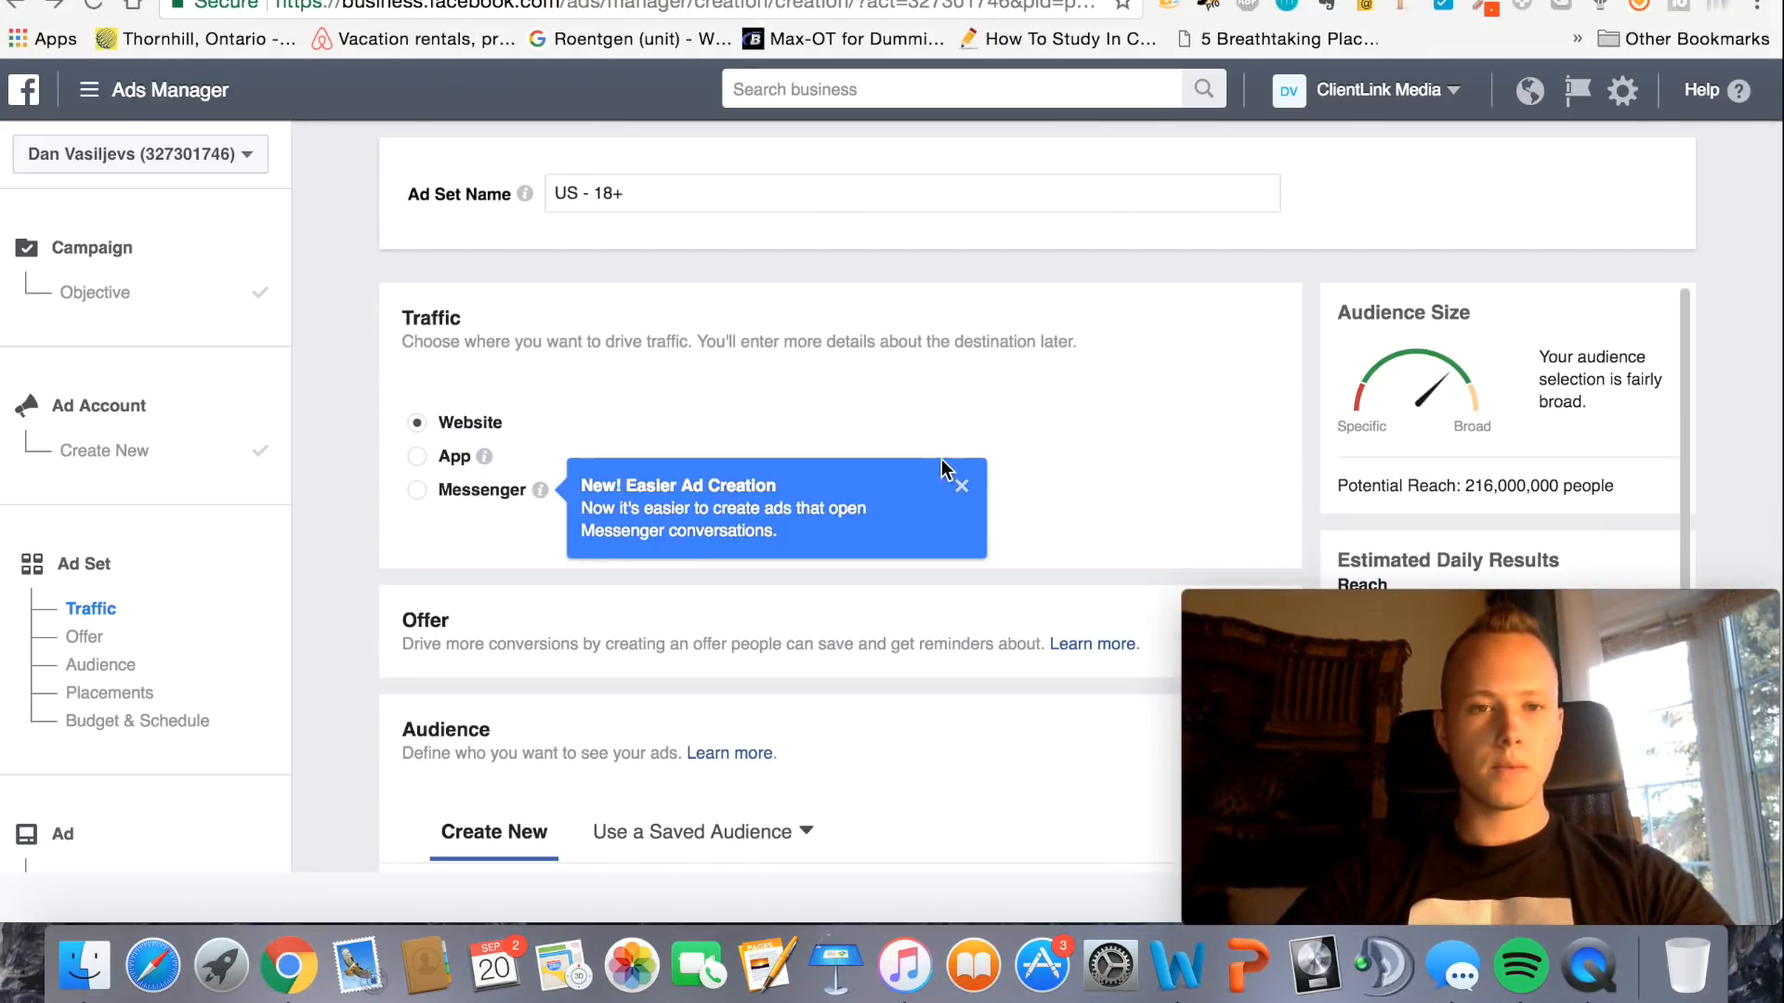
{"action": "left_click", "coordinate": [960, 486]}
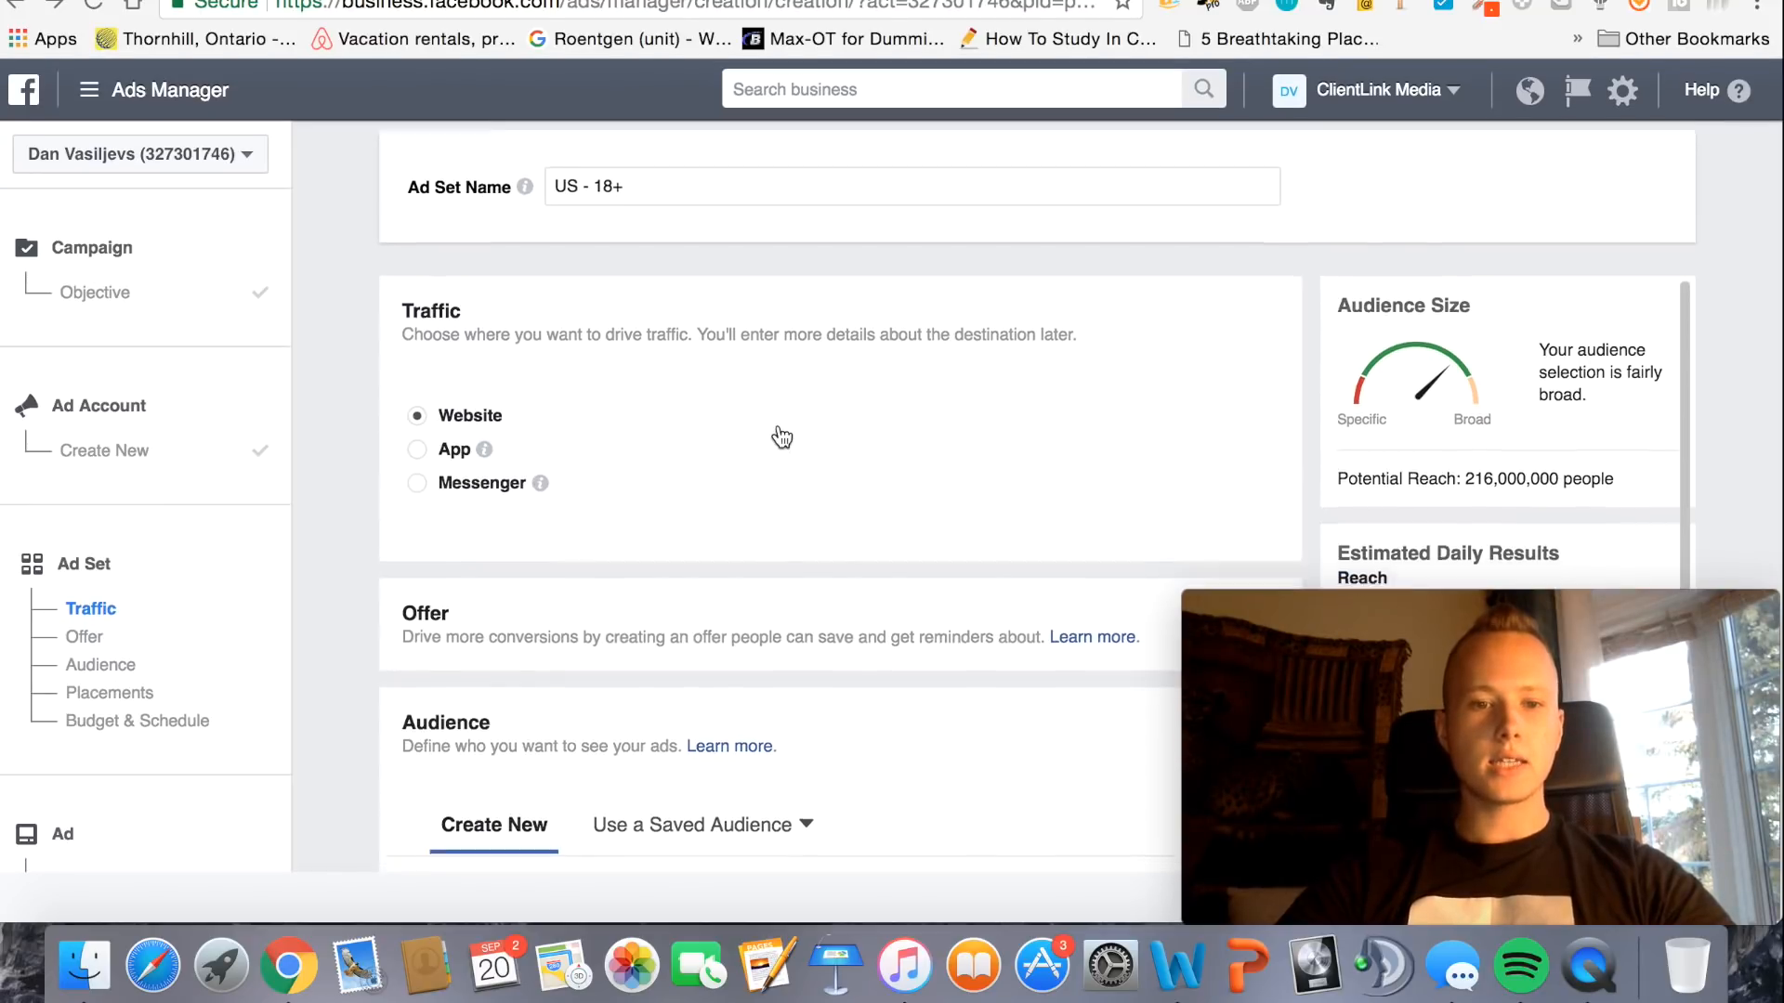
Look over the Traffic destination options with Website selected, and remove United States from the audience locations
{"action": "scroll", "coordinate": [777, 424], "scroll_direction": "down", "scroll_amount": 3}
{"action": "scroll", "coordinate": [778, 424], "scroll_direction": "up", "scroll_amount": 3}
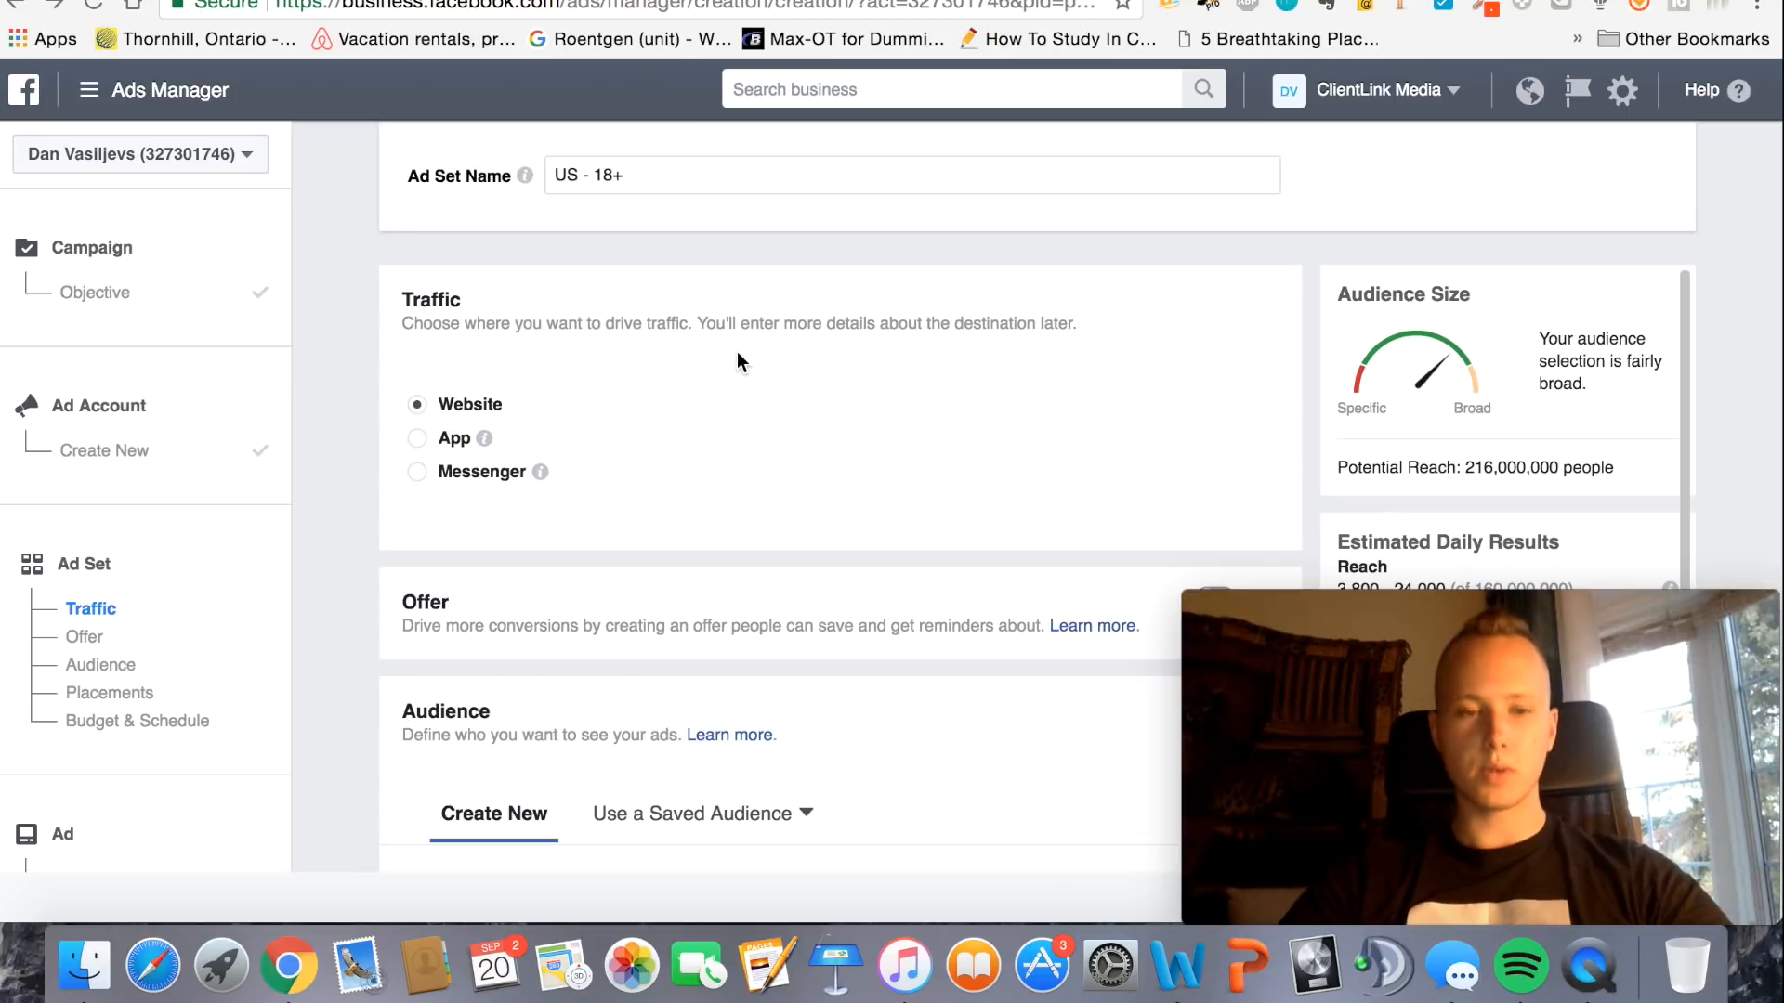
{"action": "scroll", "coordinate": [740, 419], "scroll_direction": "down", "scroll_amount": 3}
{"action": "scroll", "coordinate": [741, 463], "scroll_direction": "up", "scroll_amount": 2}
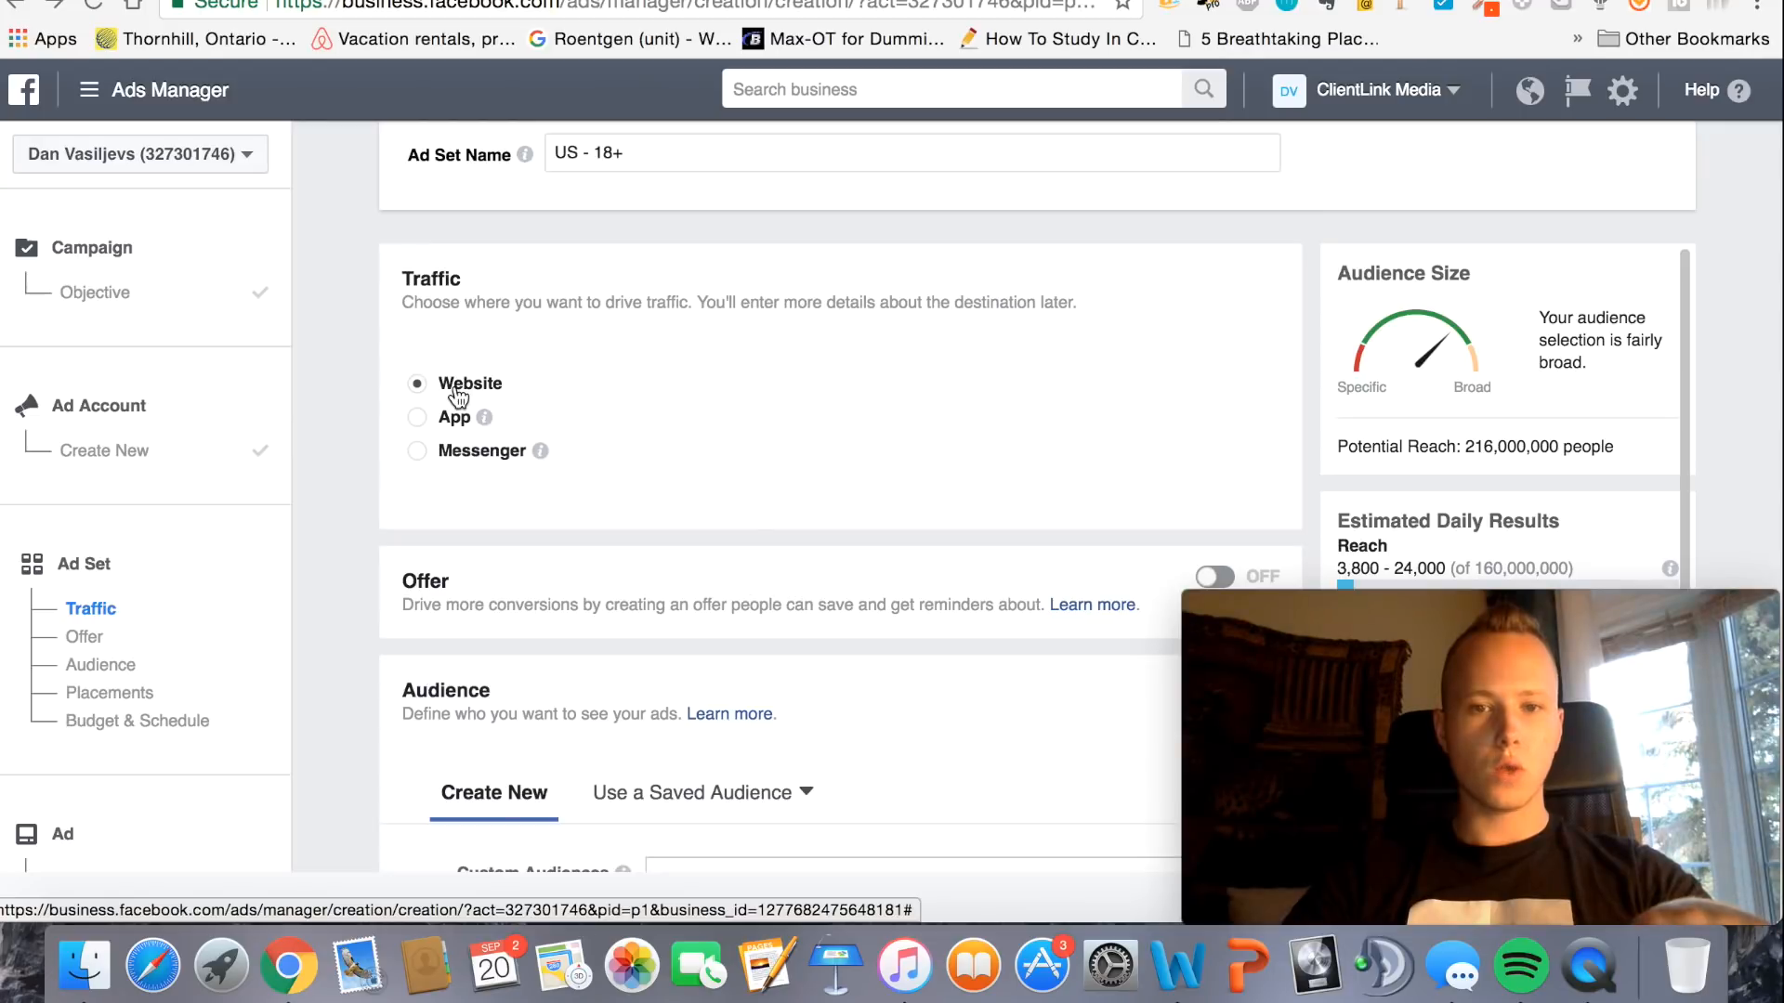
{"action": "scroll", "coordinate": [794, 556], "scroll_direction": "down", "scroll_amount": 10}
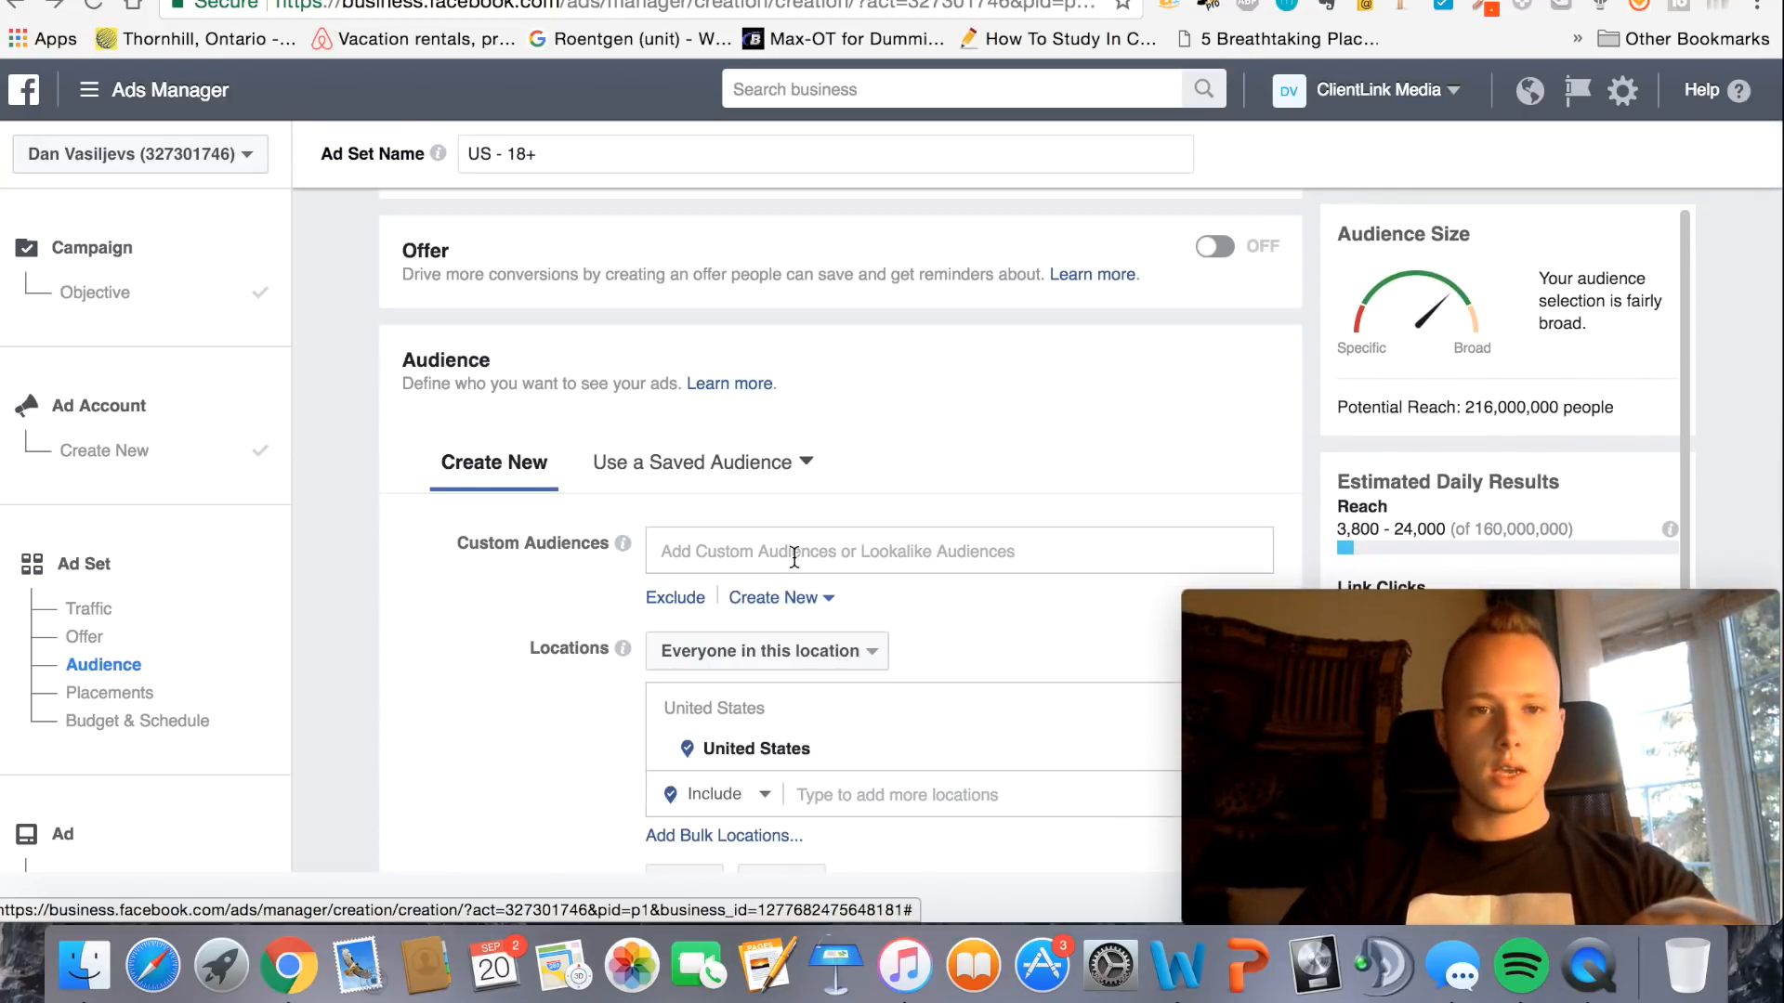
{"action": "scroll", "coordinate": [808, 435], "scroll_direction": "down", "scroll_amount": 3}
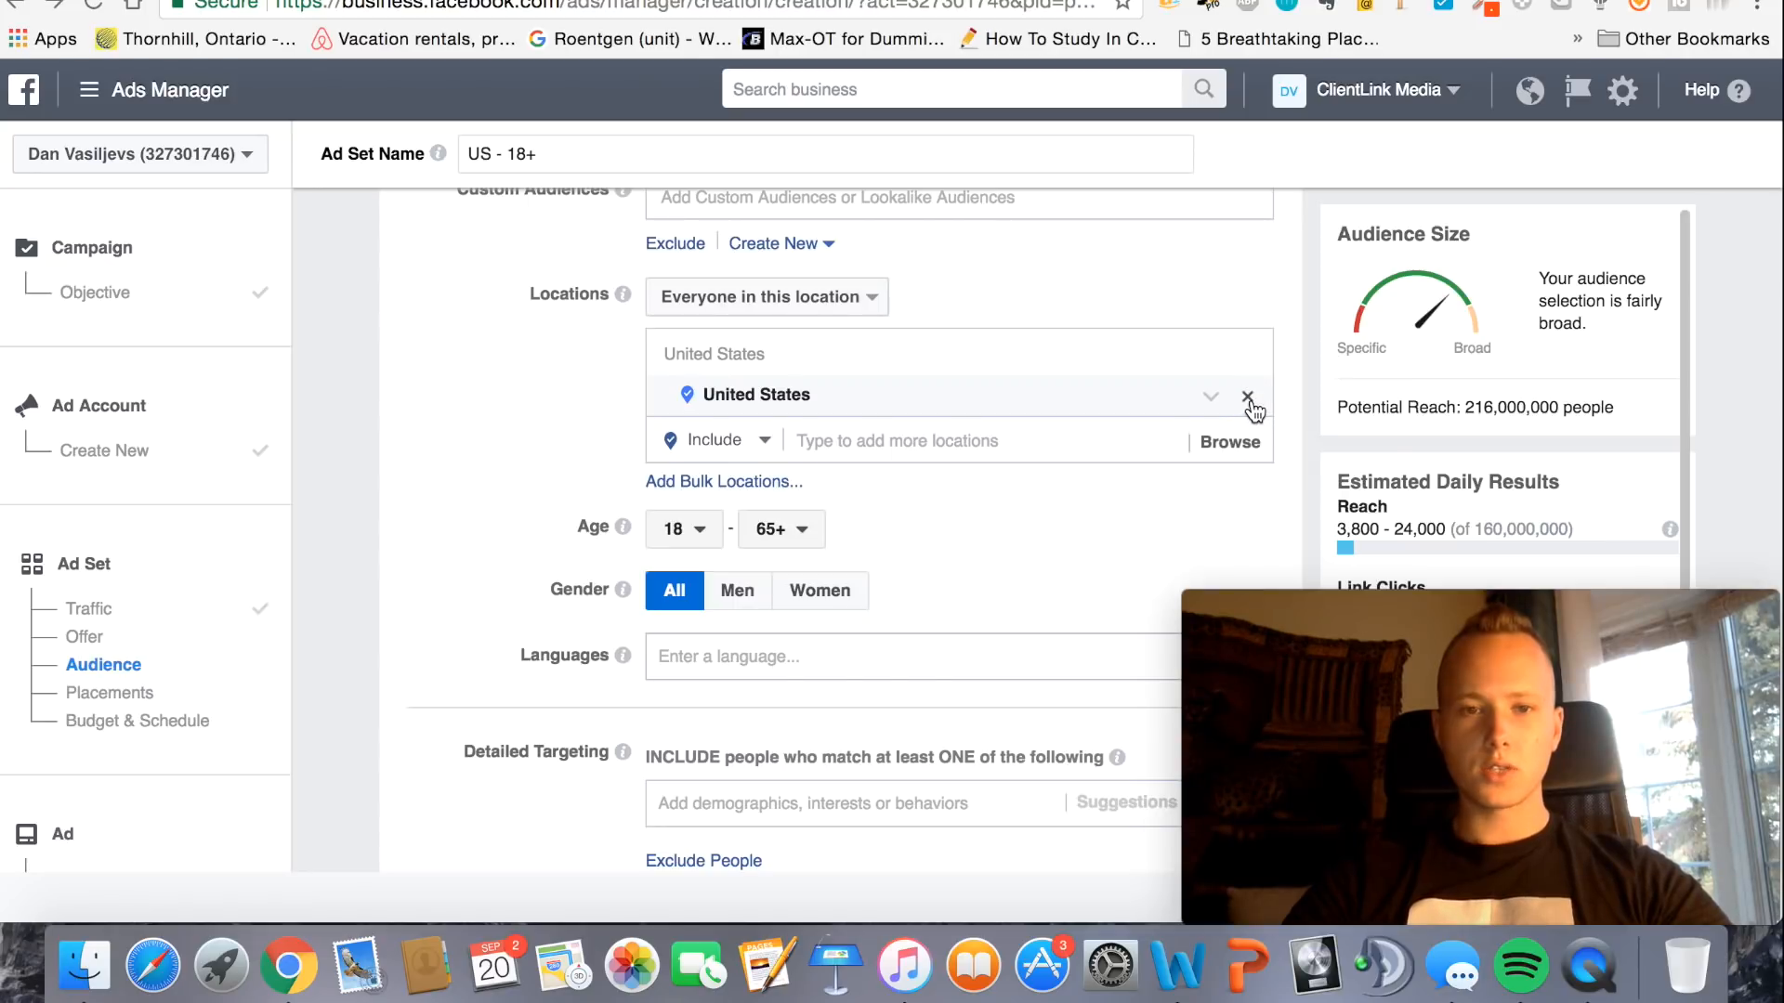
{"action": "left_click", "coordinate": [1247, 397]}
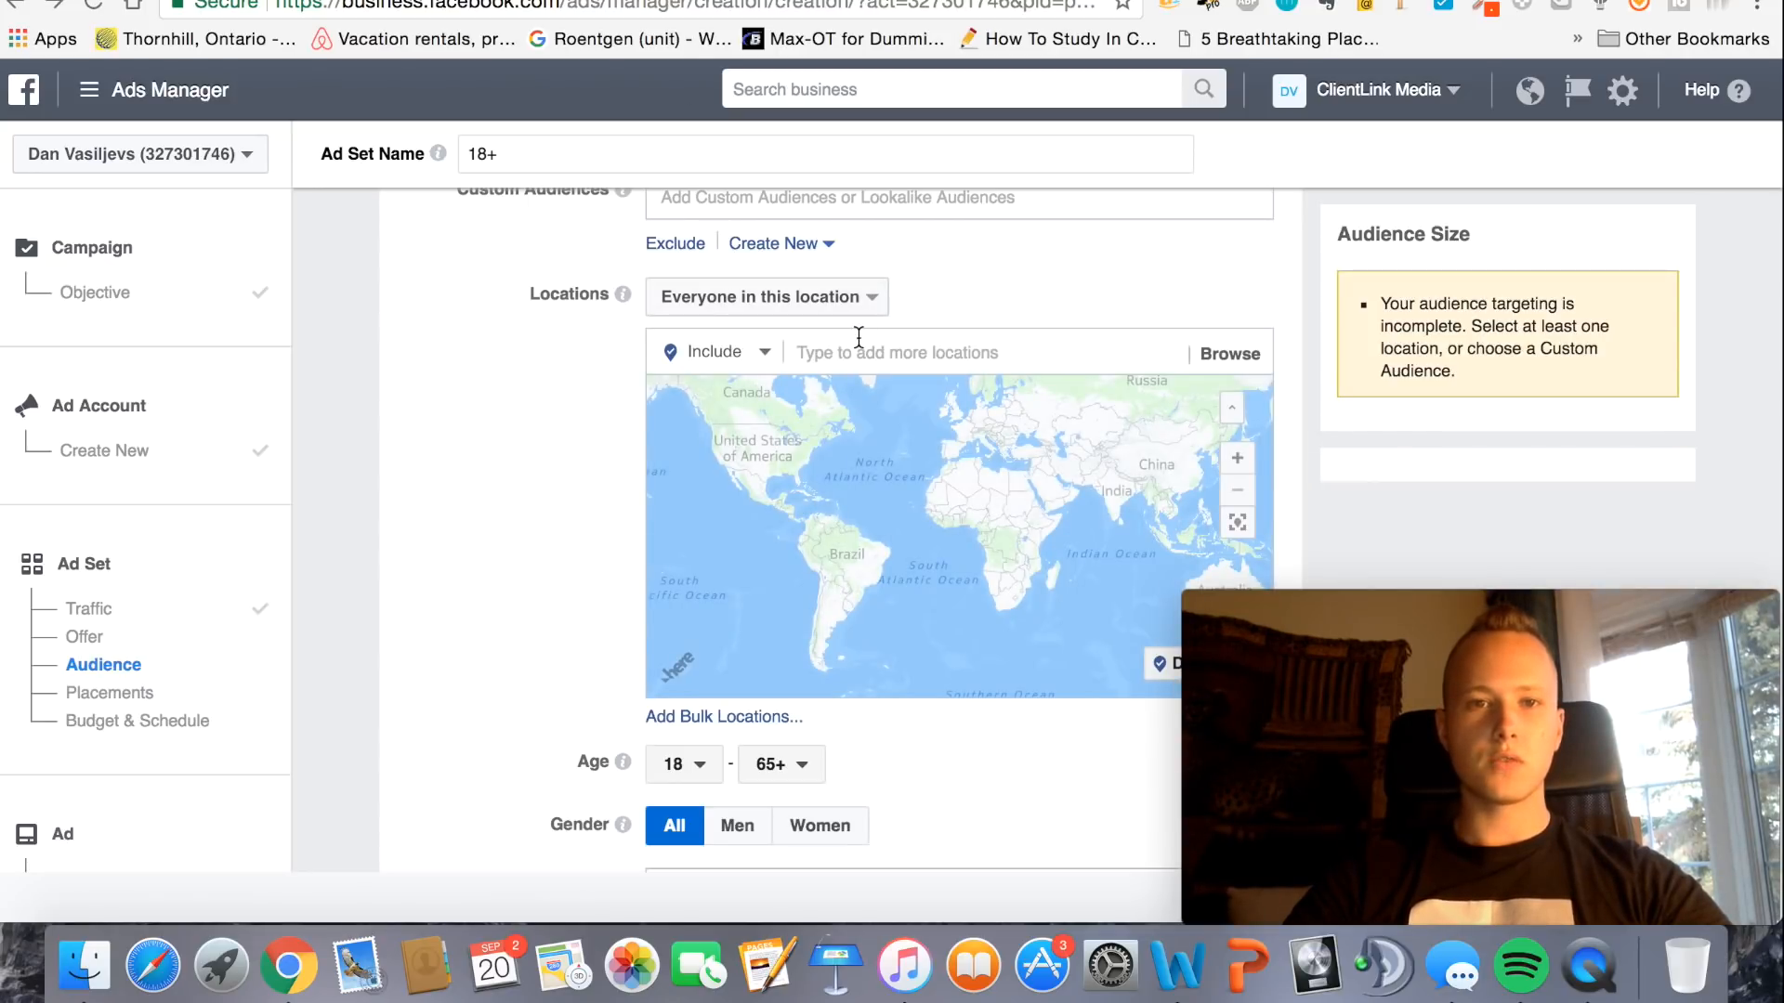
Check the top cities of the camping audience in Audience Insights and add the Anchorage DMA market to the ad set's locations
{"action": "left_click", "coordinate": [859, 336]}
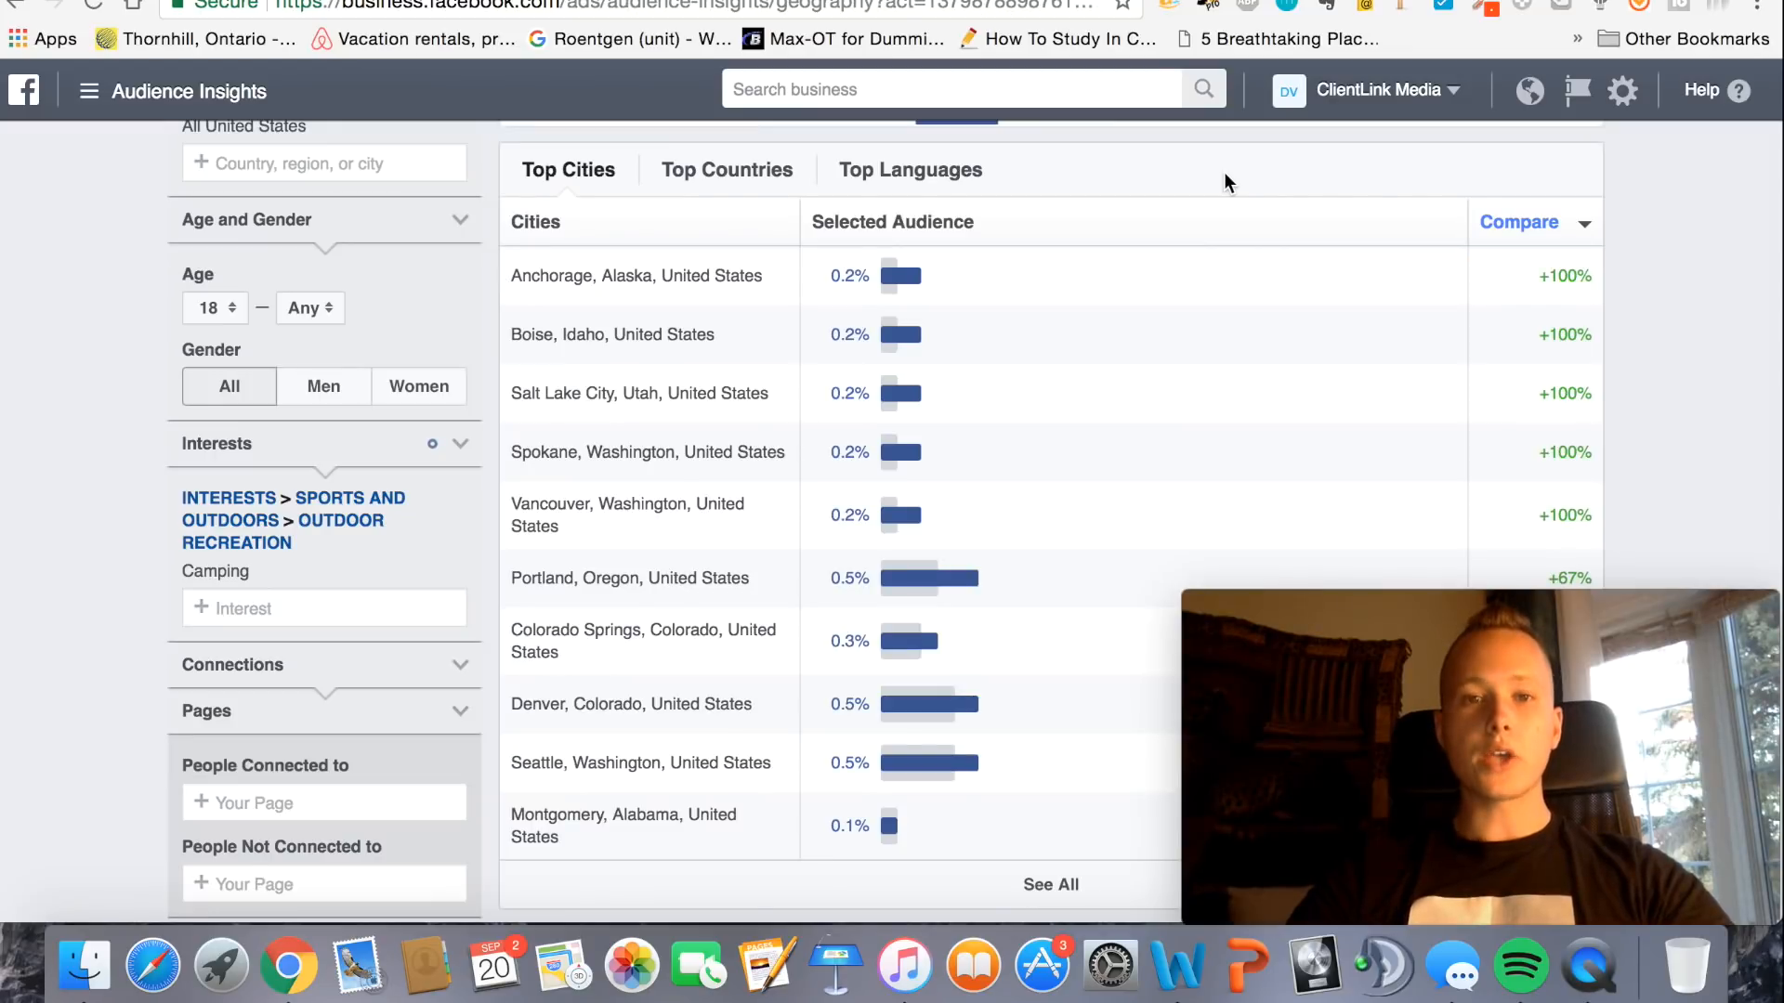
{"action": "scroll", "coordinate": [1223, 171], "scroll_direction": "up", "scroll_amount": 2}
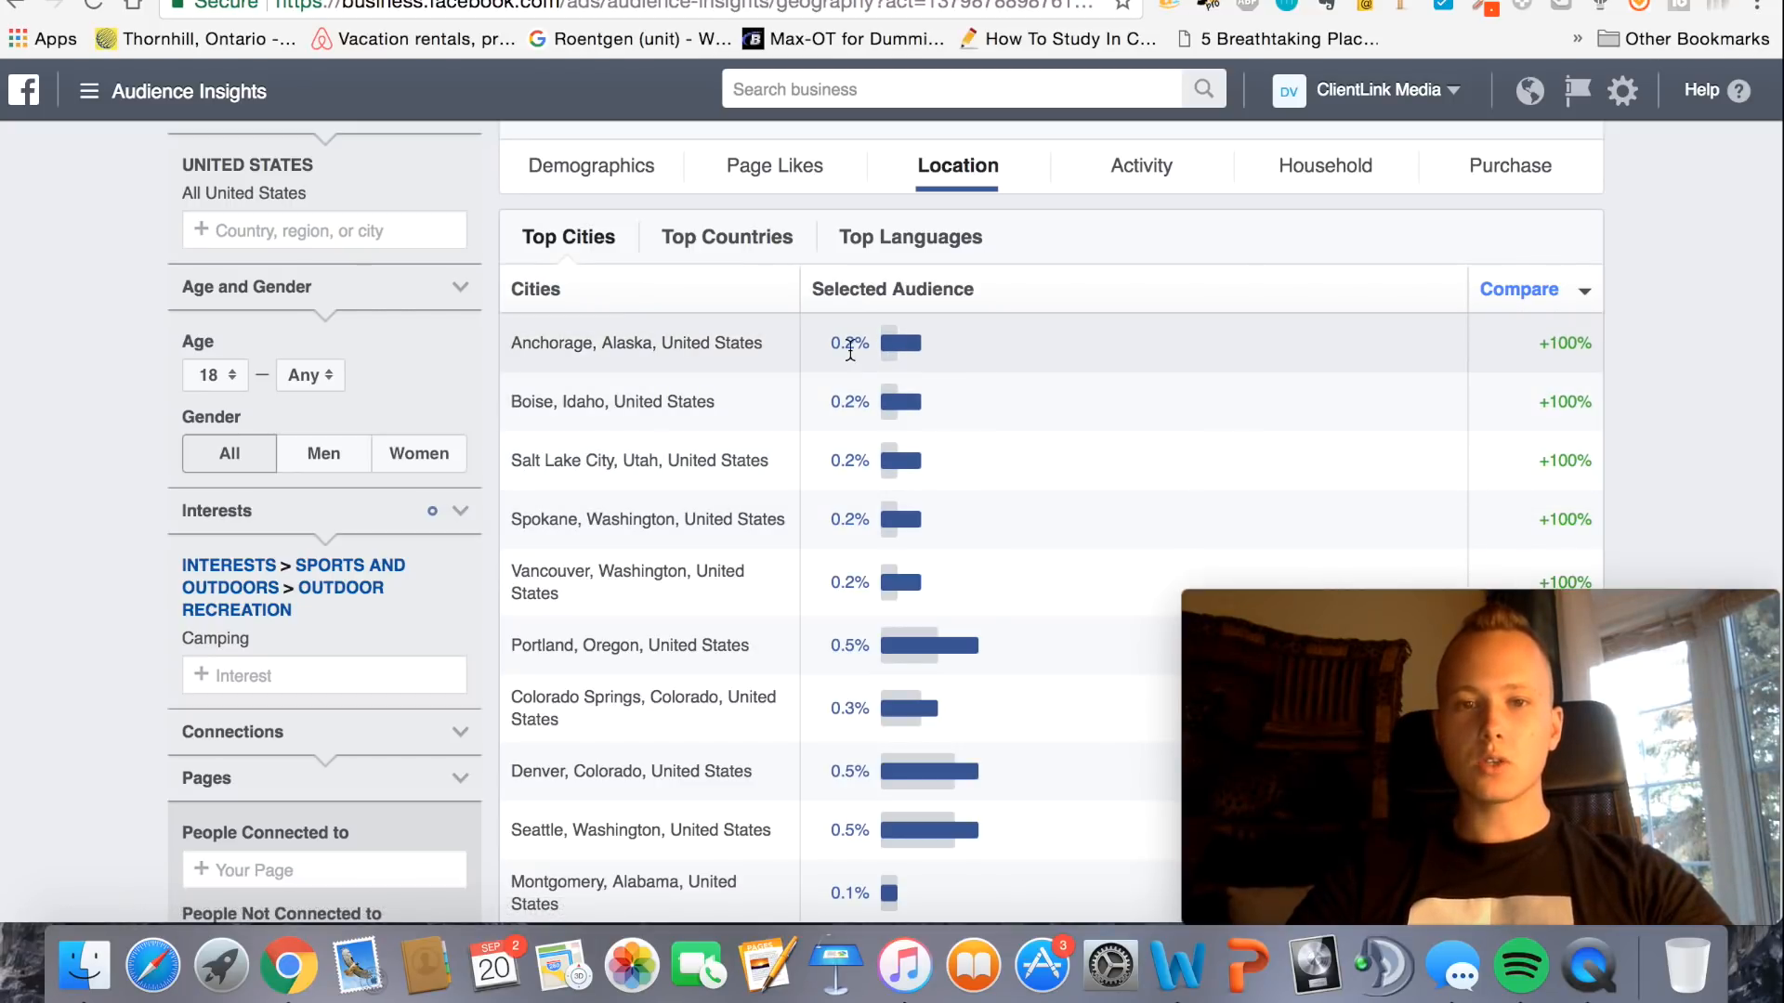
{"action": "mouse_move", "coordinate": [1557, 336]}
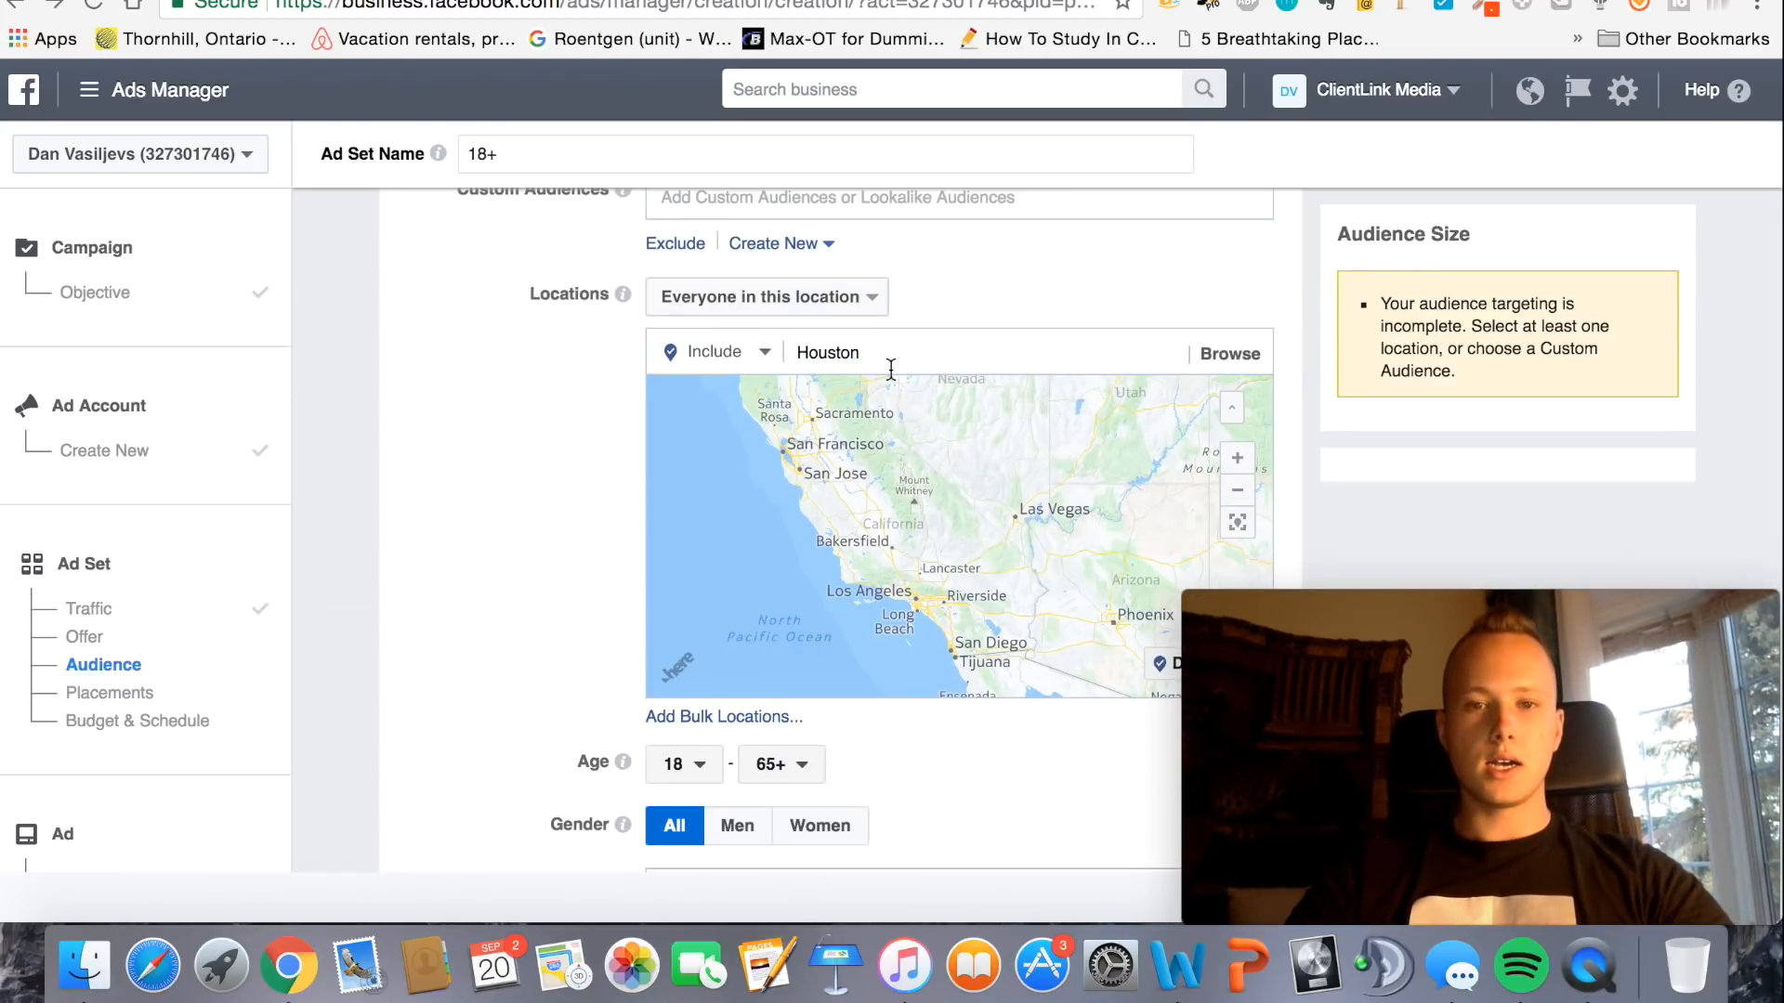
{"action": "double_click", "coordinate": [839, 359]}
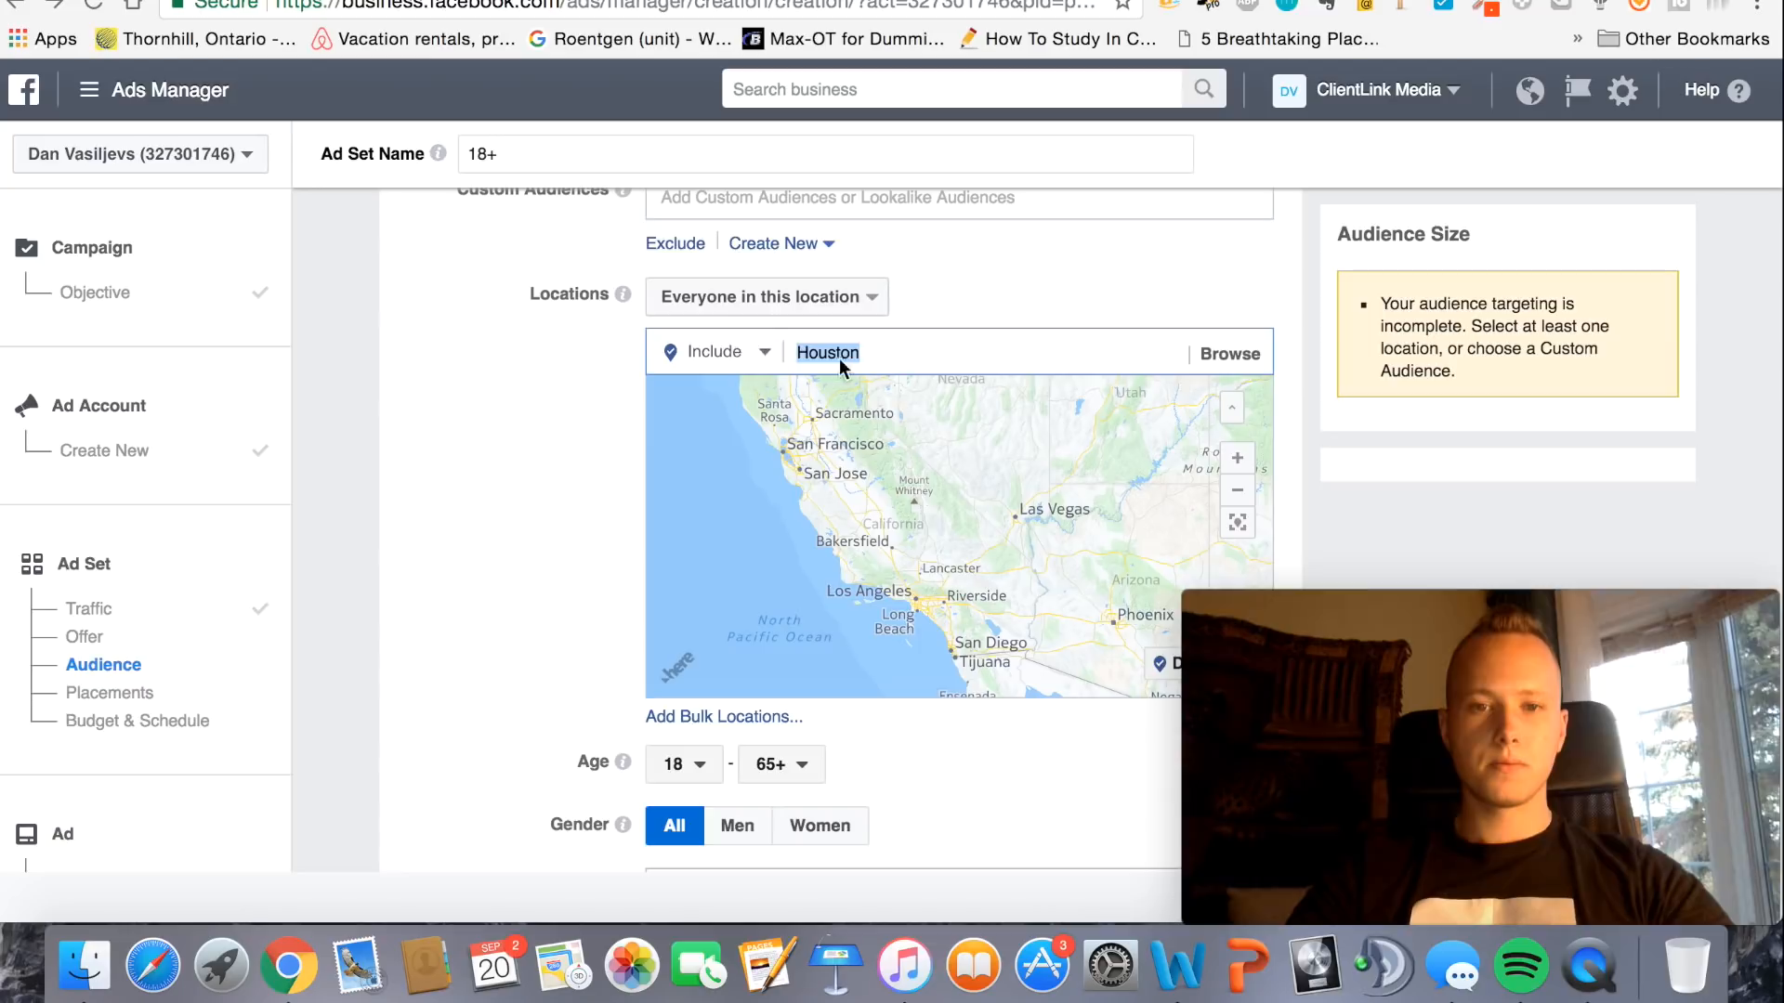
{"action": "type", "text": "Anchorage"}
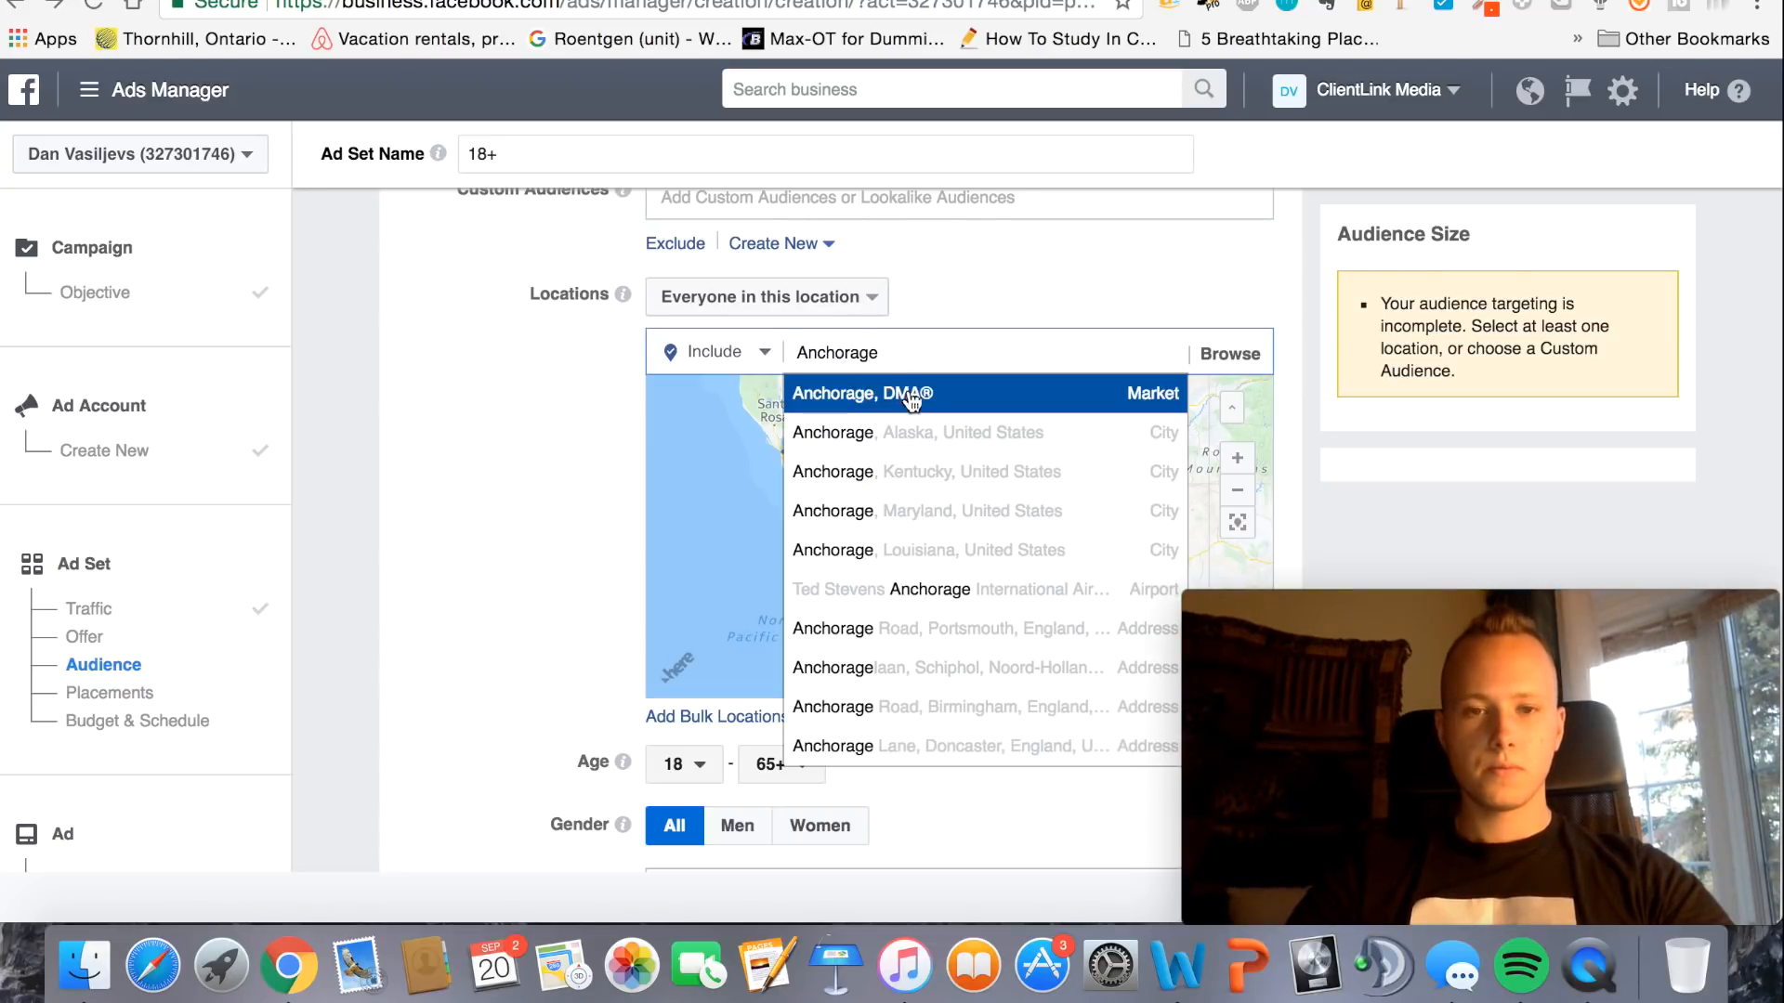
{"action": "left_click", "coordinate": [915, 407]}
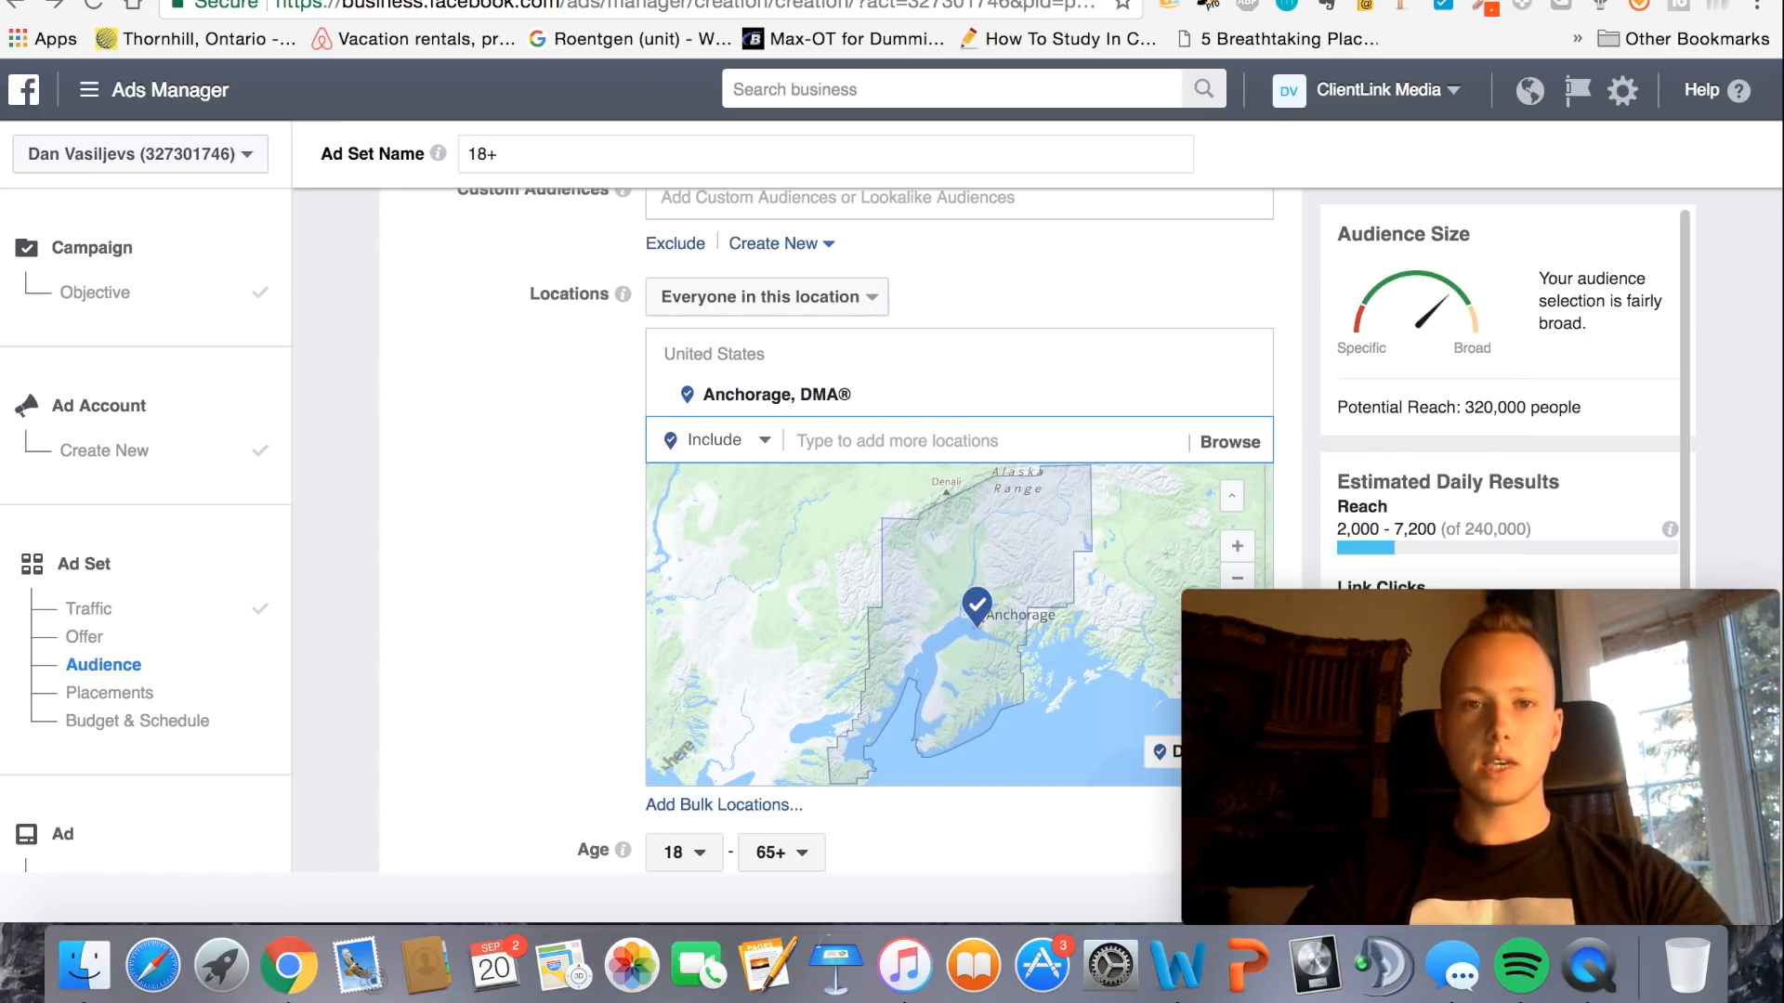
Recheck the city list in Audience Insights and add the Boise DMA market to the ad set's locations
{"action": "key", "text": "ctrl+shift+Tab"}
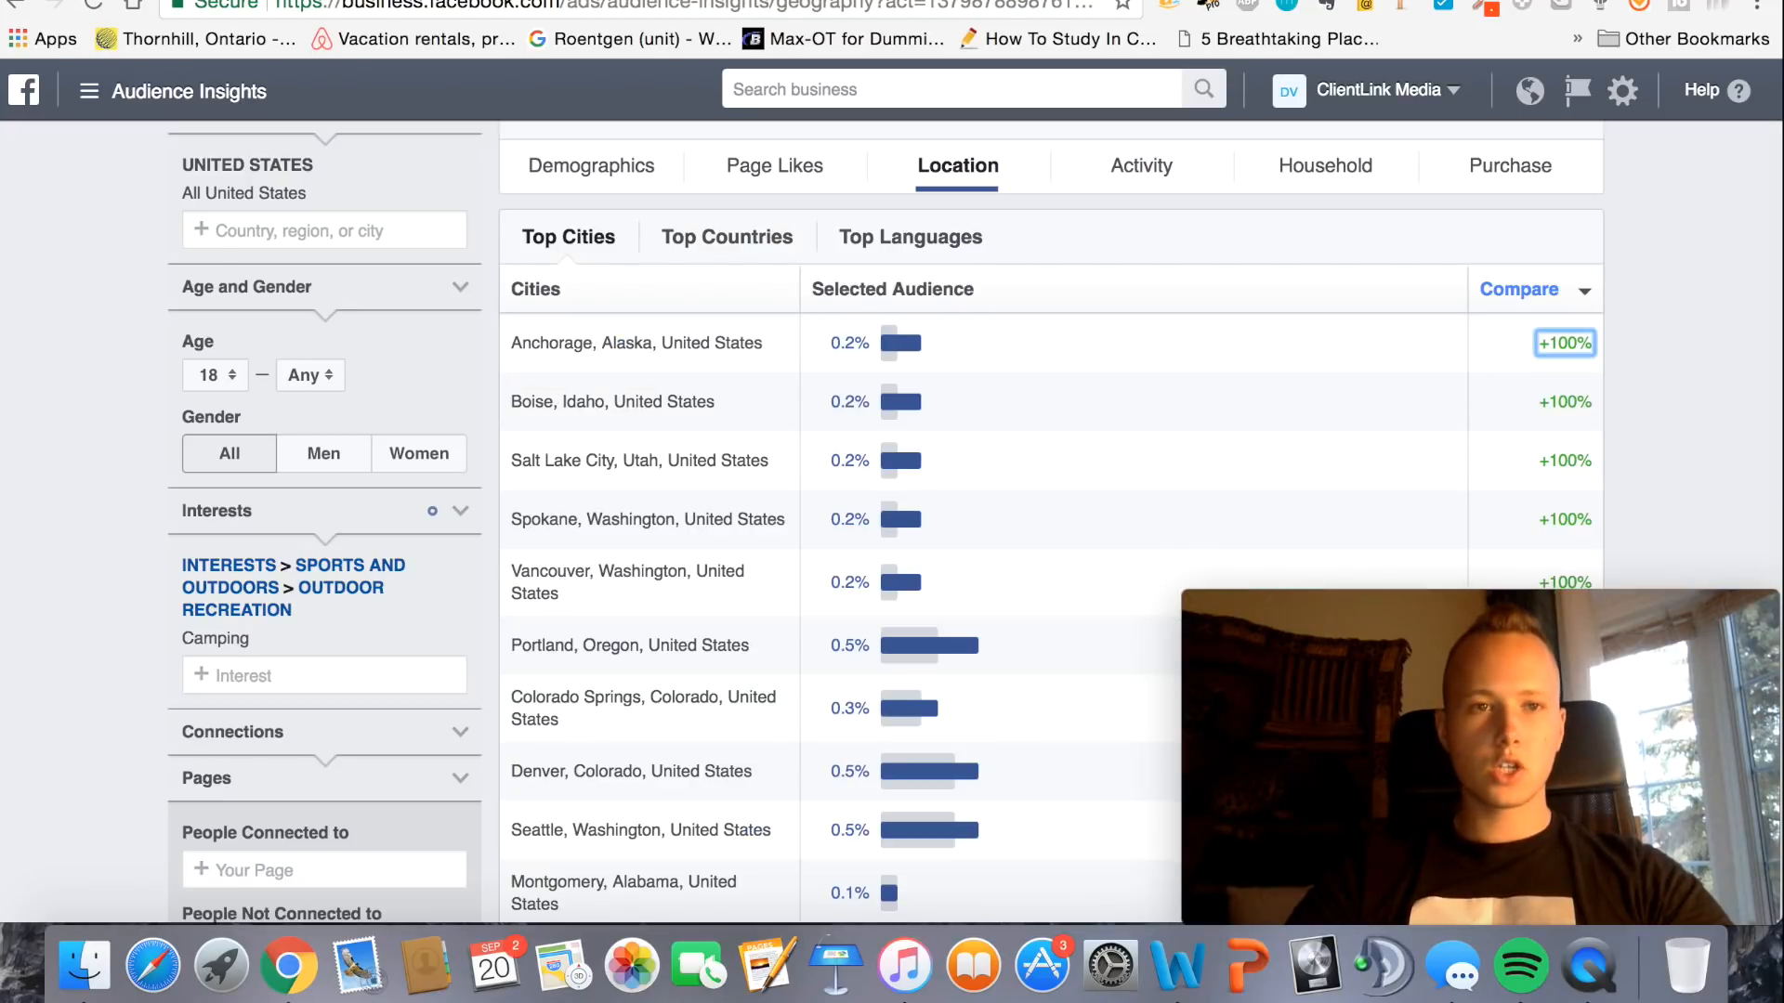
{"action": "key", "text": "ctrl+Tab"}
{"action": "type", "text": "Boise"}
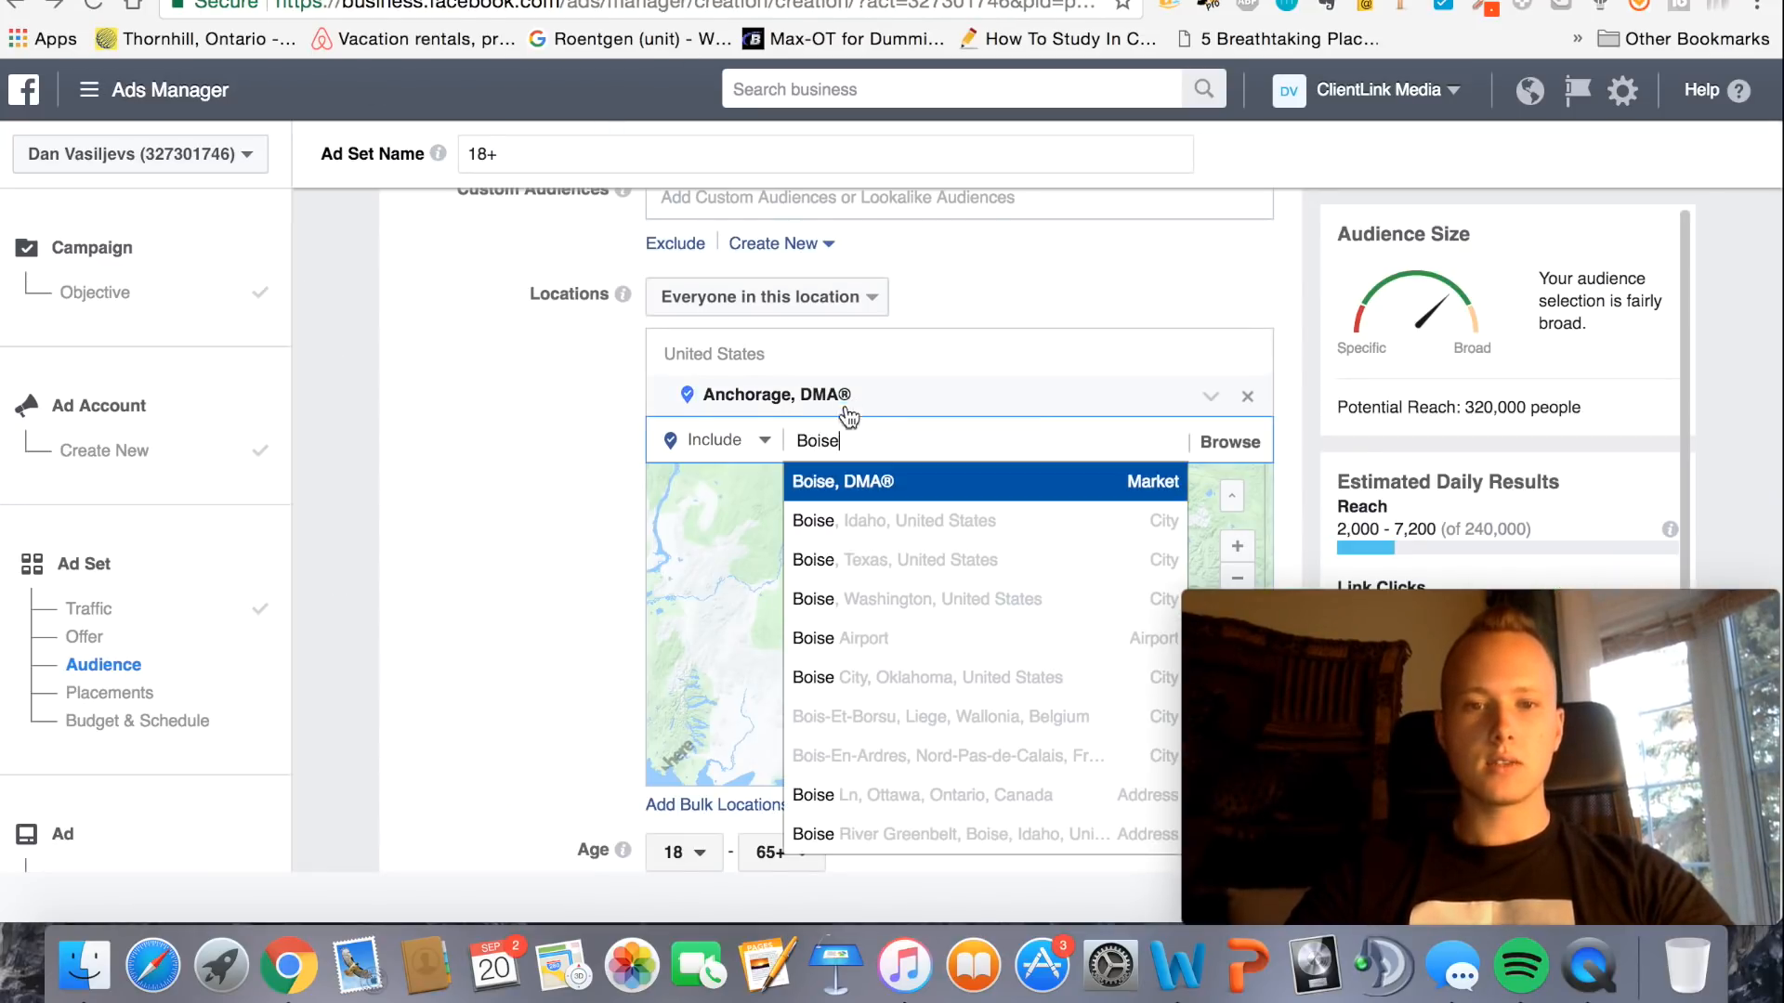
{"action": "key", "text": "Return"}
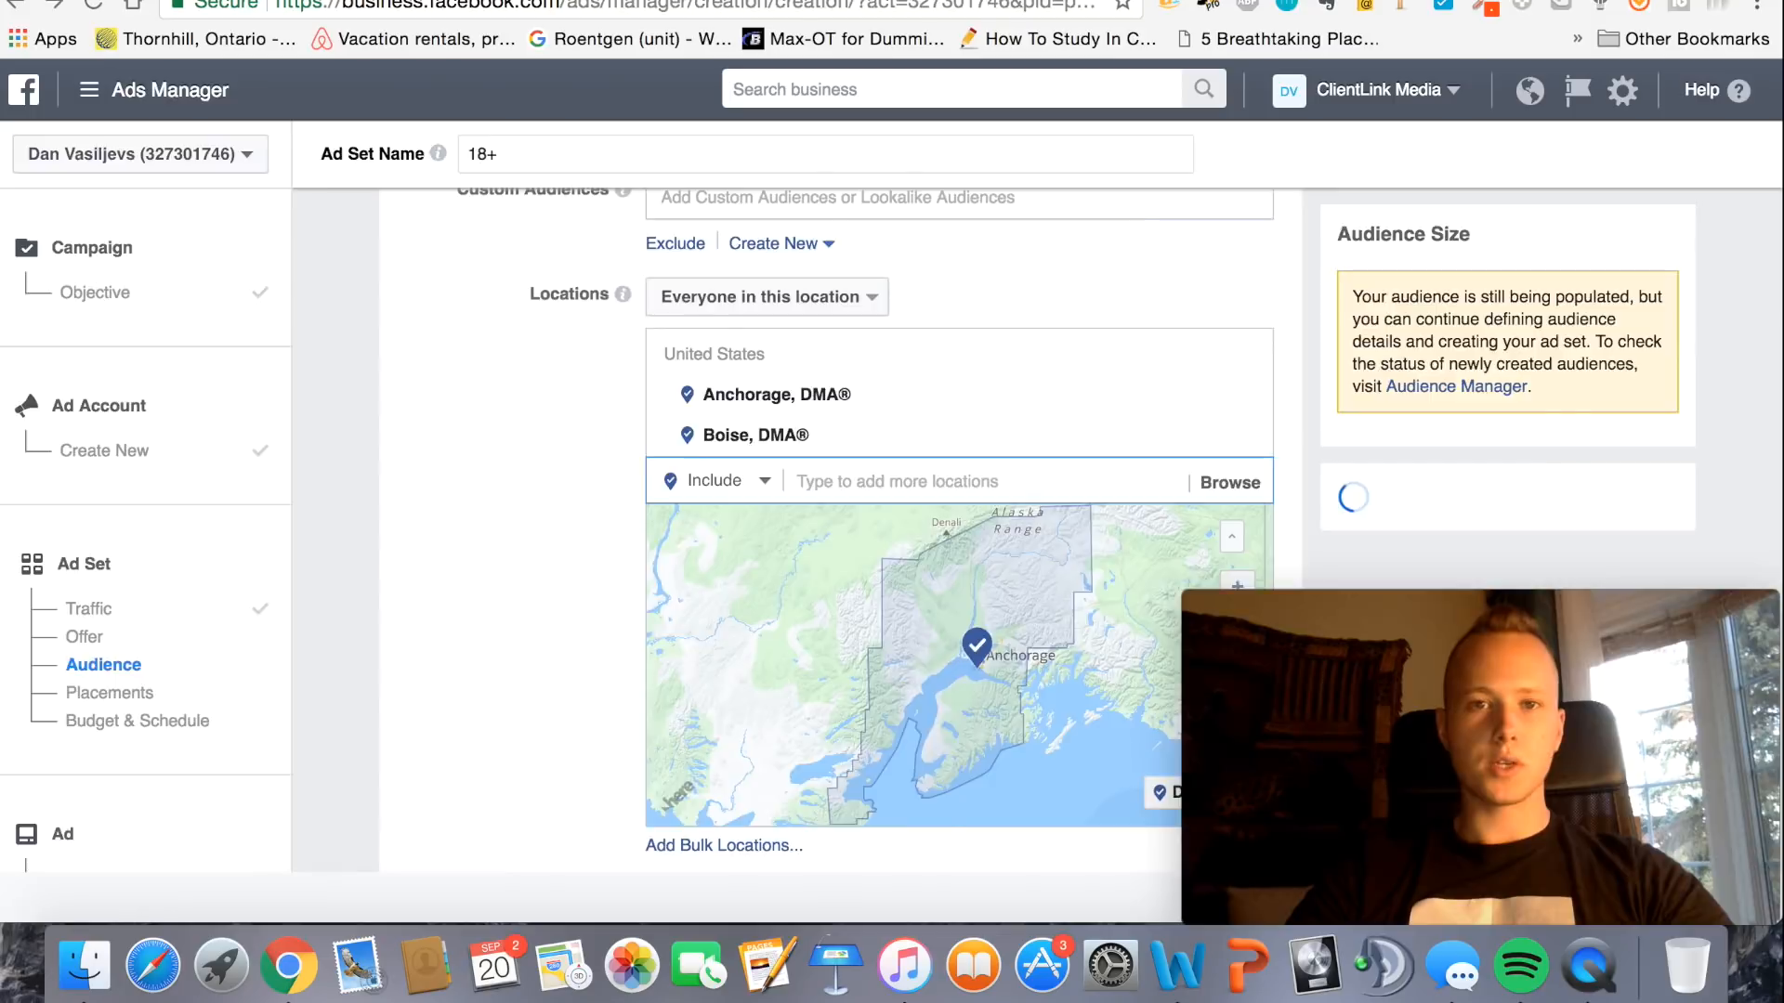
Add the Salt Lake City and Spokane DMA markets from the Audience Insights city list to the ad set's locations
{"action": "key", "text": "ctrl+shift+Tab"}
{"action": "key", "text": "ctrl+Tab"}
{"action": "type", "text": "Sa"}
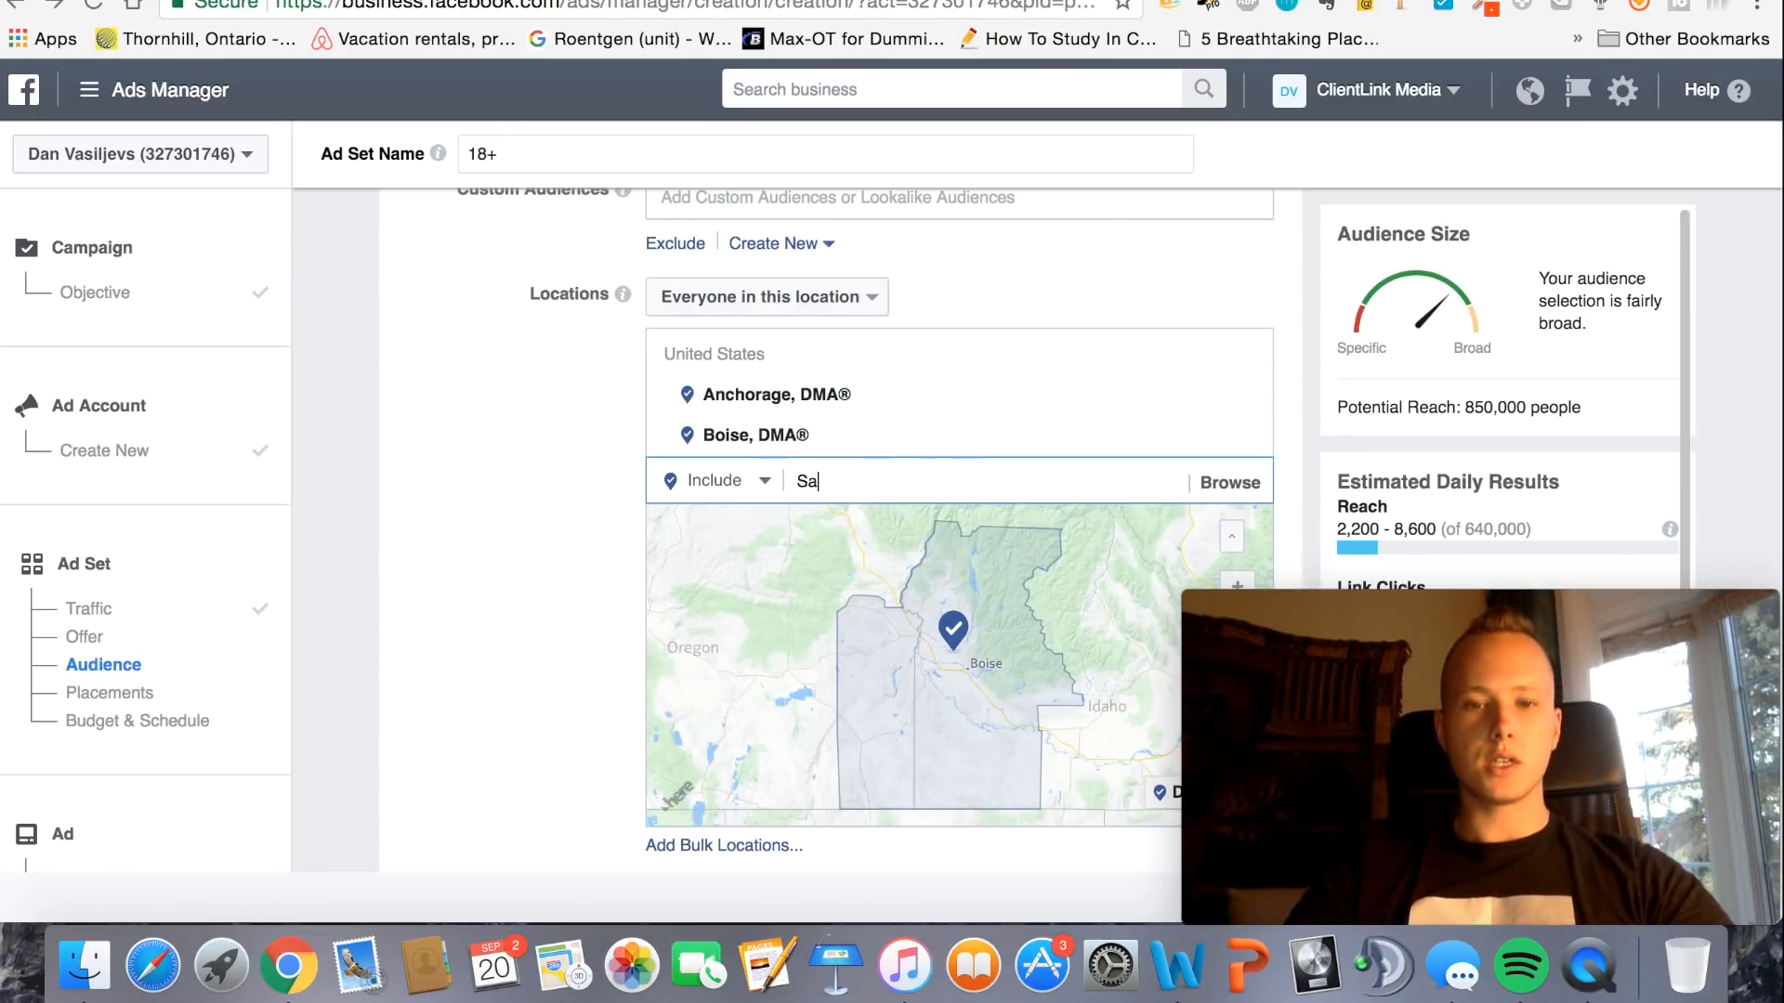
{"action": "type", "text": "lt Lake"}
{"action": "key", "text": "Down"}
{"action": "type", "text": "City"}
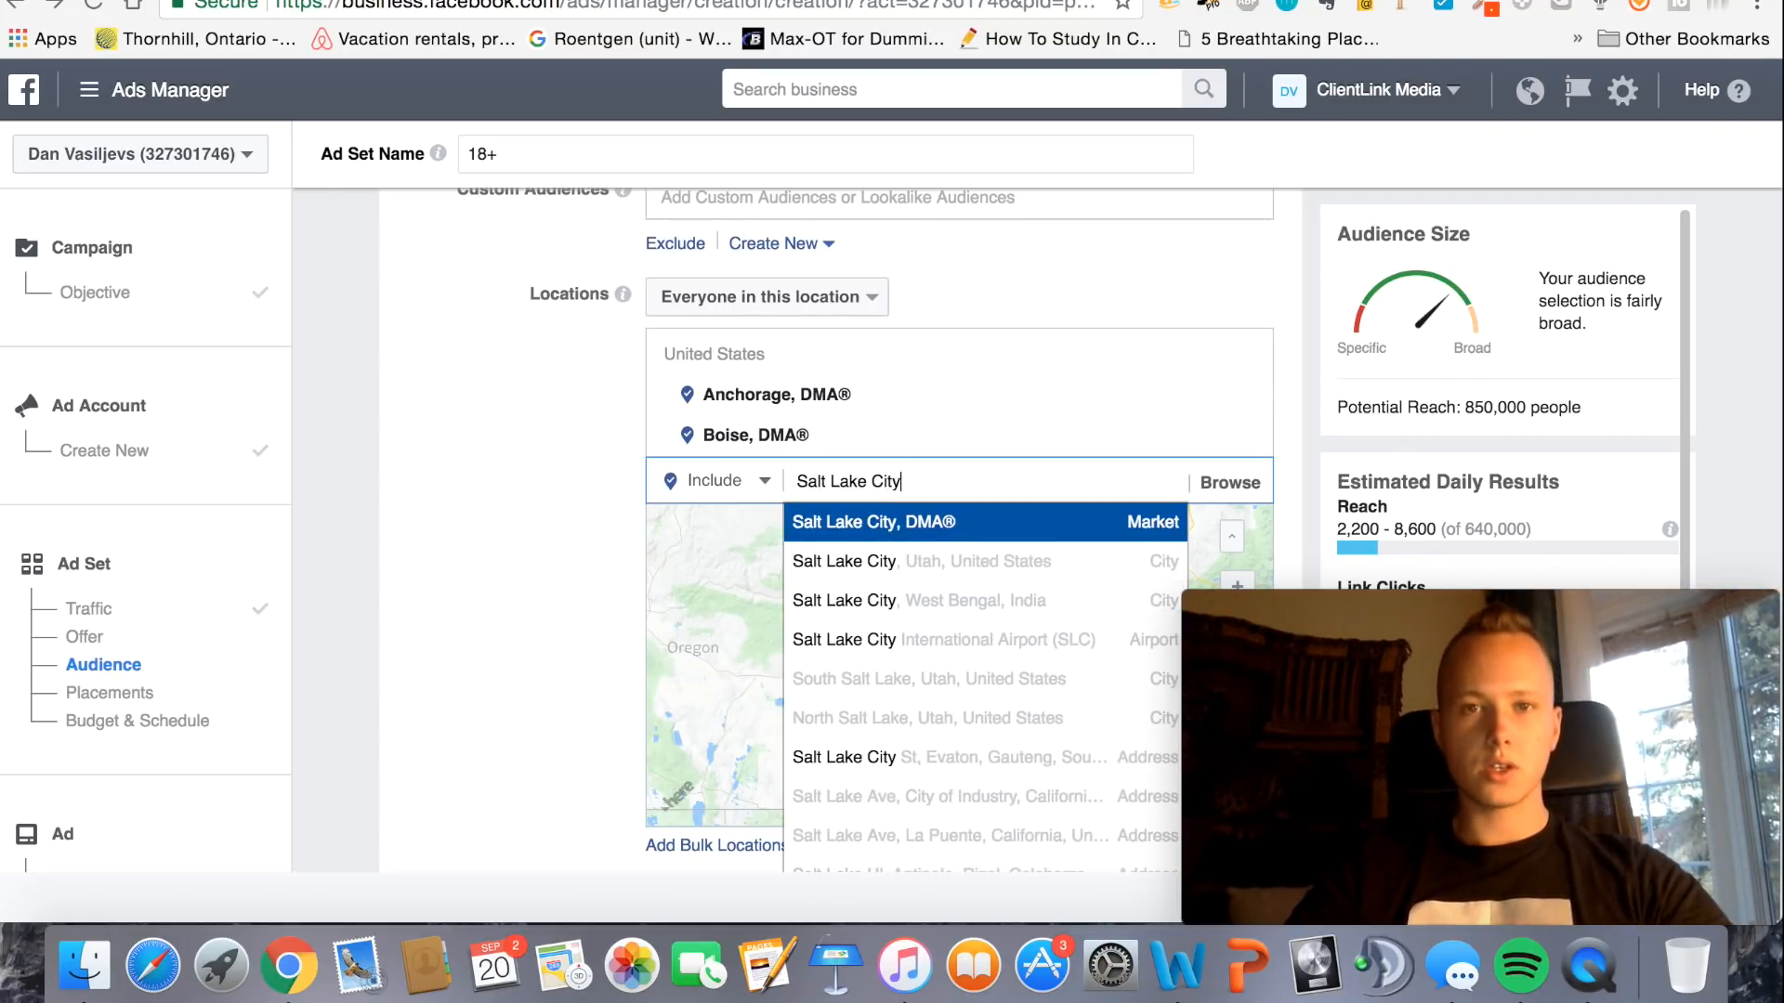
{"action": "key", "text": "Return"}
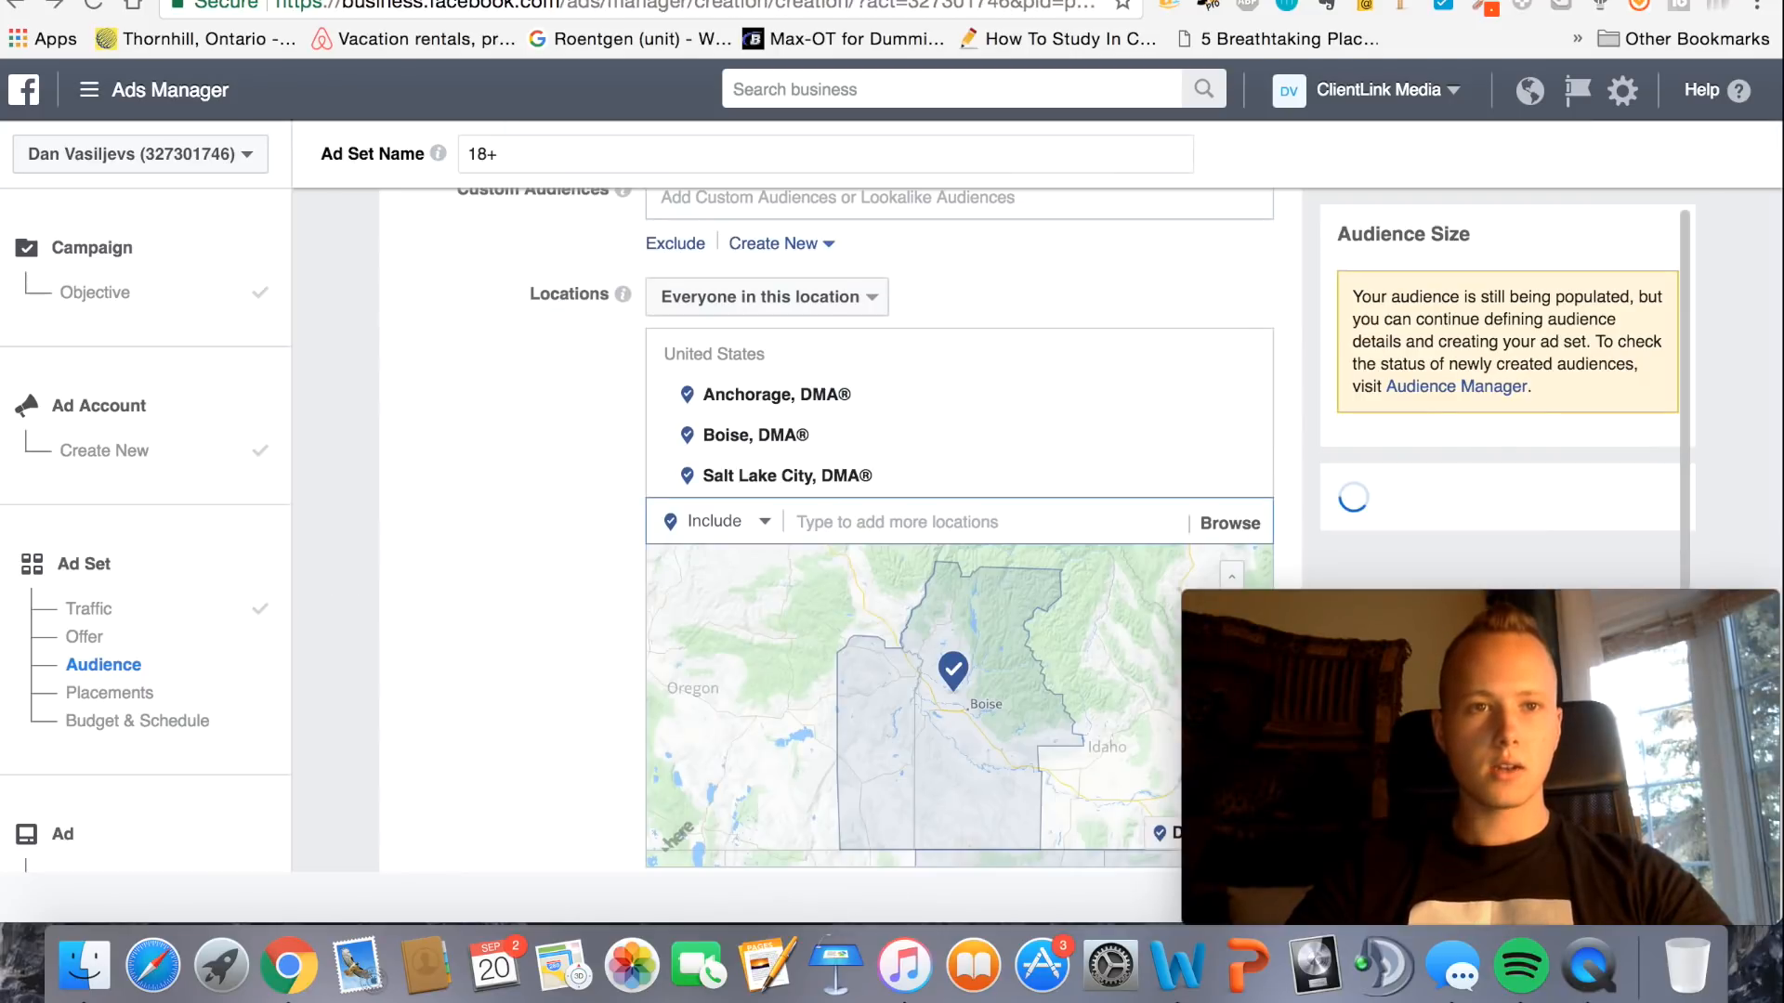
{"action": "type", "text": "Spokane"}
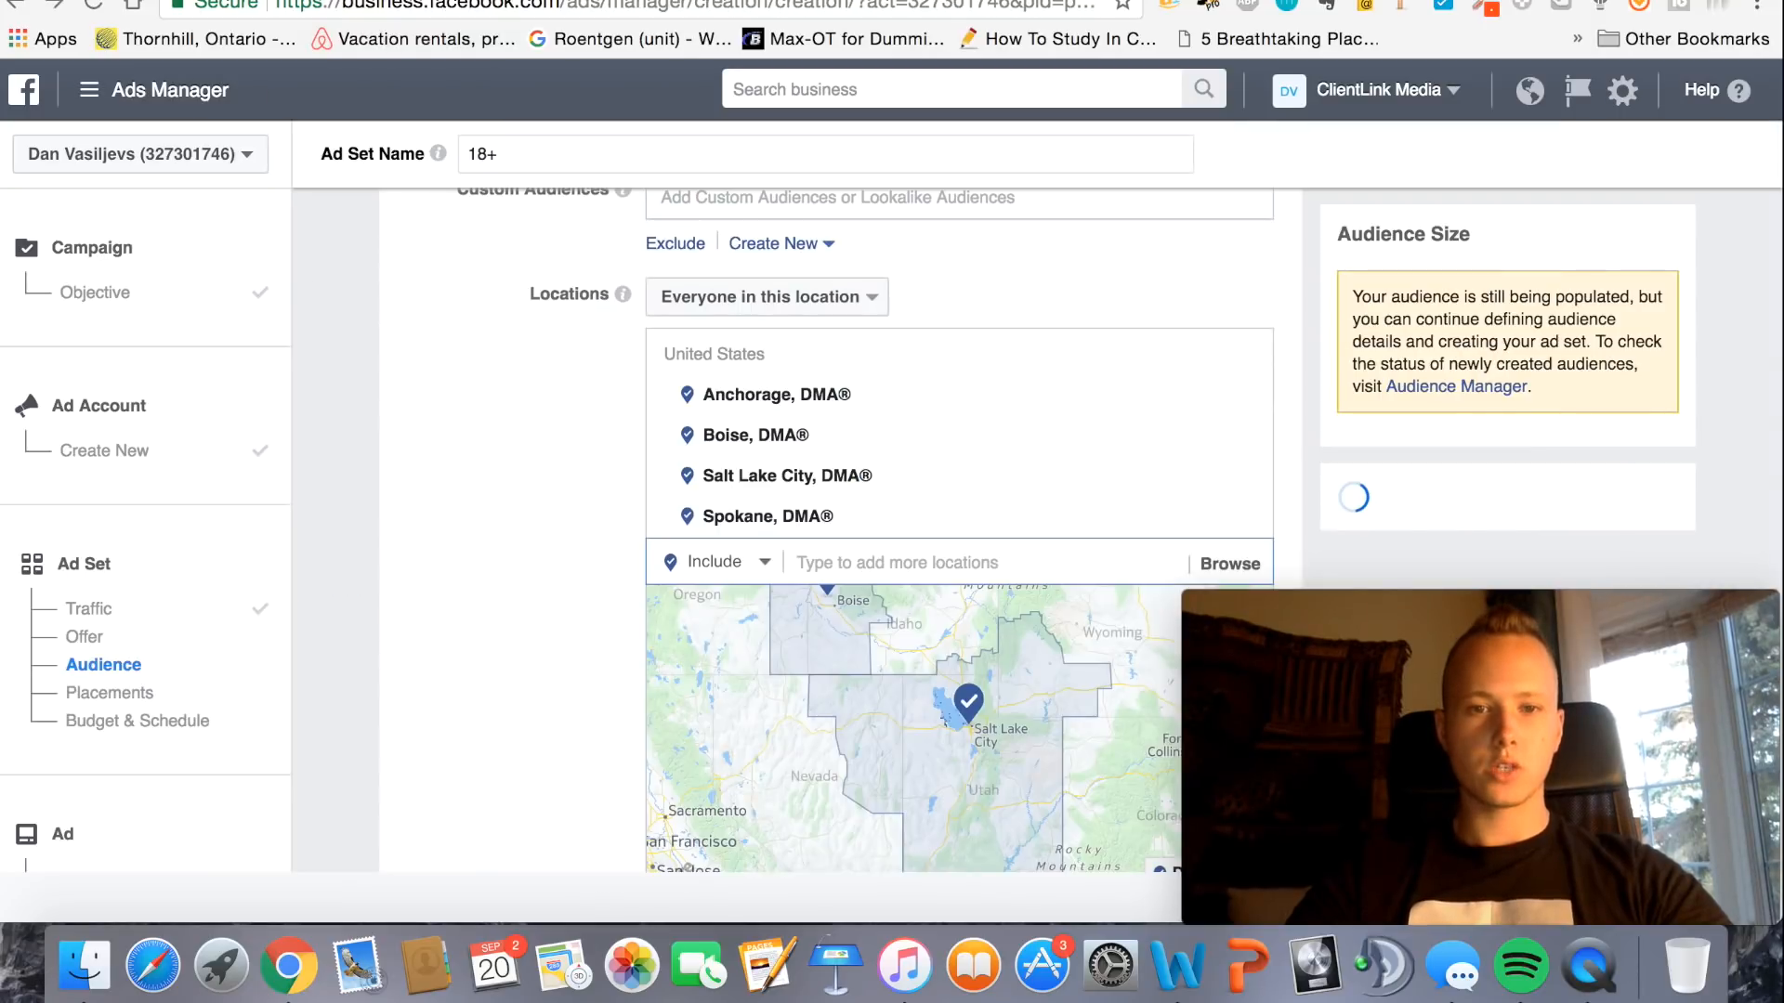
Look up Vancouver, Washington as a location, but replace it with the Portland, OR DMA market
{"action": "type", "text": "Vancouver"}
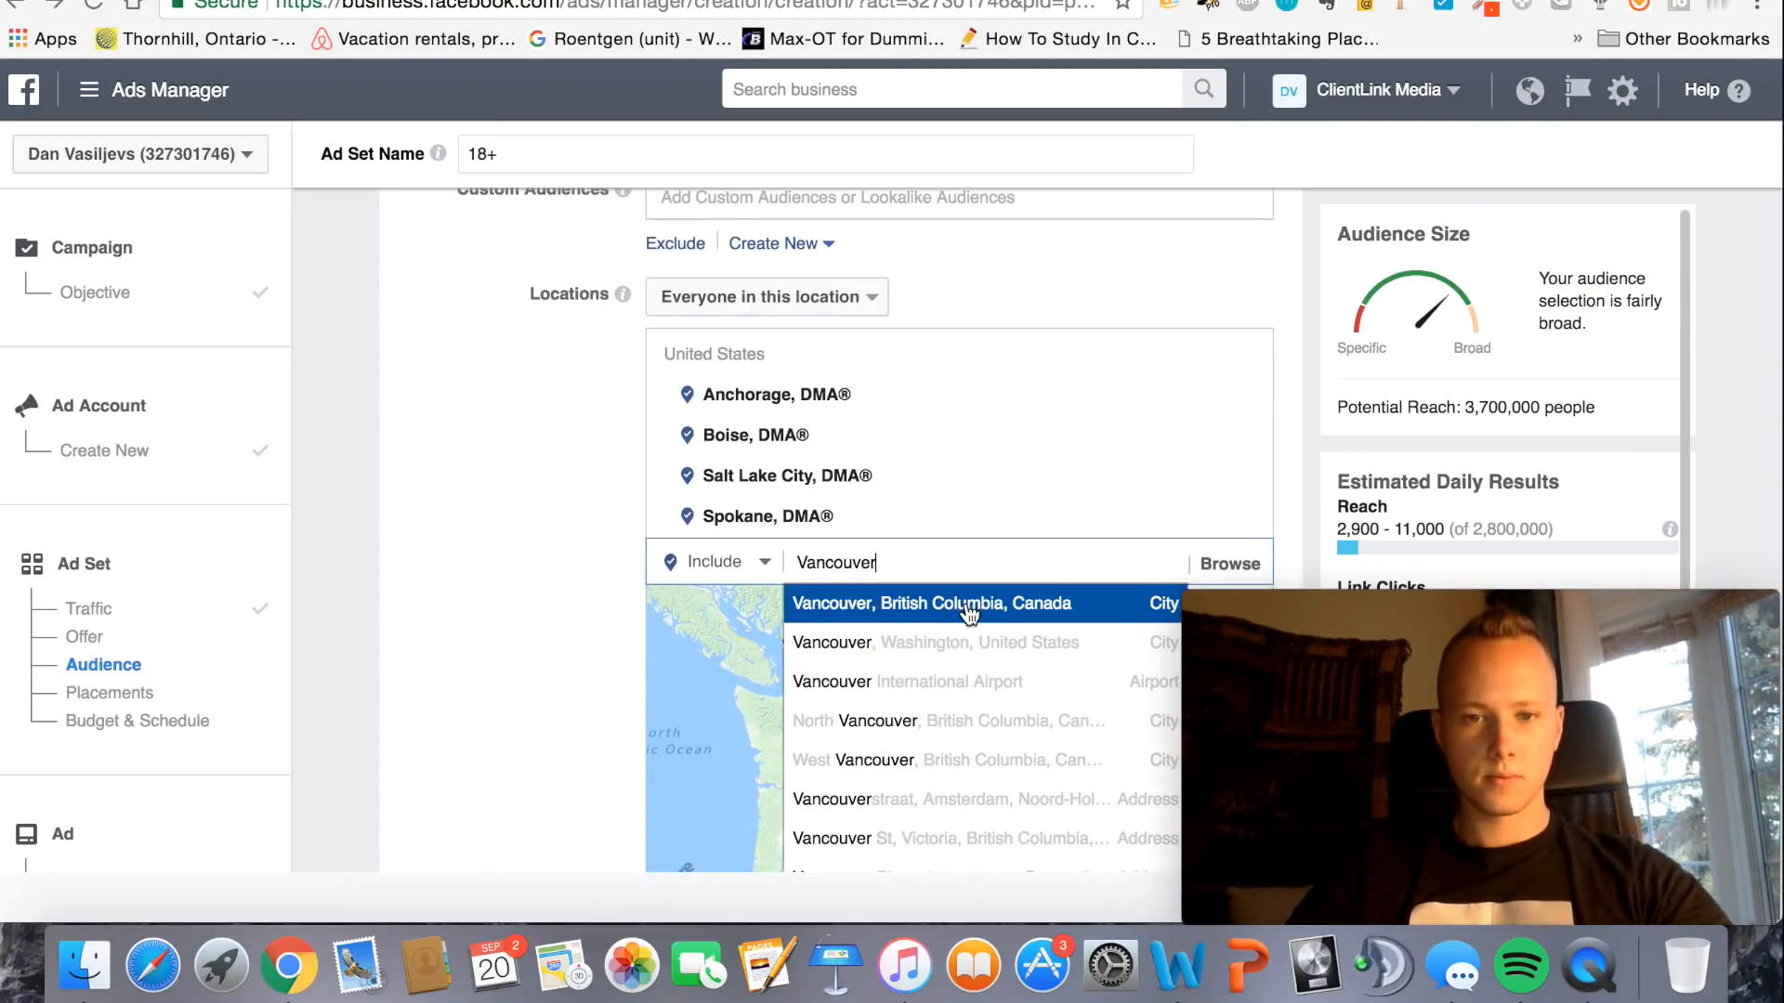
{"action": "type", "text": ", Washington"}
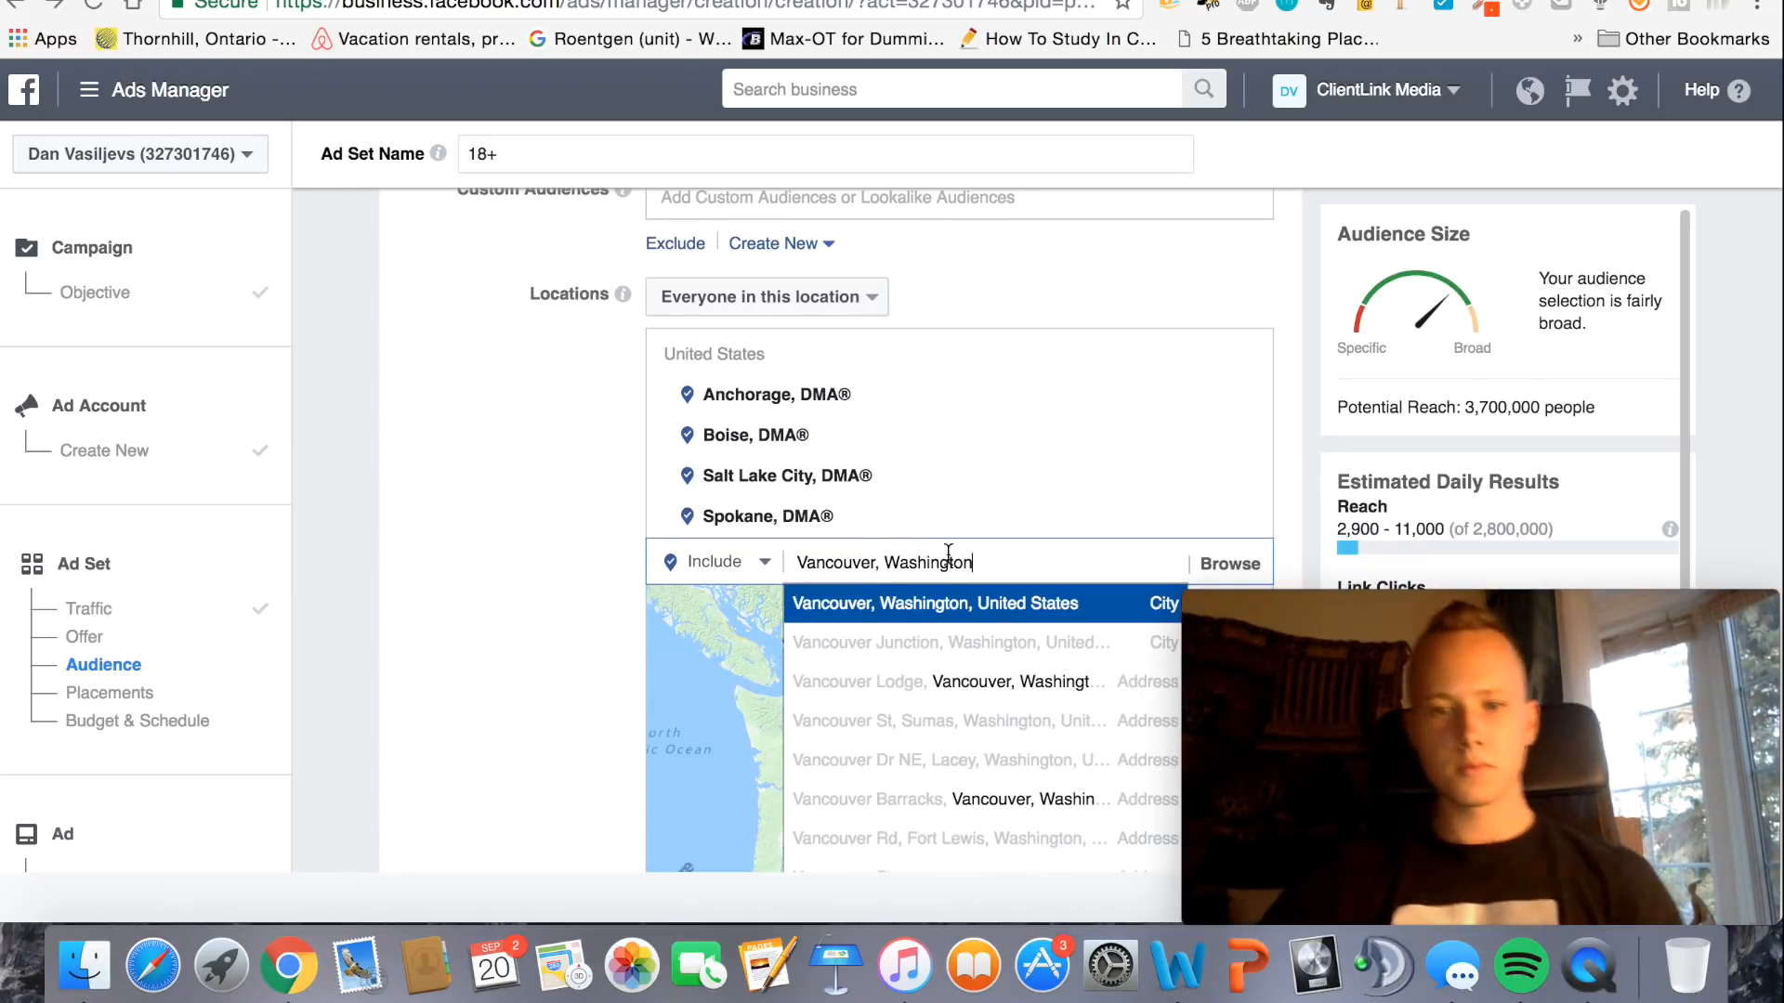
{"action": "key", "text": "super+a"}
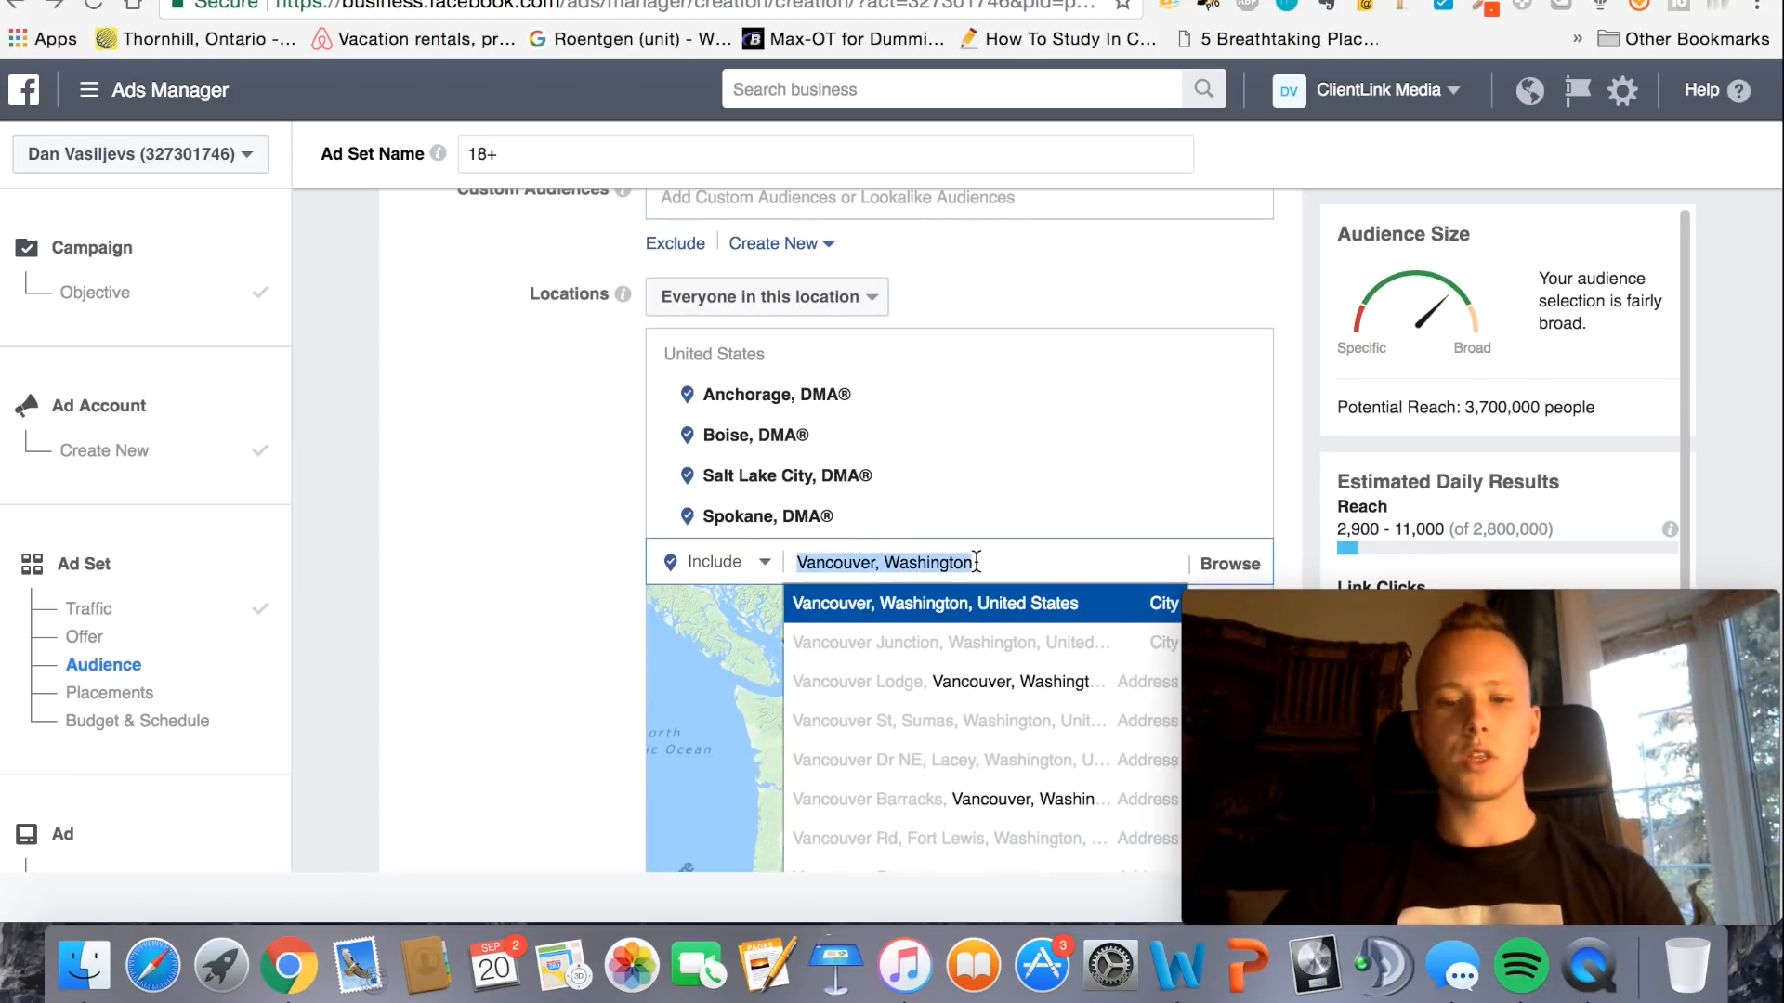
{"action": "type", "text": "Portland"}
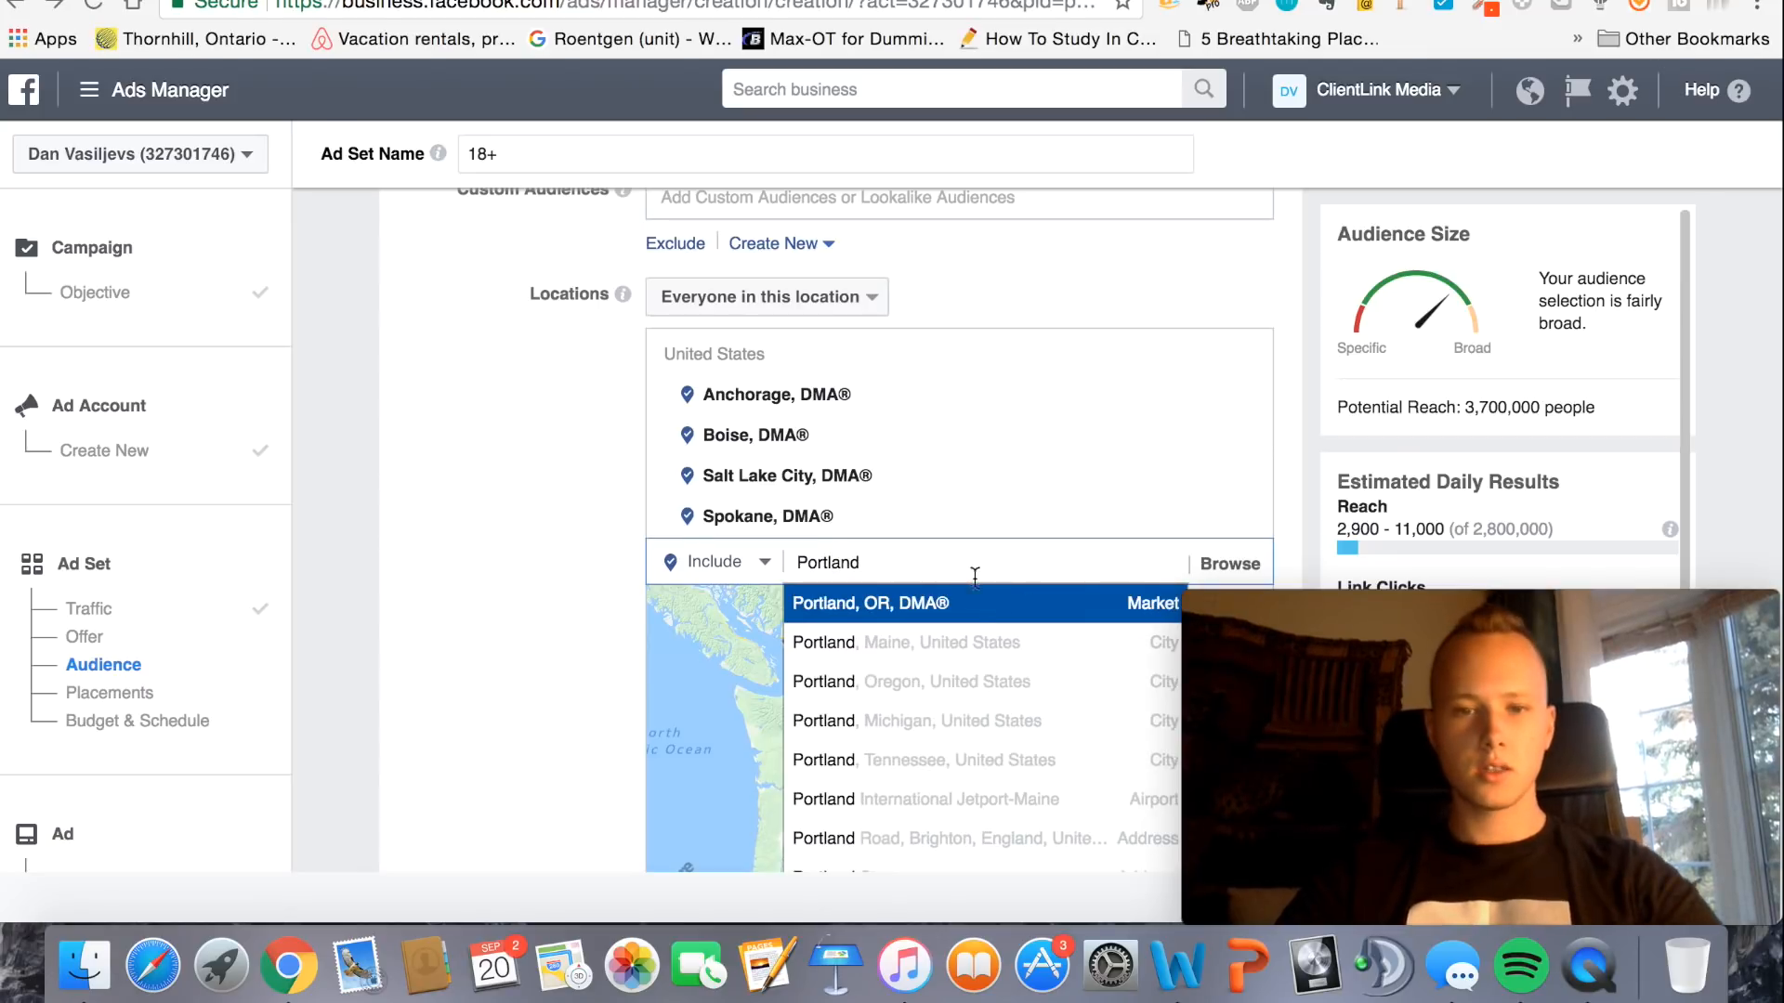
{"action": "left_click", "coordinate": [963, 619]}
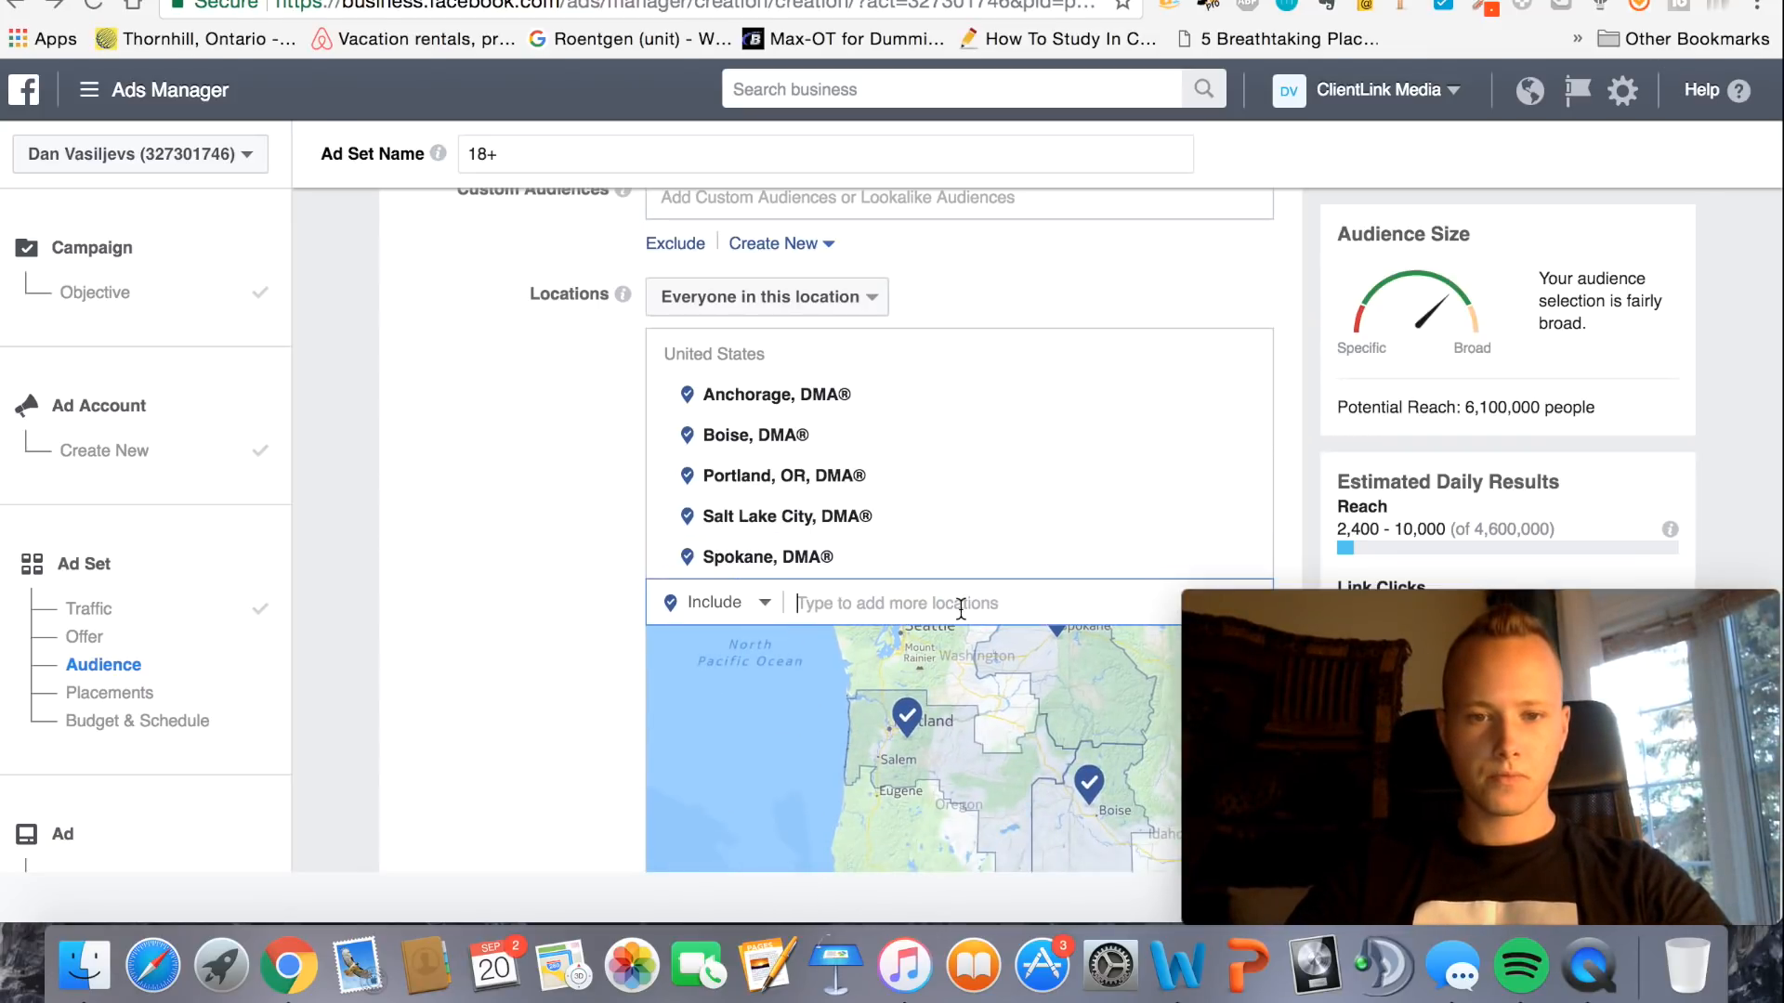
Check the remaining top cities in Audience Insights and look up Colorado Springs among the available ad set locations
{"action": "left_click", "coordinate": [849, 2]}
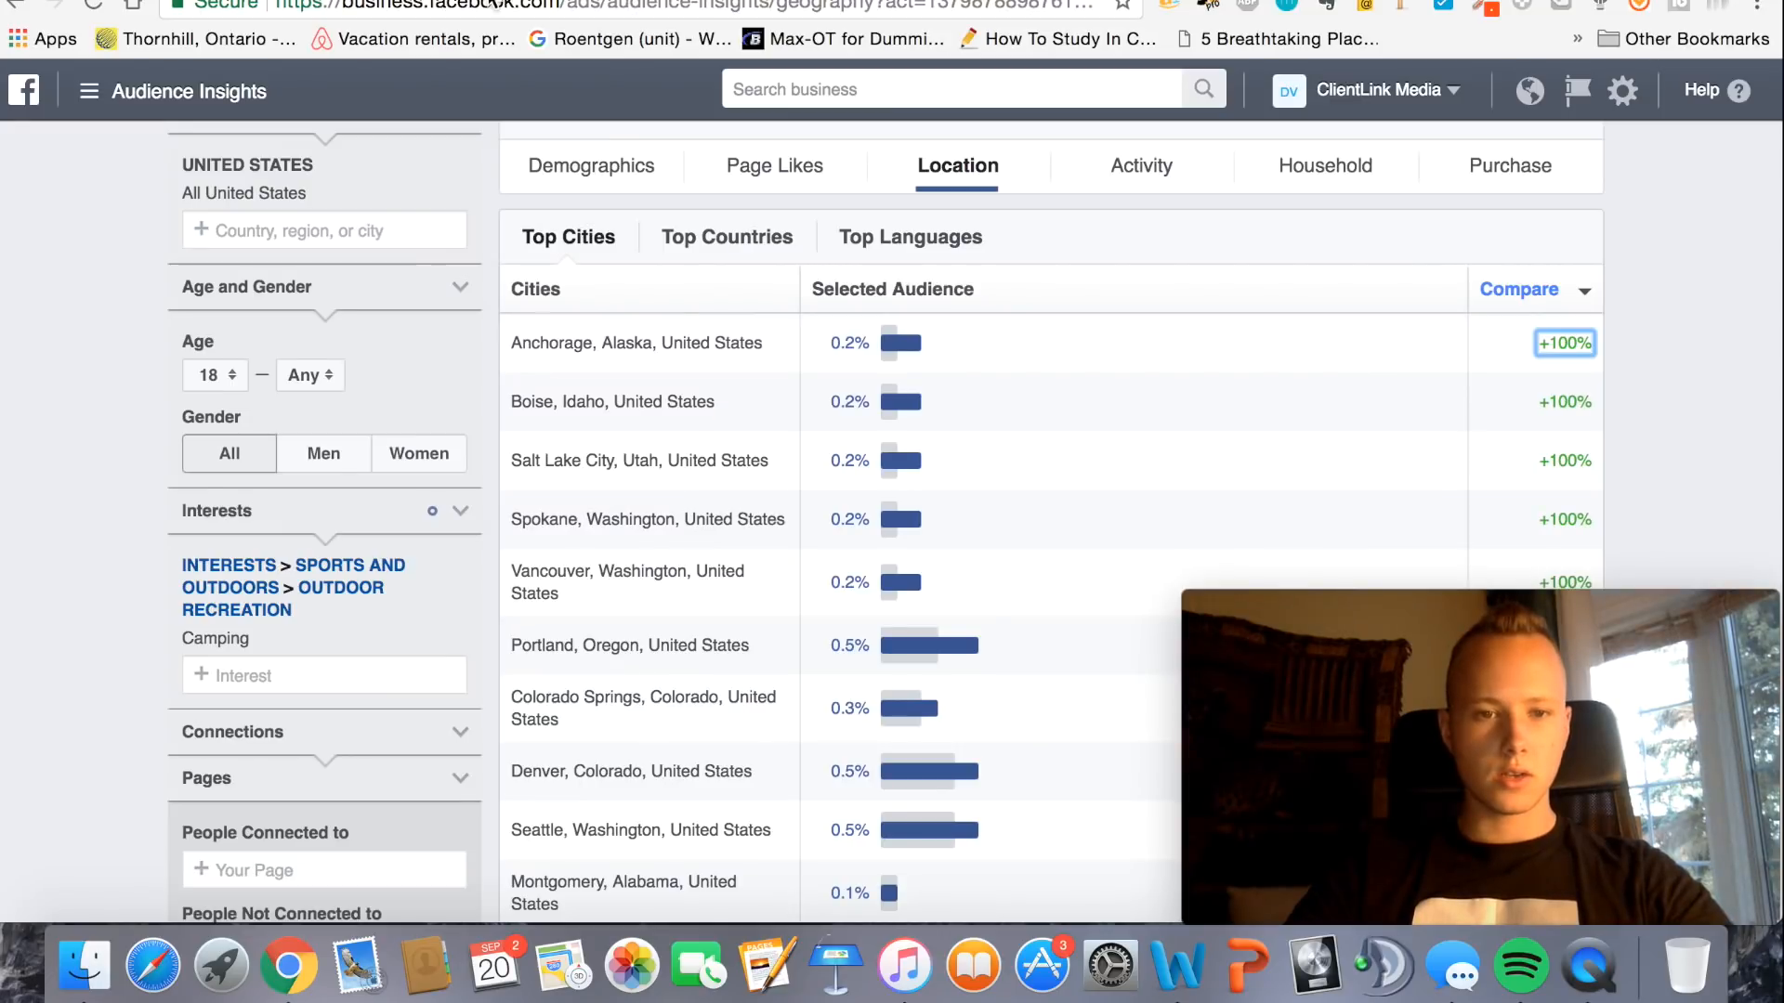
{"action": "scroll", "coordinate": [1142, 647], "scroll_direction": "down", "scroll_amount": 2}
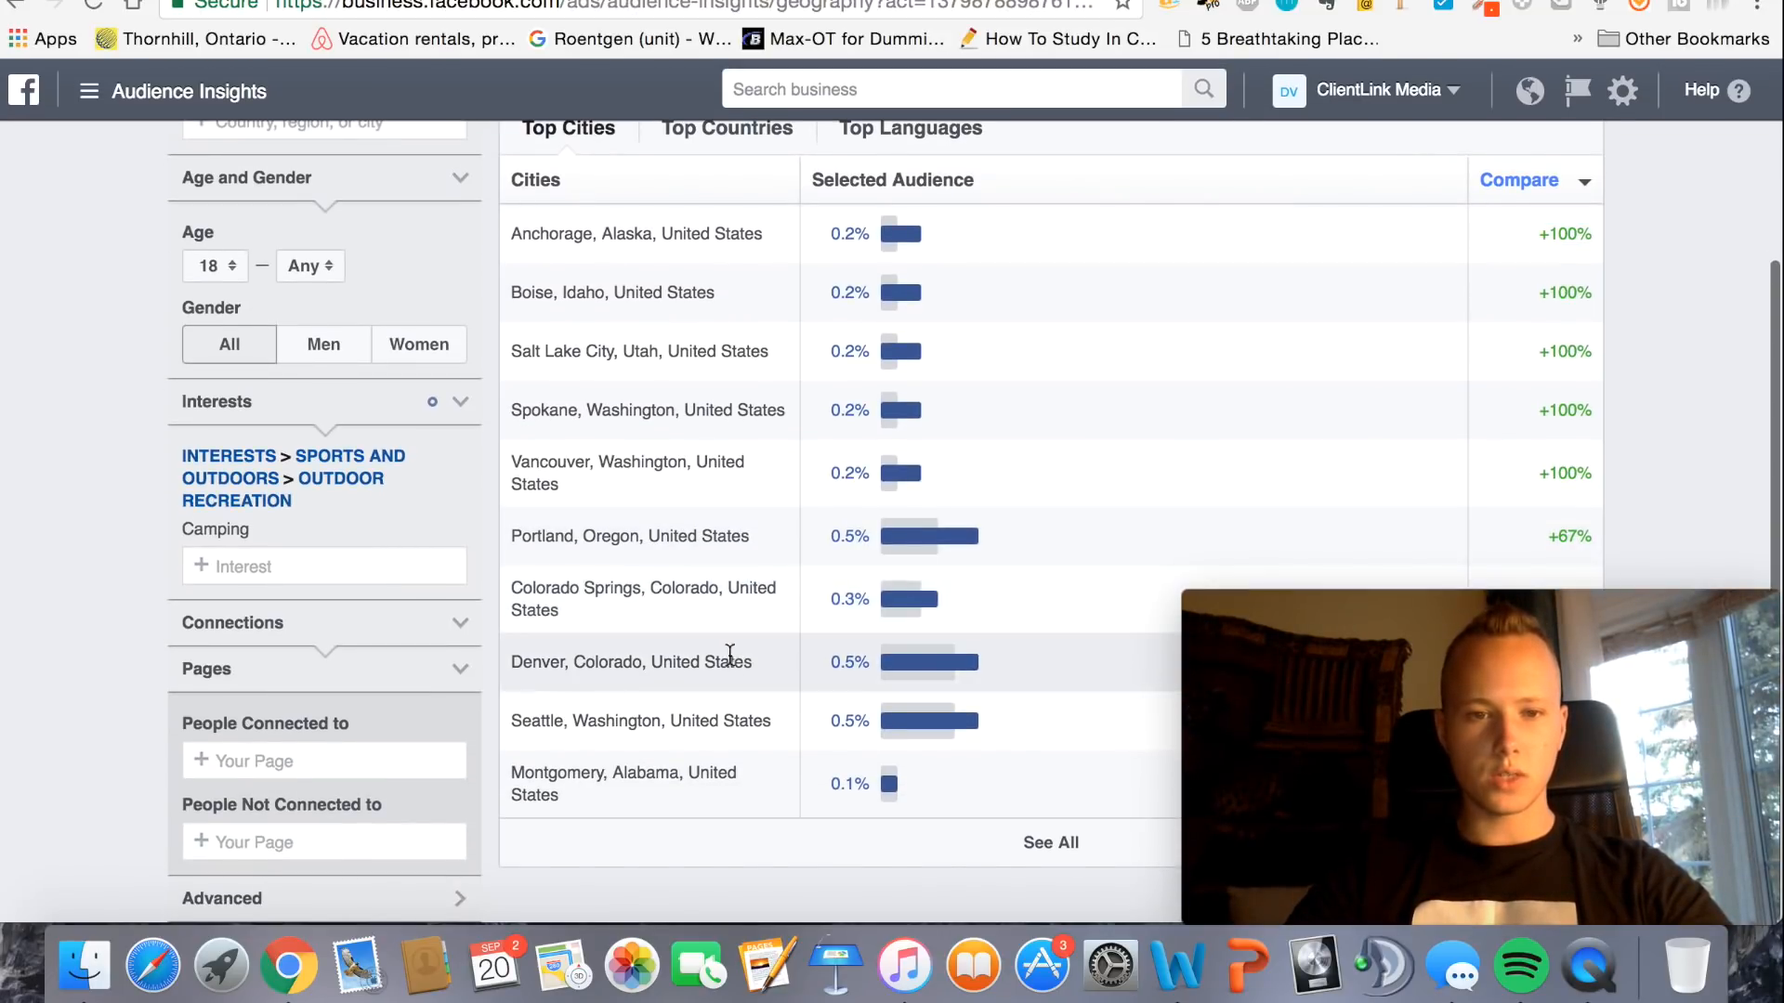
{"action": "left_click", "coordinate": [284, 2]}
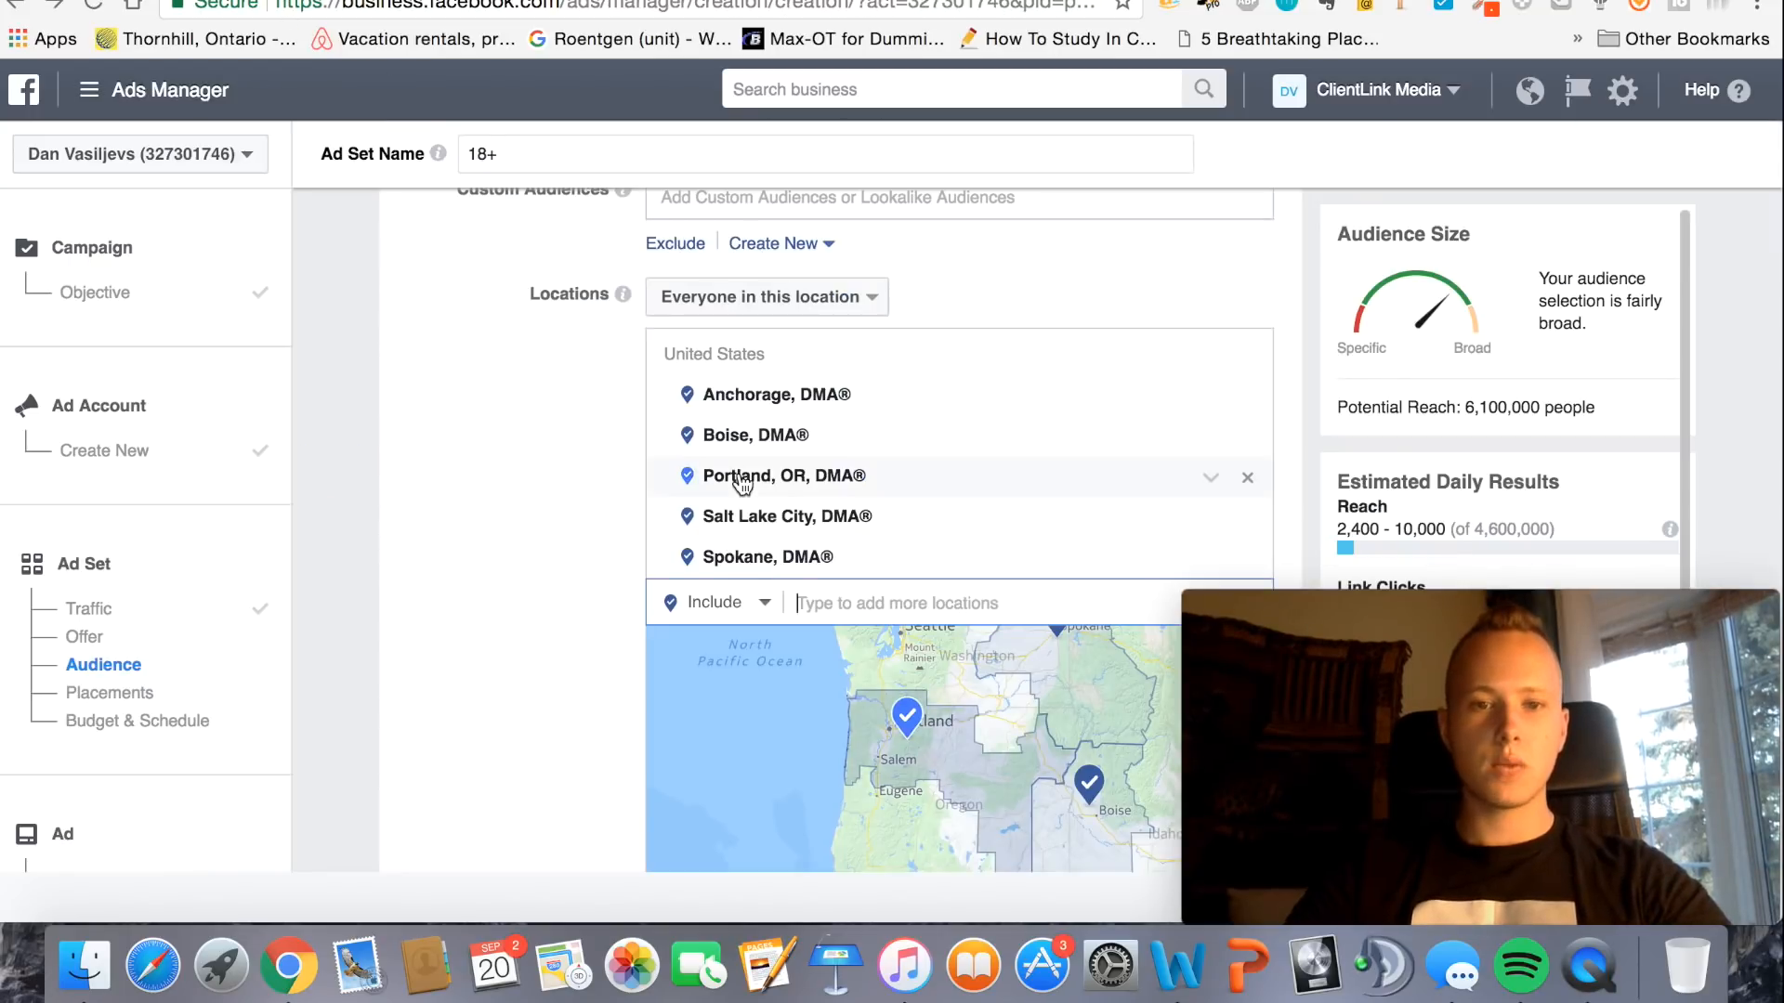
{"action": "type", "text": "Colorado"}
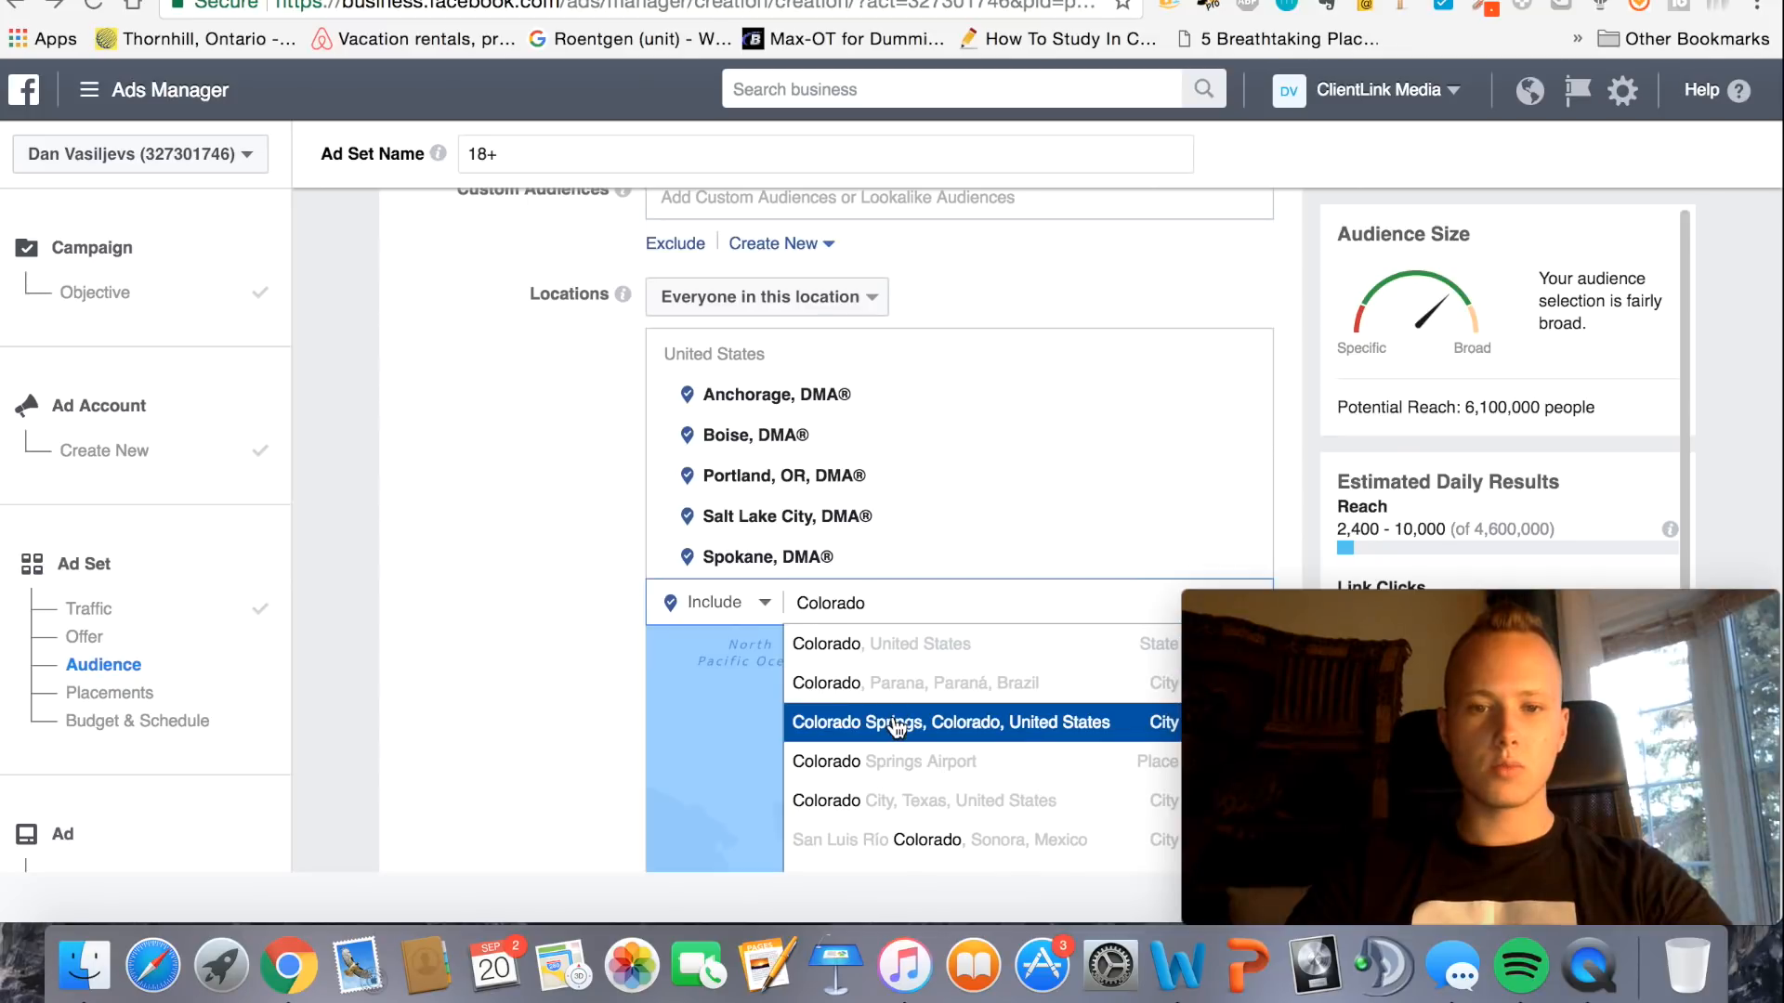
{"action": "type", "text": " Springs"}
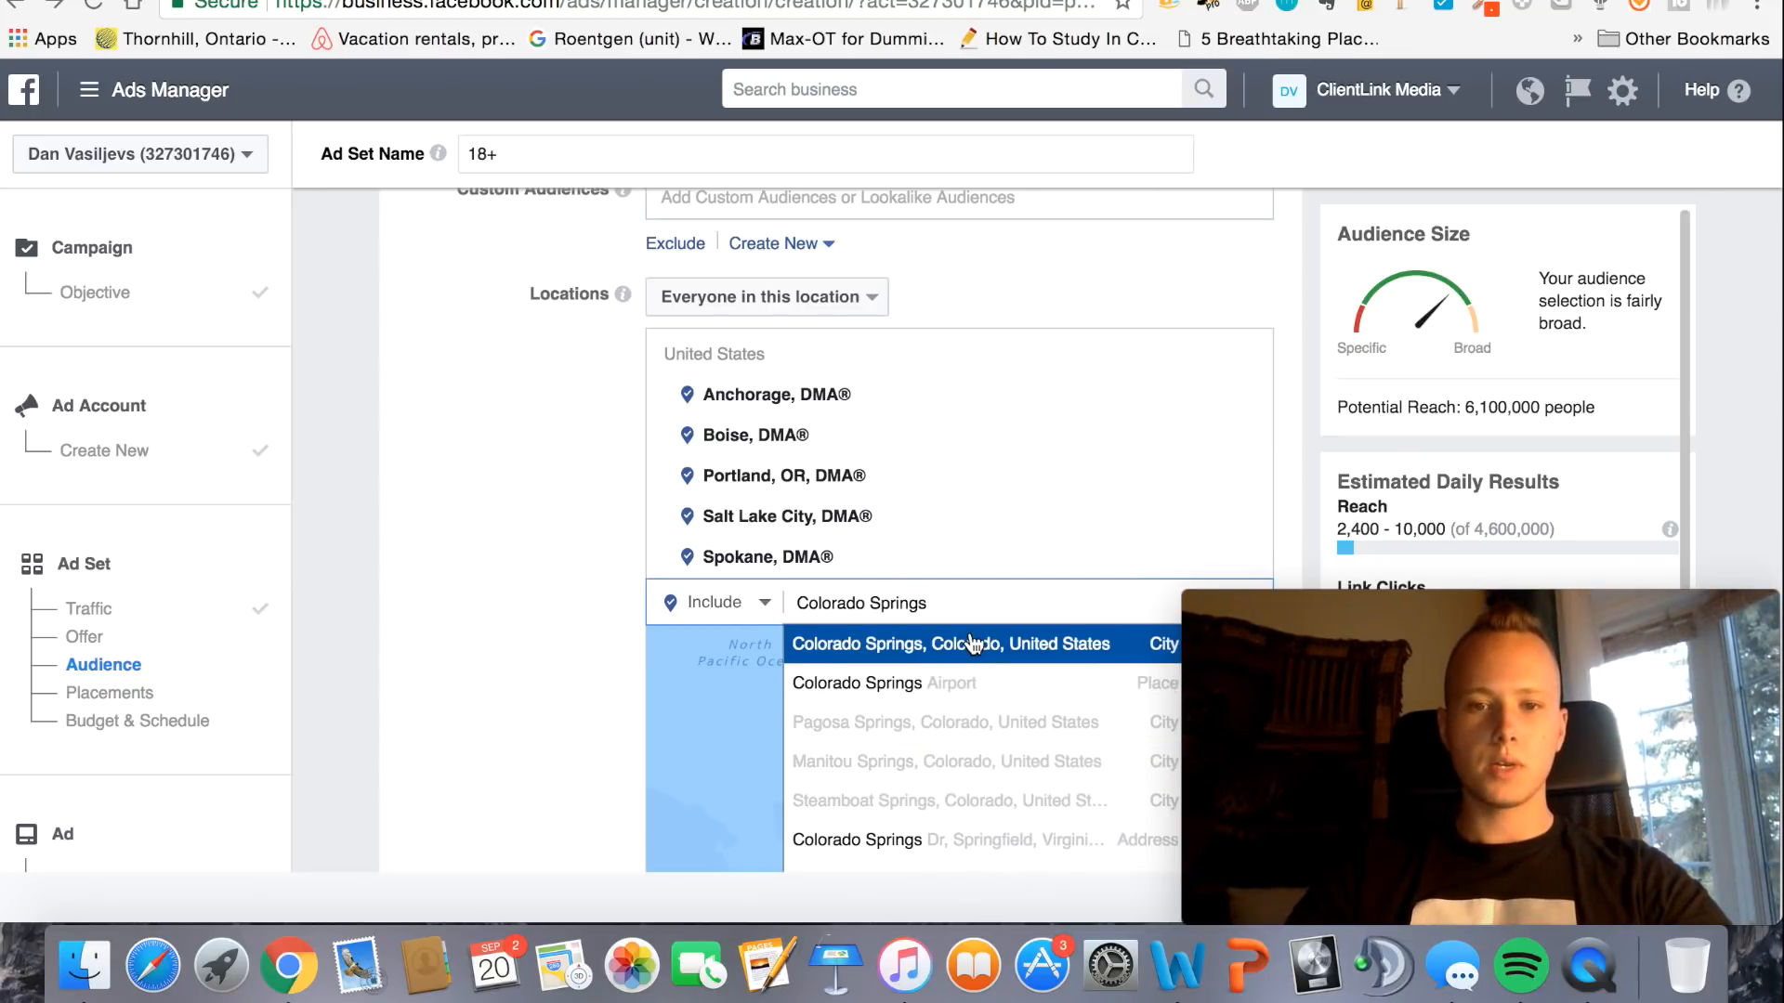
Replace the Colorado Springs entry with Denver and add the Denver DMA market to the locations
{"action": "key", "text": "super+a"}
{"action": "type", "text": "D"}
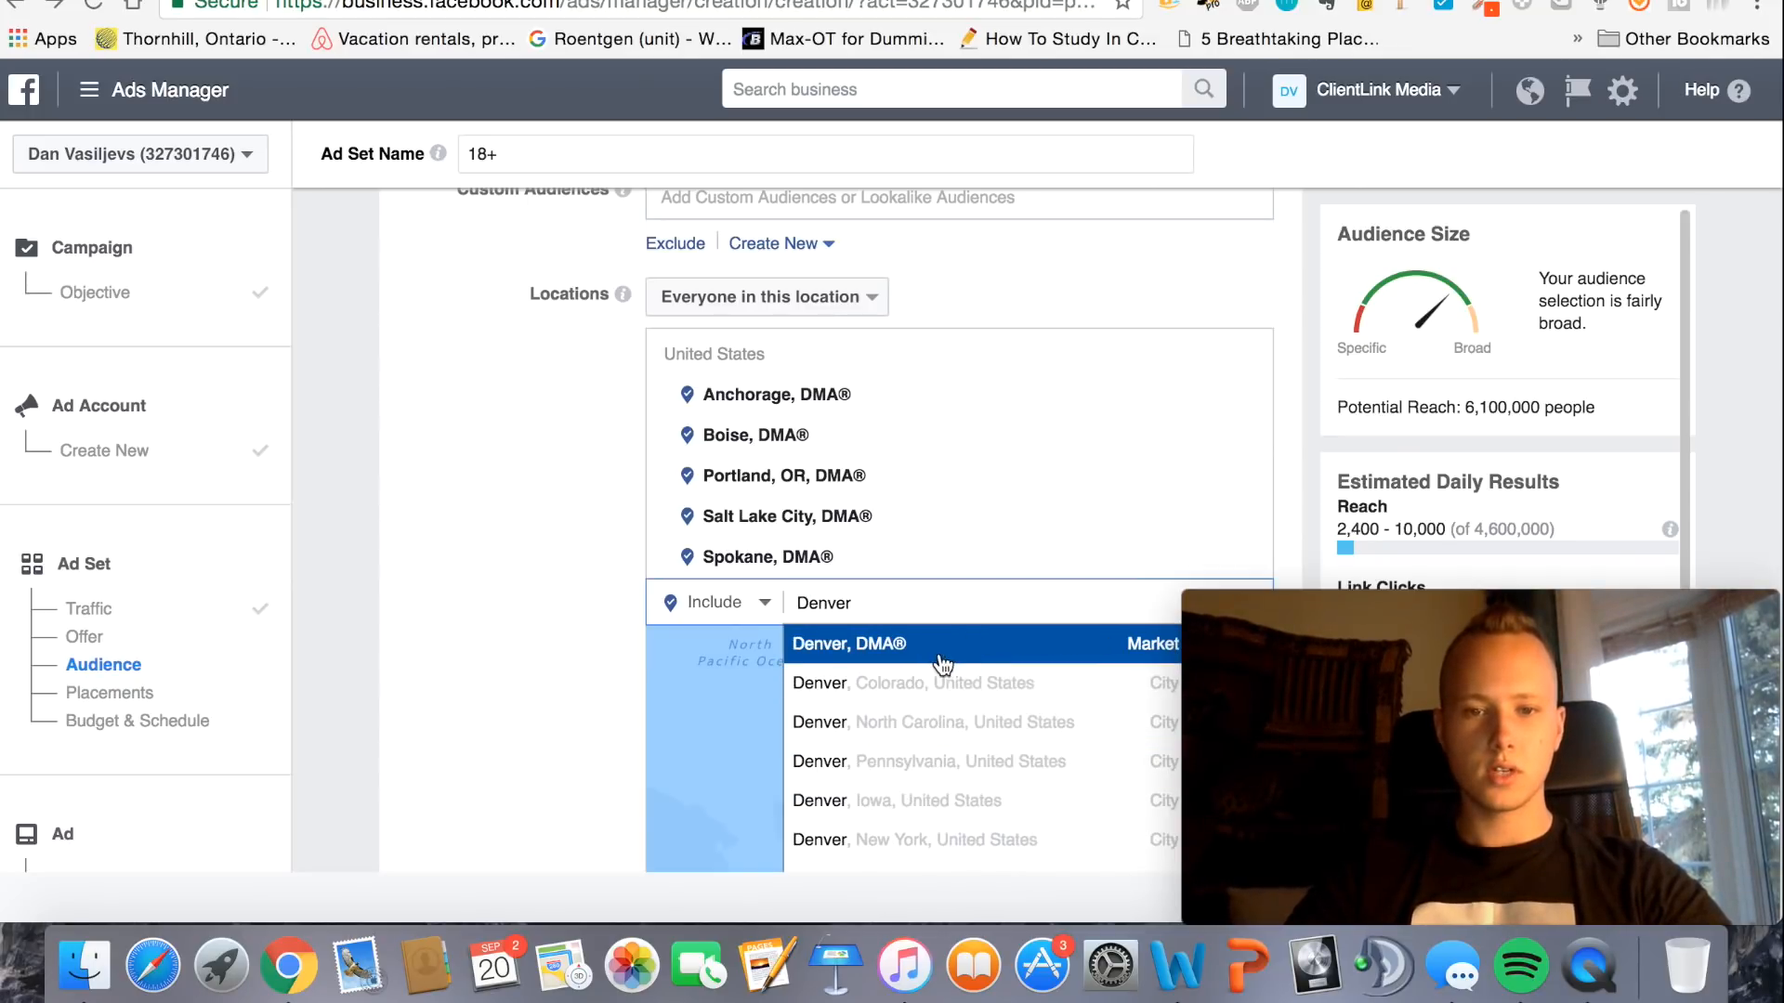
{"action": "key", "text": "Return"}
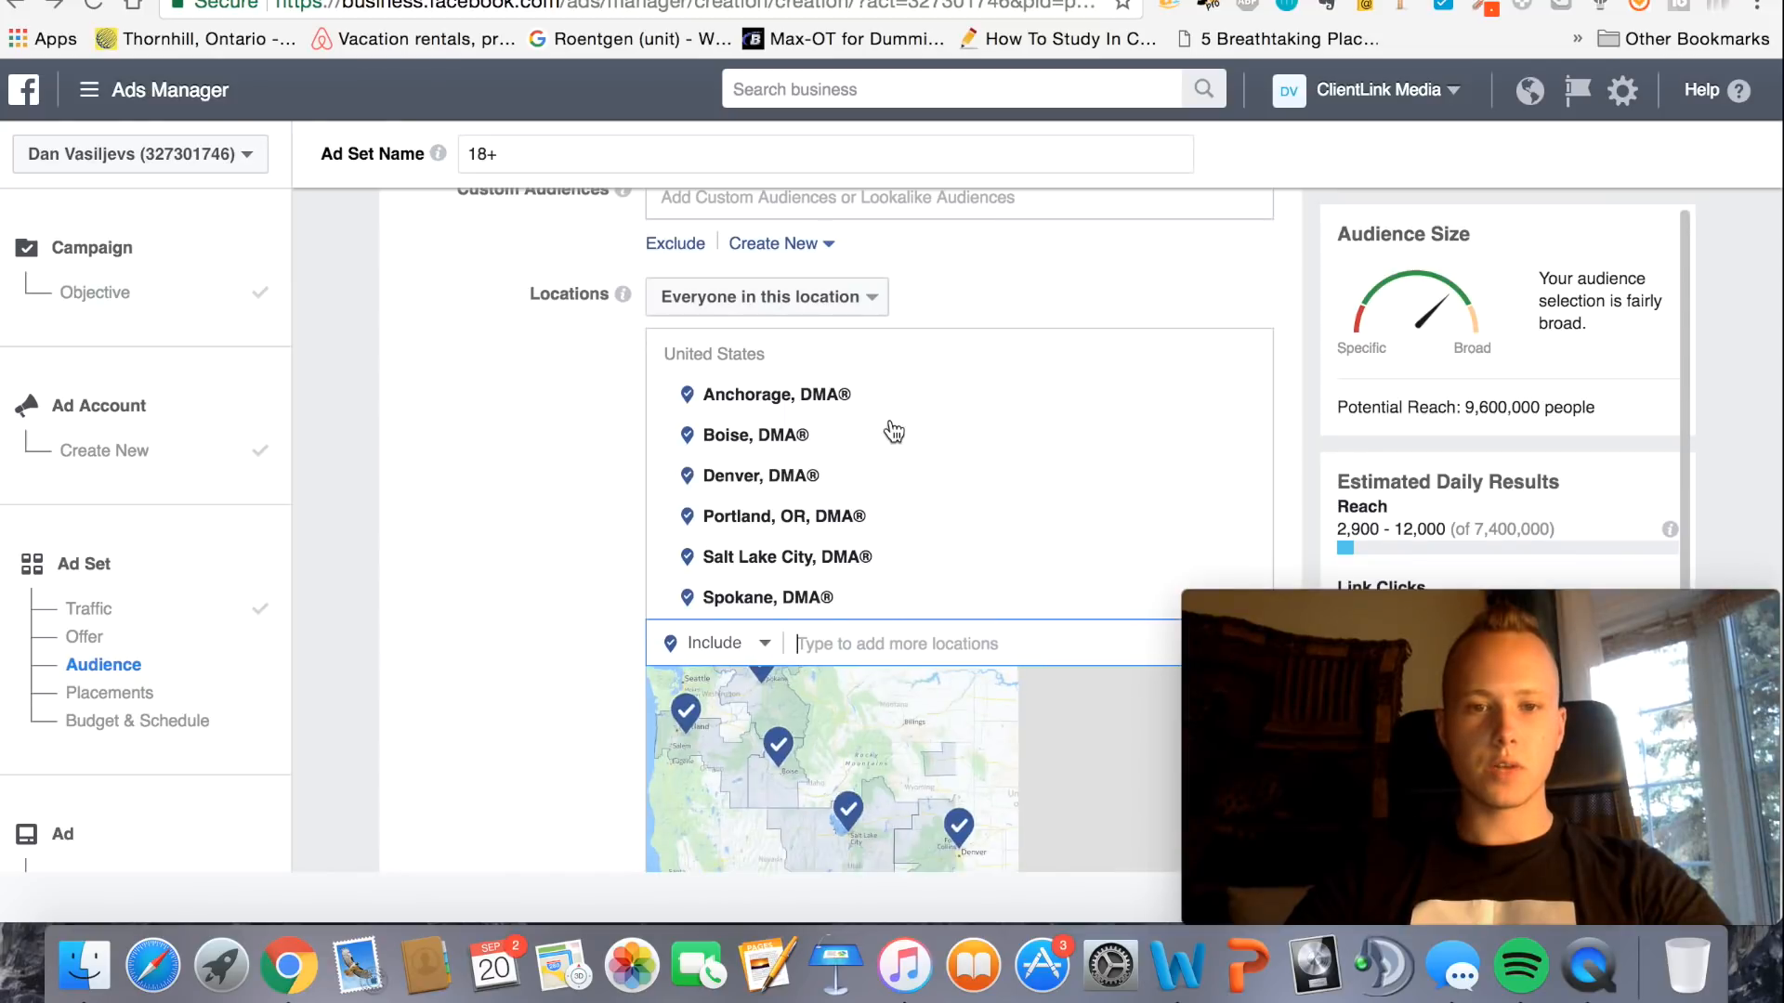
Add the city of Seattle, Washington to the locations and set its targeting radius to 31 miles
{"action": "type", "text": "Seattle"}
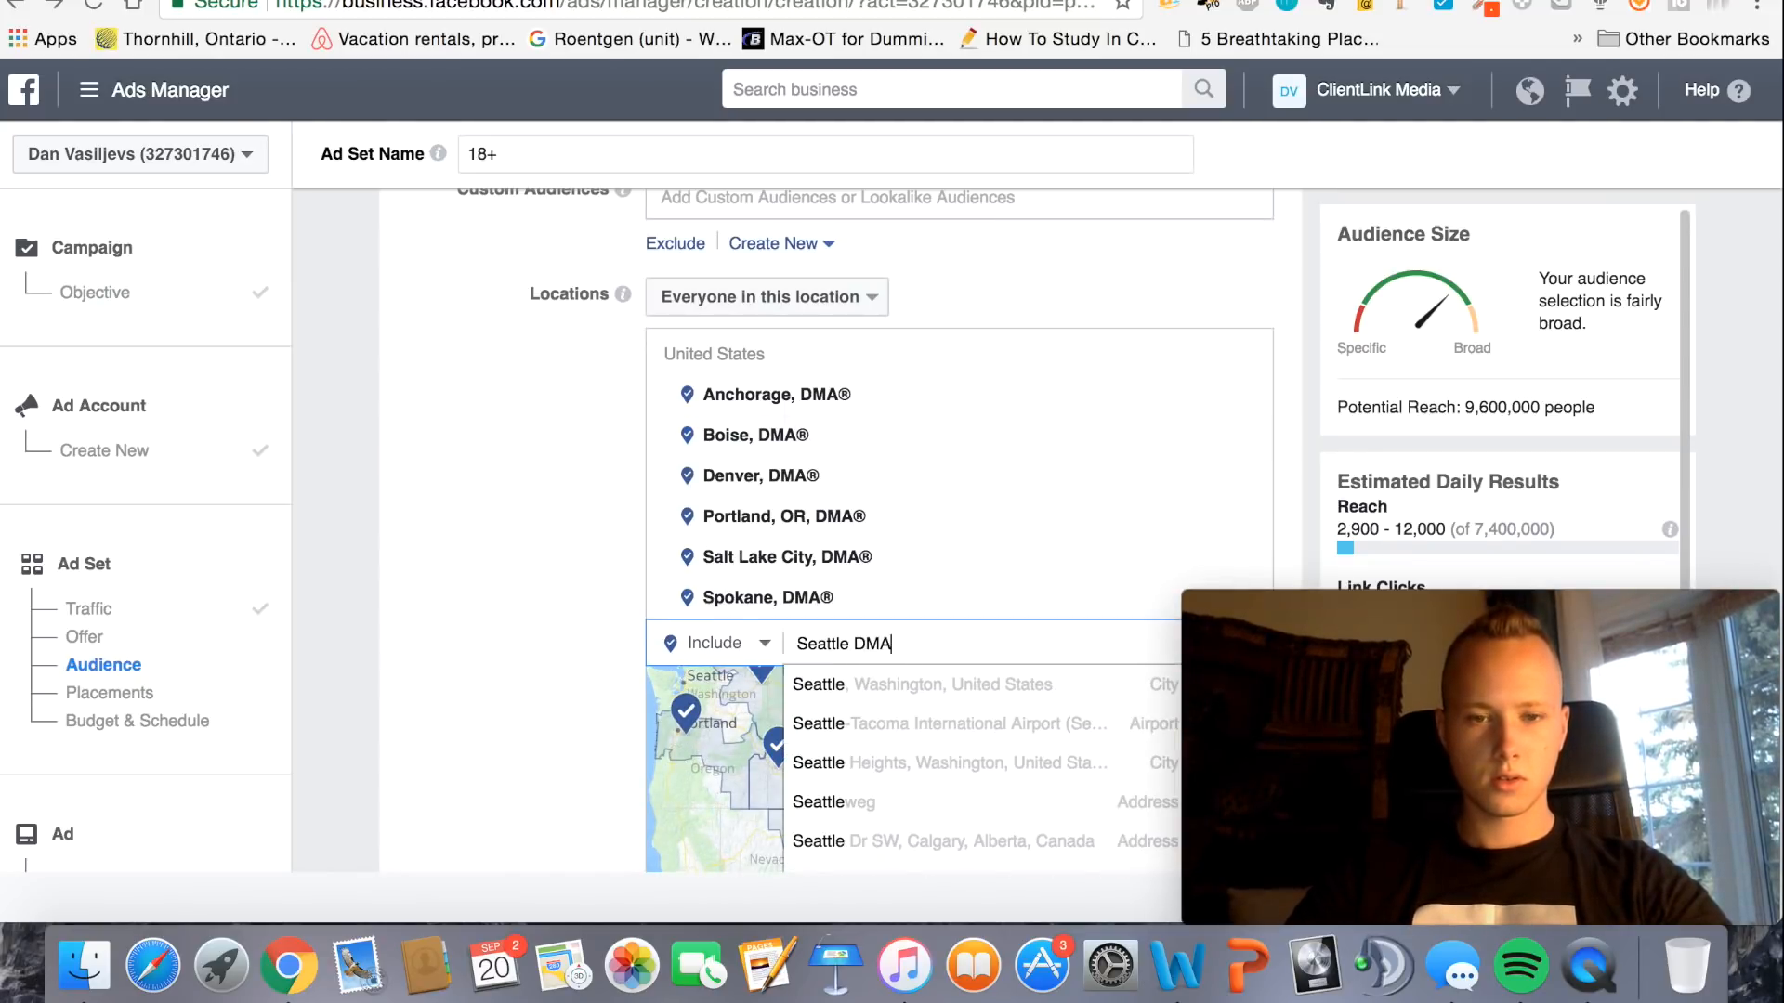
{"action": "type", "text": " DMA"}
{"action": "key", "text": "super+a"}
{"action": "type", "text": "S"}
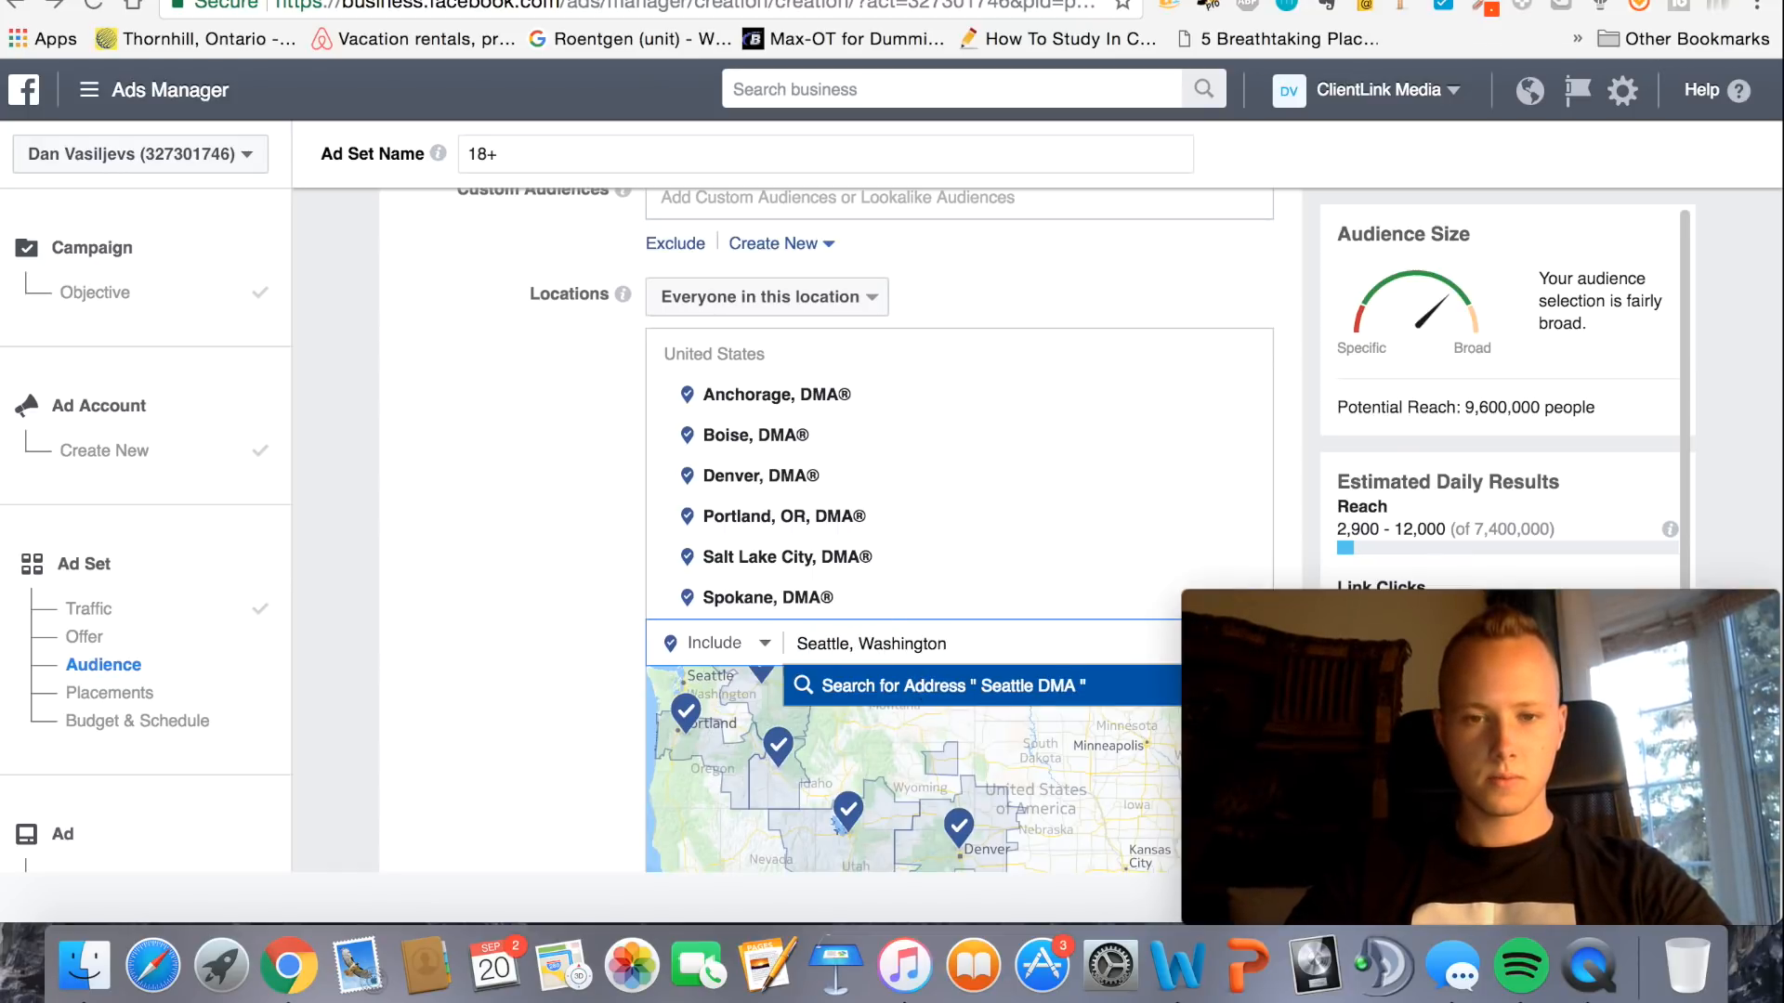
{"action": "left_click", "coordinate": [928, 689]}
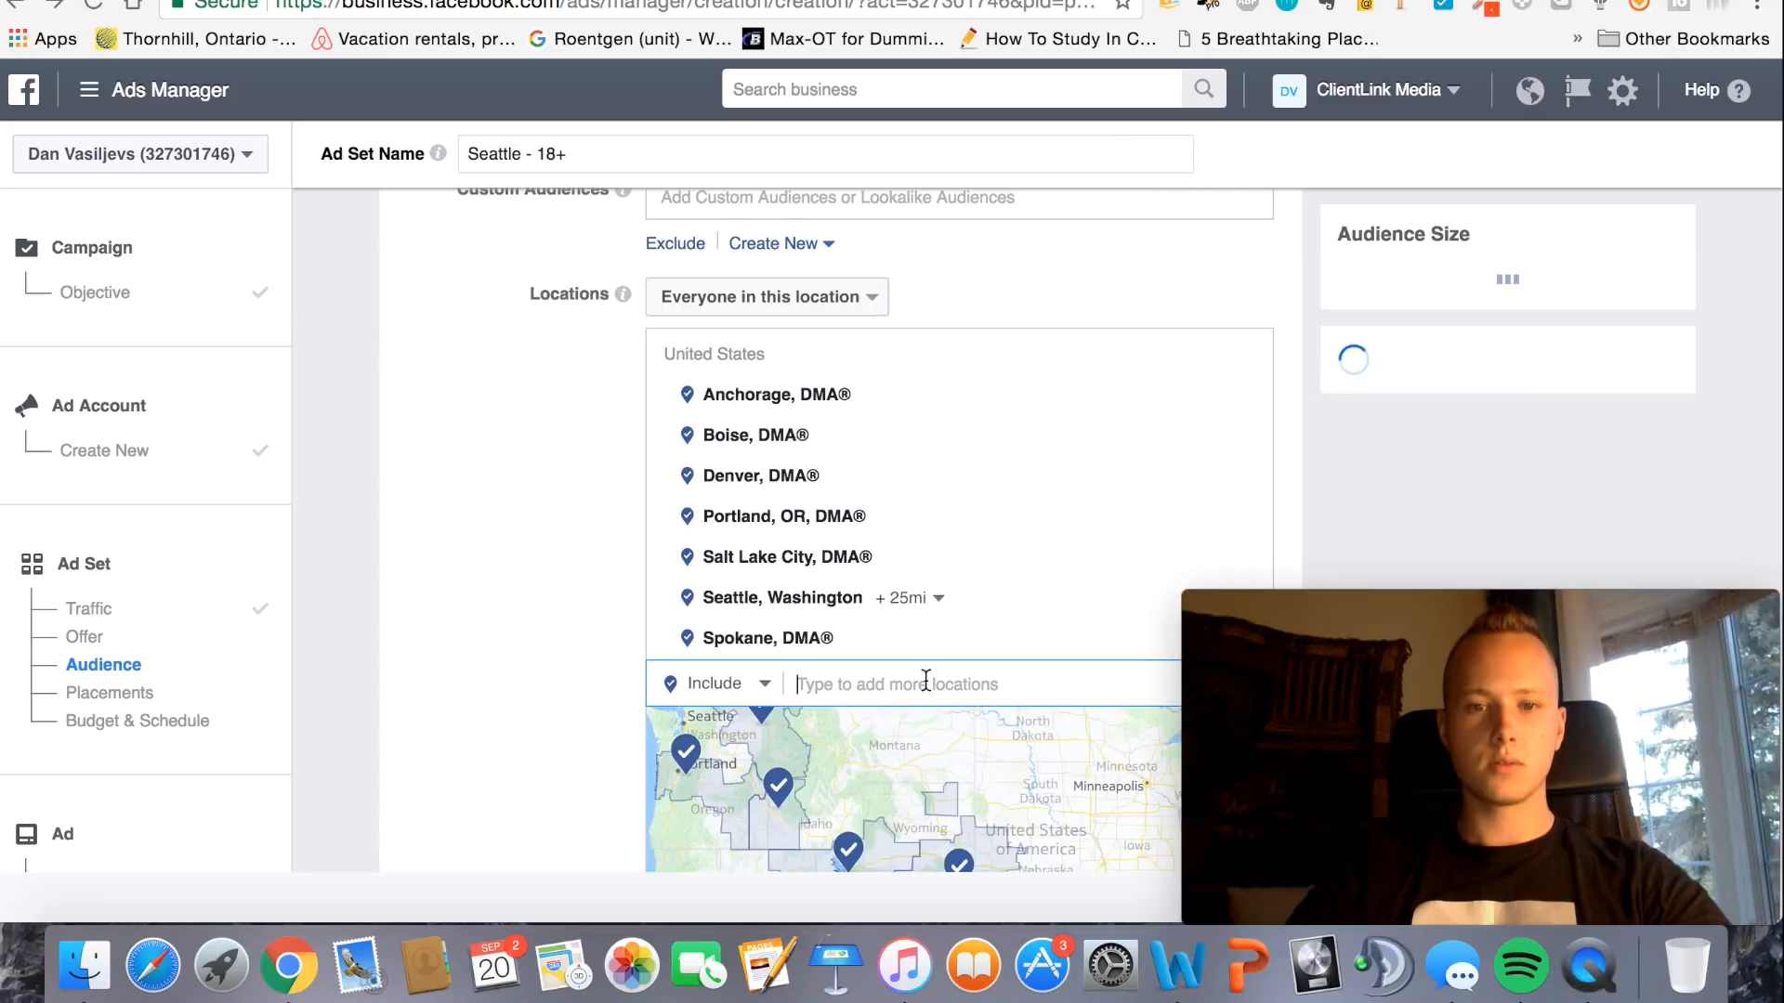
{"action": "left_click", "coordinate": [932, 601]}
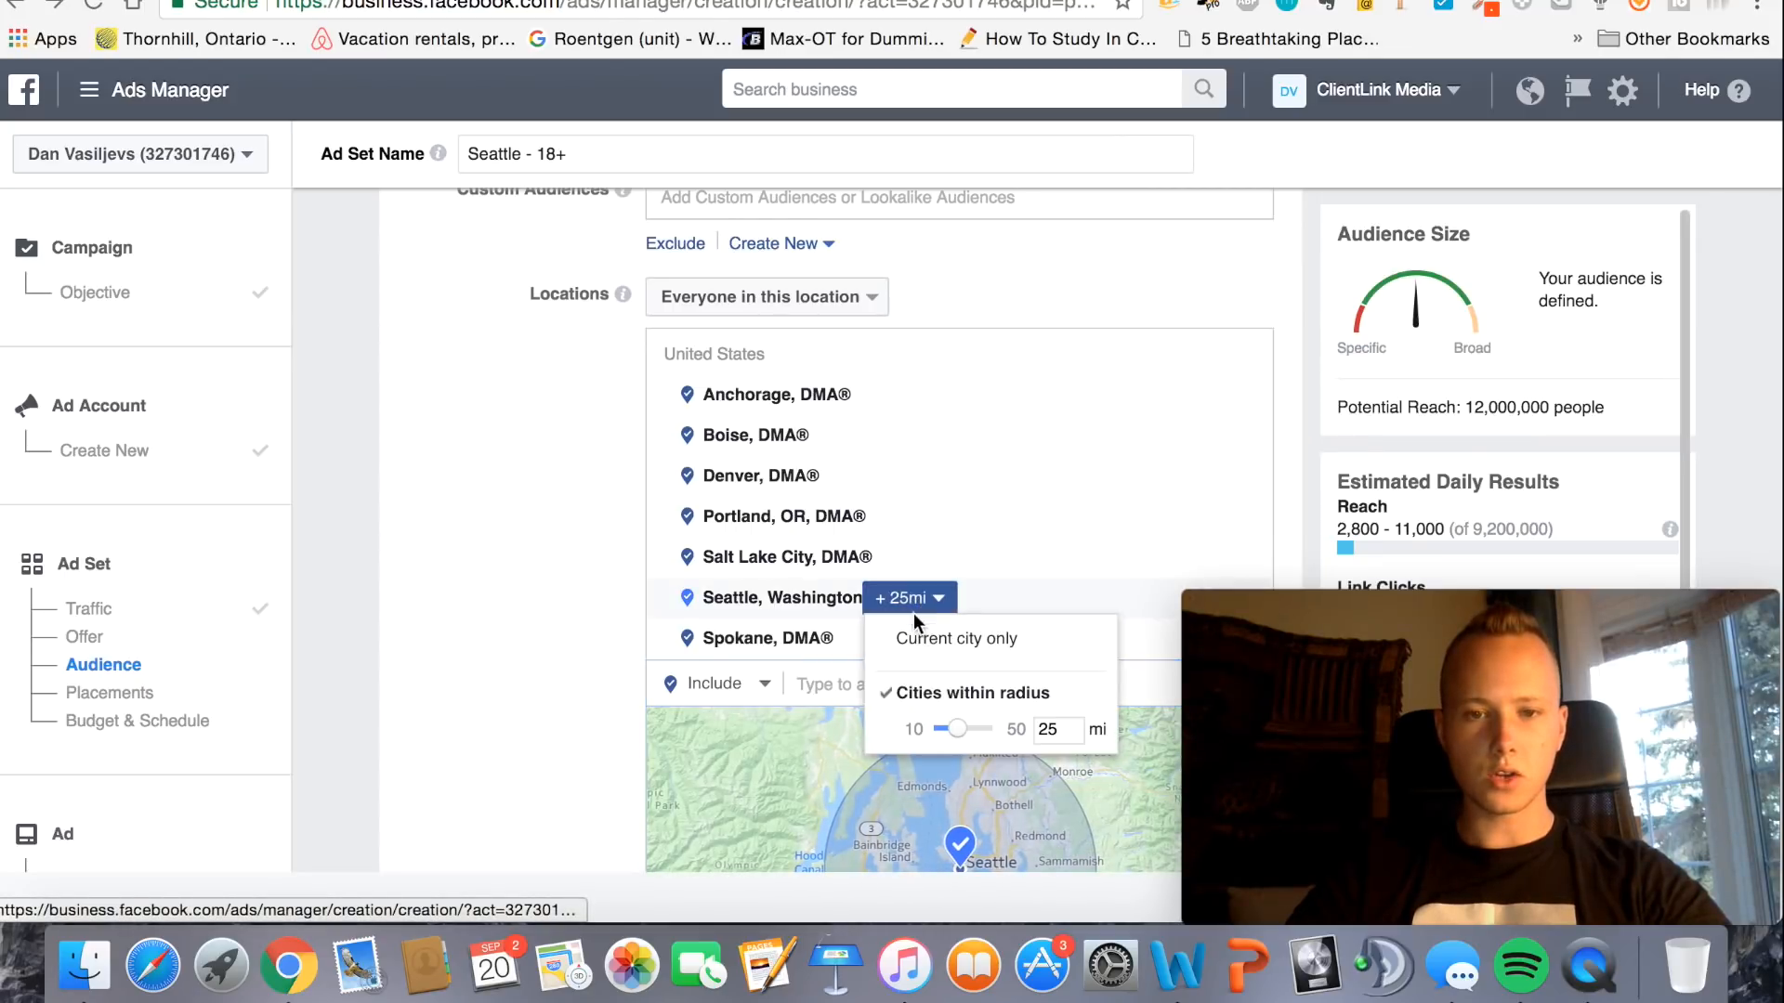
{"action": "left_click_drag", "start_coordinate": [963, 732], "coordinate": [977, 728]}
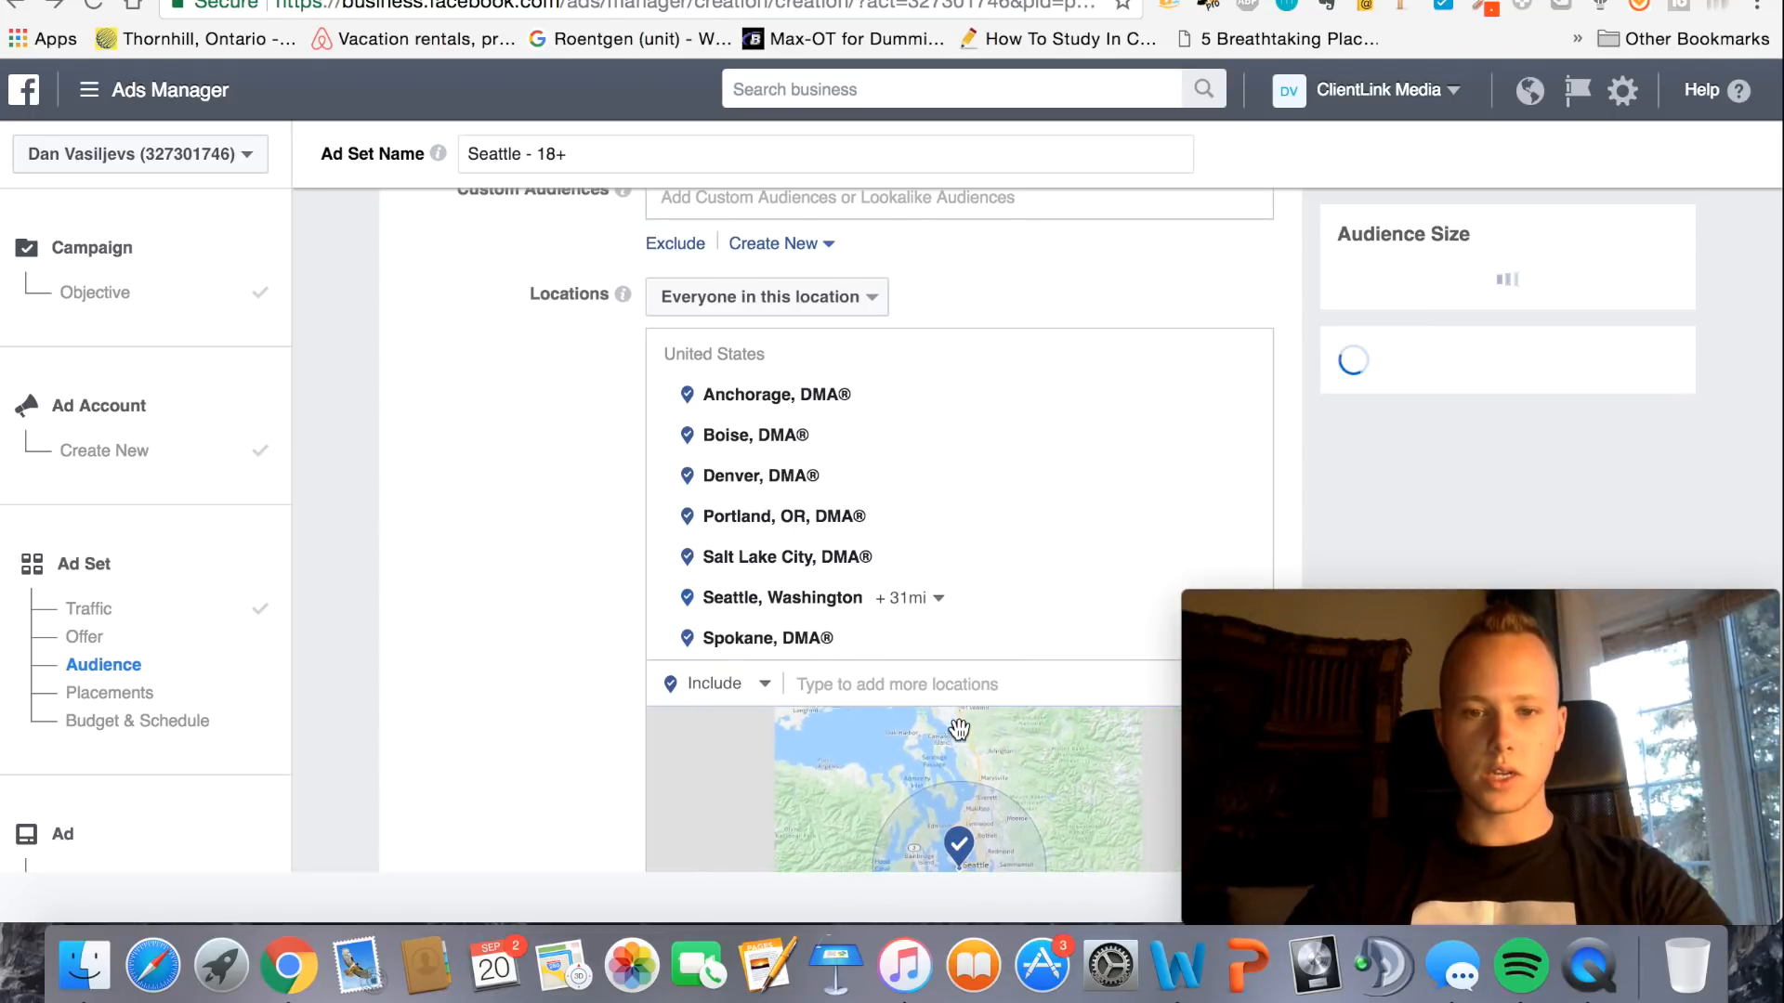
Switch to Audience Insights and replace the Camping interest with Sleeping bag for the top cities breakdown
{"action": "scroll", "coordinate": [924, 434], "scroll_direction": "up", "scroll_amount": 3}
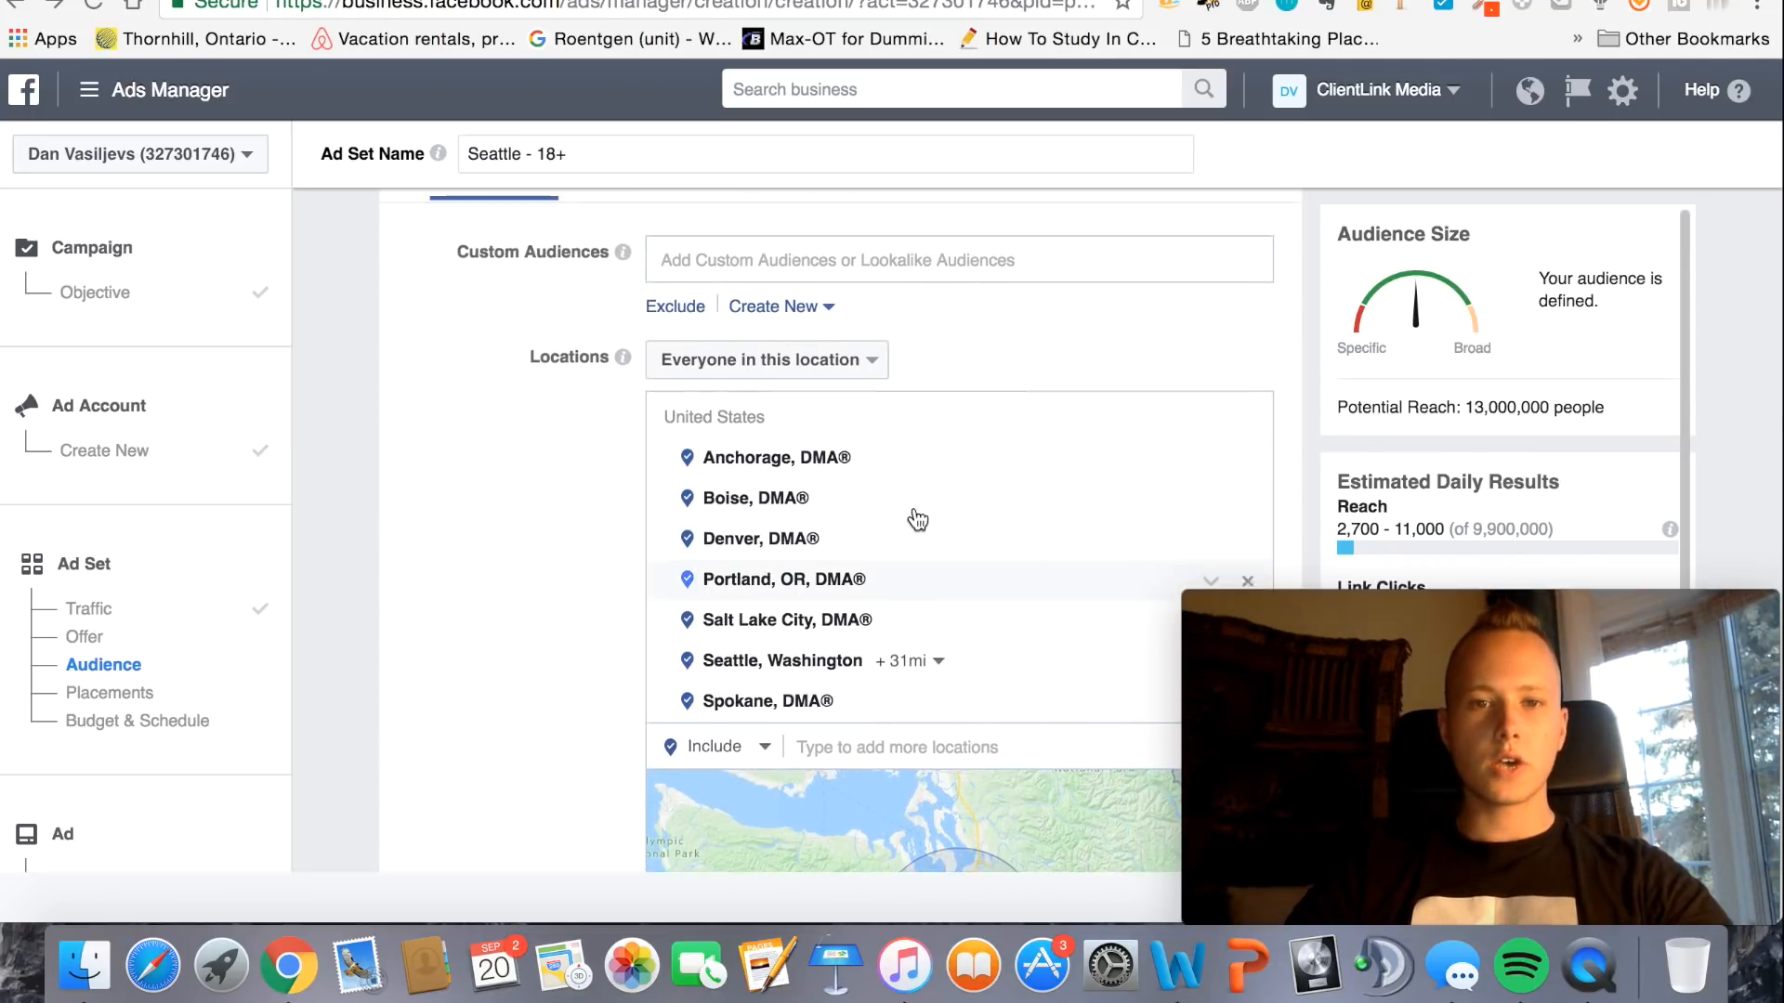
{"action": "scroll", "coordinate": [856, 456], "scroll_direction": "down", "scroll_amount": 10}
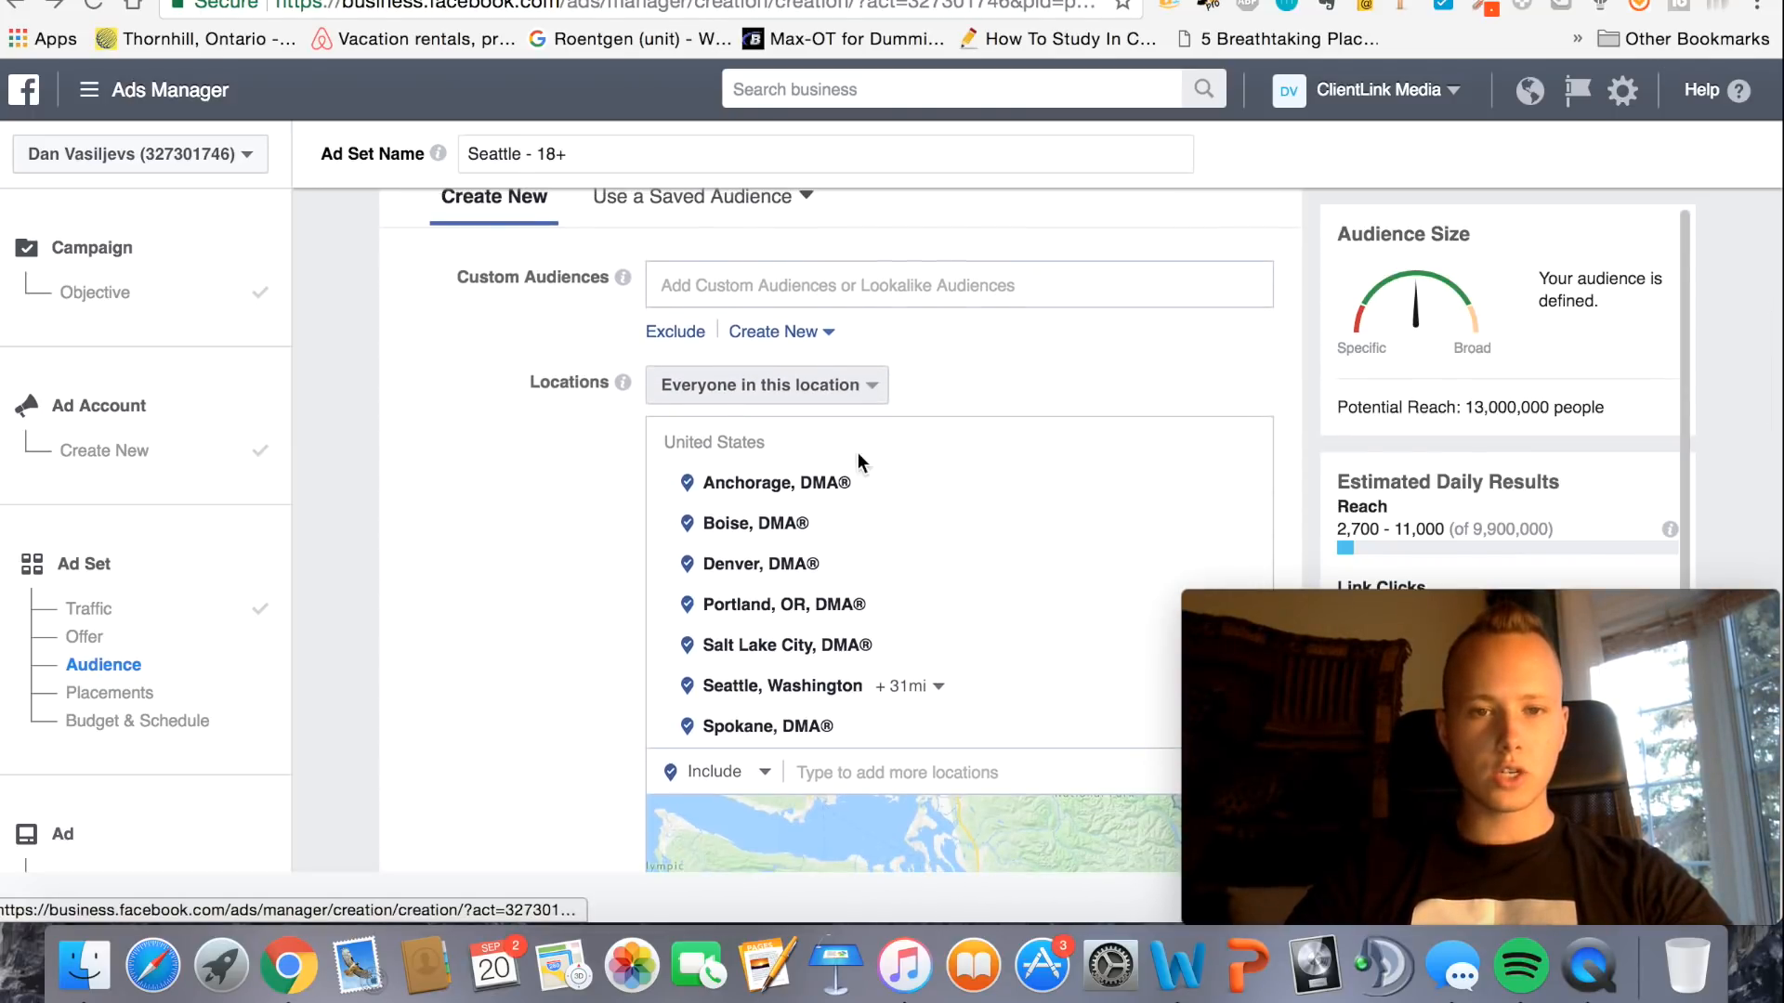
{"action": "scroll", "coordinate": [557, 658], "scroll_direction": "up", "scroll_amount": 1}
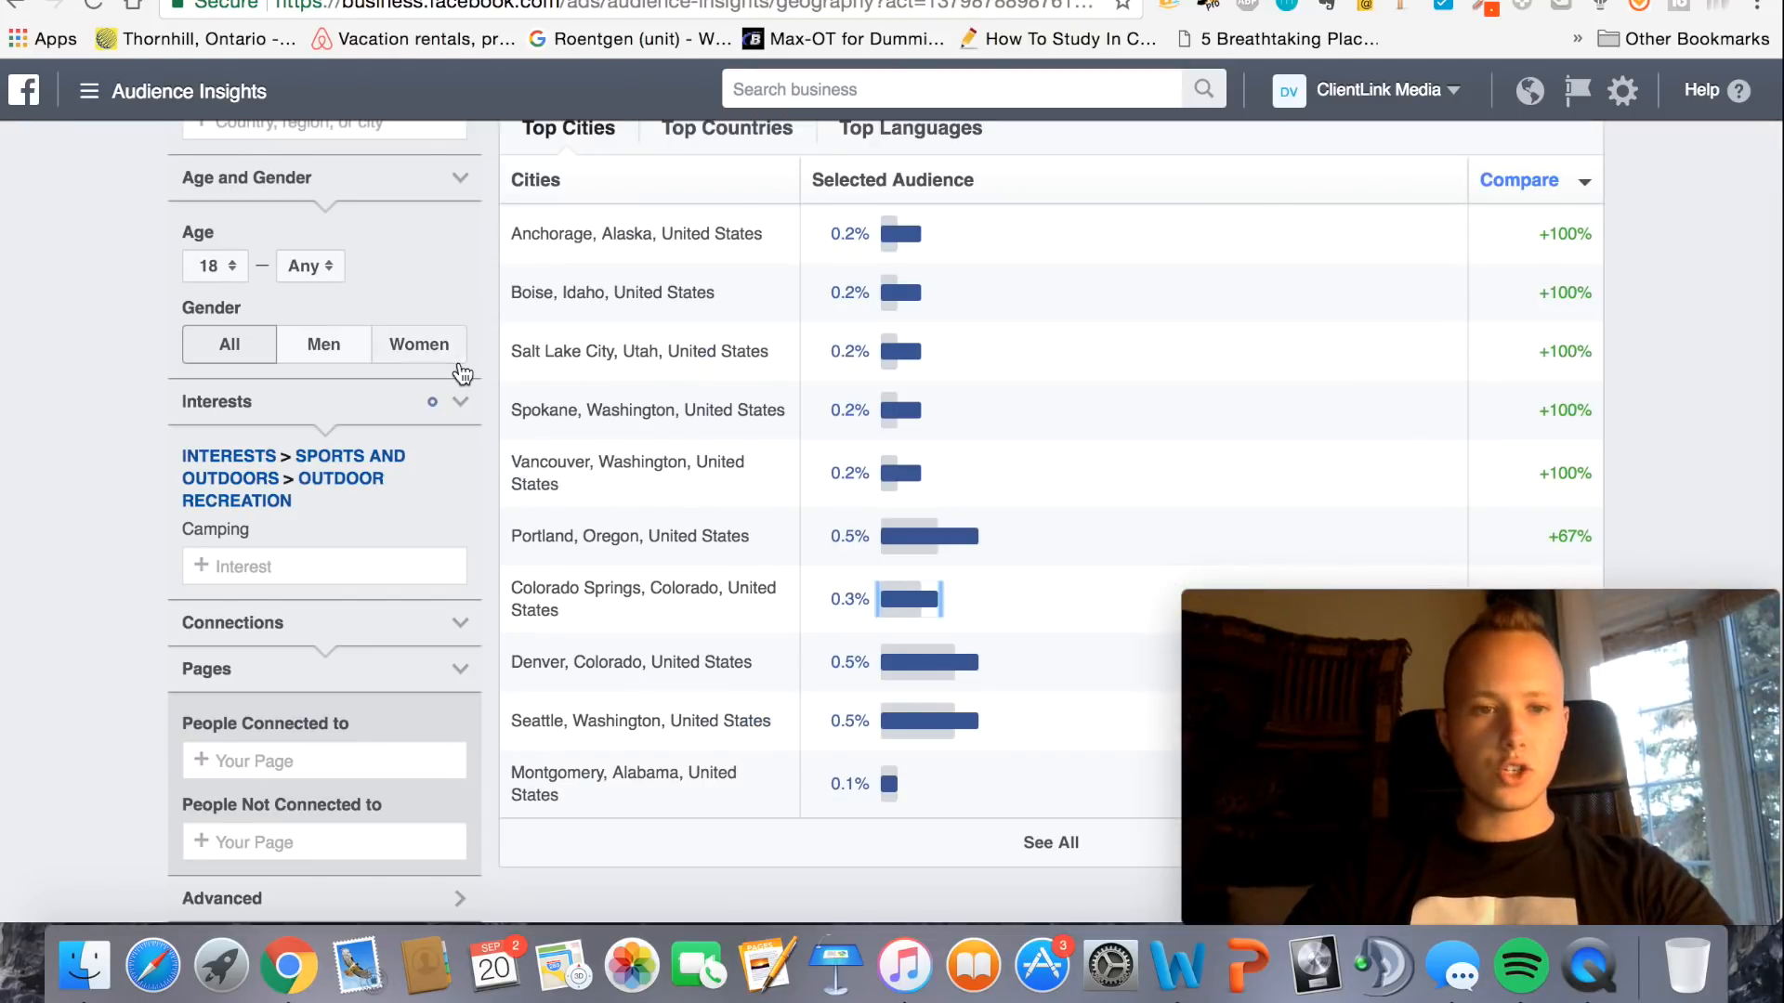
{"action": "scroll", "coordinate": [458, 364], "scroll_direction": "up", "scroll_amount": 1}
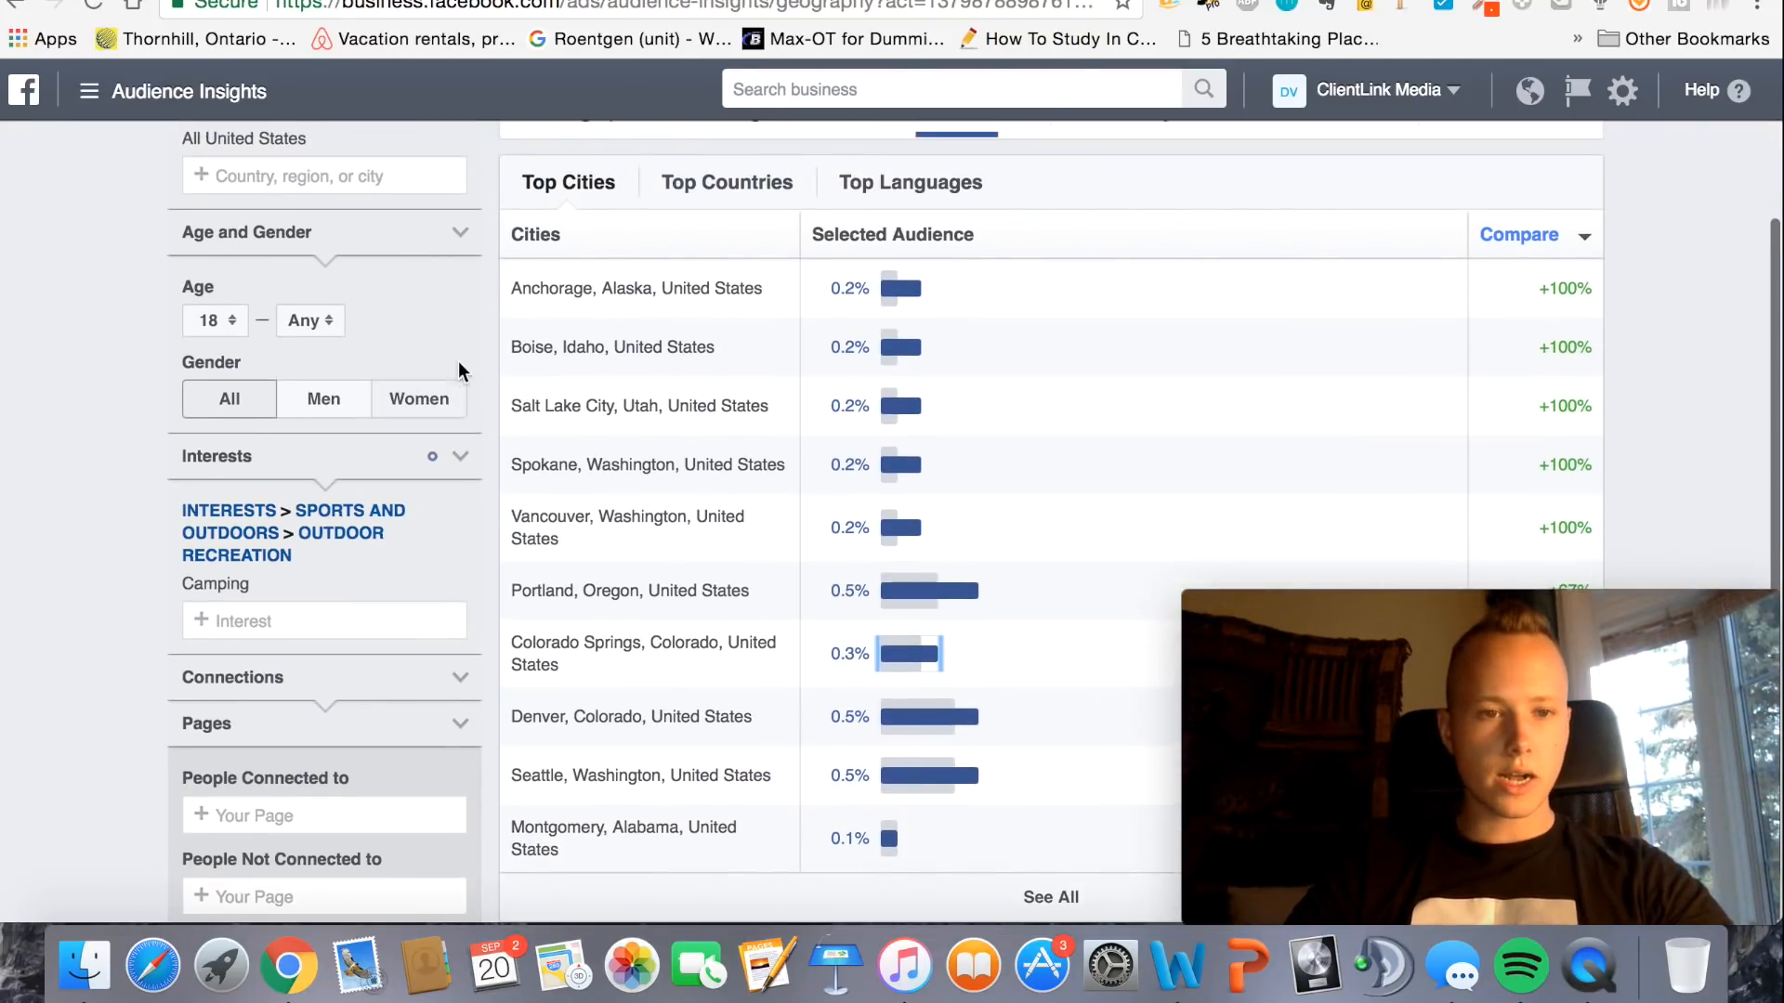
{"action": "scroll", "coordinate": [726, 451], "scroll_direction": "up", "scroll_amount": 1}
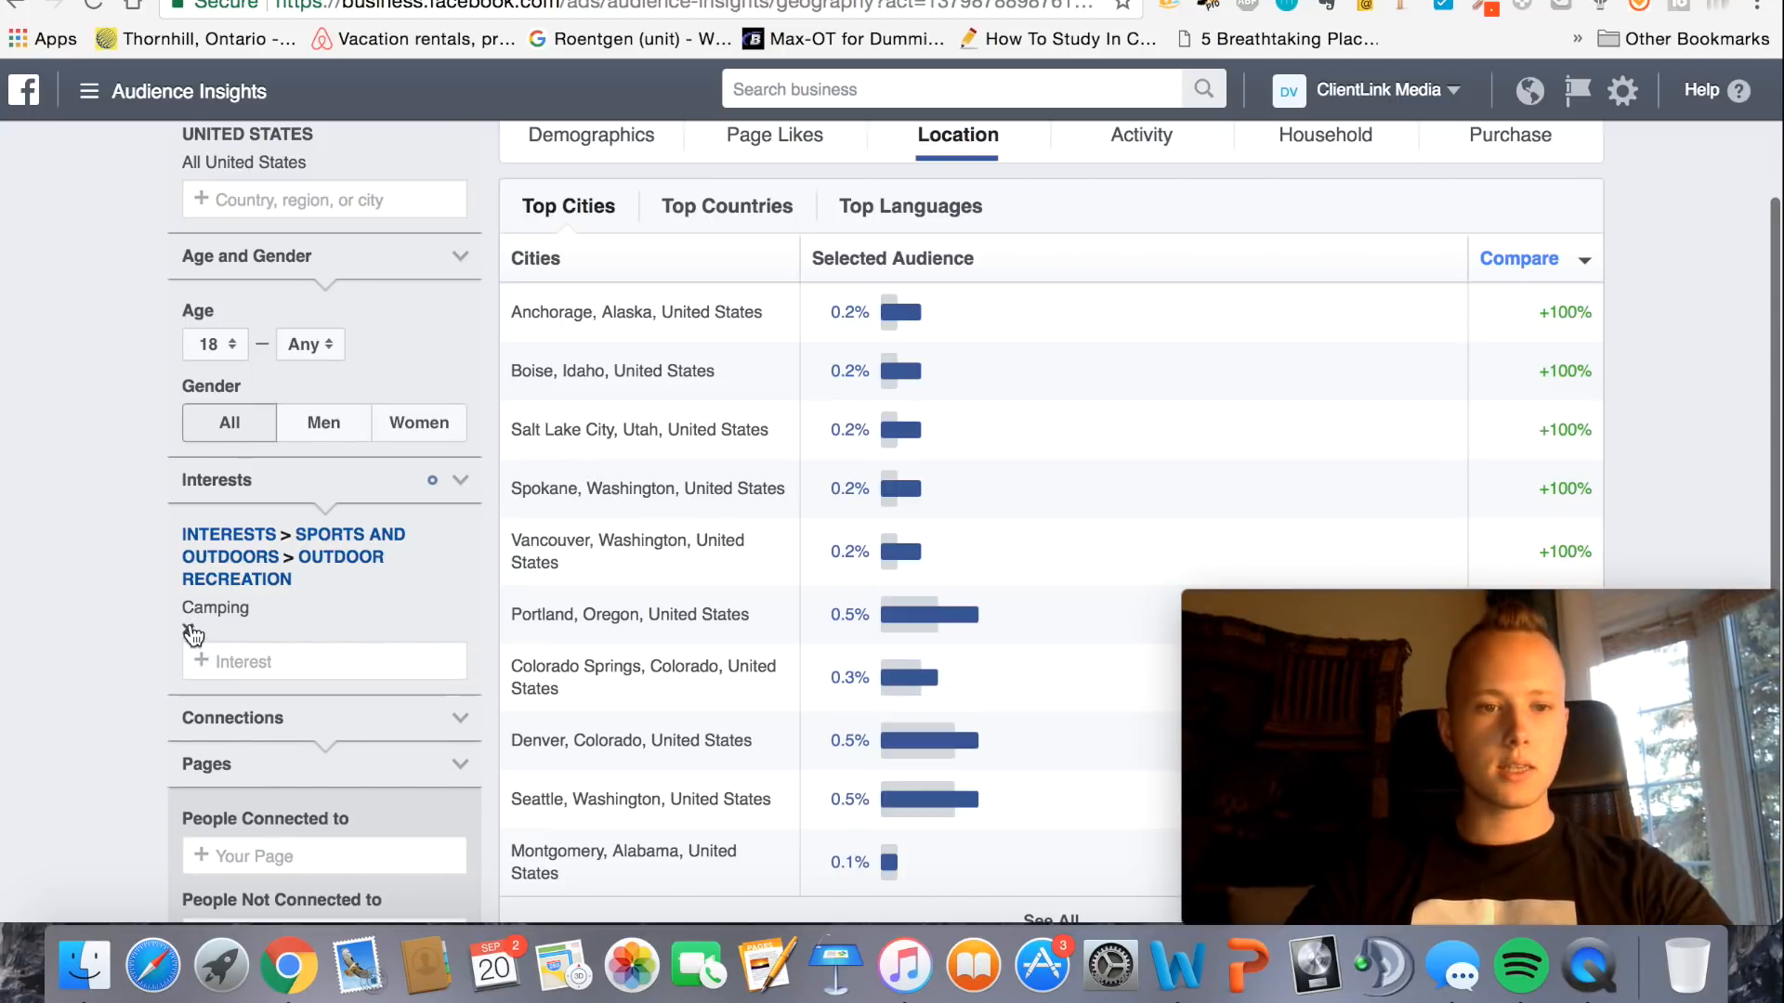
{"action": "left_click", "coordinate": [193, 635]}
{"action": "left_click", "coordinate": [306, 544]}
{"action": "type", "text": "sleeping bag"}
{"action": "left_click", "coordinate": [287, 584]}
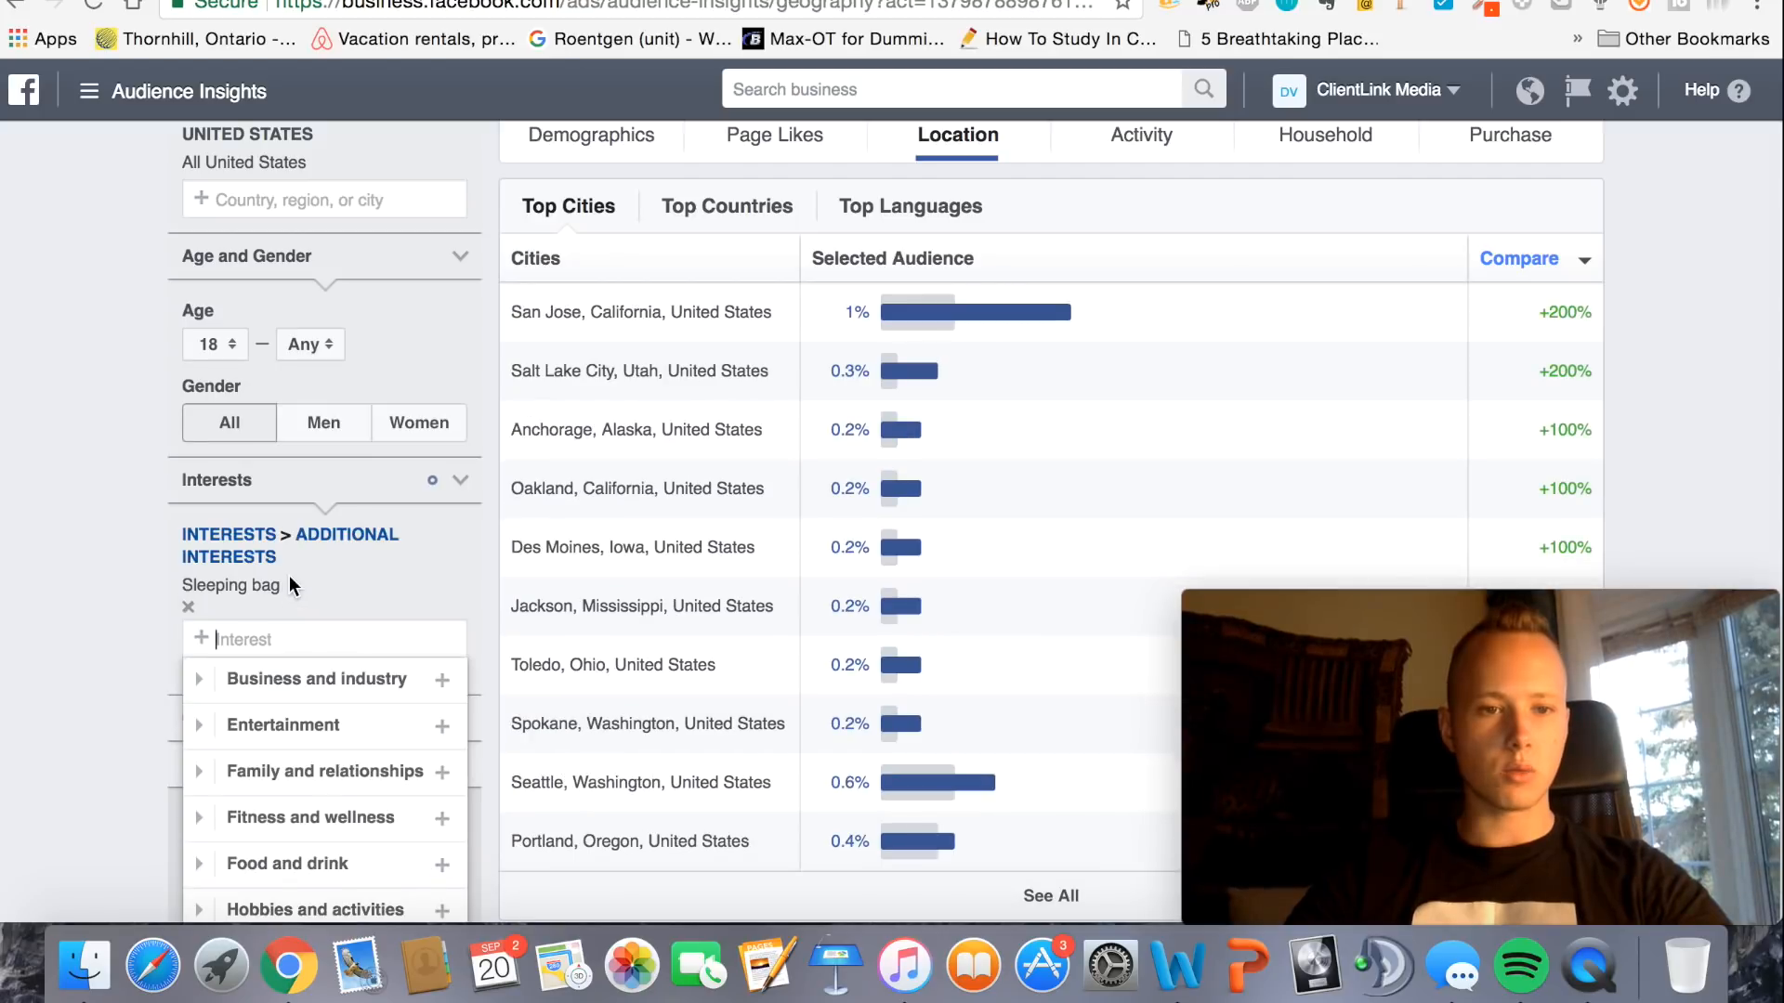
{"action": "mouse_move", "coordinate": [1562, 310]}
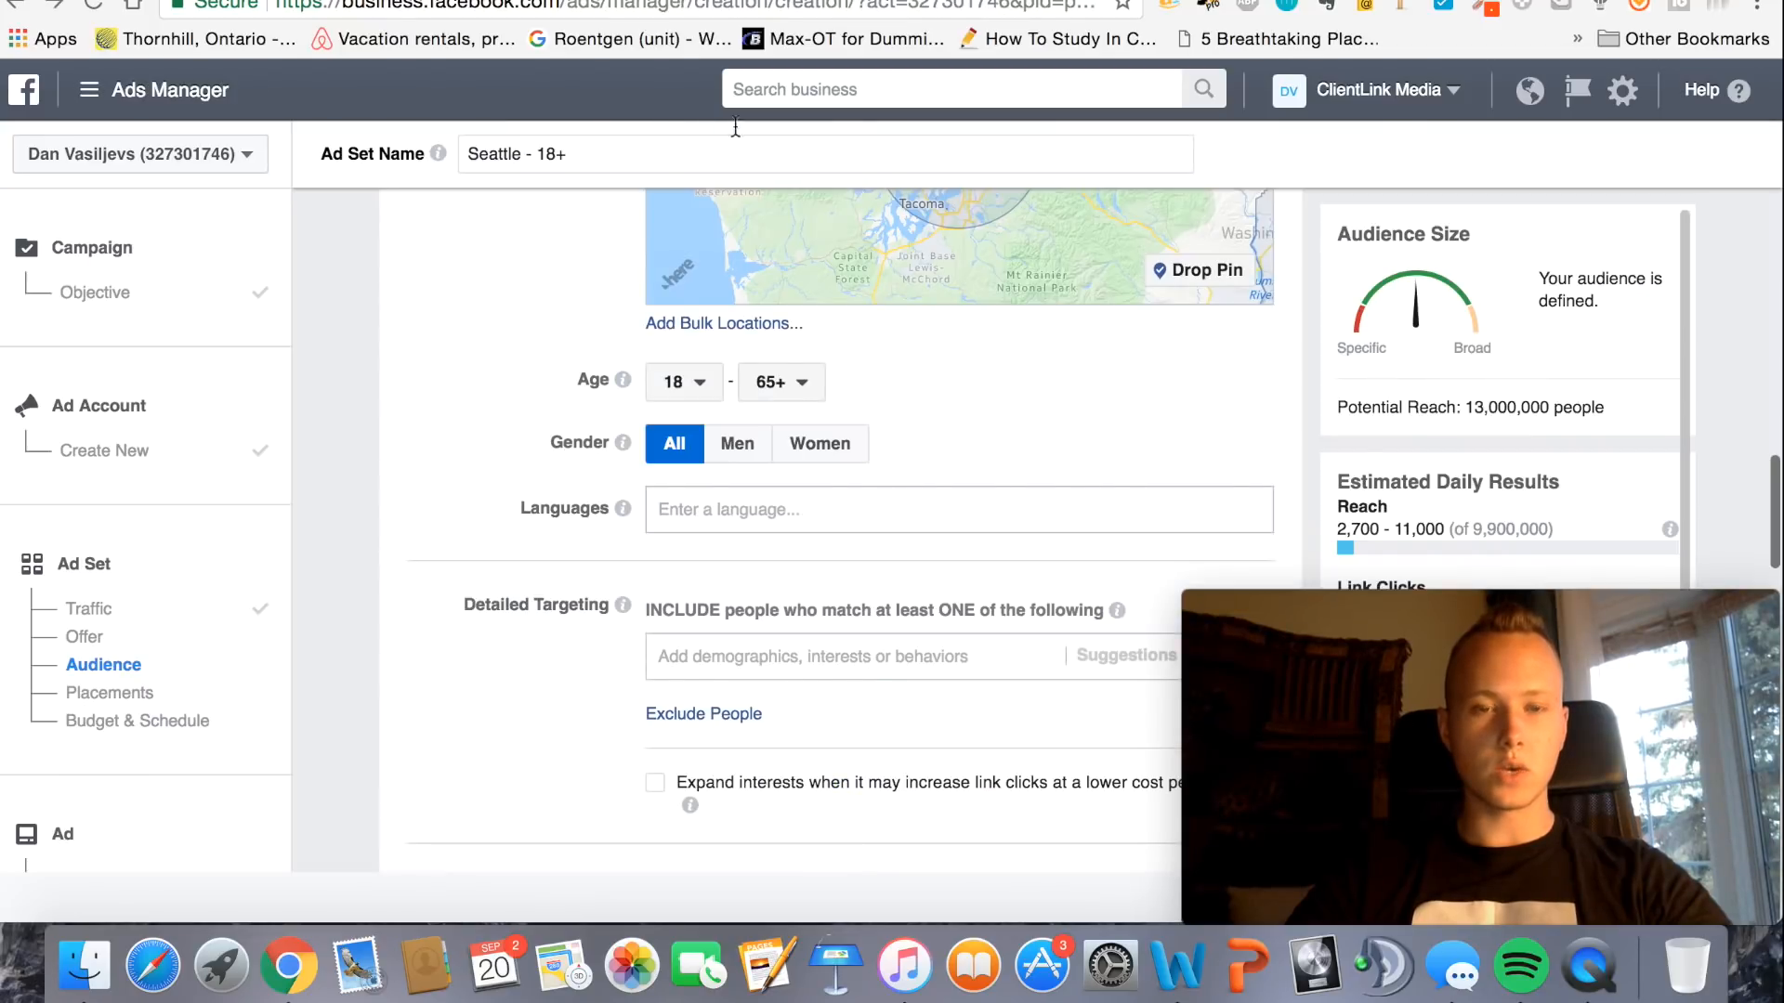
Add San Jose, California to the ad set locations in Ads Manager, checking the Sleeping bag audience's other top cities in Audience Insights
{"action": "scroll", "coordinate": [839, 513], "scroll_direction": "up", "scroll_amount": 8}
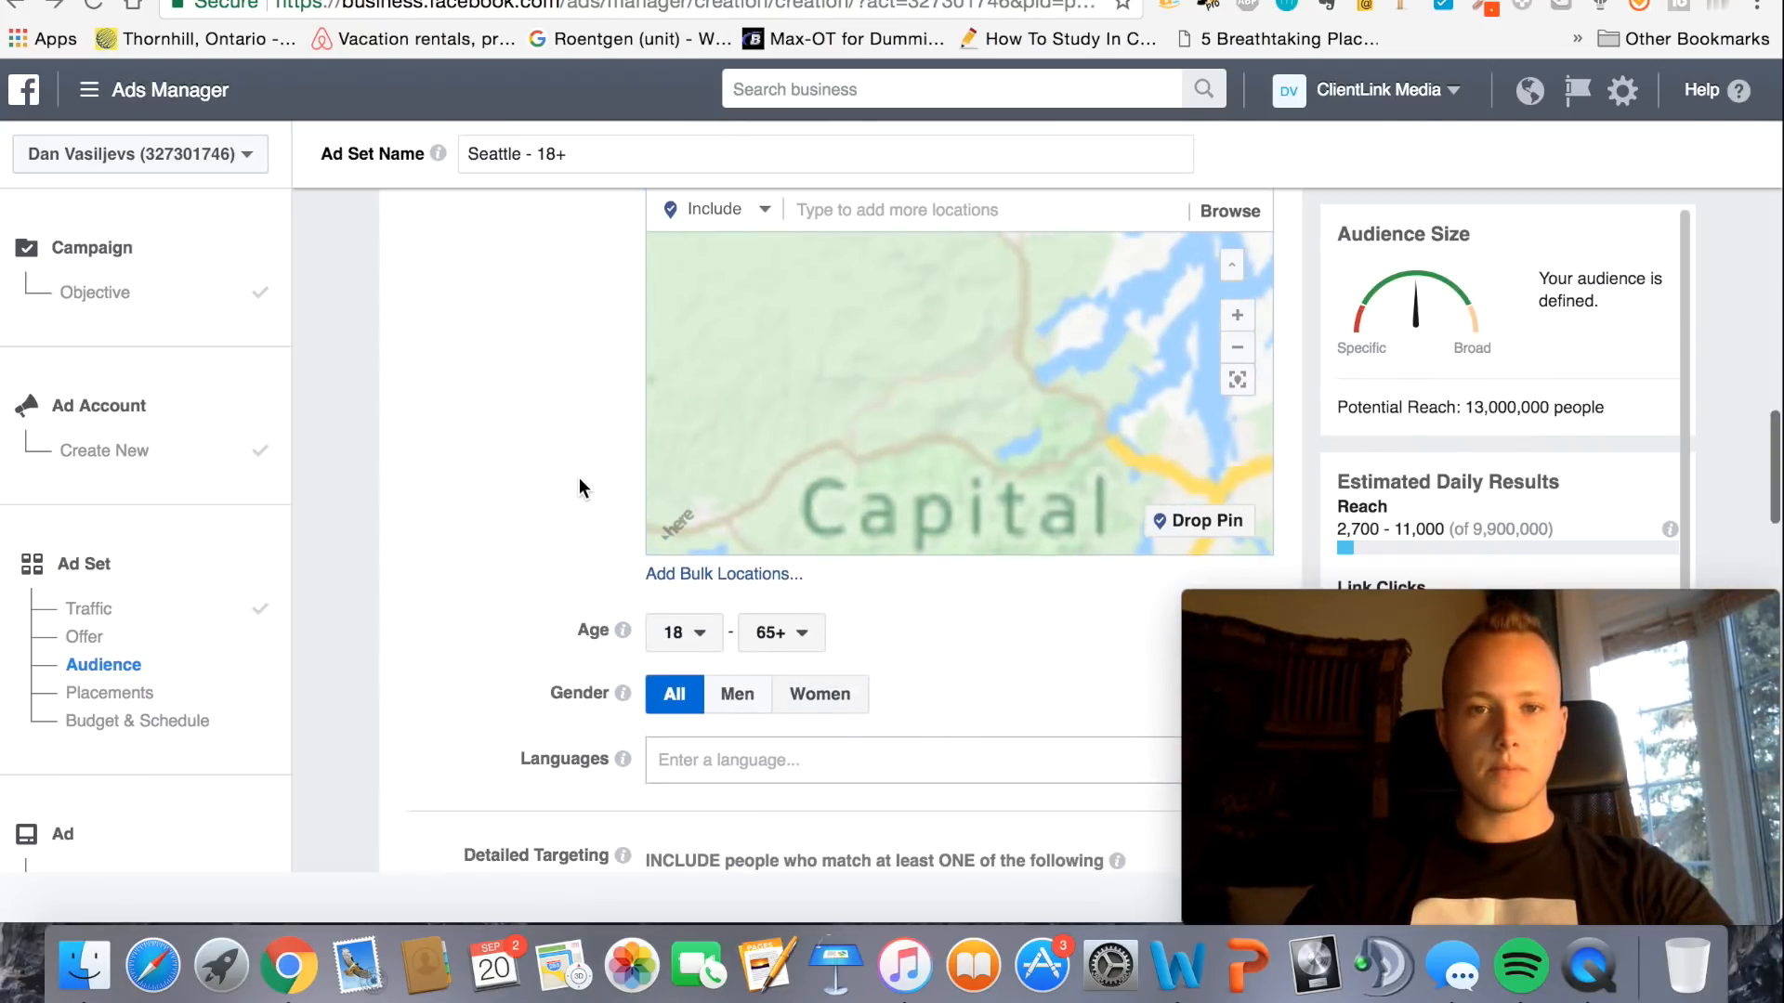
{"action": "scroll", "coordinate": [578, 478], "scroll_direction": "up", "scroll_amount": 4}
{"action": "left_click", "coordinate": [867, 564]}
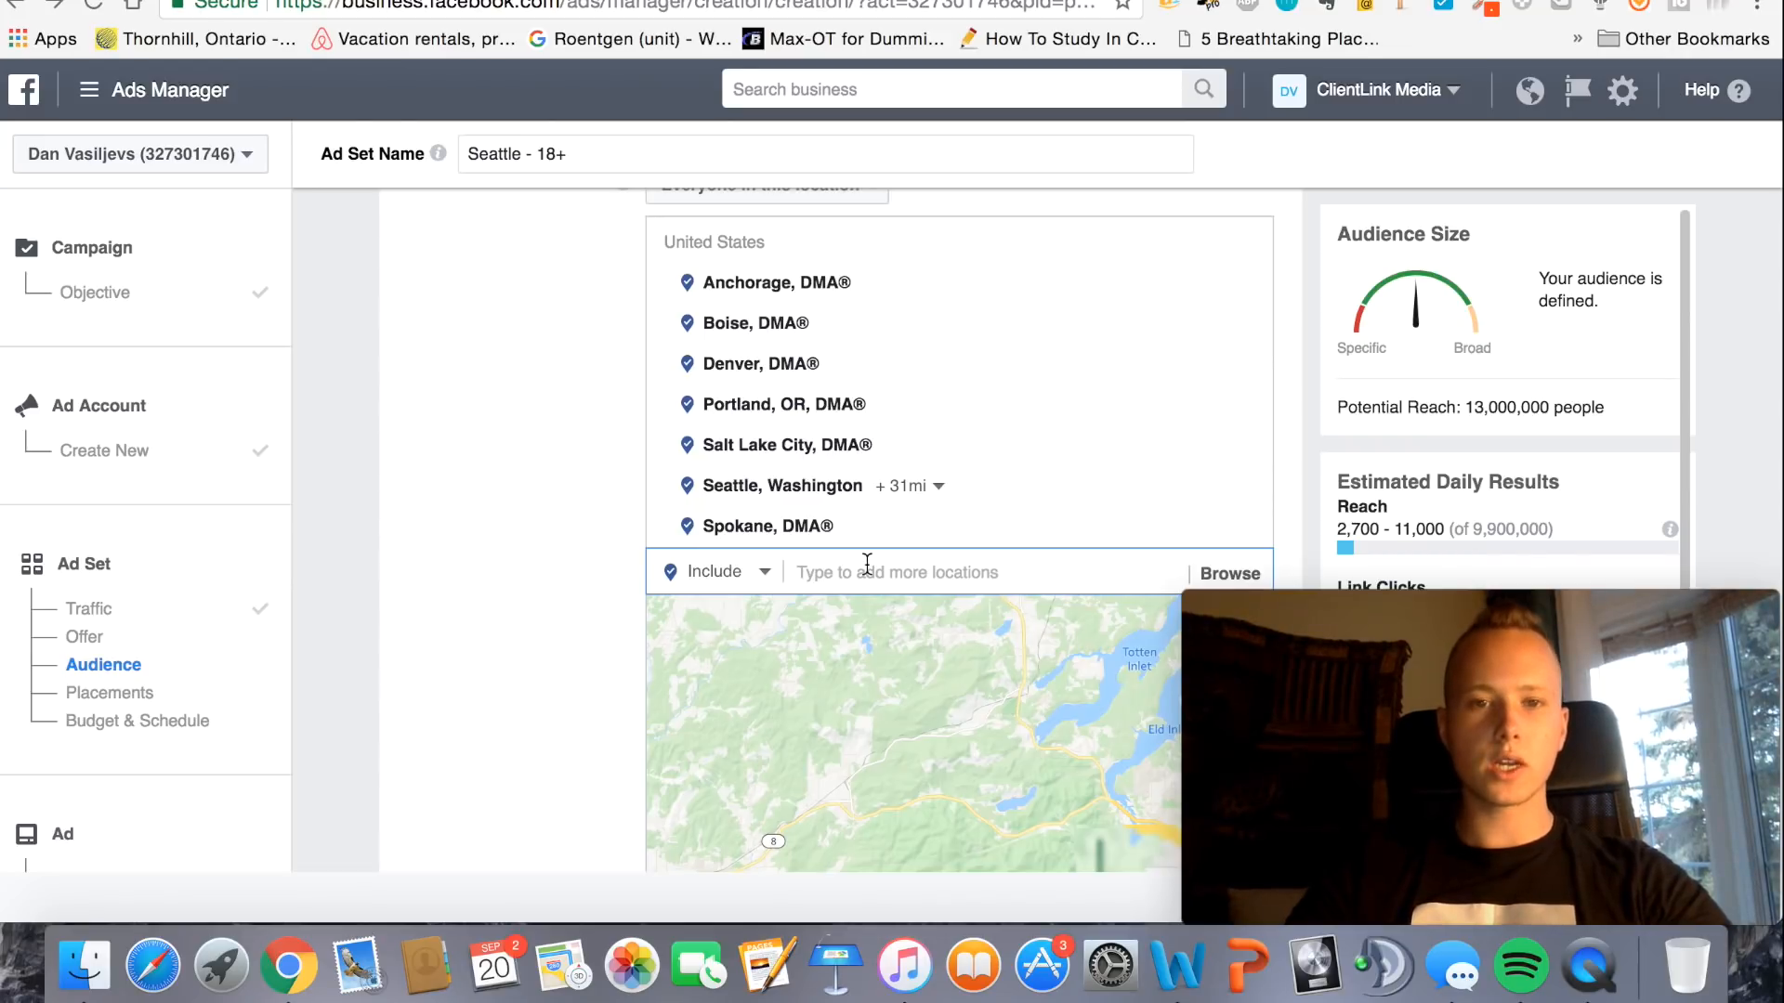
{"action": "type", "text": "San"}
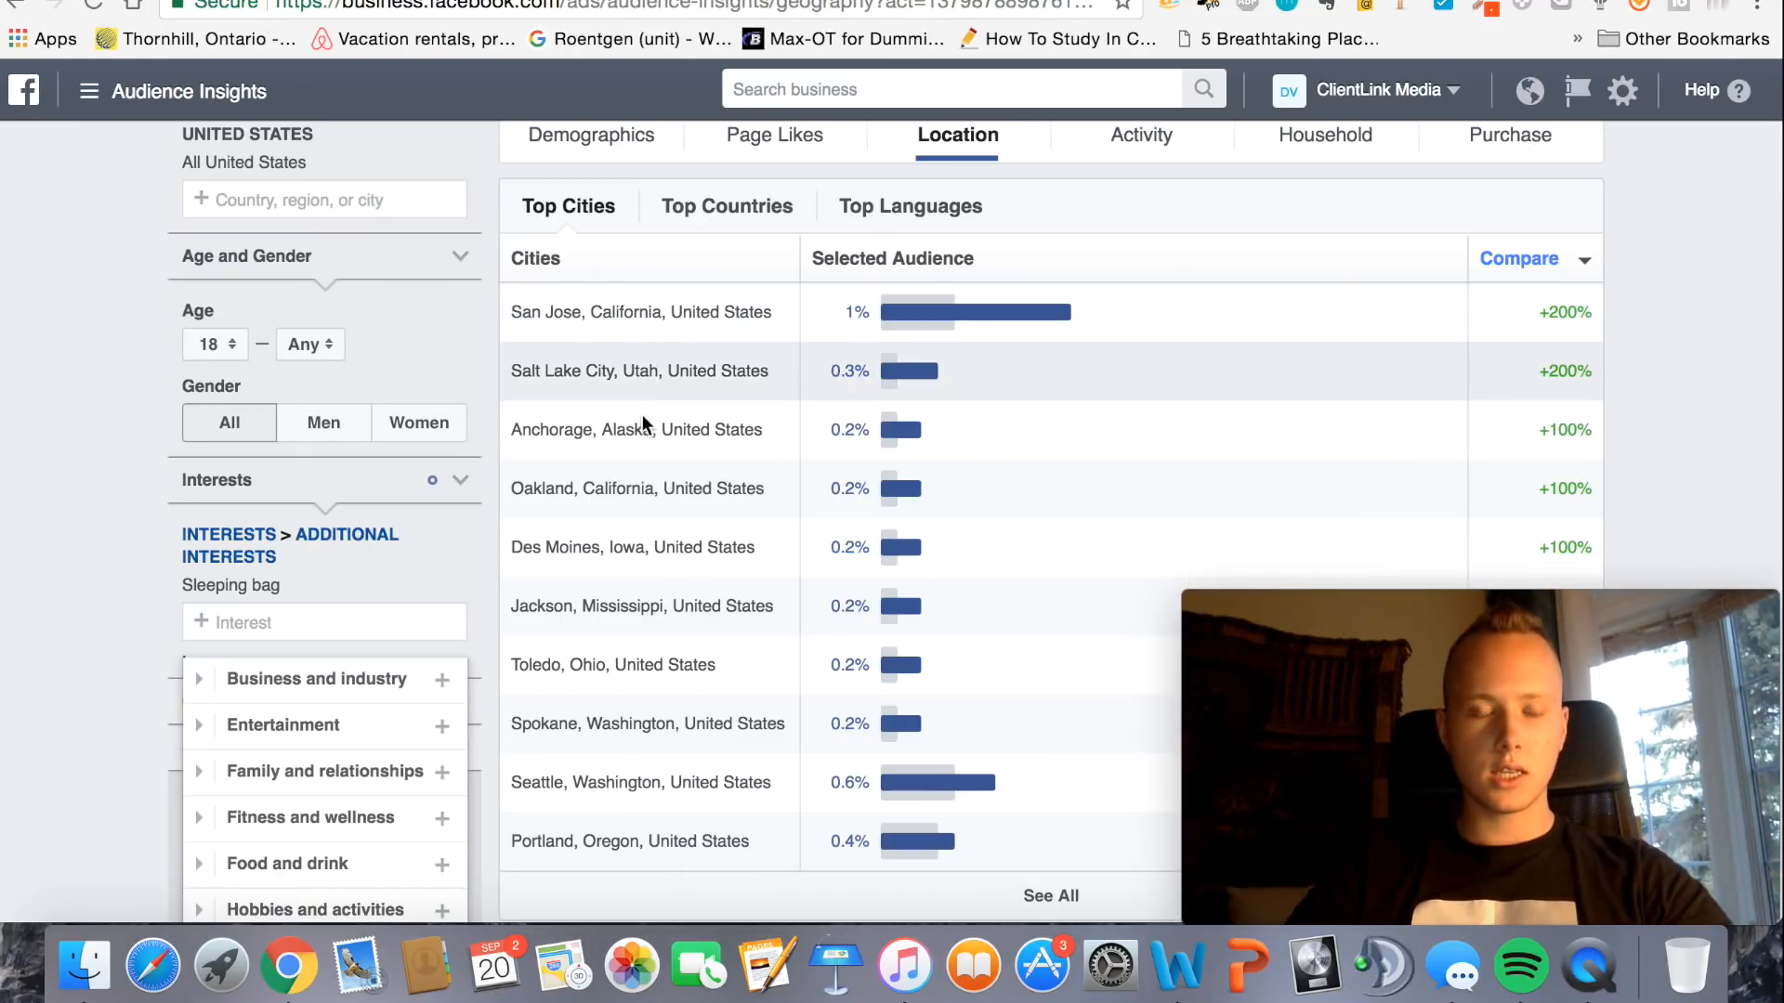
{"action": "scroll", "coordinate": [665, 538], "scroll_direction": "down", "scroll_amount": 2}
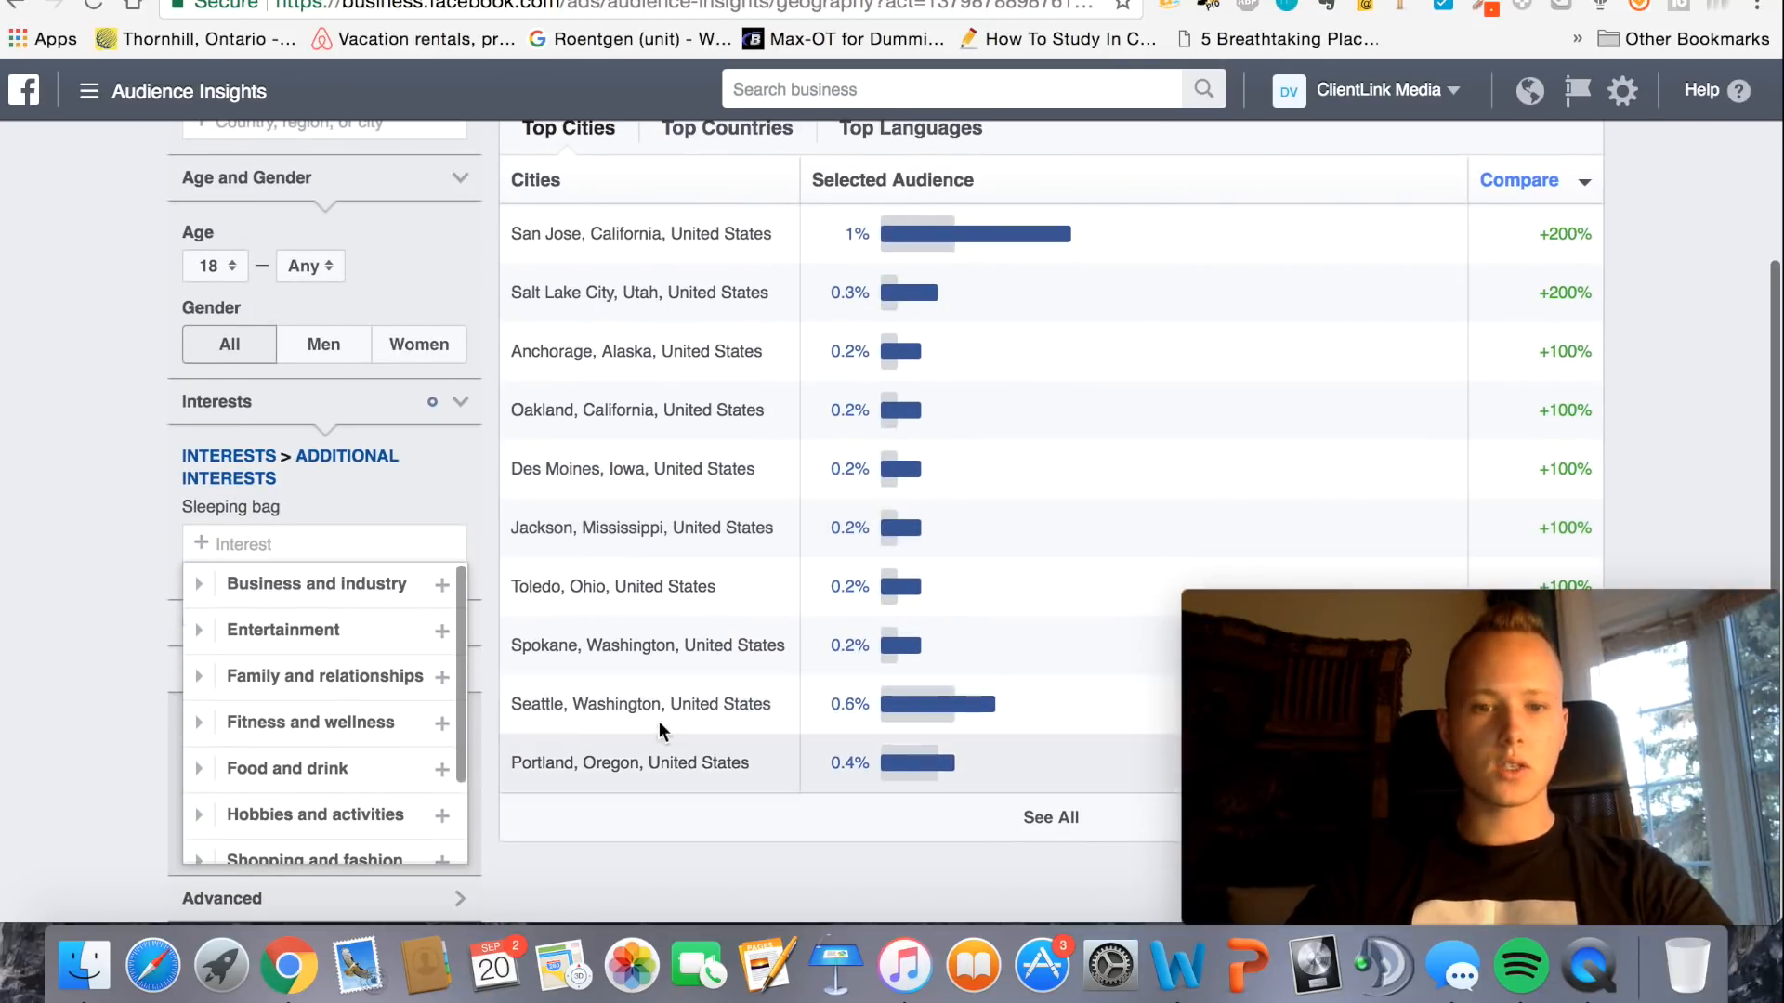
{"action": "left_click", "coordinate": [98, 649]}
{"action": "scroll", "coordinate": [811, 364], "scroll_direction": "up", "scroll_amount": 5}
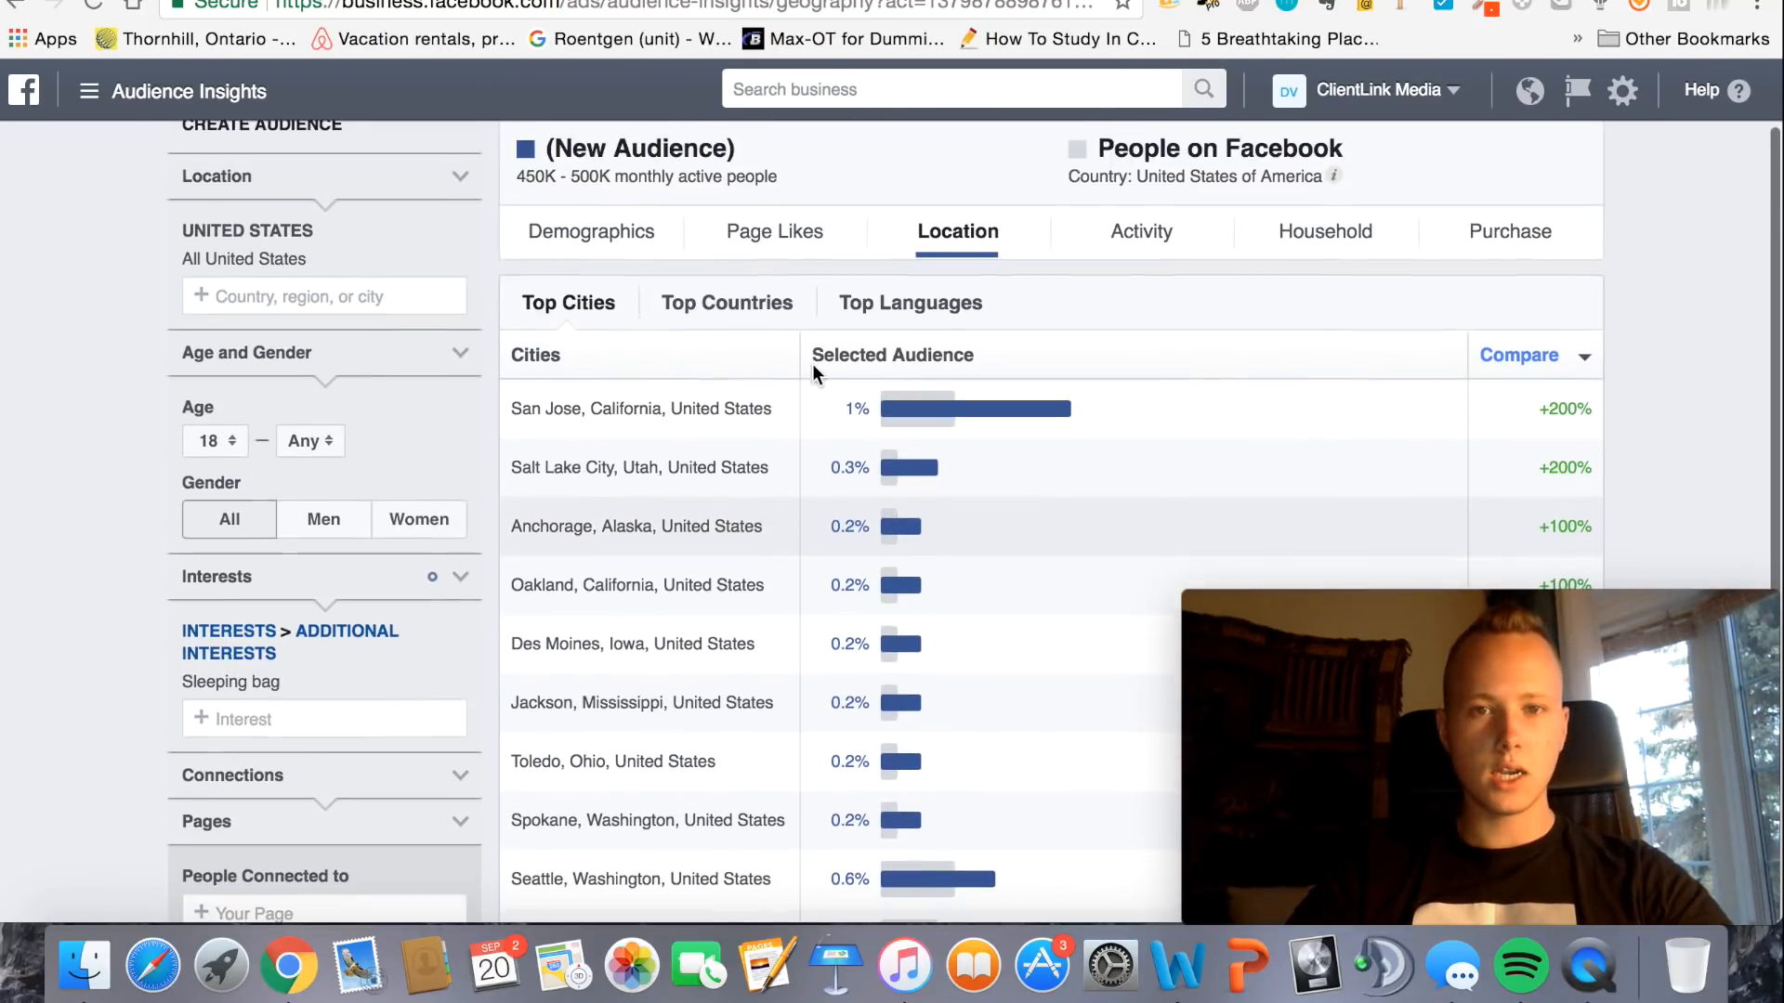
{"action": "left_click", "coordinate": [778, 279]}
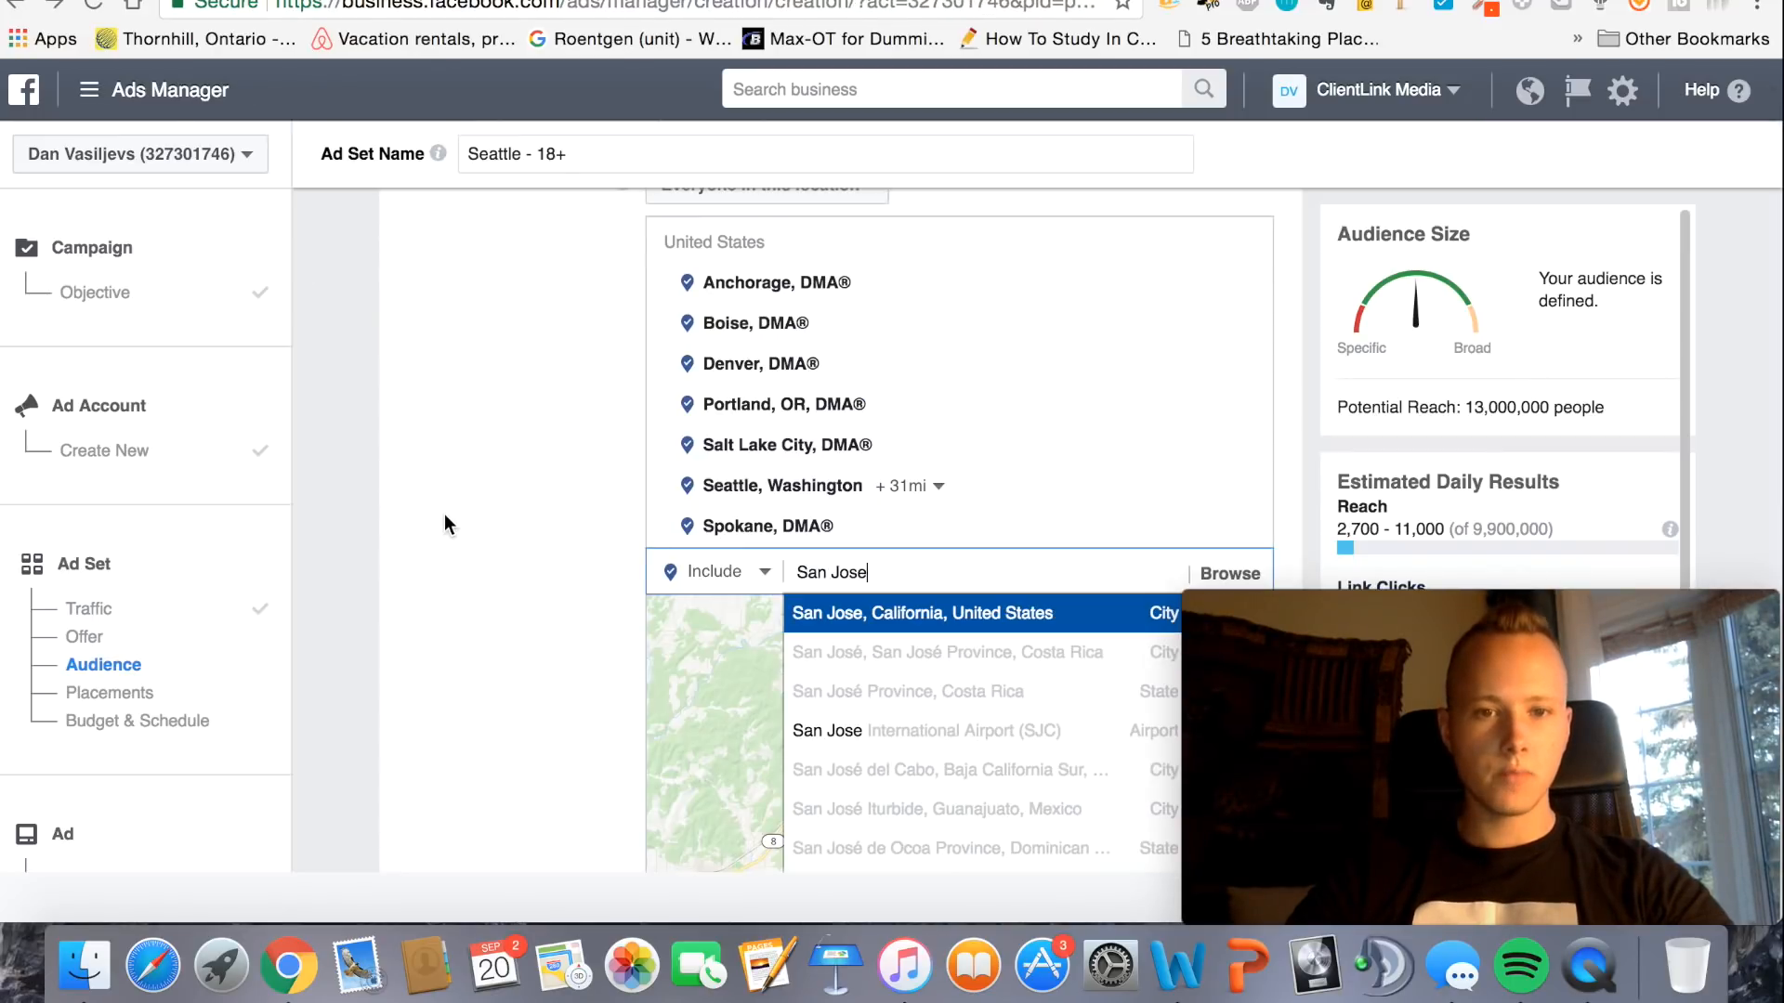
{"action": "key", "text": "Return"}
Review the Sleeping bag audience's page like categories and its age, gender and lifestyle demographics in Audience Insights
{"action": "scroll", "coordinate": [444, 515], "scroll_direction": "down", "scroll_amount": 5}
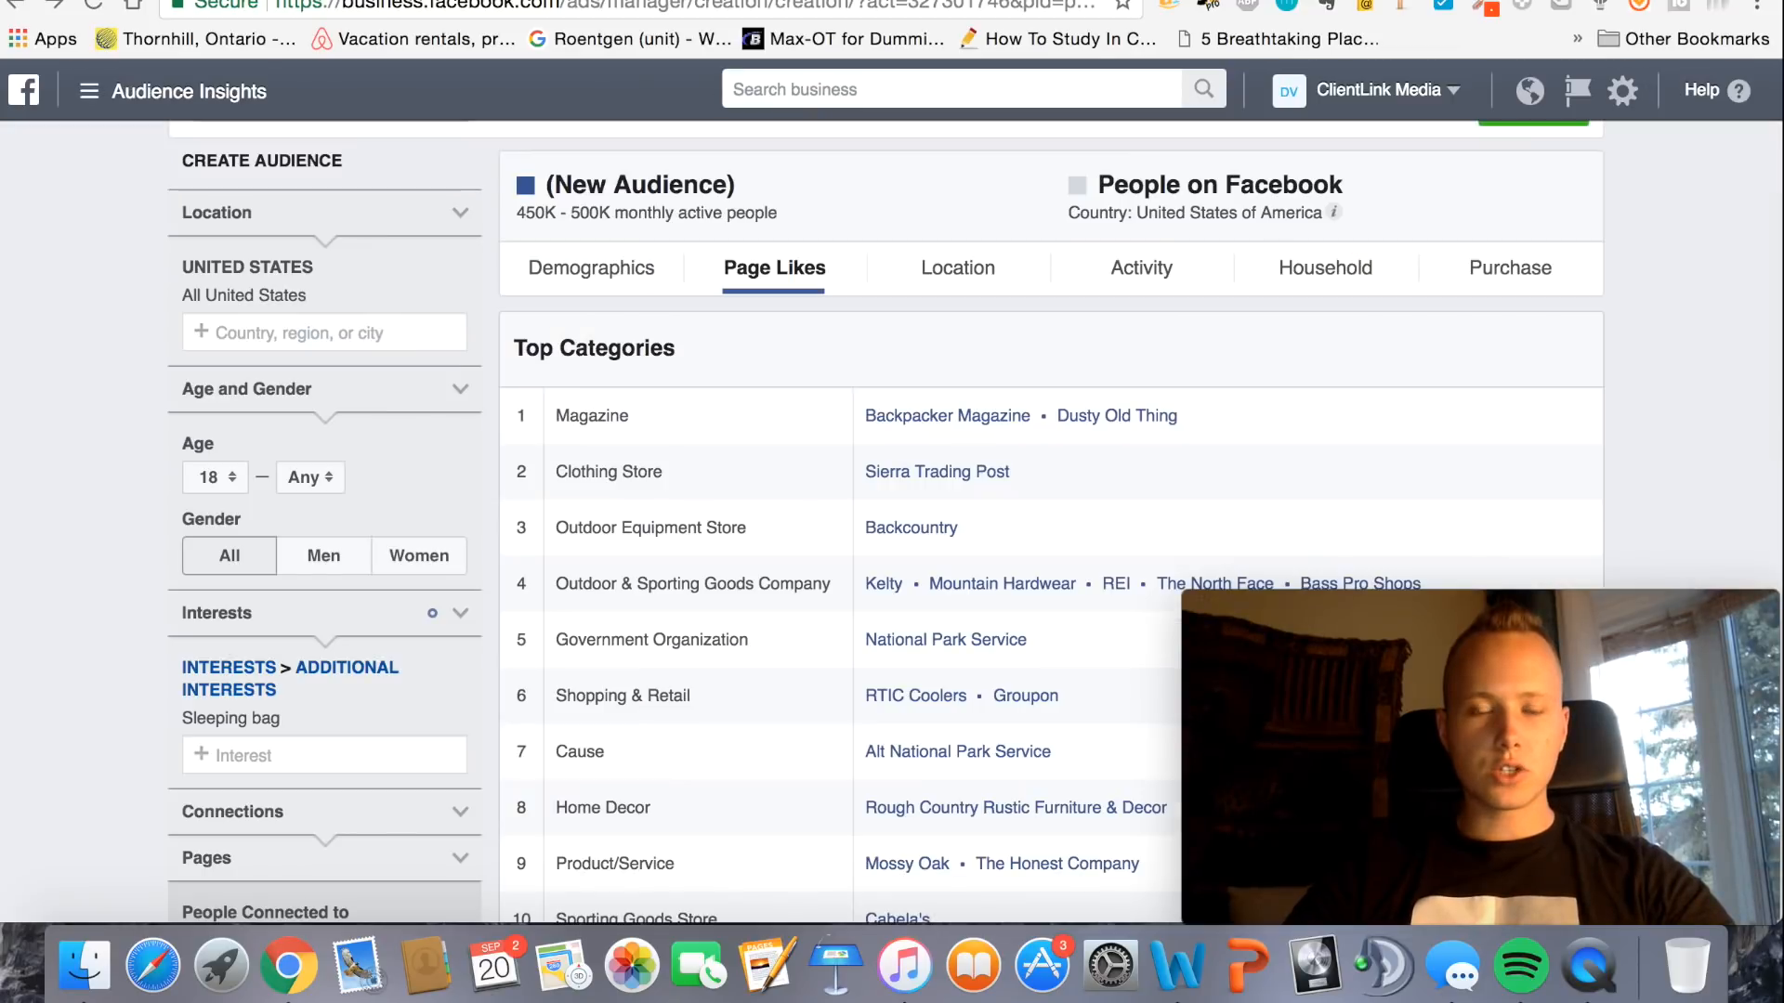
{"action": "scroll", "coordinate": [128, 583], "scroll_direction": "down", "scroll_amount": 5}
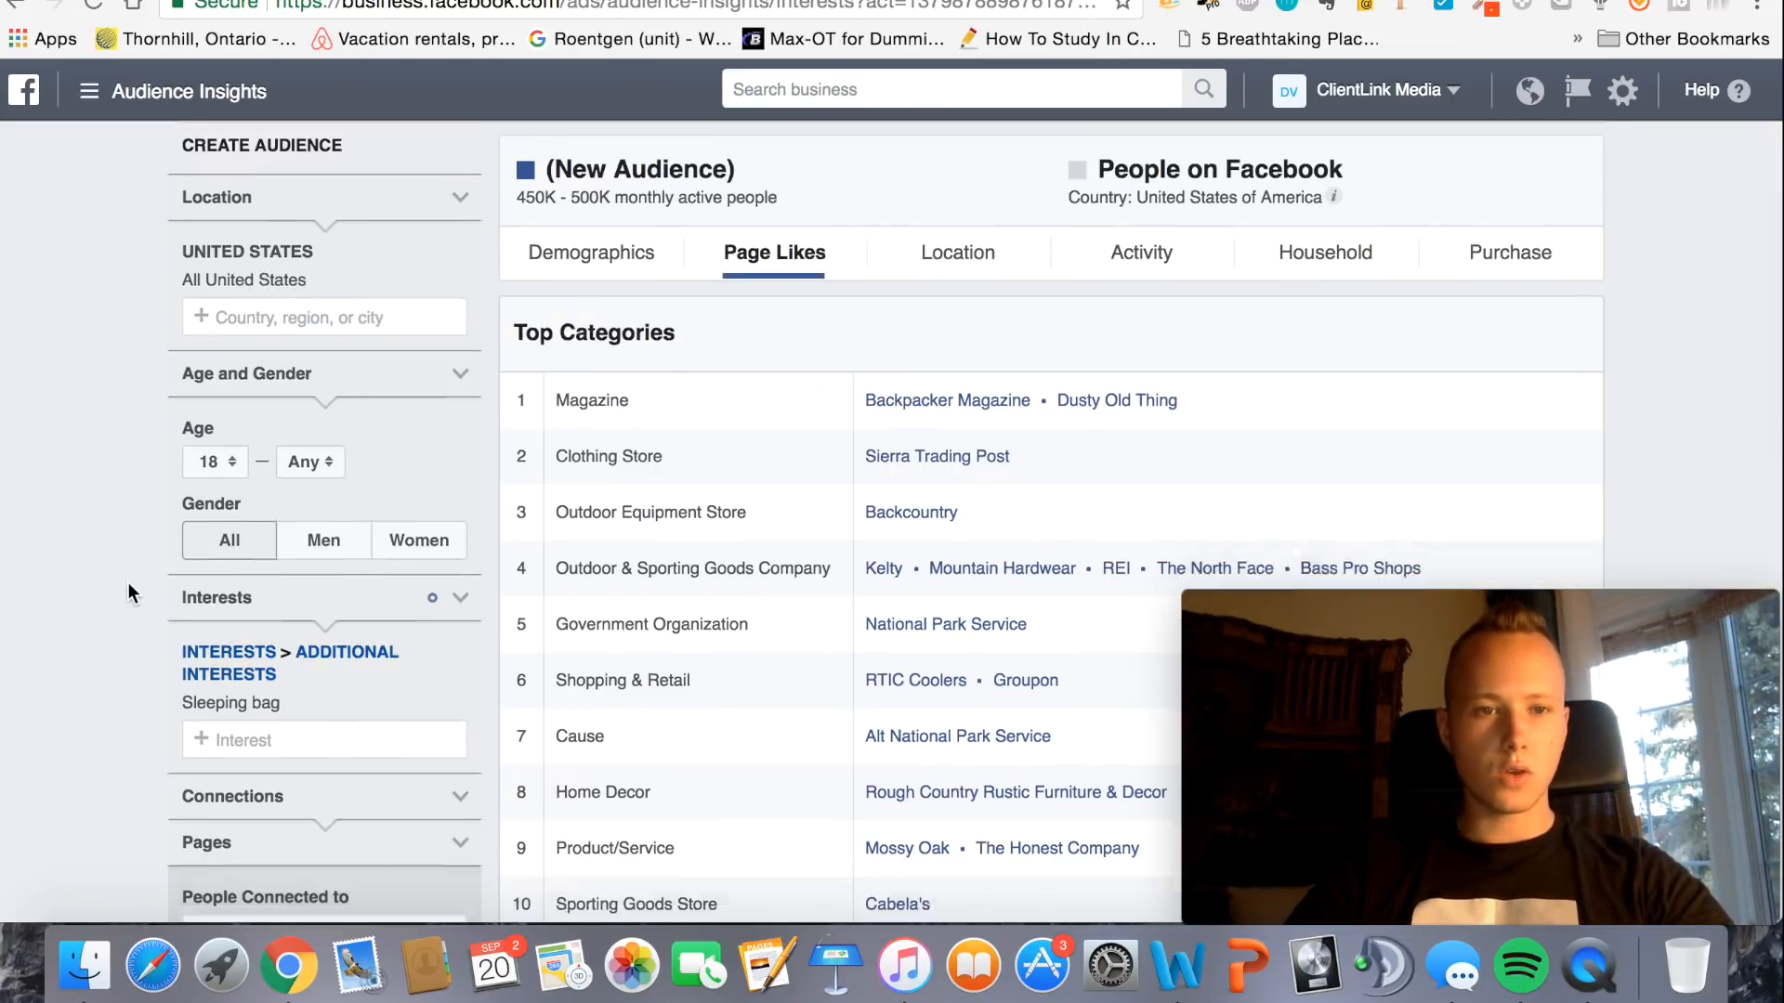
{"action": "scroll", "coordinate": [128, 583], "scroll_direction": "up", "scroll_amount": 6}
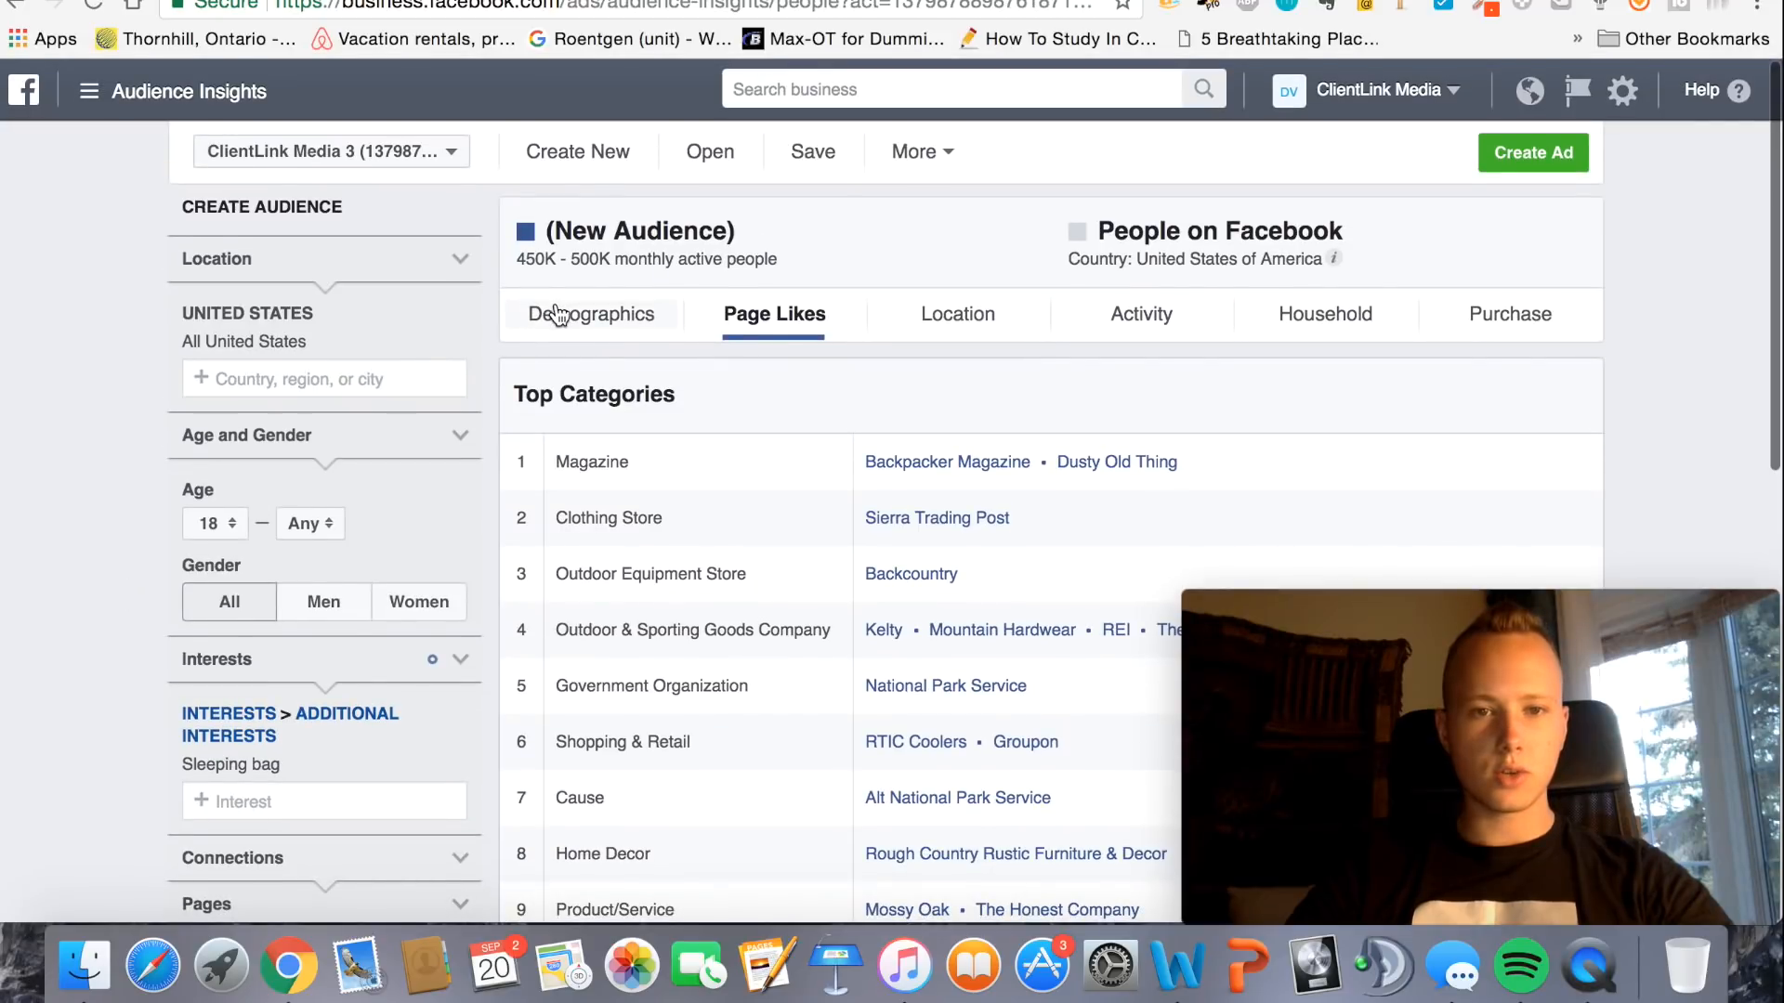
{"action": "left_click", "coordinate": [548, 312]}
{"action": "scroll", "coordinate": [867, 472], "scroll_direction": "down", "scroll_amount": 2}
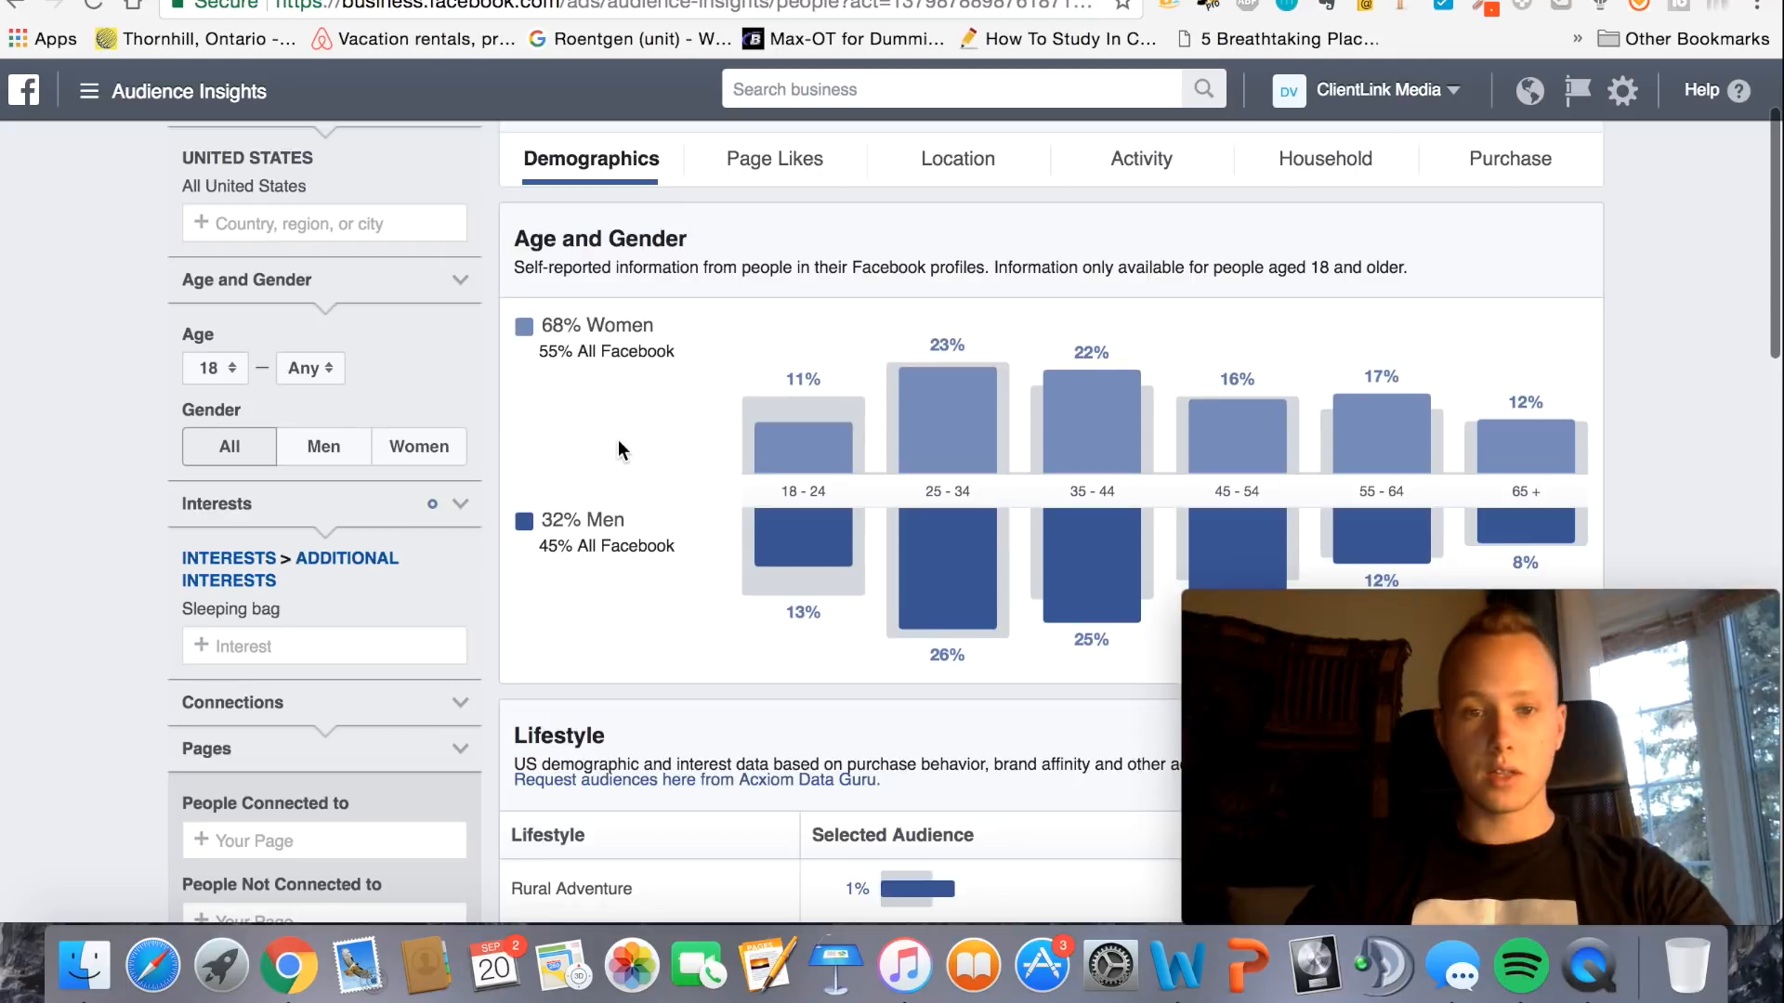
{"action": "scroll", "coordinate": [619, 449], "scroll_direction": "down", "scroll_amount": 1}
{"action": "mouse_move", "coordinate": [955, 372]}
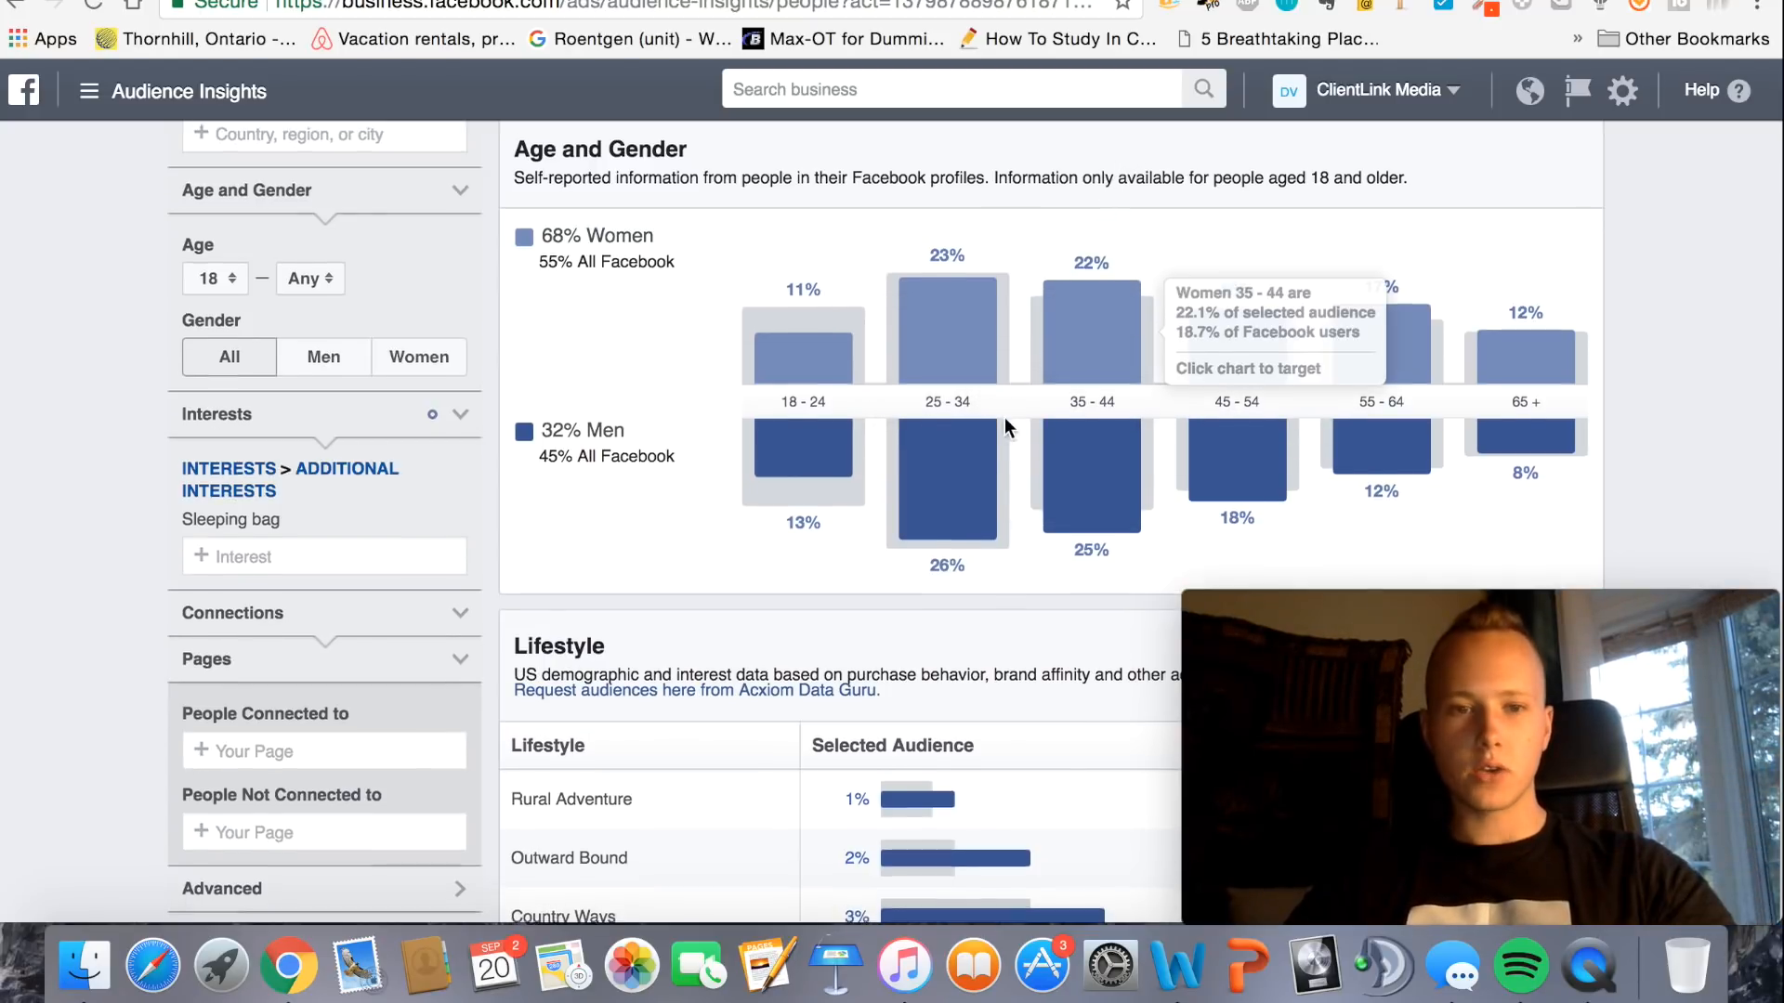
{"action": "scroll", "coordinate": [1005, 417], "scroll_direction": "down", "scroll_amount": 3}
{"action": "scroll", "coordinate": [783, 402], "scroll_direction": "up", "scroll_amount": 3}
{"action": "scroll", "coordinate": [782, 401], "scroll_direction": "down", "scroll_amount": 5}
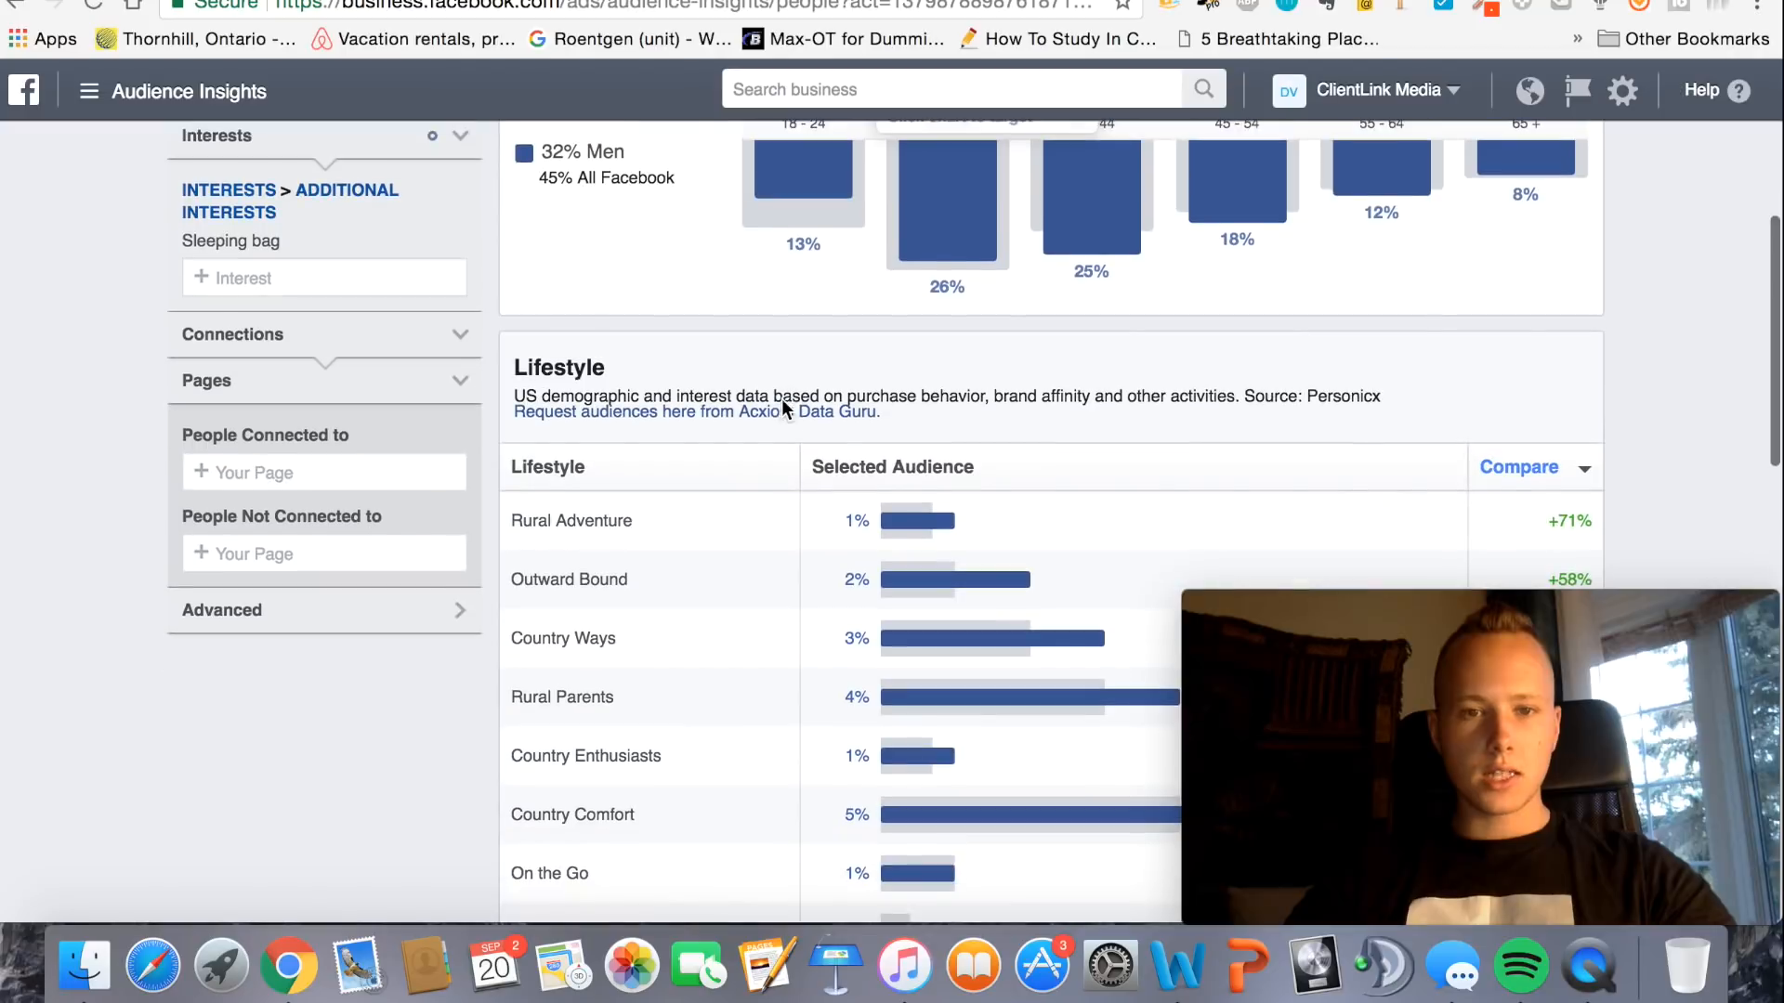
{"action": "scroll", "coordinate": [785, 411], "scroll_direction": "up", "scroll_amount": 5}
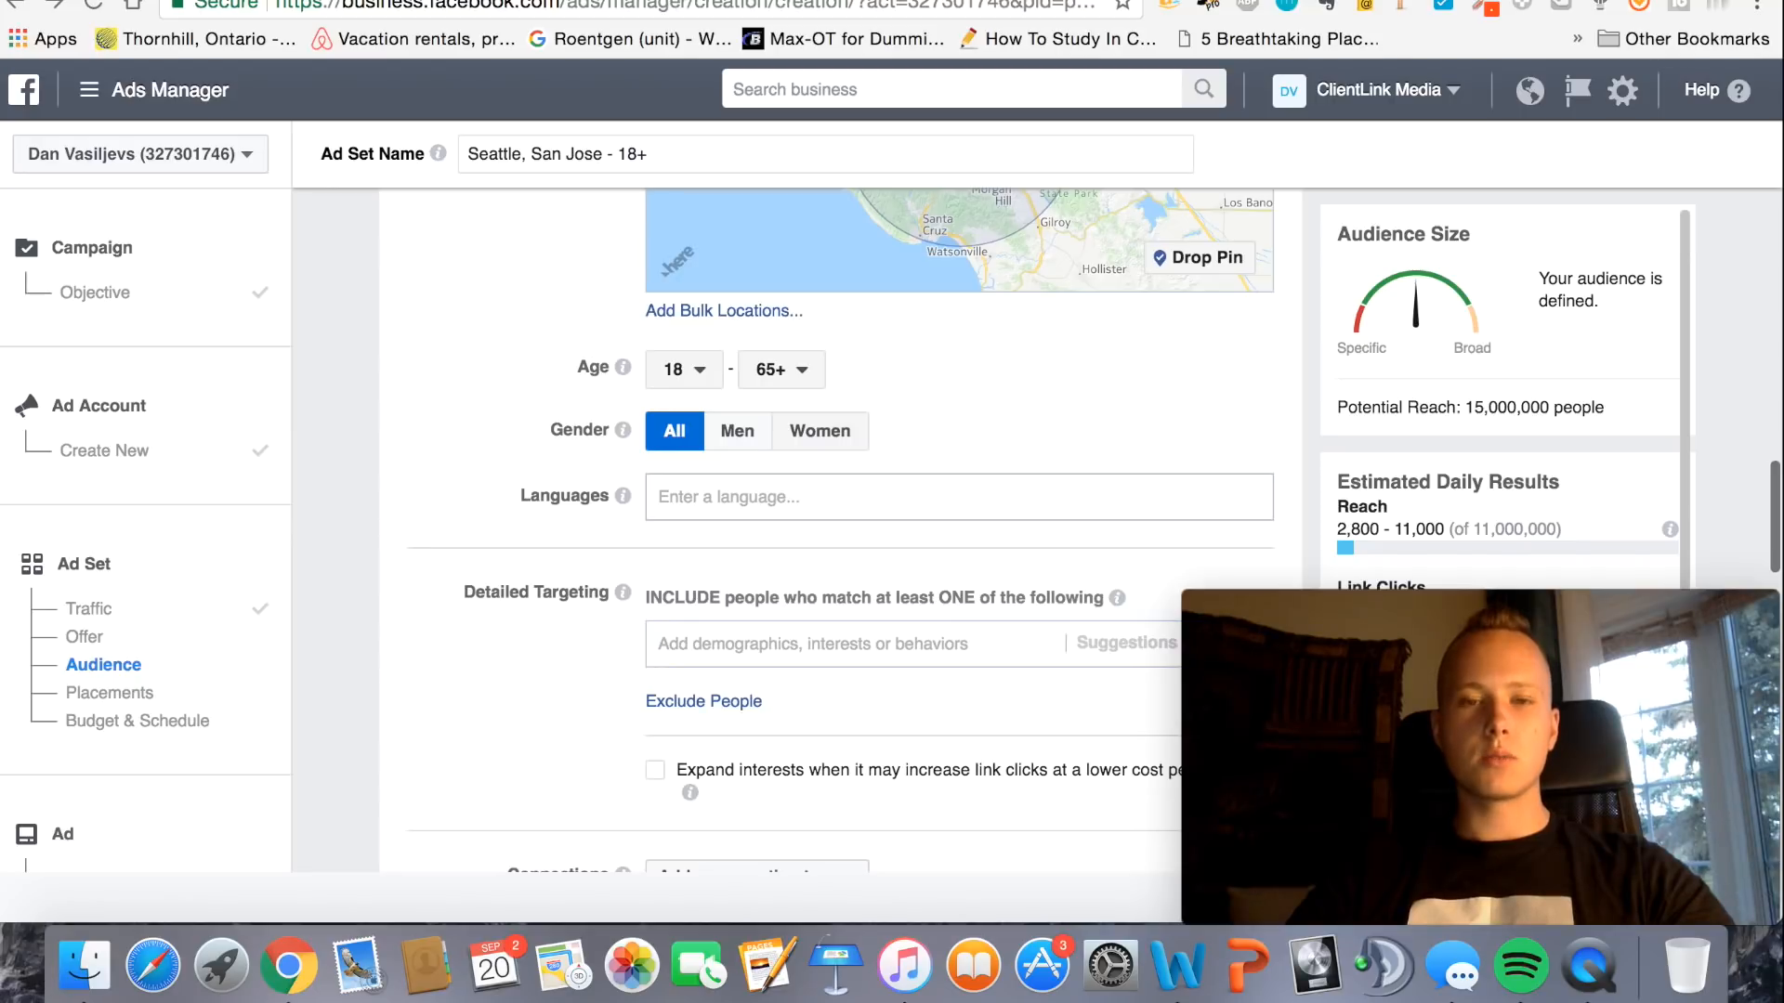
Set the ad set's audience language to English (All) in Ads Manager
{"action": "scroll", "coordinate": [588, 461], "scroll_direction": "down", "scroll_amount": 3}
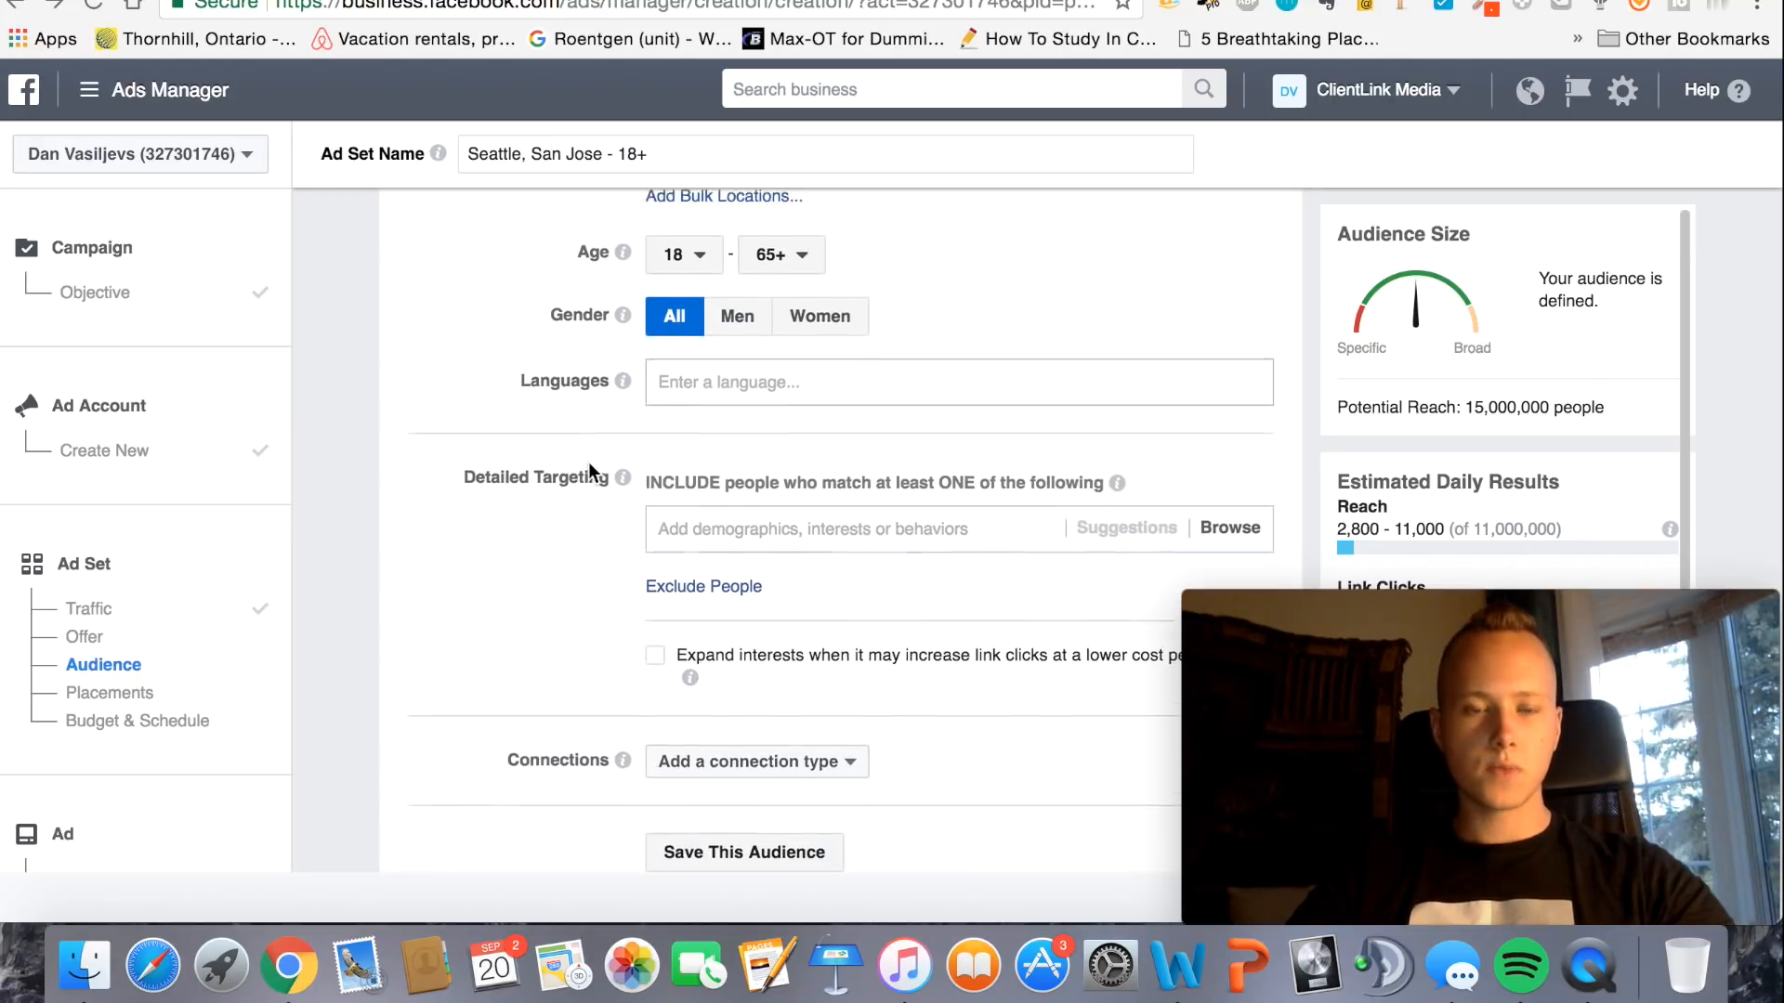
{"action": "scroll", "coordinate": [588, 461], "scroll_direction": "up", "scroll_amount": 5}
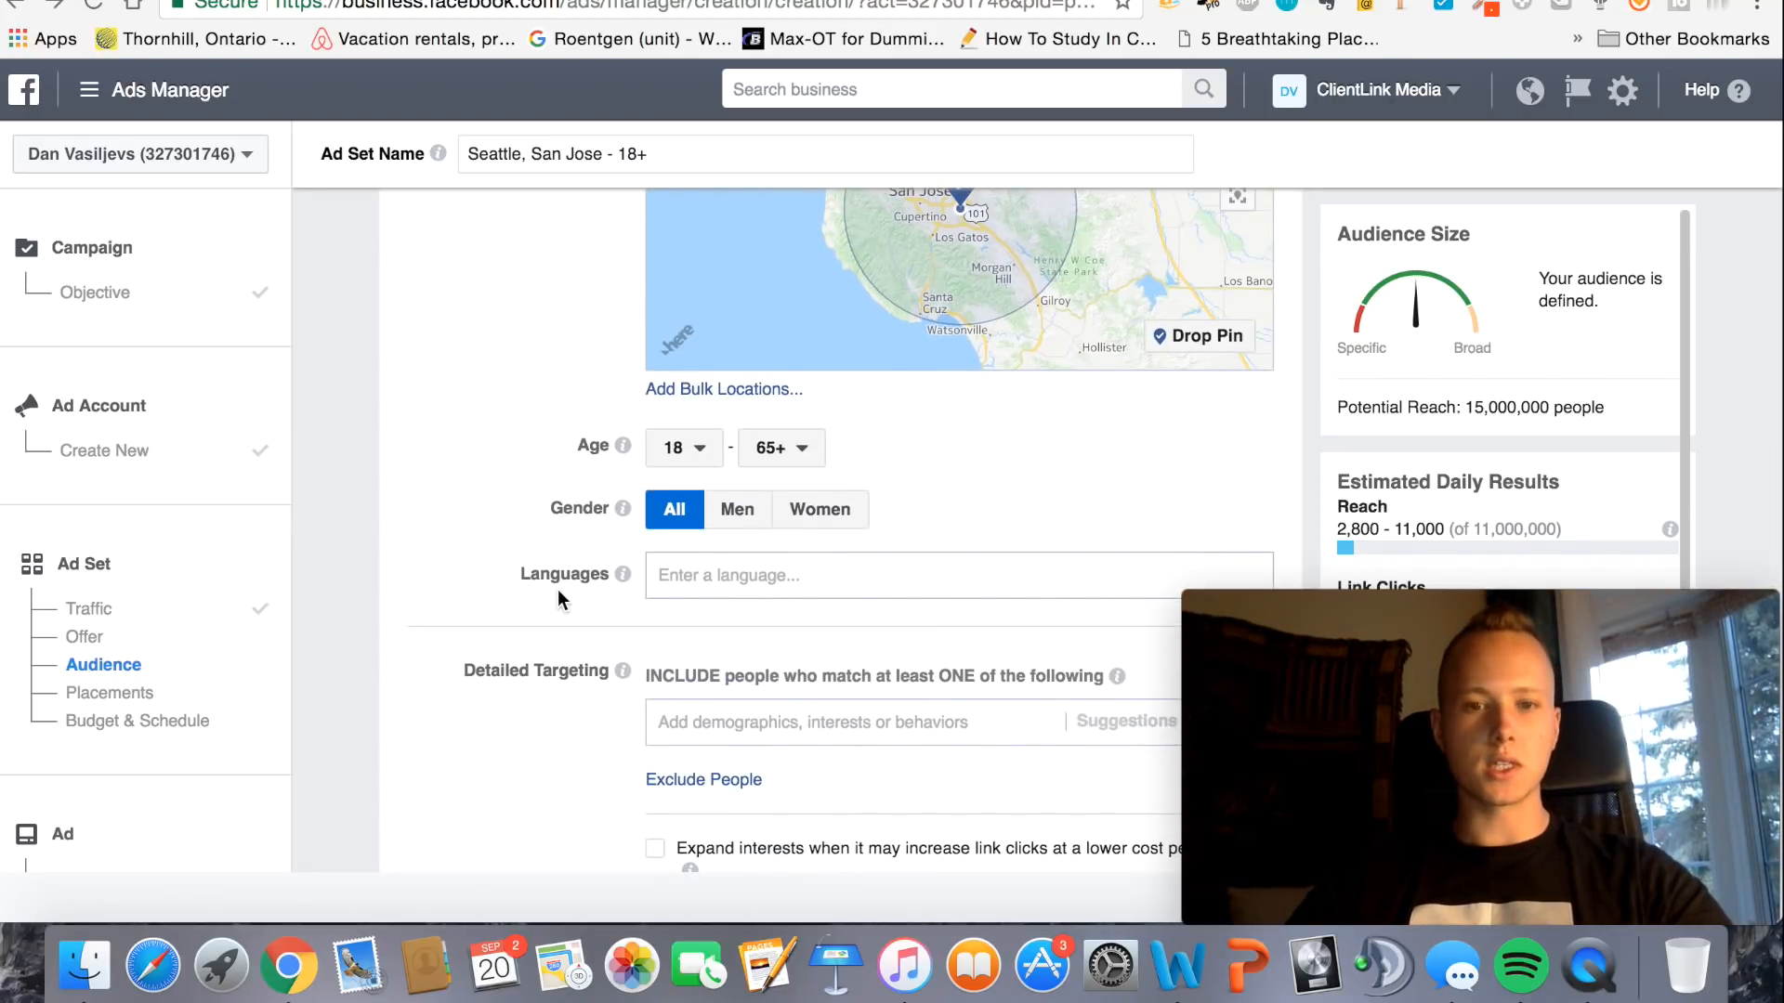
{"action": "scroll", "coordinate": [557, 589], "scroll_direction": "down", "scroll_amount": 2}
{"action": "left_click", "coordinate": [733, 479]}
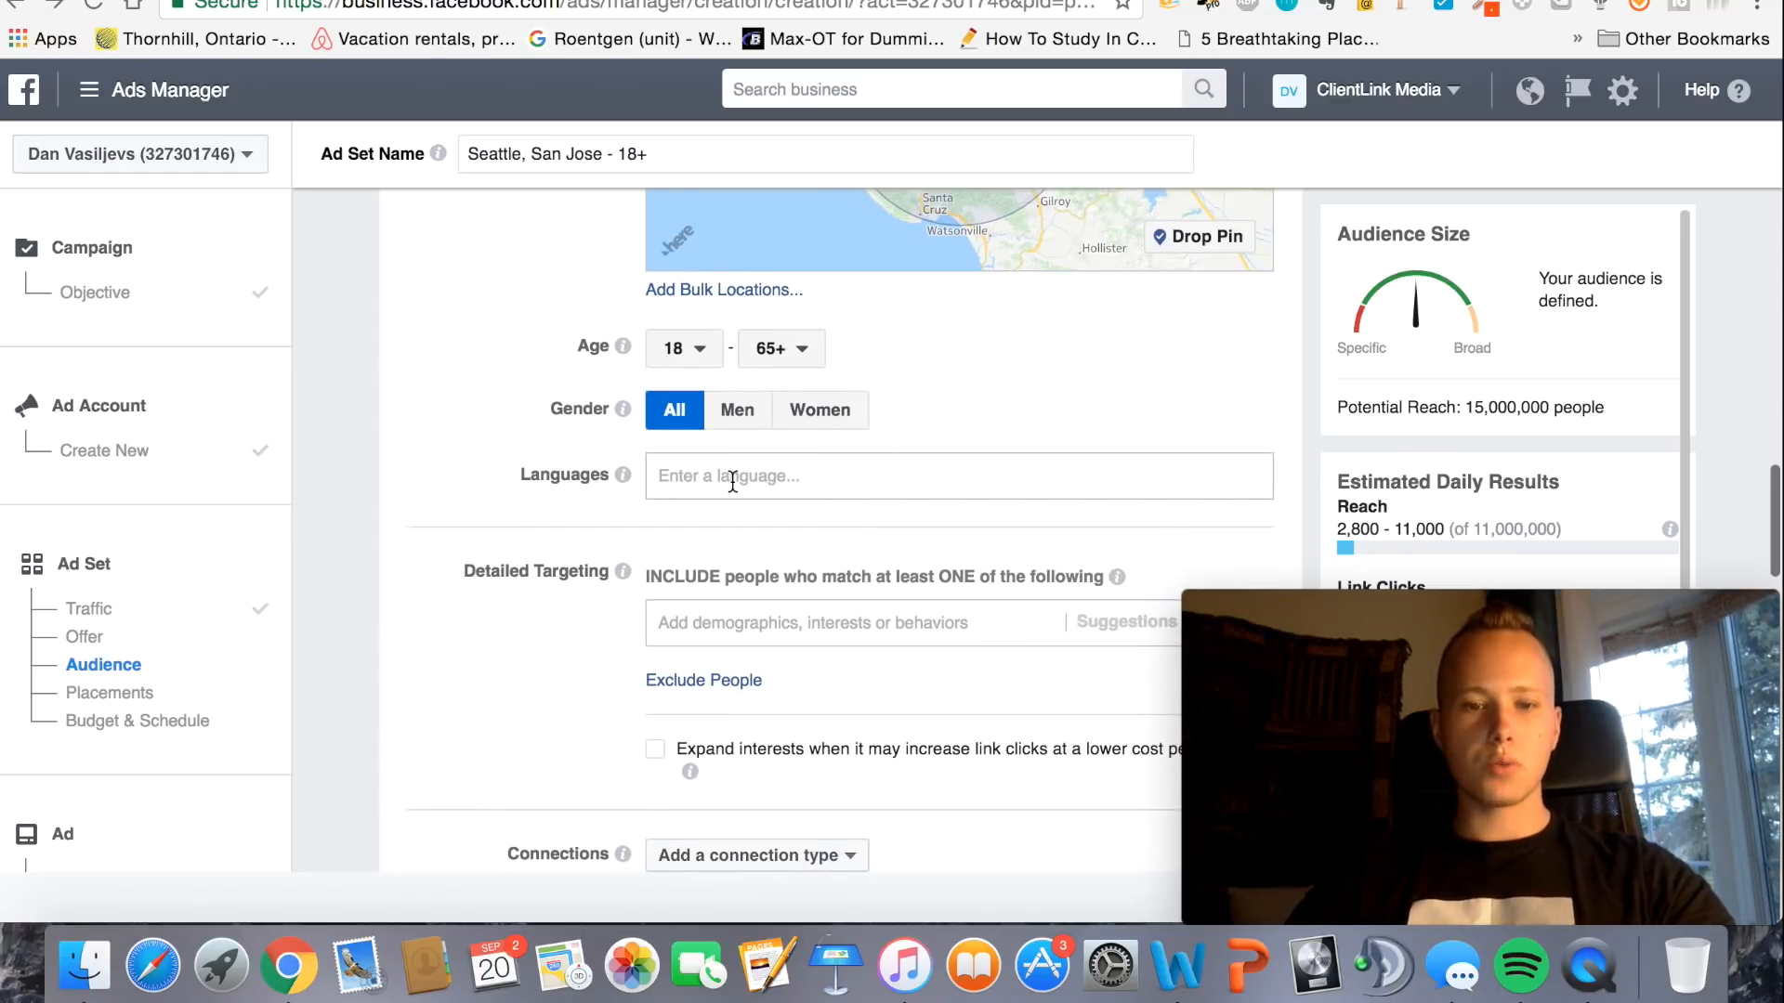
{"action": "type", "text": "English"}
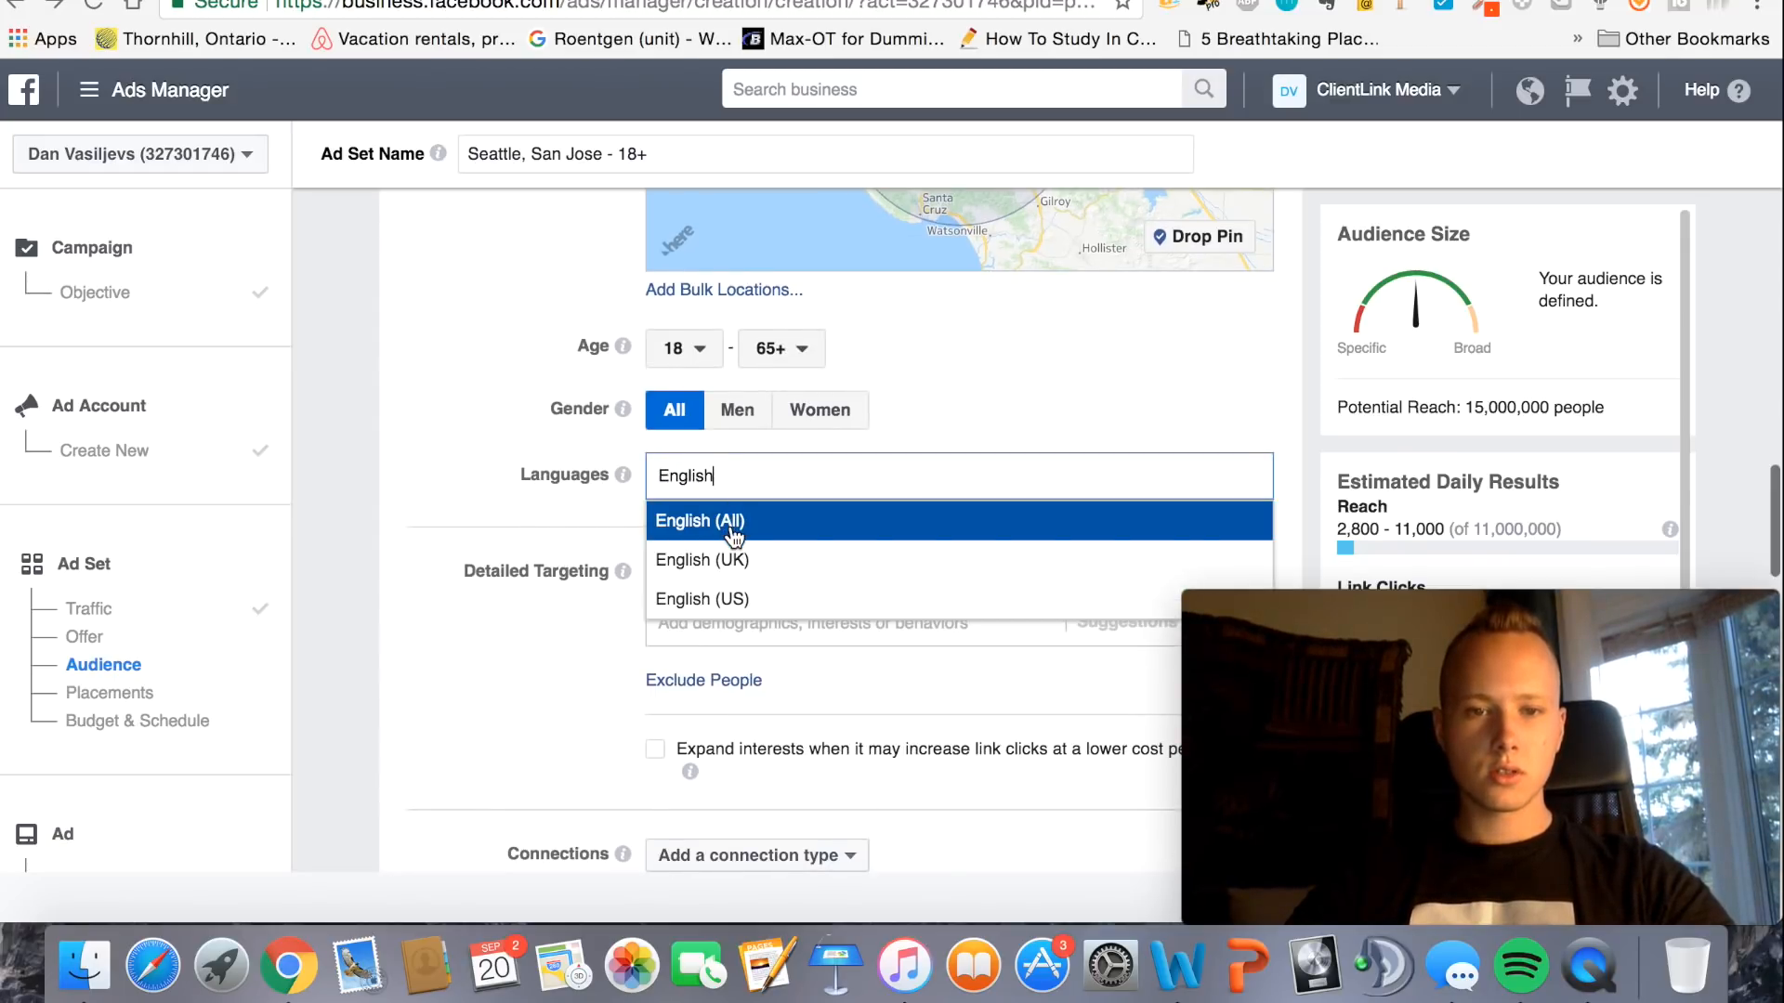
{"action": "left_click", "coordinate": [733, 536]}
Check the Sleeping bag audience's page likes in Audience Insights and add the Backpacker (magazine) interest to the ad set's detailed targeting
{"action": "scroll", "coordinate": [574, 633], "scroll_direction": "down", "scroll_amount": 4}
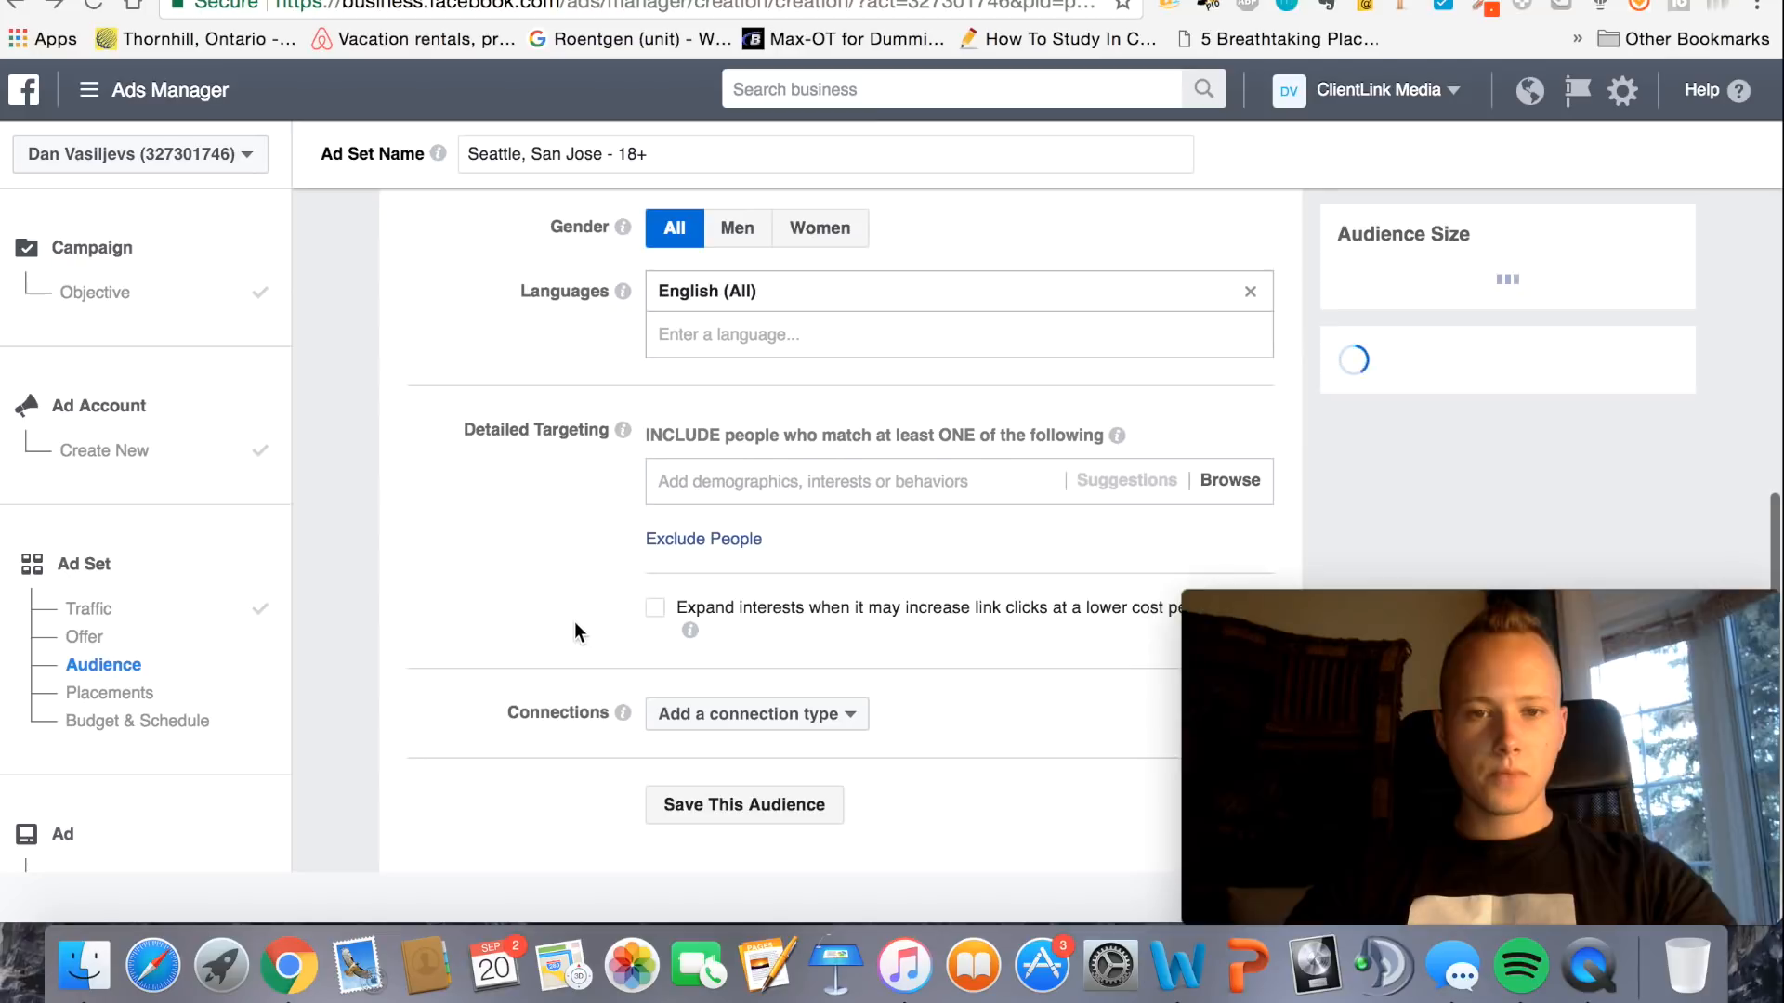
{"action": "scroll", "coordinate": [575, 623], "scroll_direction": "down", "scroll_amount": 1}
{"action": "mouse_move", "coordinate": [623, 375]}
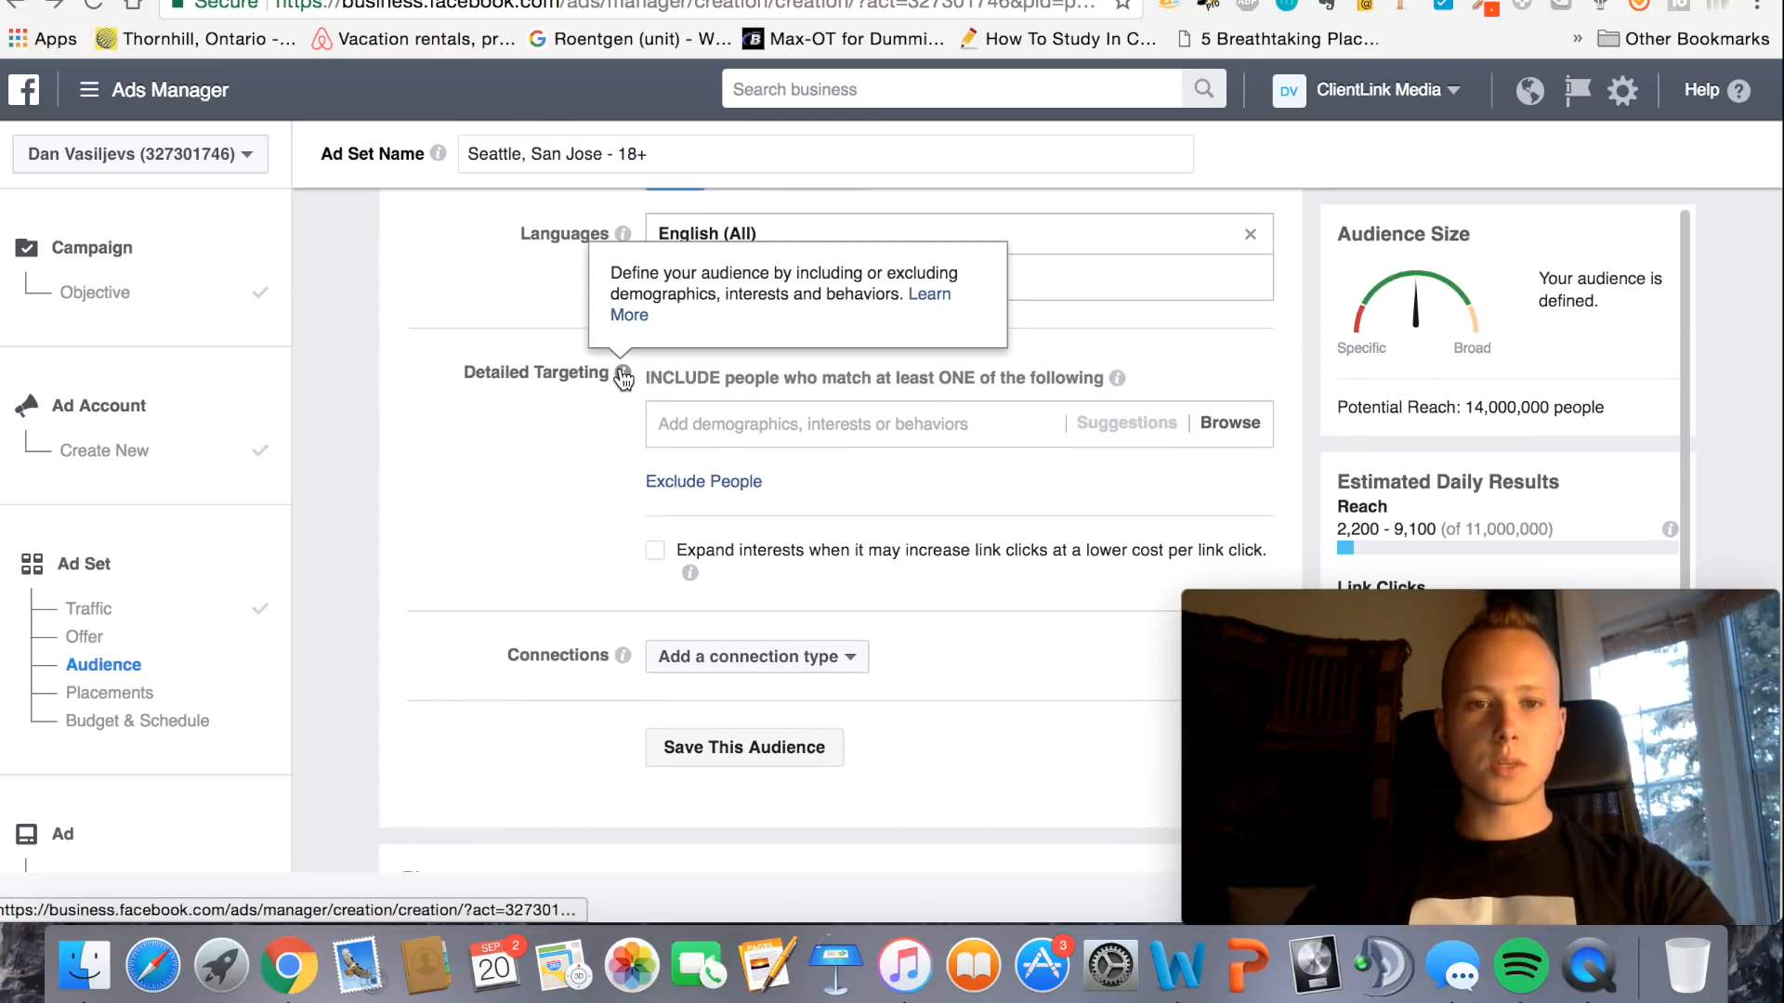
{"action": "left_click", "coordinate": [776, 425]}
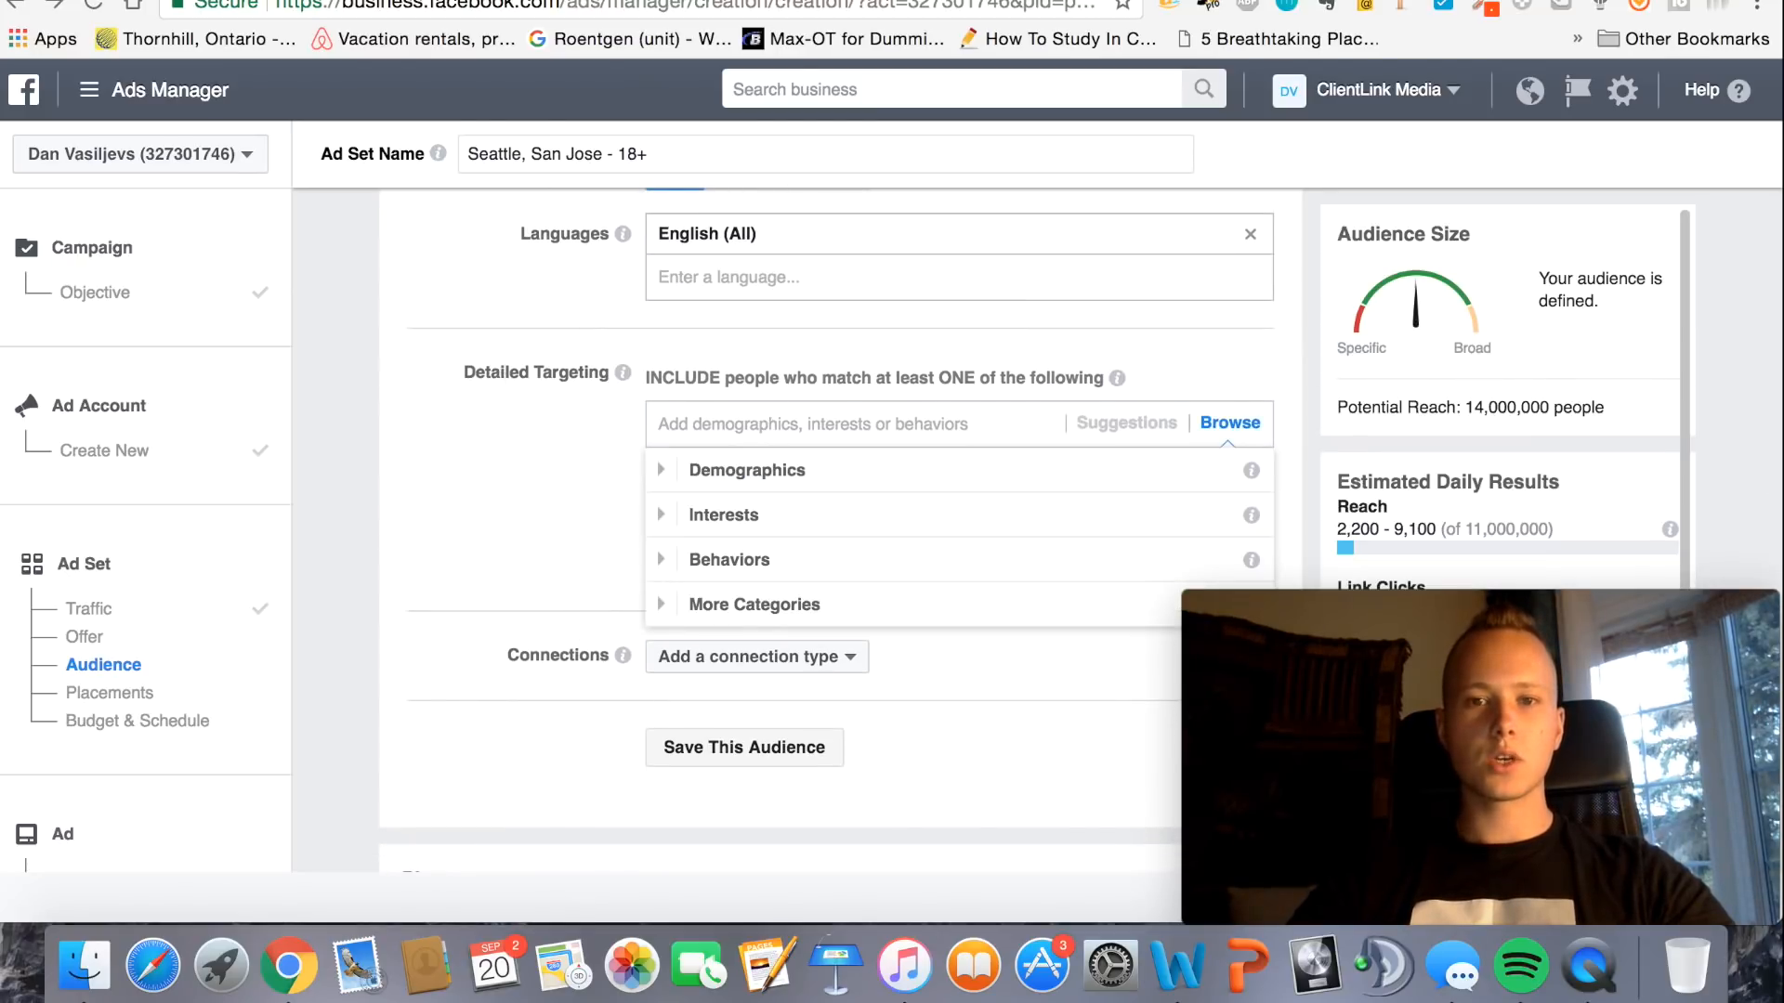
{"action": "left_click", "coordinate": [818, 2]}
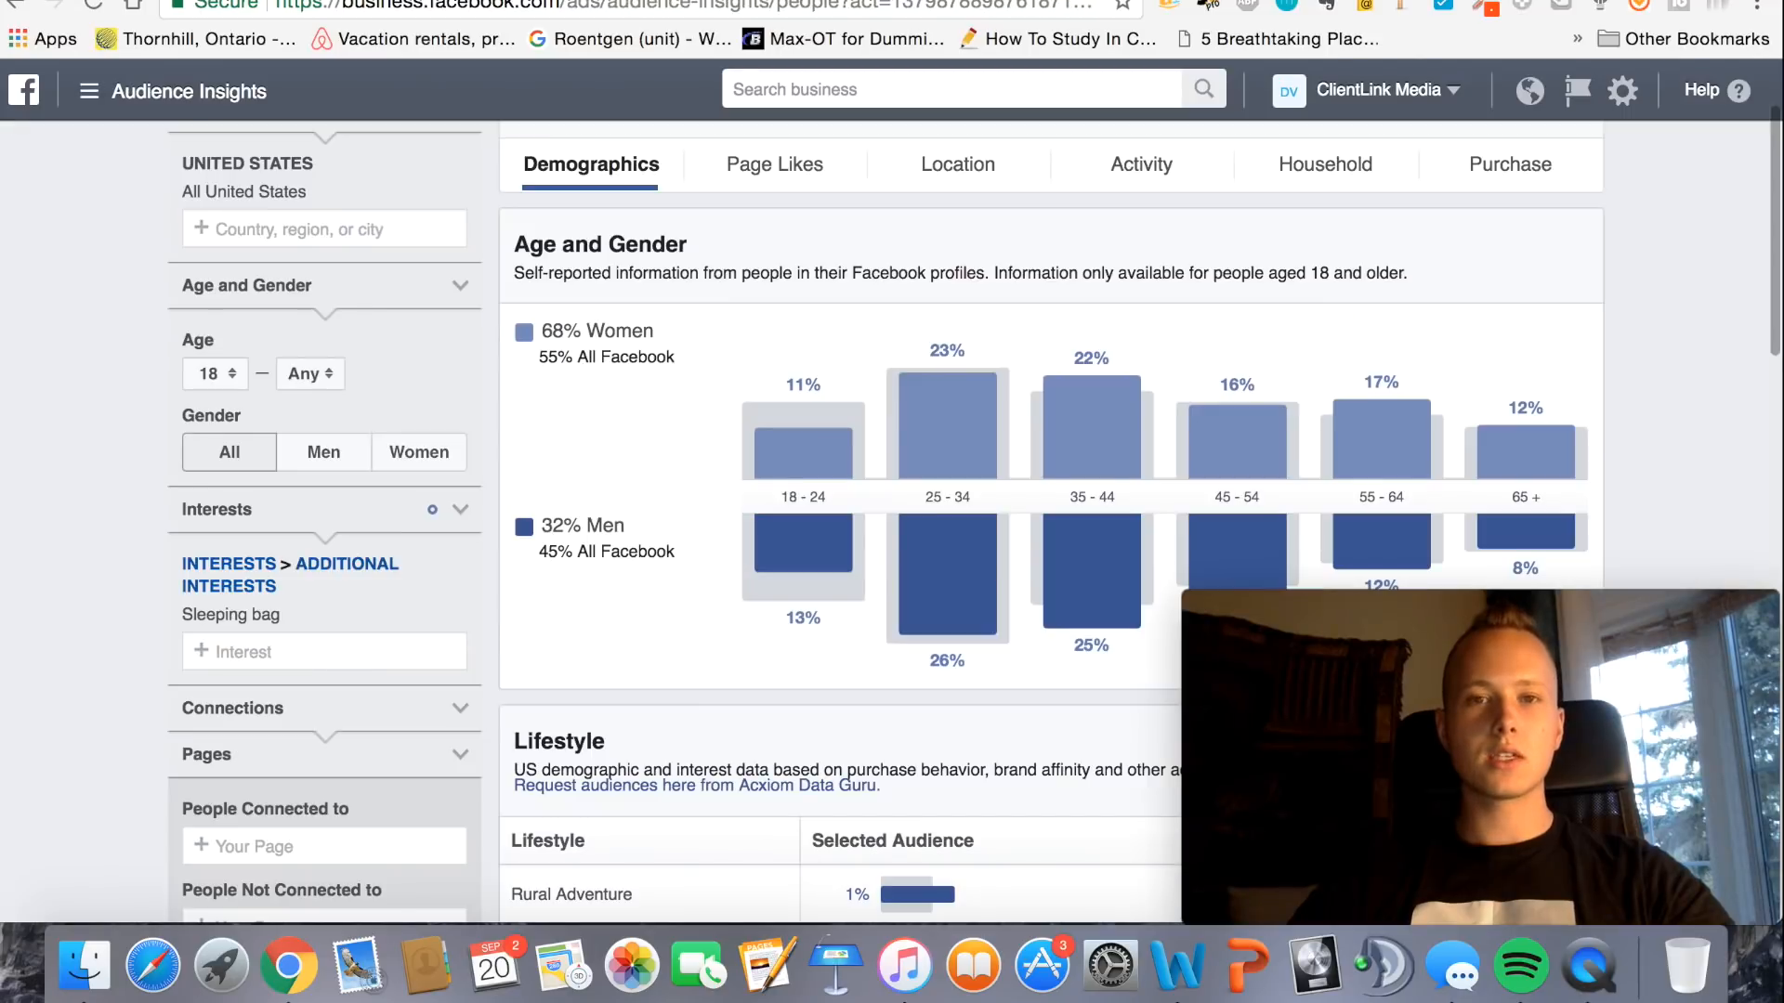
{"action": "left_click", "coordinate": [771, 167]}
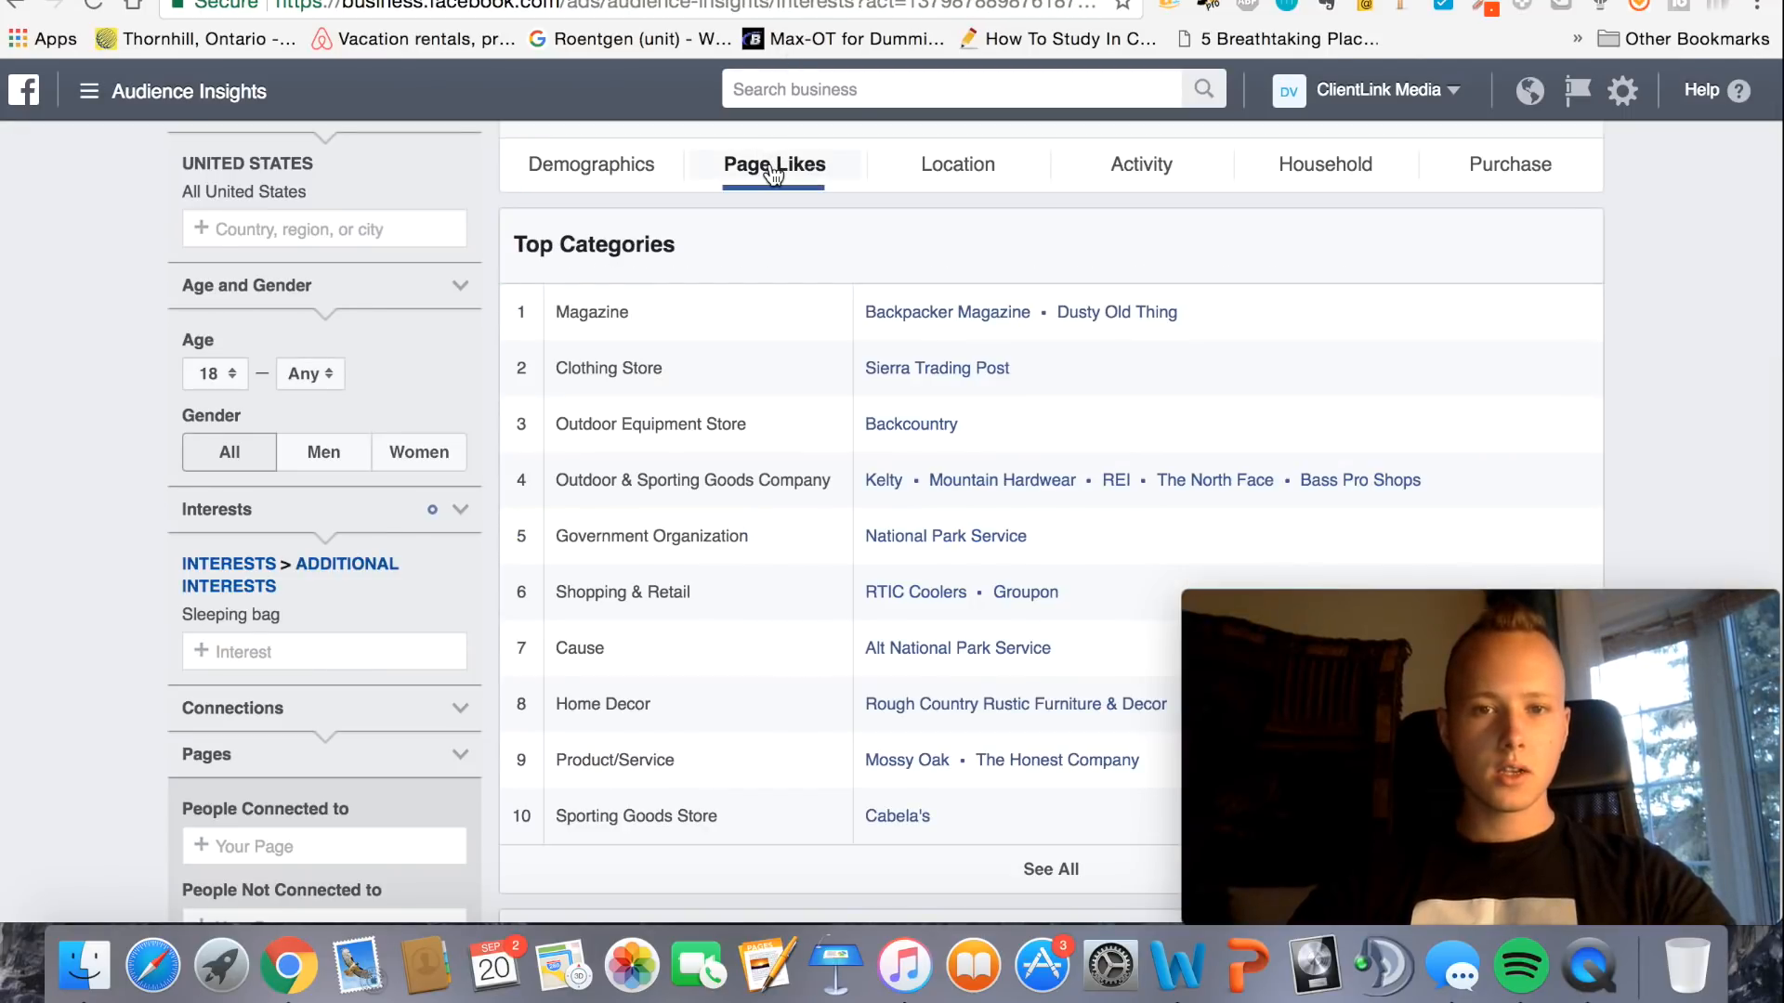
{"action": "scroll", "coordinate": [721, 363], "scroll_direction": "down", "scroll_amount": 1}
{"action": "left_click", "coordinate": [307, 2]}
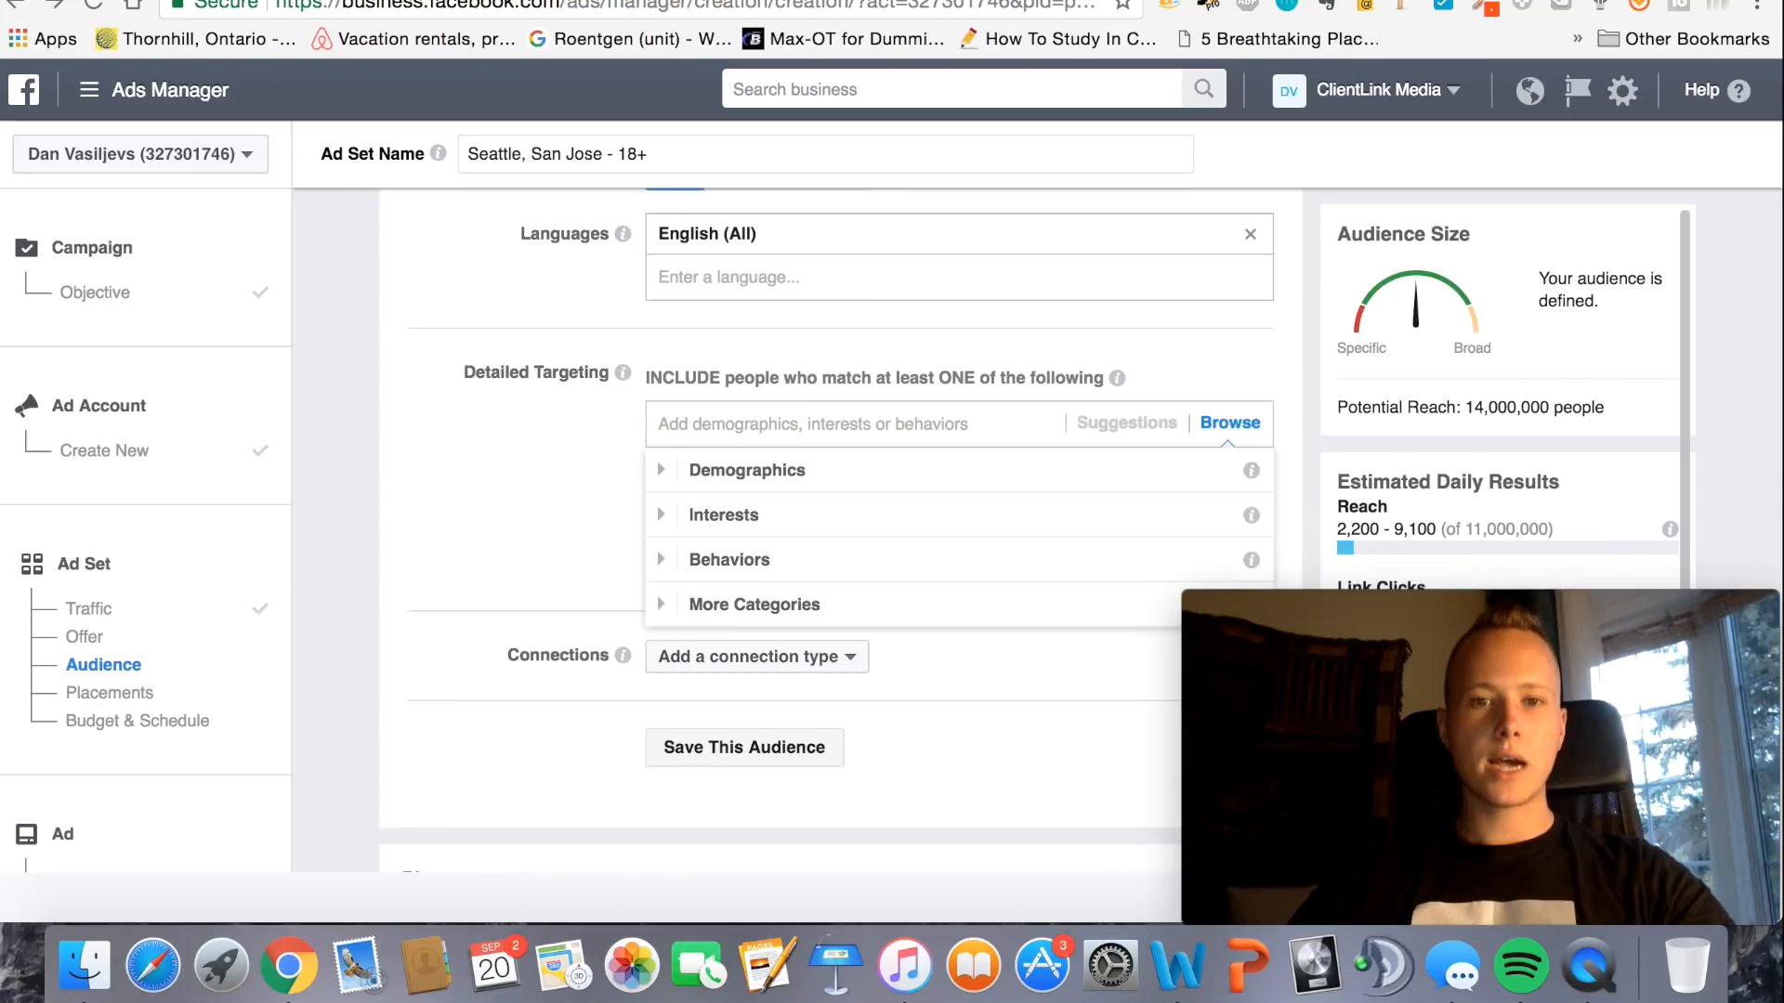
{"action": "type", "text": "Backpacker Magazine"}
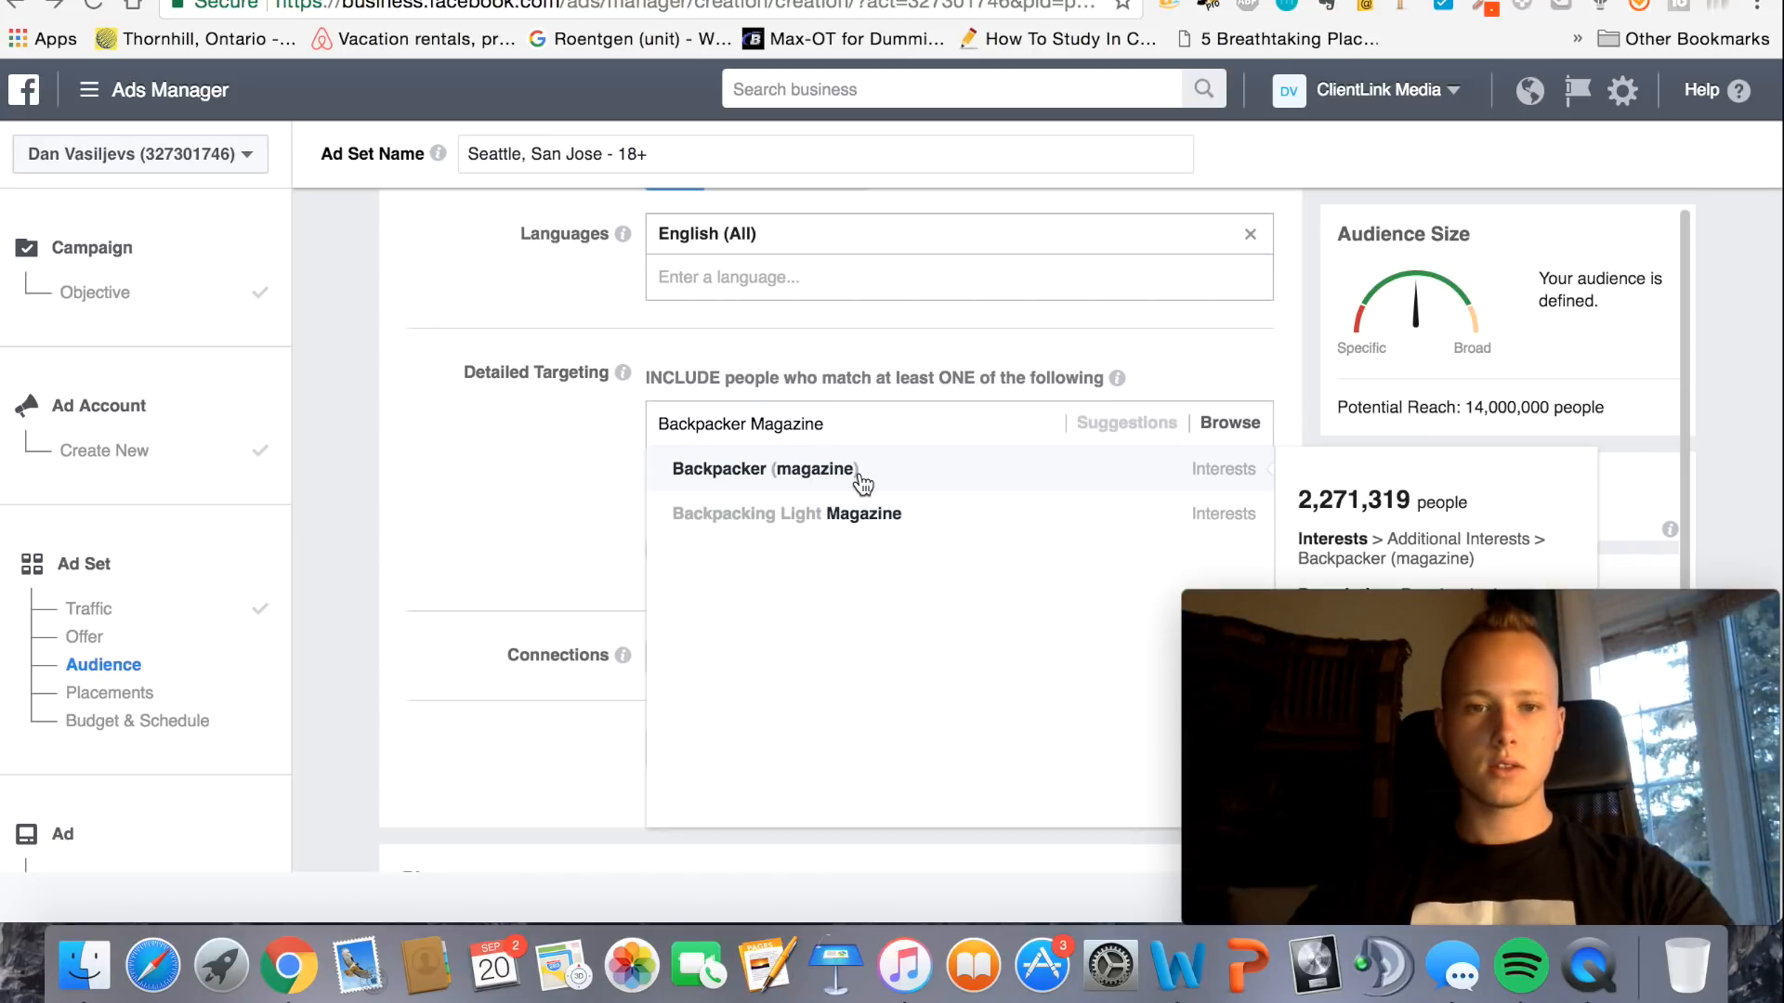
{"action": "left_click", "coordinate": [857, 471]}
Add the Sierra Trading Post interest to the ad set's detailed targeting, checking the Sleeping bag audience's top categories in Audience Insights
{"action": "left_click", "coordinate": [361, 4]}
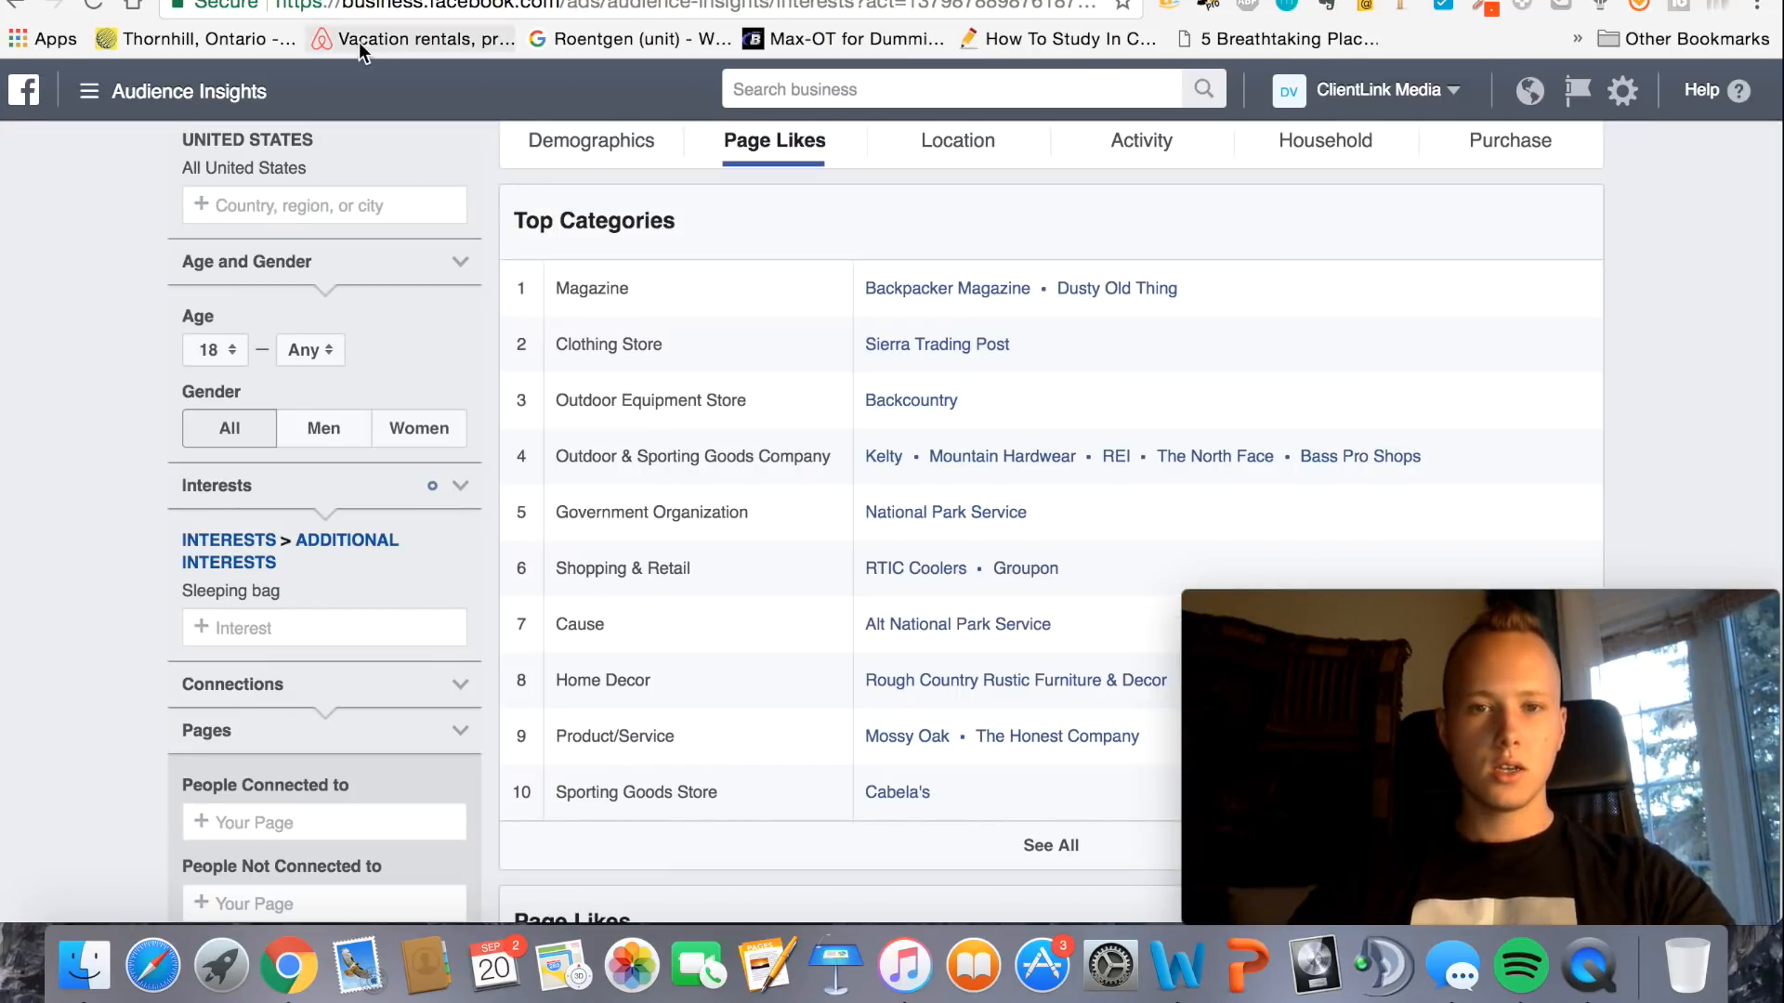
{"action": "left_click", "coordinate": [346, 3]}
{"action": "type", "text": "S"}
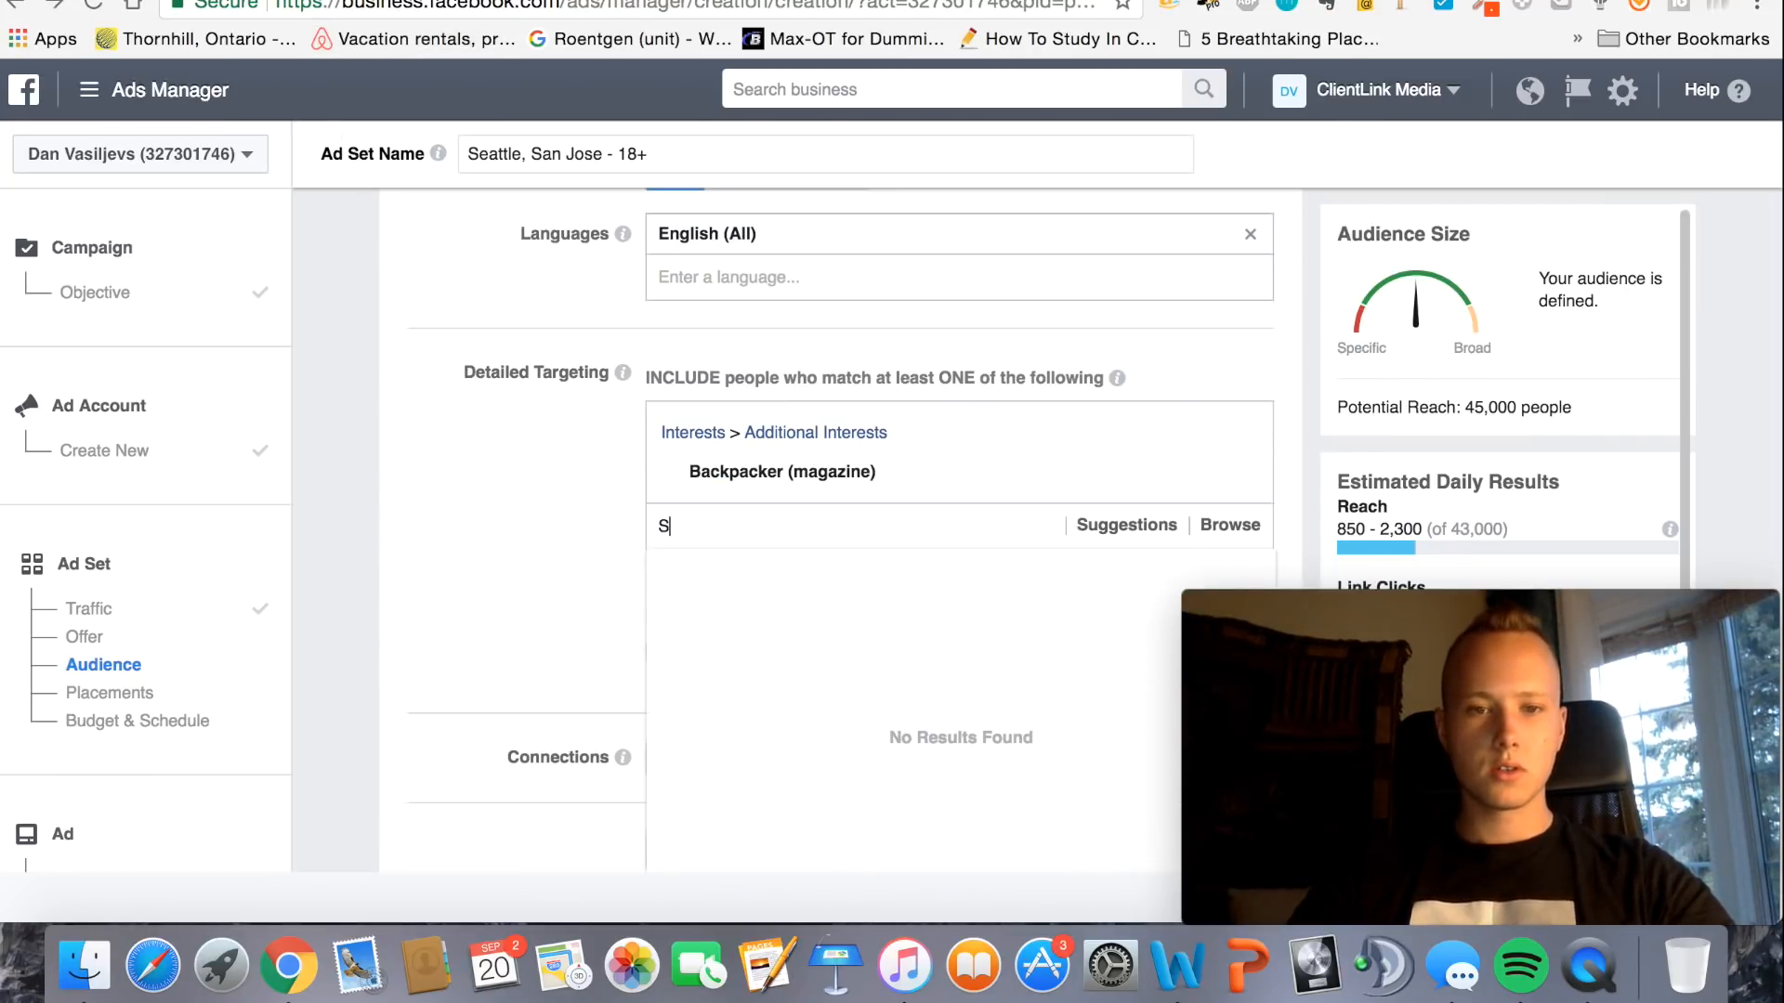
{"action": "type", "text": "ierra Trading Post"}
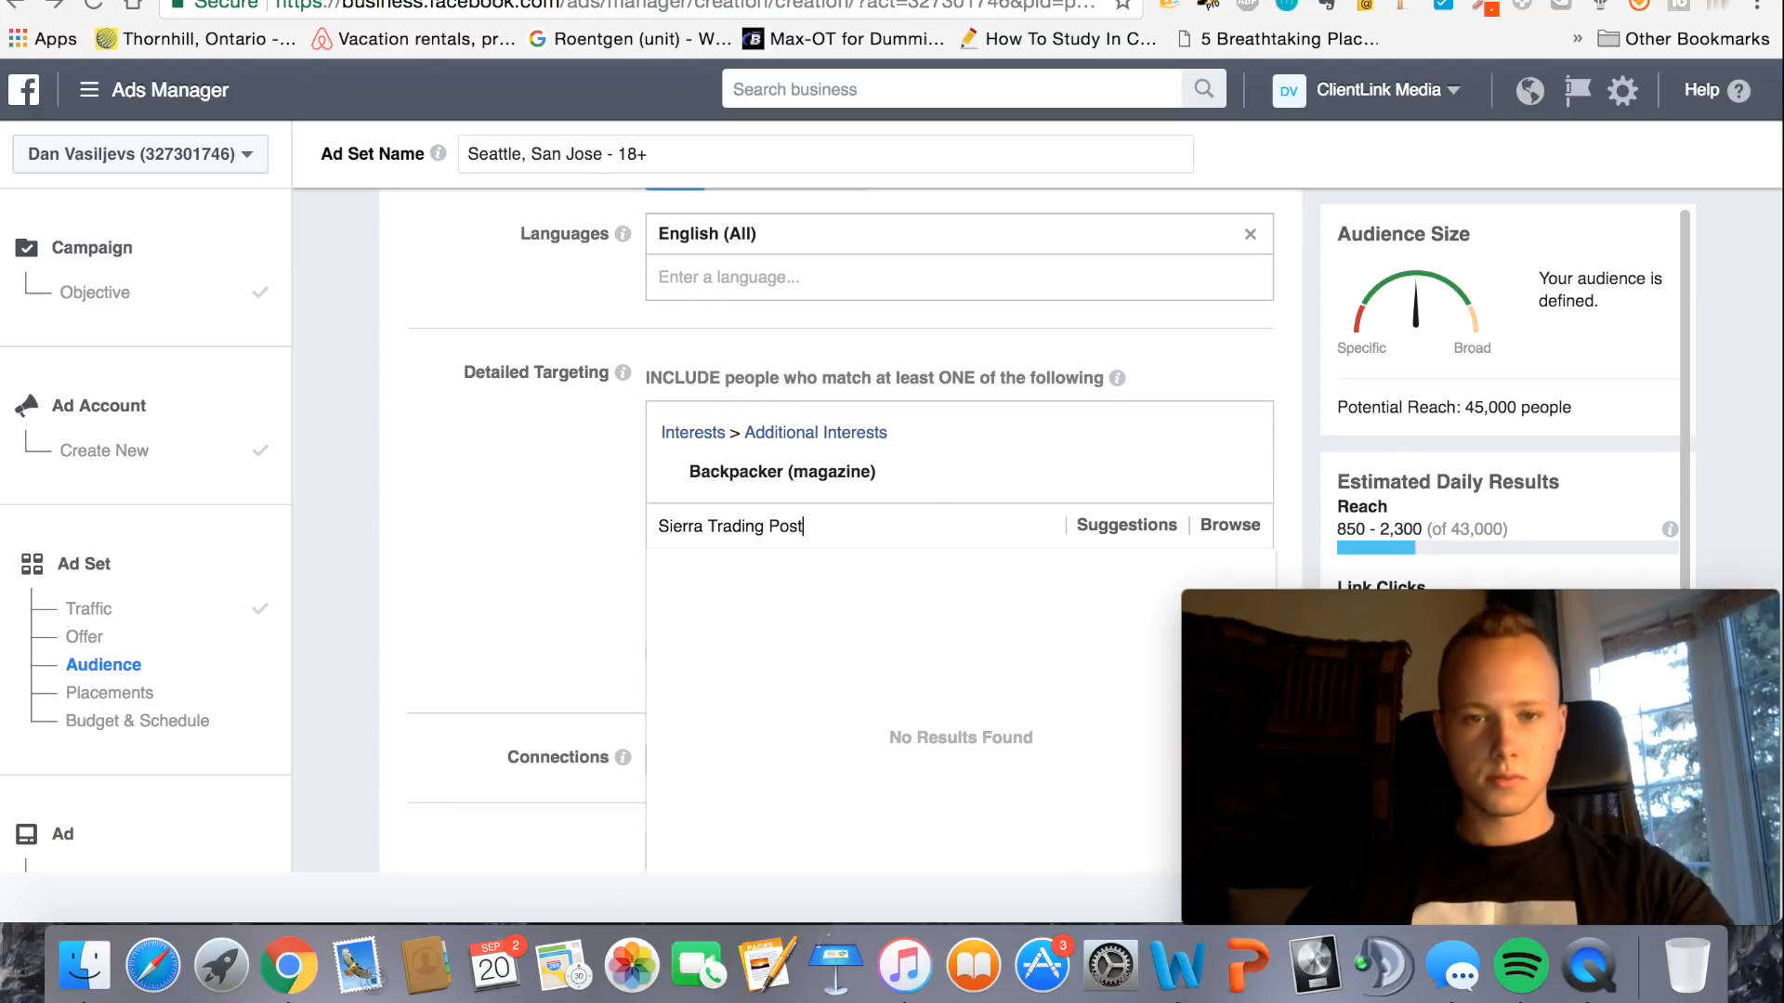
{"action": "scroll", "coordinate": [862, 582], "scroll_direction": "down", "scroll_amount": 3}
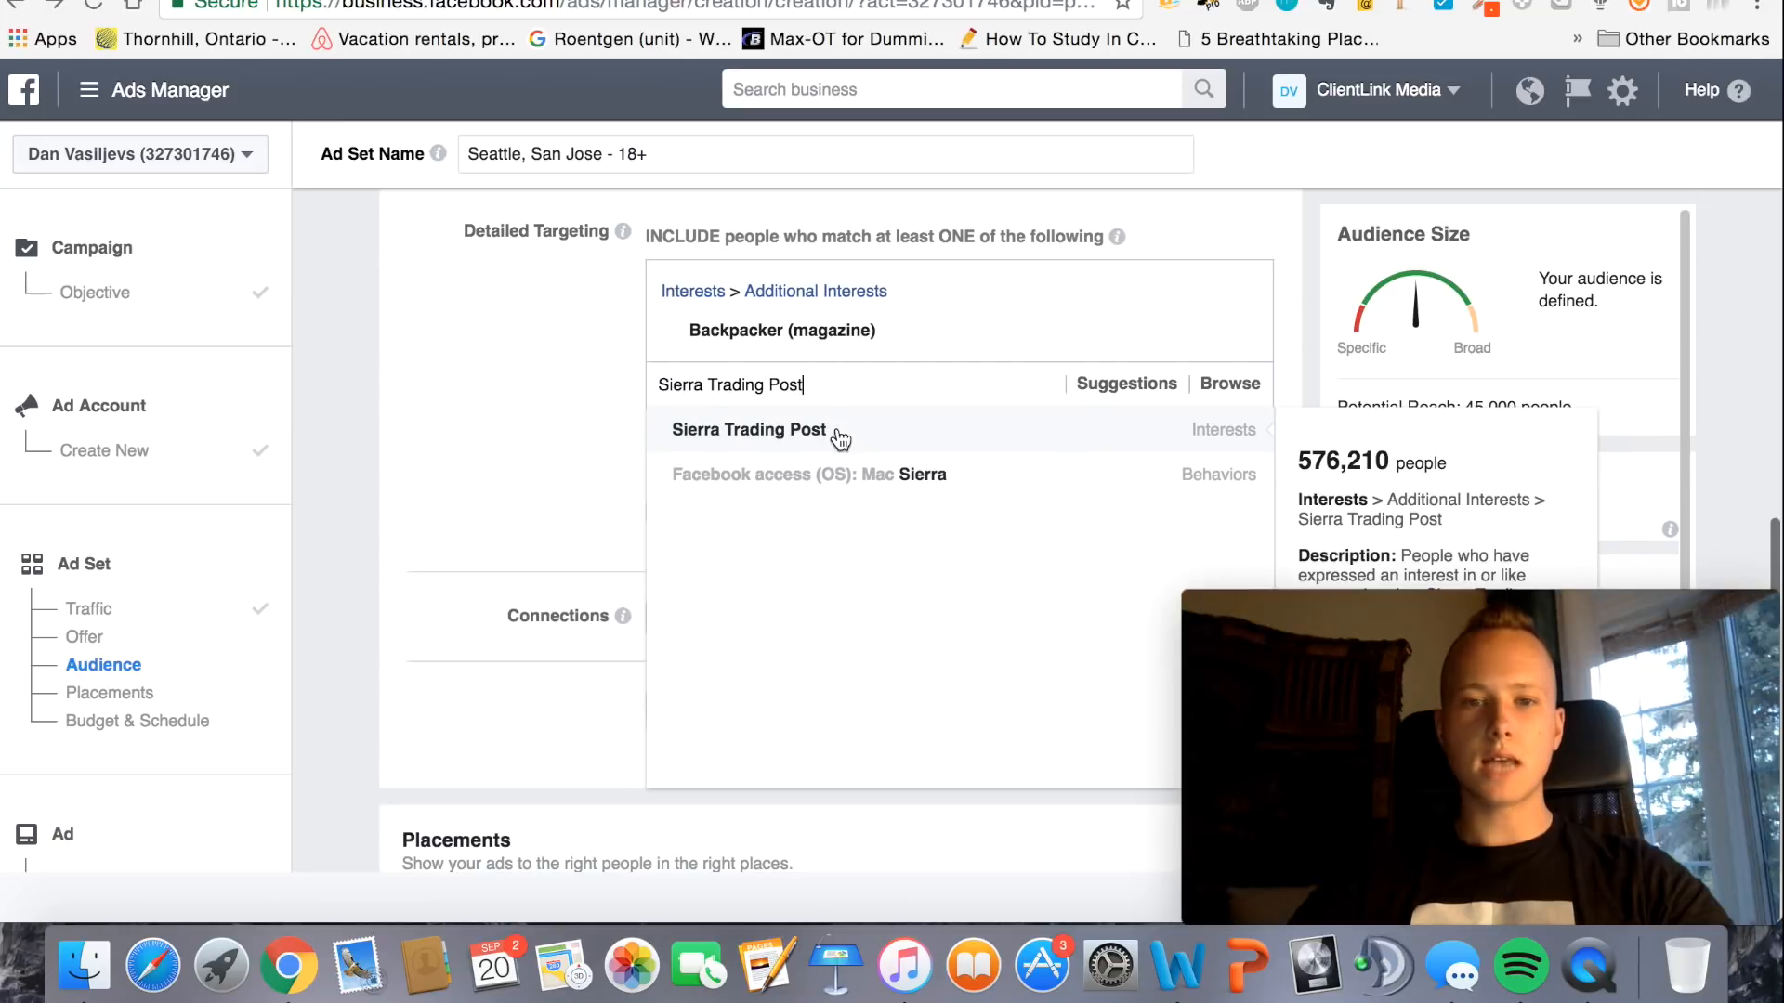
{"action": "left_click", "coordinate": [839, 433]}
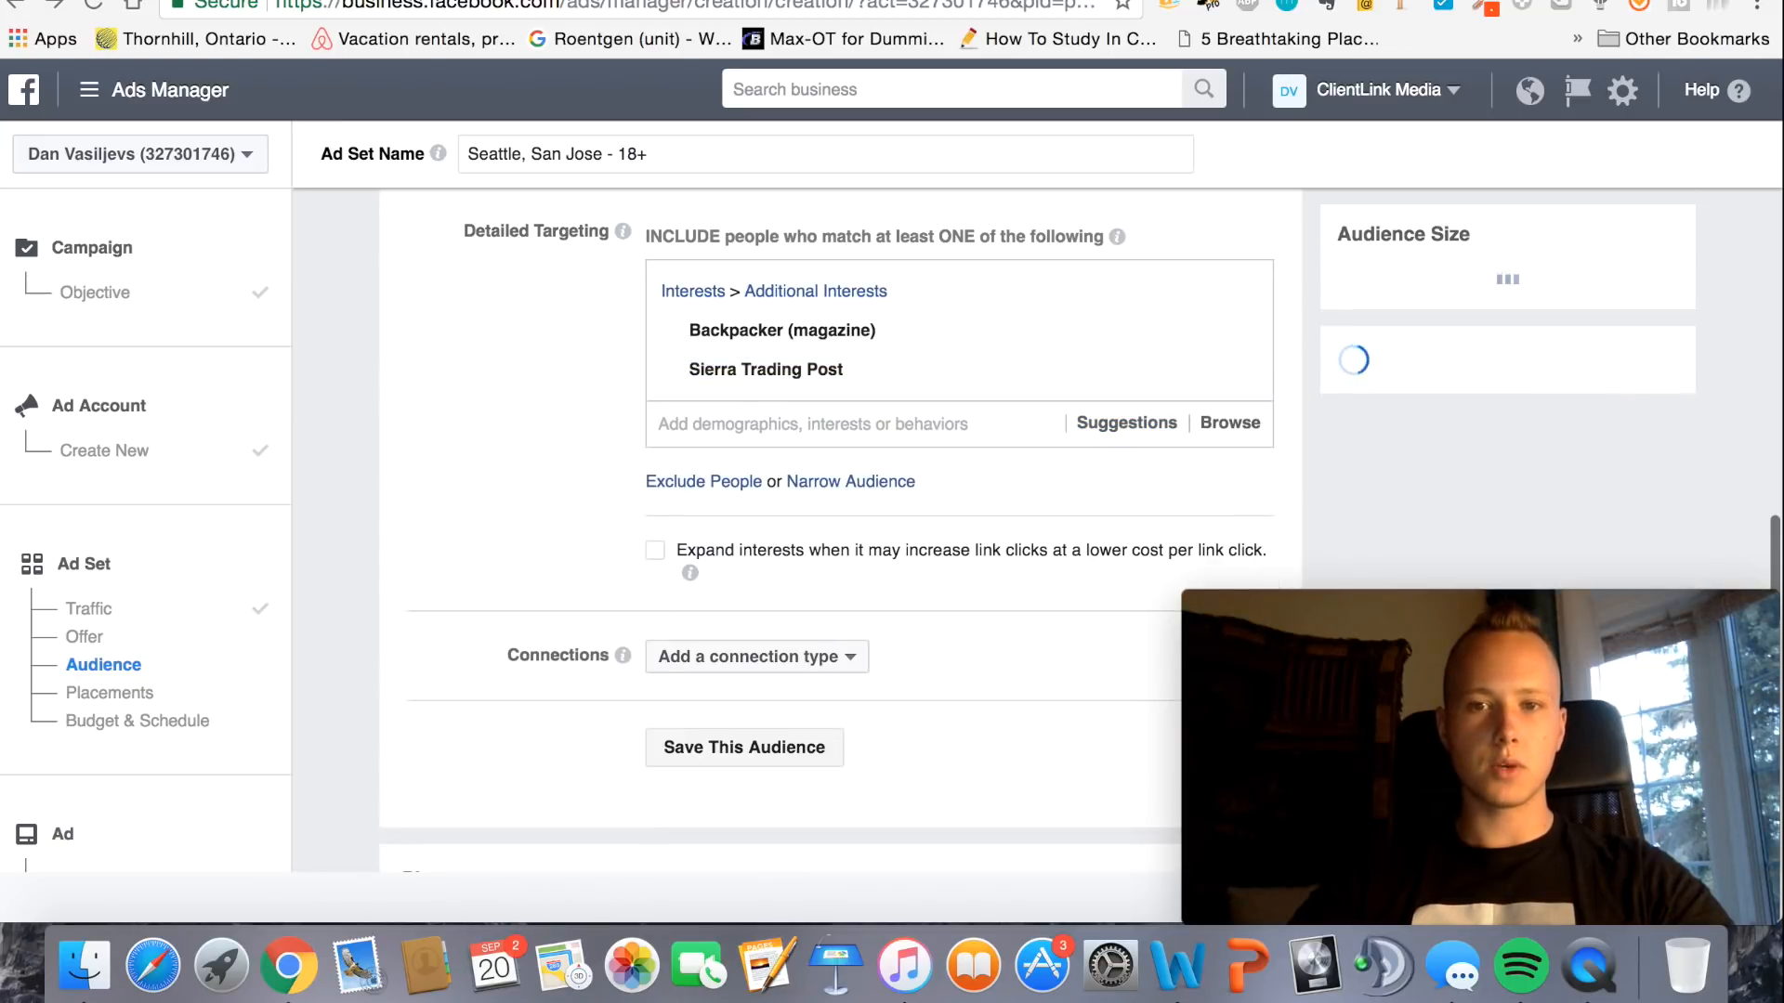
Narrow the ad set's audience with an additional must-also-match condition, leaving its criteria empty
{"action": "scroll", "coordinate": [704, 421], "scroll_direction": "down", "scroll_amount": 2}
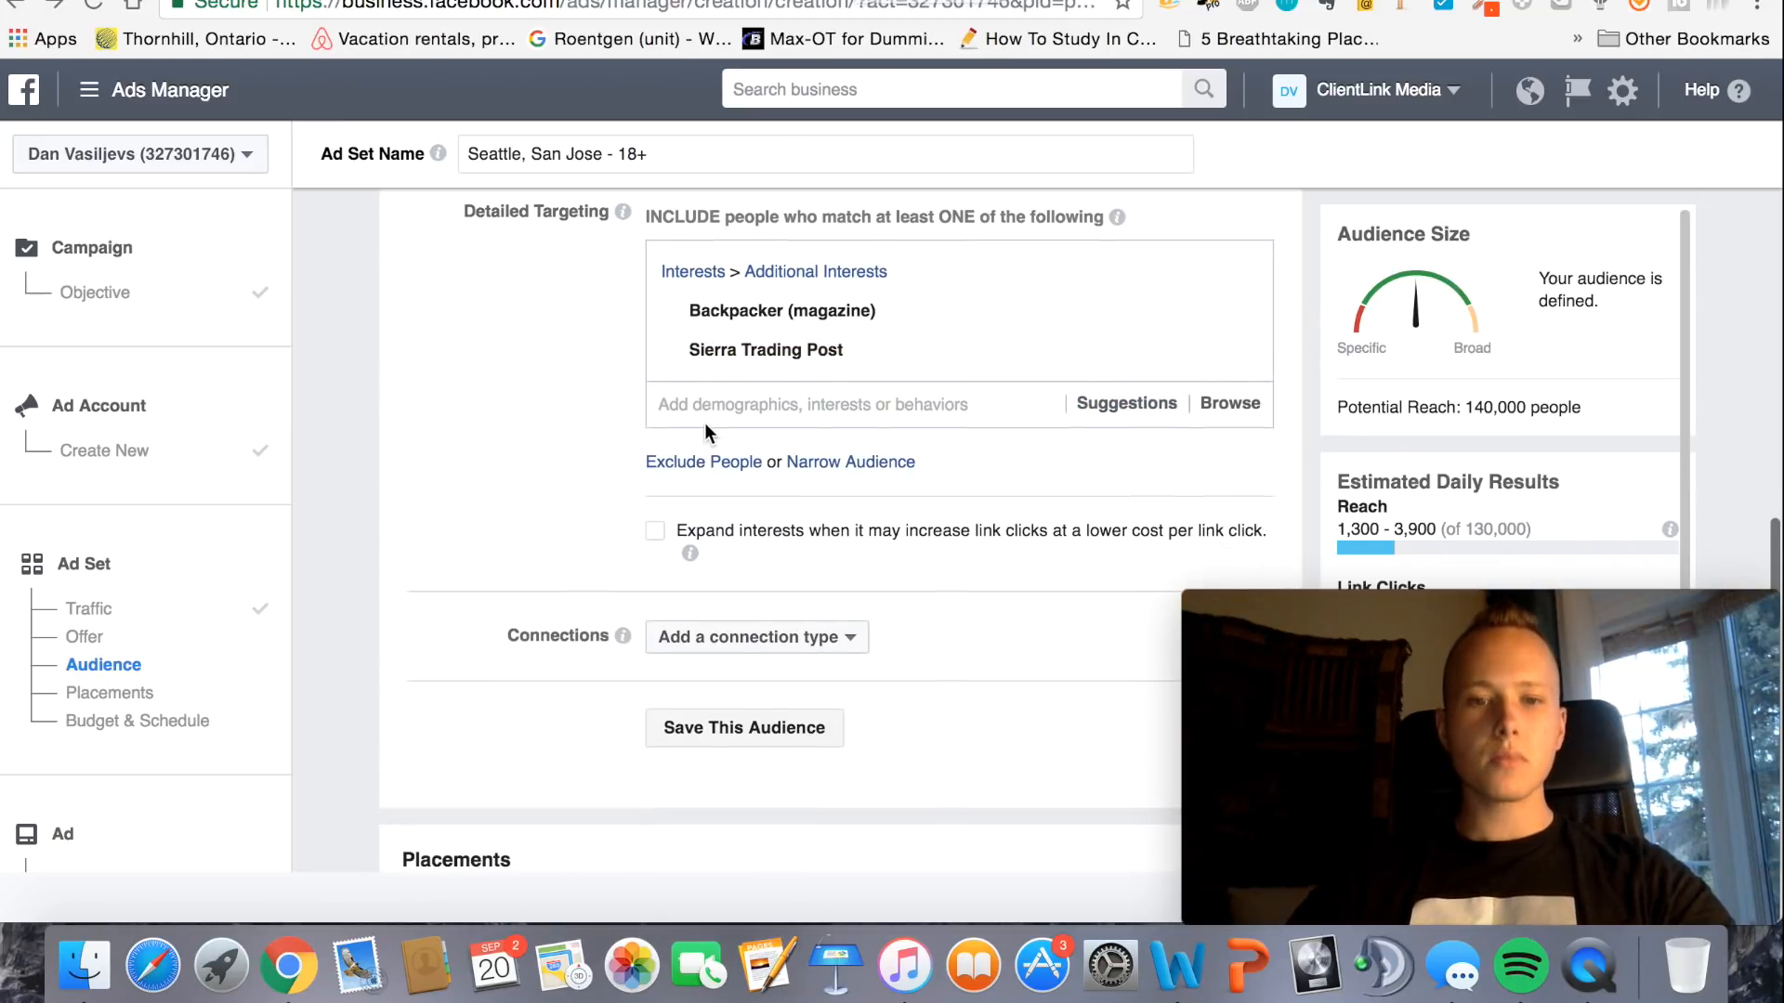
{"action": "scroll", "coordinate": [771, 455], "scroll_direction": "up", "scroll_amount": 1}
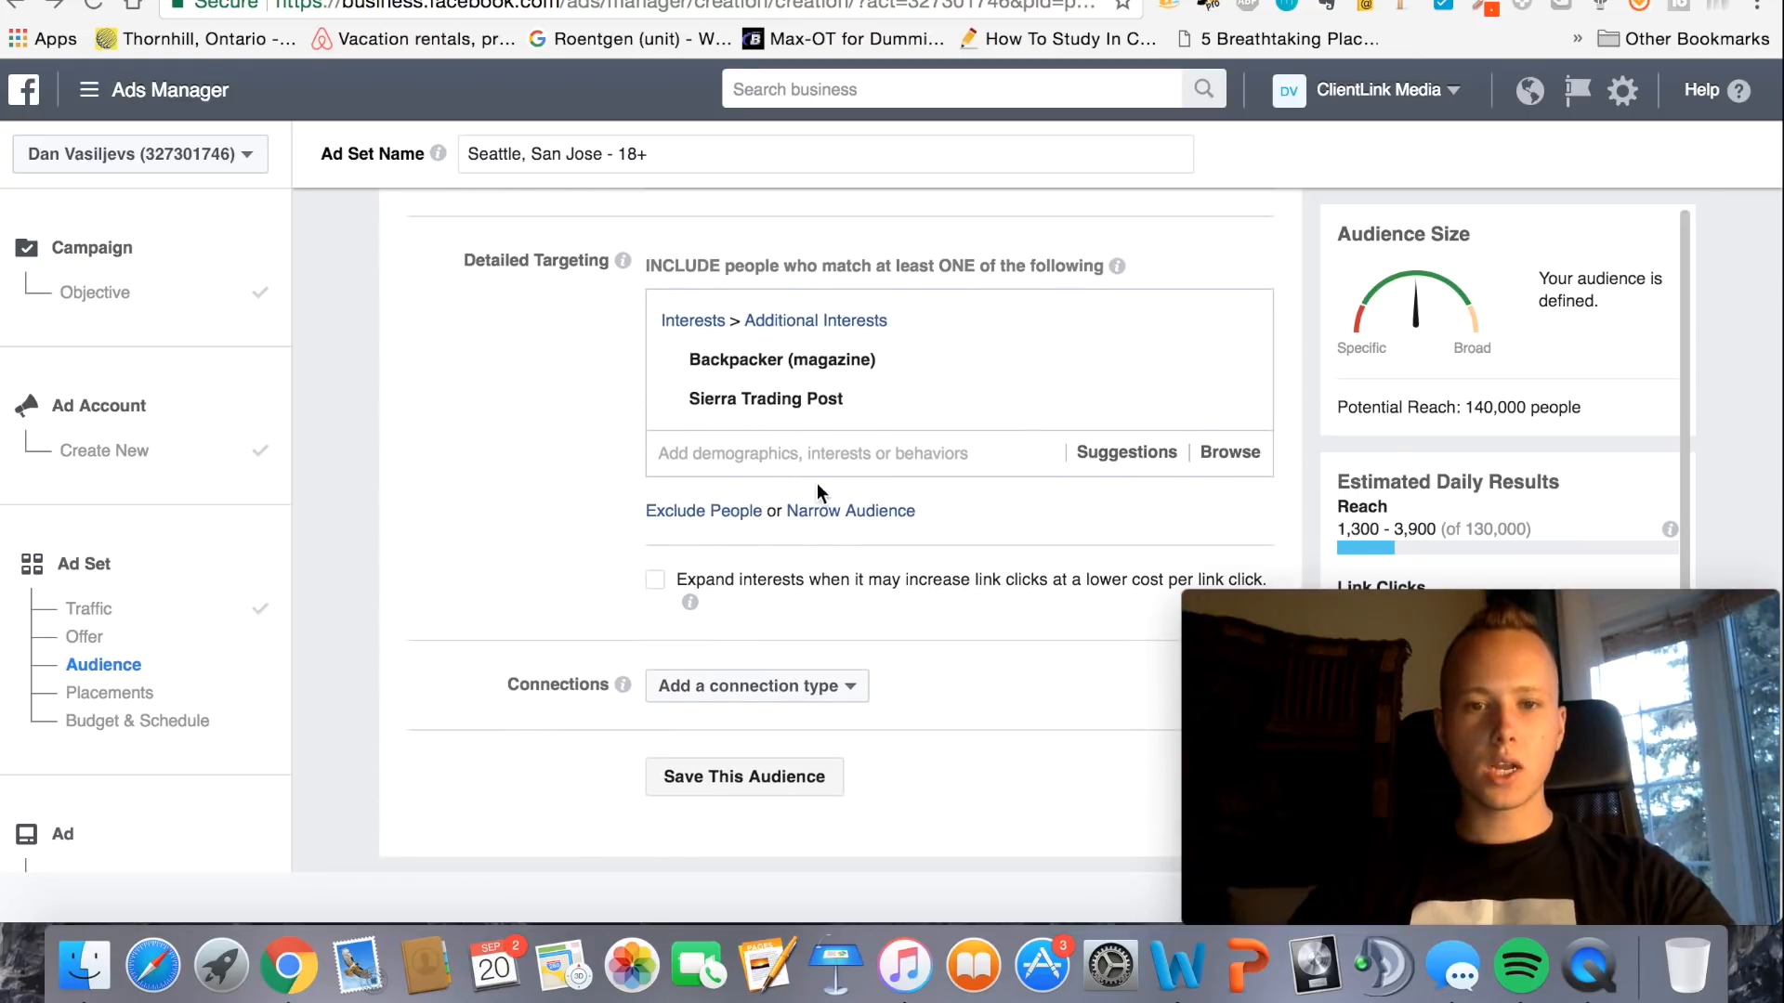
{"action": "left_click", "coordinate": [818, 509]}
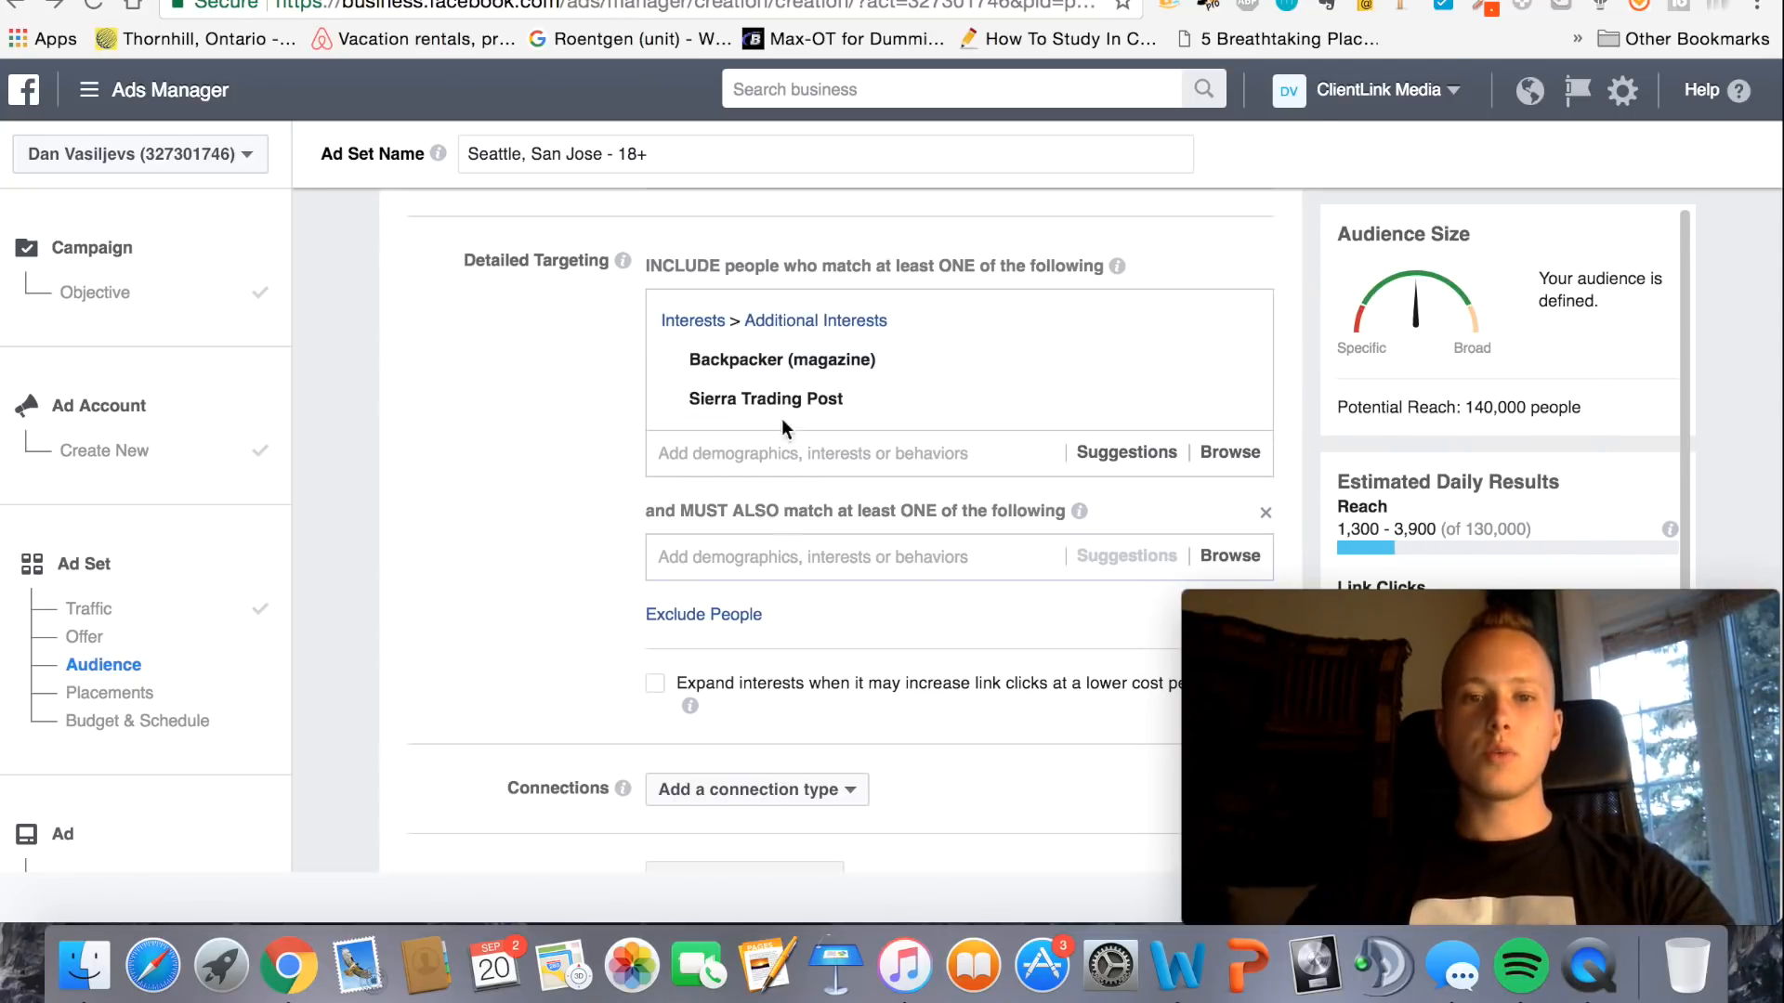
{"action": "left_click", "coordinate": [767, 555]}
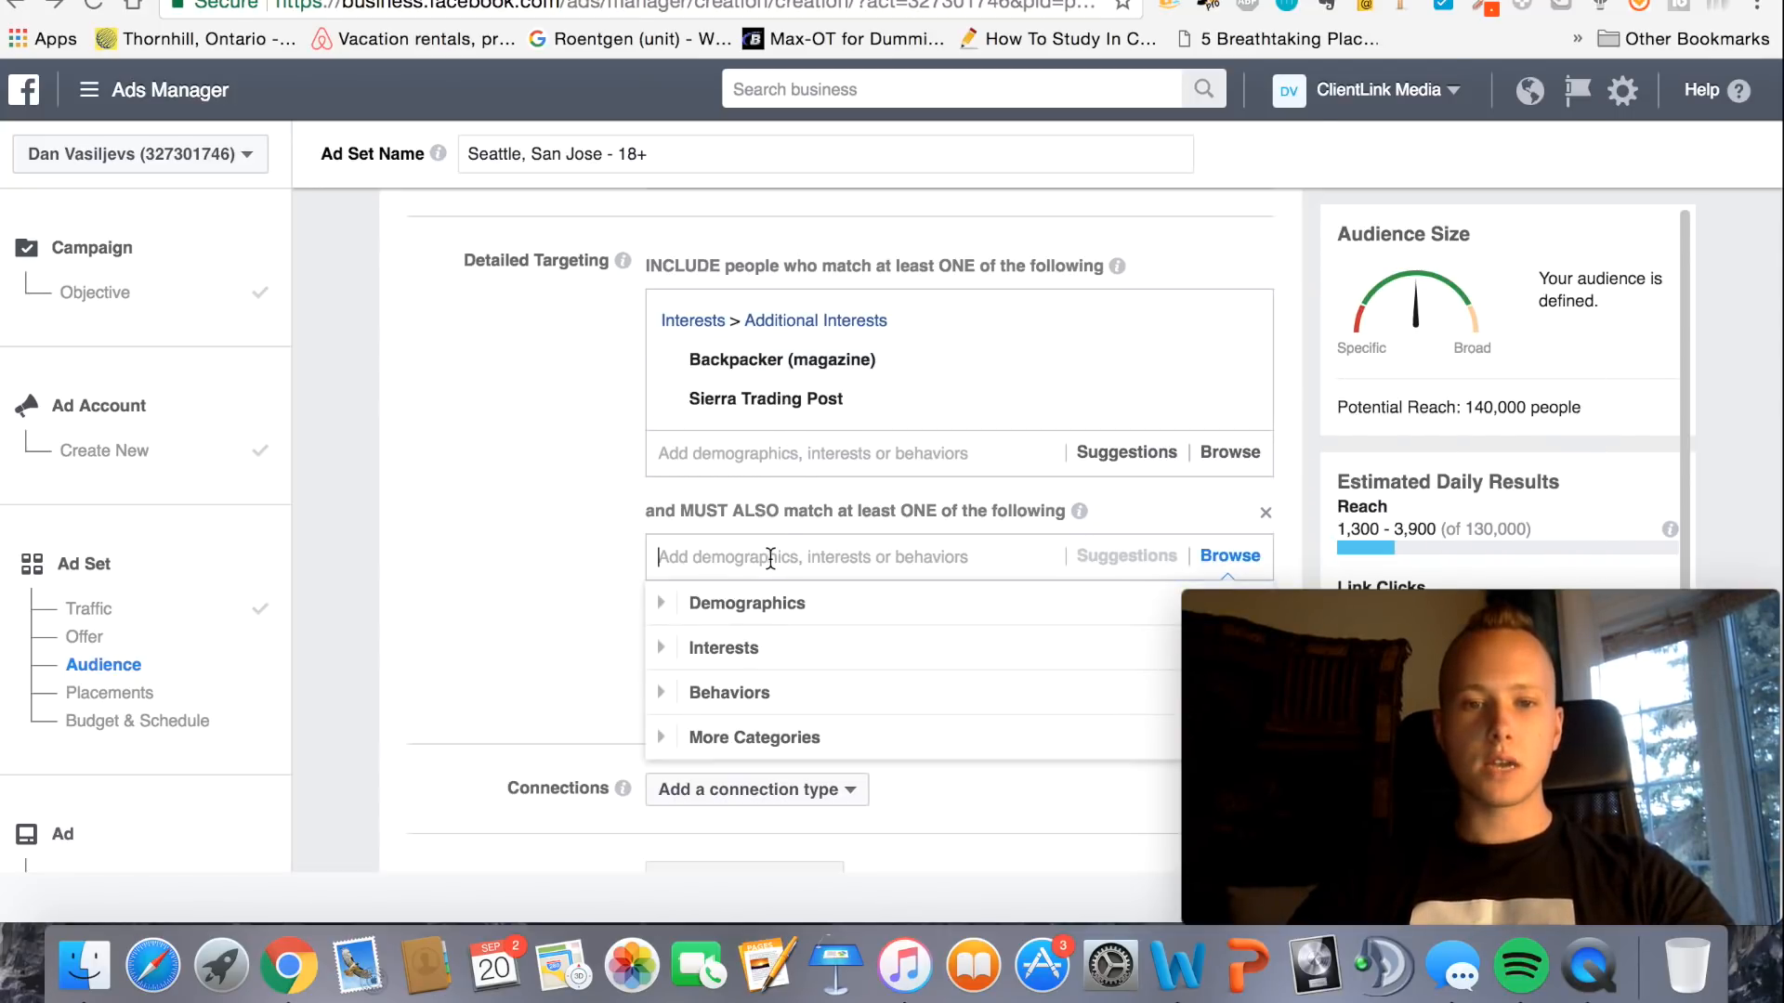
{"action": "left_click", "coordinate": [511, 477]}
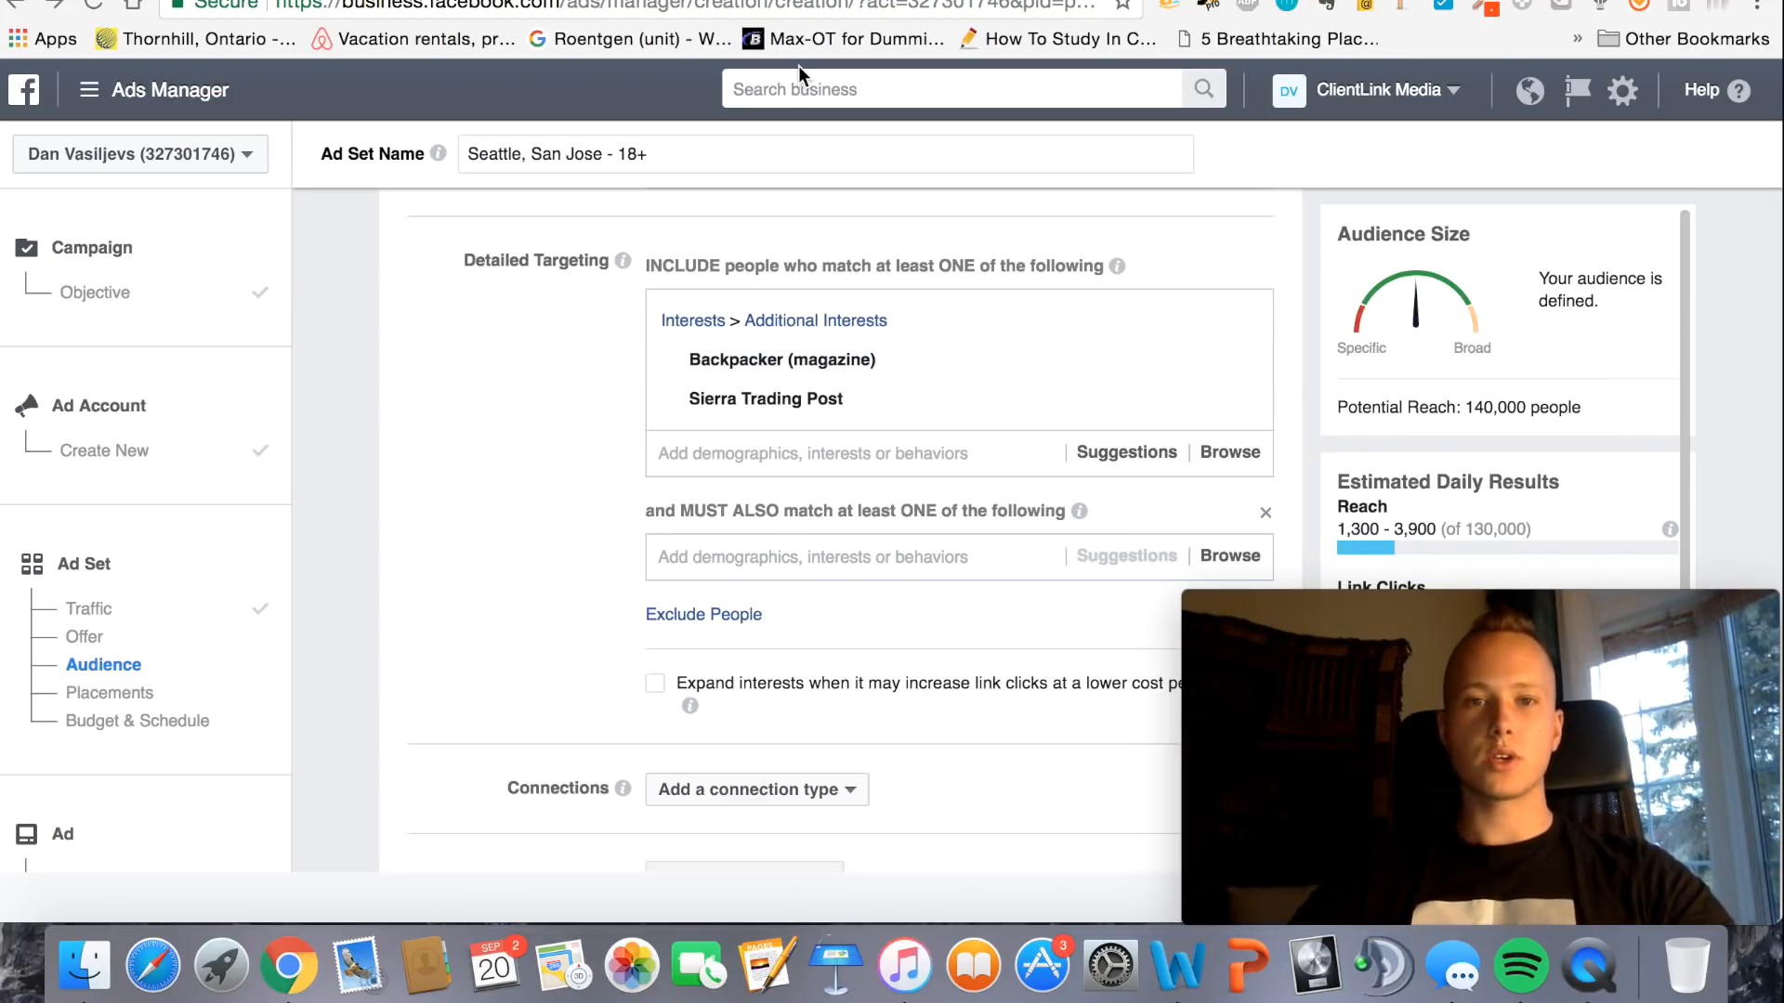
Check the outdoor equipment store category in Audience Insights and search the ad set's included interests for Backcountry in Ads Manager
{"action": "key", "text": "ctrl+Tab"}
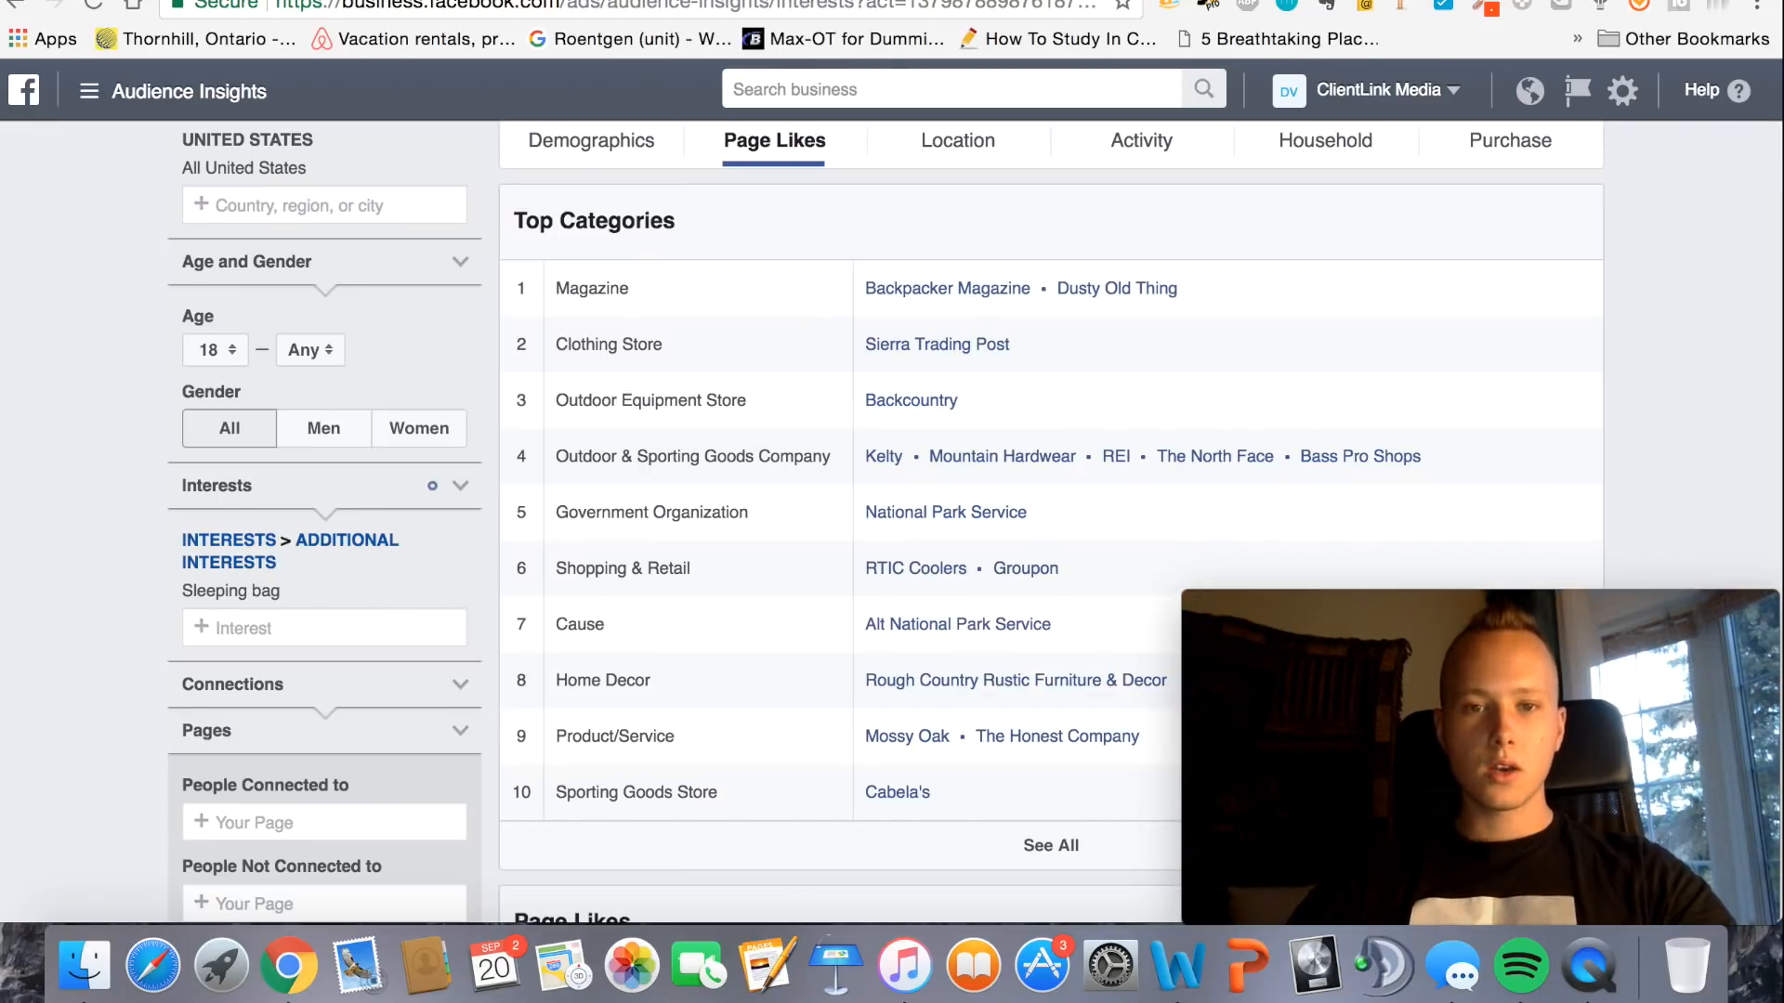
{"action": "scroll", "coordinate": [981, 353], "scroll_direction": "down", "scroll_amount": 1}
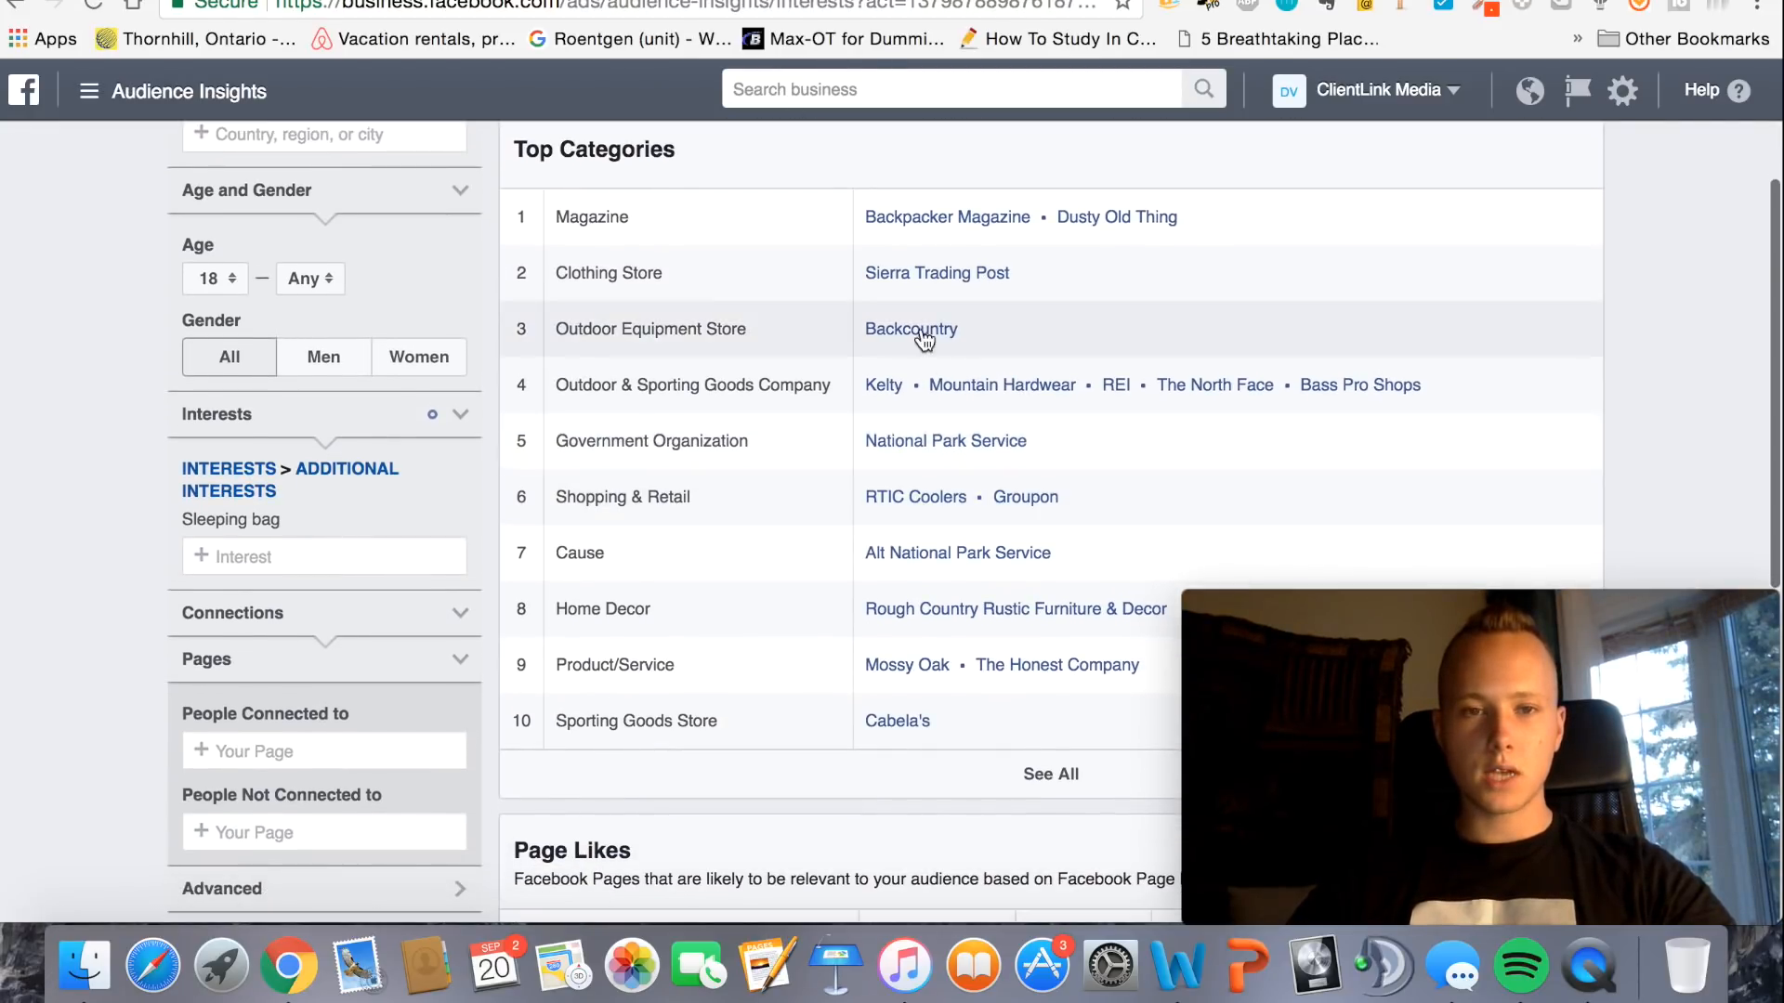
{"action": "left_click", "coordinate": [214, 3]}
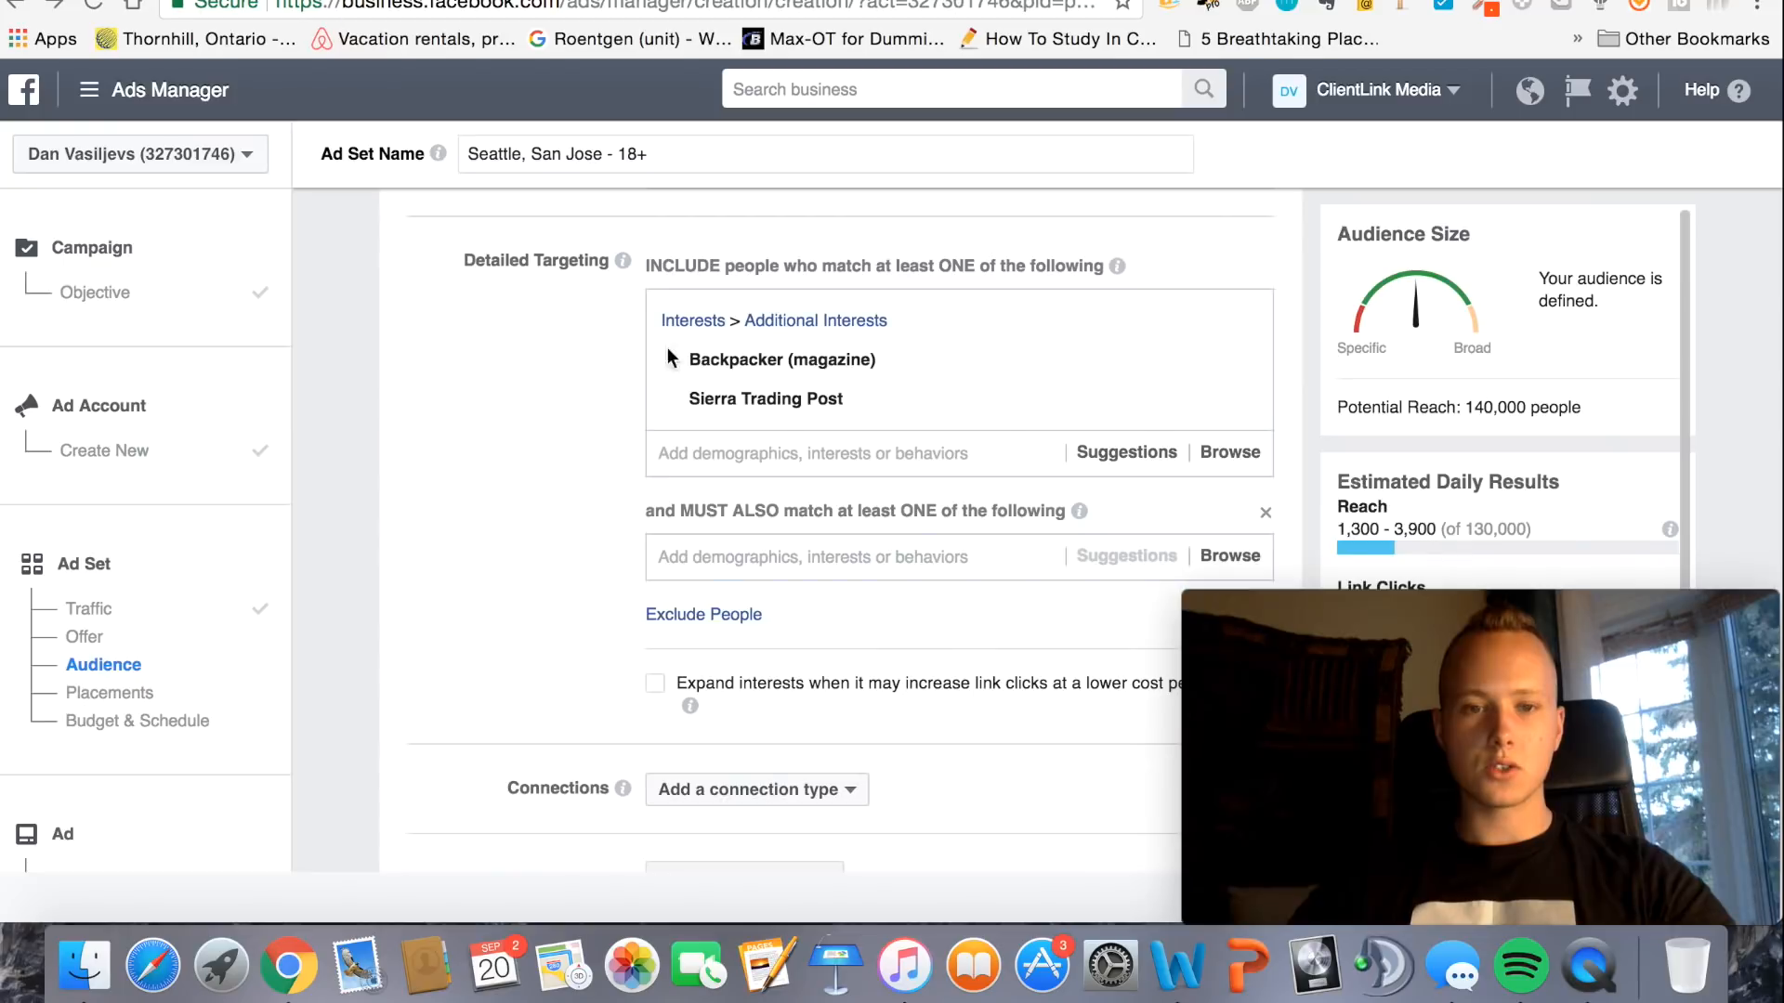
{"action": "left_click", "coordinate": [786, 455]}
{"action": "type", "text": "Backcountry"}
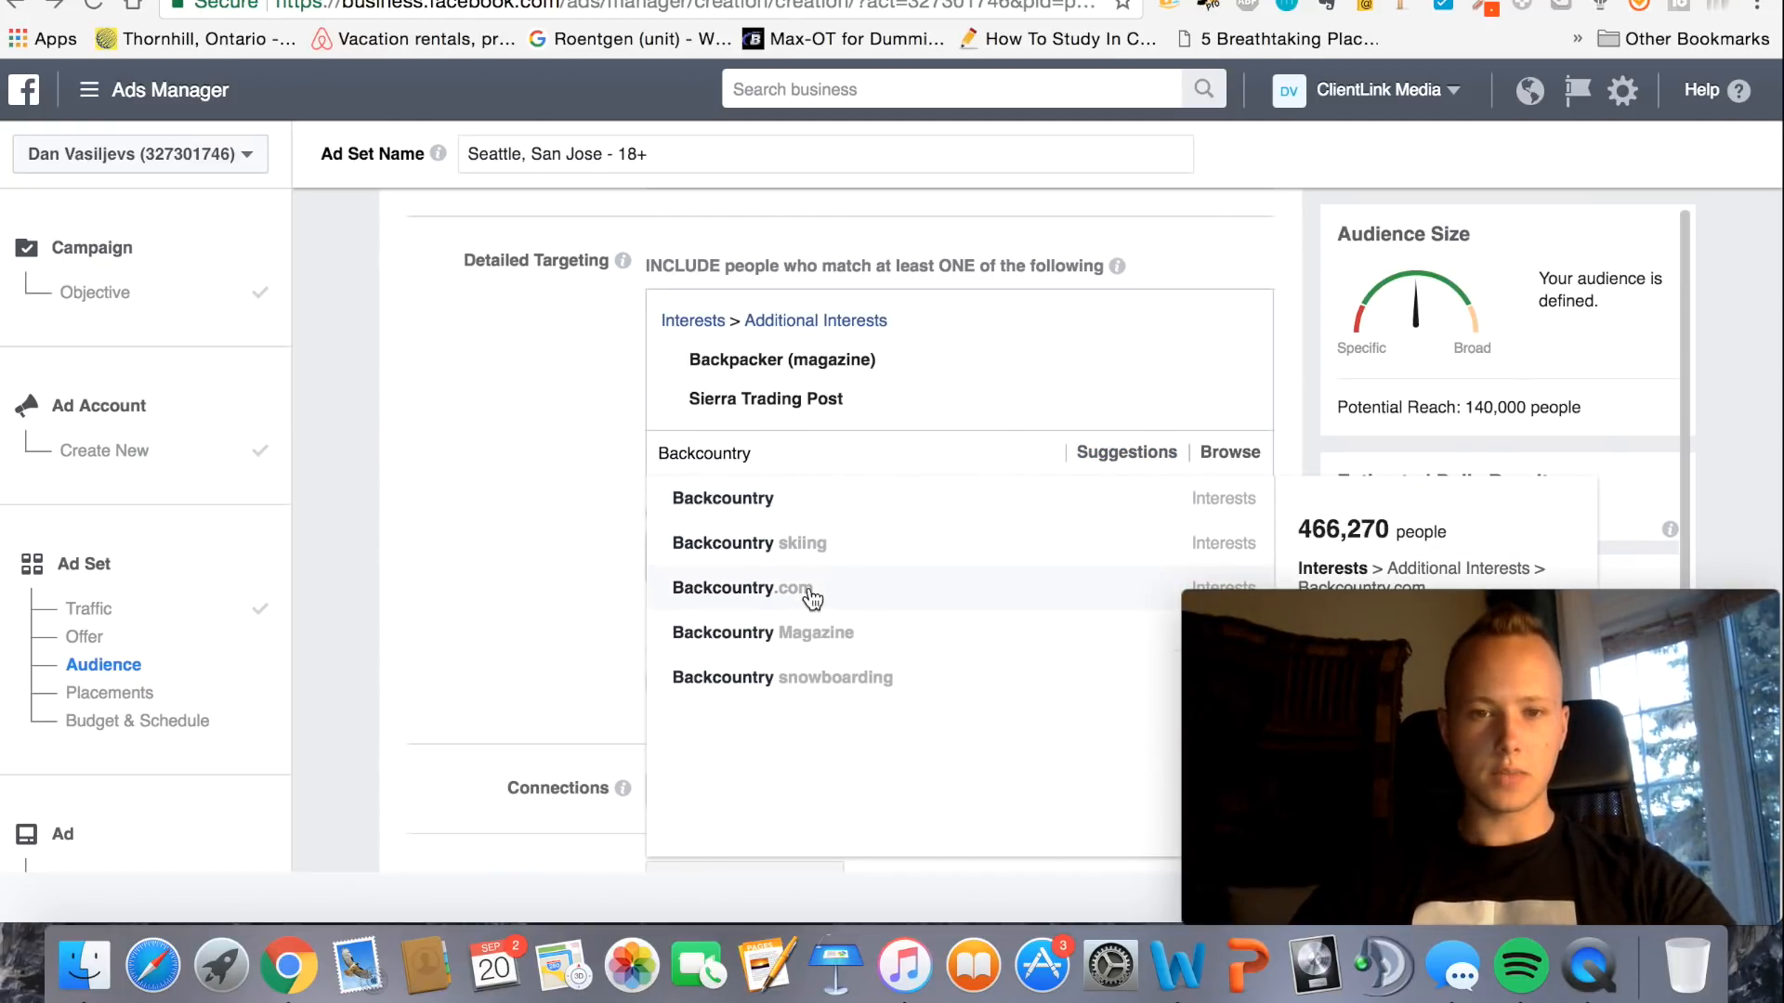
{"action": "scroll", "coordinate": [509, 576], "scroll_direction": "down", "scroll_amount": 3}
{"action": "mouse_move", "coordinate": [779, 377]}
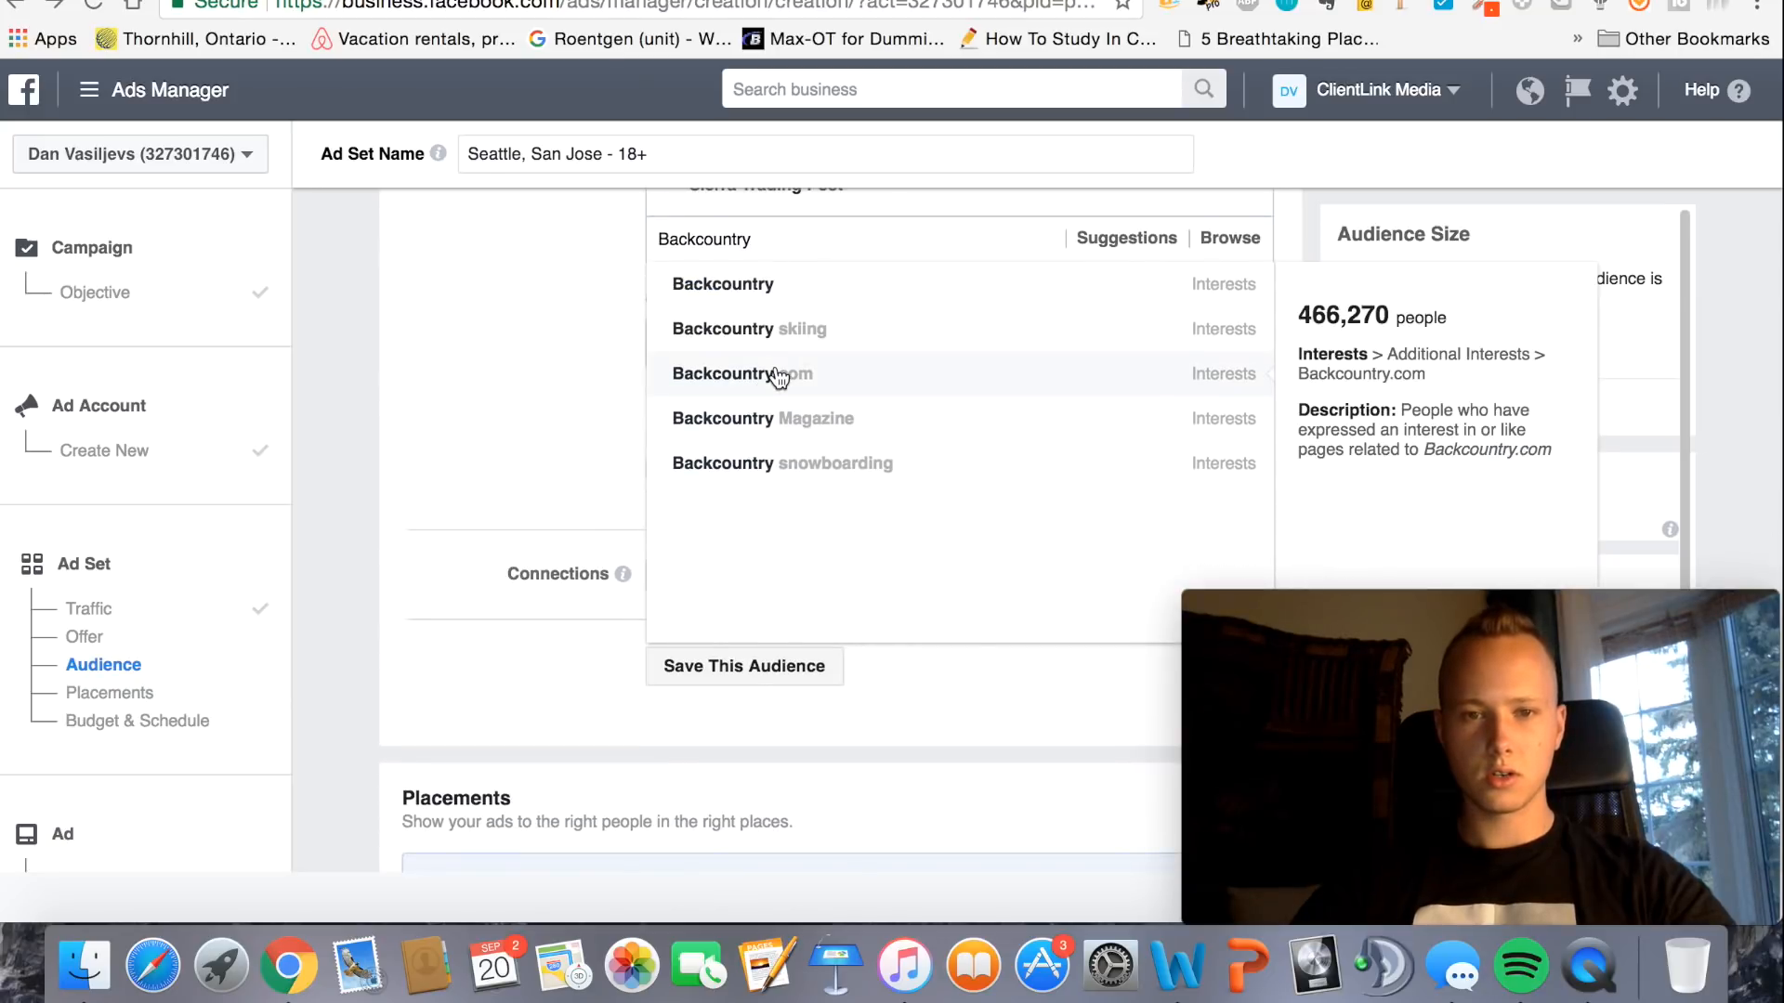
Open the Backcountry page from the Audience Insights top categories in a new tab and examine its community details
{"action": "left_click", "coordinate": [817, 2]}
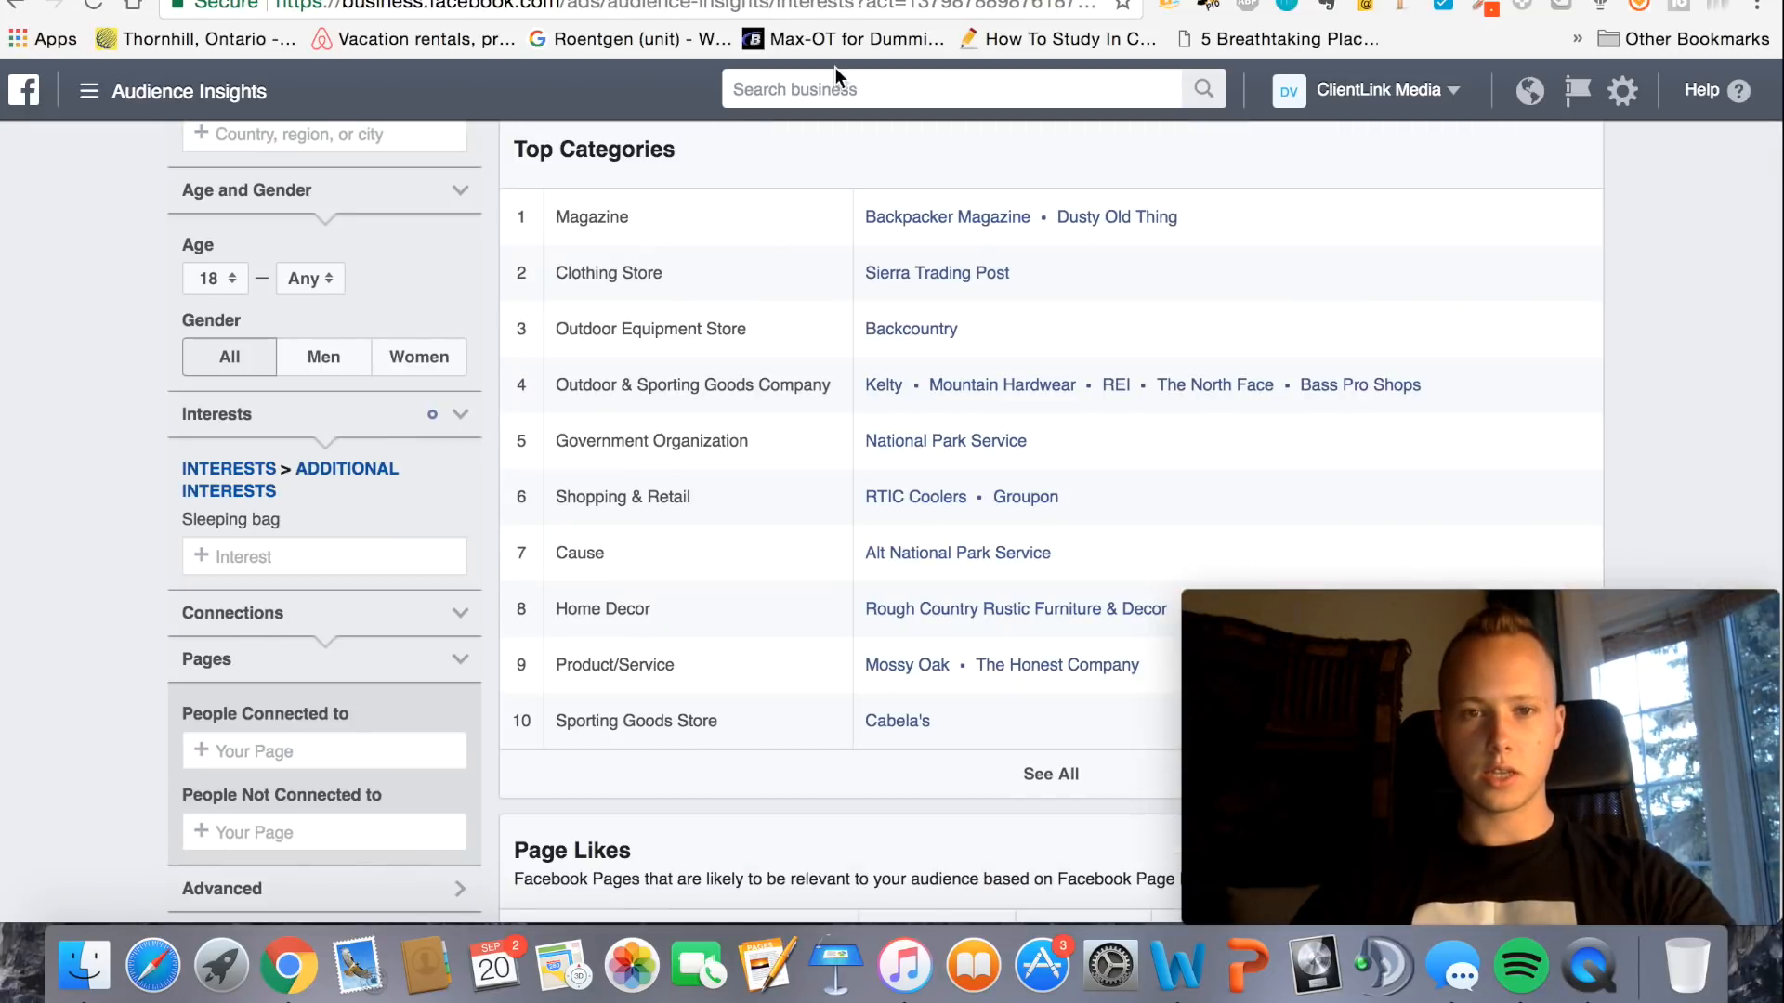
{"action": "right_click", "coordinate": [901, 331]}
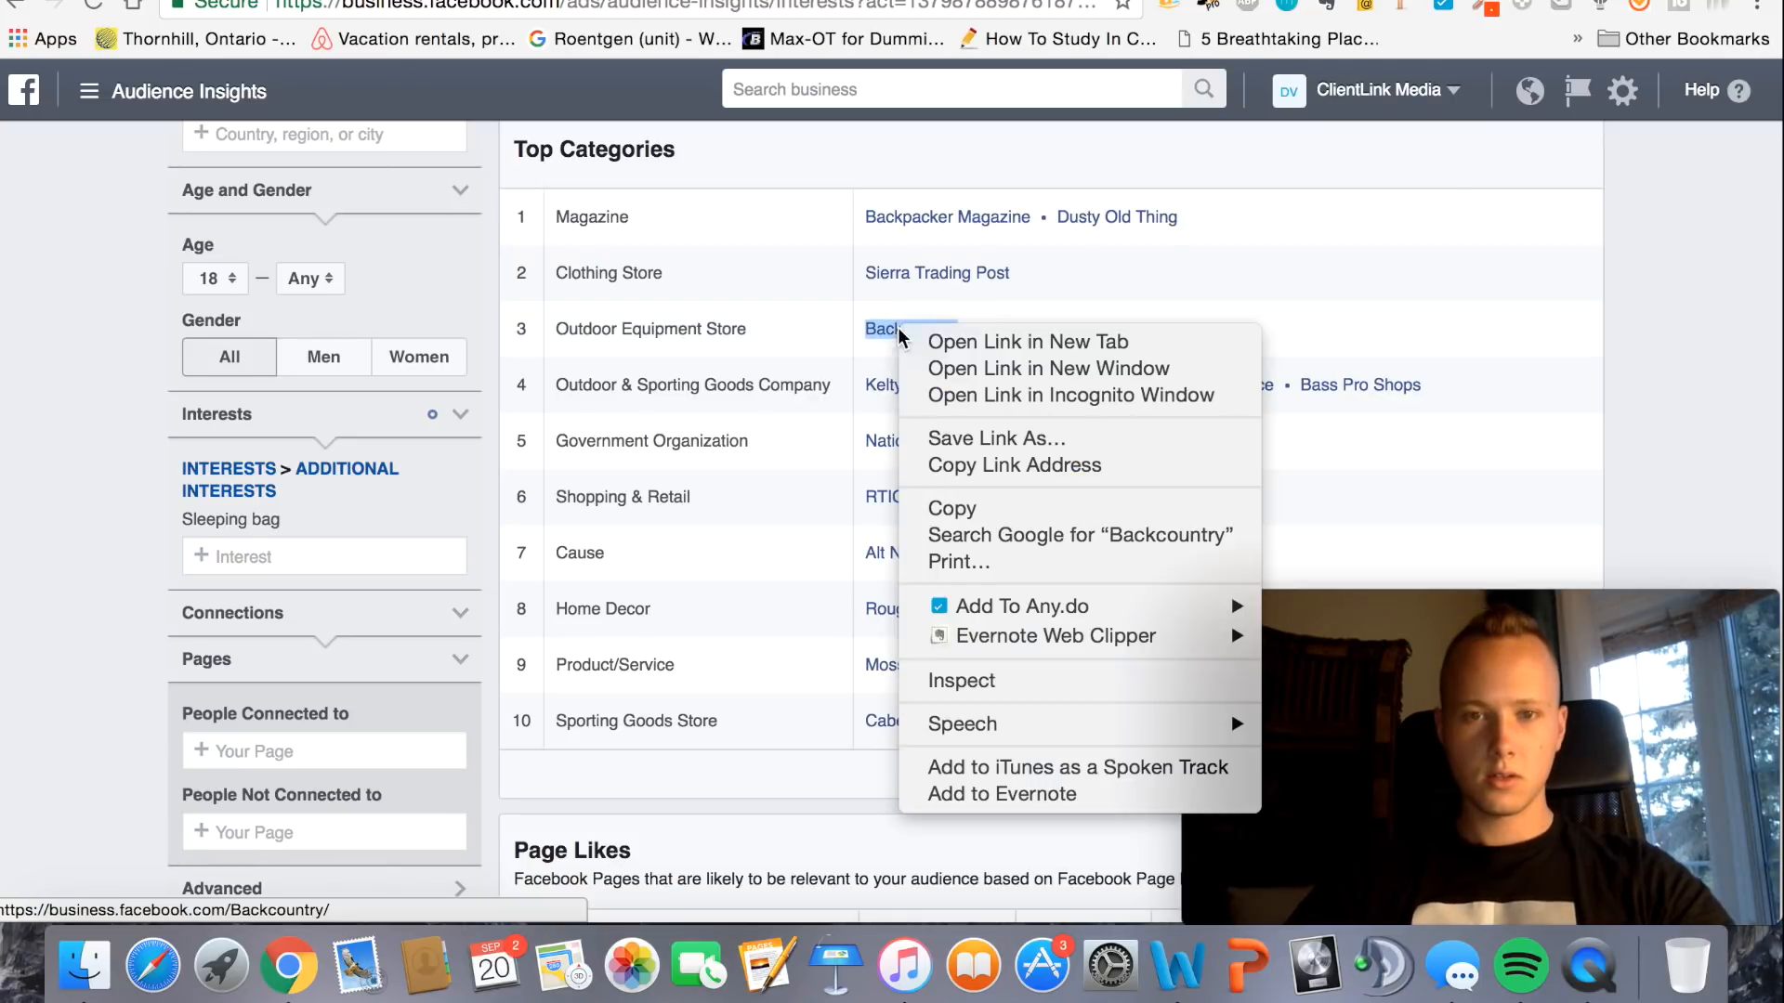
{"action": "left_click", "coordinate": [931, 334]}
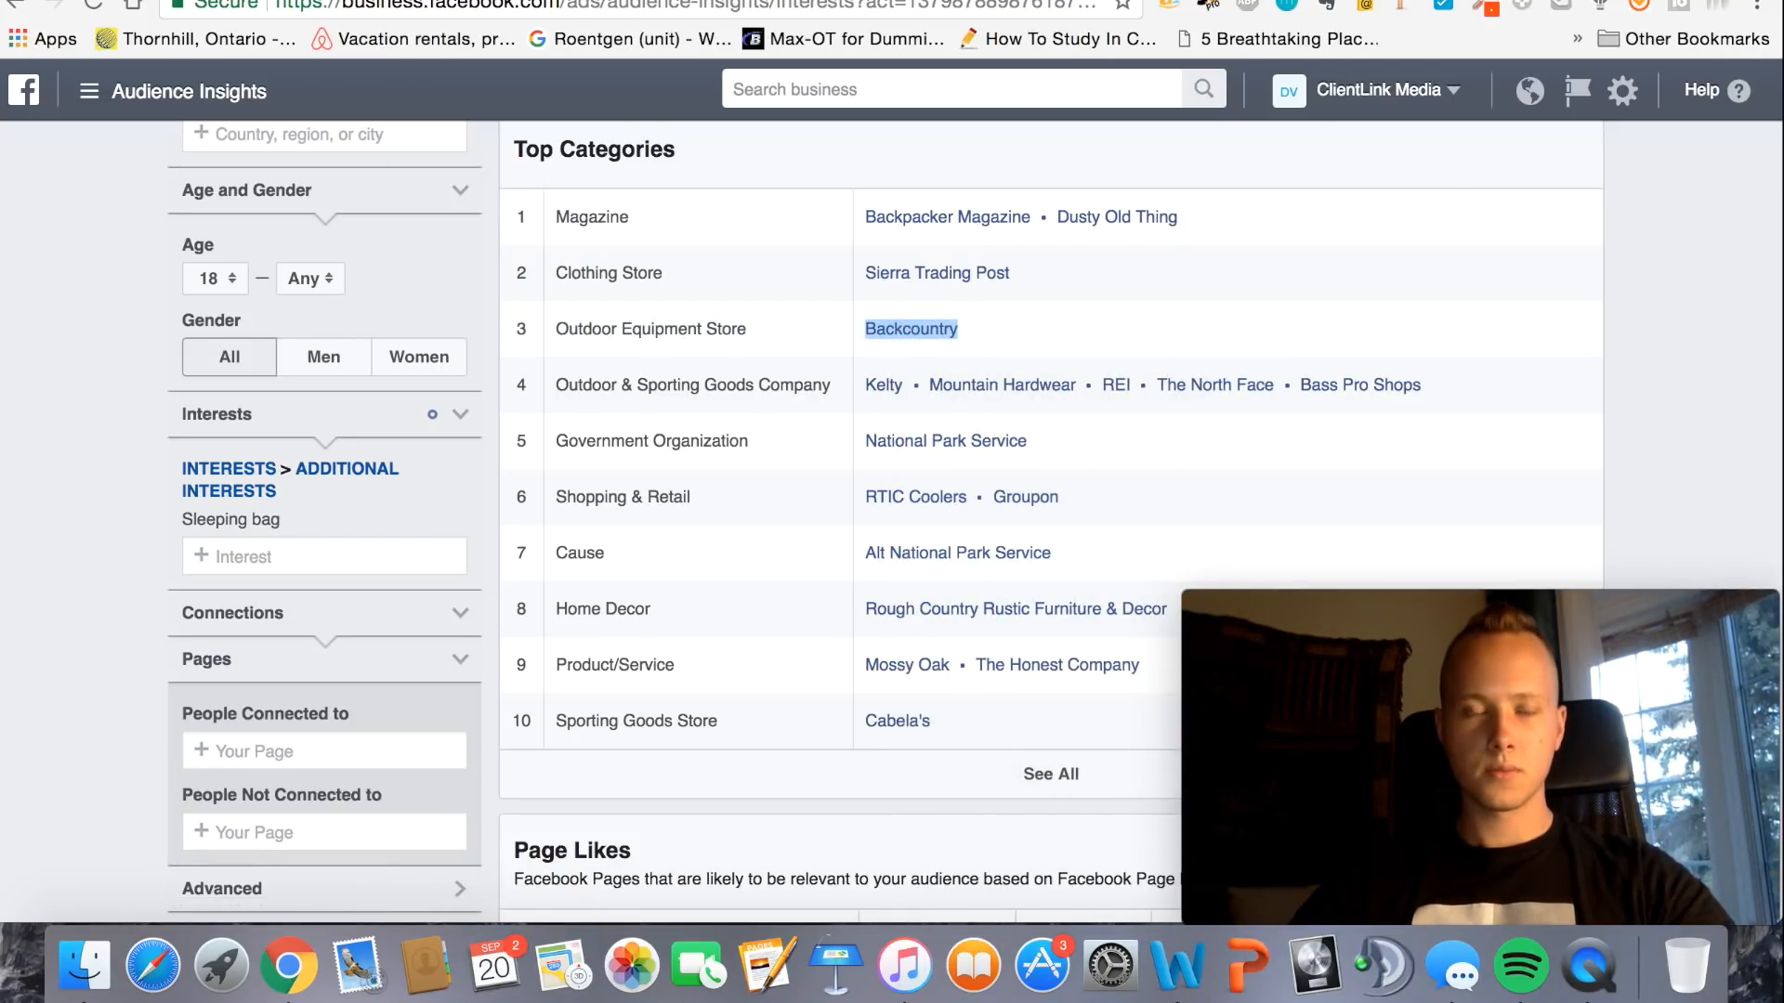
{"action": "key", "text": "ctrl+Tab"}
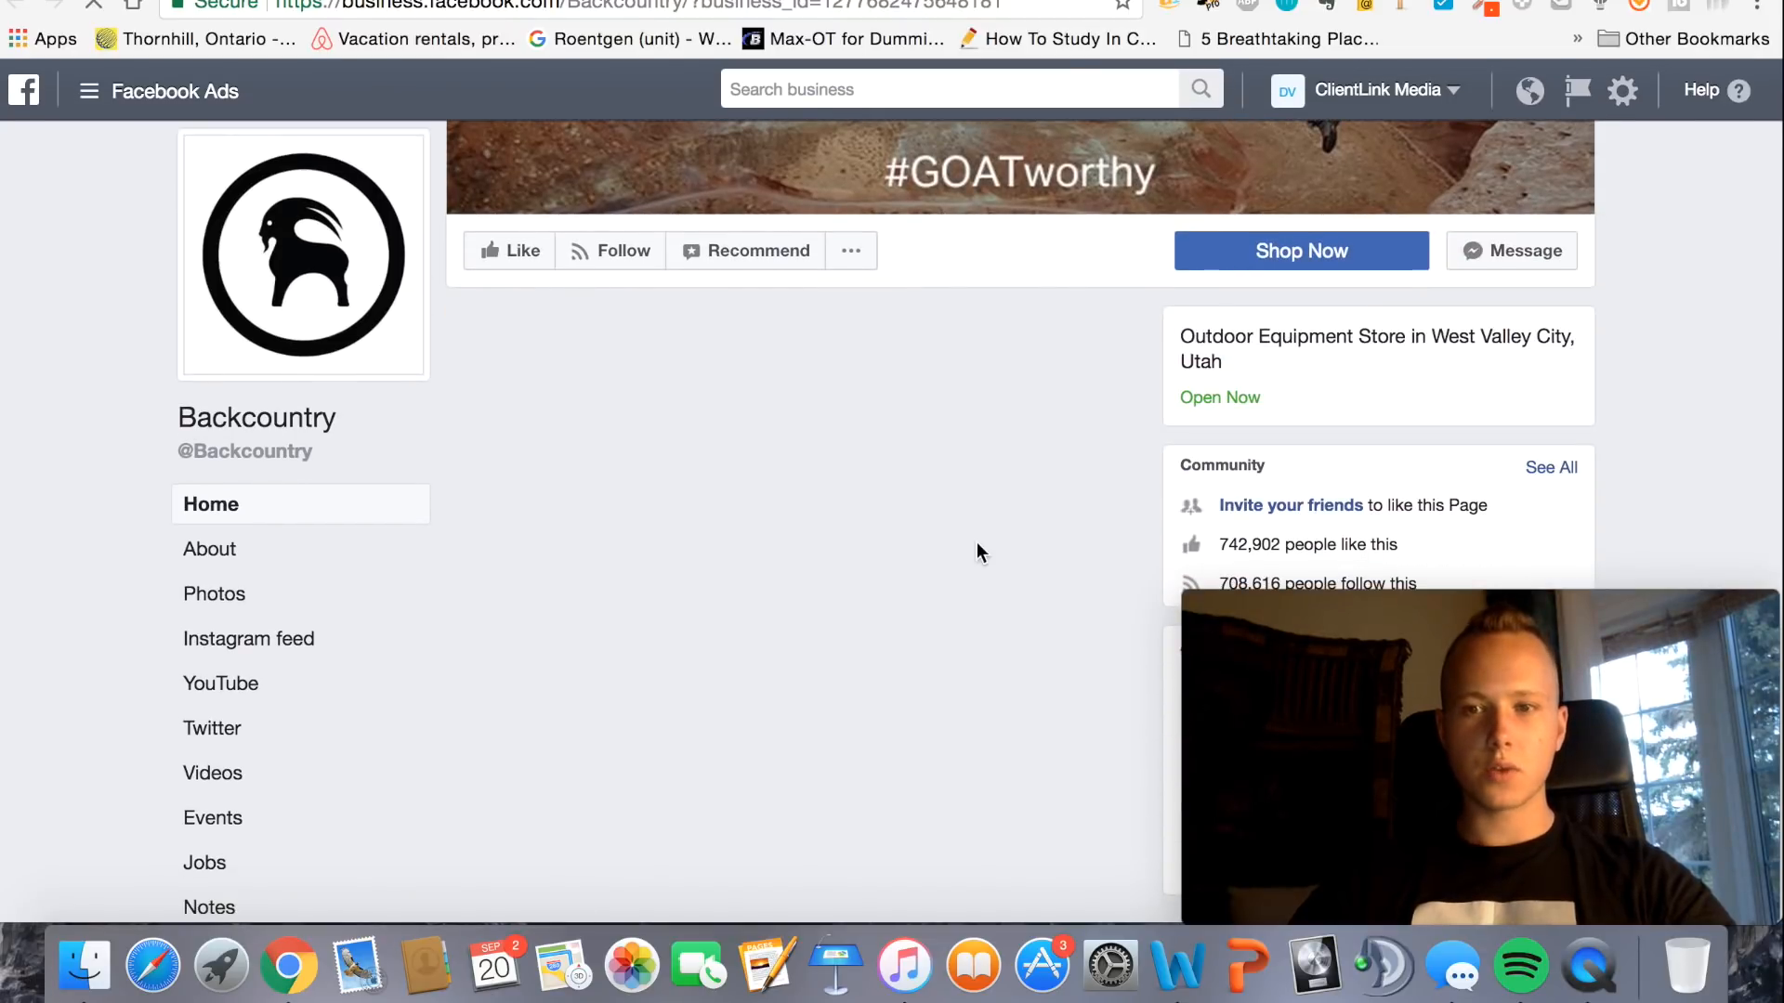
{"action": "scroll", "coordinate": [977, 528], "scroll_direction": "down", "scroll_amount": 1}
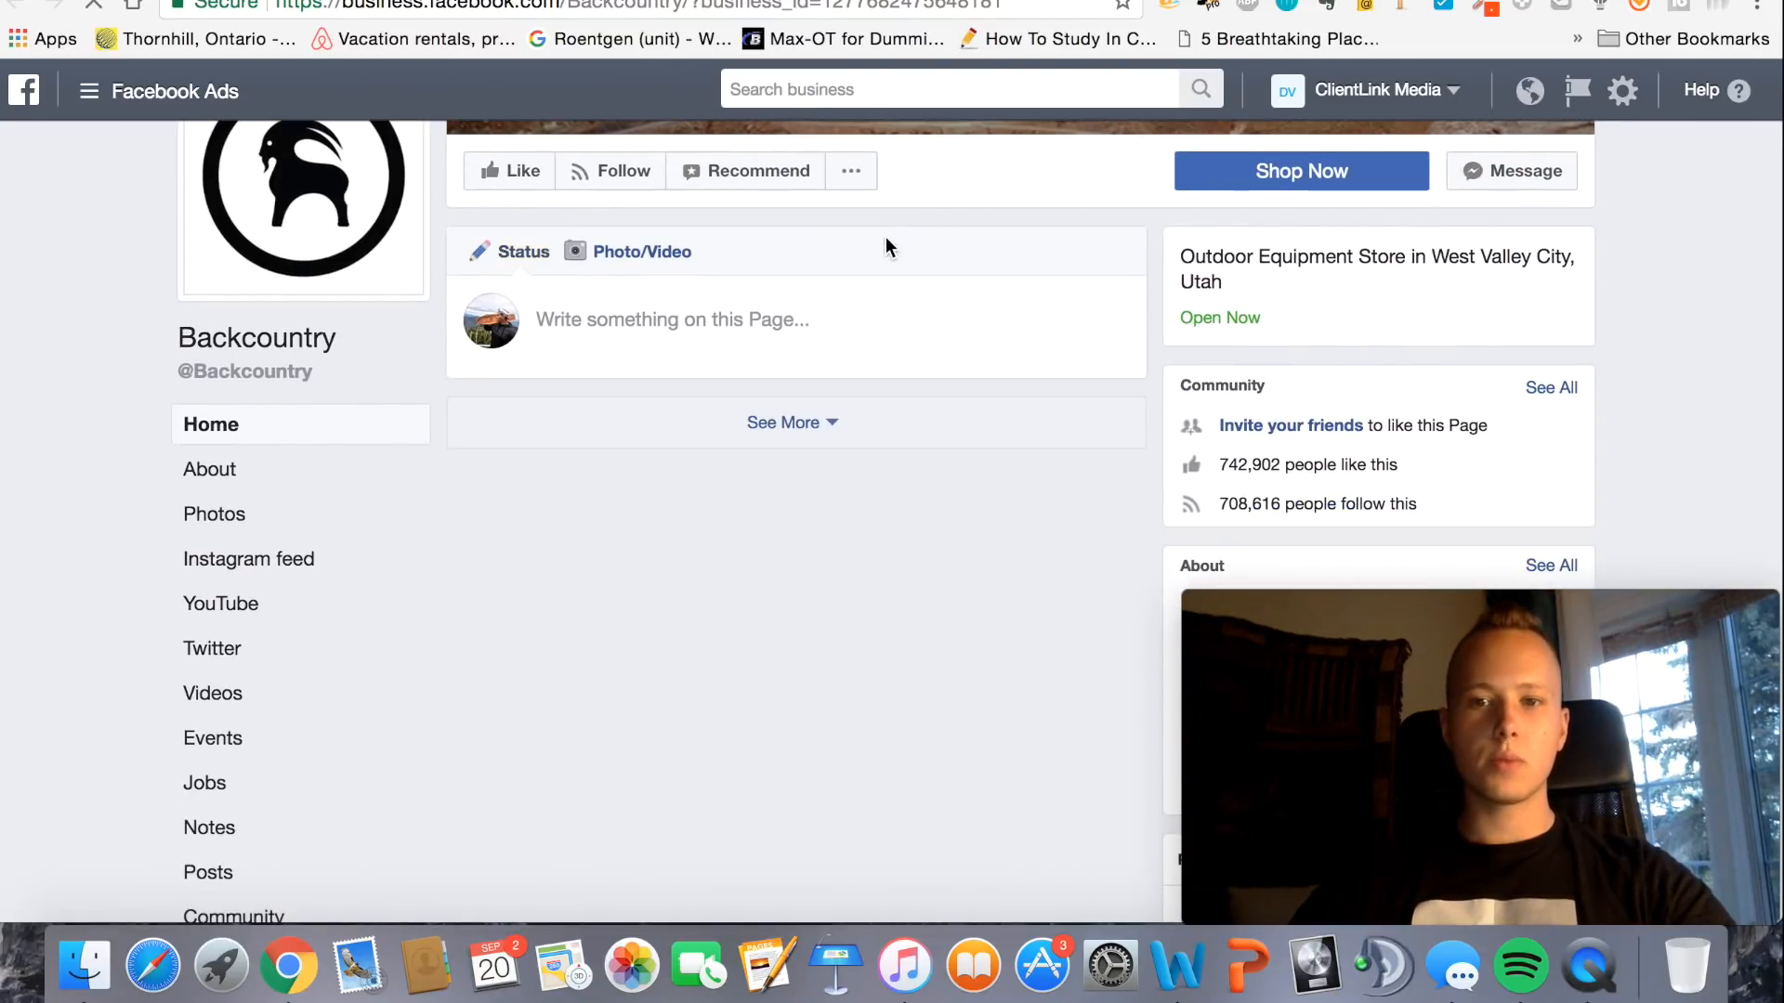
{"action": "scroll", "coordinate": [738, 297], "scroll_direction": "down", "scroll_amount": 3}
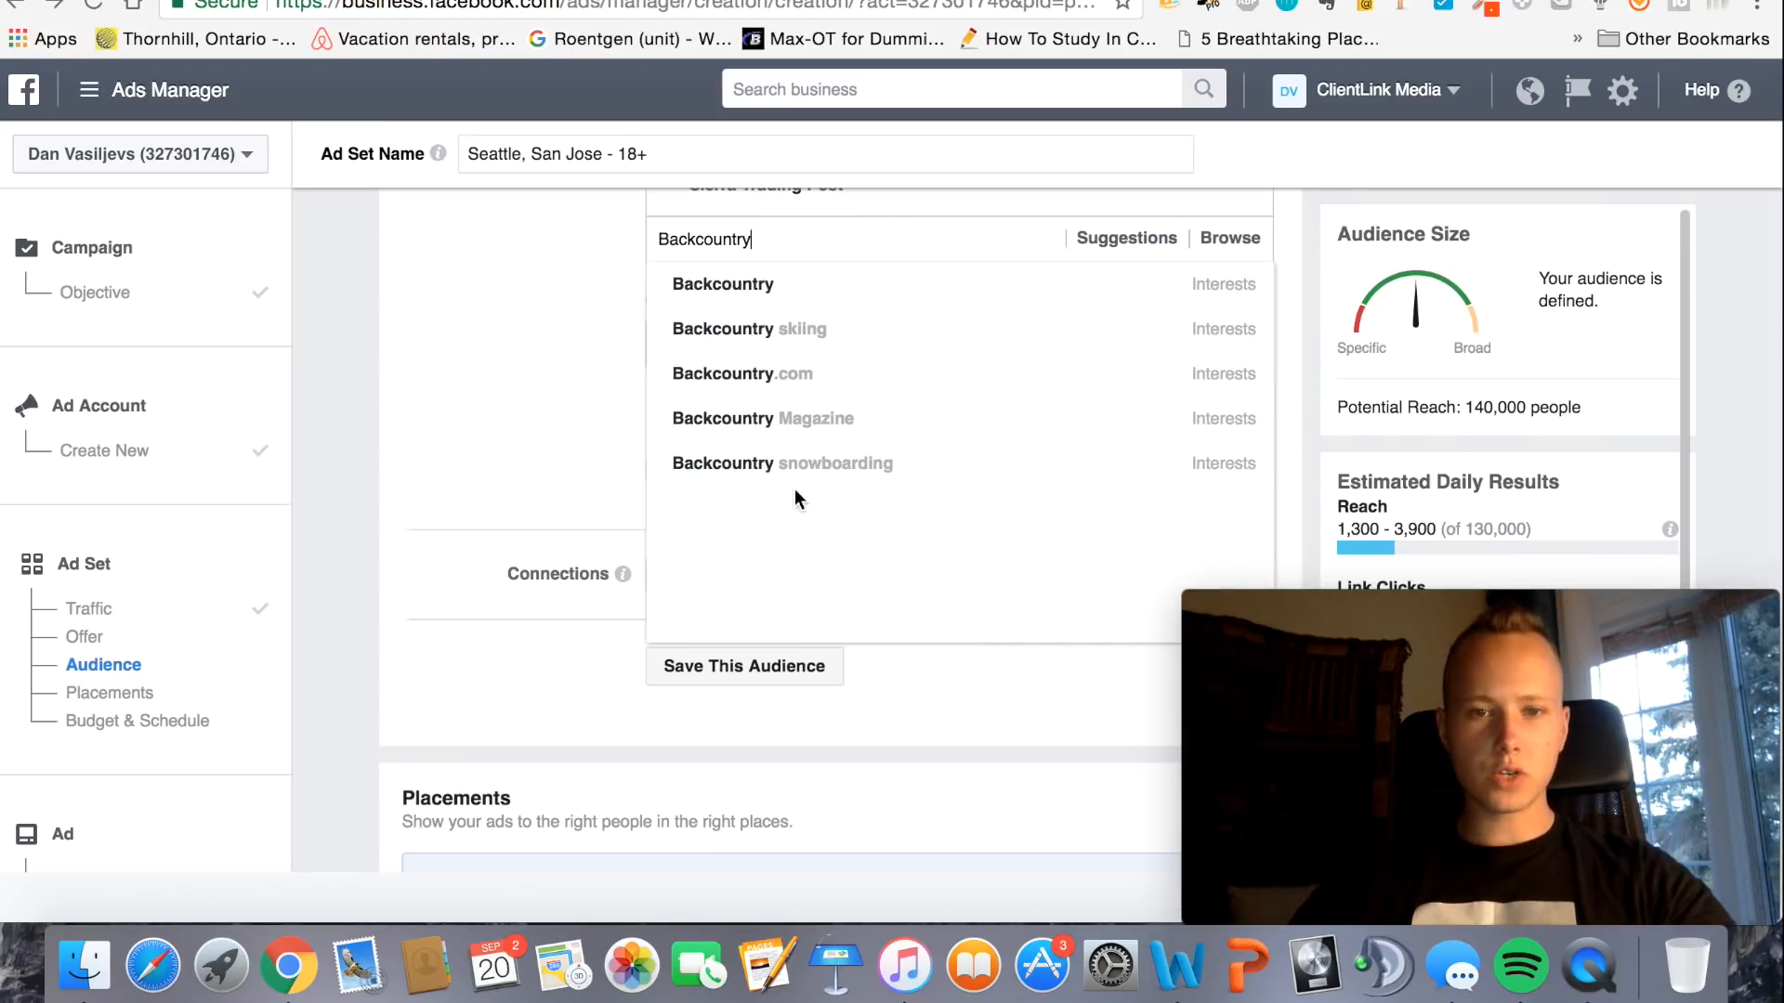
Add the Backcountry.com and Backcountry interests to the ad set's included detailed targeting in Ads Manager
{"action": "mouse_move", "coordinate": [826, 370]}
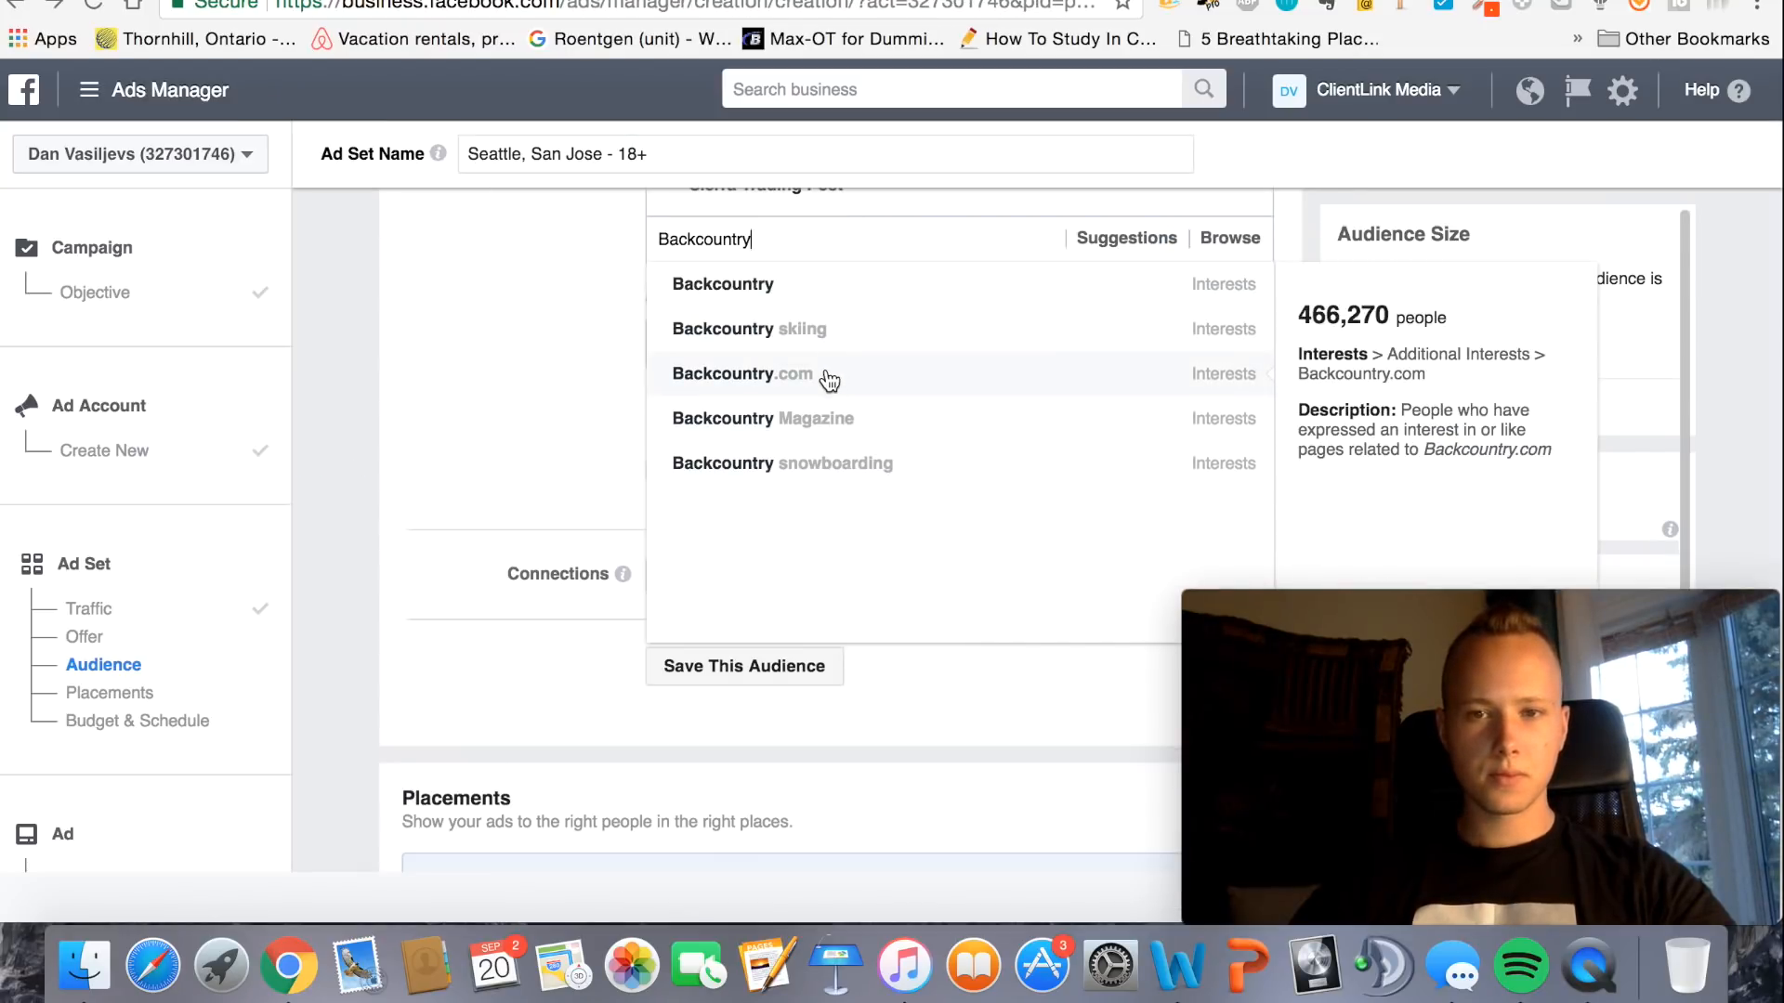
{"action": "left_click", "coordinate": [826, 373]}
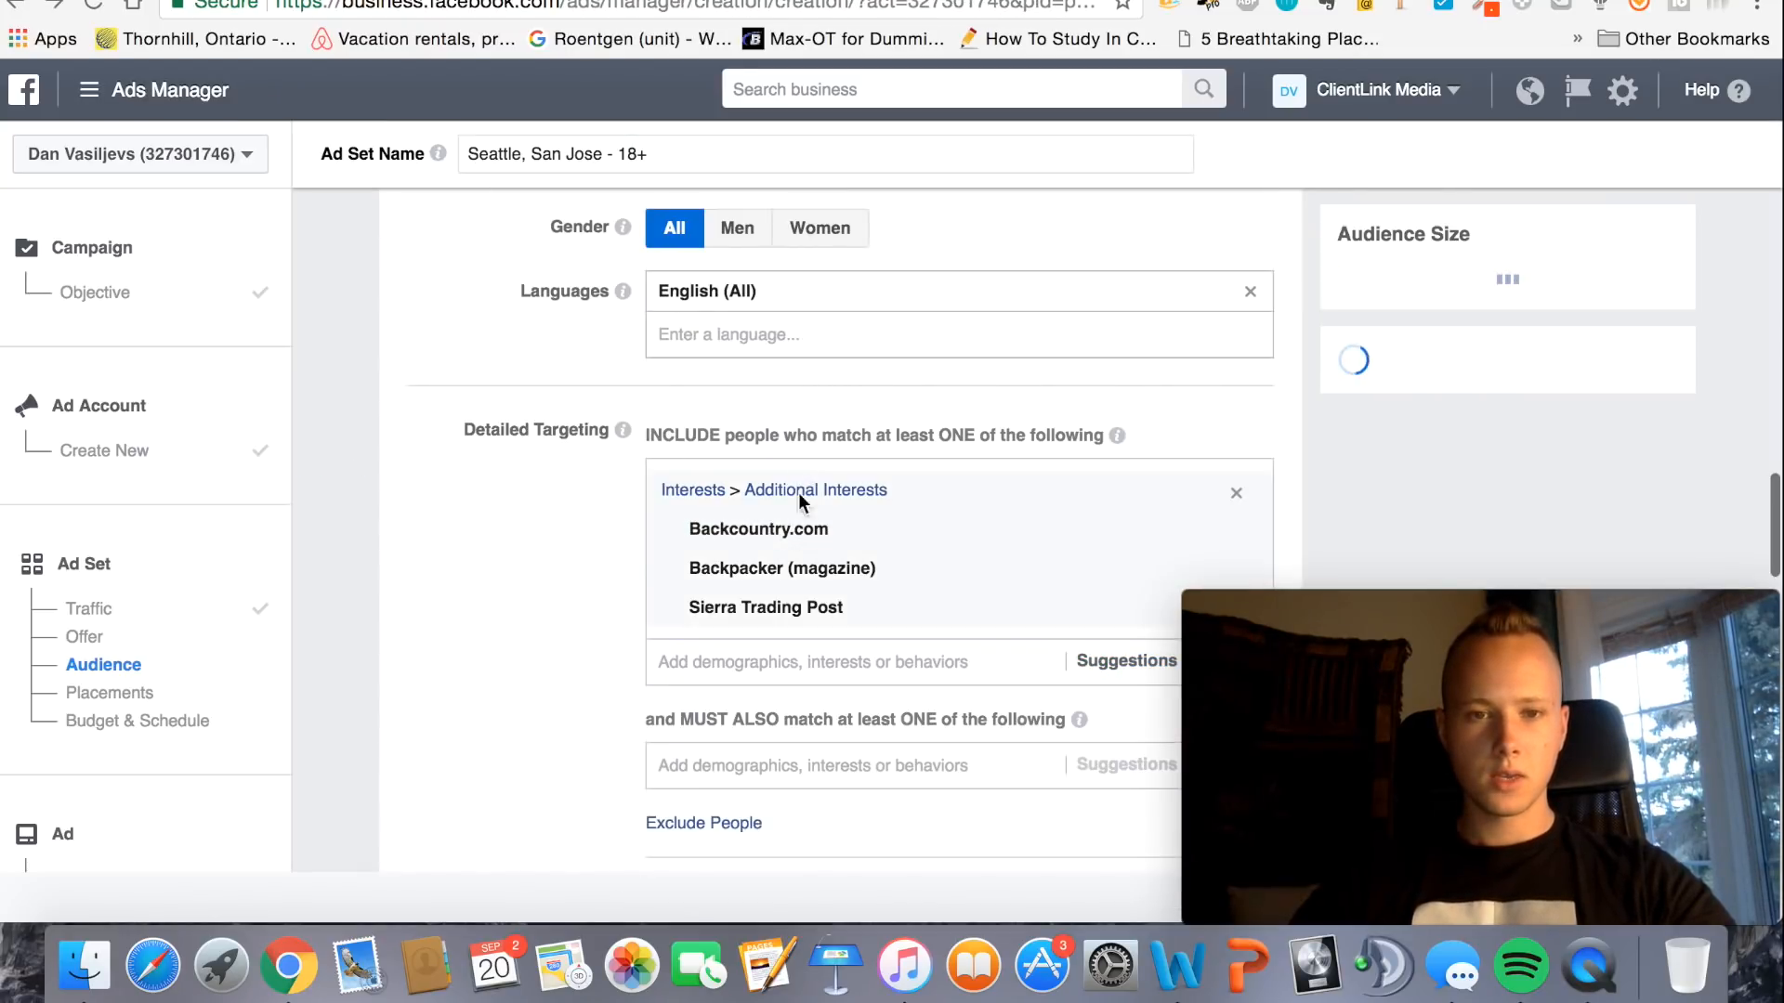
{"action": "type", "text": "Backcountry"}
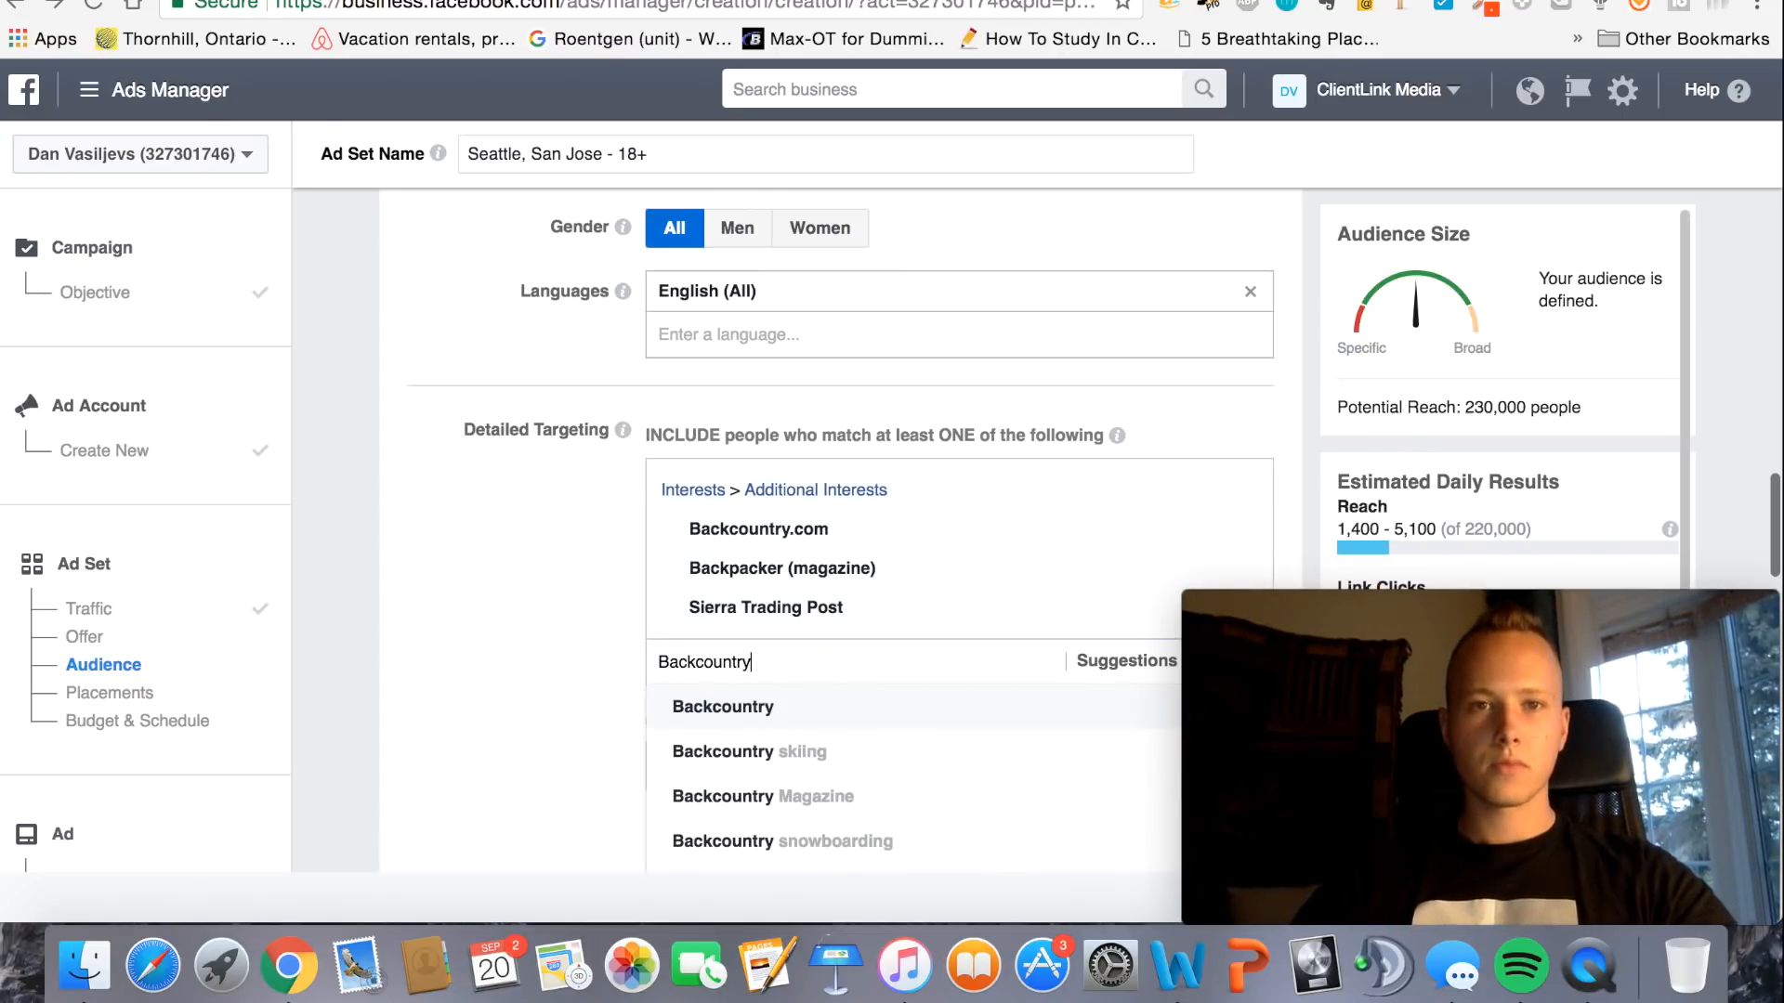
{"action": "key", "text": "ctrl+shift+Tab"}
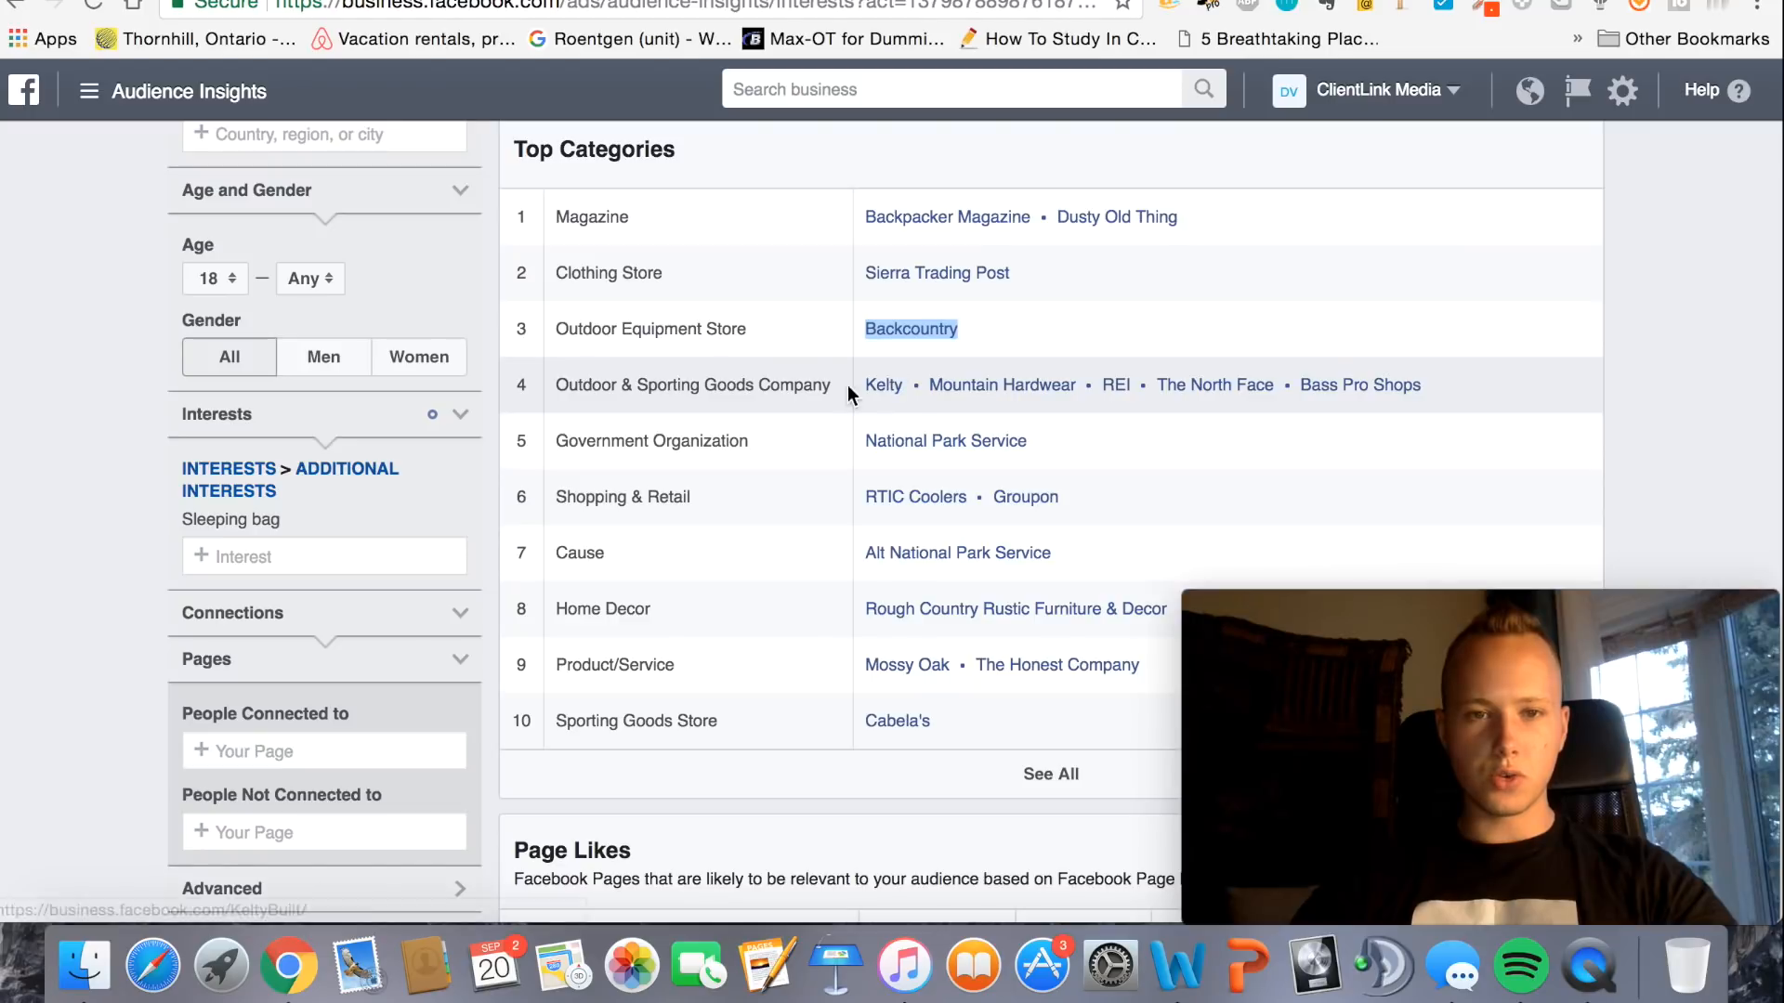
{"action": "key", "text": "ctrl+Tab"}
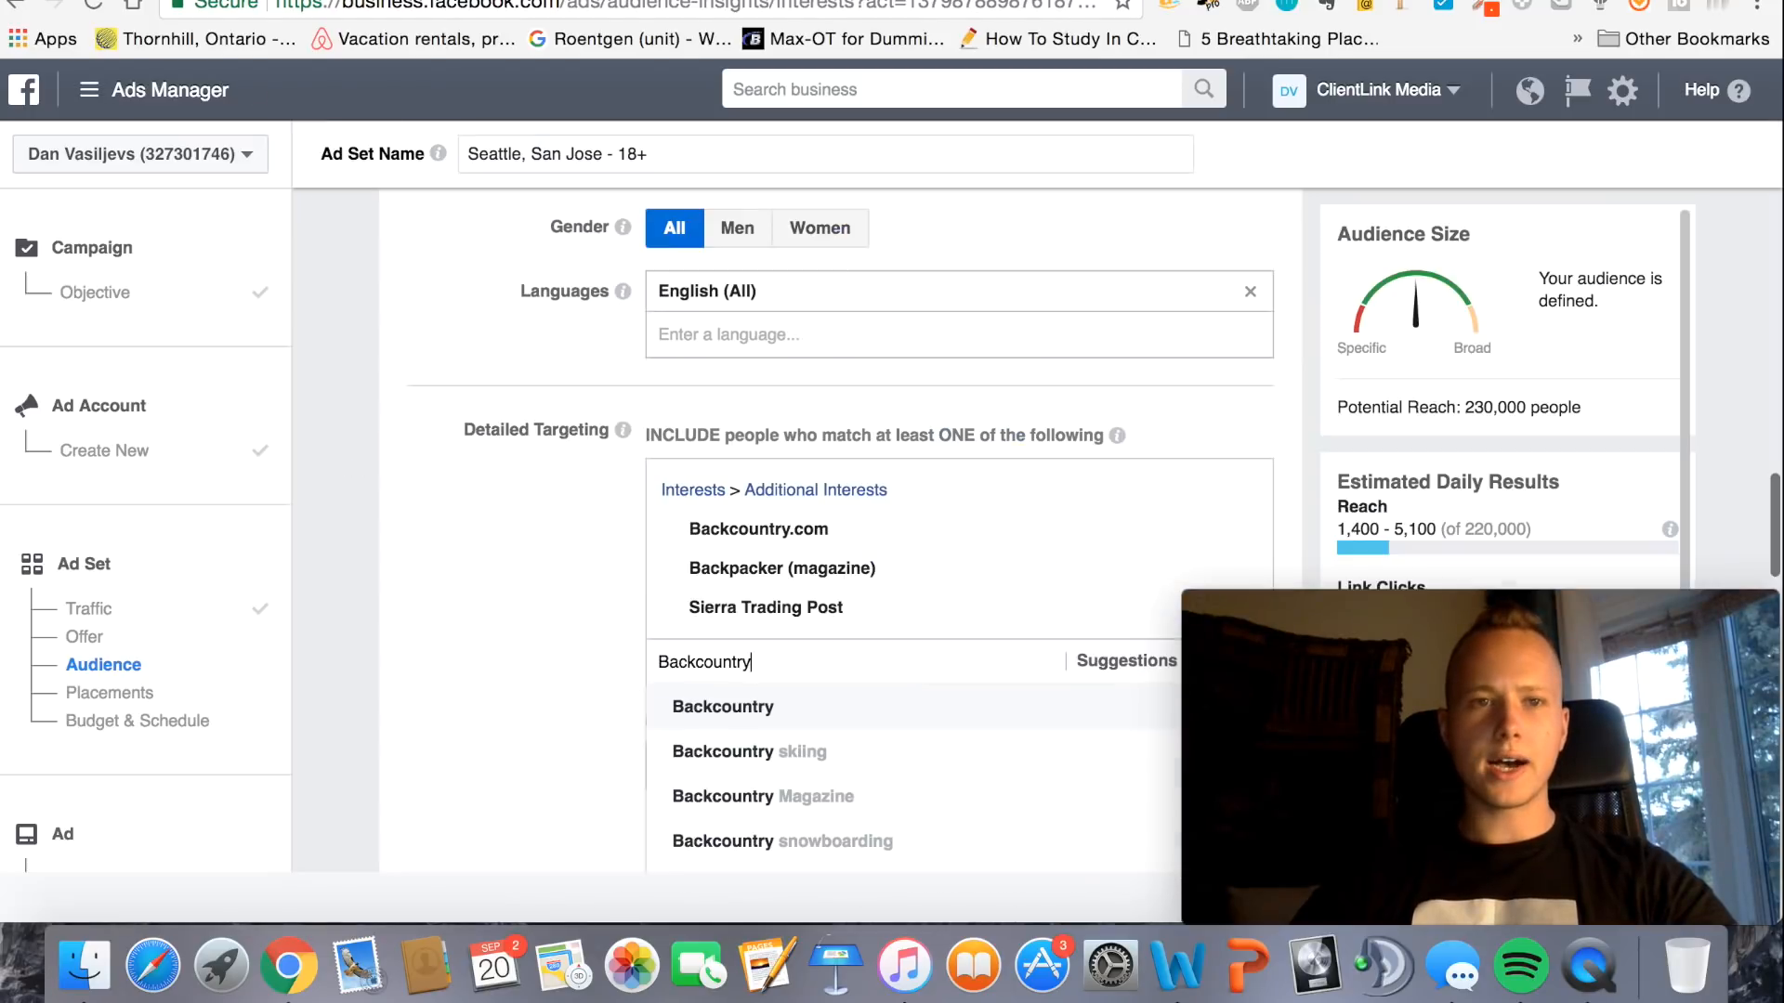
{"action": "left_click", "coordinate": [688, 592]}
Add the REI and Mountain Hardwear interests to the ad set's included detailed targeting
{"action": "type", "text": "REI"}
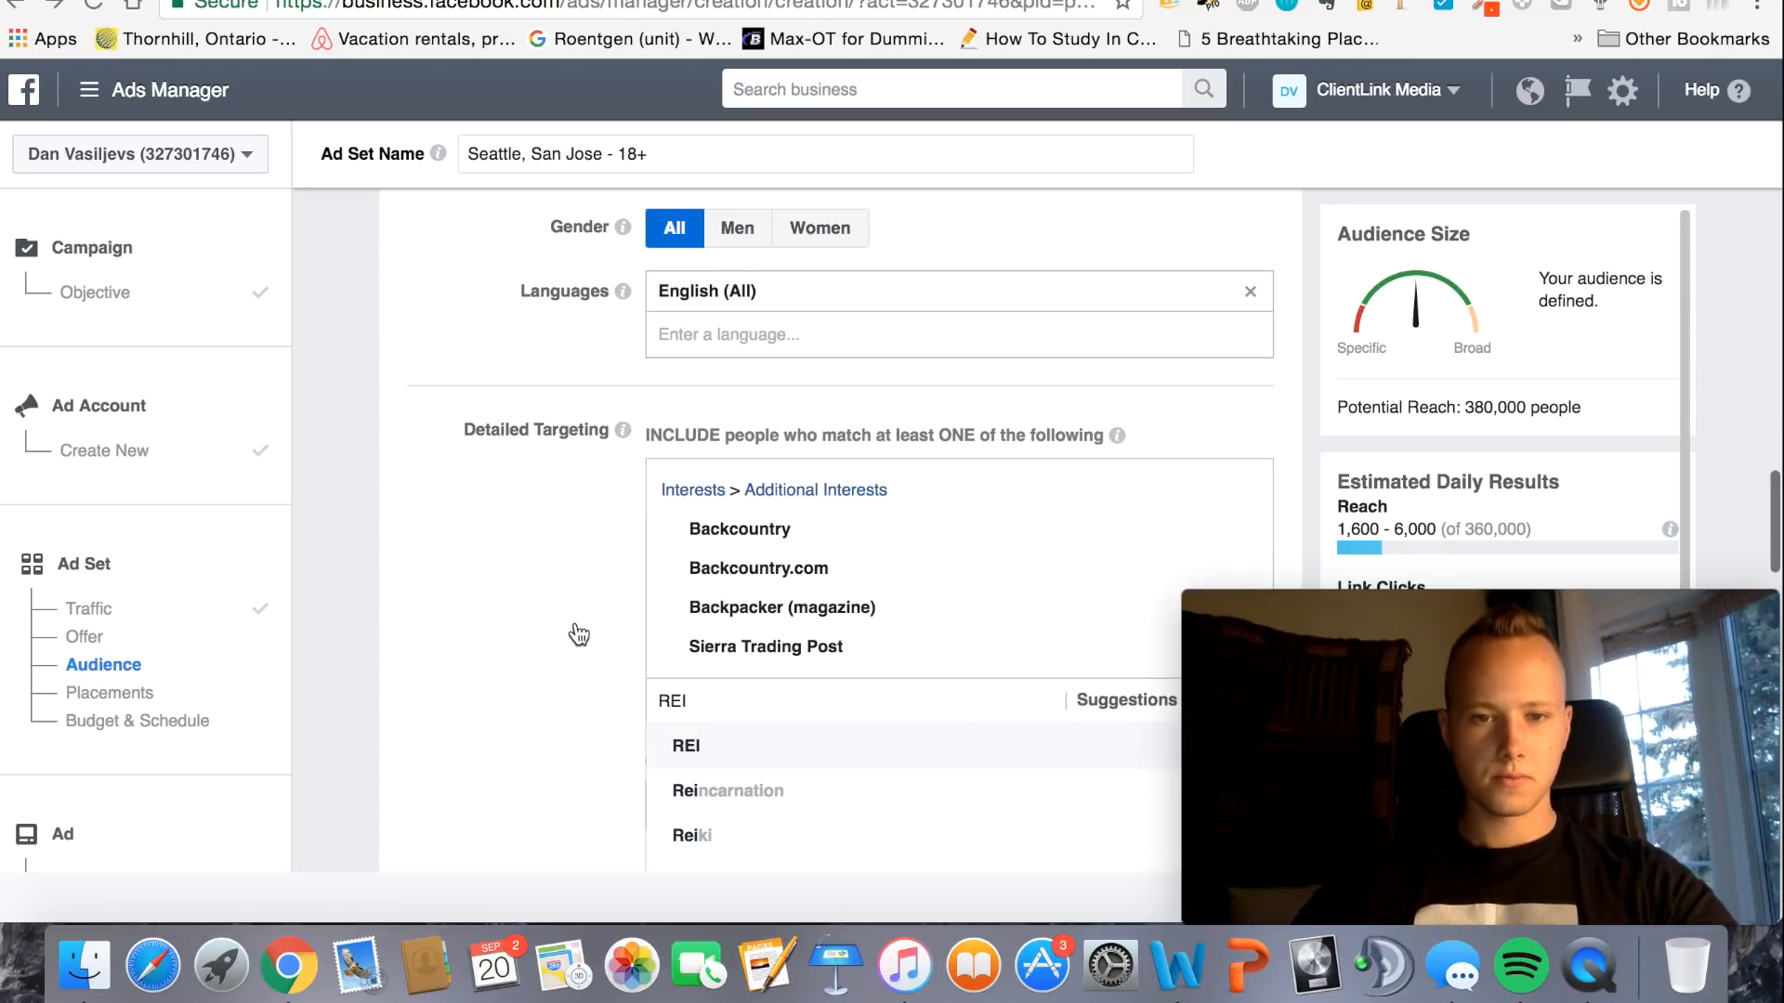
{"action": "key", "text": "Return"}
{"action": "scroll", "coordinate": [574, 622], "scroll_direction": "down", "scroll_amount": 2}
{"action": "type", "text": "Mou"}
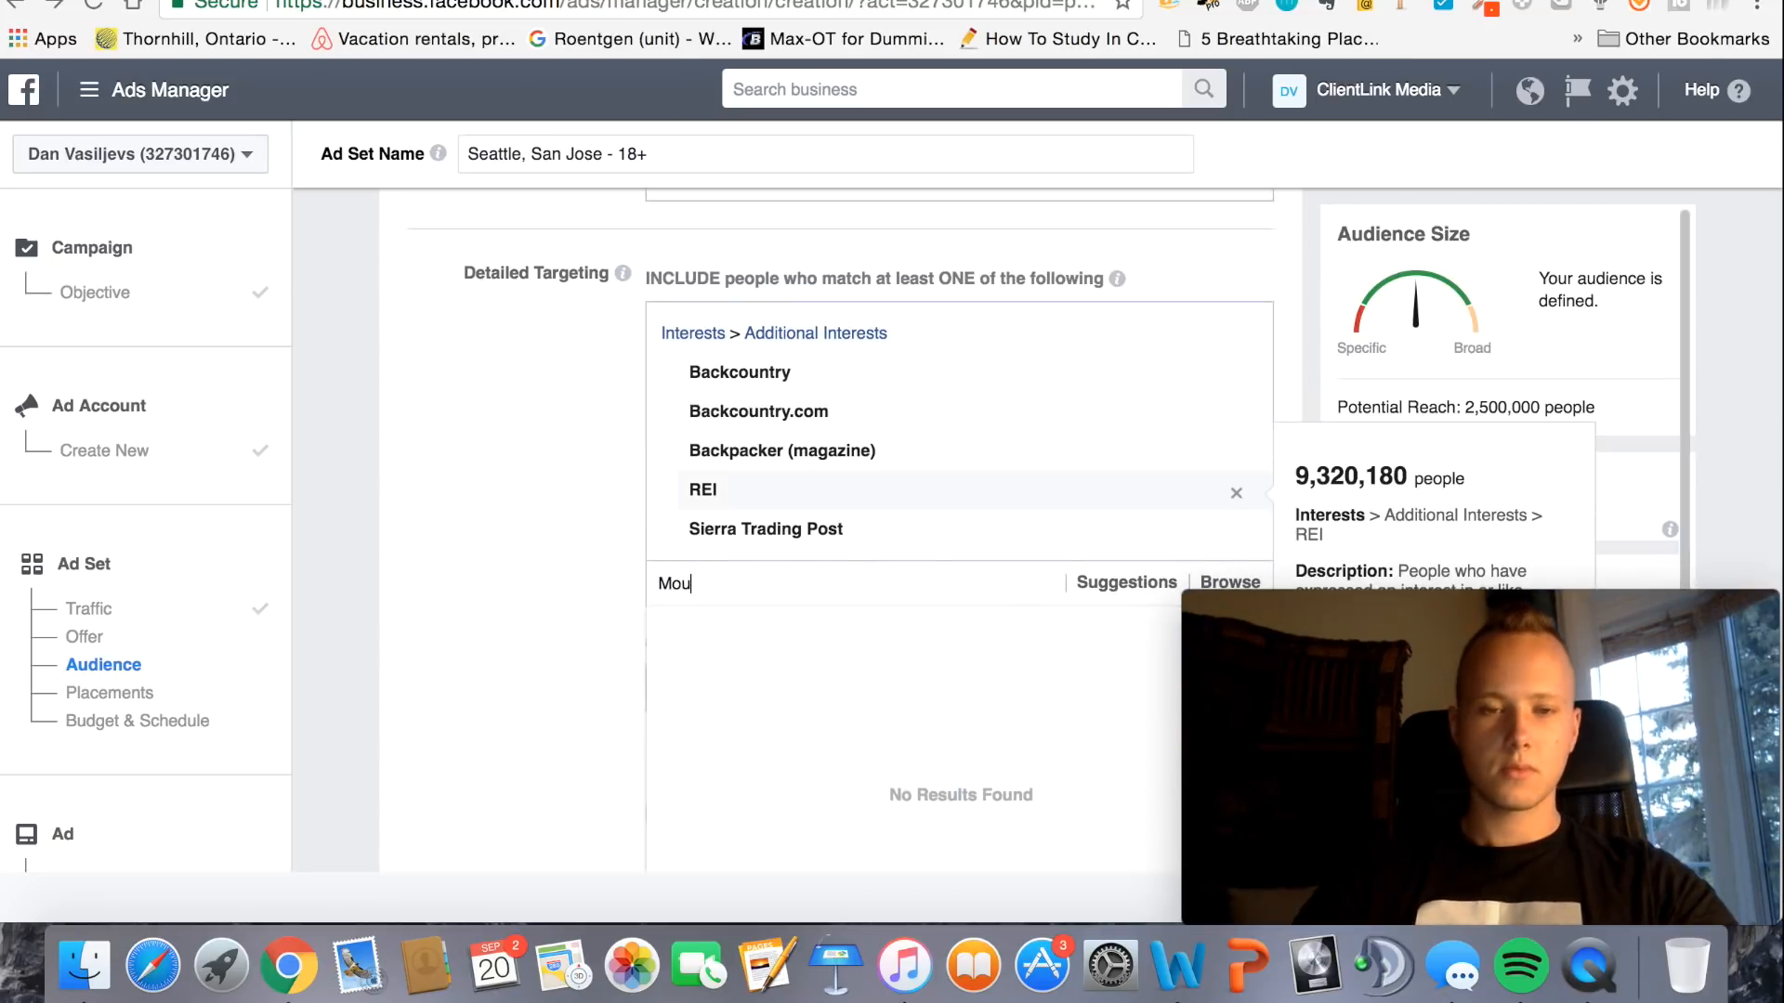
{"action": "type", "text": "ntain Hardwa"}
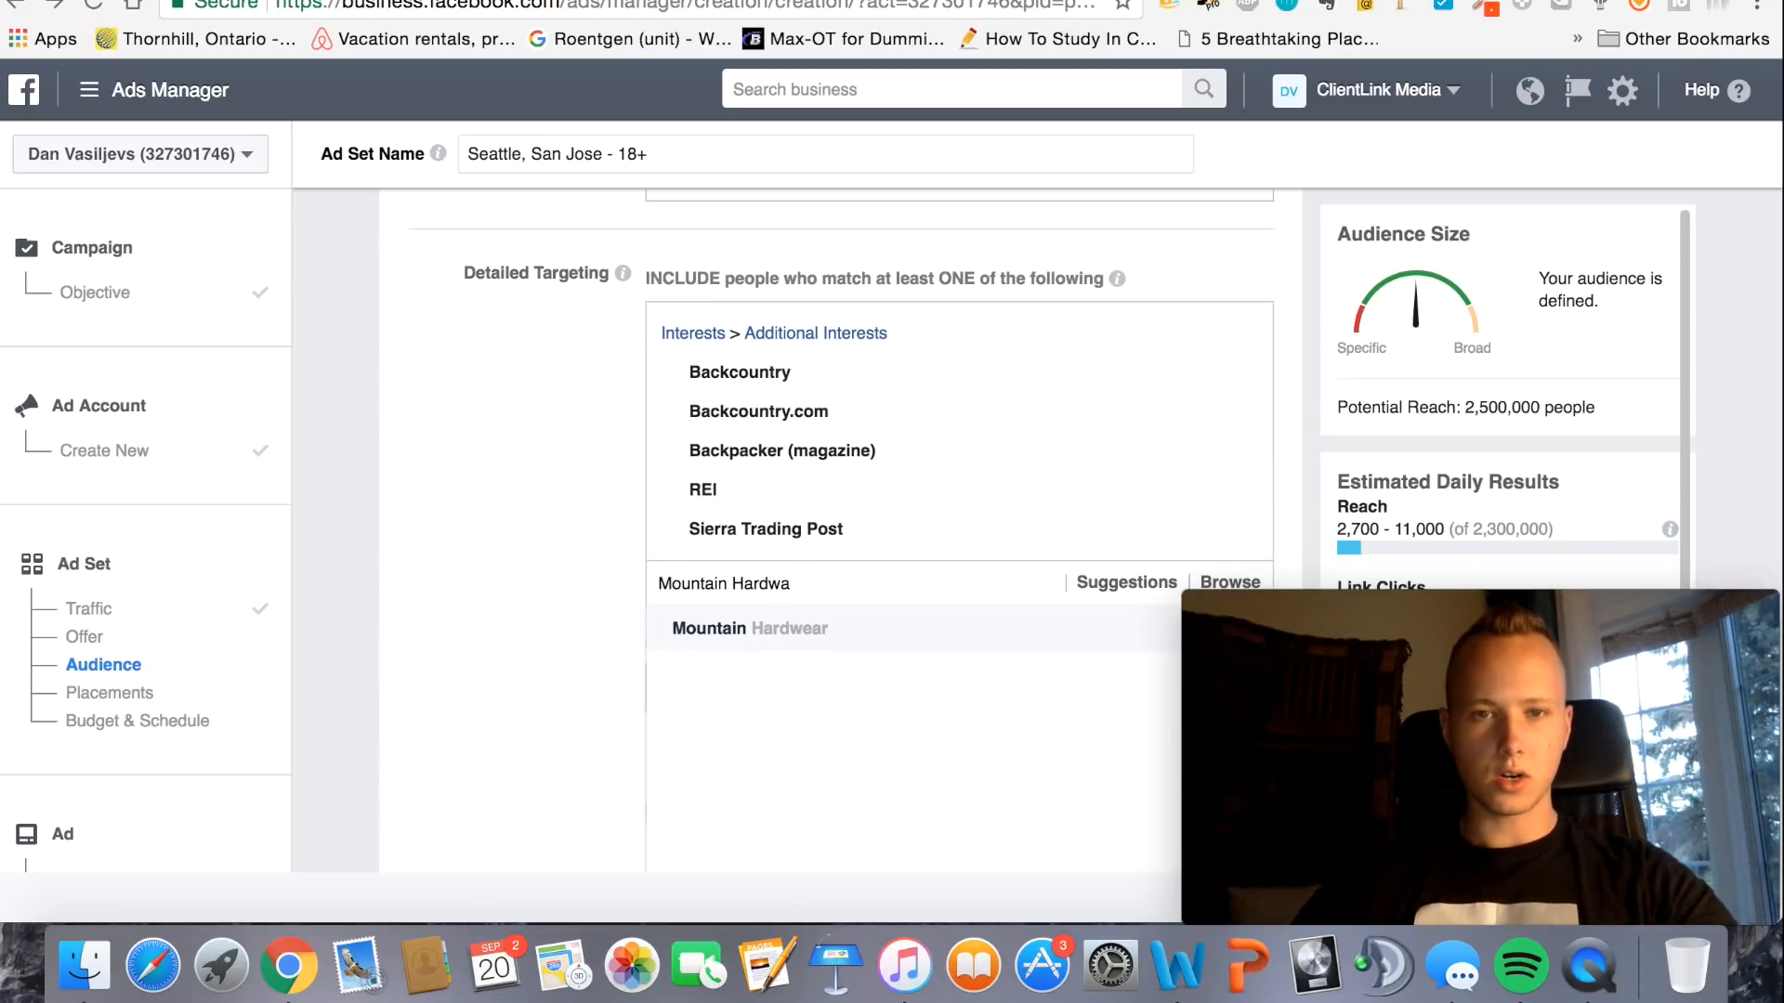
{"action": "left_click", "coordinate": [734, 628]}
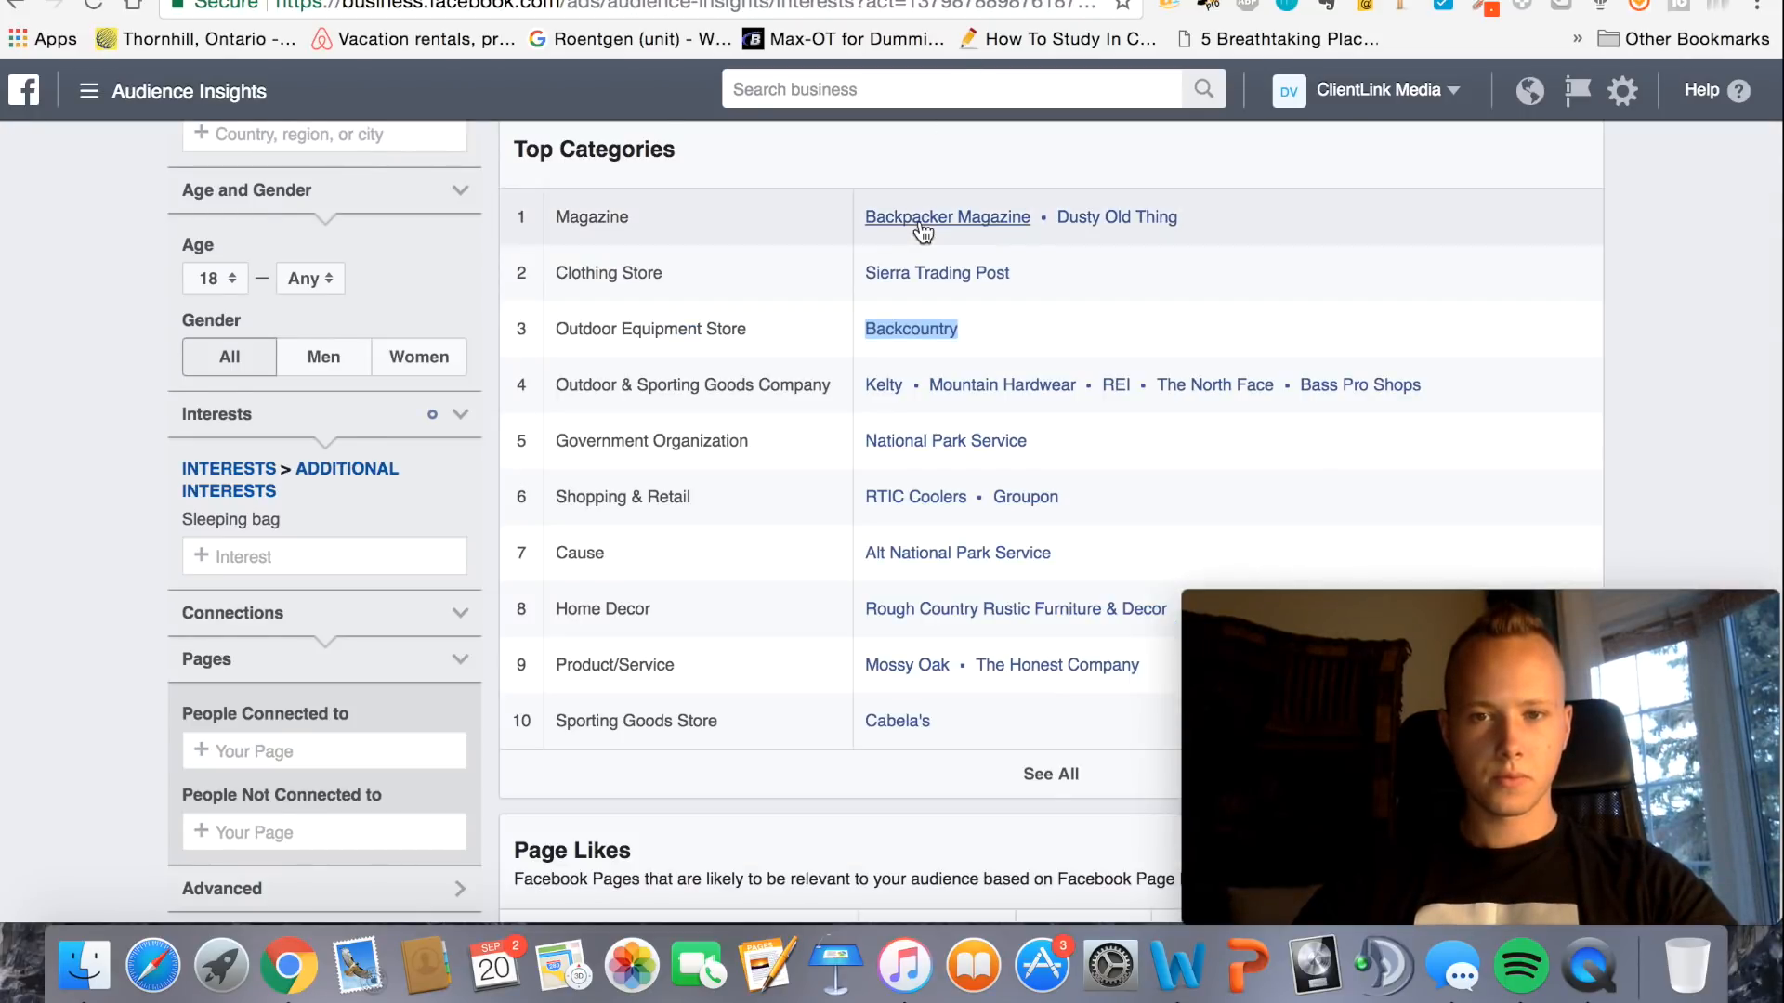
Add the National Park Service interest to the ad set's included detailed targeting
{"action": "scroll", "coordinate": [923, 231], "scroll_direction": "down", "scroll_amount": 1}
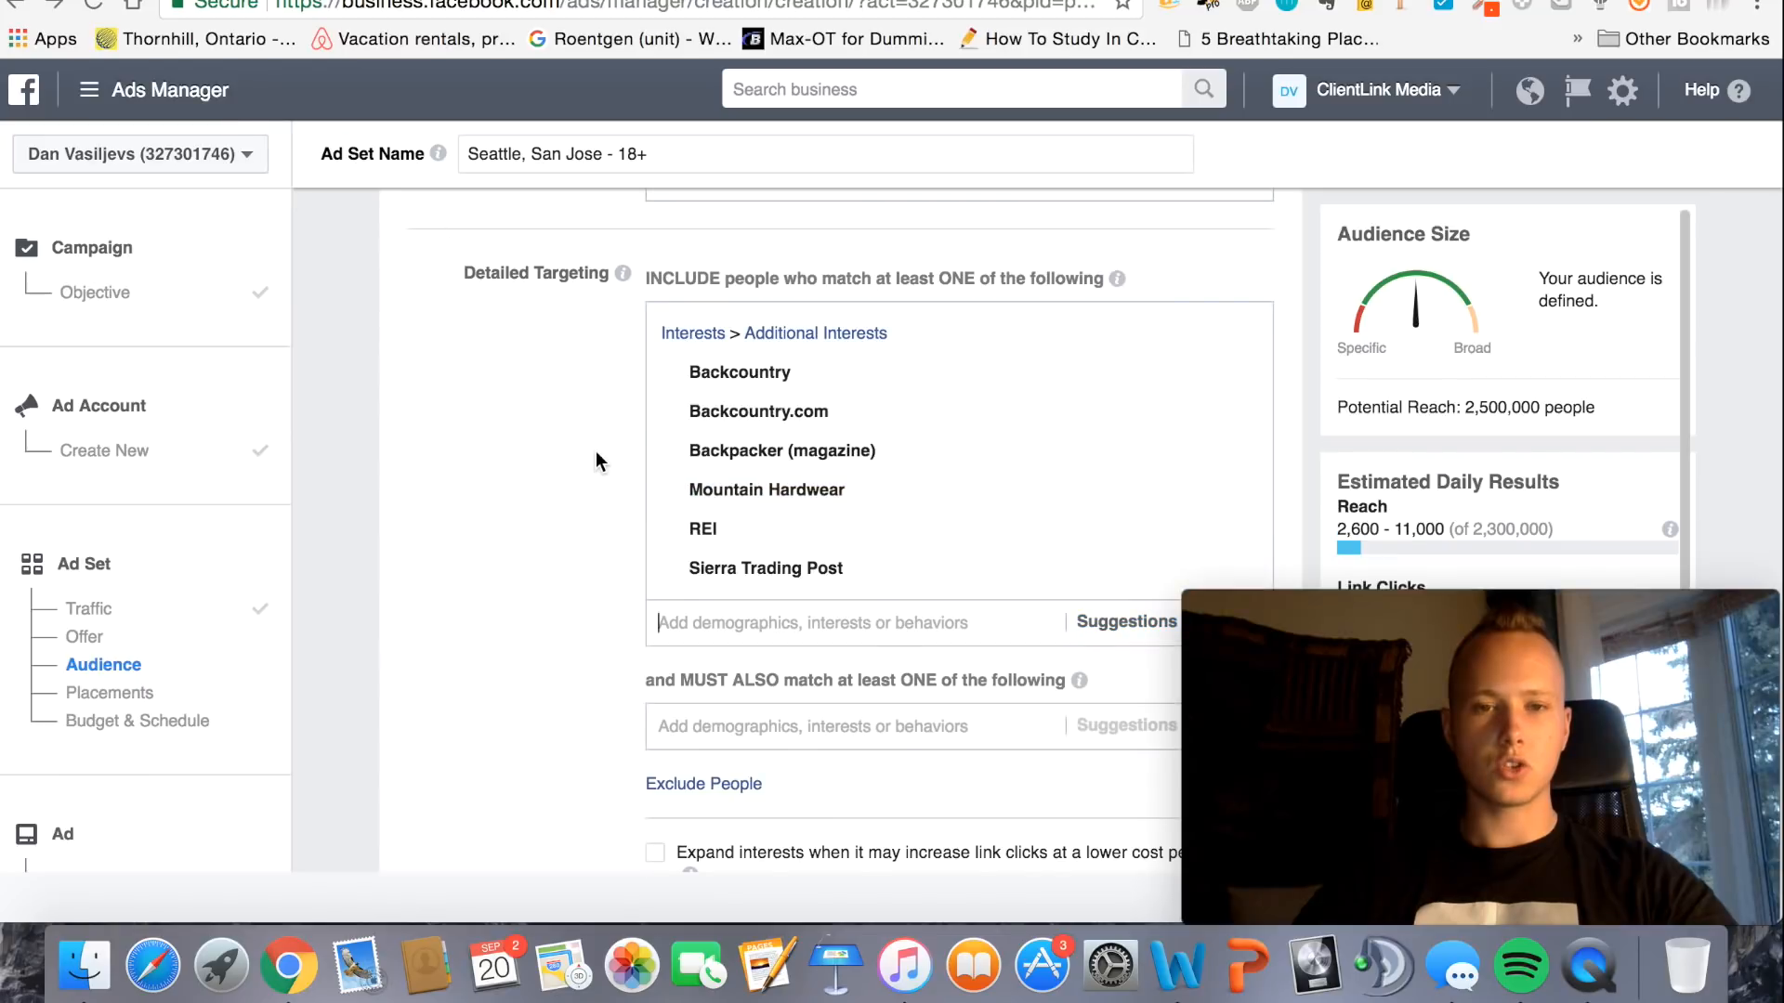
{"action": "scroll", "coordinate": [595, 450], "scroll_direction": "down", "scroll_amount": 1}
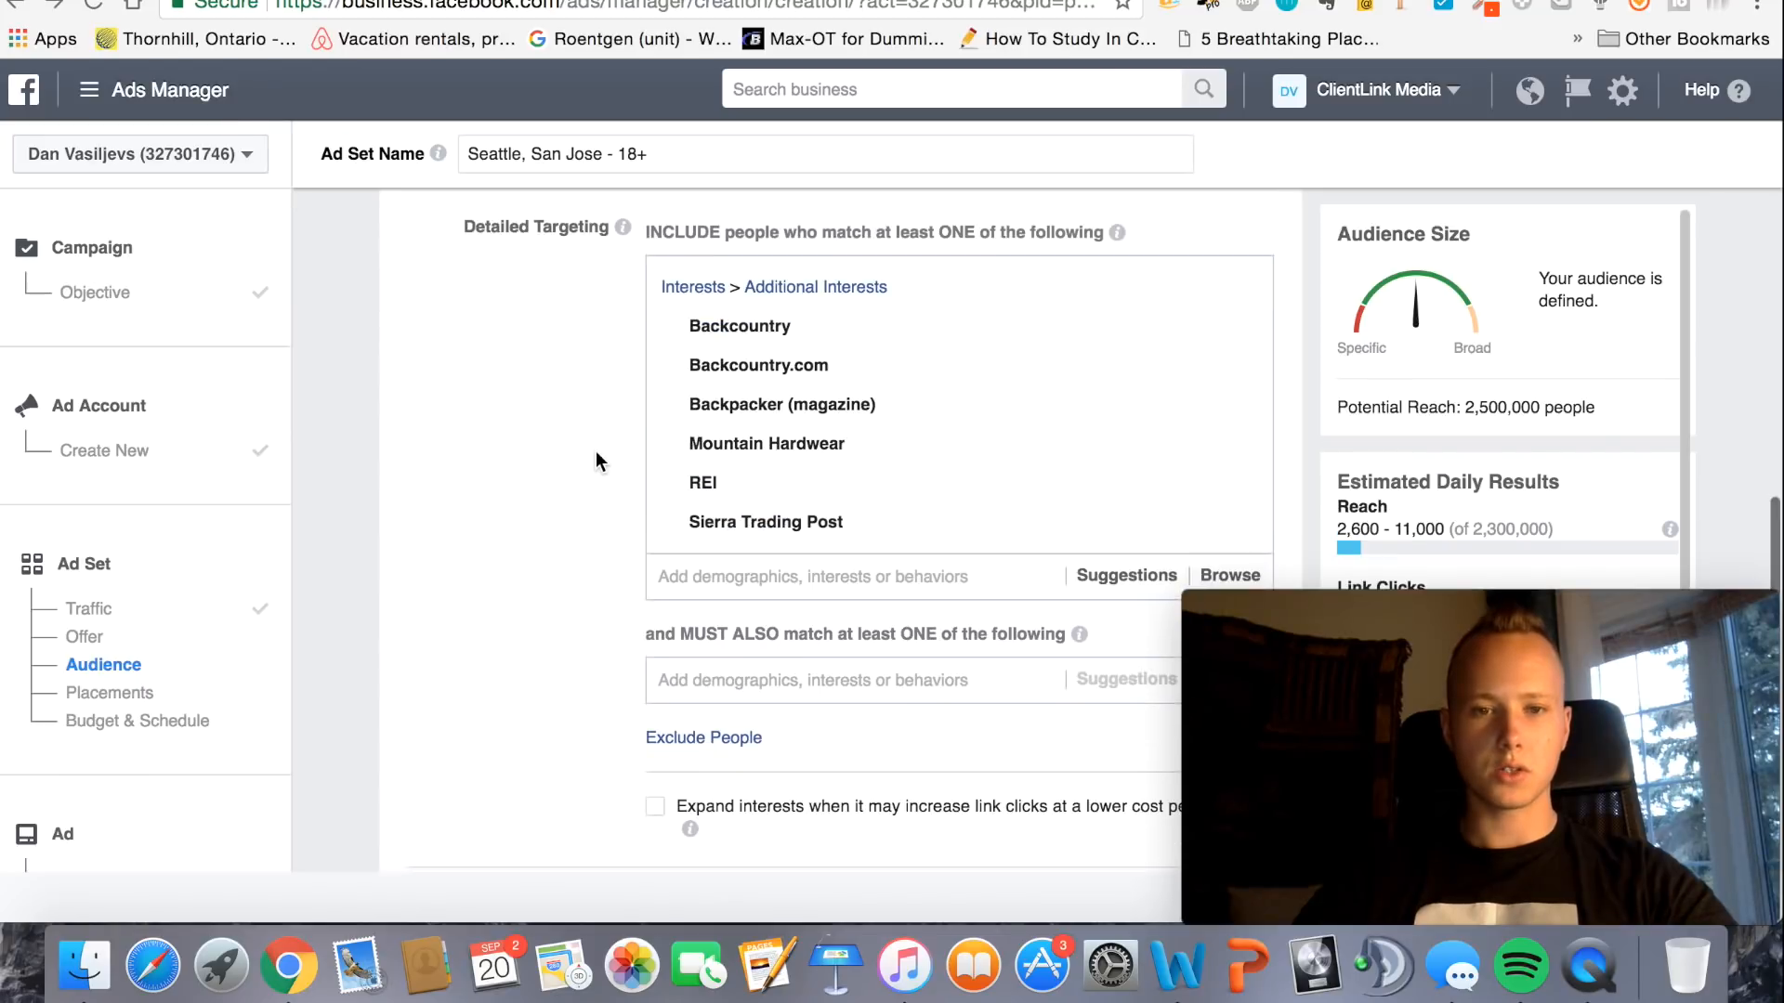
{"action": "type", "text": "National Park Service"}
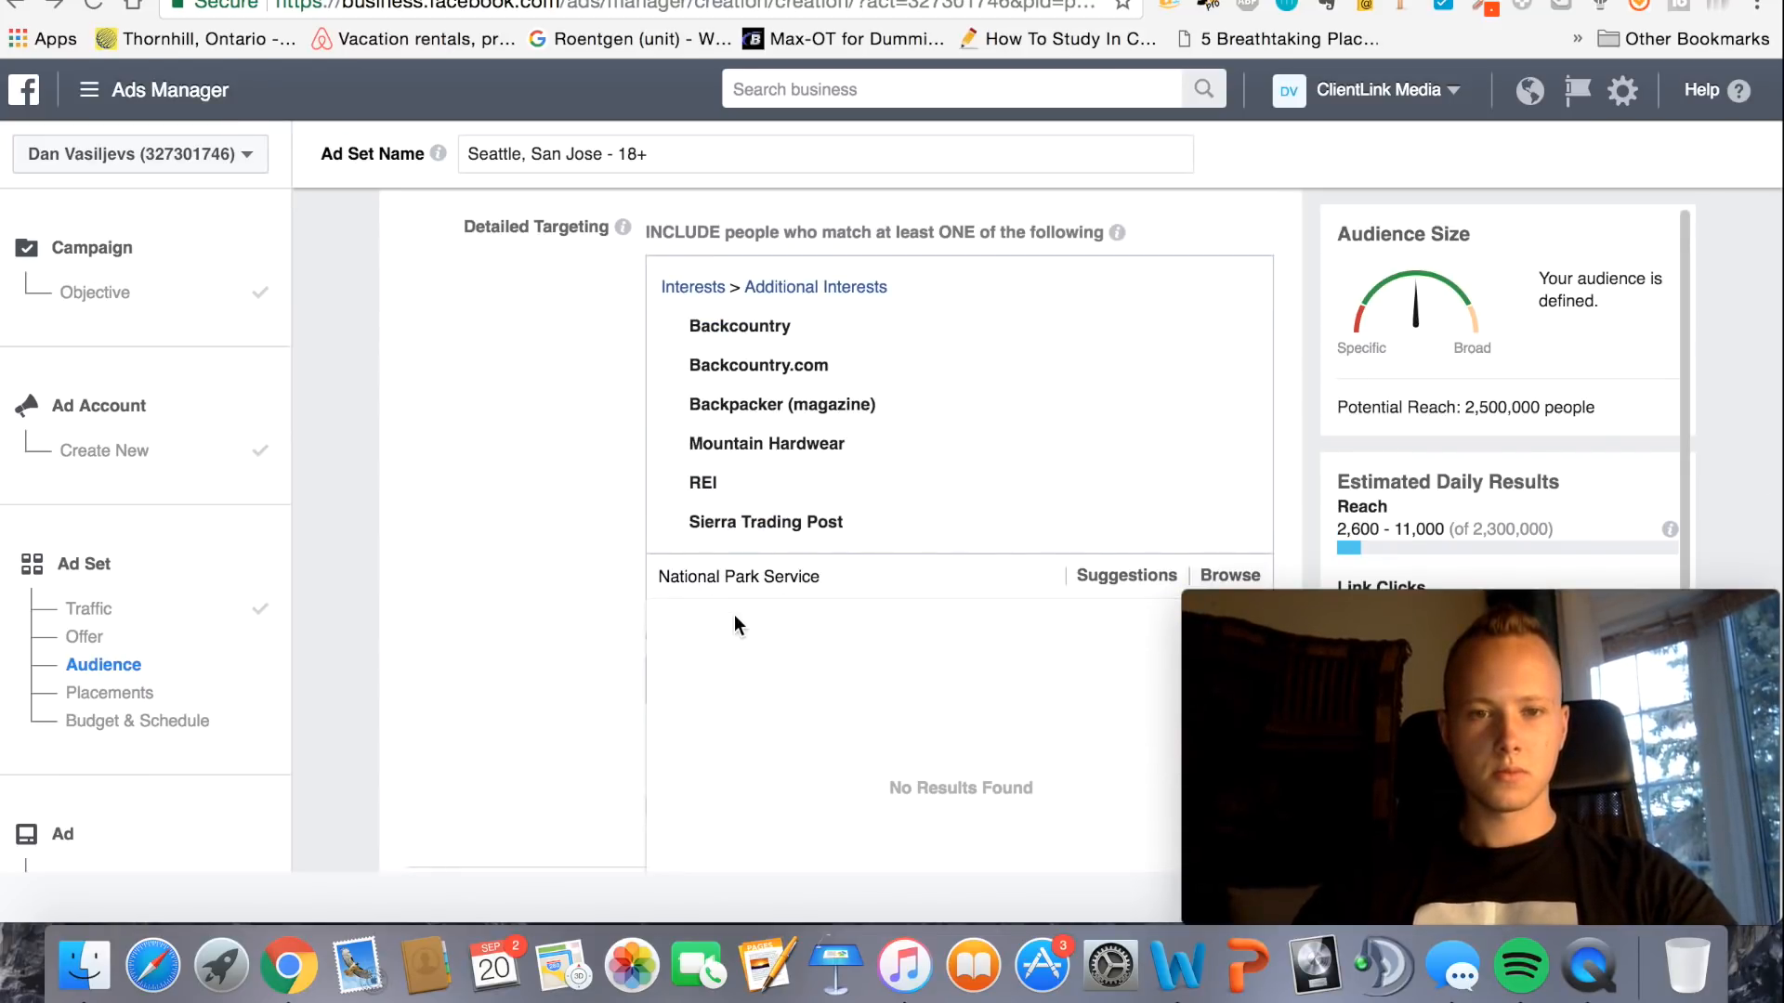
{"action": "left_click", "coordinate": [739, 636]}
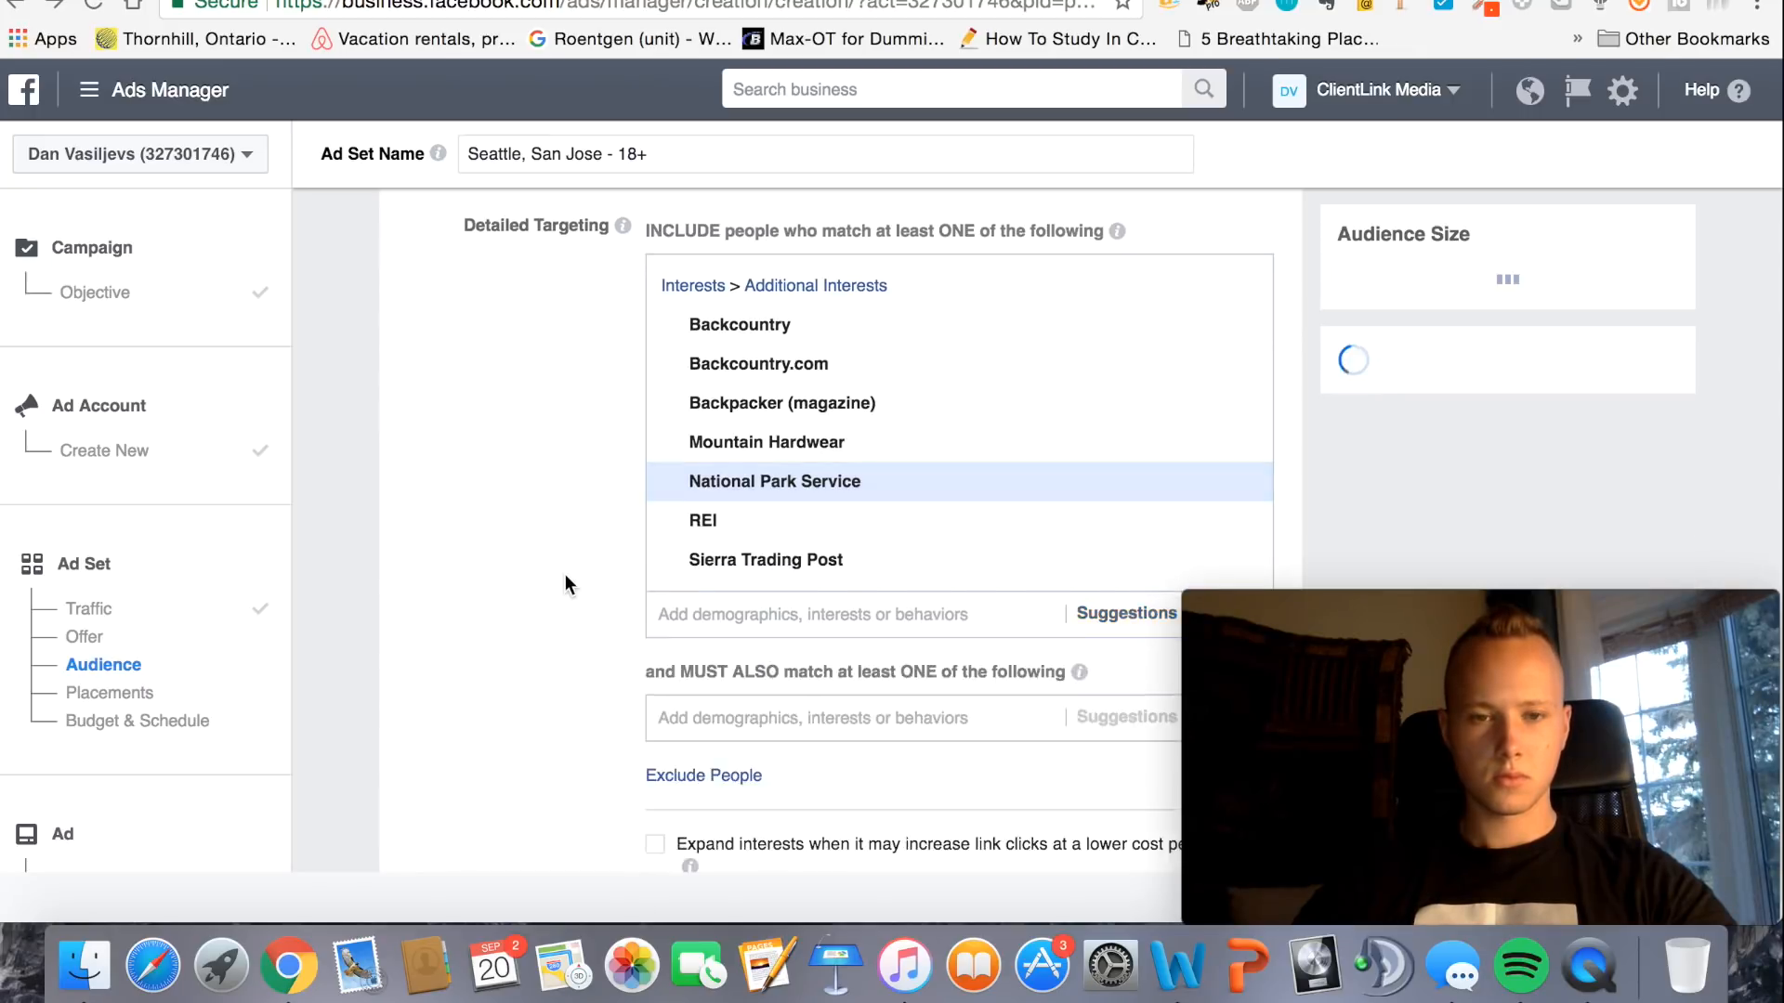
Add the Sleeping bag interest to the must-also-match group of the ad set's detailed targeting
{"action": "left_click", "coordinate": [848, 627]}
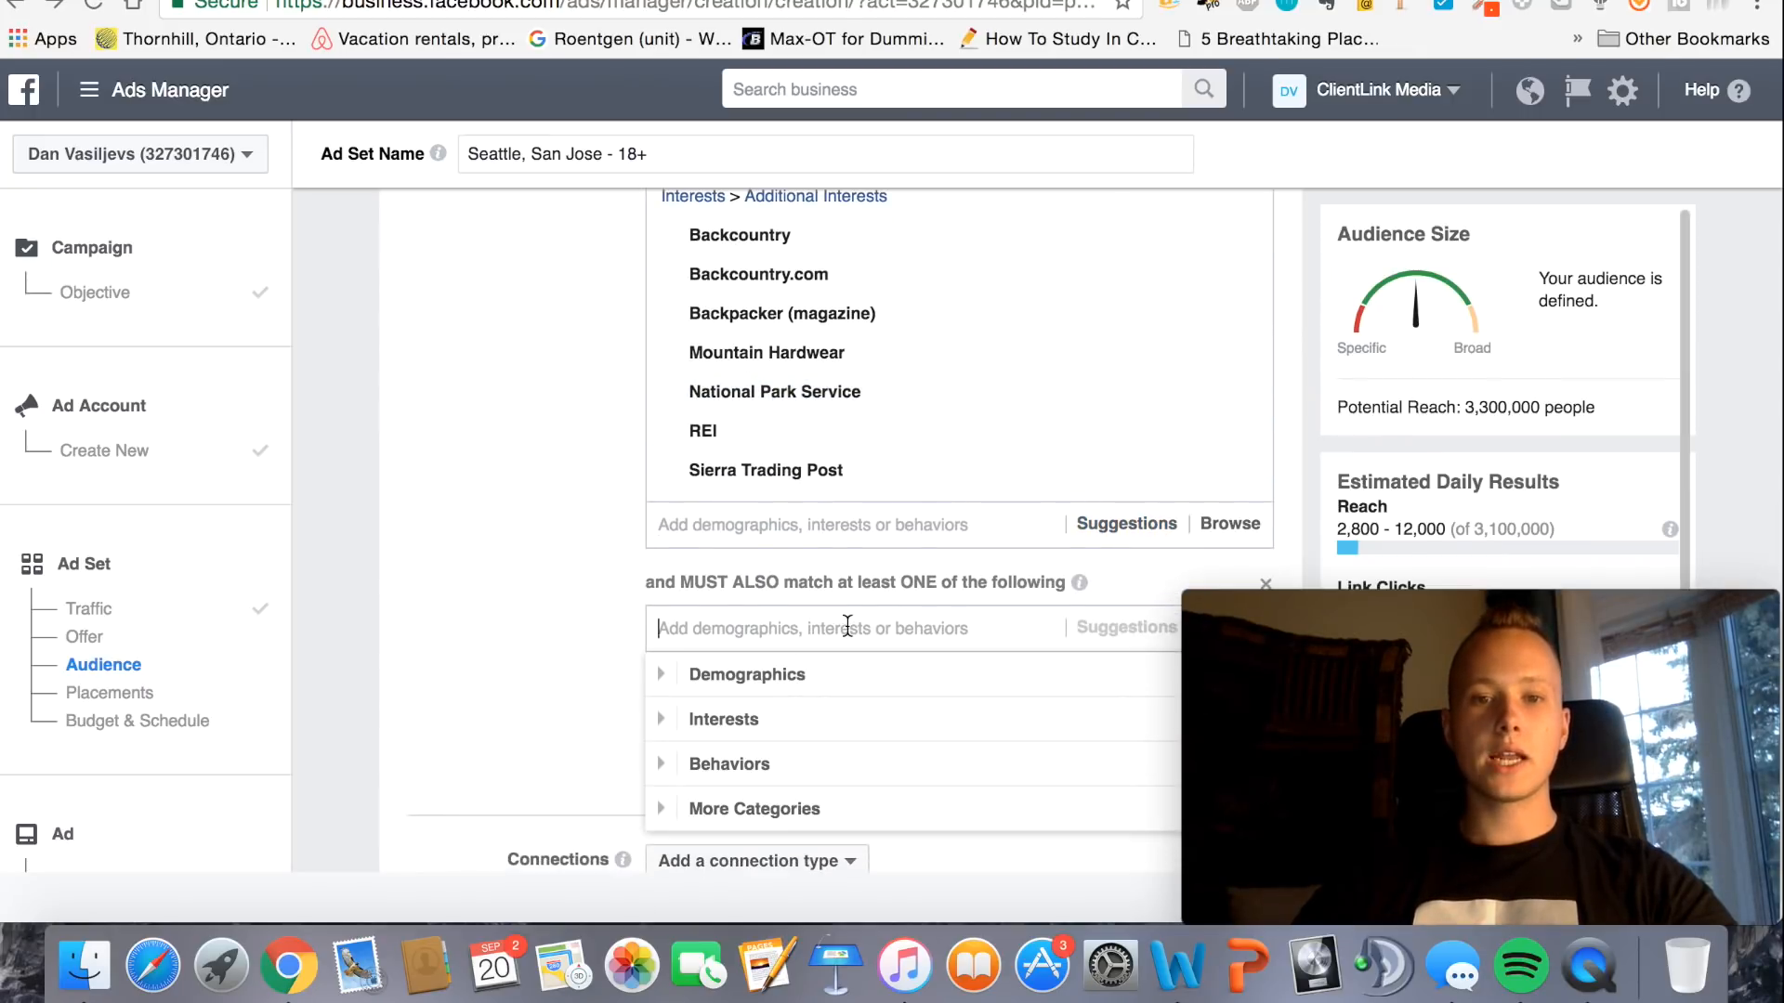
{"action": "type", "text": "Sleeping bag"}
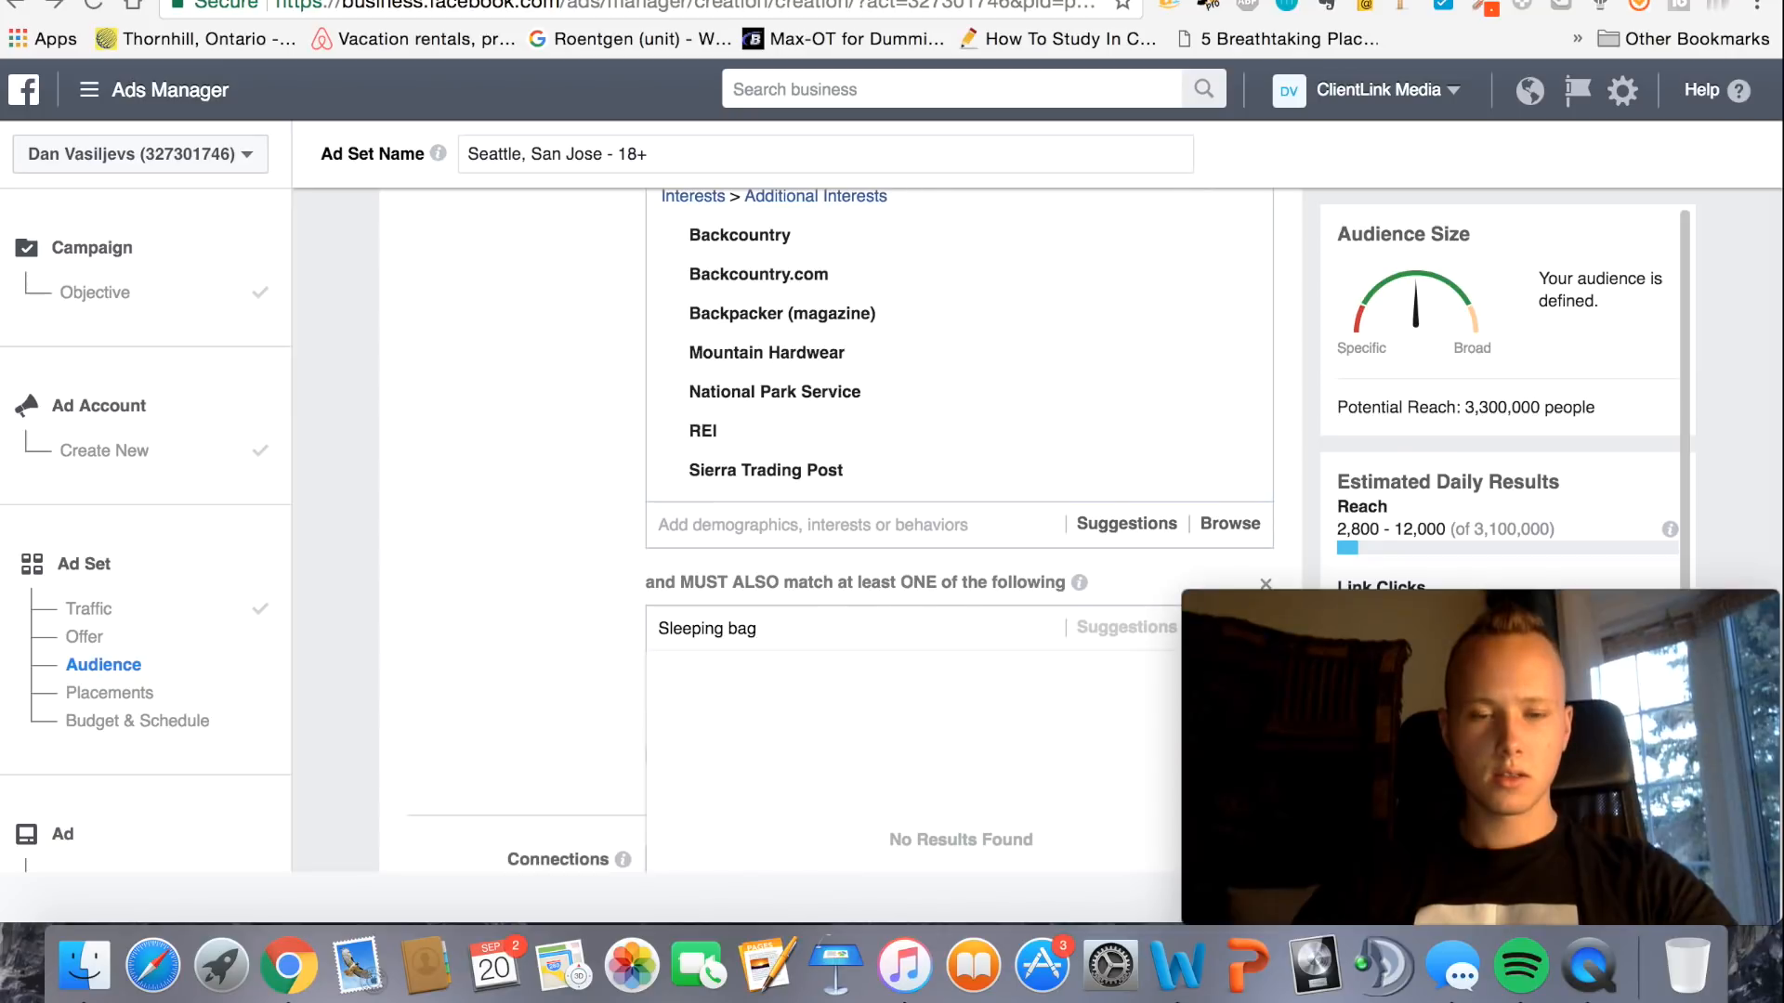
{"action": "scroll", "coordinate": [593, 615], "scroll_direction": "down", "scroll_amount": 5}
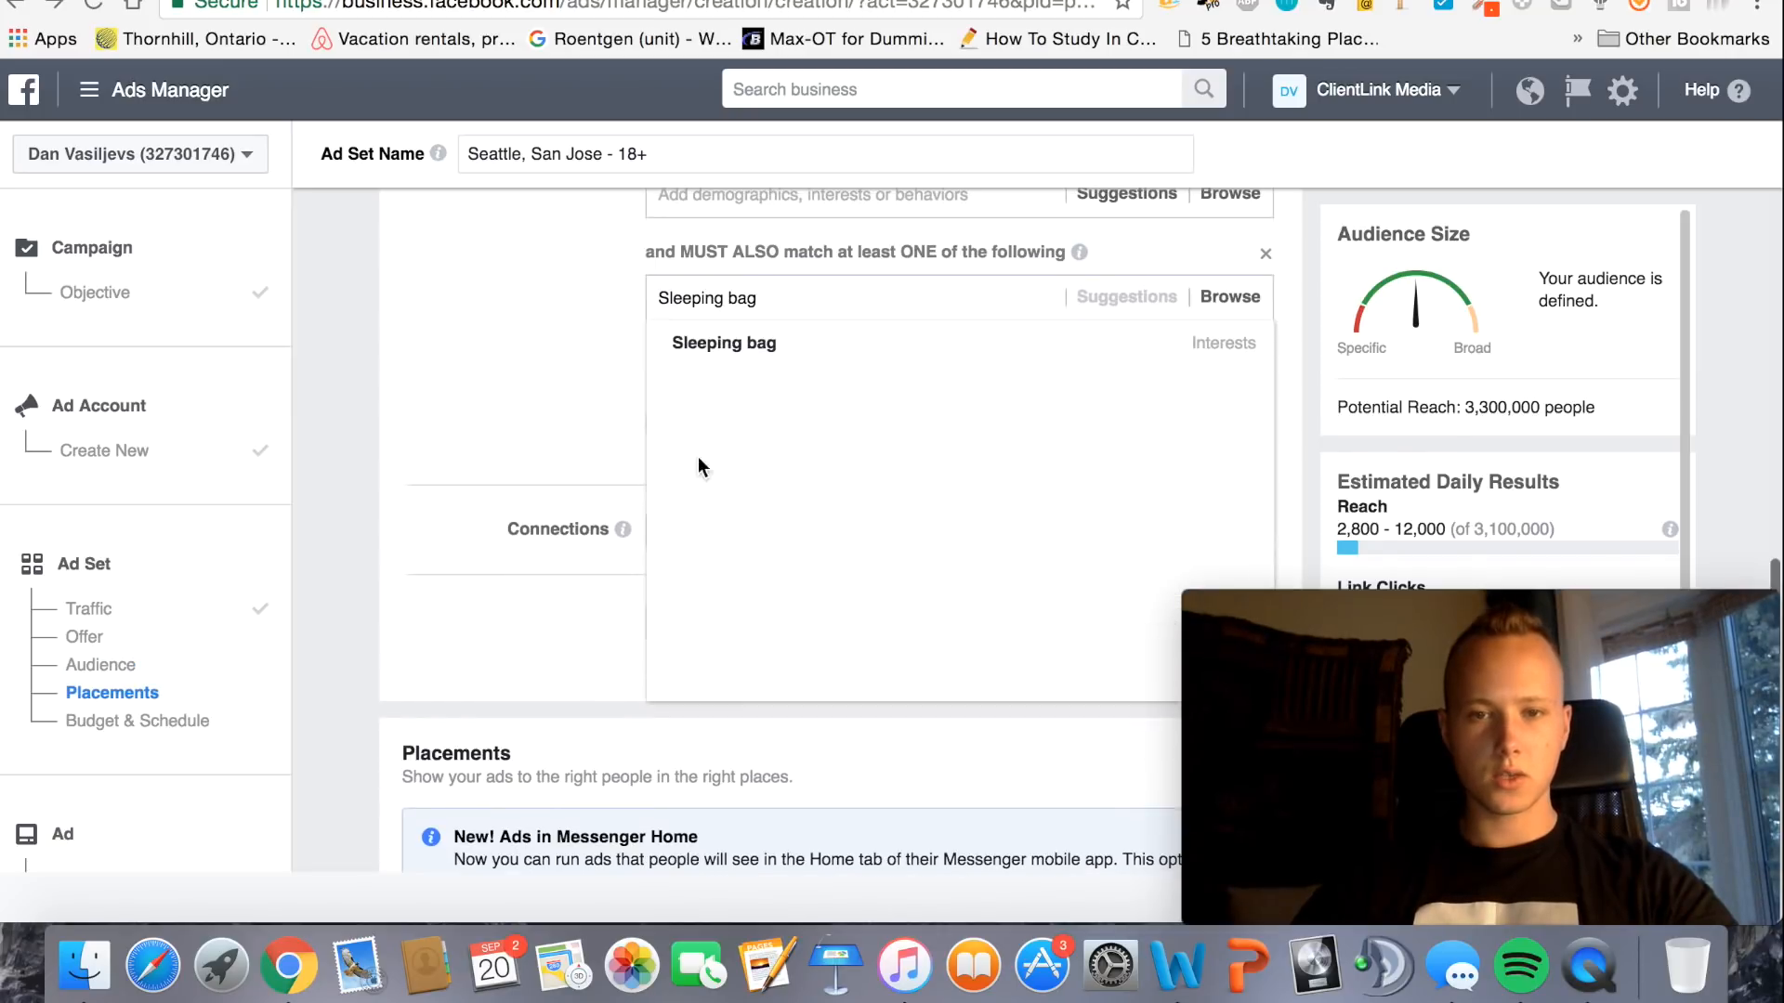
{"action": "left_click", "coordinate": [801, 346]}
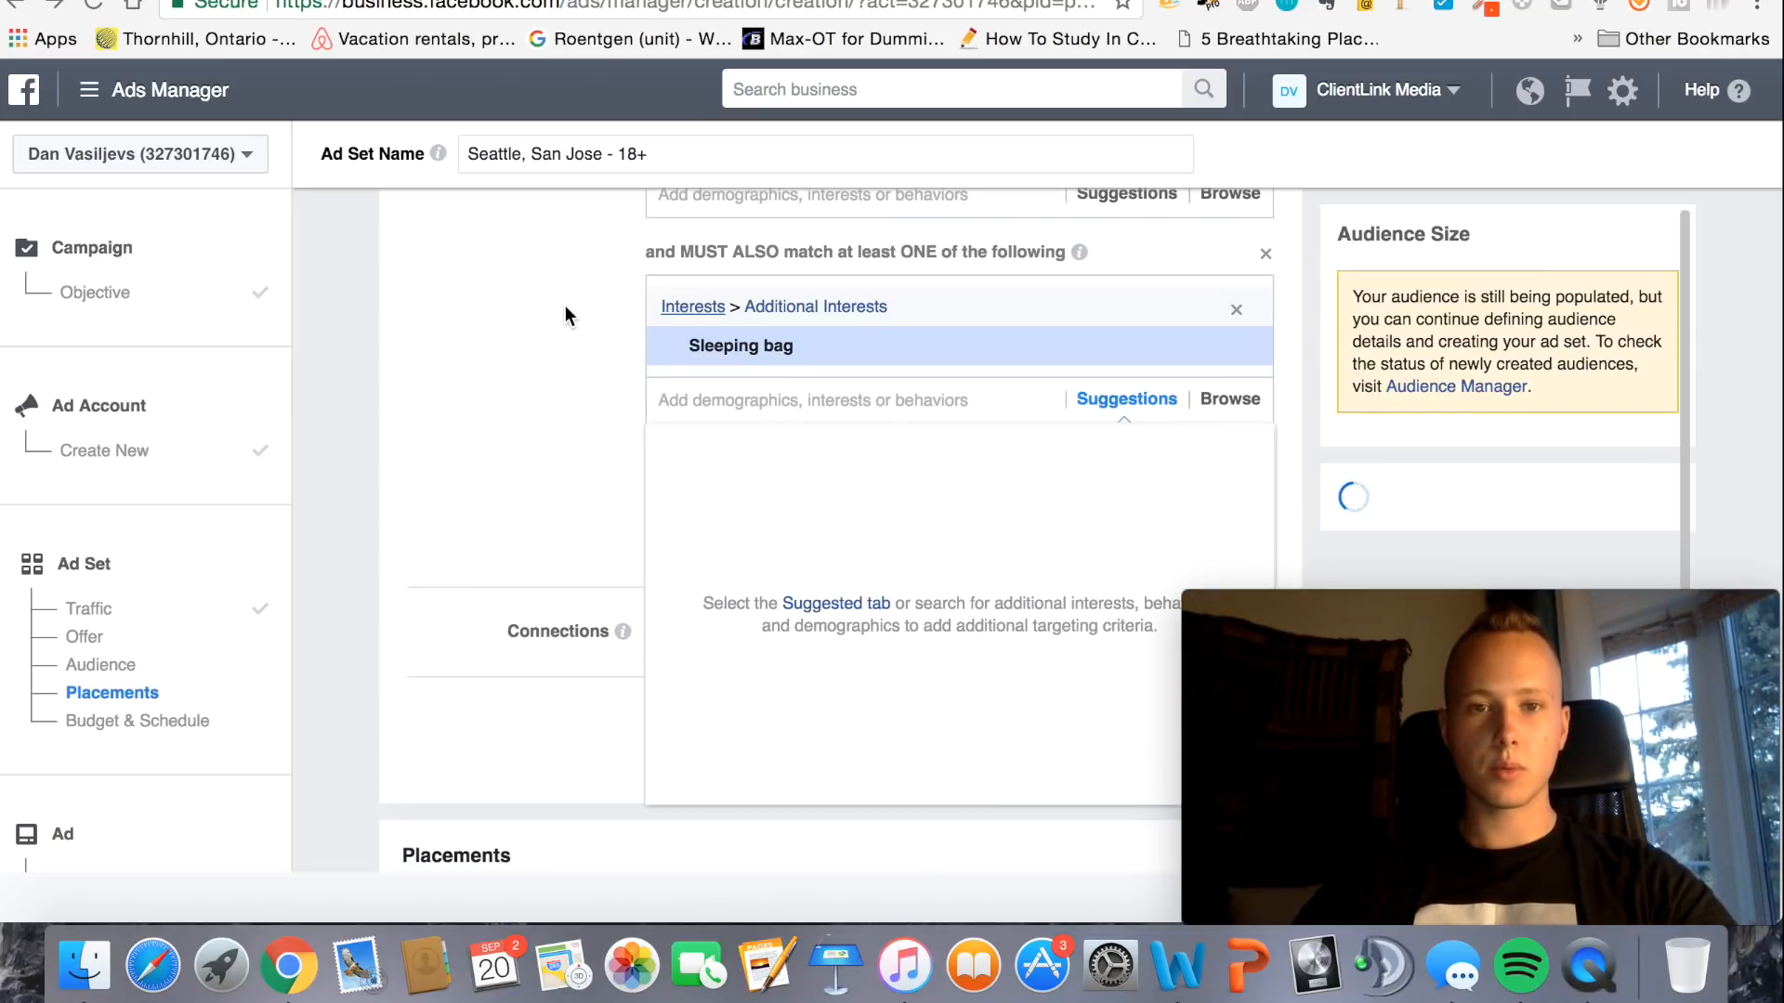
{"action": "scroll", "coordinate": [565, 304], "scroll_direction": "up", "scroll_amount": 2}
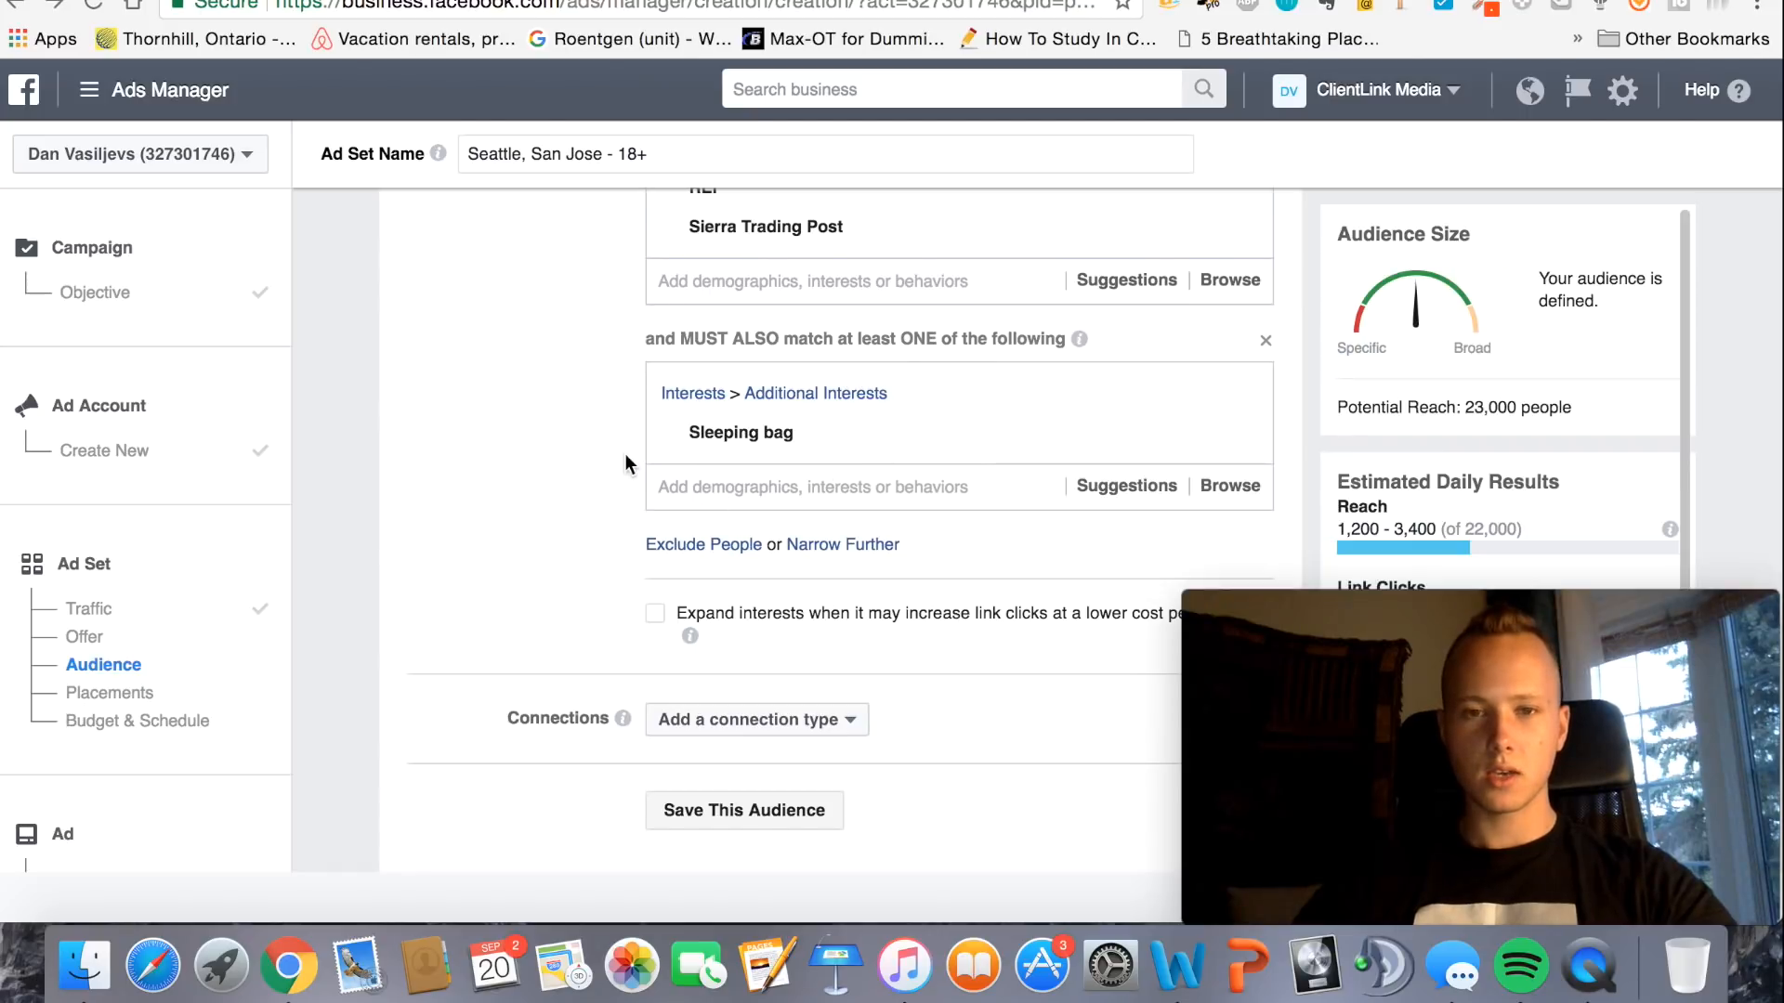
{"action": "scroll", "coordinate": [620, 444], "scroll_direction": "up", "scroll_amount": 1}
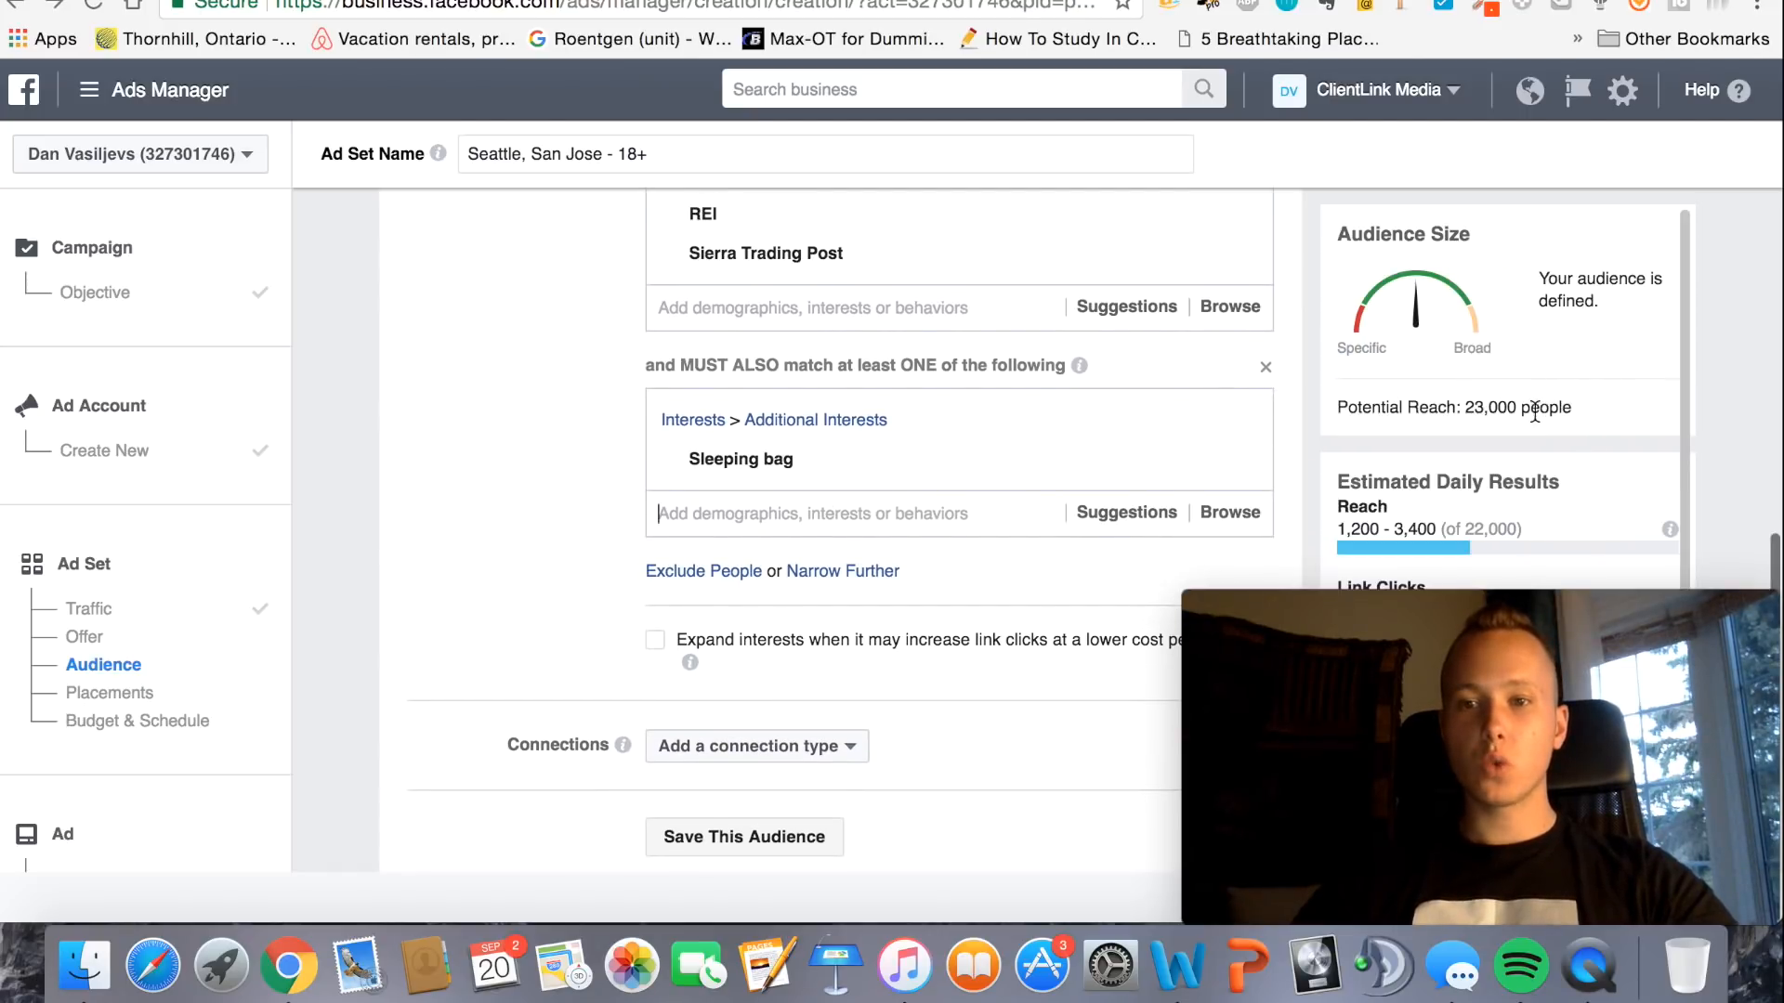
Try adding the Camping interest to the must-also-match group alongside Sleeping bag, and remove it again
{"action": "scroll", "coordinate": [523, 438], "scroll_direction": "up", "scroll_amount": 1}
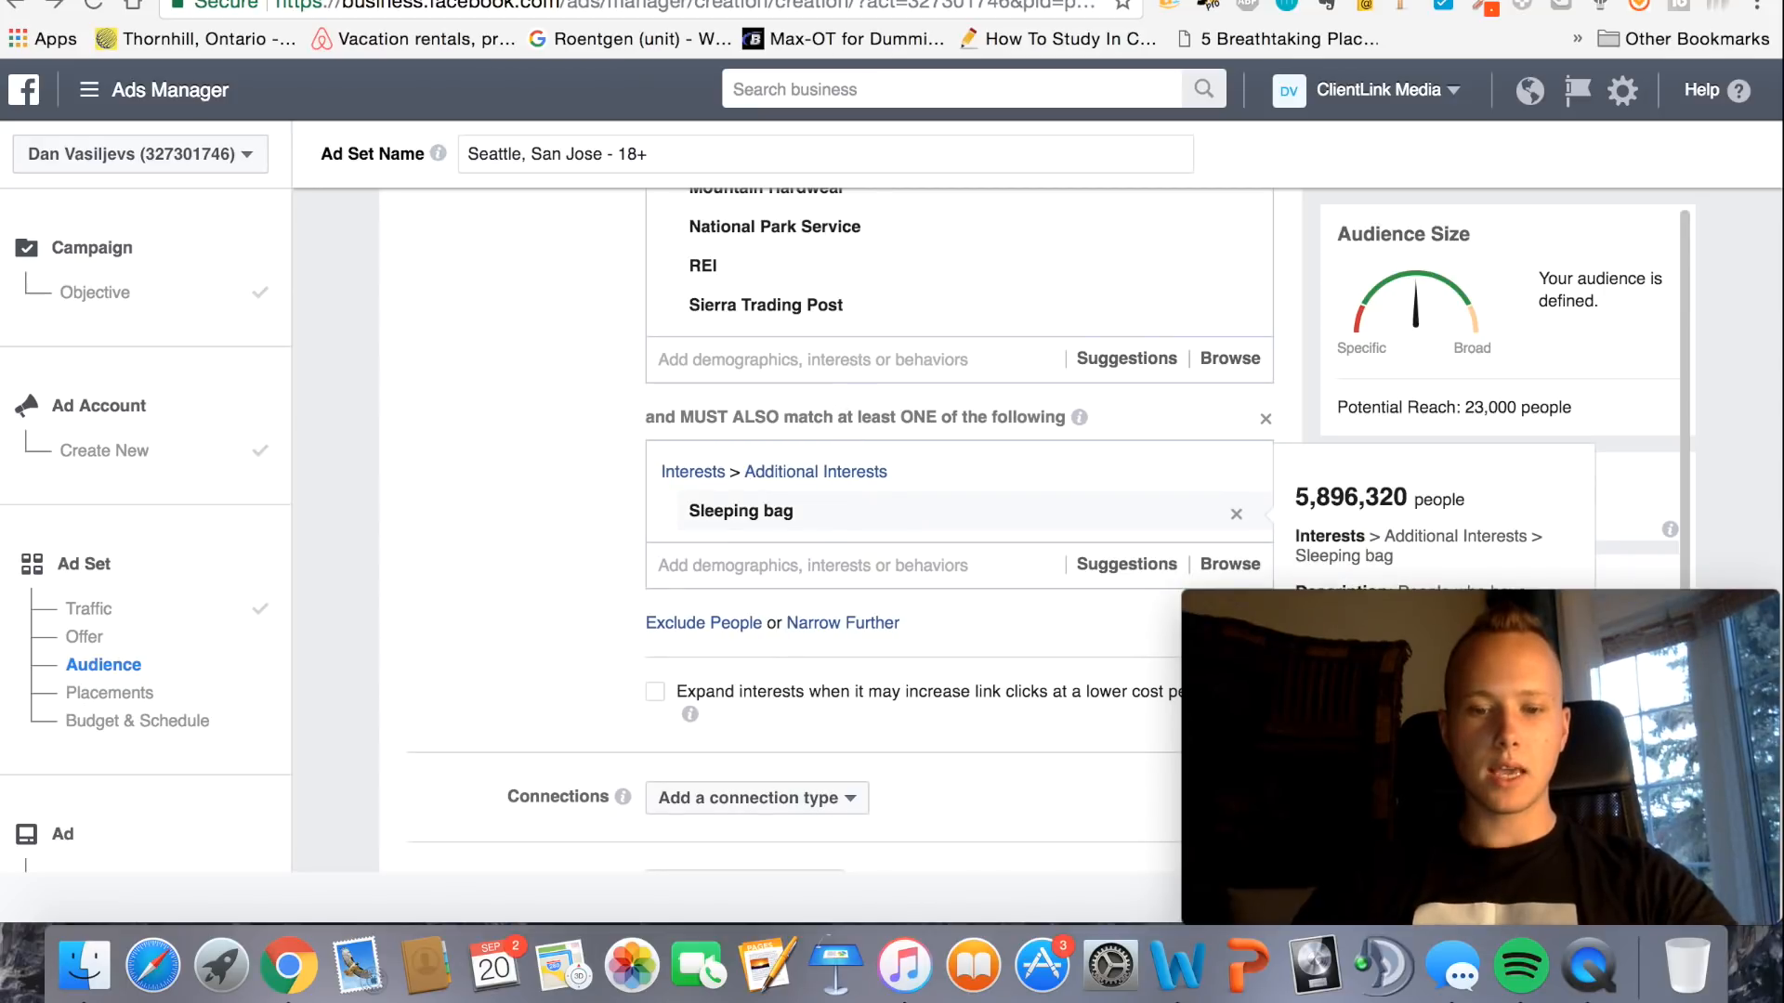
{"action": "type", "text": "Camping"}
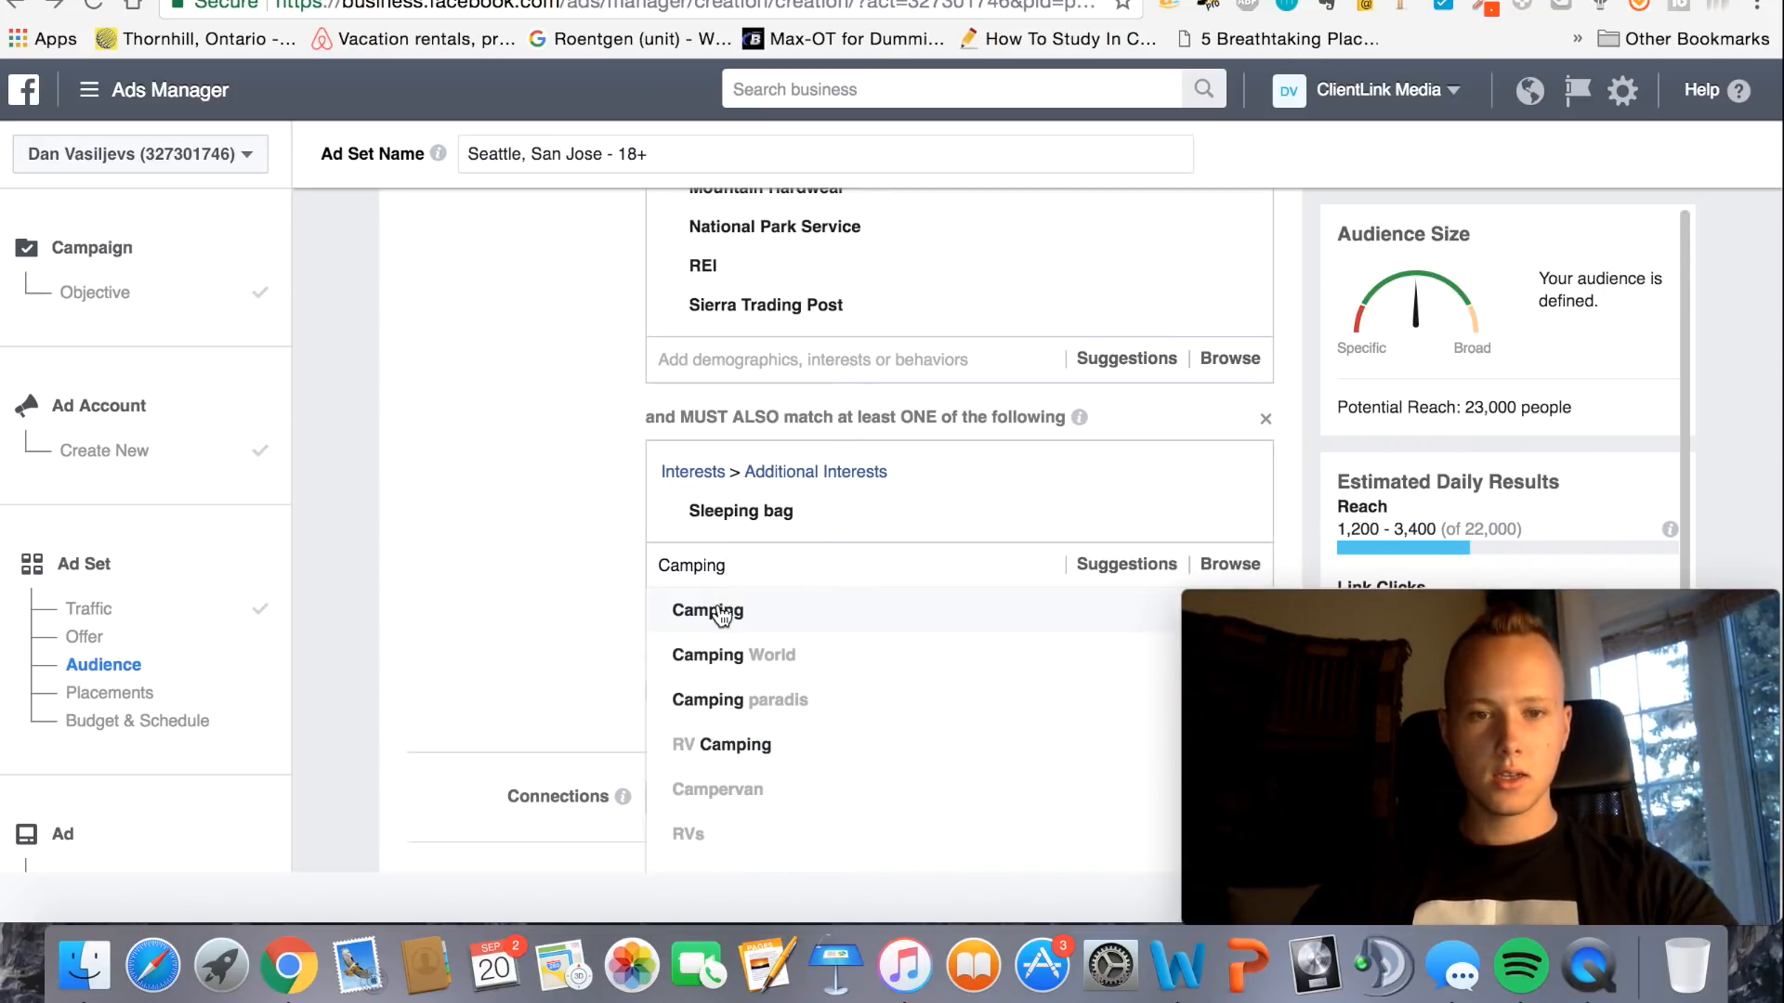
{"action": "left_click", "coordinate": [721, 614]}
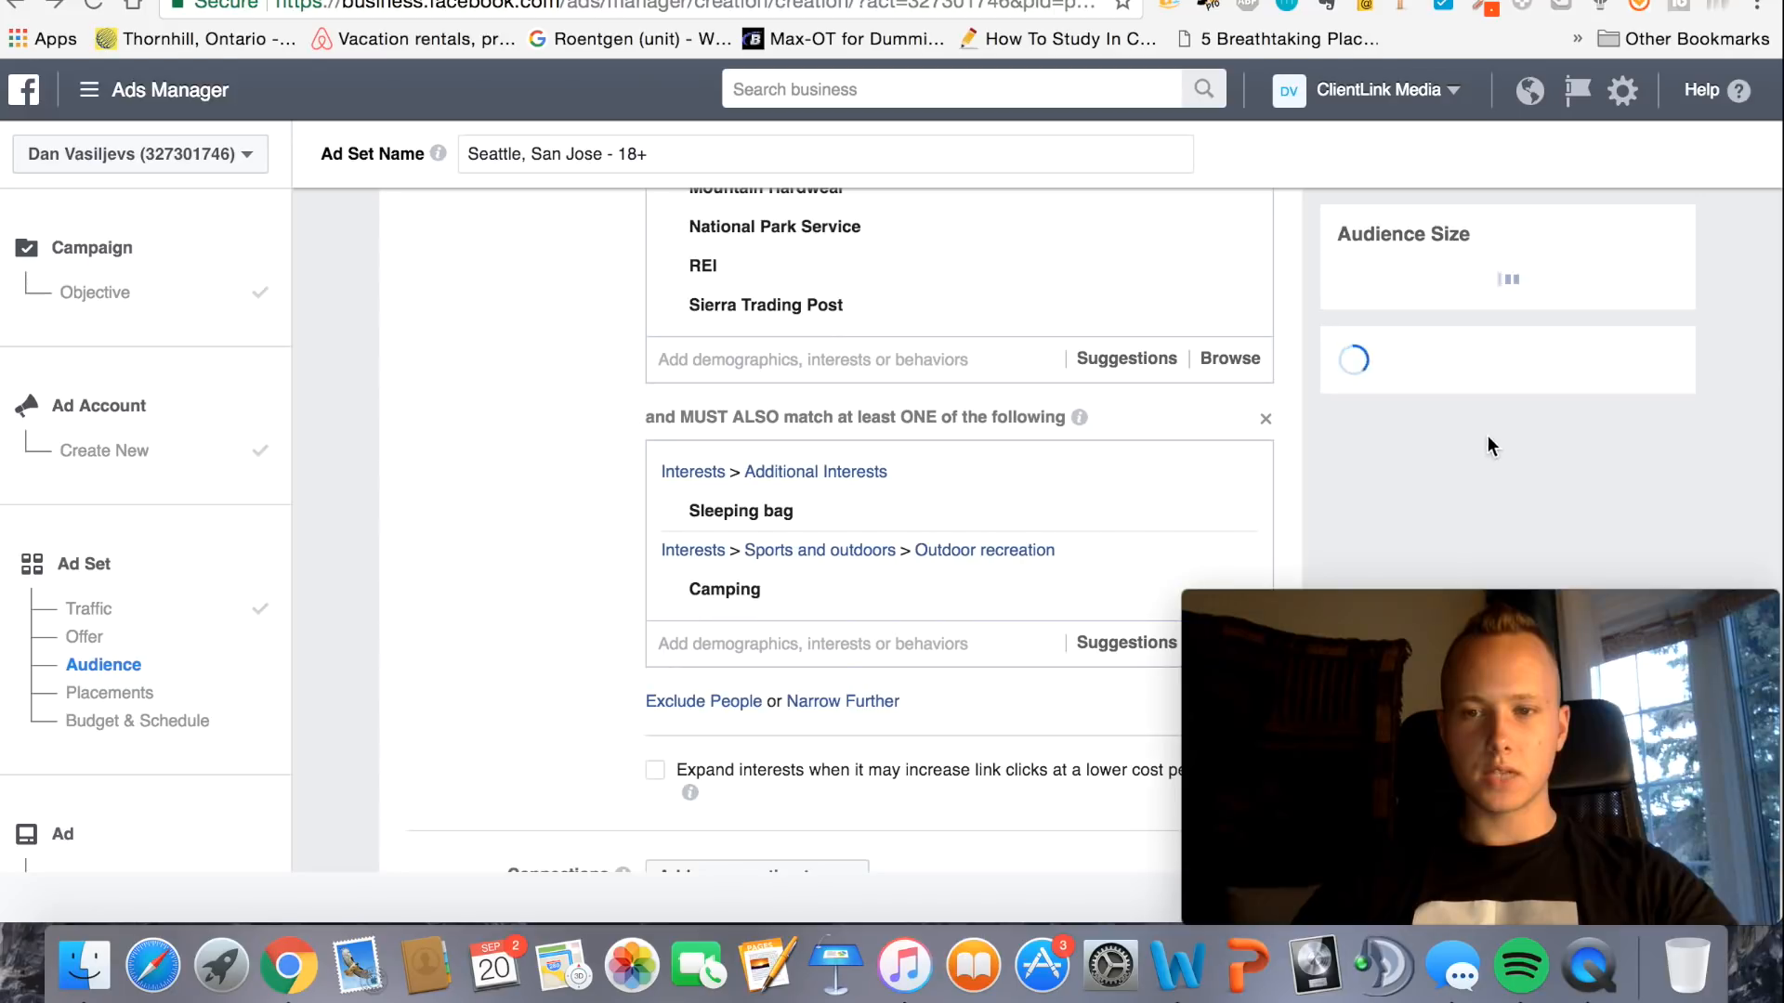
{"action": "mouse_move", "coordinate": [962, 515]}
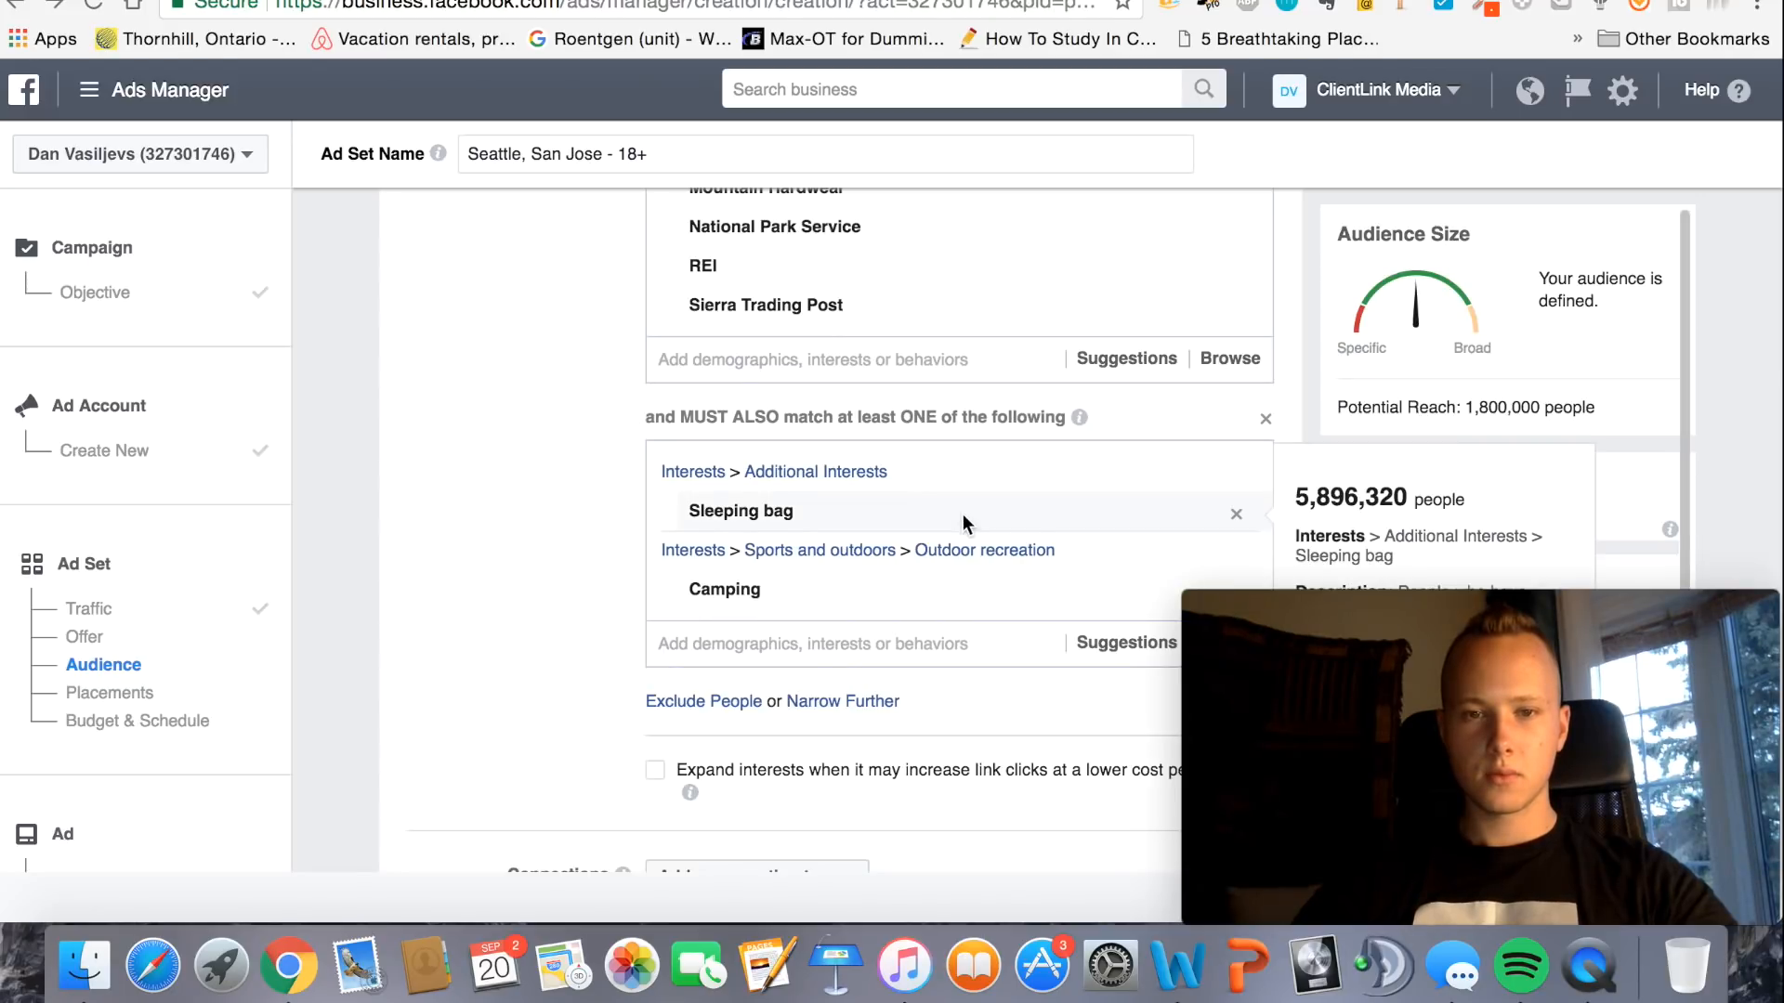
{"action": "mouse_move", "coordinate": [1104, 580]}
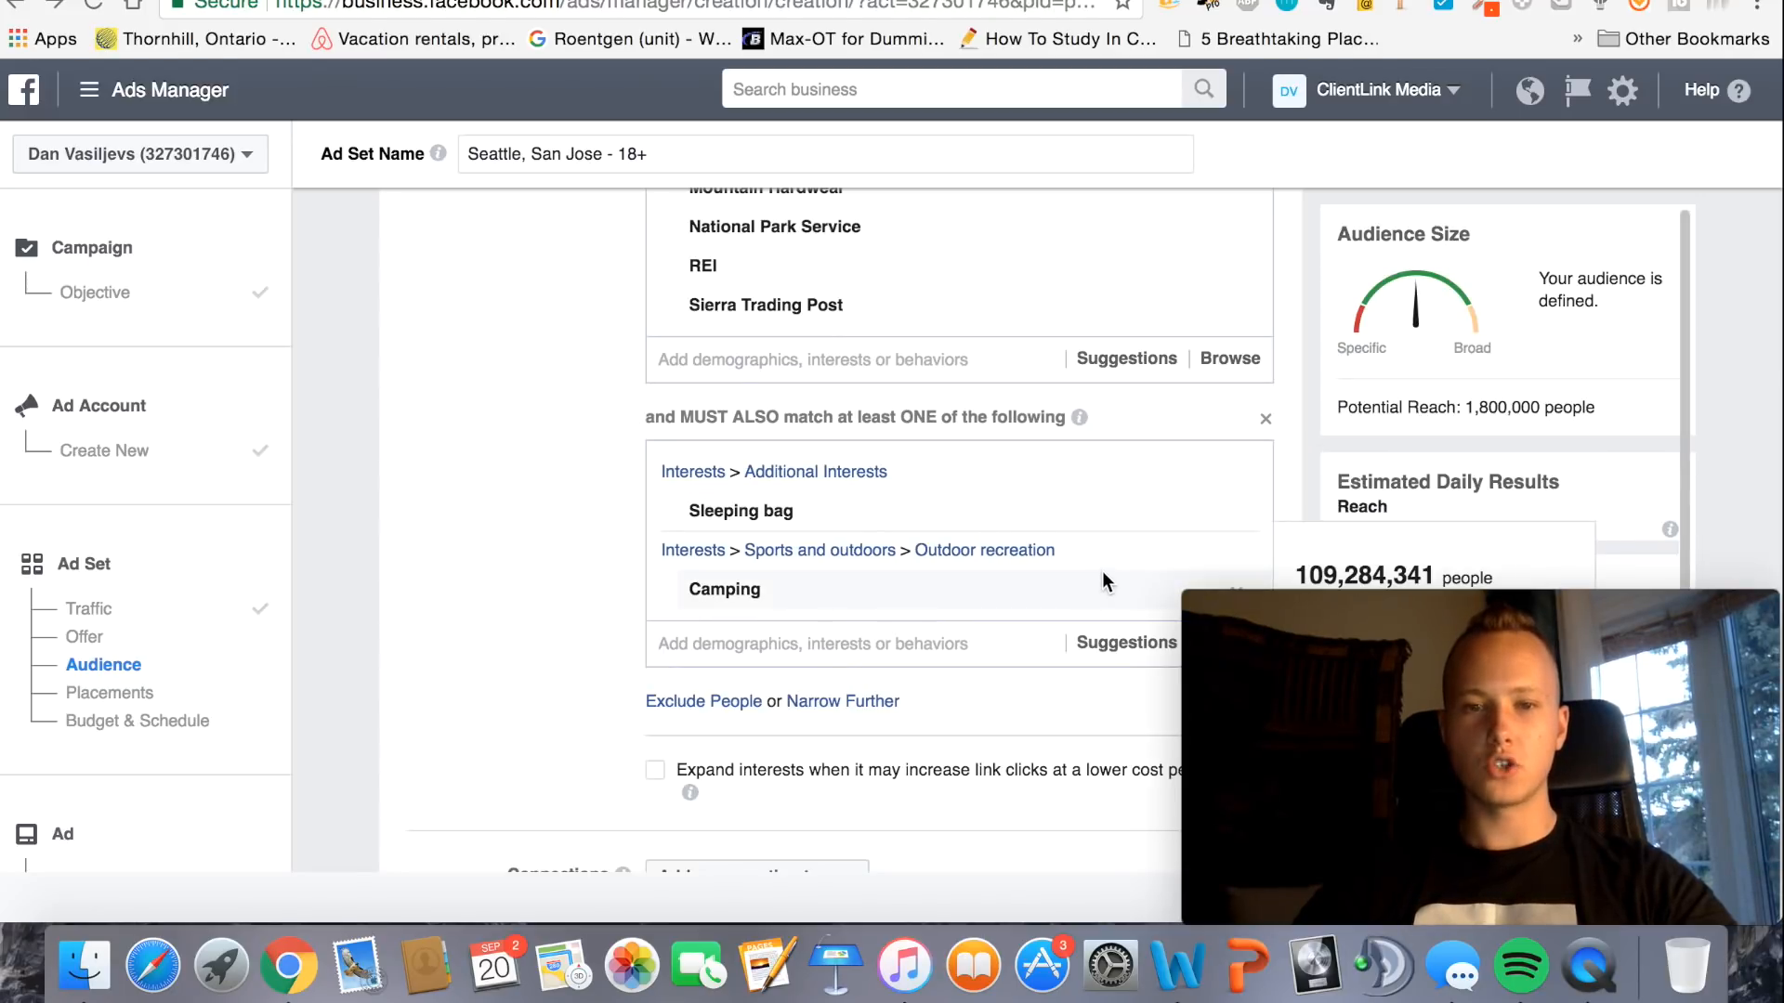
{"action": "mouse_move", "coordinate": [1235, 578]}
{"action": "scroll", "coordinate": [1234, 578], "scroll_direction": "down", "scroll_amount": 1}
{"action": "left_click", "coordinate": [1237, 492]}
Add the Camping interest to the ad set's included detailed targeting
{"action": "left_click", "coordinate": [840, 399]}
{"action": "type", "text": "Camping"}
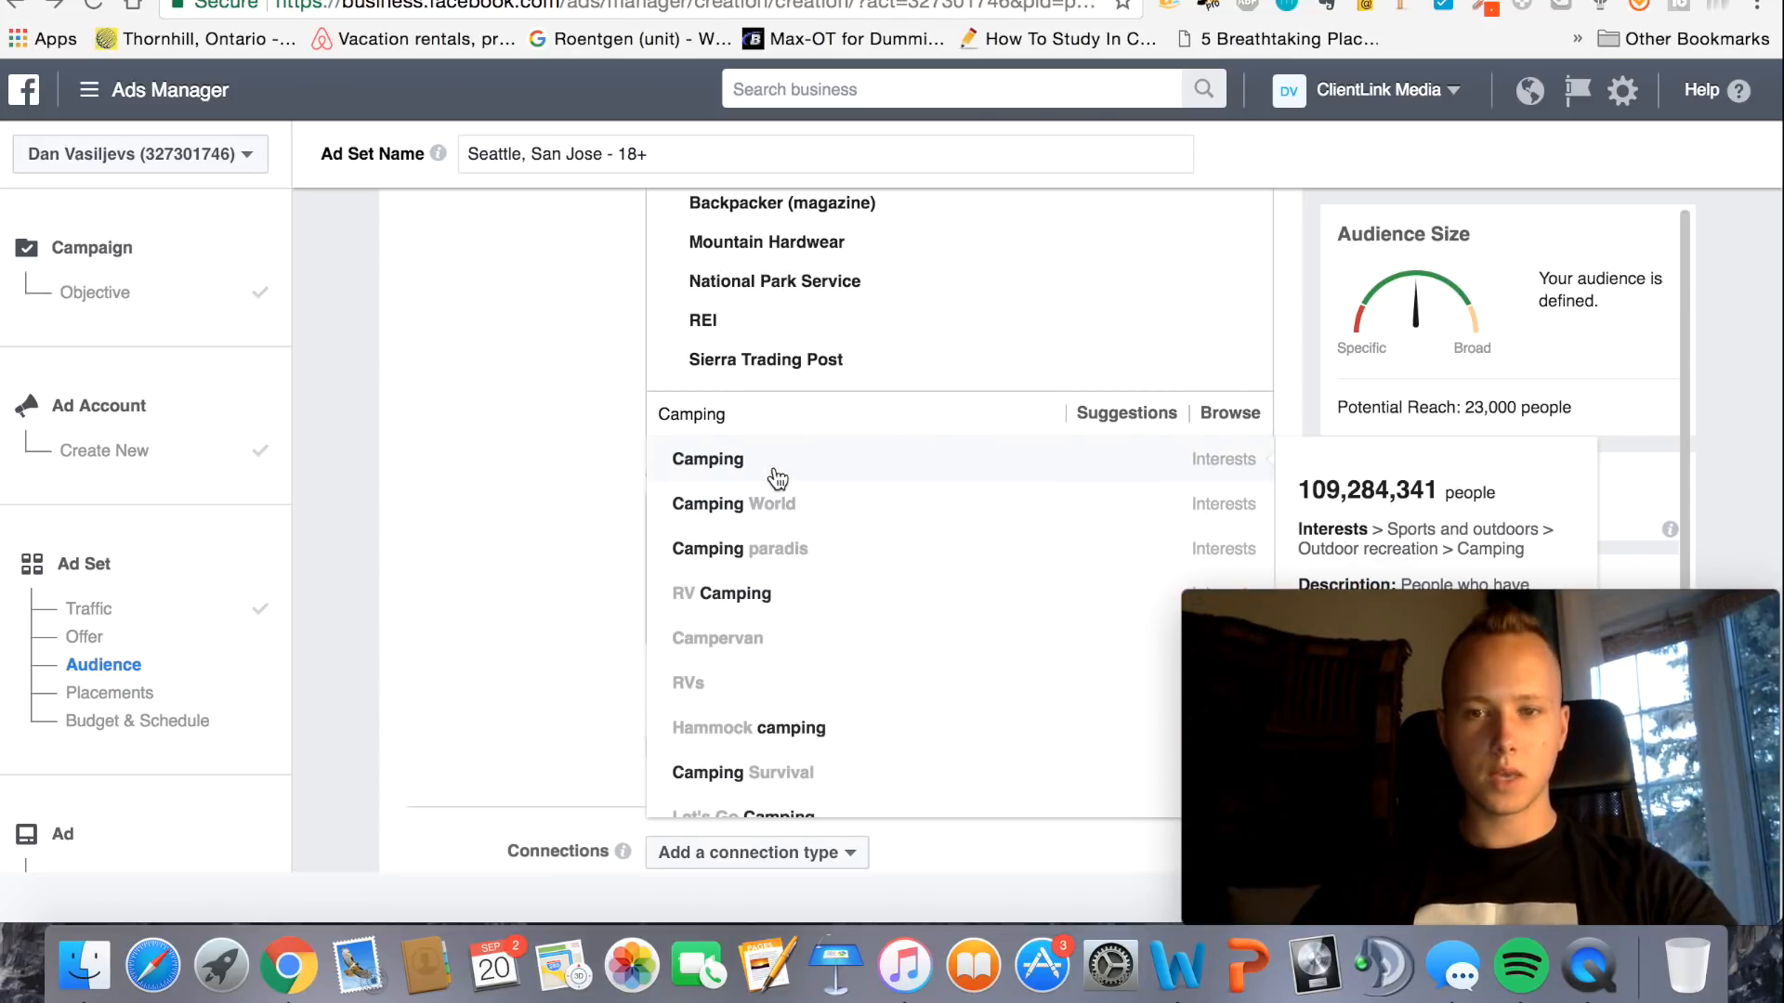
{"action": "left_click", "coordinate": [773, 475]}
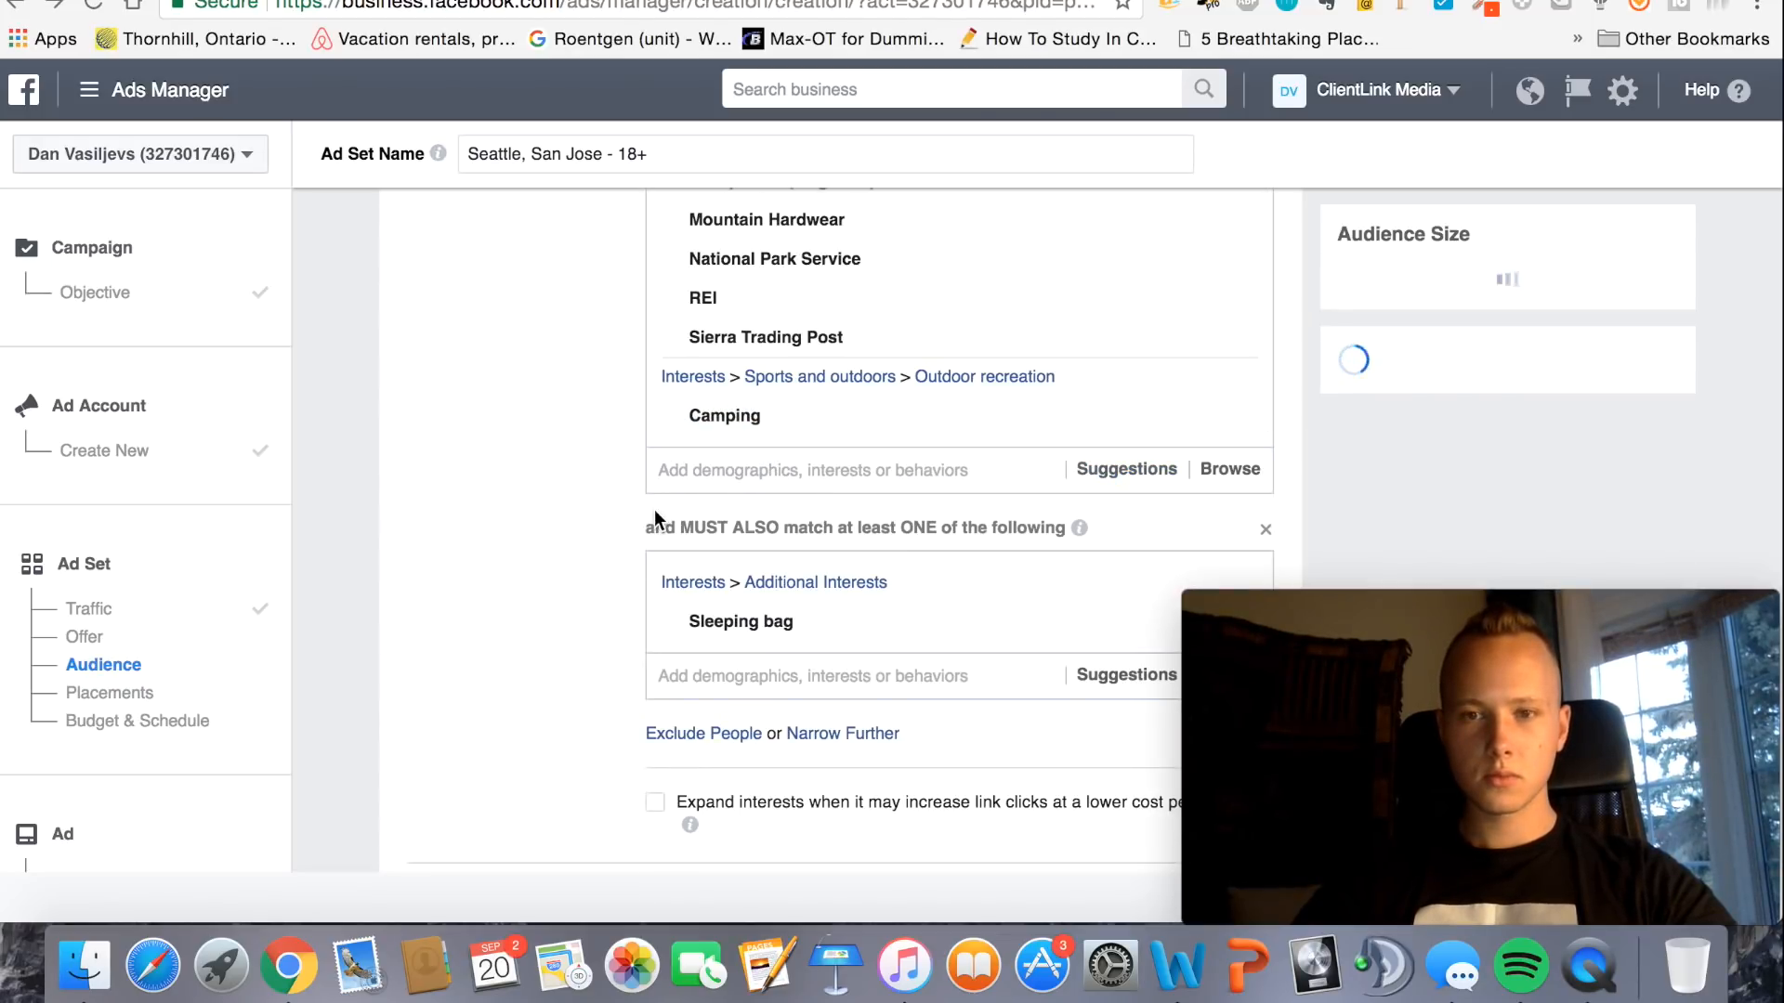
Review the ad set's included and narrowed interests, its potential reach and the list of targeted locations
{"action": "scroll", "coordinate": [555, 388], "scroll_direction": "up", "scroll_amount": 3}
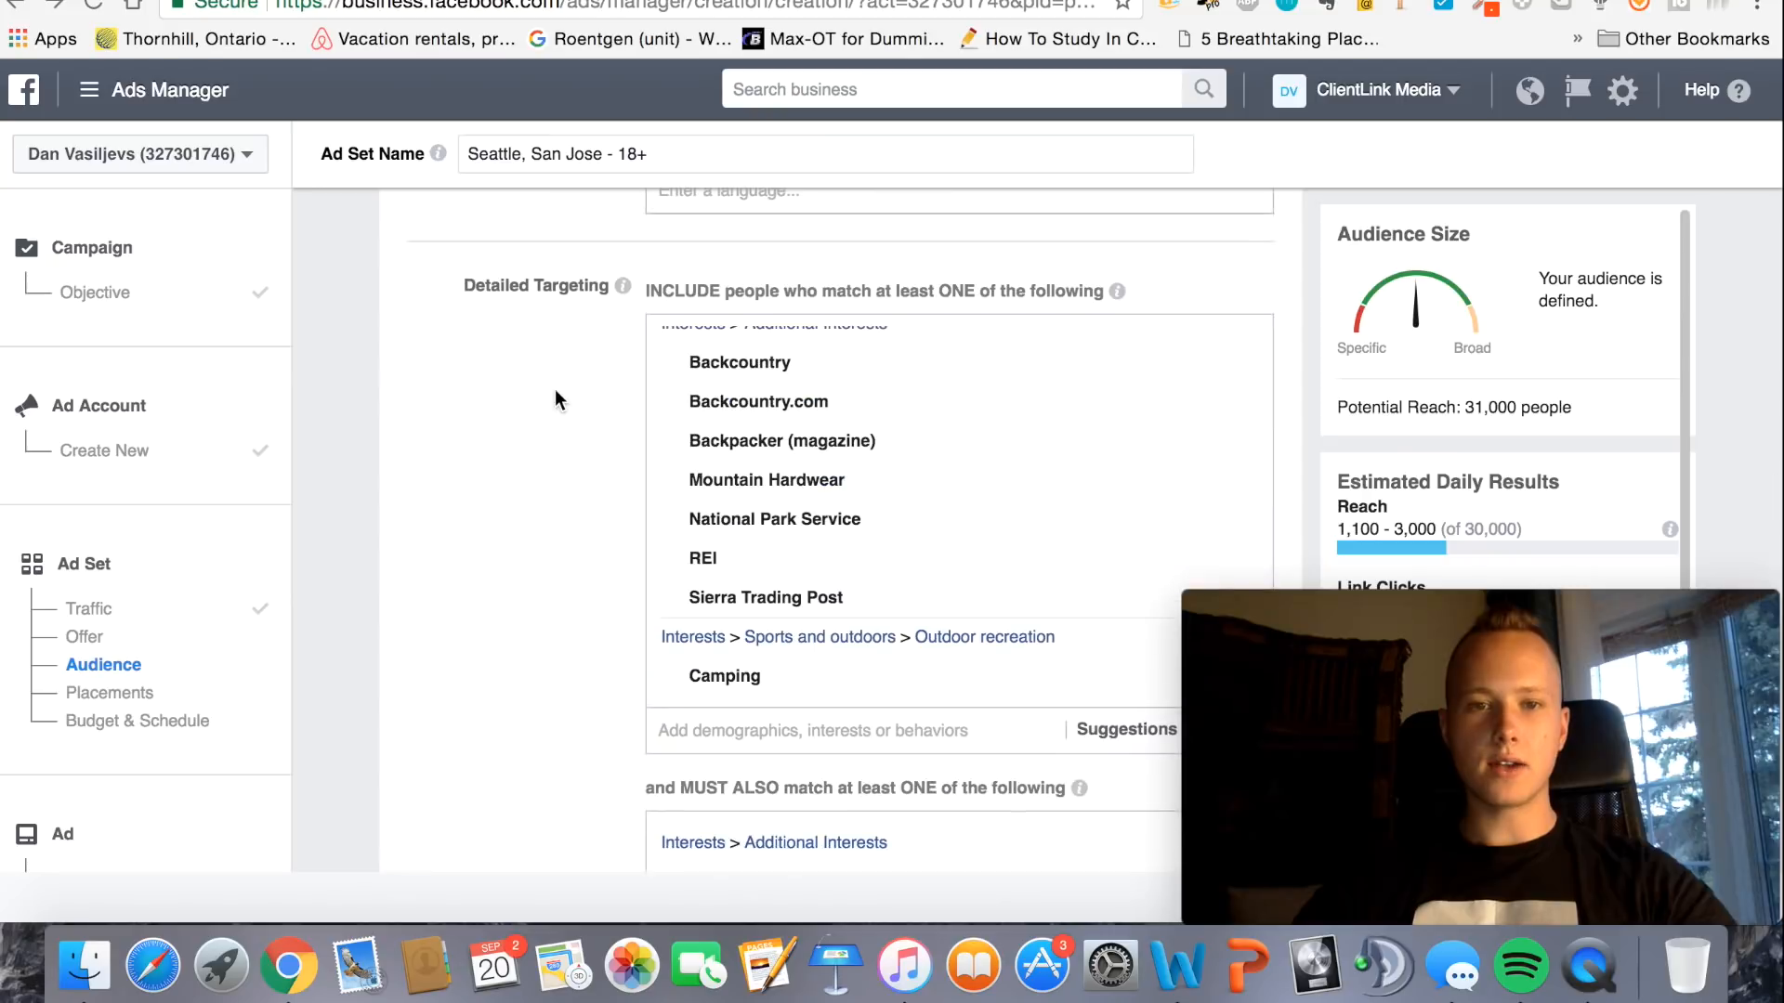
{"action": "scroll", "coordinate": [555, 389], "scroll_direction": "down", "scroll_amount": 3}
{"action": "scroll", "coordinate": [555, 389], "scroll_direction": "up", "scroll_amount": 3}
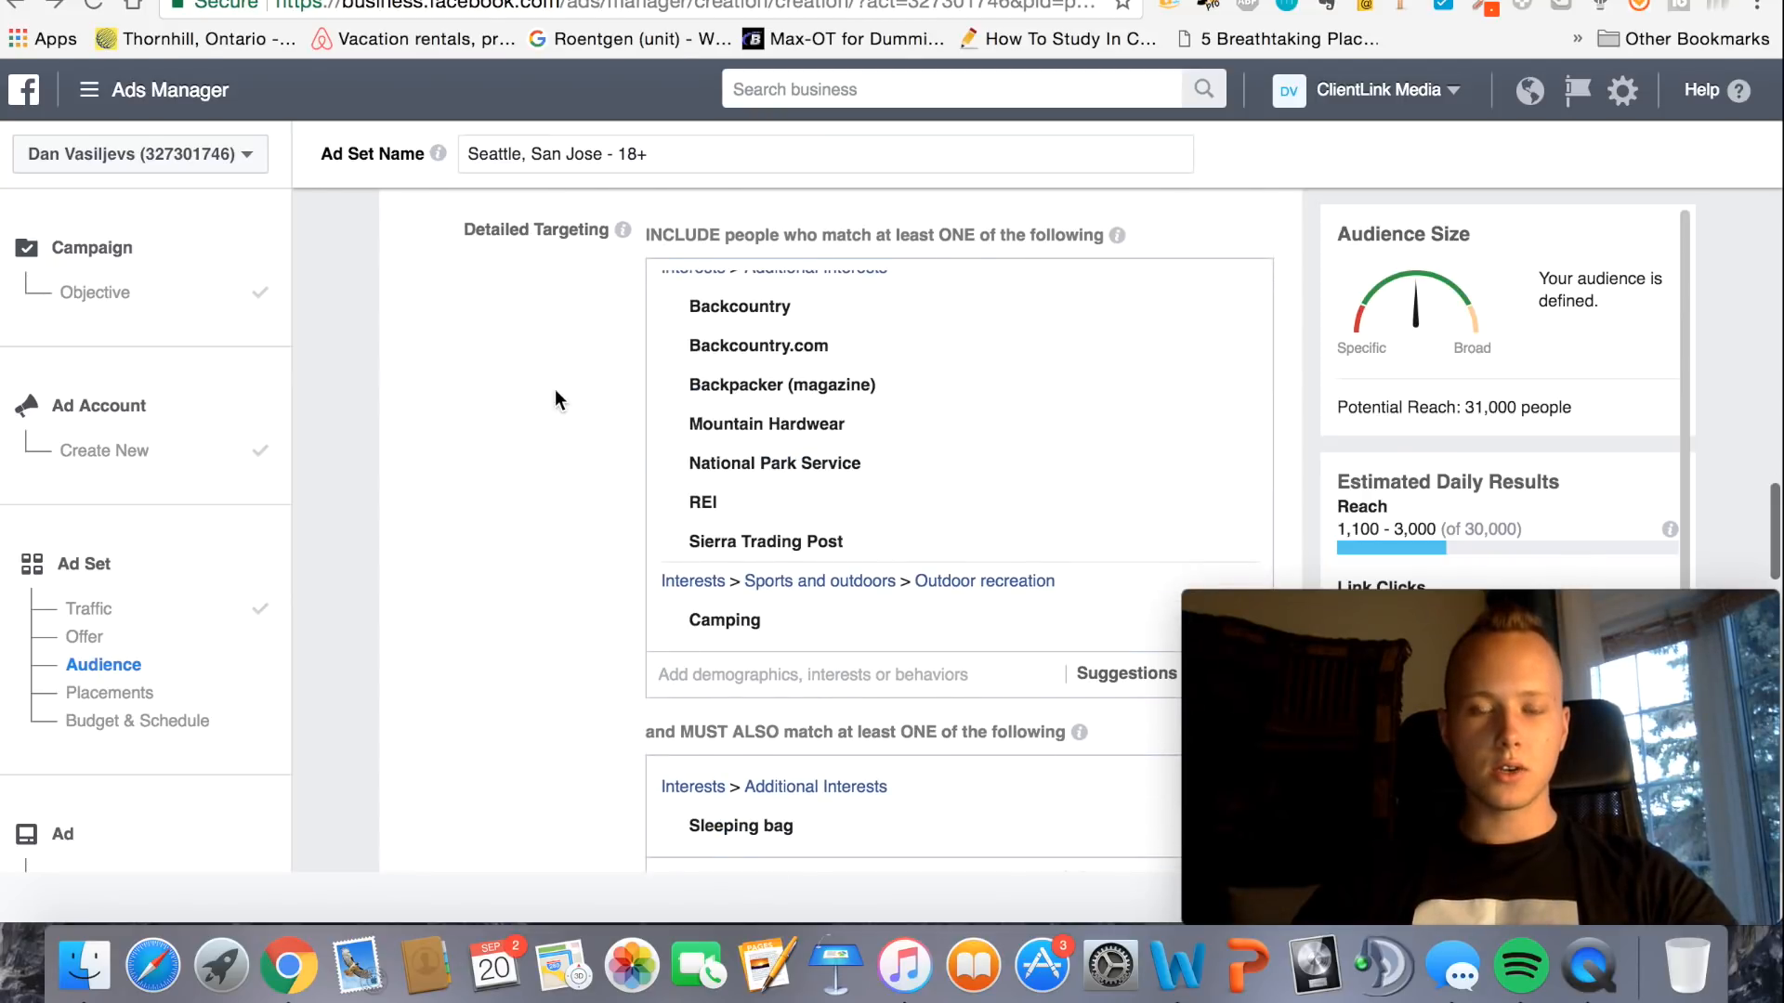
{"action": "scroll", "coordinate": [556, 392], "scroll_direction": "down", "scroll_amount": 2}
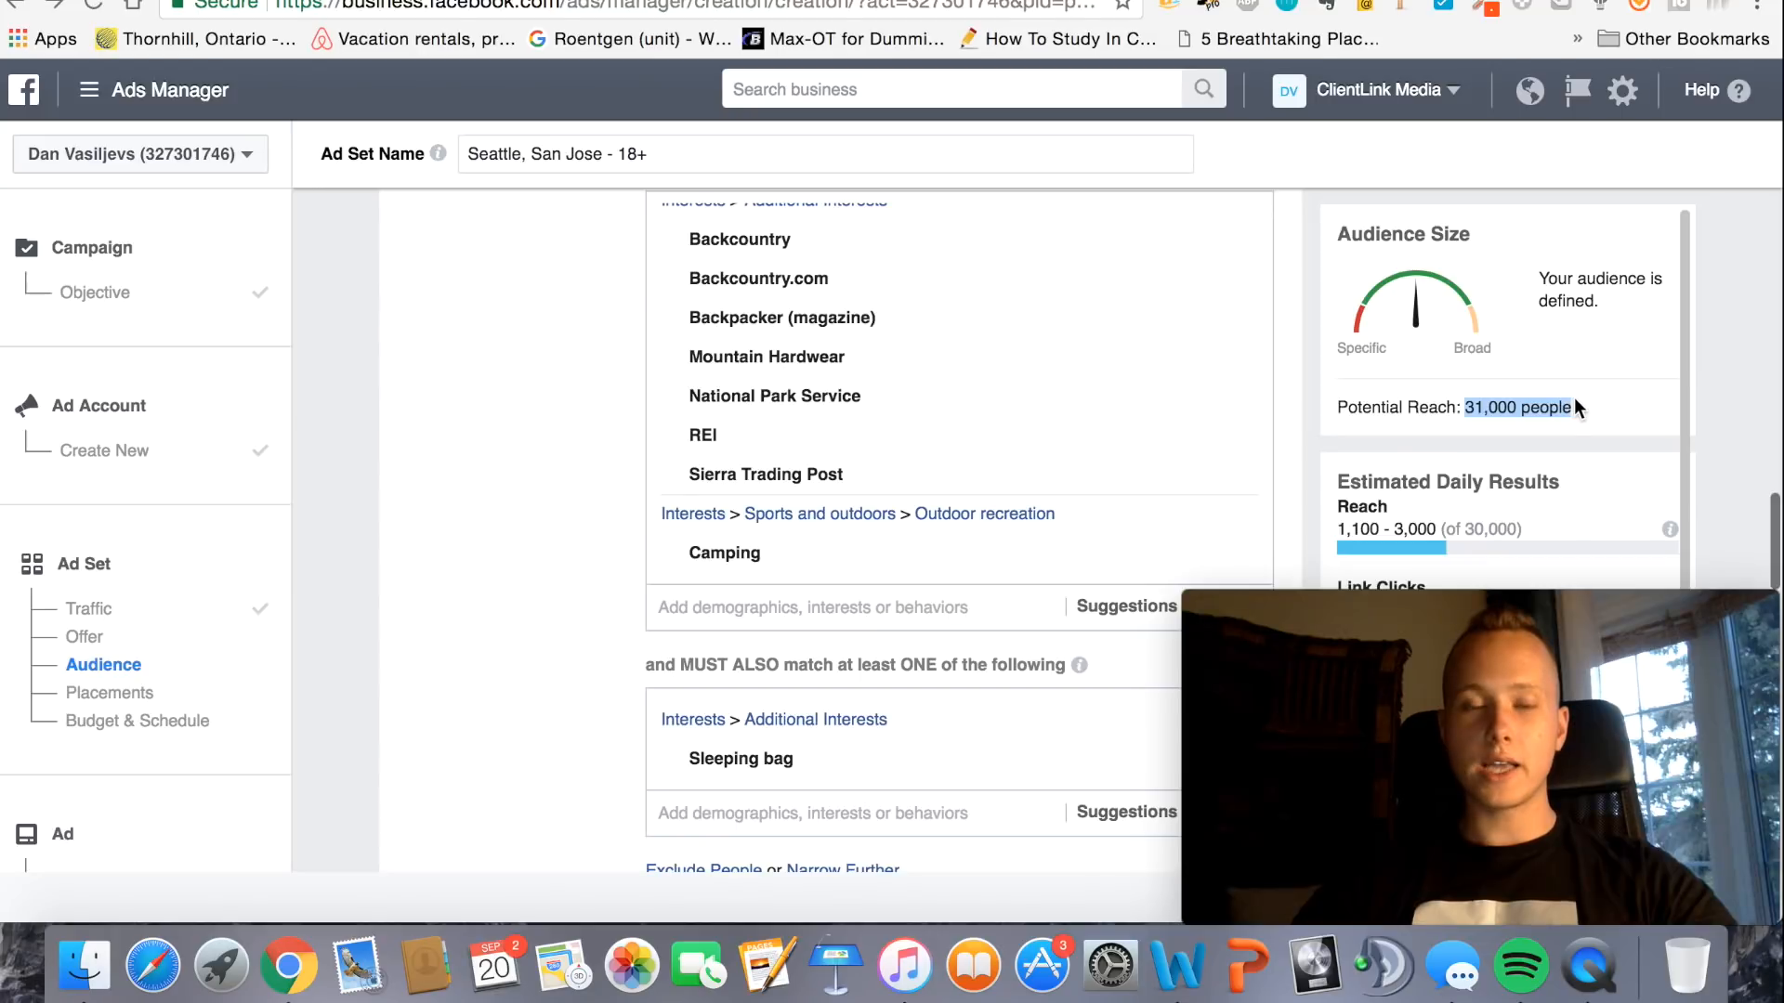
{"action": "left_click", "coordinate": [1489, 400]}
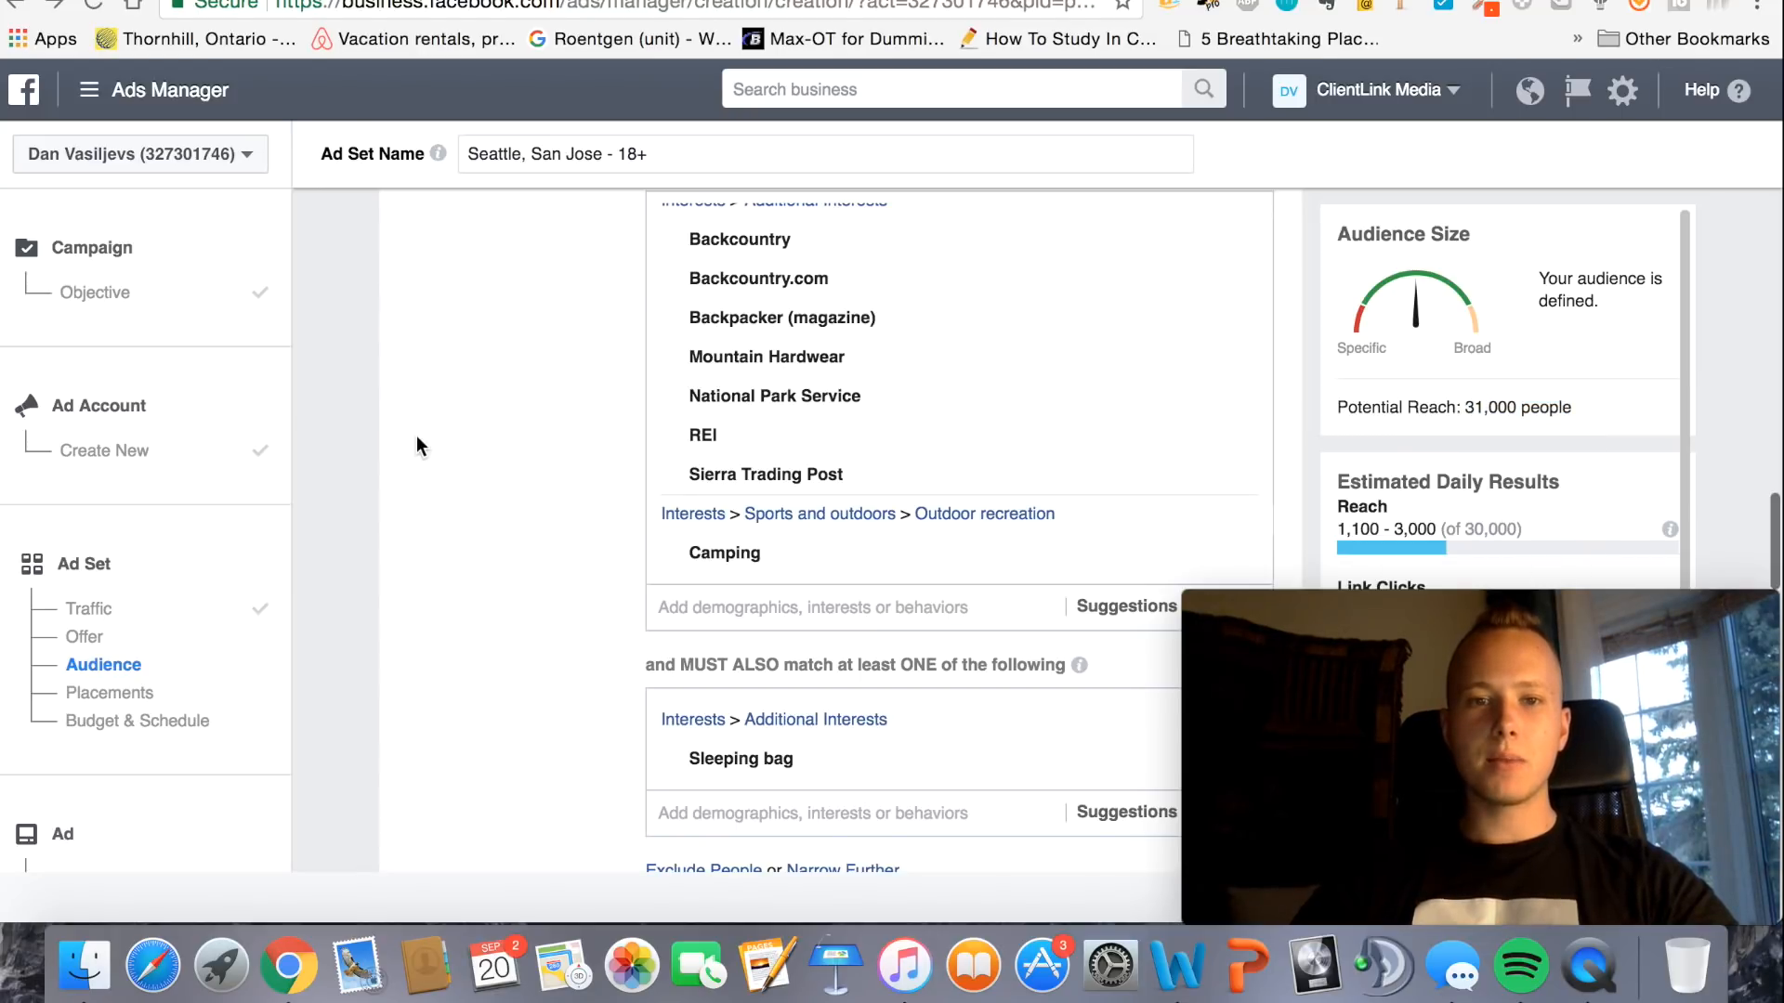
{"action": "scroll", "coordinate": [416, 434], "scroll_direction": "up", "scroll_amount": 3}
{"action": "scroll", "coordinate": [588, 424], "scroll_direction": "up", "scroll_amount": 4}
{"action": "scroll", "coordinate": [588, 424], "scroll_direction": "up", "scroll_amount": 7}
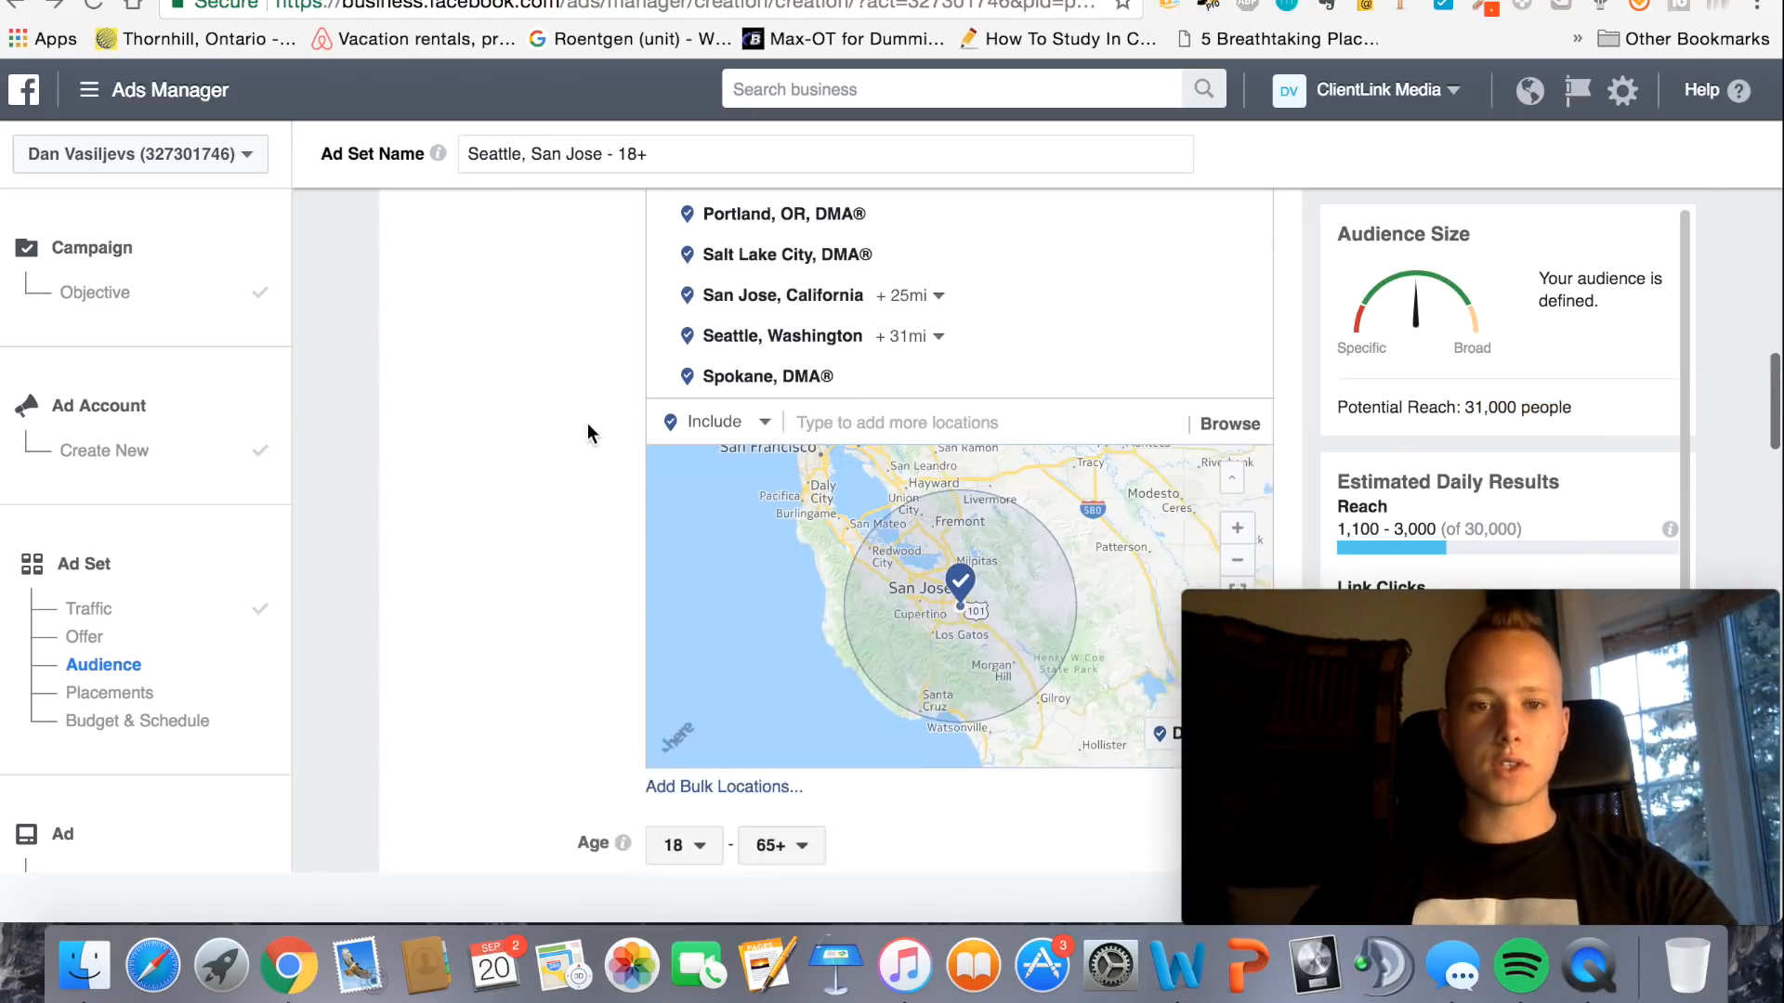
{"action": "scroll", "coordinate": [589, 520], "scroll_direction": "down", "scroll_amount": 2}
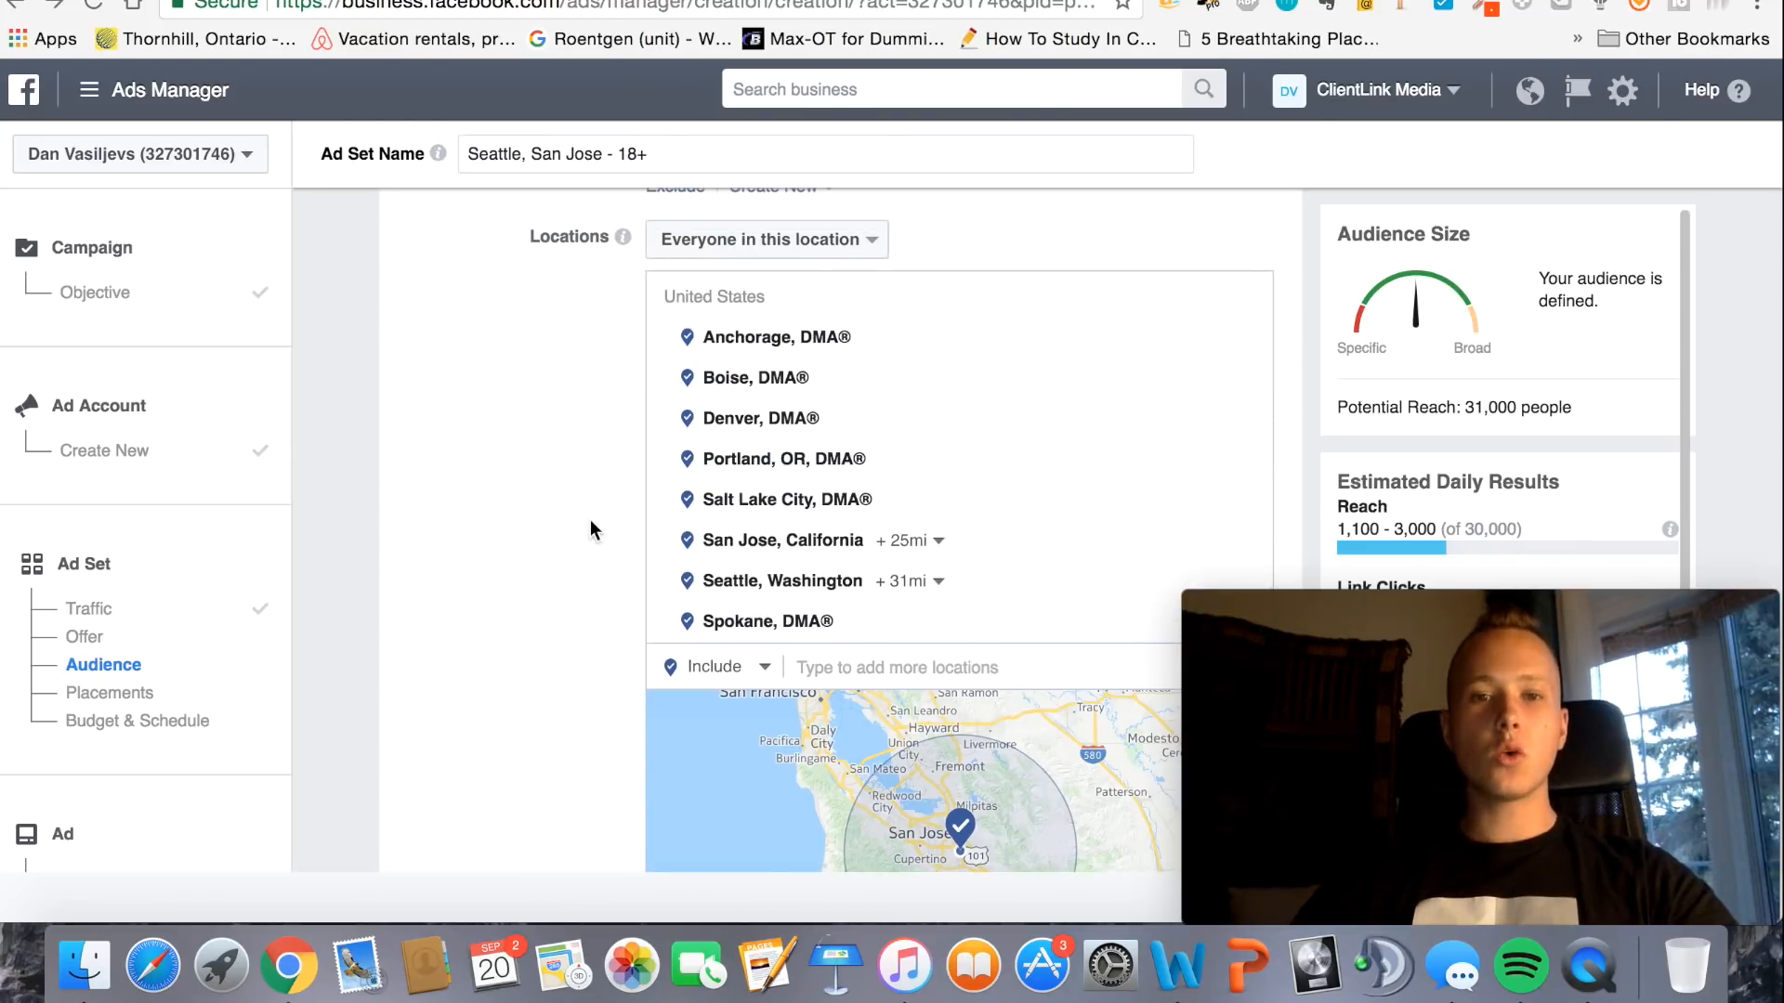
{"action": "scroll", "coordinate": [583, 421], "scroll_direction": "up", "scroll_amount": 4}
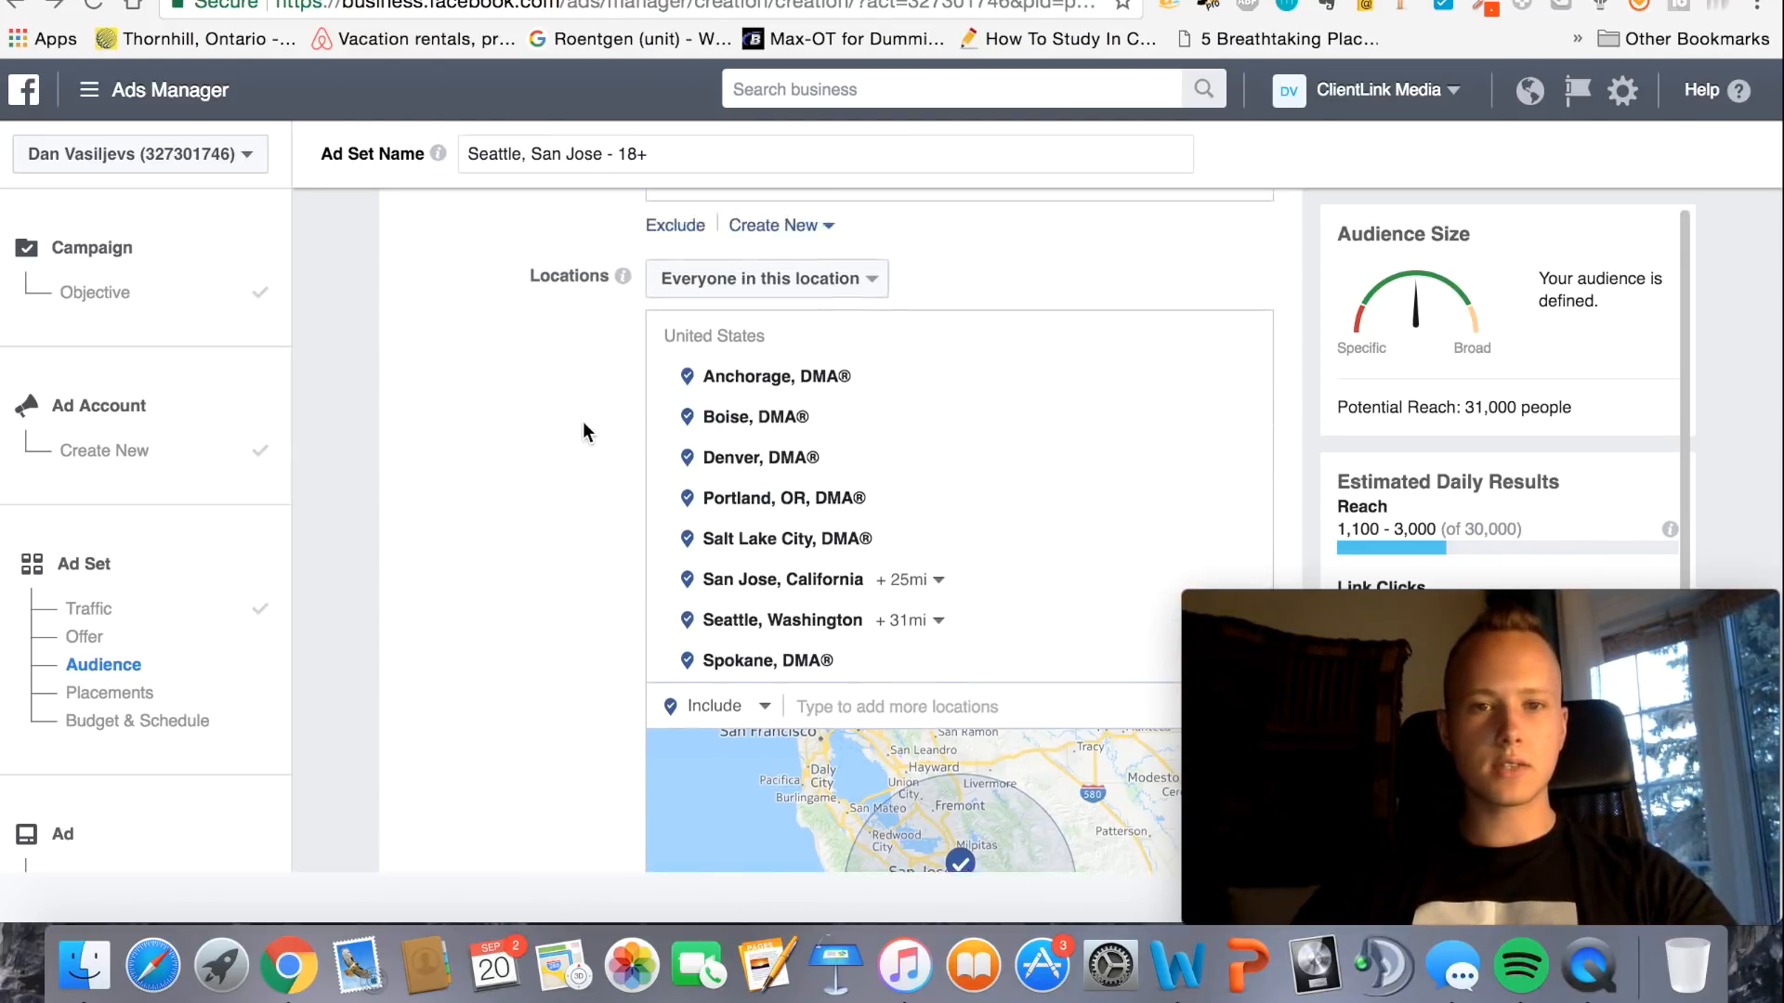
{"action": "scroll", "coordinate": [549, 570], "scroll_direction": "down", "scroll_amount": 5}
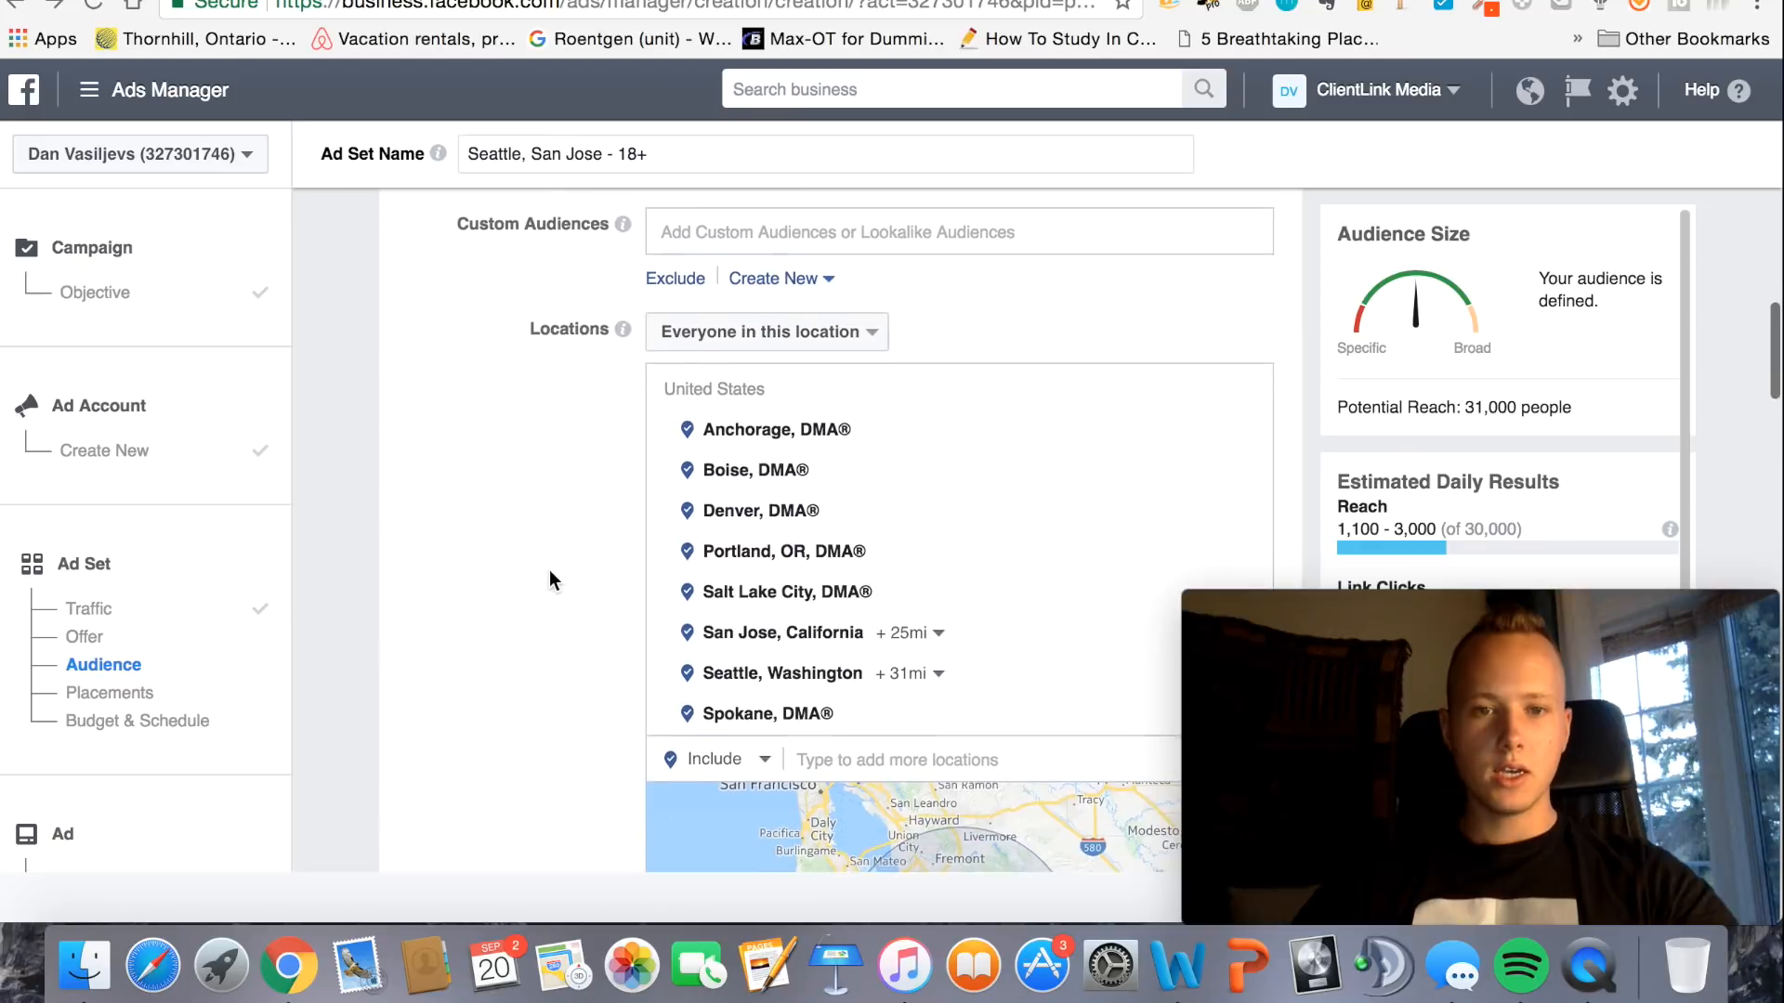
{"action": "scroll", "coordinate": [549, 570], "scroll_direction": "up", "scroll_amount": 3}
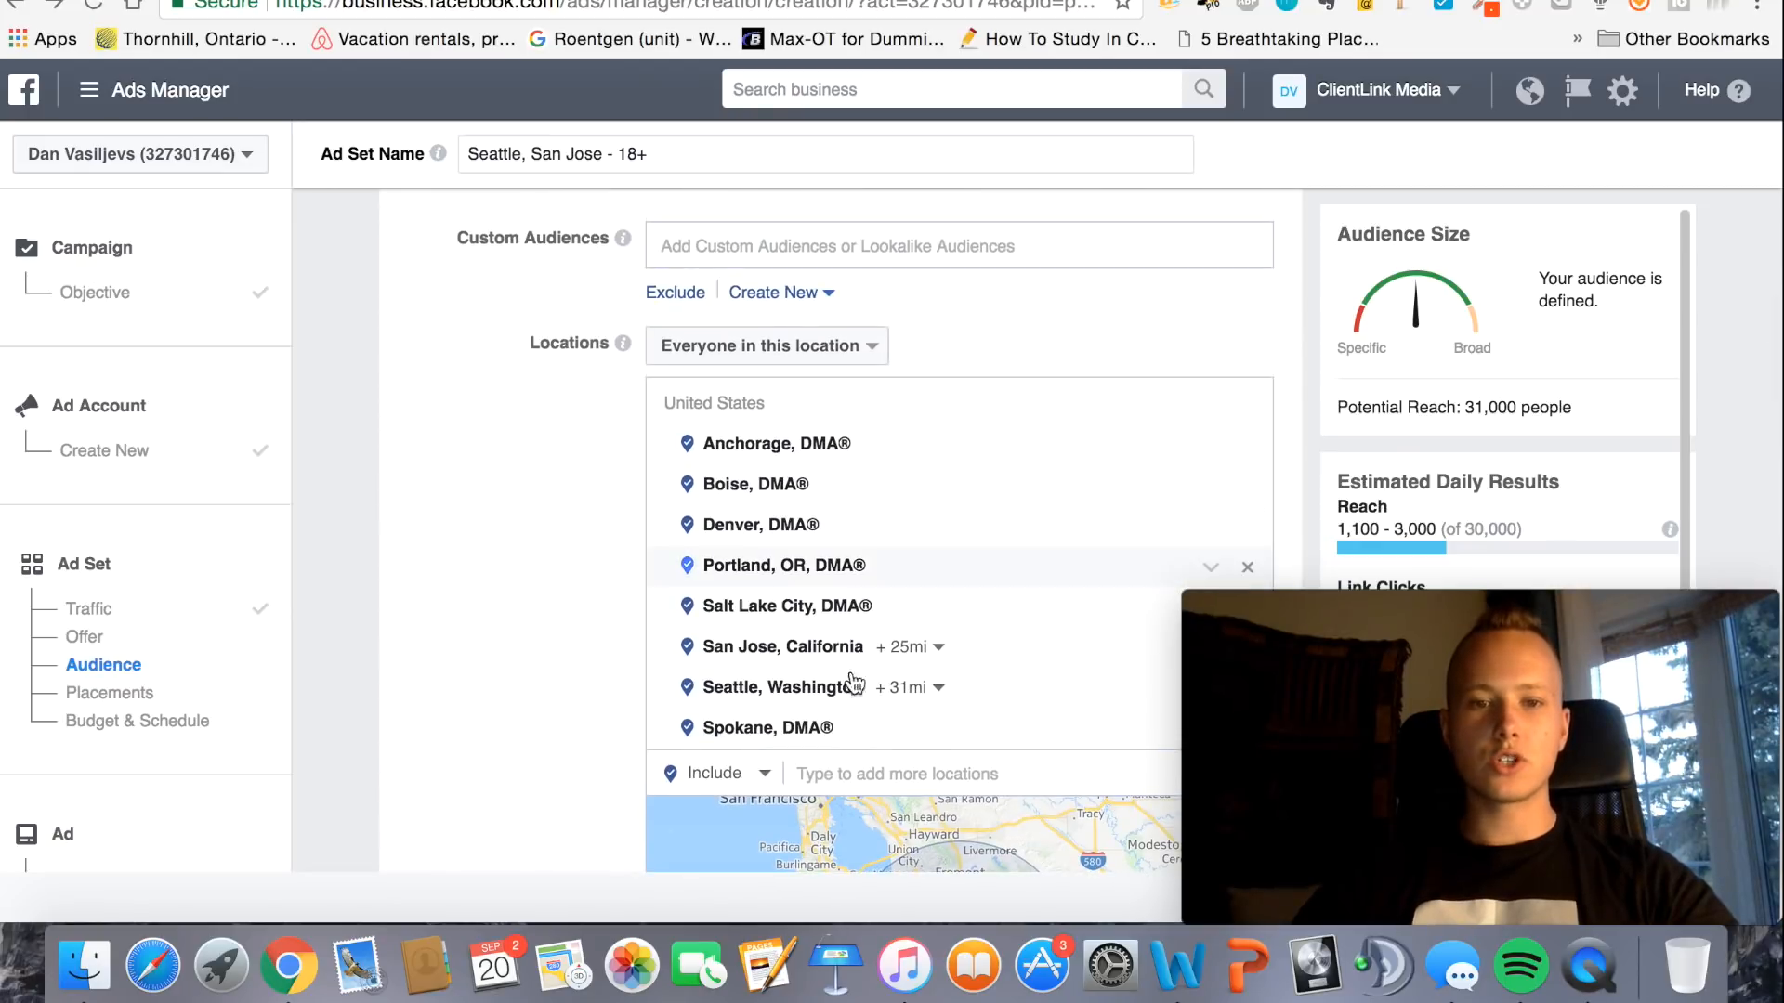
{"action": "scroll", "coordinate": [548, 520], "scroll_direction": "down", "scroll_amount": 10}
{"action": "scroll", "coordinate": [548, 476], "scroll_direction": "down", "scroll_amount": 5}
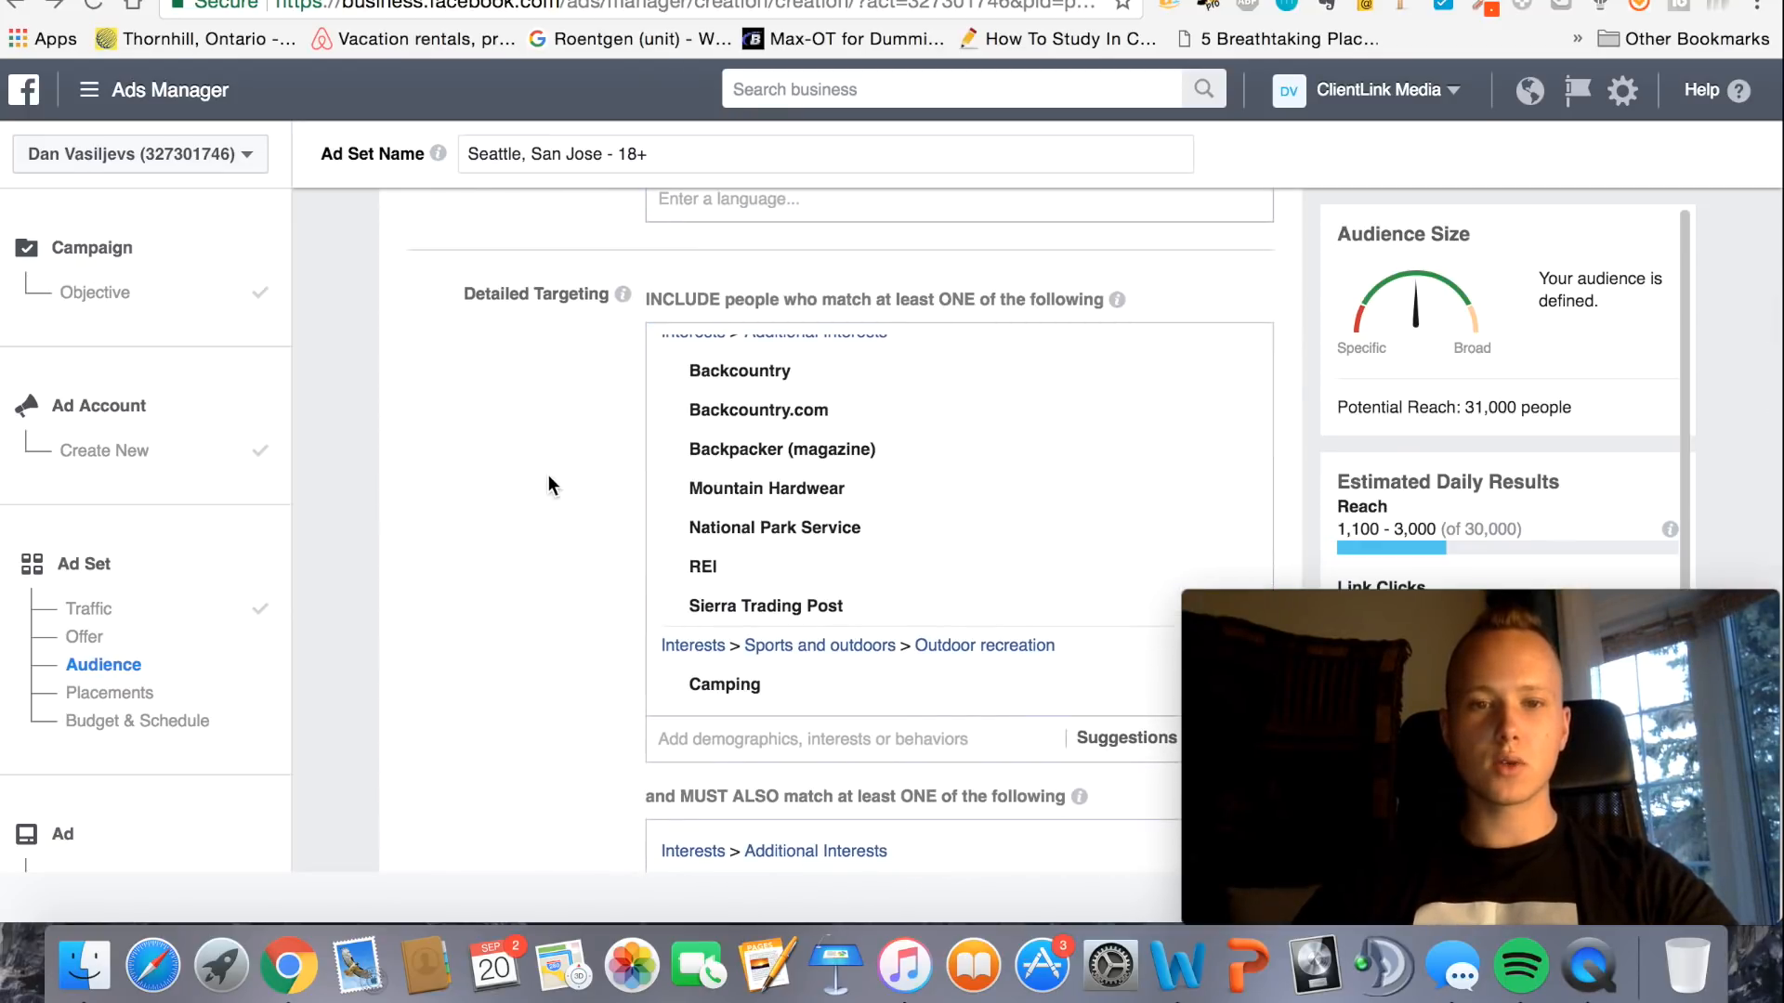
Switch to Audience Insights and examine the top categories and page likes for the Sleeping bag audience
{"action": "left_click", "coordinate": [818, 2]}
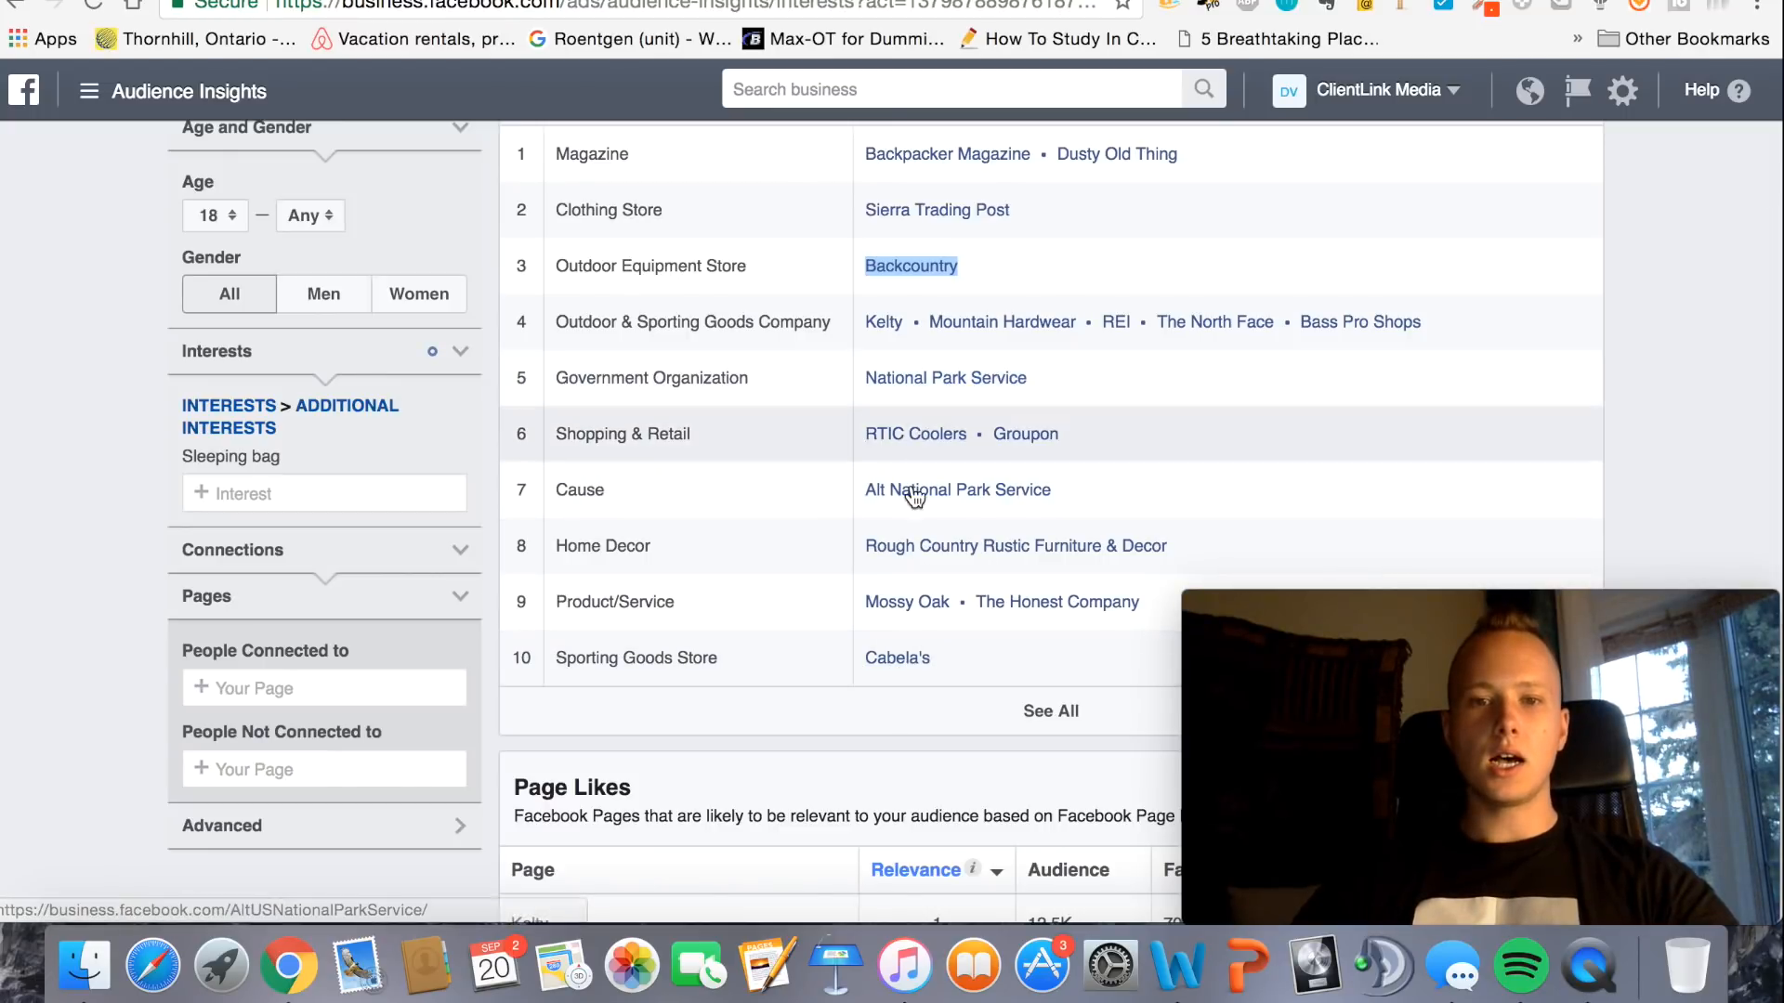
{"action": "scroll", "coordinate": [912, 485], "scroll_direction": "up", "scroll_amount": 3}
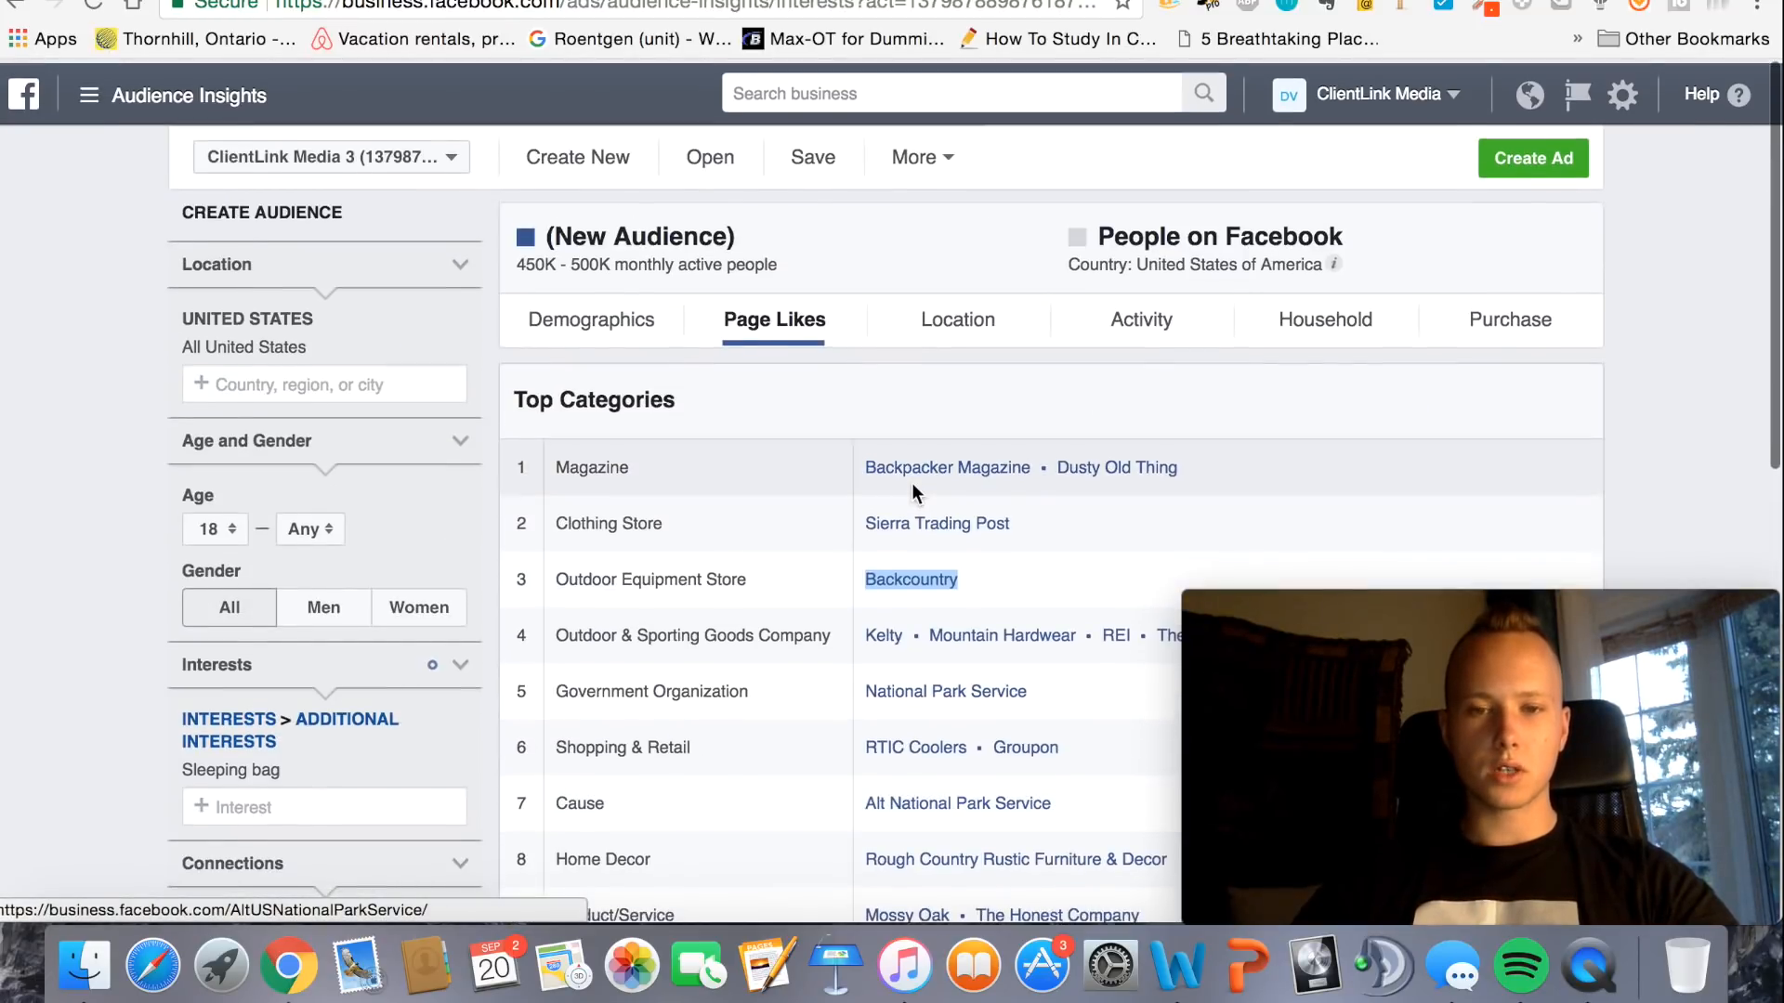
{"action": "scroll", "coordinate": [911, 482], "scroll_direction": "down", "scroll_amount": 1}
{"action": "scroll", "coordinate": [783, 356], "scroll_direction": "down", "scroll_amount": 8}
{"action": "scroll", "coordinate": [783, 354], "scroll_direction": "up", "scroll_amount": 3}
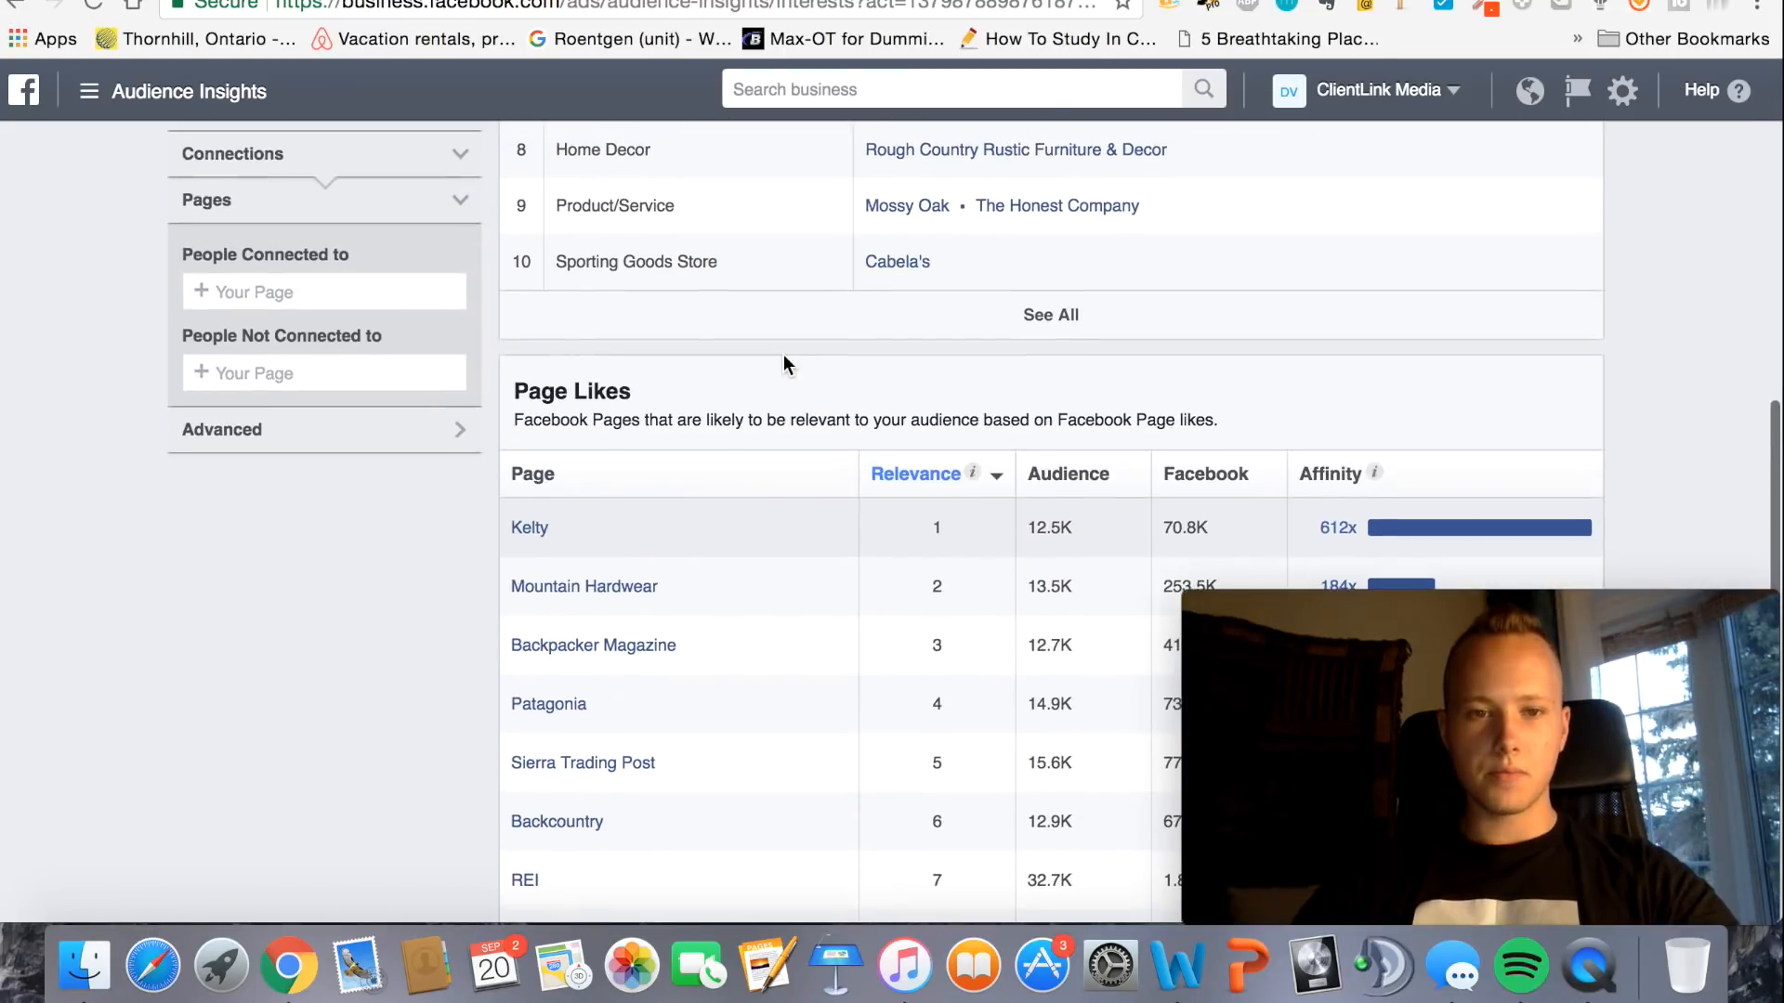
{"action": "scroll", "coordinate": [783, 358], "scroll_direction": "down", "scroll_amount": 4}
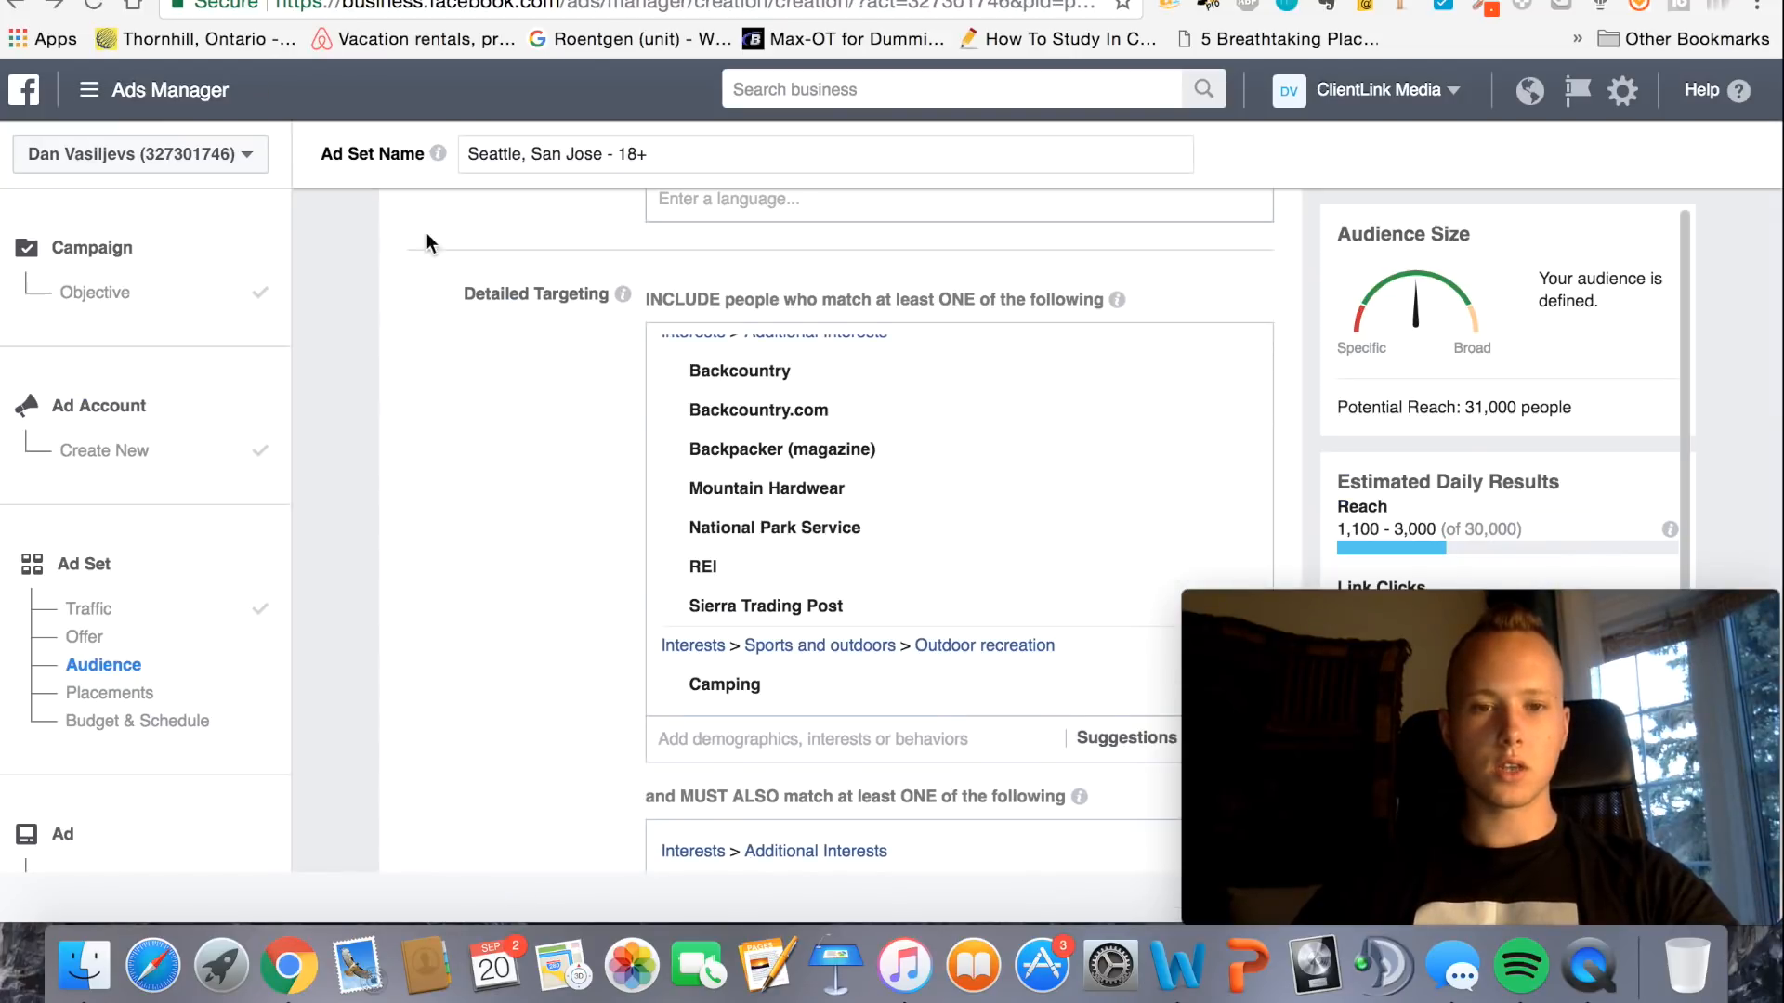
Change the ad set in Ads Manager from automatic placements to Edit Placements
{"action": "scroll", "coordinate": [516, 409], "scroll_direction": "down", "scroll_amount": 4}
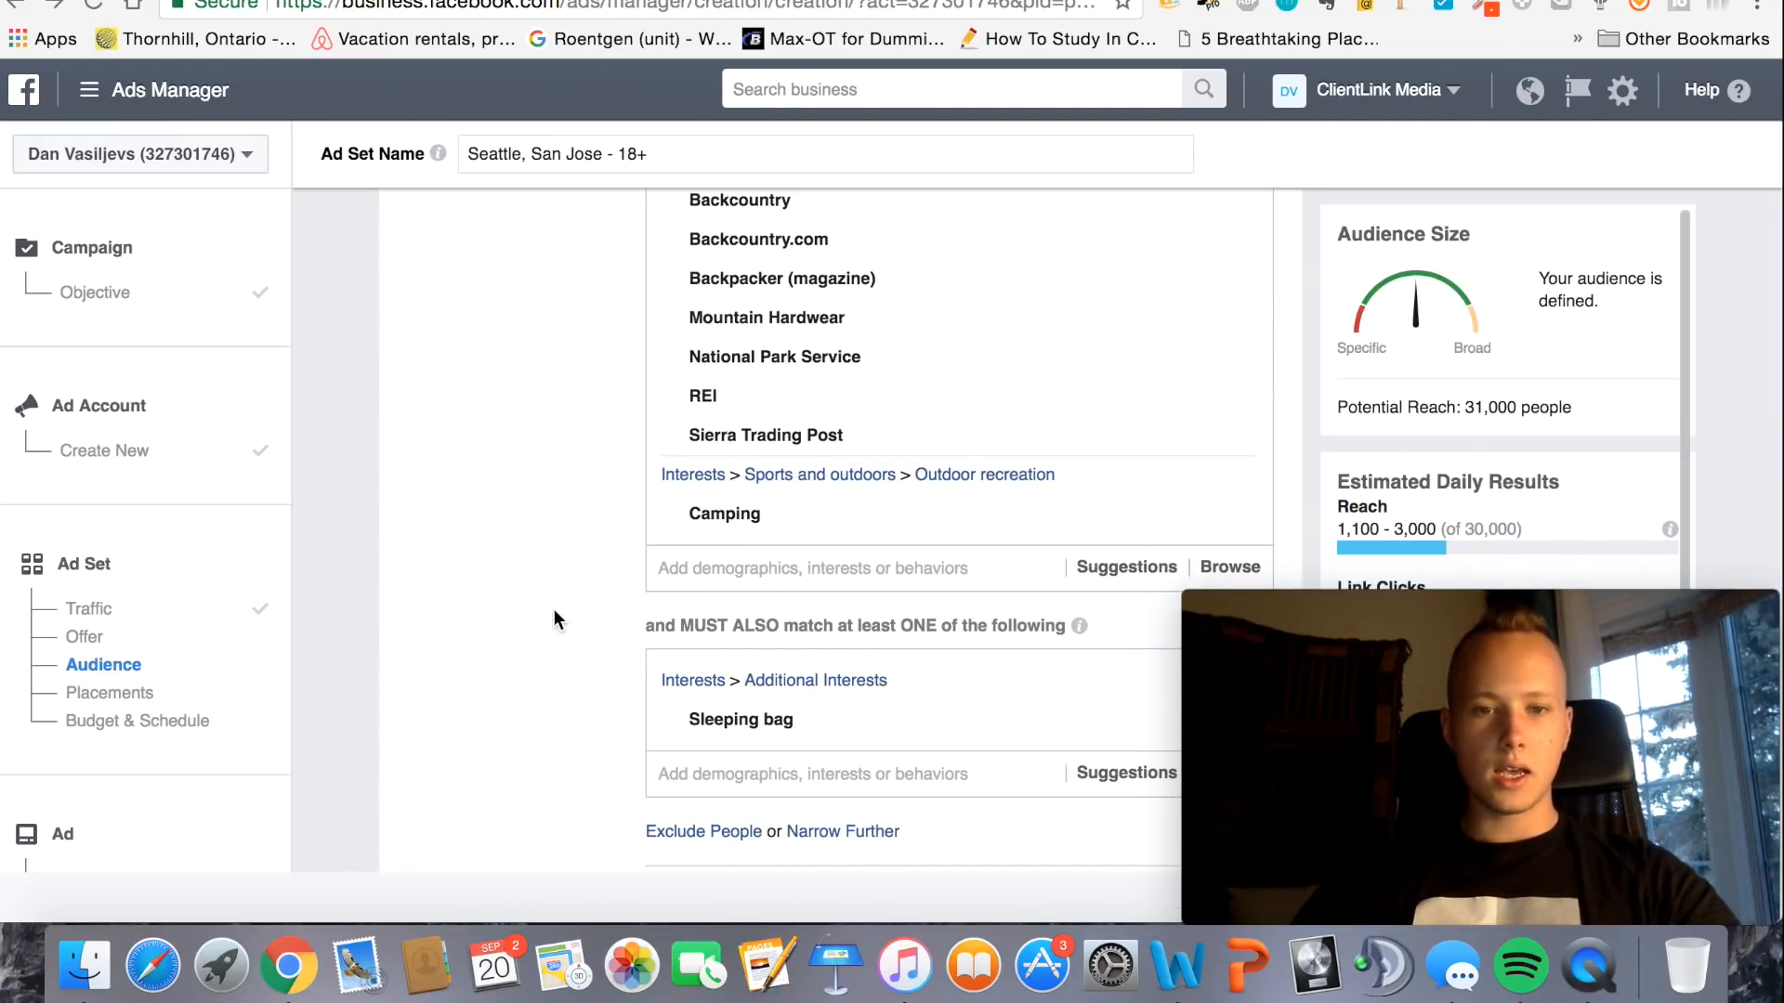
{"action": "scroll", "coordinate": [585, 720], "scroll_direction": "down", "scroll_amount": 5}
{"action": "scroll", "coordinate": [585, 721], "scroll_direction": "down", "scroll_amount": 8}
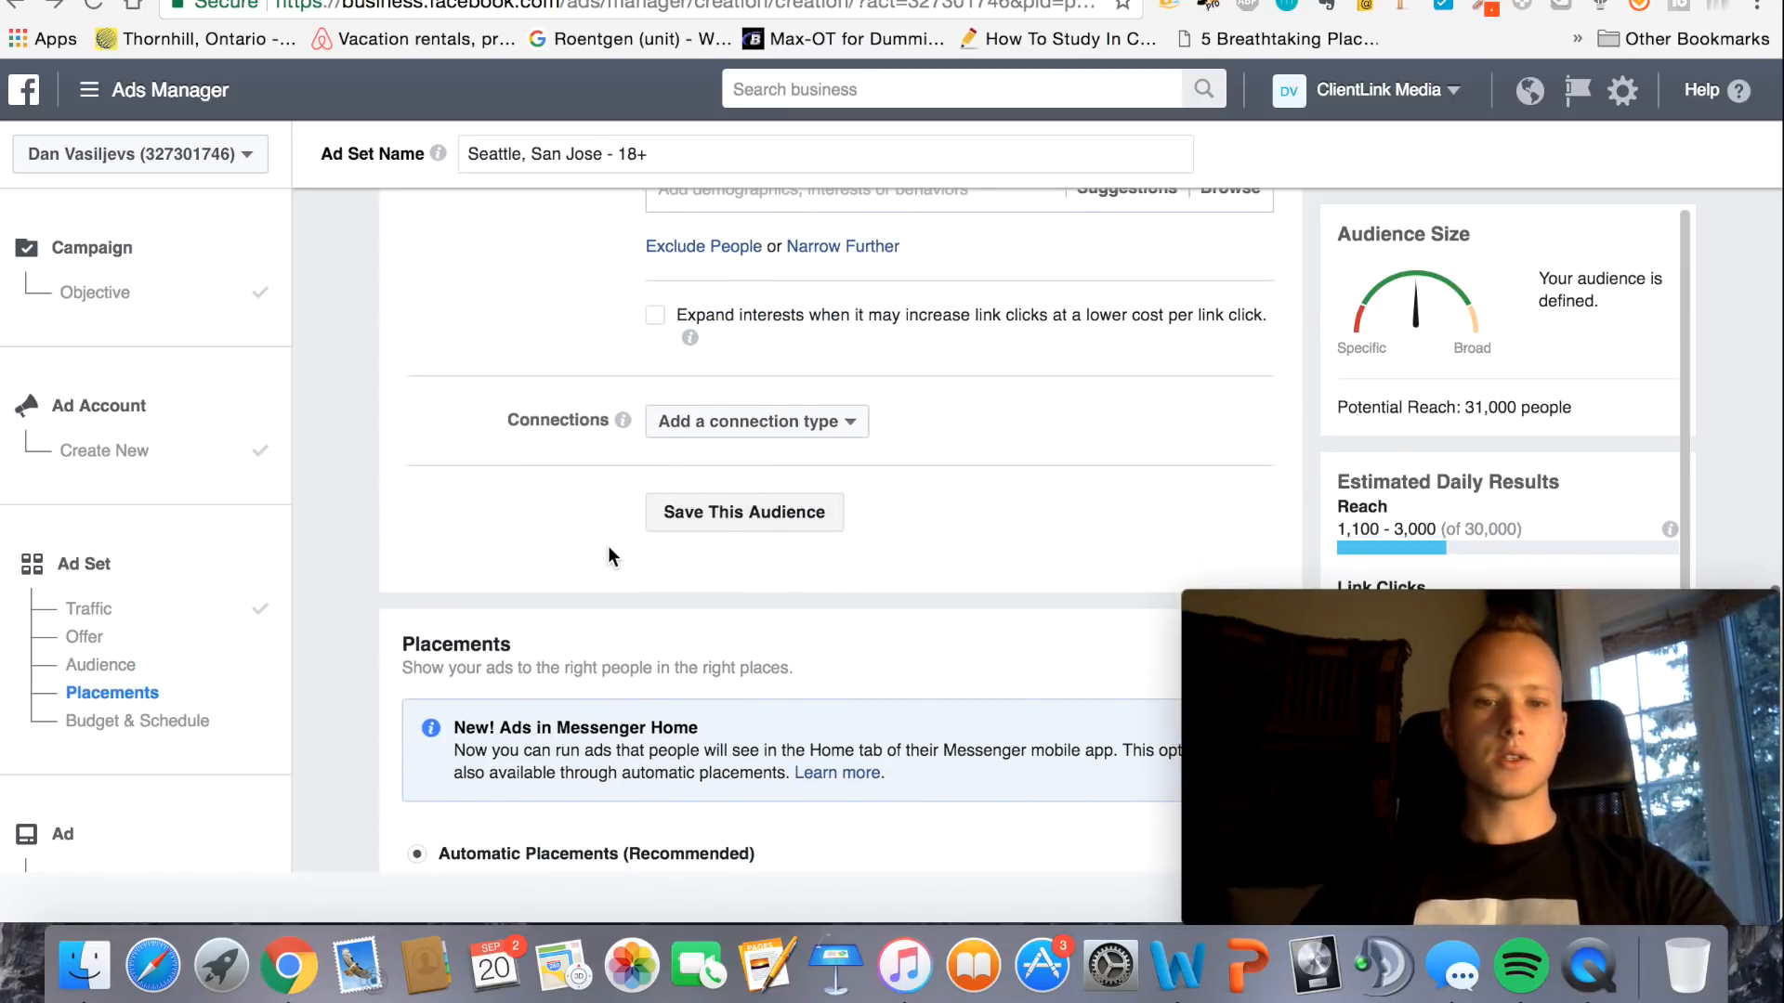
{"action": "scroll", "coordinate": [609, 556], "scroll_direction": "down", "scroll_amount": 4}
{"action": "scroll", "coordinate": [608, 701], "scroll_direction": "down", "scroll_amount": 3}
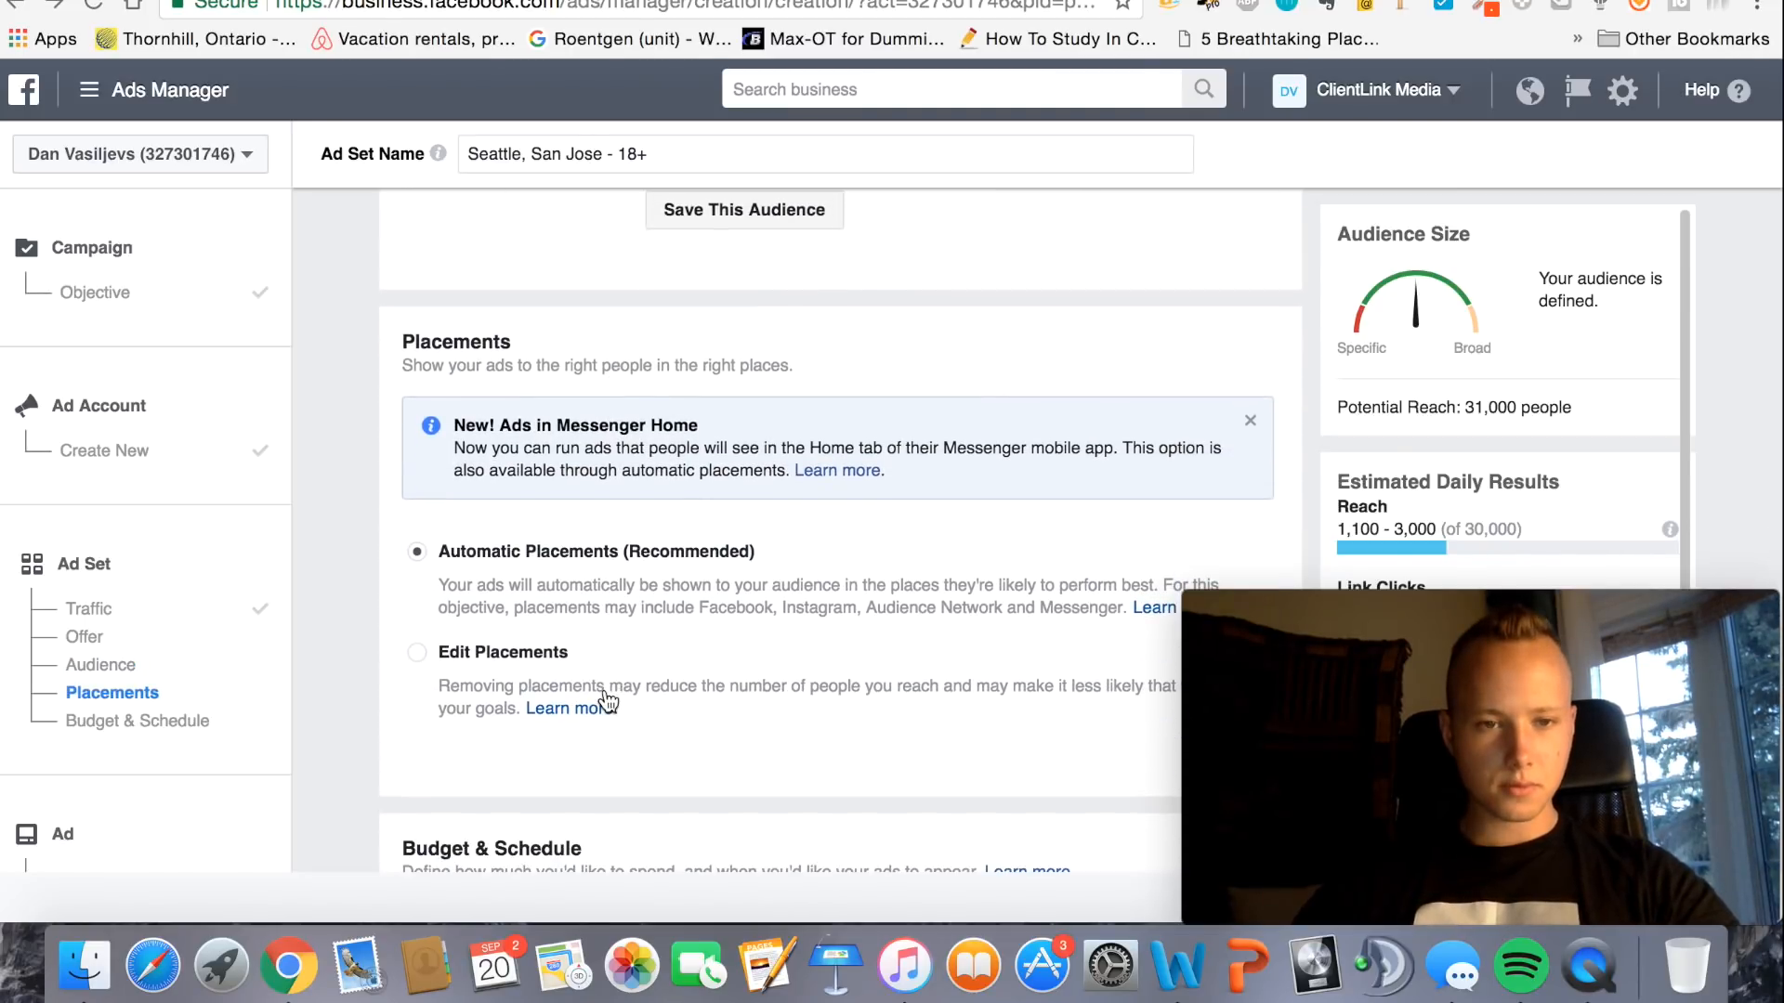
{"action": "left_click", "coordinate": [514, 671]}
{"action": "scroll", "coordinate": [557, 650], "scroll_direction": "down", "scroll_amount": 5}
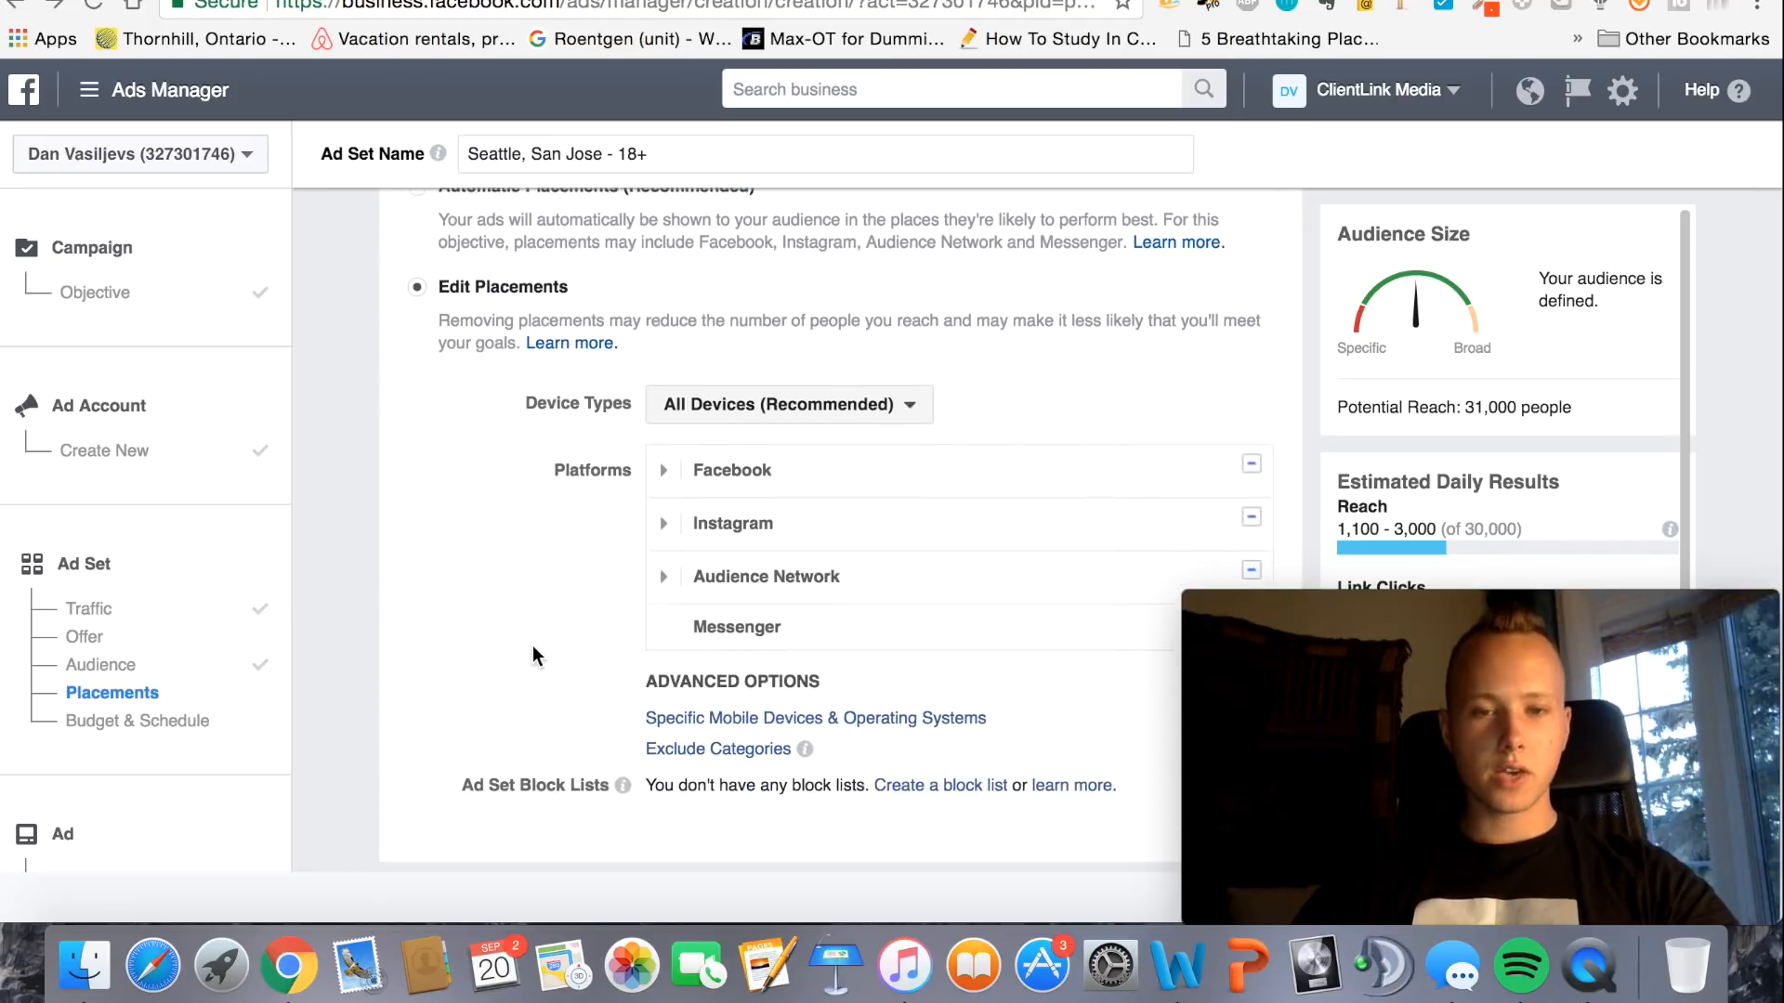
Exclude Instant Articles and Right Column from the Facebook placements, keeping only Feeds selected
{"action": "scroll", "coordinate": [557, 632], "scroll_direction": "down", "scroll_amount": 2}
{"action": "mouse_move", "coordinate": [1107, 430]}
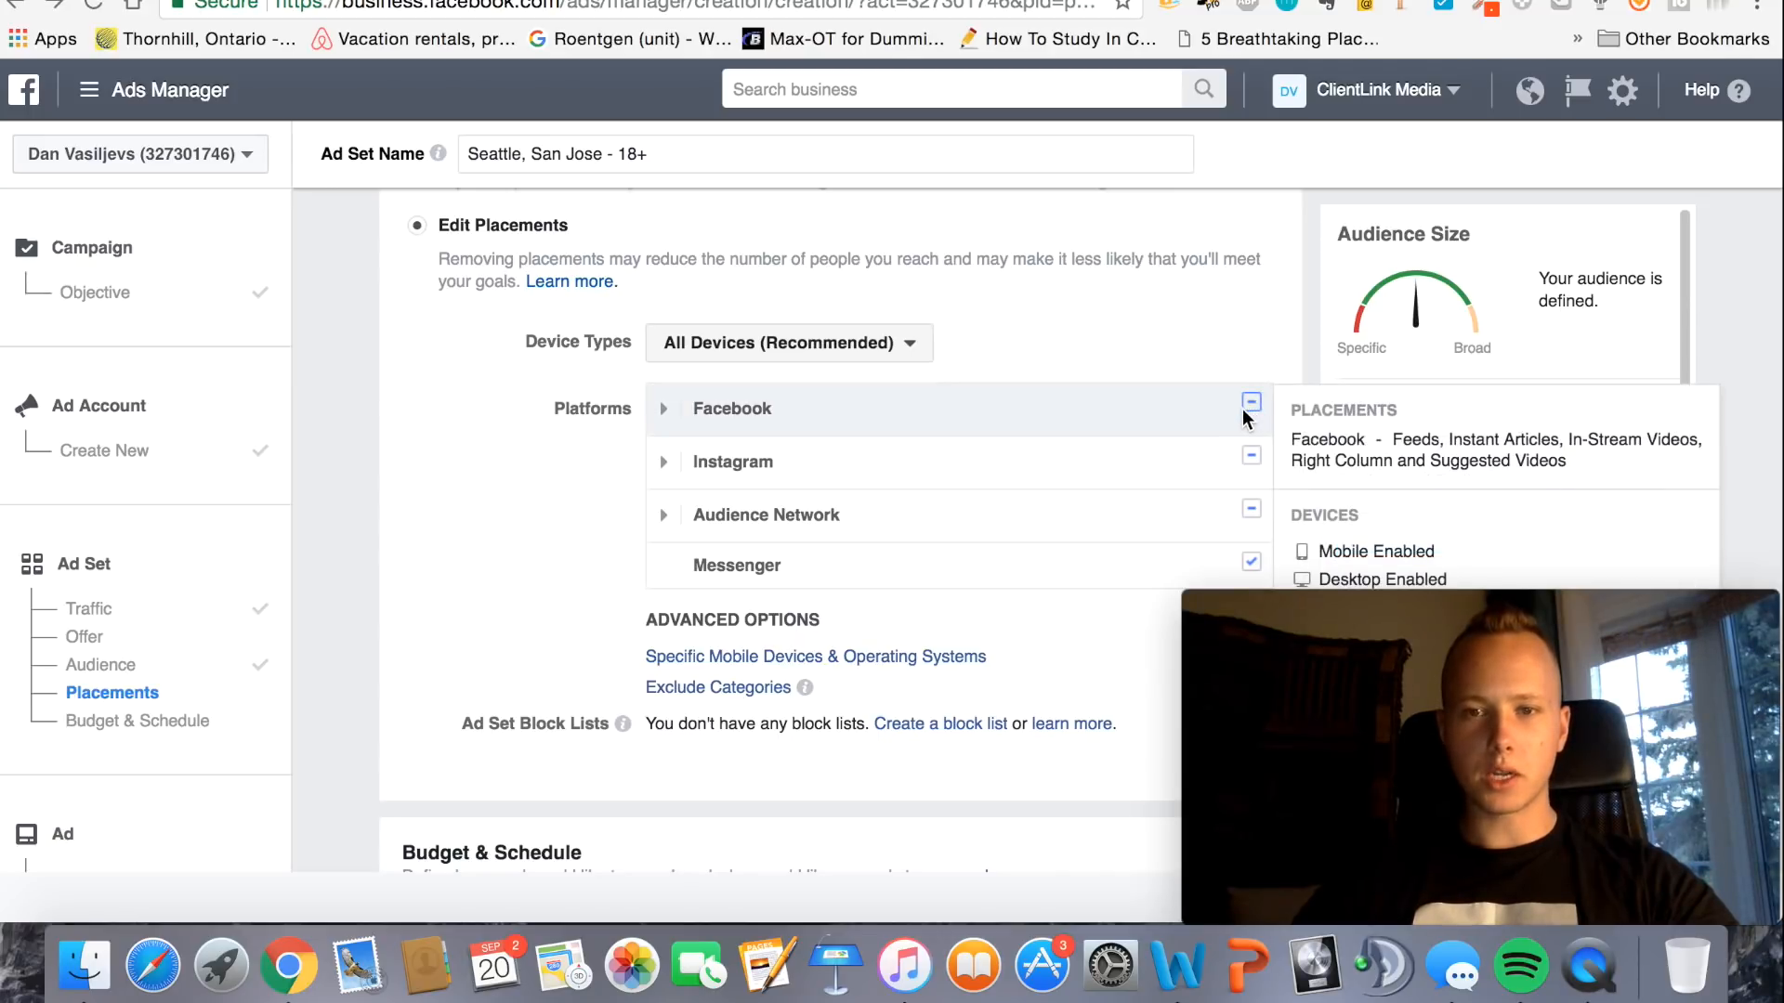
{"action": "scroll", "coordinate": [1229, 331], "scroll_direction": "down", "scroll_amount": 1}
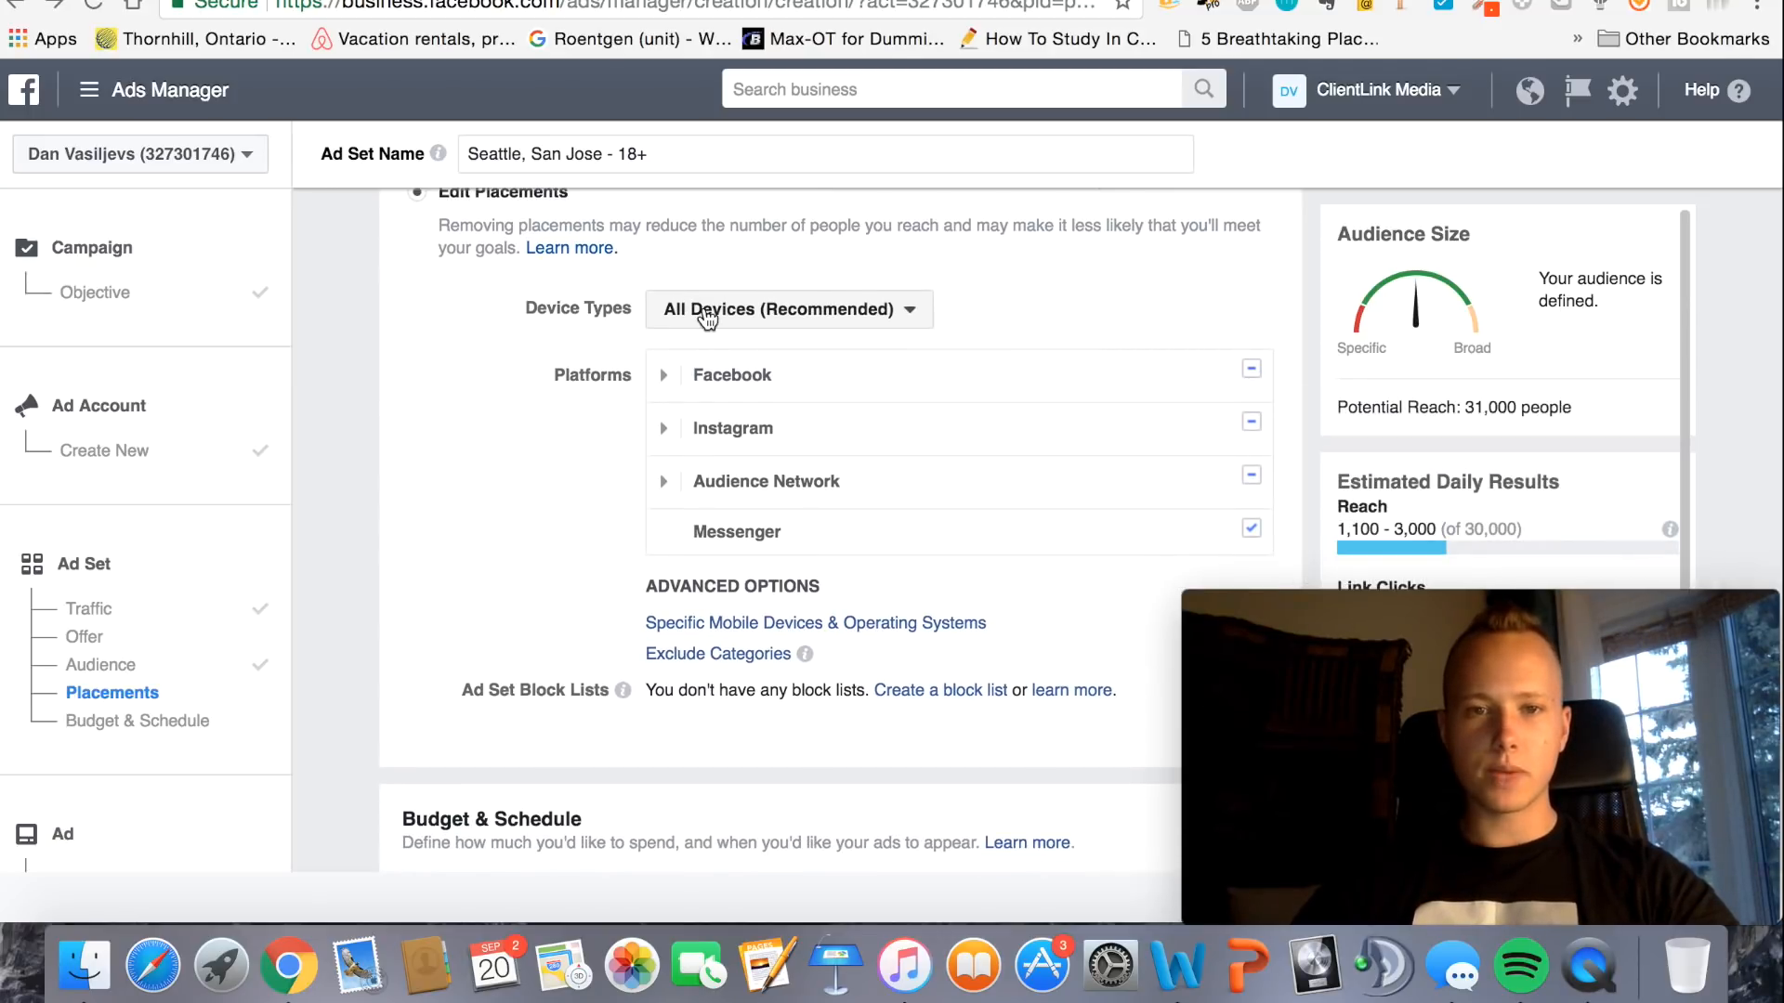
{"action": "mouse_move", "coordinate": [949, 398]}
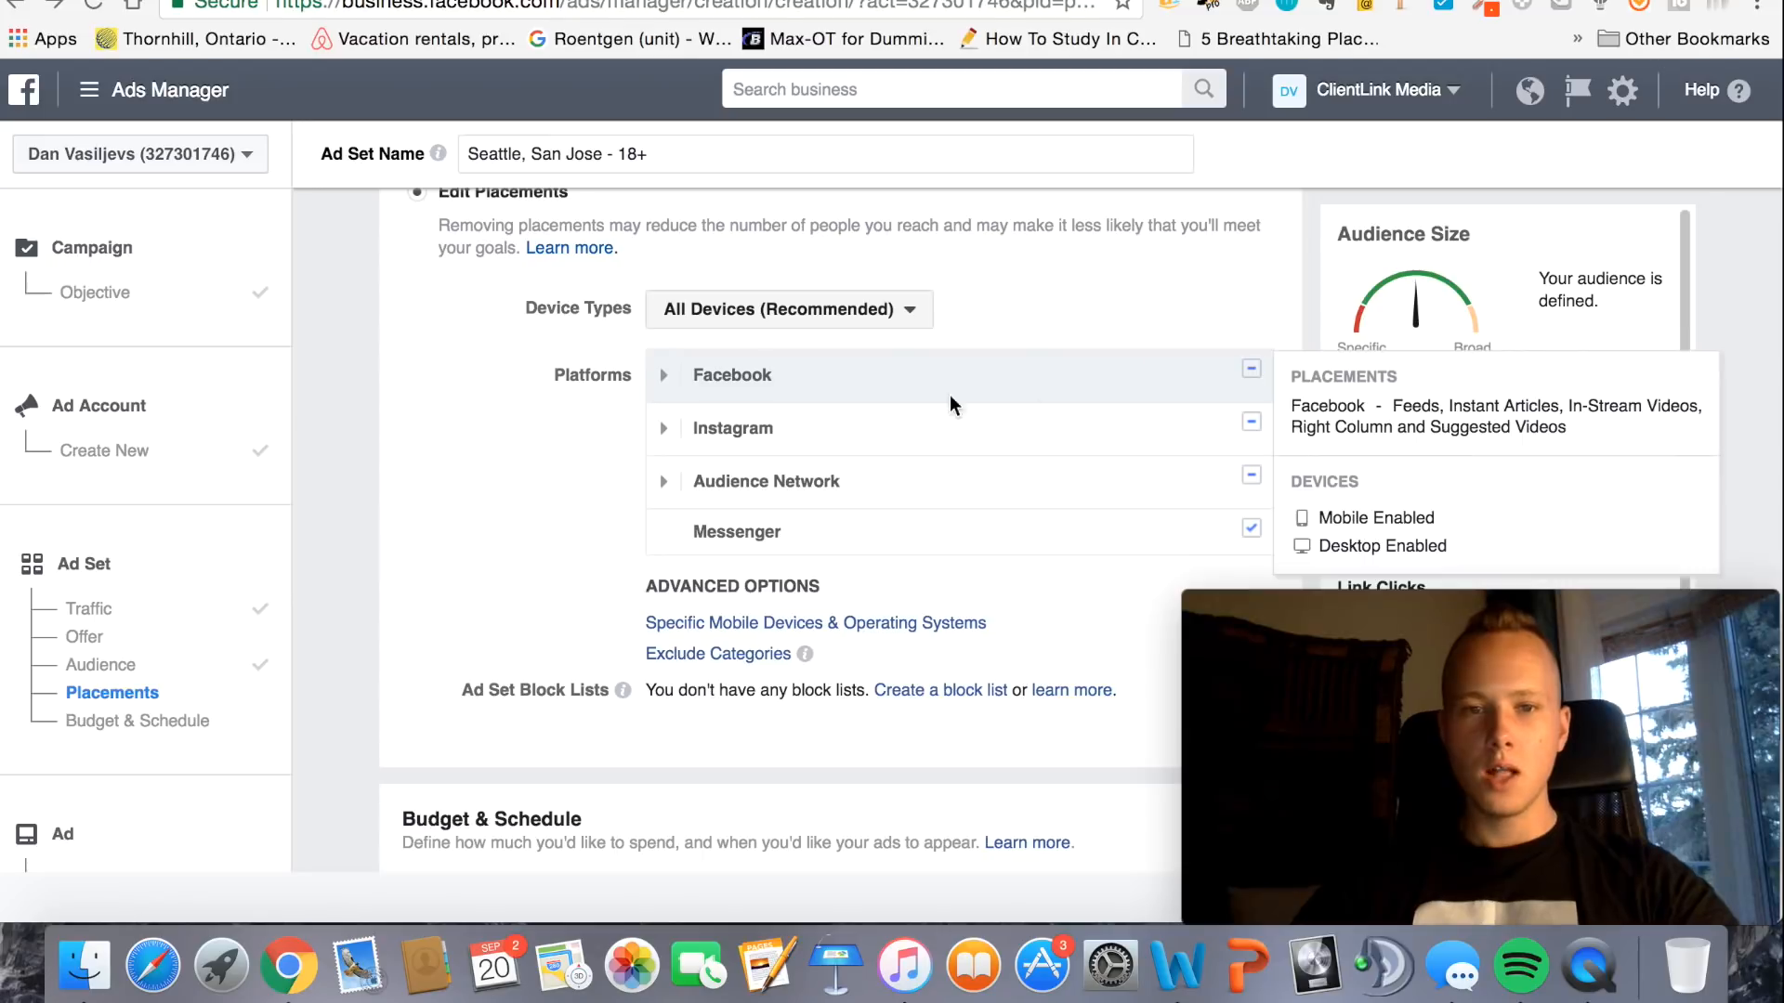
{"action": "left_click", "coordinate": [664, 376]}
{"action": "scroll", "coordinate": [548, 520], "scroll_direction": "down", "scroll_amount": 3}
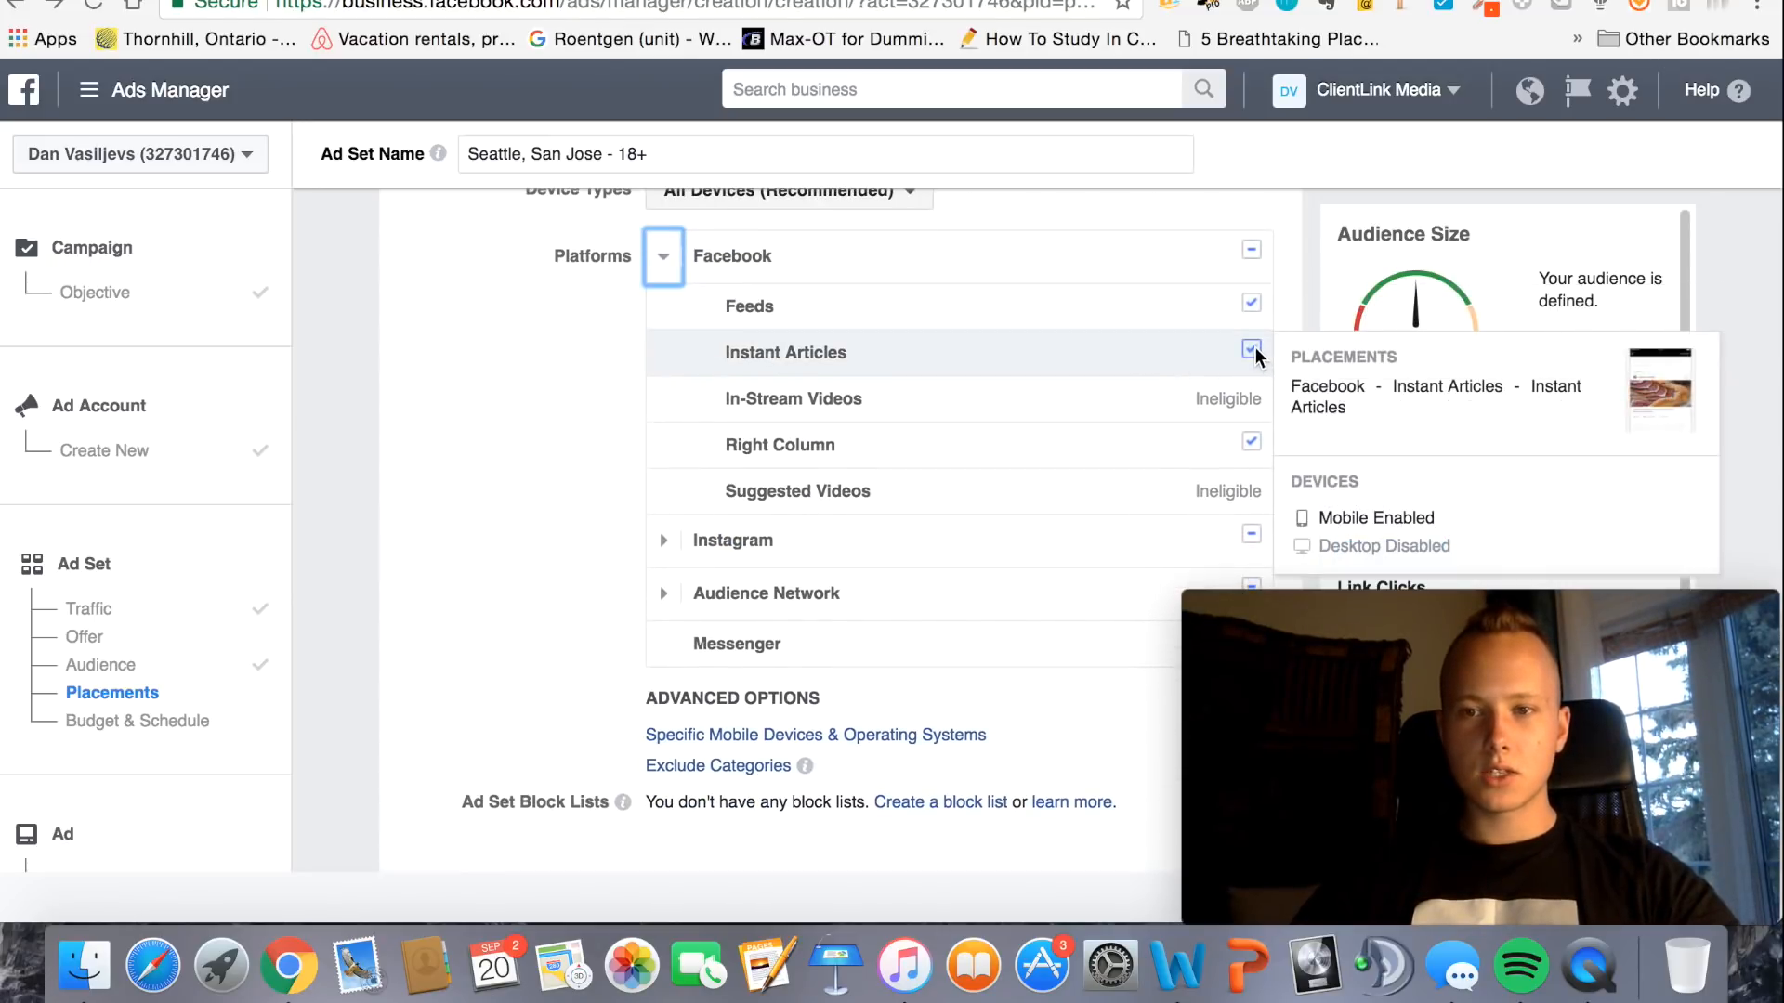
{"action": "left_click", "coordinate": [1252, 350]}
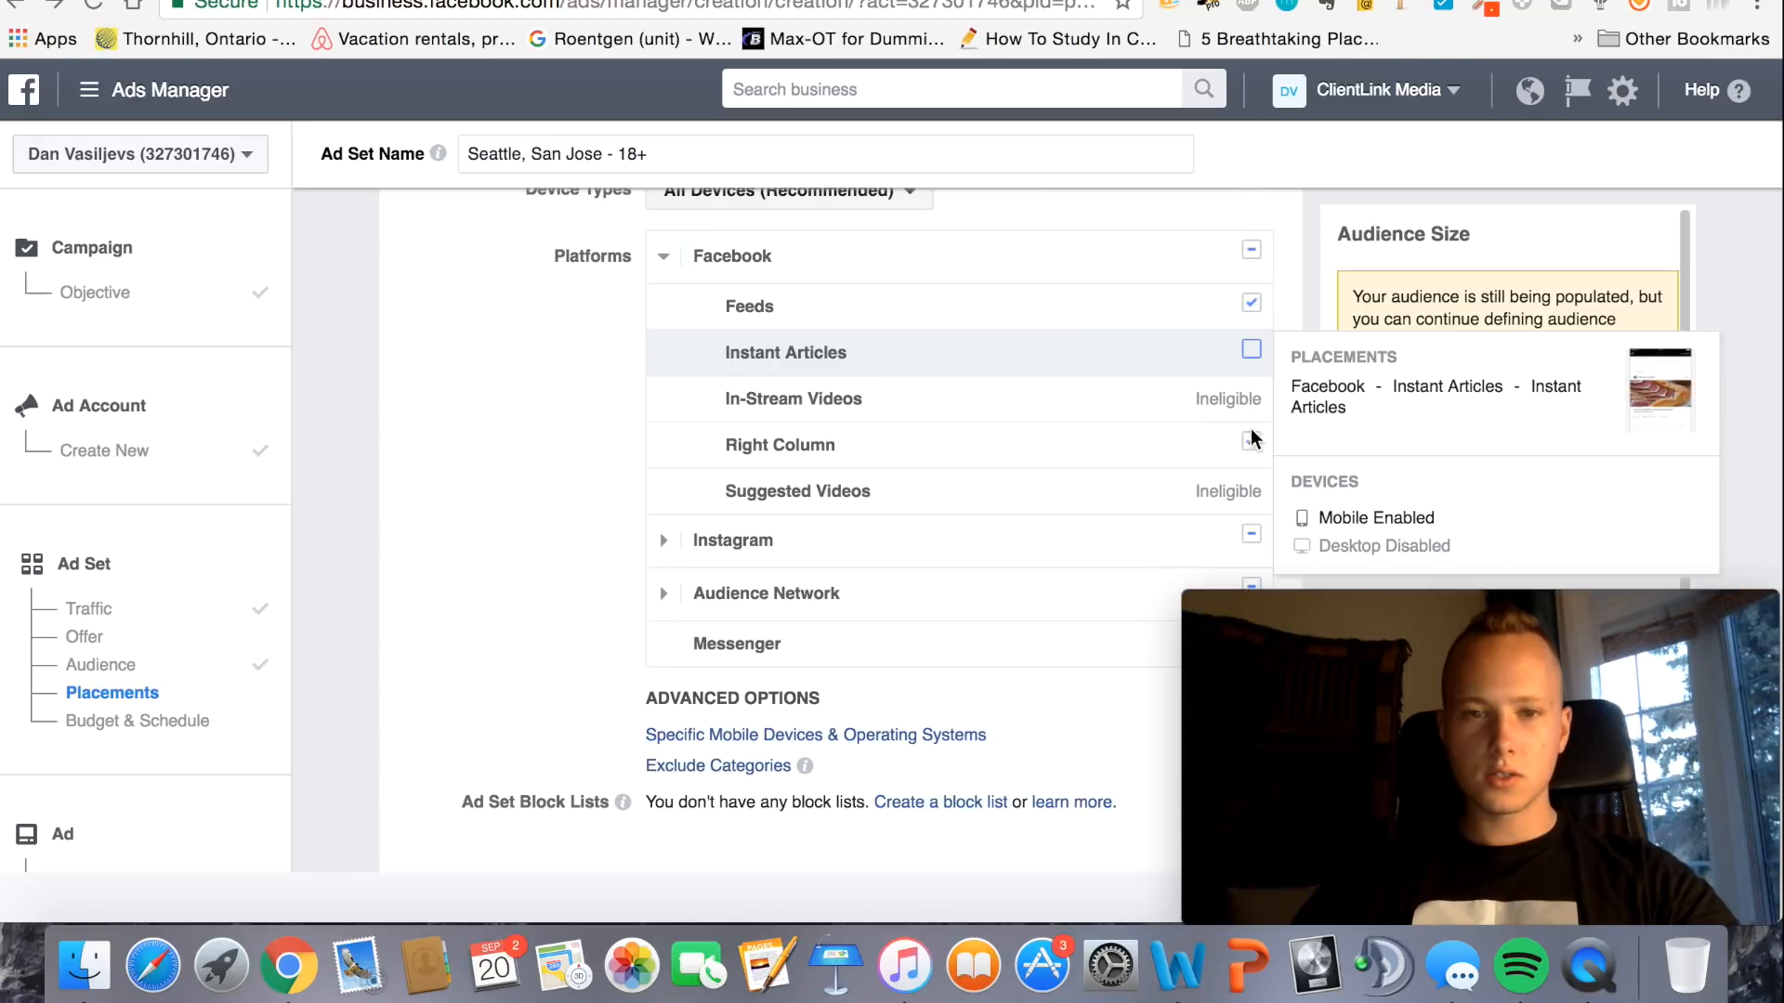
{"action": "left_click", "coordinate": [1252, 443]}
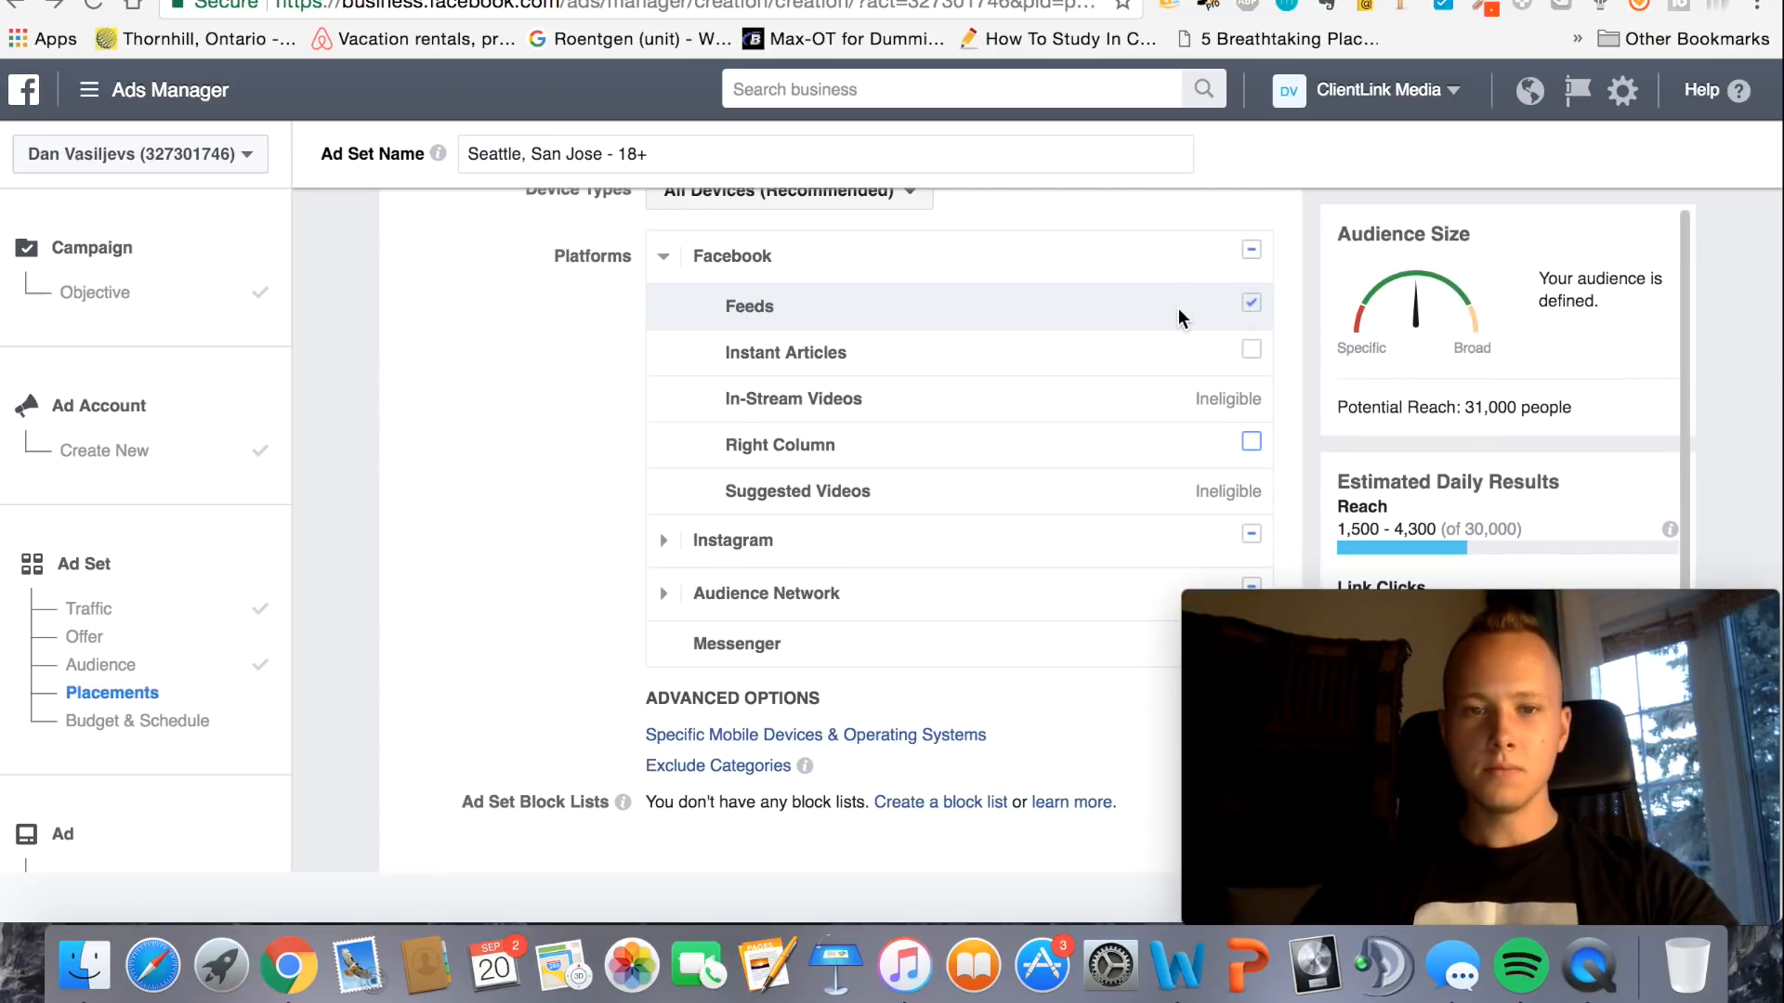
{"action": "scroll", "coordinate": [1142, 453], "scroll_direction": "down", "scroll_amount": 1}
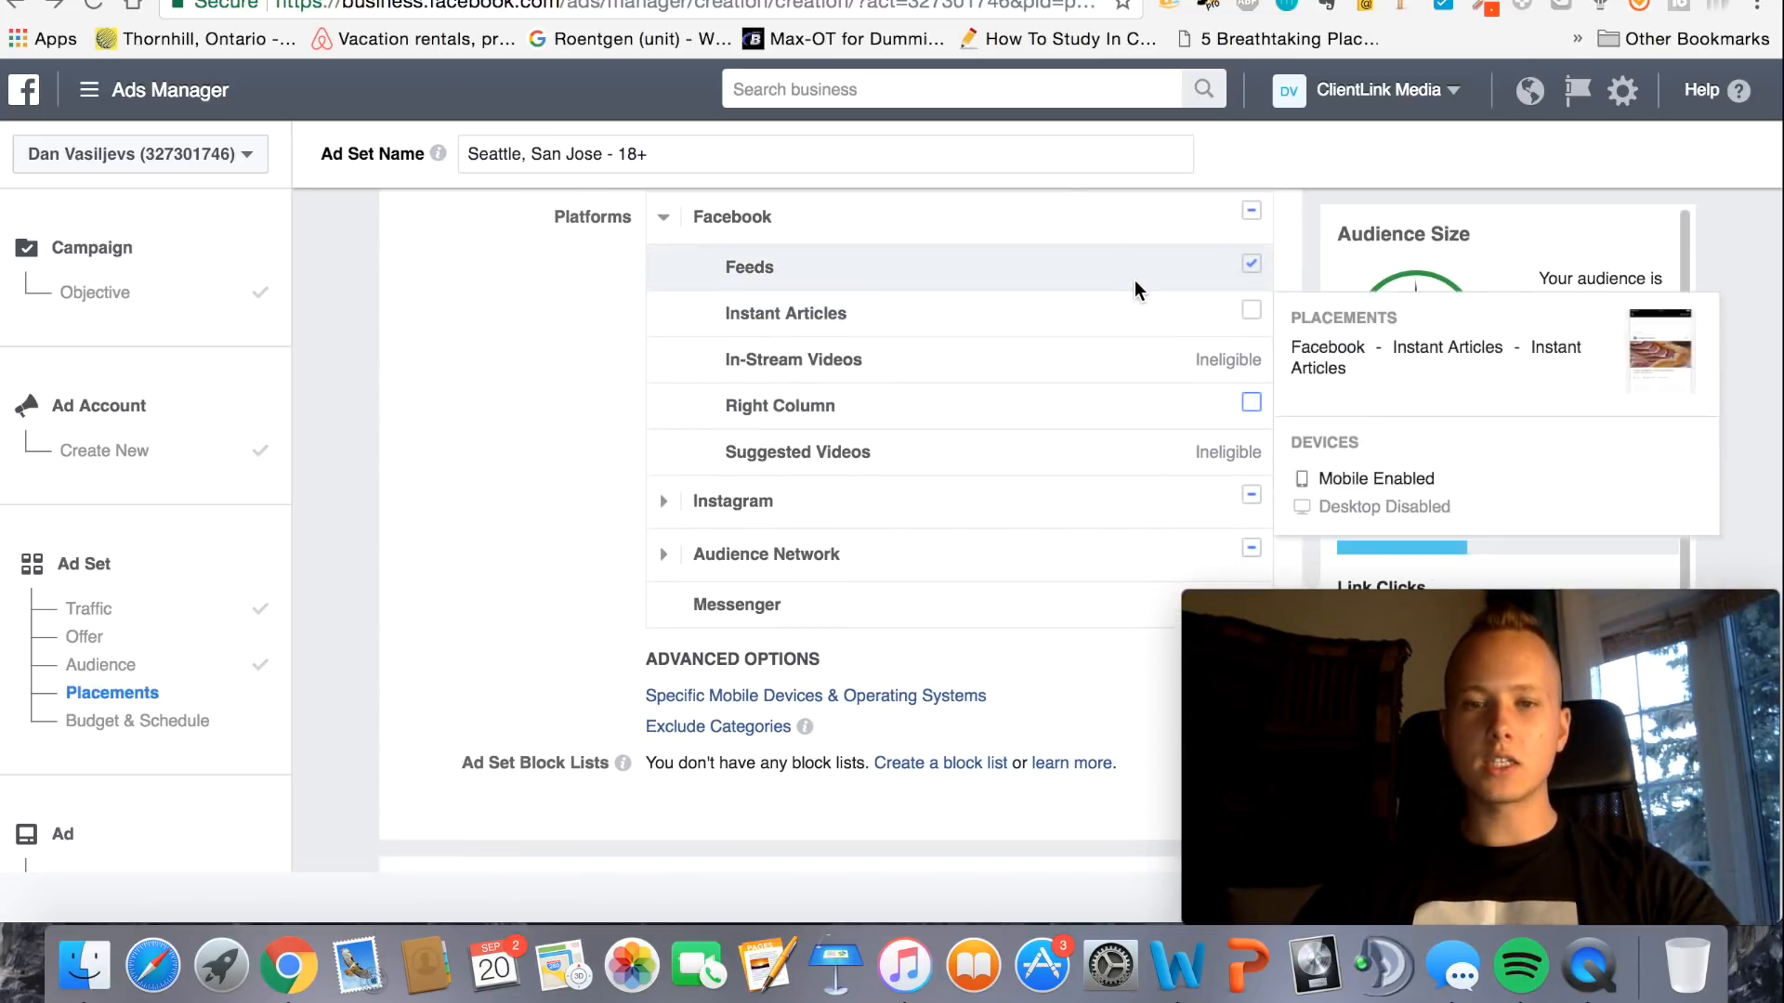
{"action": "mouse_move", "coordinate": [1135, 277]}
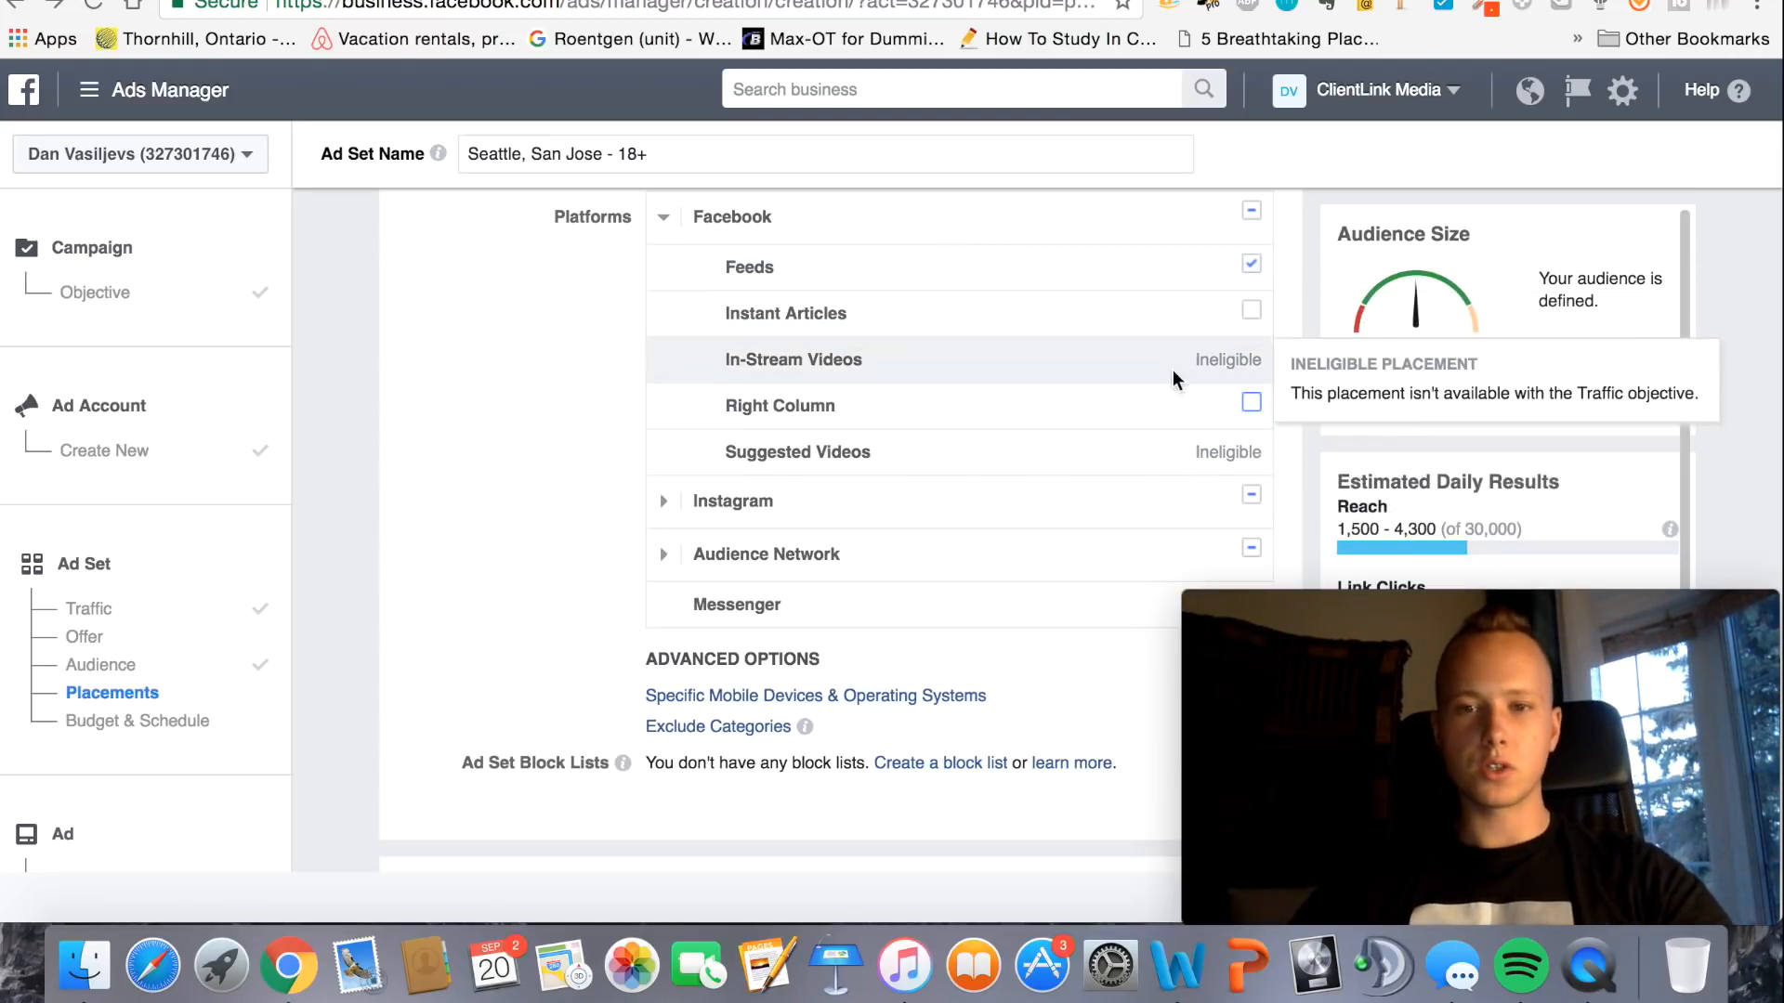
Remove the Instagram, Audience Network and Messenger placements from the ad set
{"action": "scroll", "coordinate": [895, 509], "scroll_direction": "down", "scroll_amount": 2}
{"action": "scroll", "coordinate": [895, 509], "scroll_direction": "up", "scroll_amount": 2}
{"action": "scroll", "coordinate": [896, 518], "scroll_direction": "down", "scroll_amount": 2}
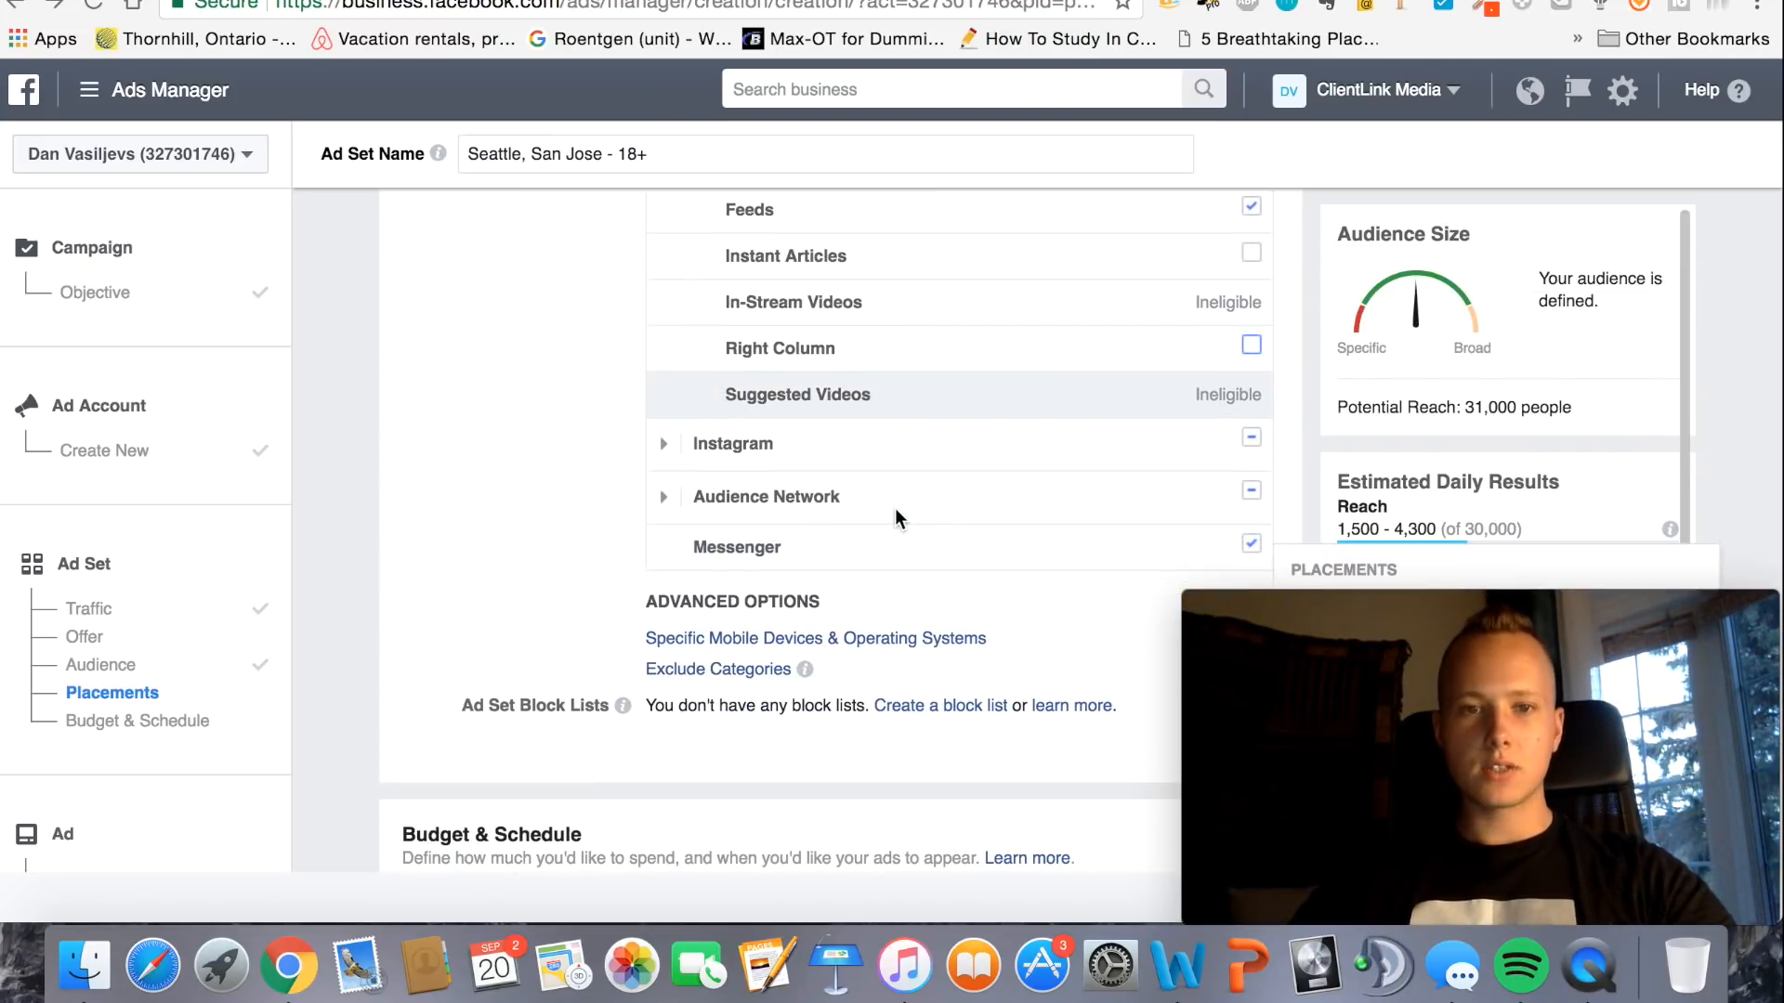
{"action": "left_click", "coordinate": [1251, 437]}
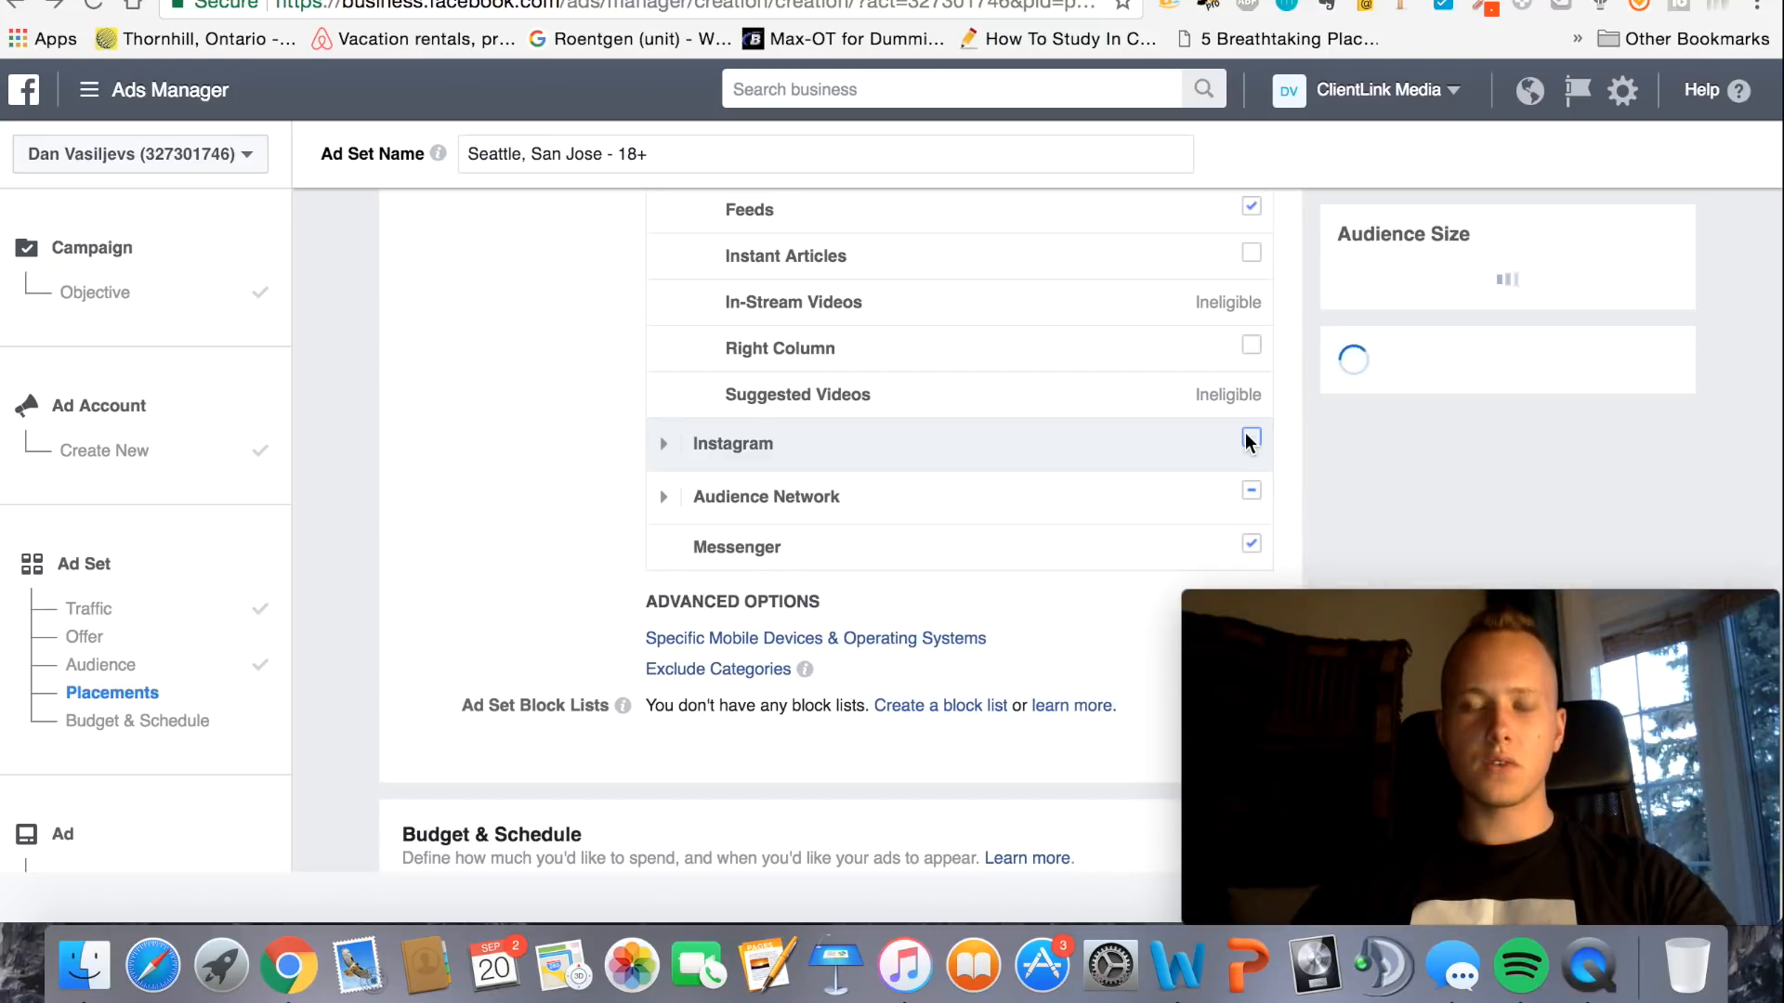
{"action": "scroll", "coordinate": [1115, 520], "scroll_direction": "down", "scroll_amount": 2}
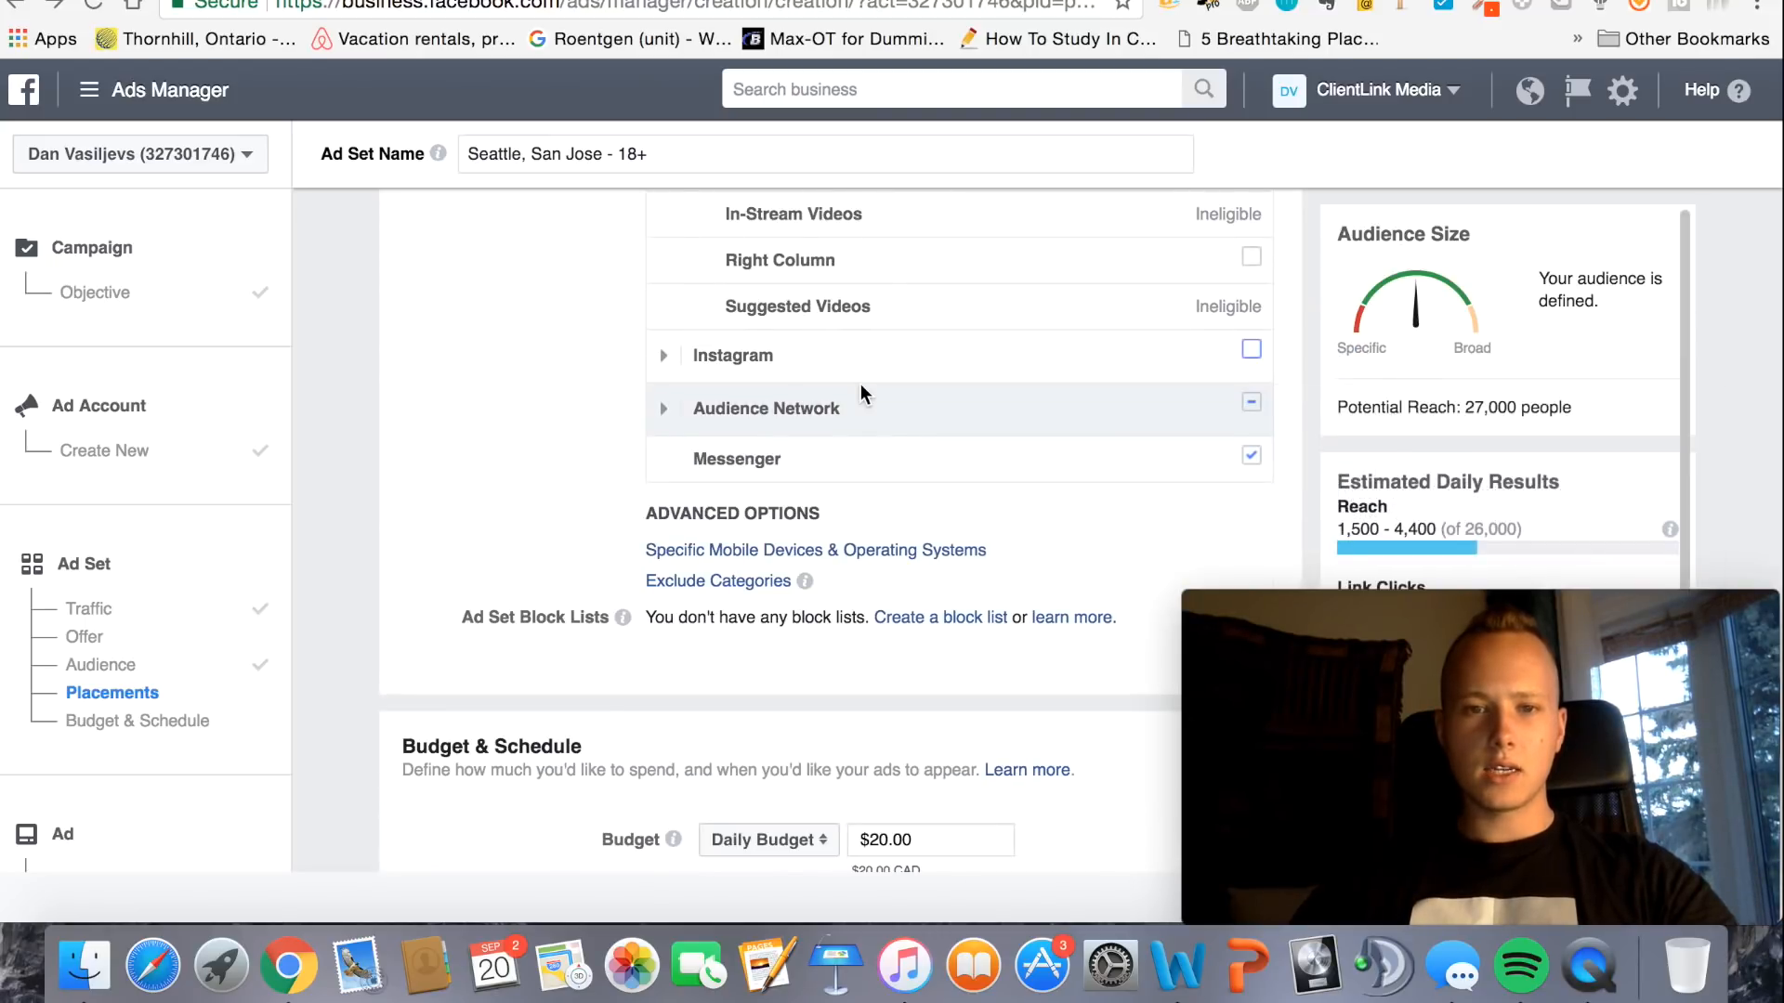
{"action": "left_click", "coordinate": [1250, 404]}
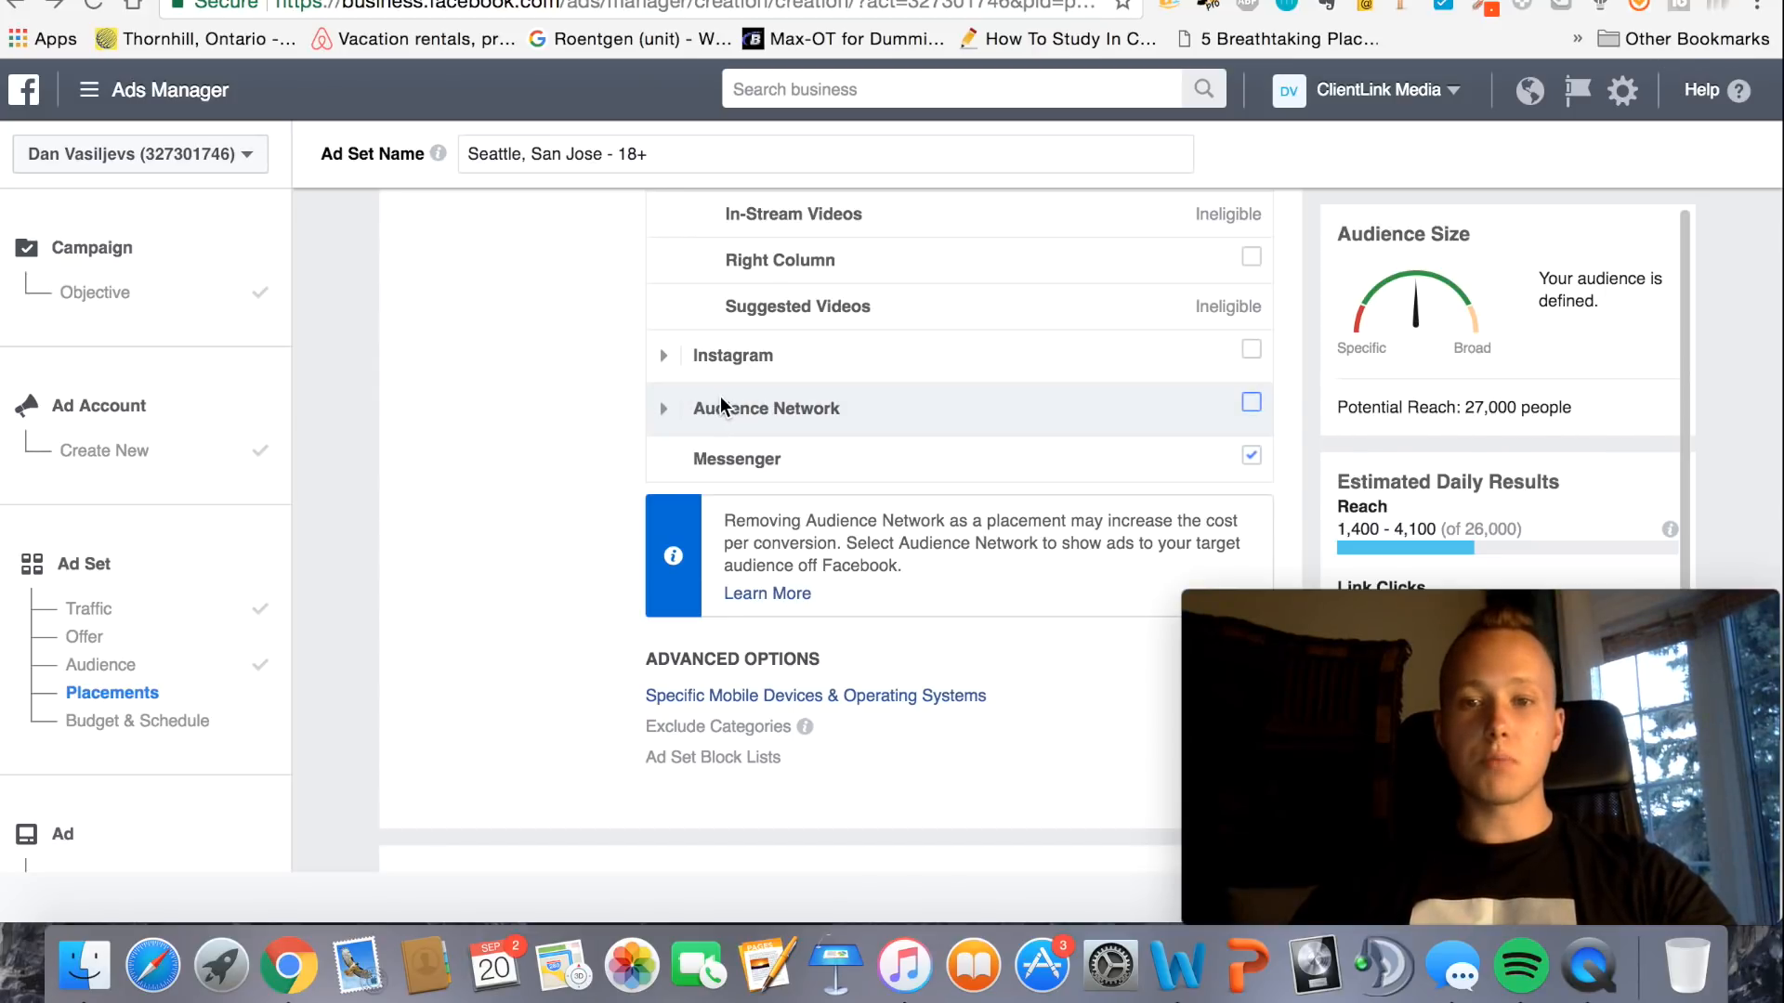
{"action": "mouse_move", "coordinate": [886, 390]}
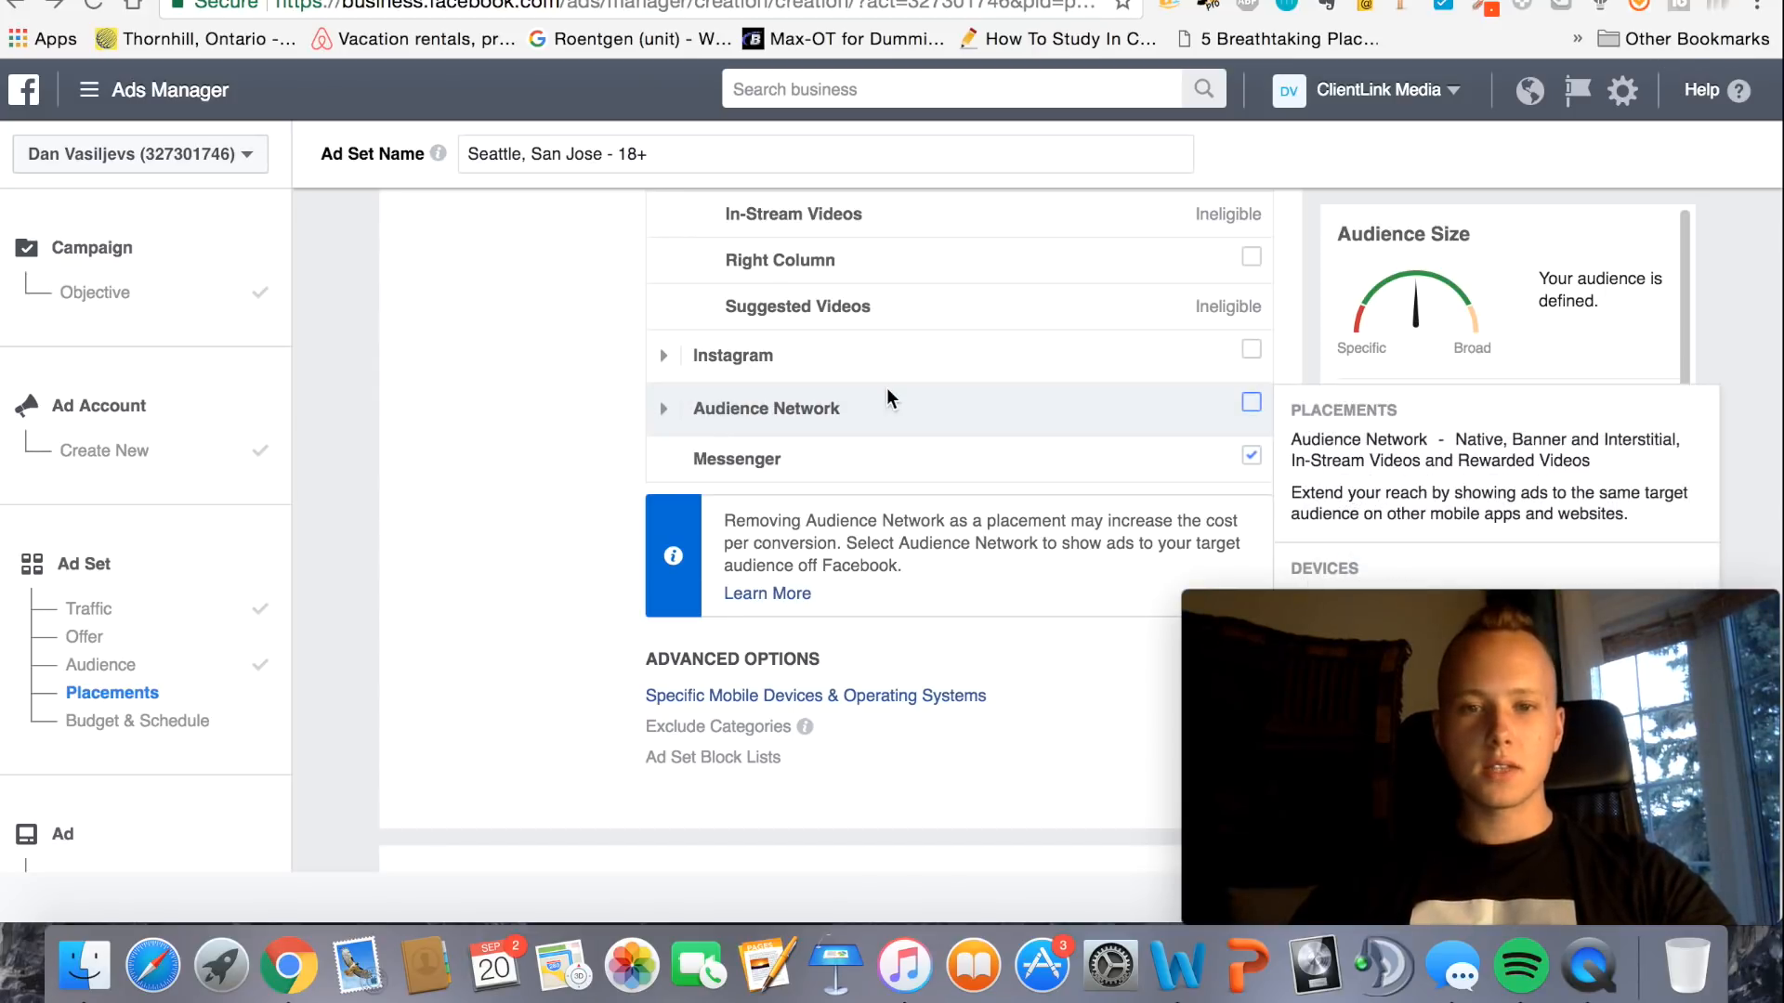
{"action": "left_click", "coordinate": [1252, 456]}
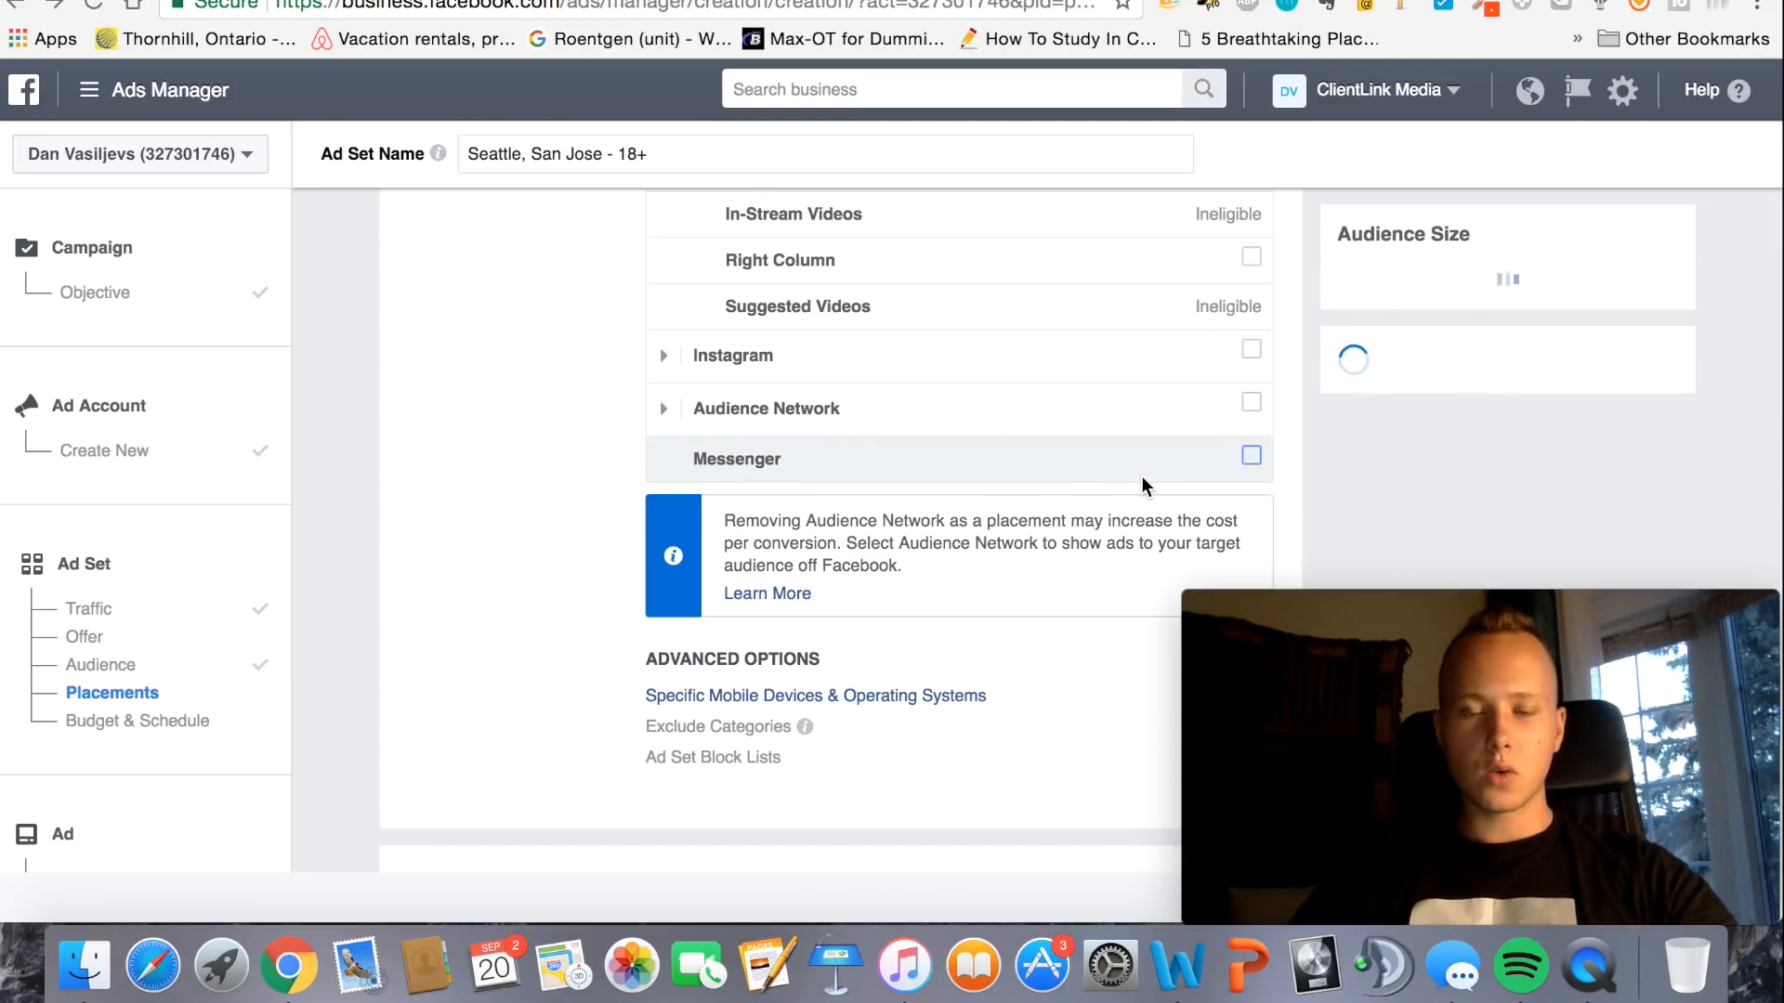
Set the ad set's daily budget to $10.00
{"action": "scroll", "coordinate": [1140, 475], "scroll_direction": "down", "scroll_amount": 2}
{"action": "scroll", "coordinate": [595, 581], "scroll_direction": "down", "scroll_amount": 1}
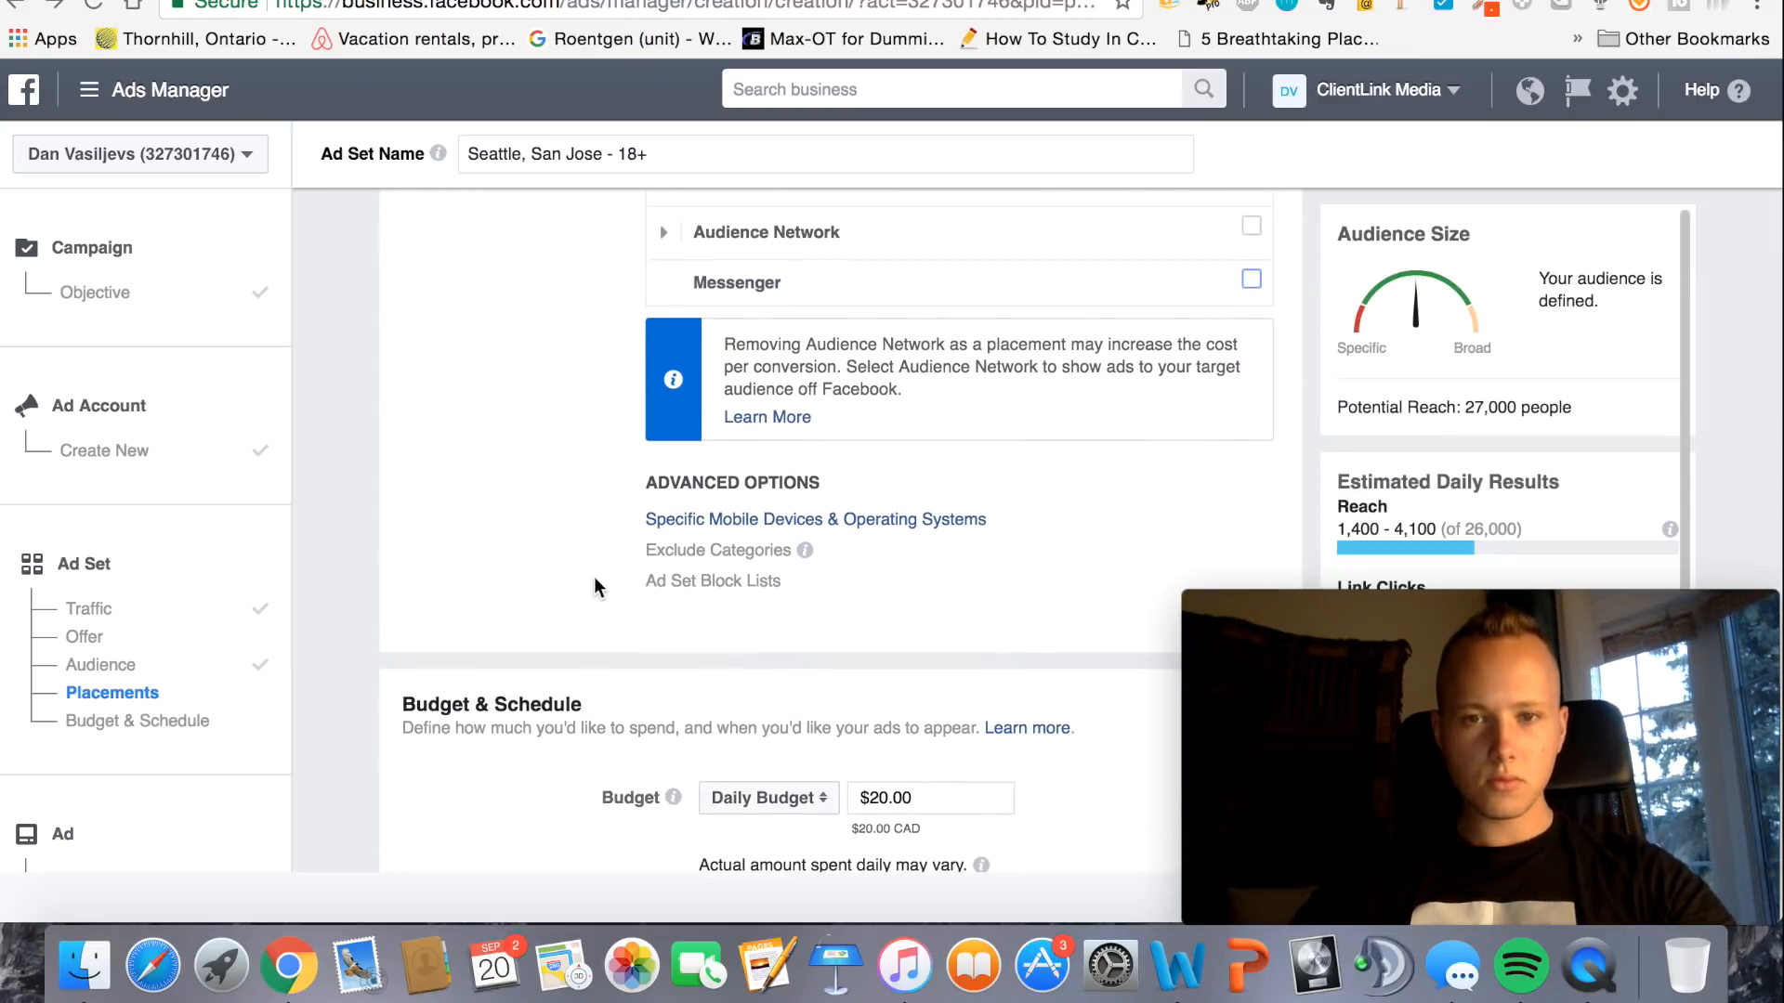
{"action": "scroll", "coordinate": [595, 578], "scroll_direction": "up", "scroll_amount": 1}
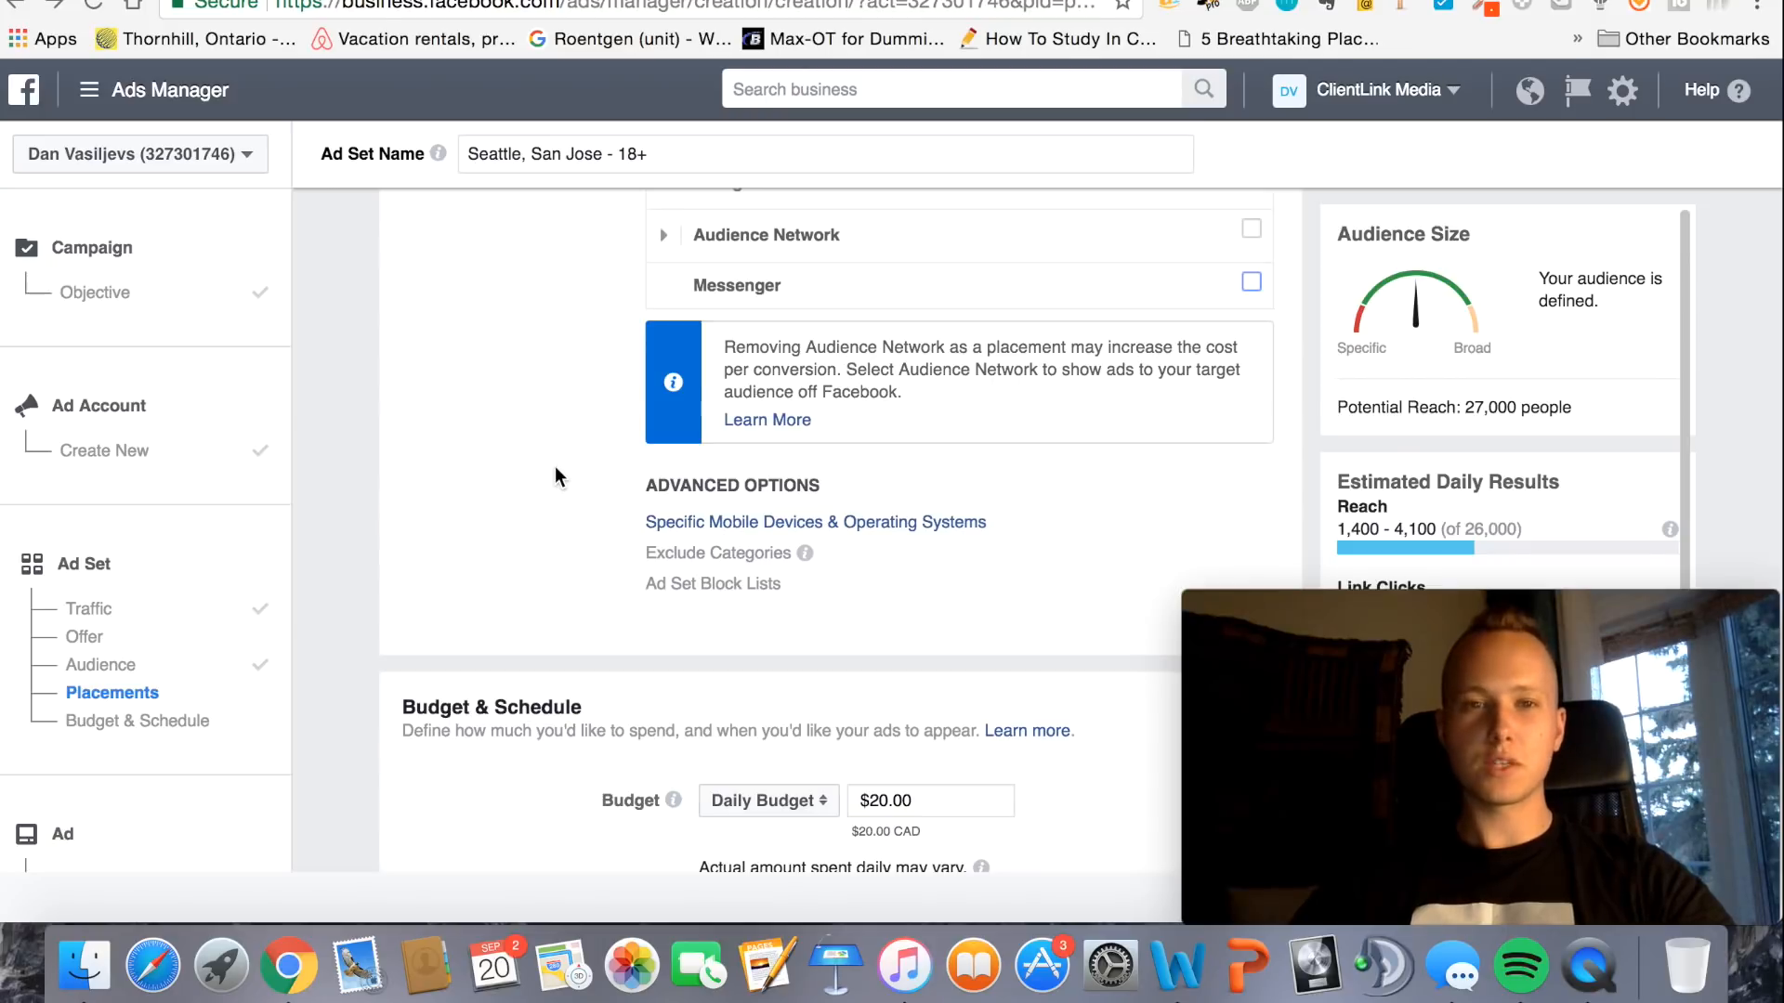
{"action": "scroll", "coordinate": [556, 469], "scroll_direction": "down", "scroll_amount": 2}
{"action": "scroll", "coordinate": [555, 474], "scroll_direction": "down", "scroll_amount": 4}
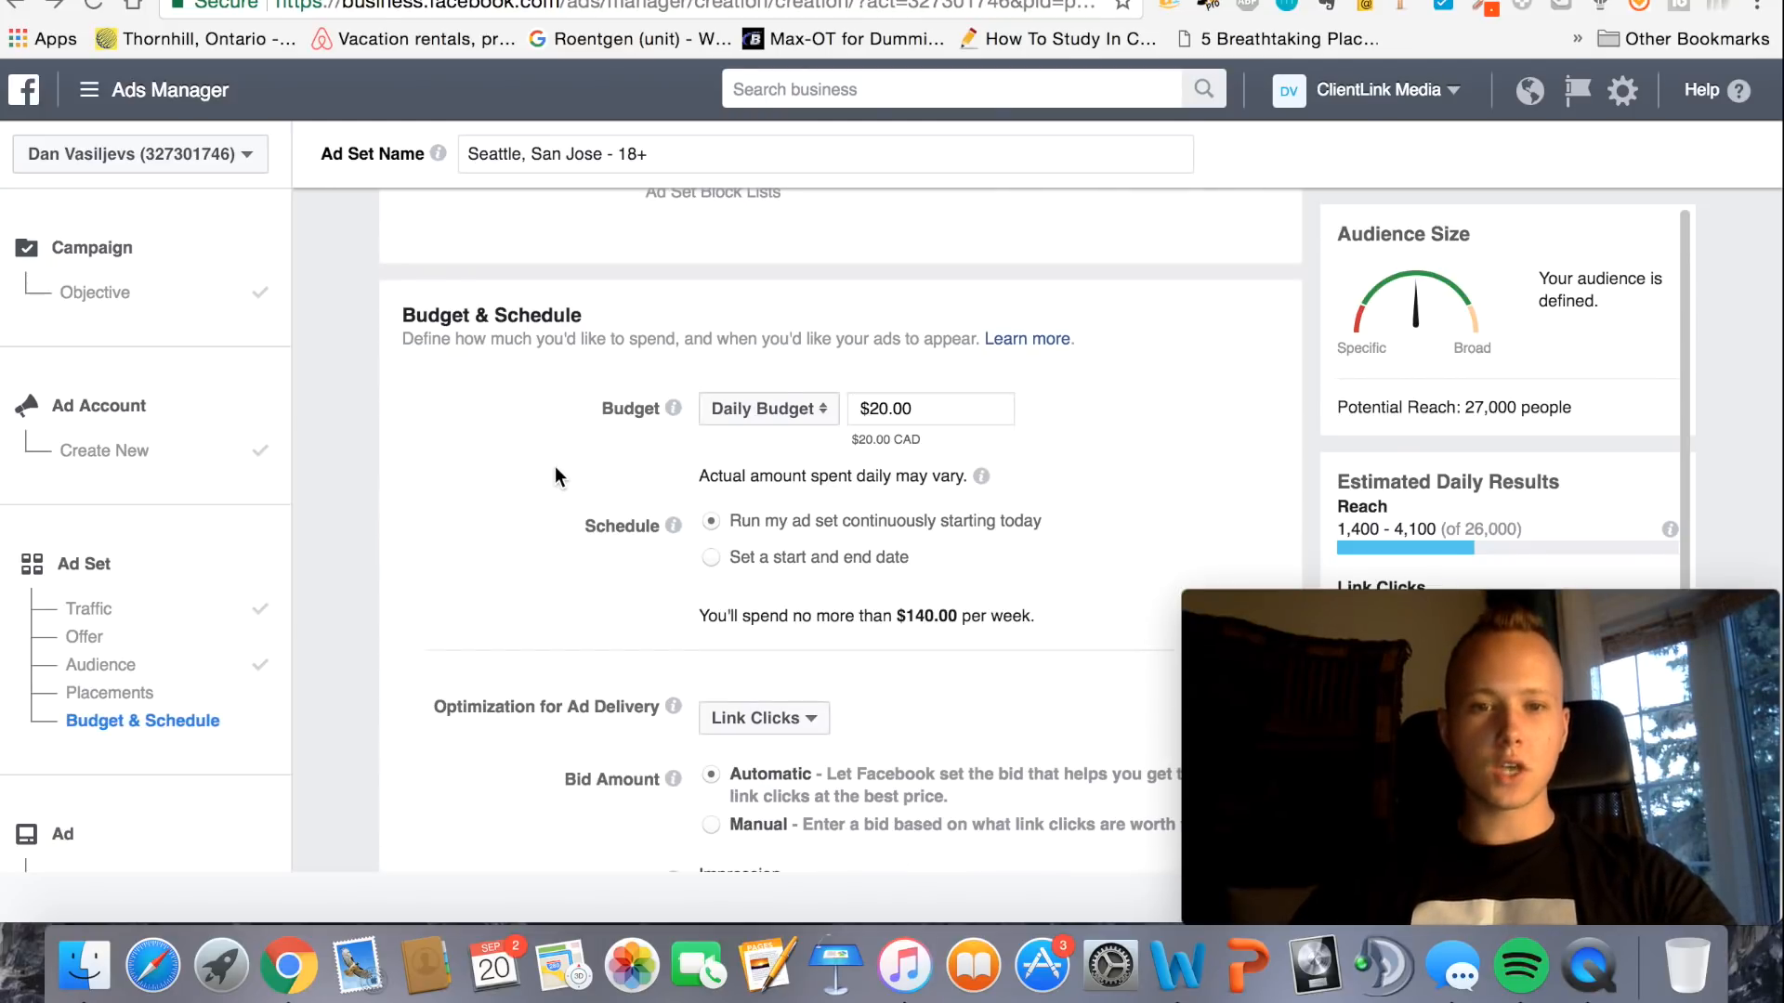
{"action": "triple_click", "coordinate": [909, 414]}
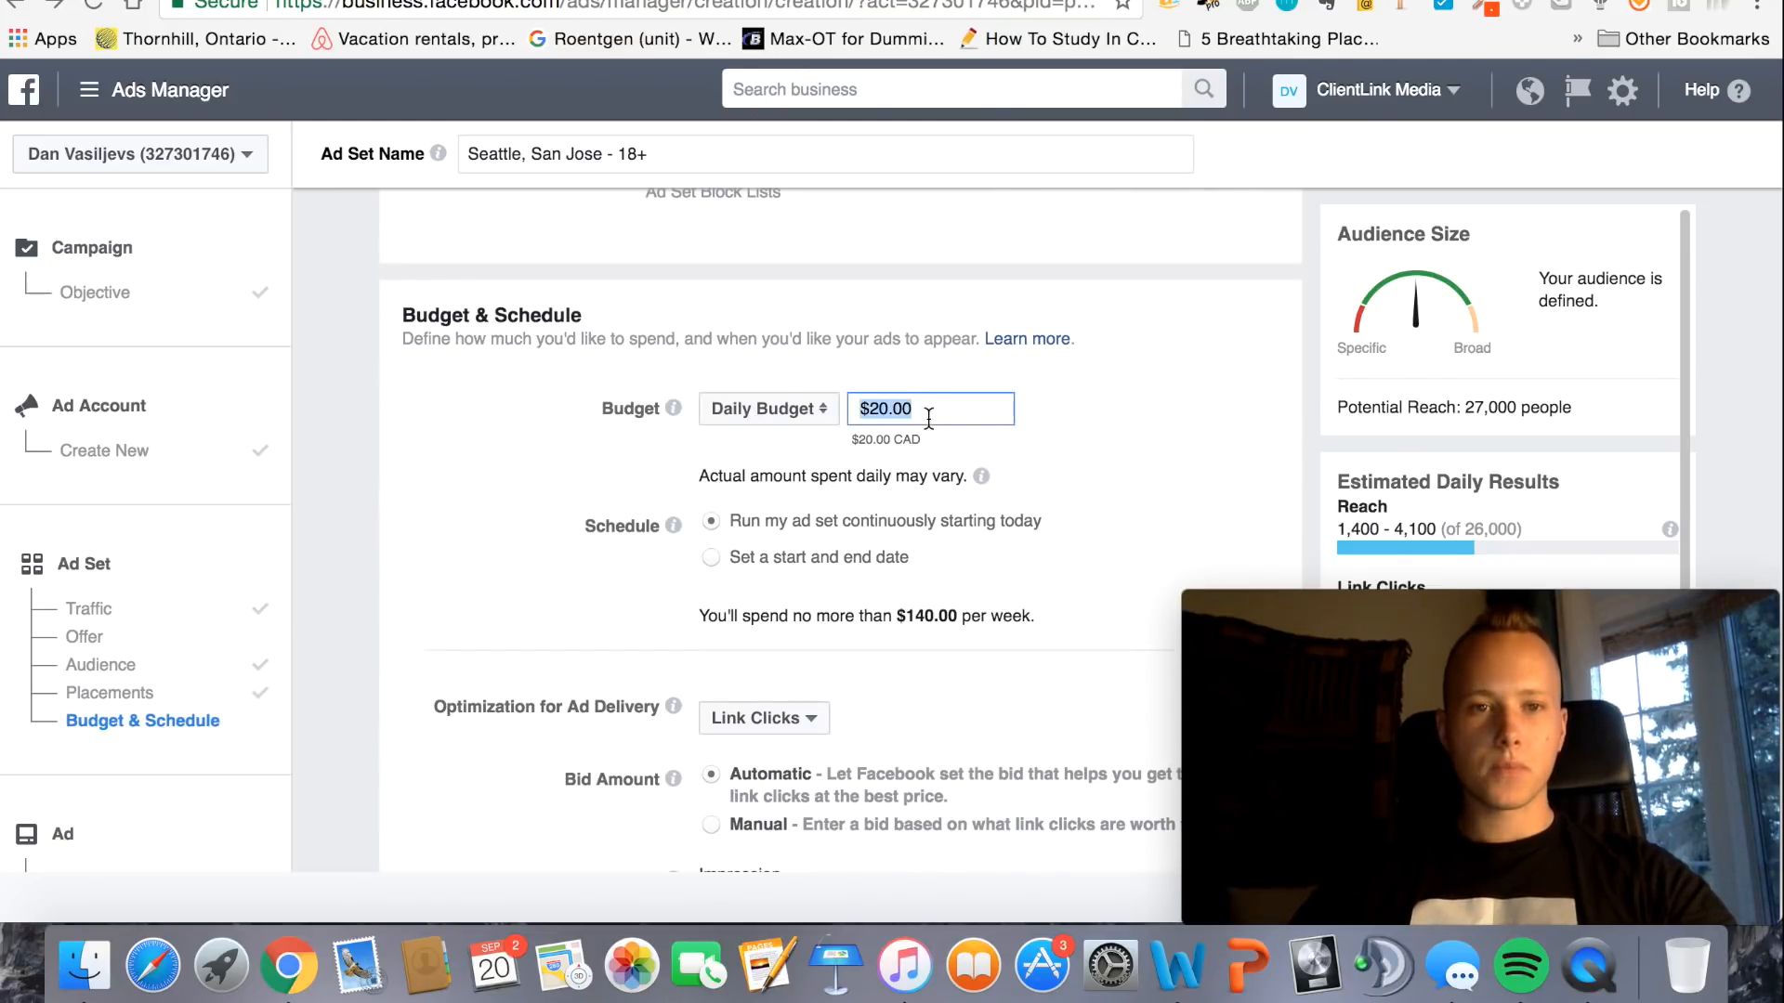
{"action": "scroll", "coordinate": [490, 439], "scroll_direction": "down", "scroll_amount": 1}
{"action": "type", "text": "5.0"}
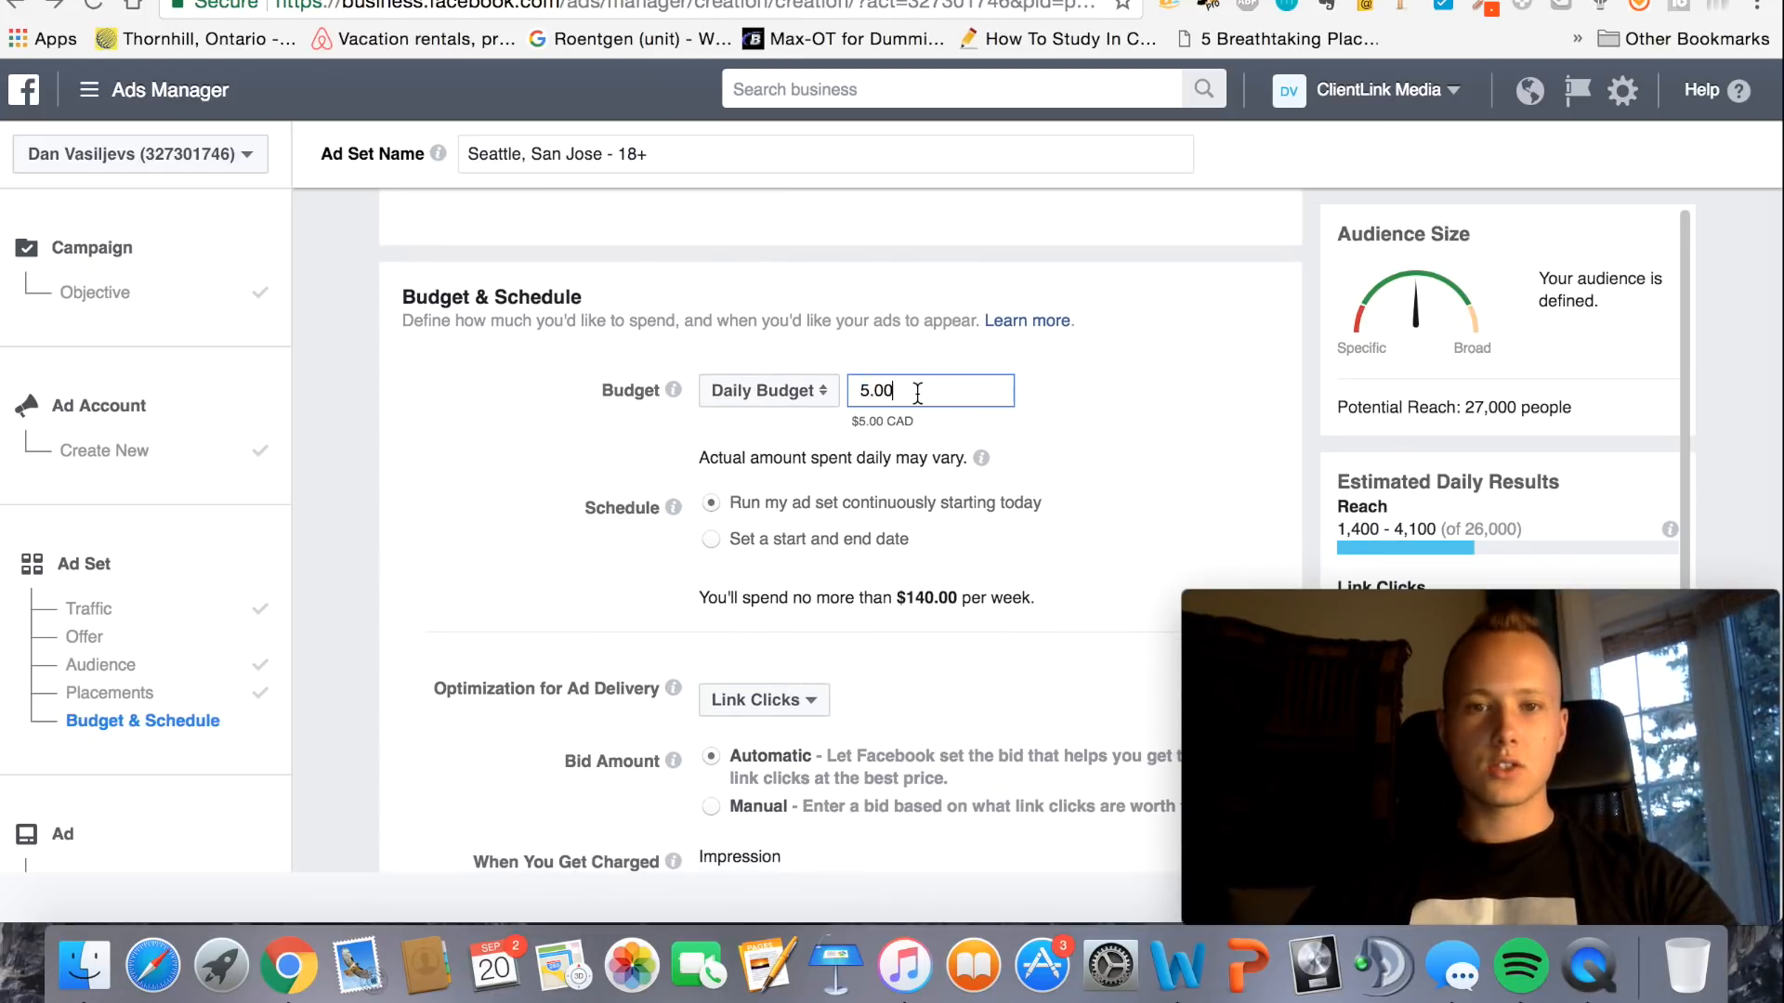
{"action": "triple_click", "coordinate": [917, 394]}
{"action": "type", "text": "5-20"}
{"action": "key", "text": "BackSpace"}
{"action": "key", "text": "BackSpace"}
{"action": "key", "text": "BackSpace"}
{"action": "key", "text": "BackSpace"}
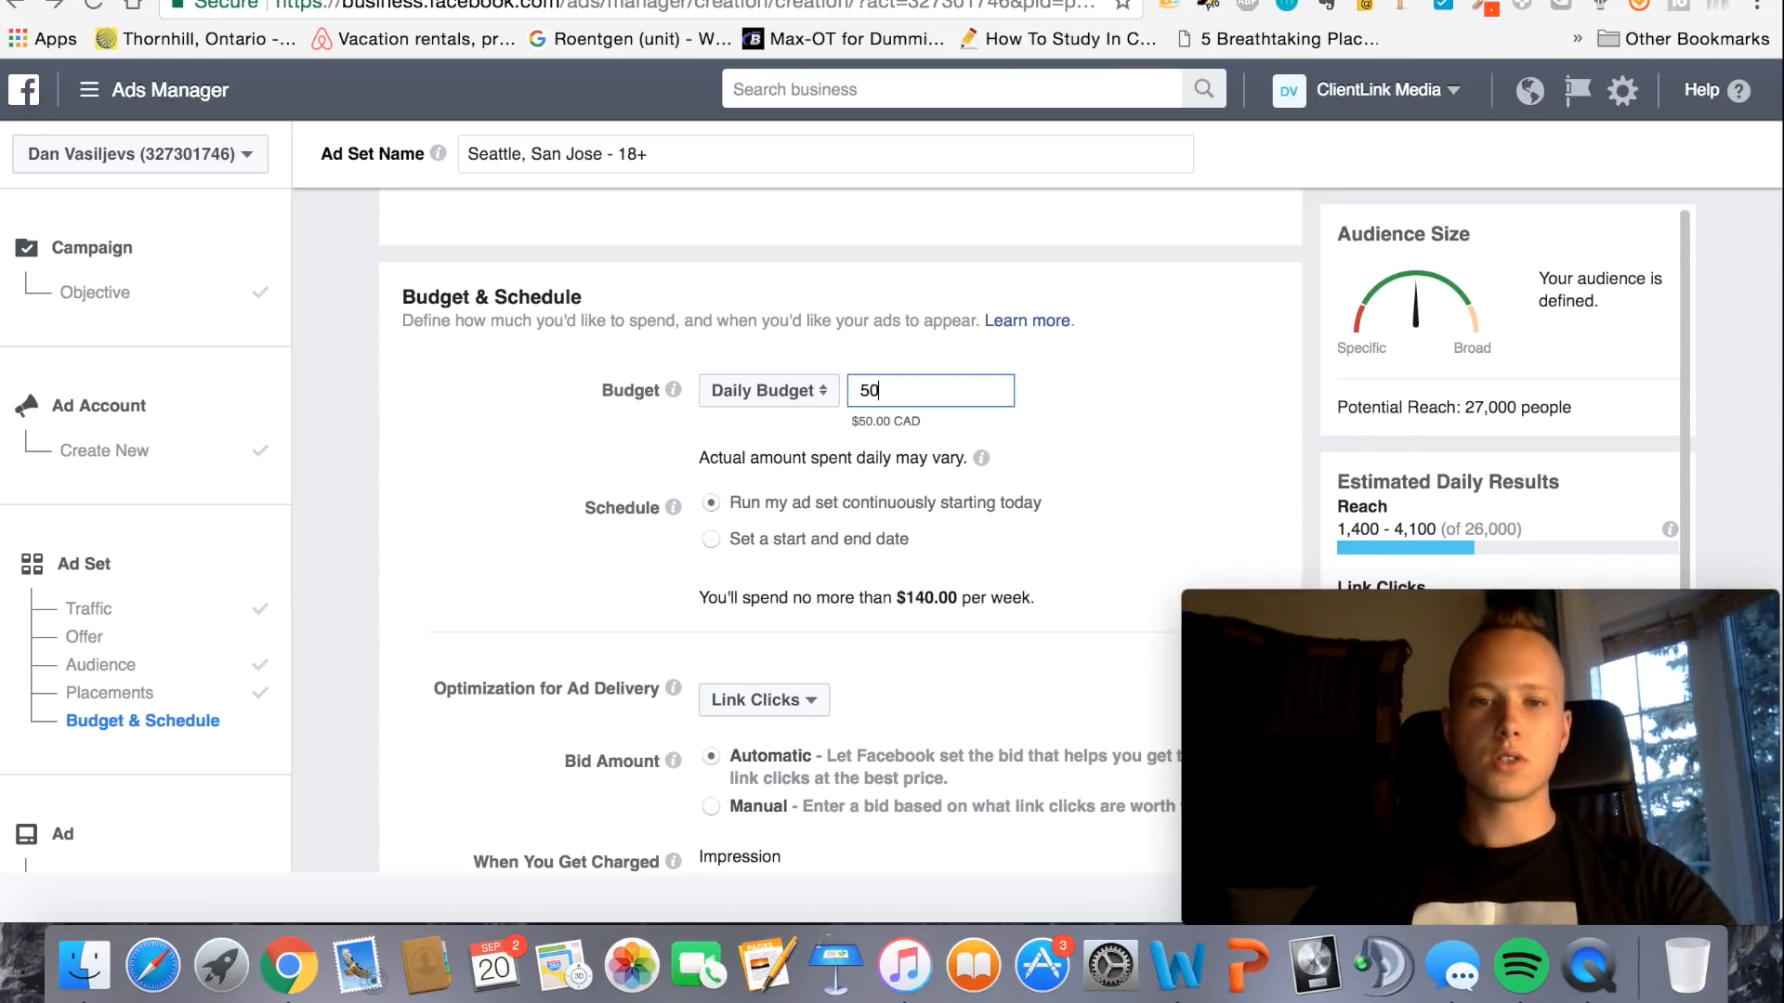
{"action": "type", "text": "10.00"}
Check the ad delivery optimization choices, keeping Link Clicks, and show the options for when charges apply
{"action": "scroll", "coordinate": [753, 552], "scroll_direction": "down", "scroll_amount": 5}
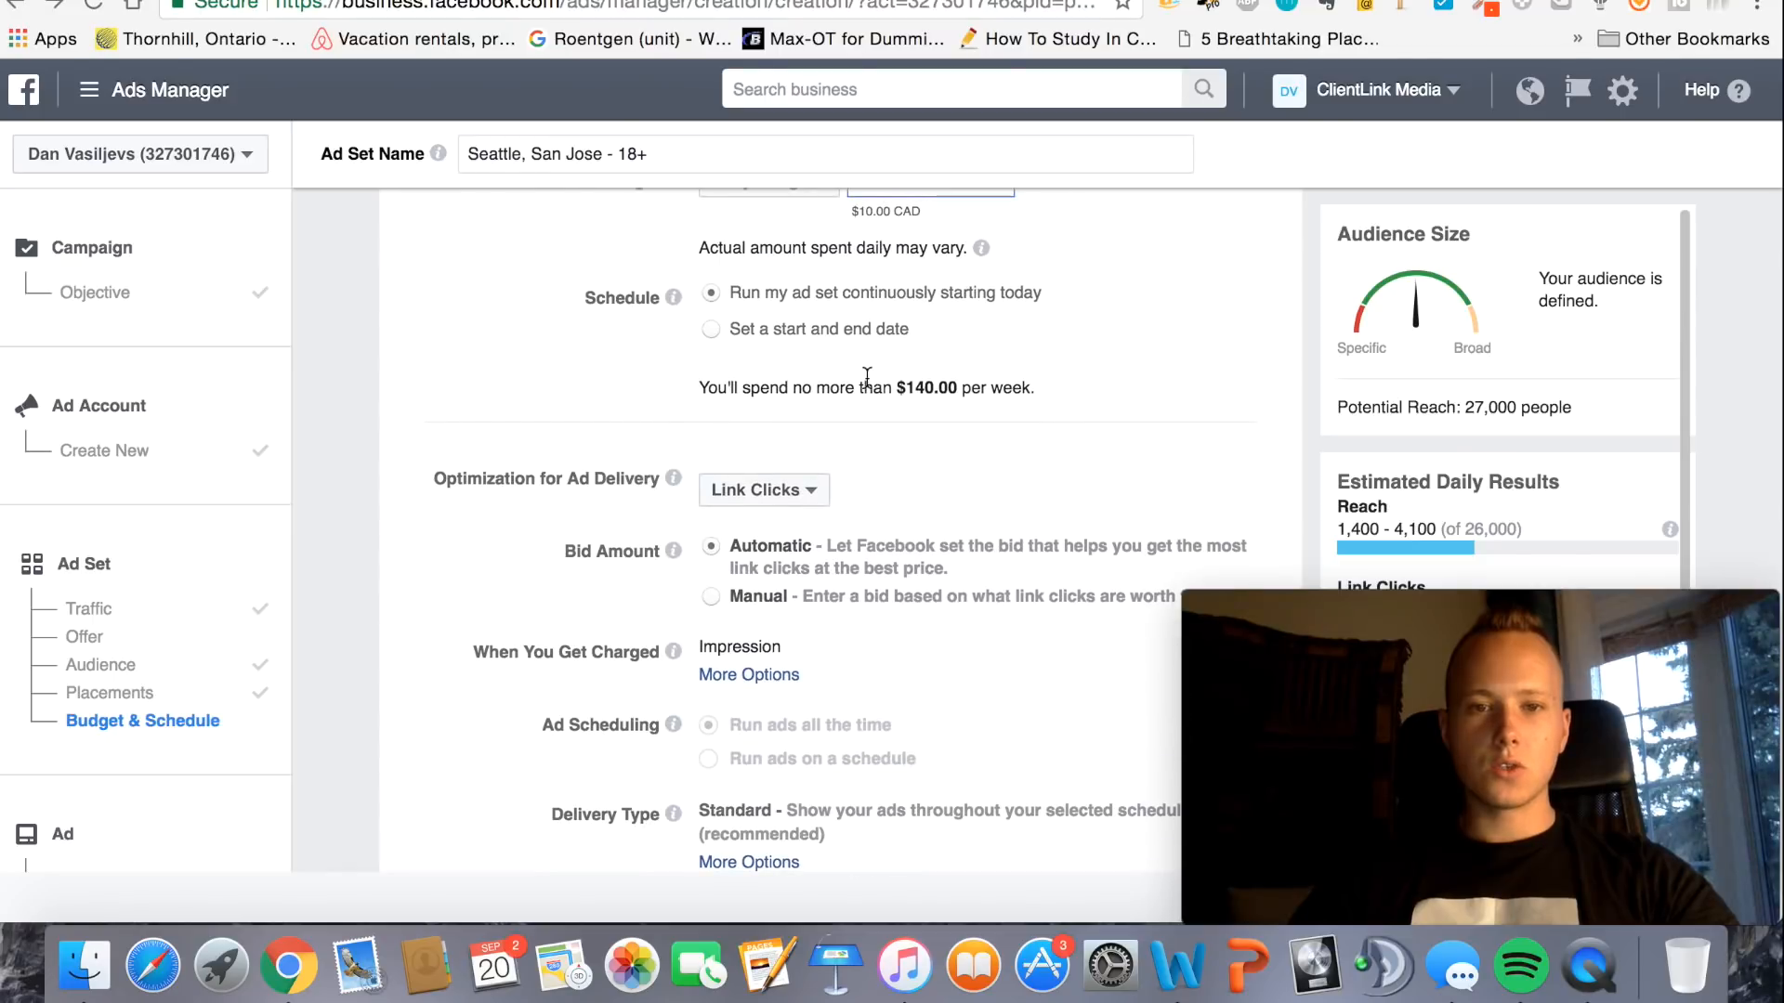
{"action": "scroll", "coordinate": [957, 418], "scroll_direction": "down", "scroll_amount": 1}
{"action": "left_click", "coordinate": [759, 468]}
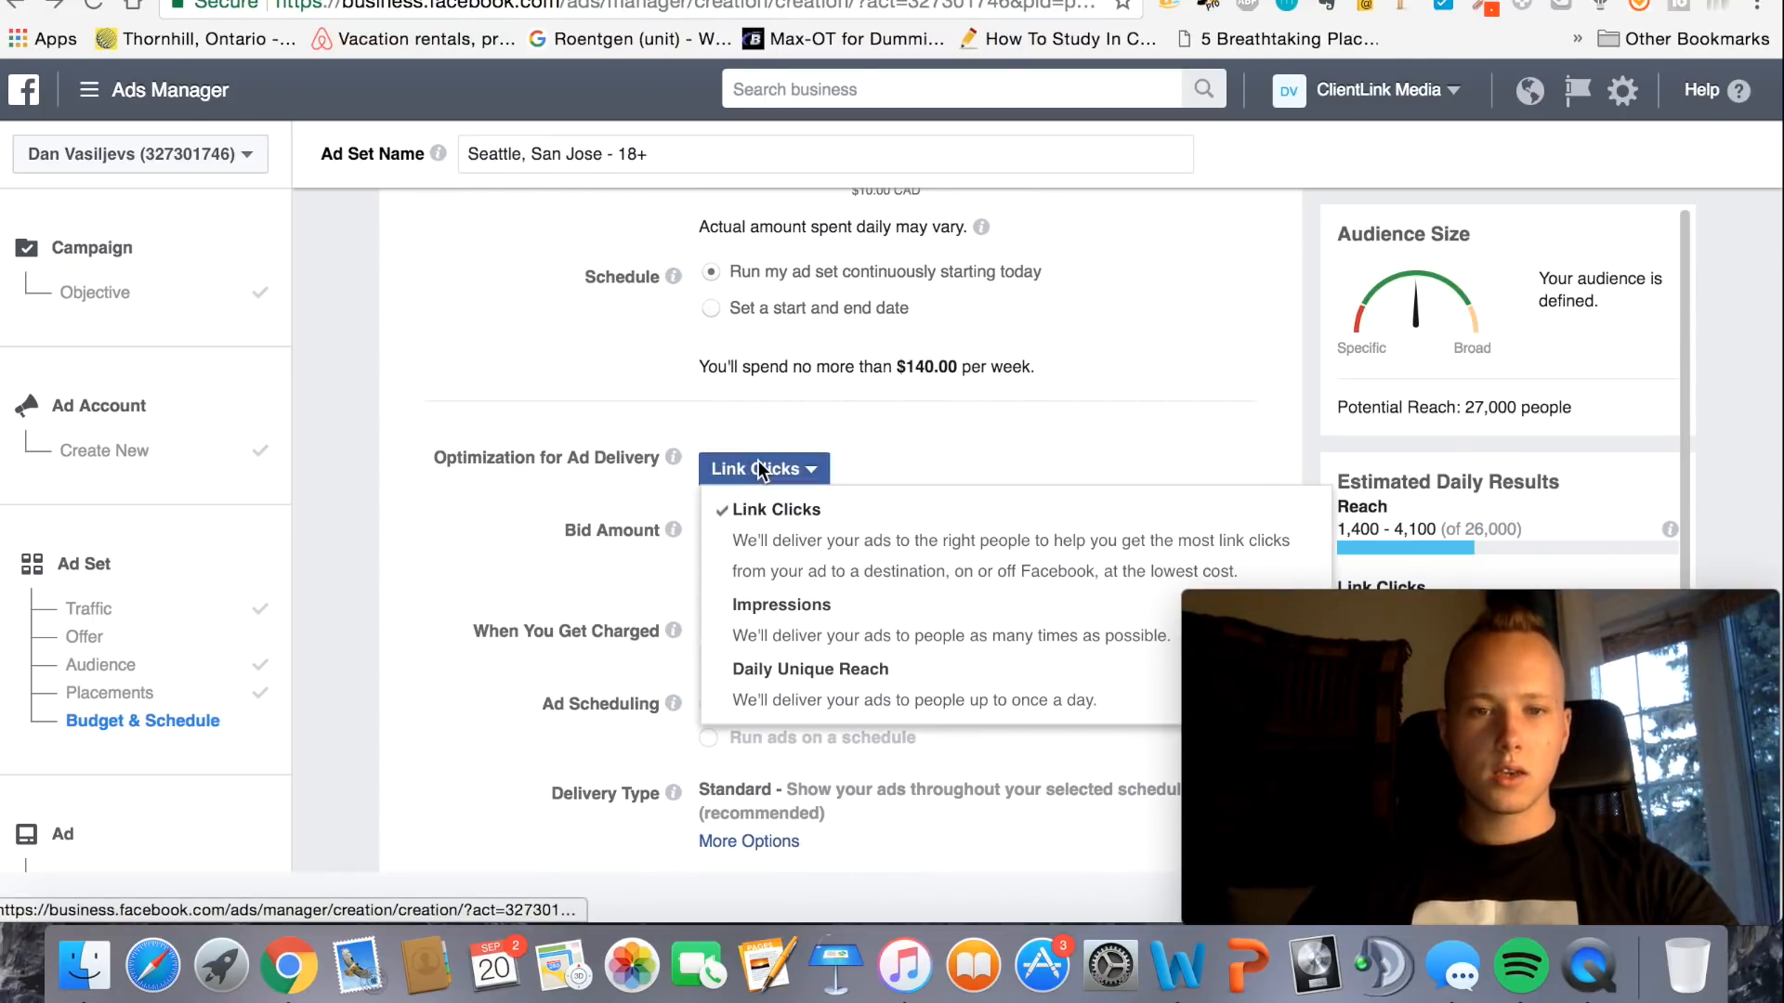
{"action": "left_click", "coordinate": [932, 447]}
{"action": "scroll", "coordinate": [853, 559], "scroll_direction": "down", "scroll_amount": 2}
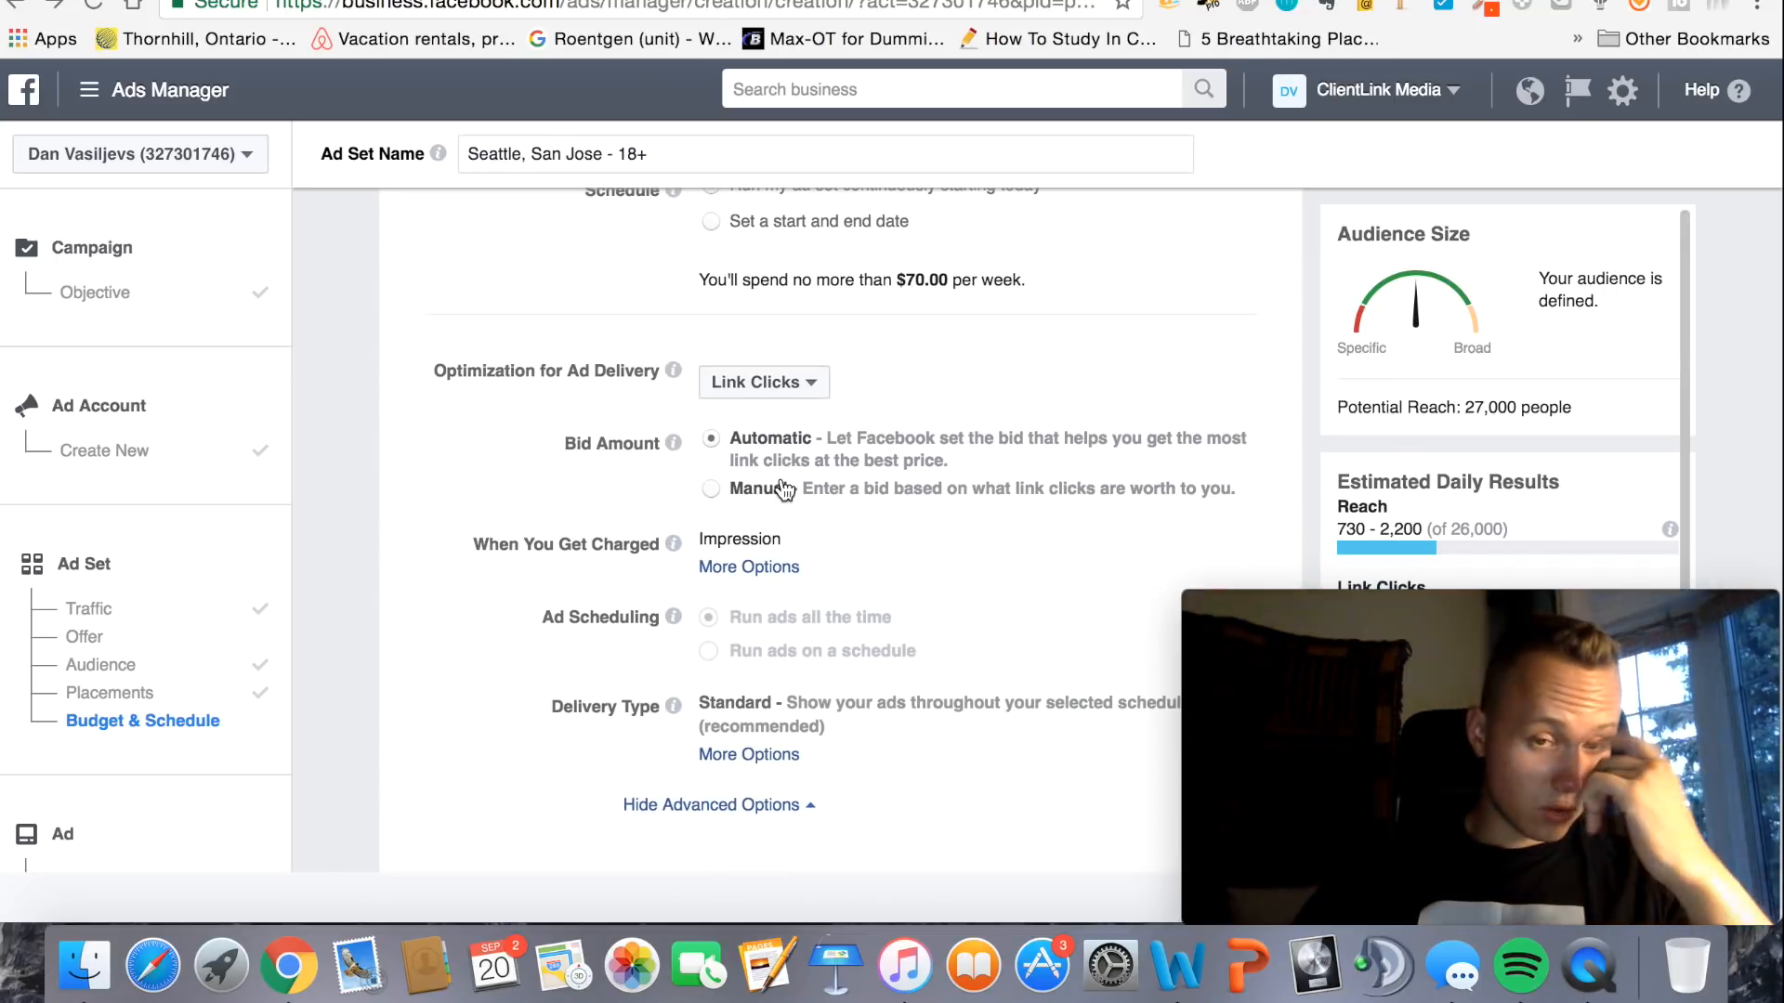
{"action": "scroll", "coordinate": [798, 502], "scroll_direction": "down", "scroll_amount": 2}
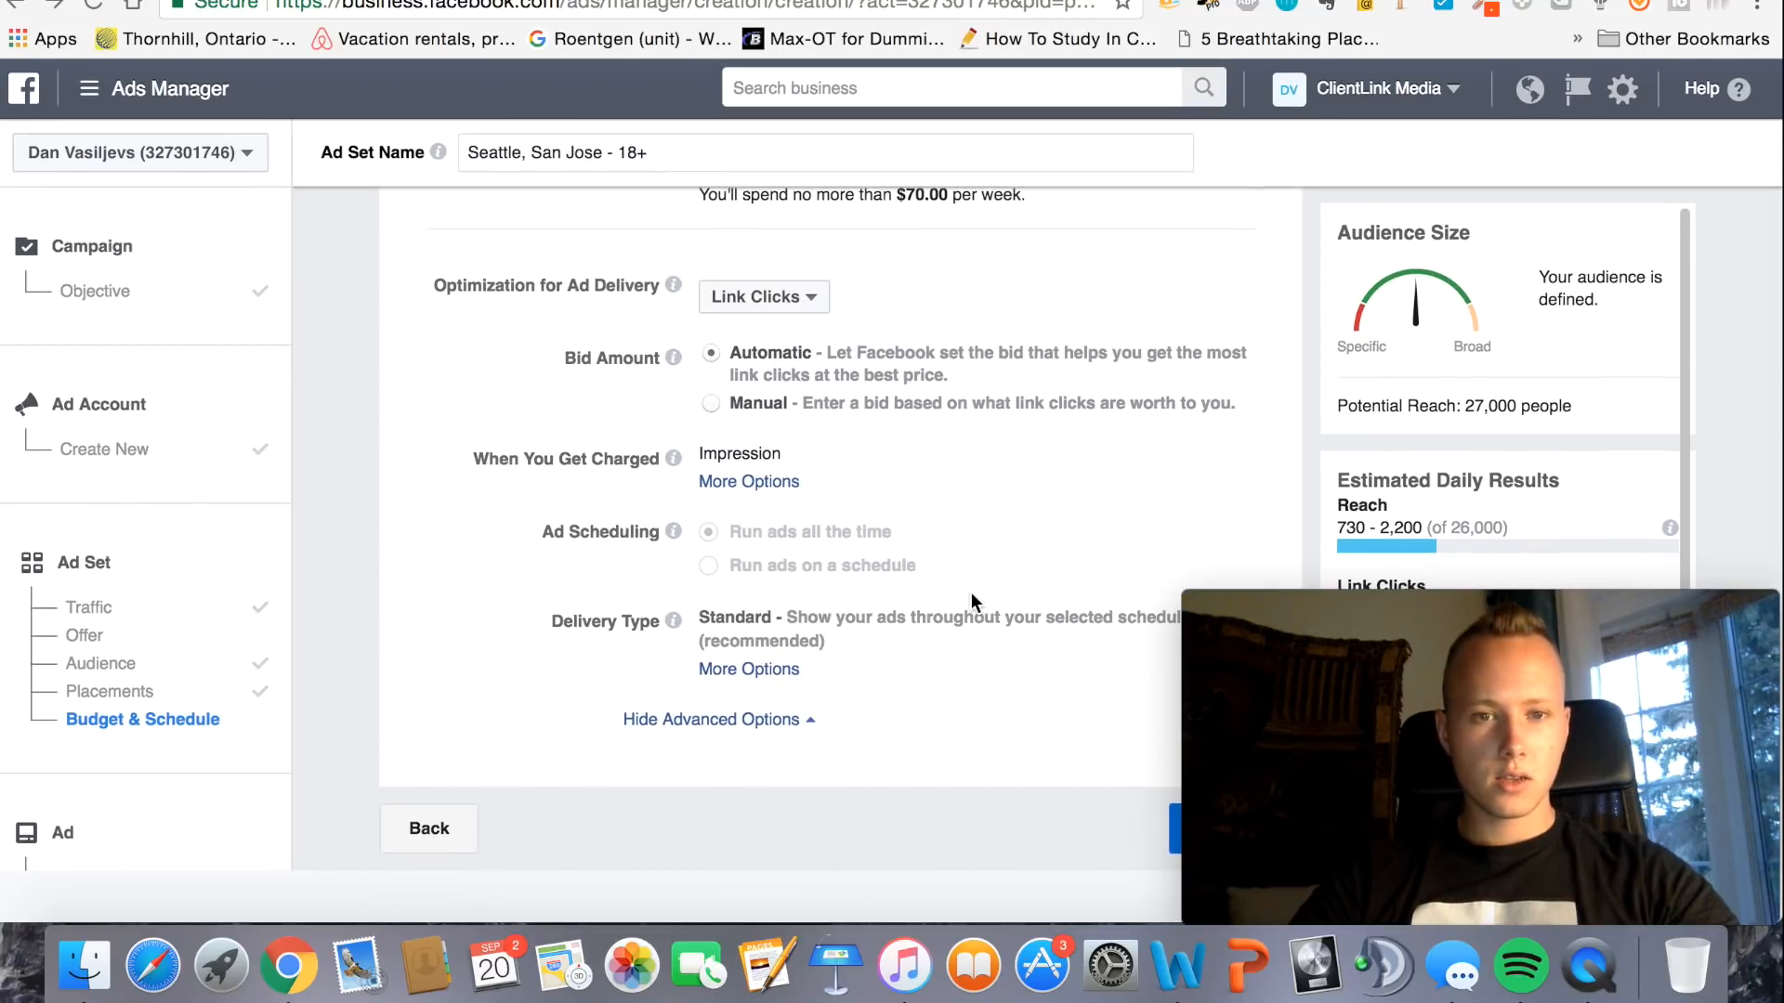
{"action": "left_click", "coordinate": [749, 484]}
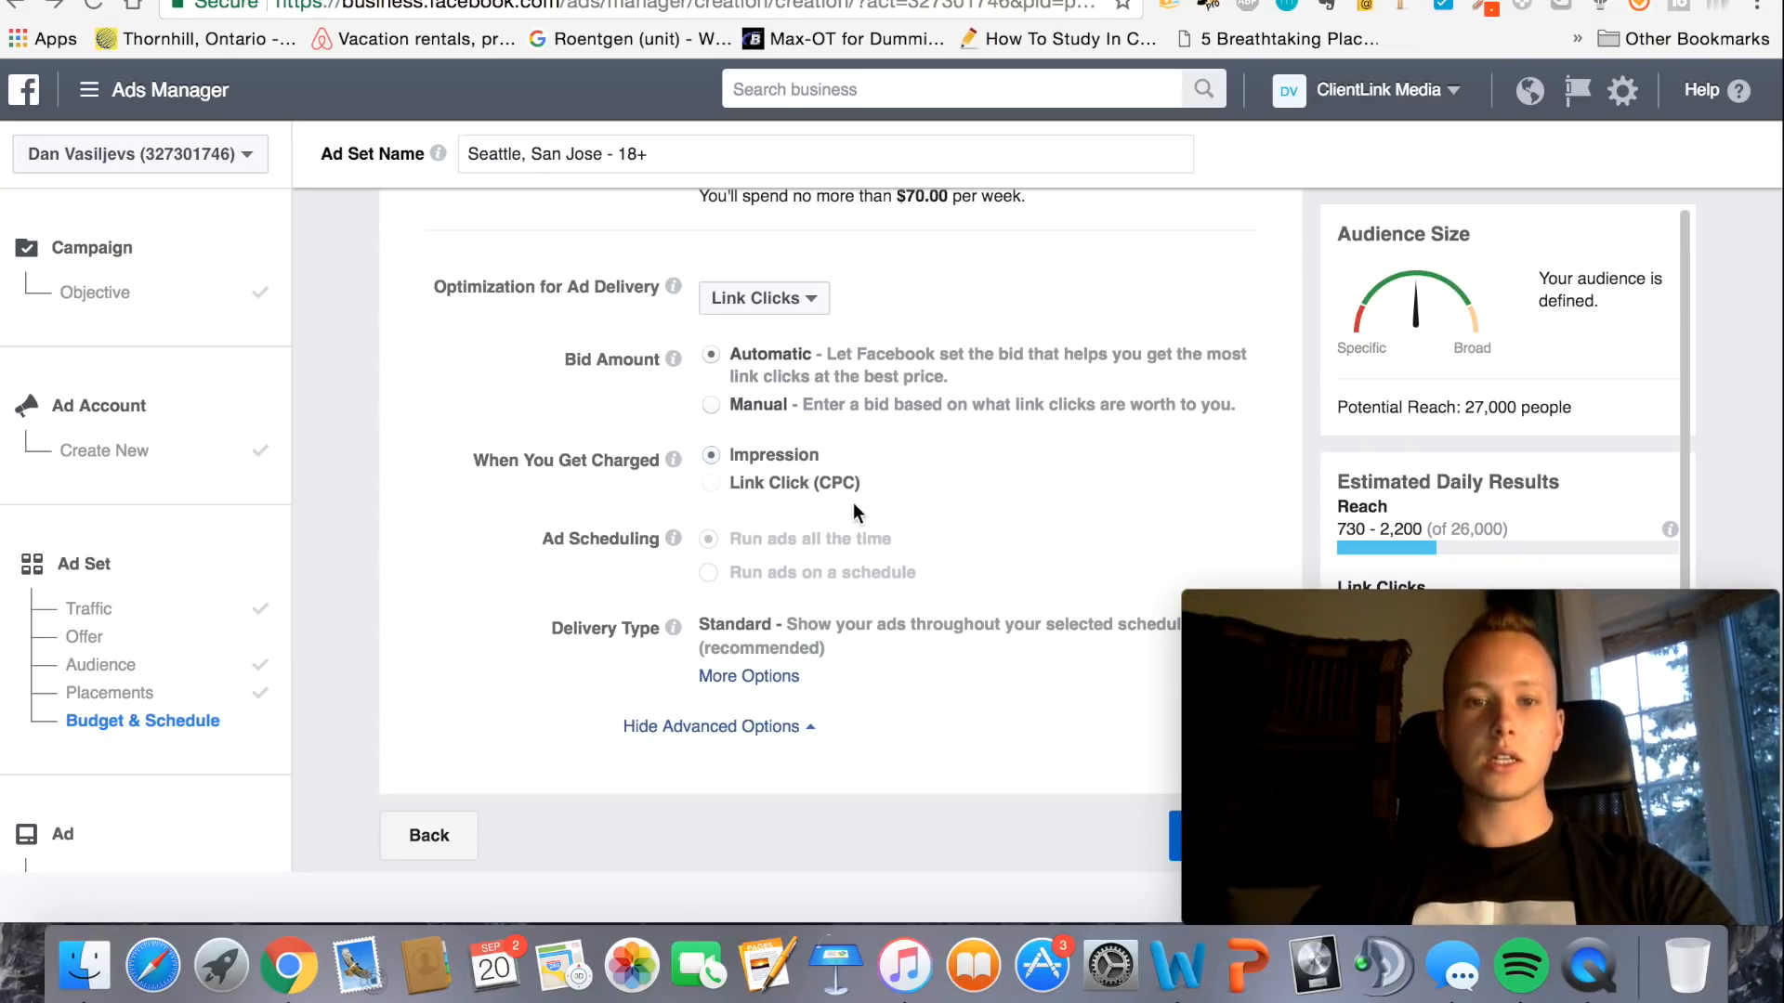
Set the ad set's daily budget to $5.00
{"action": "scroll", "coordinate": [818, 543], "scroll_direction": "up", "scroll_amount": 5}
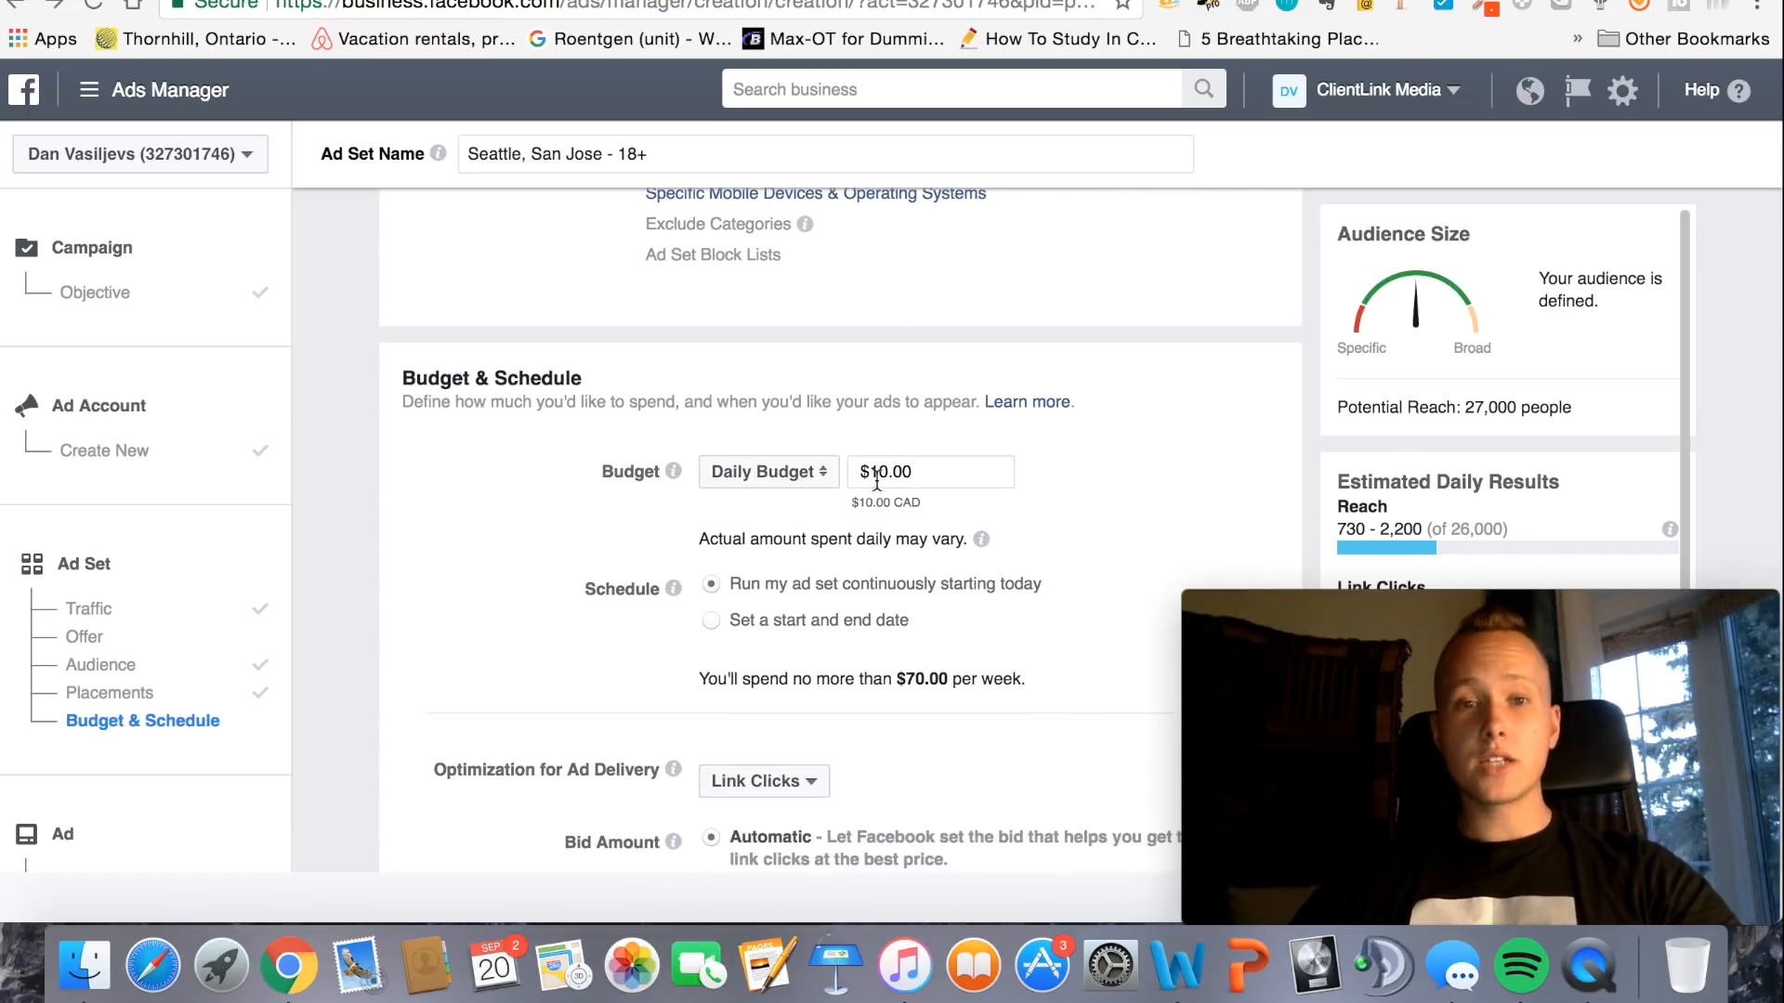
{"action": "triple_click", "coordinate": [901, 474]}
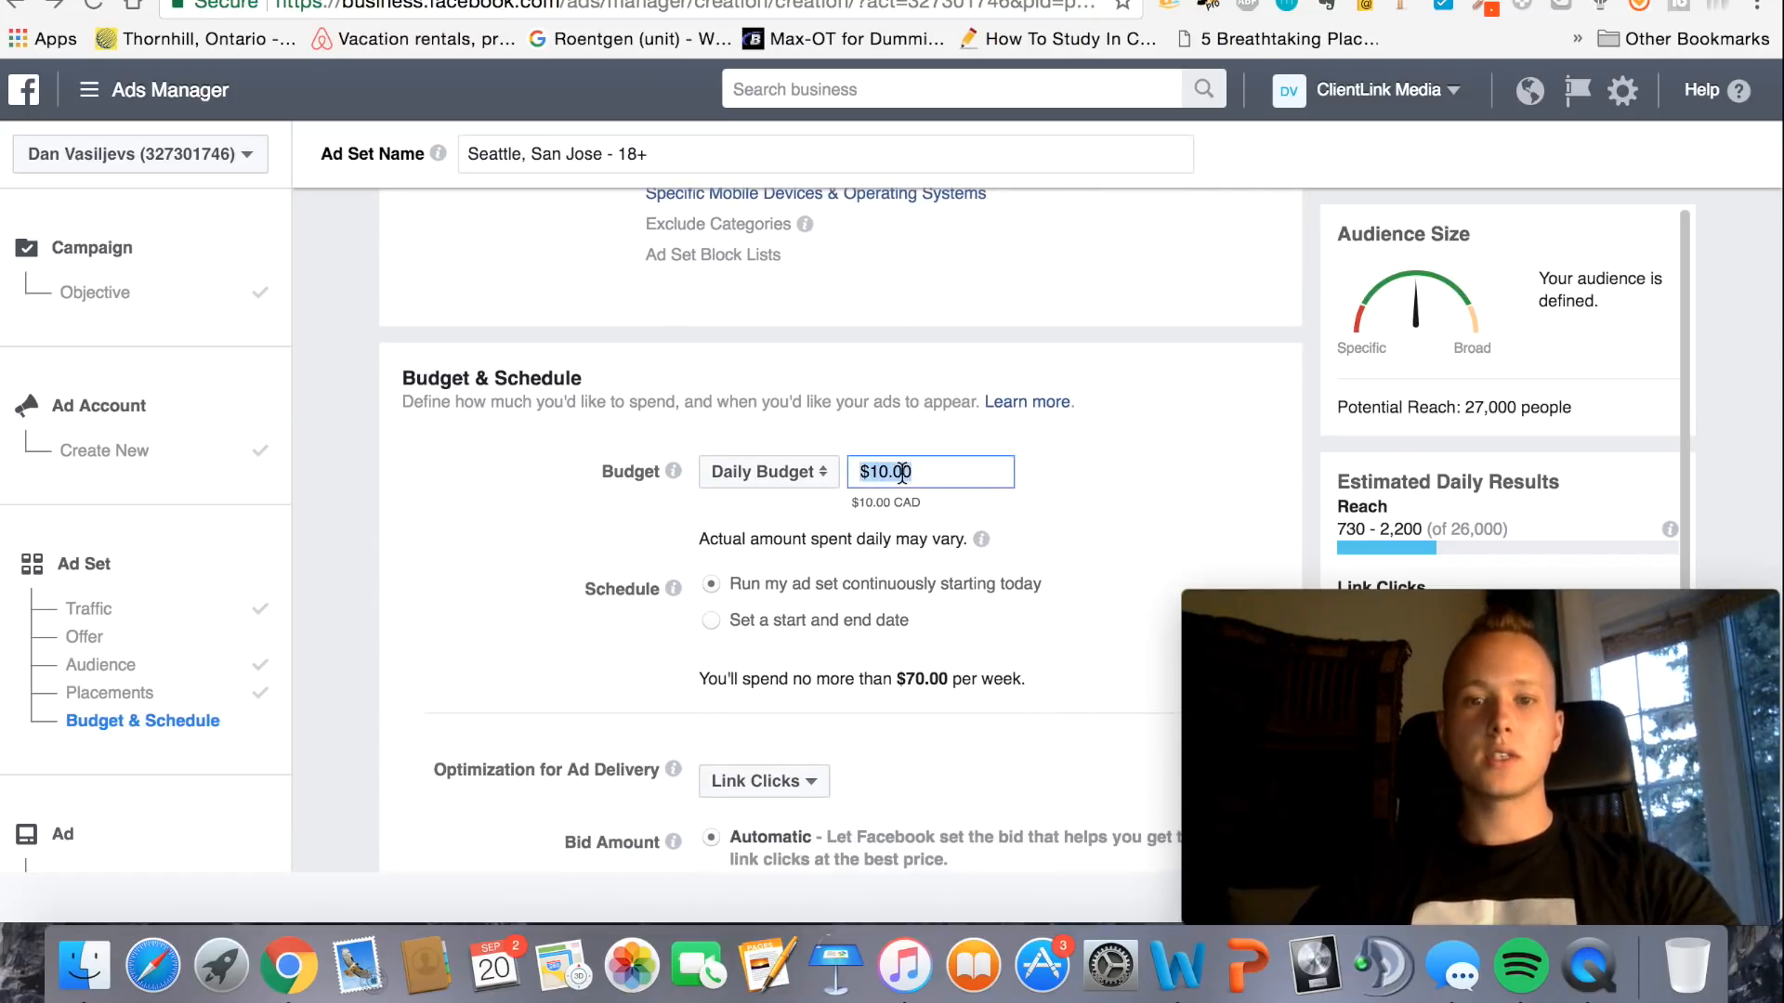
{"action": "type", "text": "5.00"}
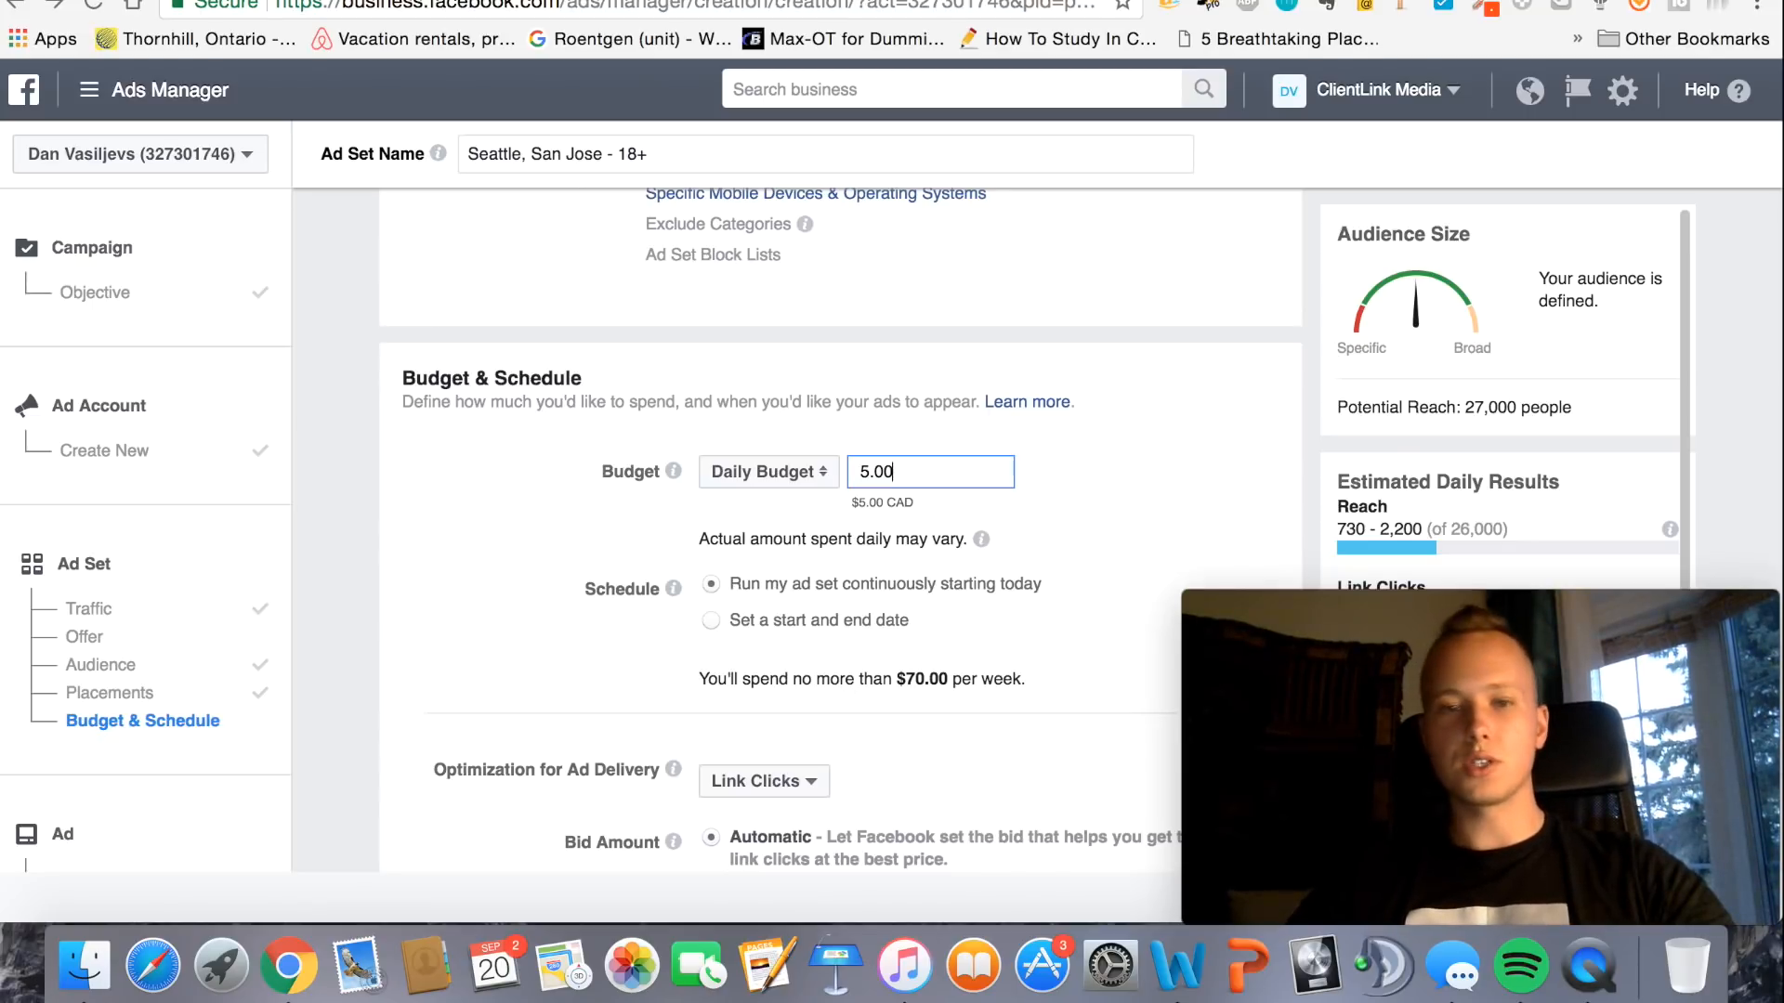
Review the ad set's included and narrowed interests, its placements and its budget and delivery settings
{"action": "scroll", "coordinate": [841, 529], "scroll_direction": "up", "scroll_amount": 15}
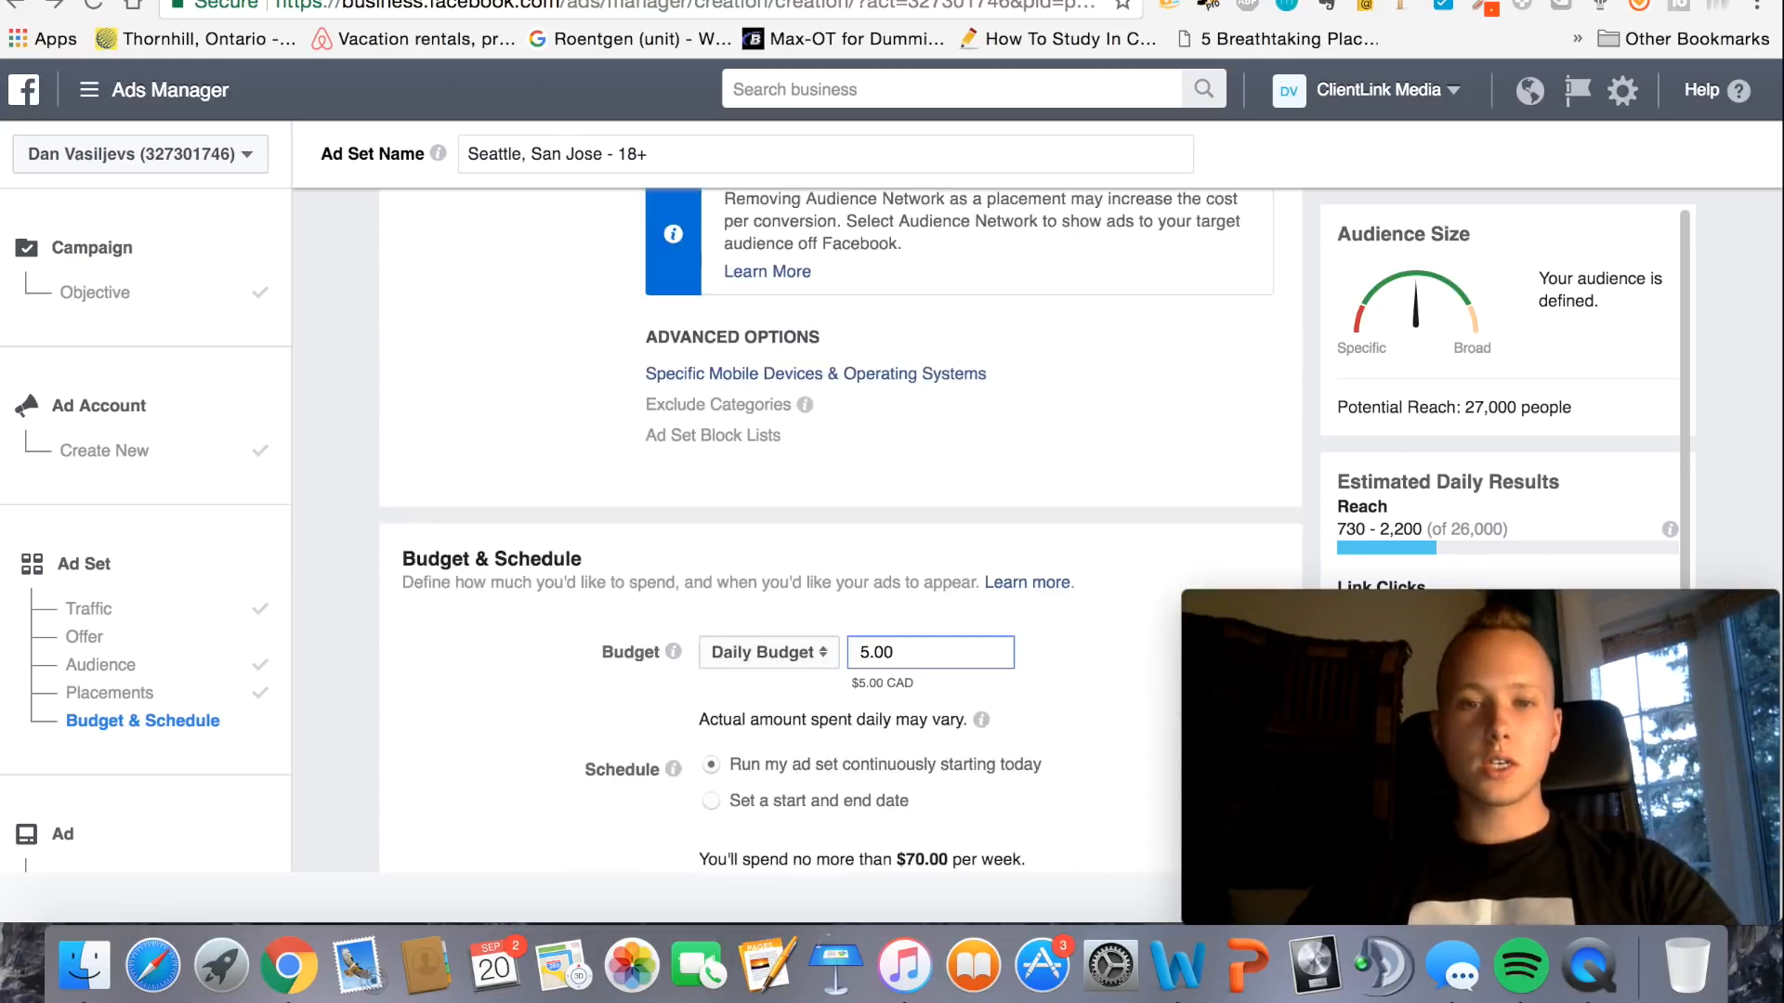
{"action": "scroll", "coordinate": [860, 381], "scroll_direction": "up", "scroll_amount": 5}
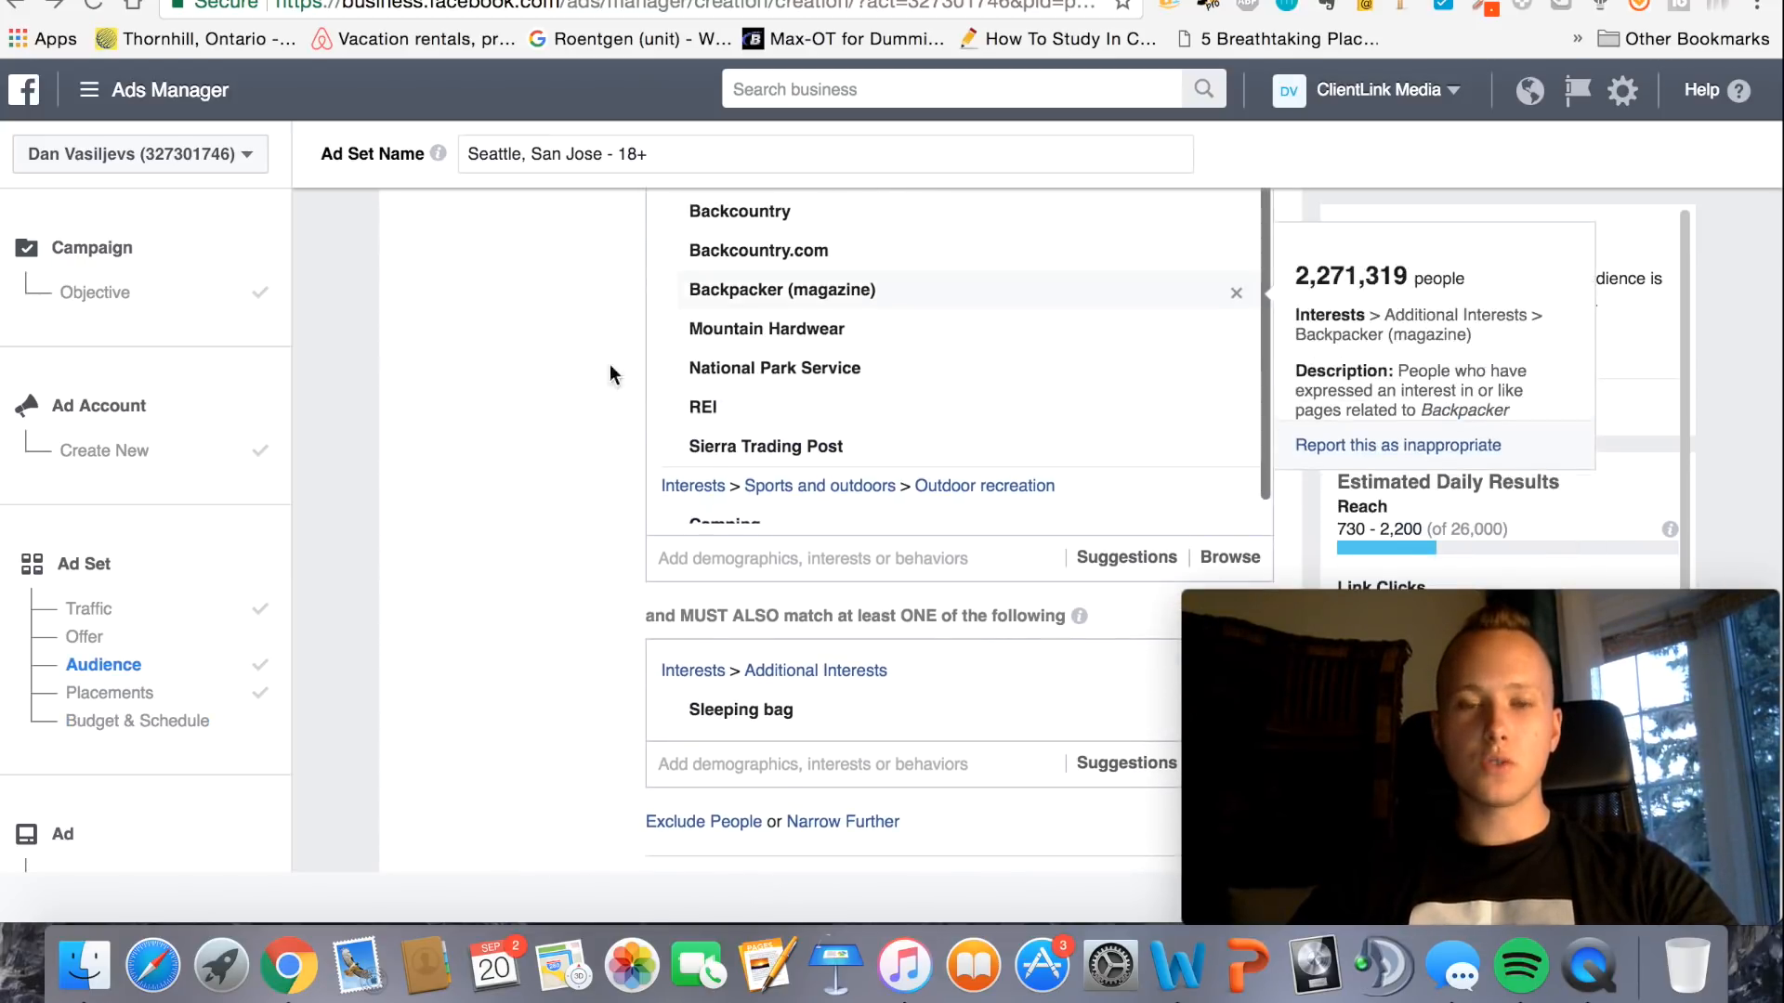
{"action": "scroll", "coordinate": [588, 353], "scroll_direction": "up", "scroll_amount": 1}
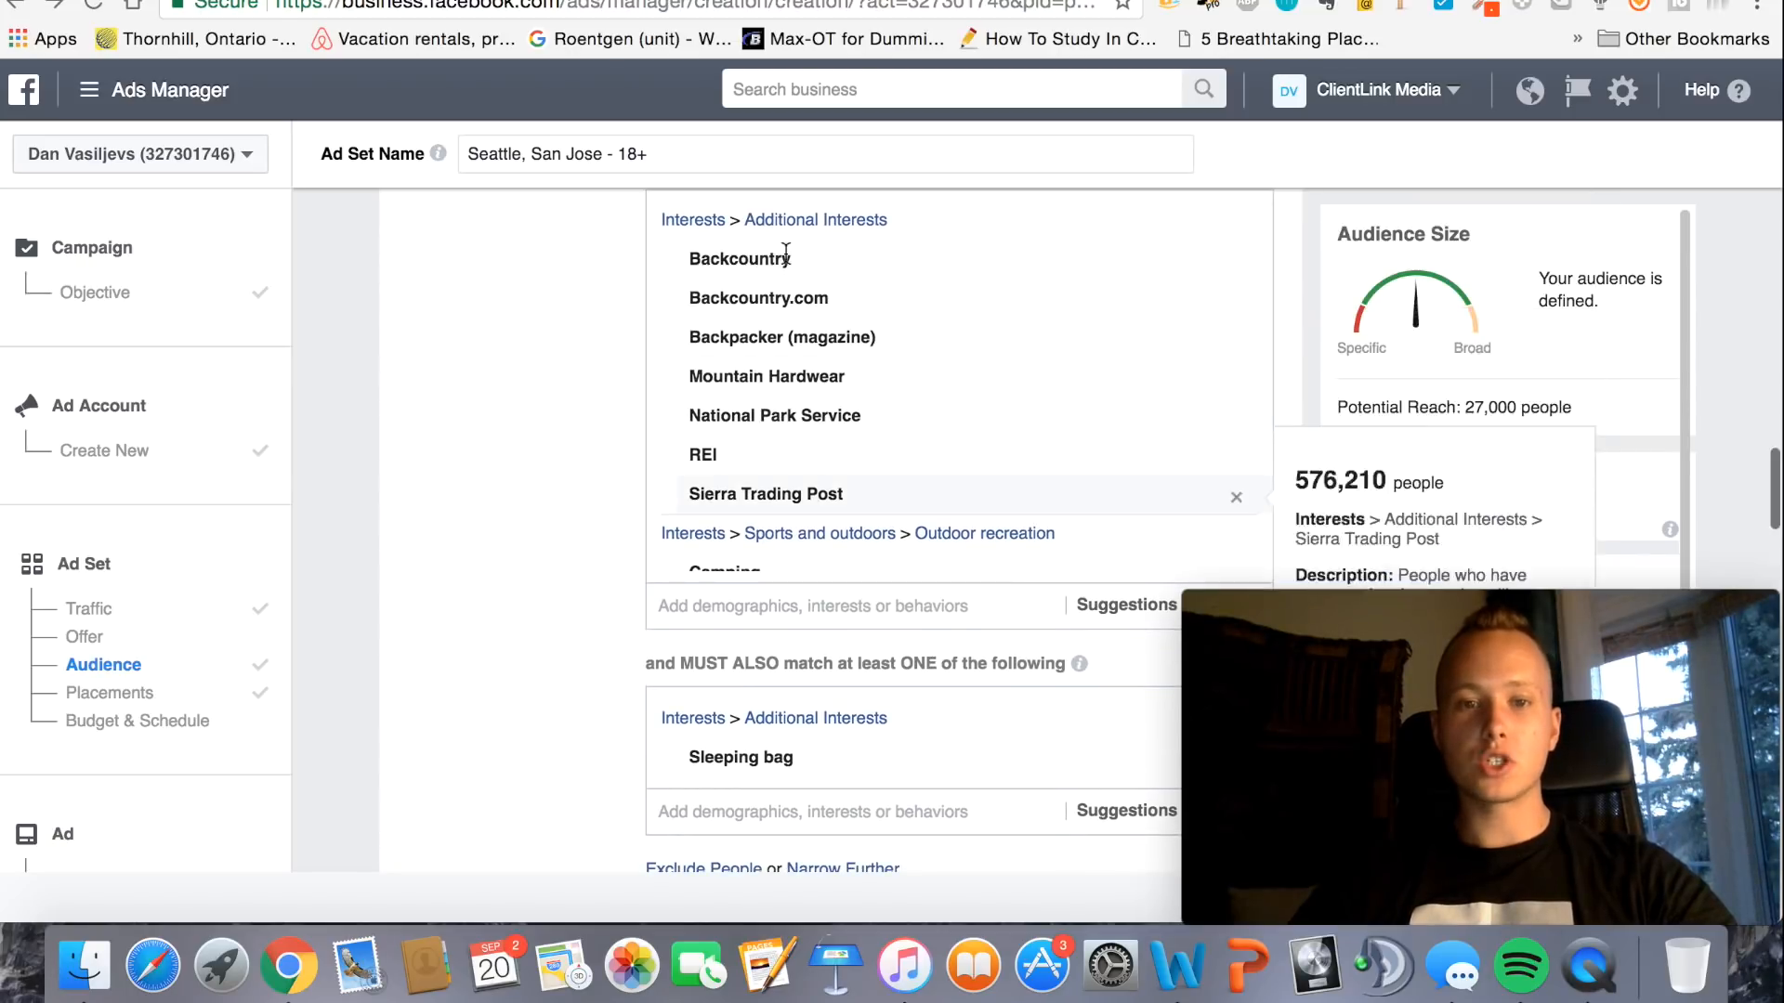
{"action": "scroll", "coordinate": [597, 675], "scroll_direction": "down", "scroll_amount": 12}
{"action": "scroll", "coordinate": [596, 672], "scroll_direction": "down", "scroll_amount": 15}
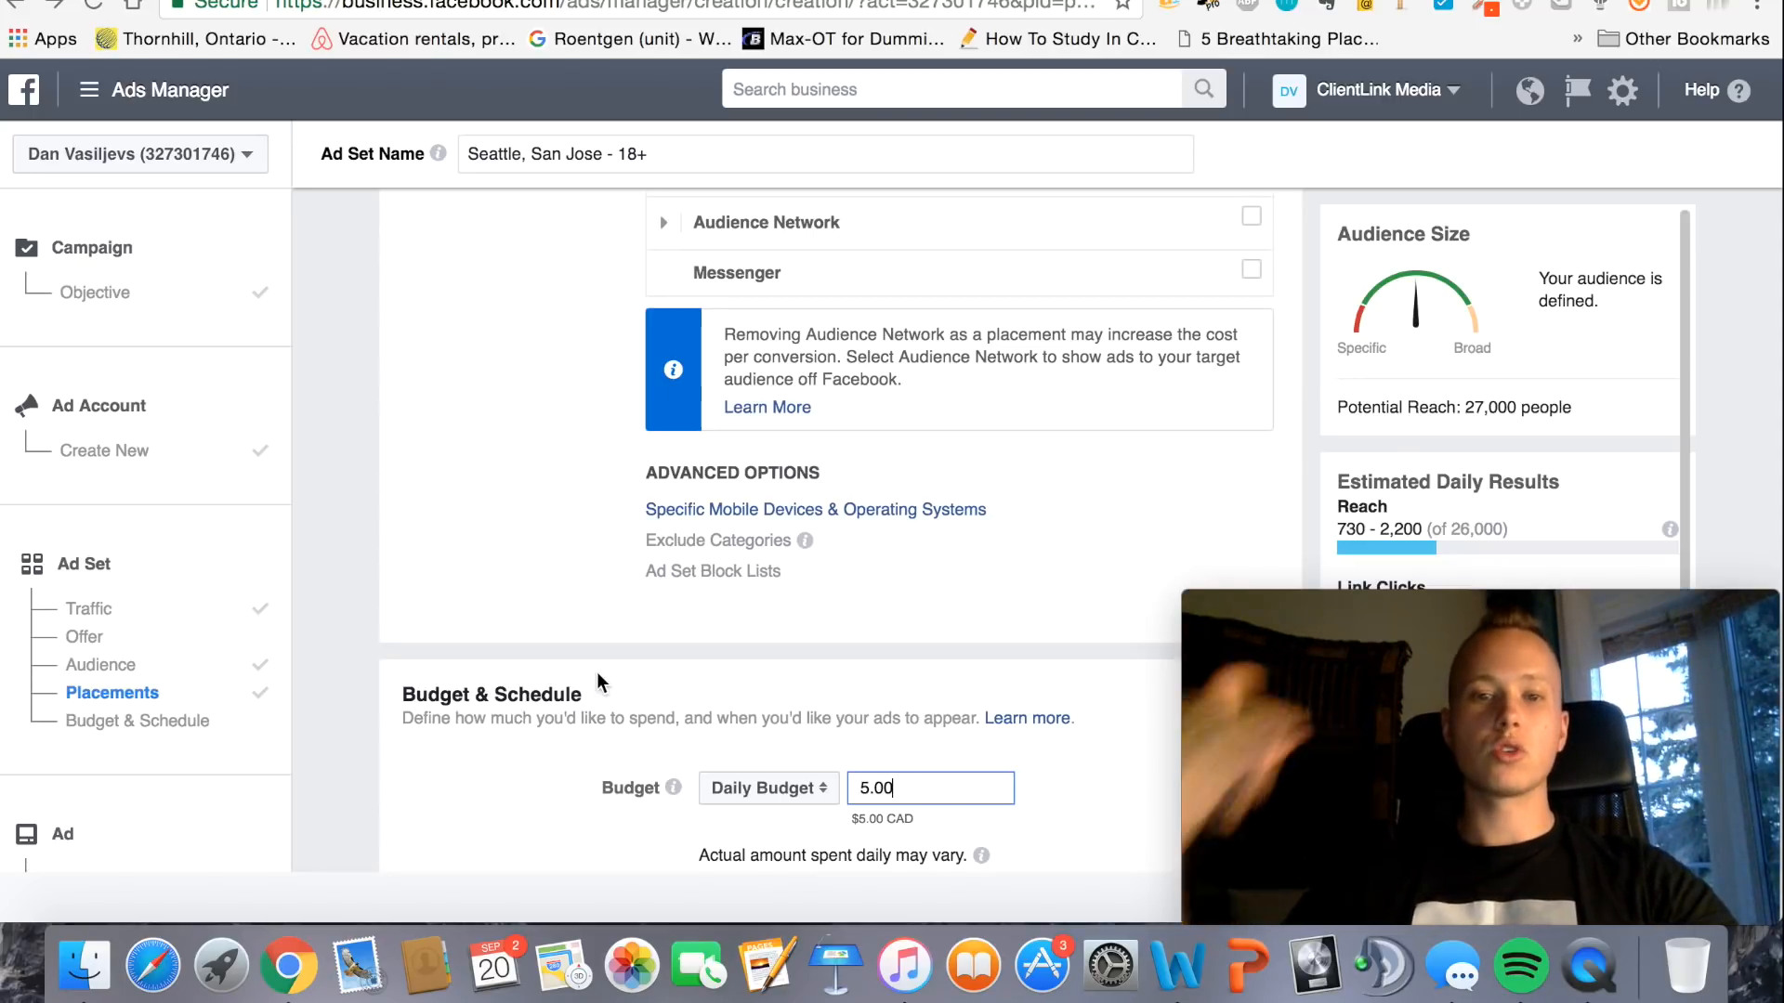
{"action": "scroll", "coordinate": [597, 678], "scroll_direction": "down", "scroll_amount": 5}
{"action": "scroll", "coordinate": [596, 682], "scroll_direction": "down", "scroll_amount": 3}
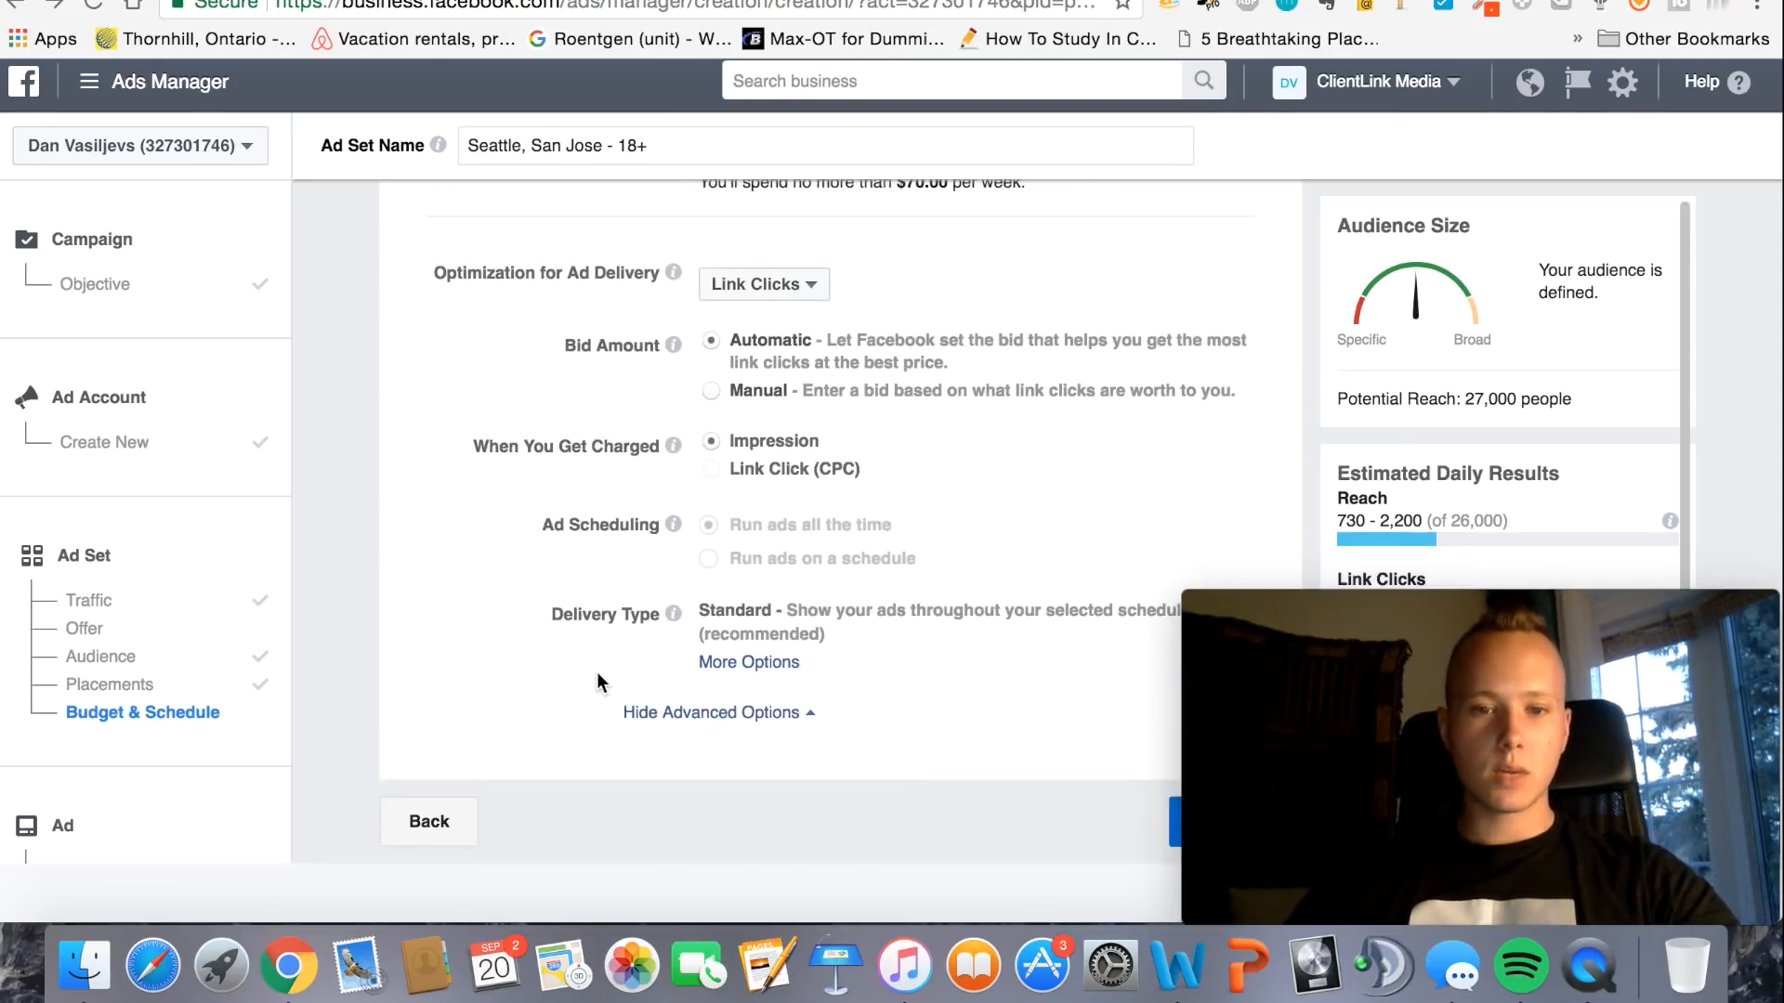
Move the Movie Recording window so that it no longer covers the ad set's Continue button
{"action": "left_click_drag", "start_coordinate": [1368, 603], "coordinate": [792, 418]}
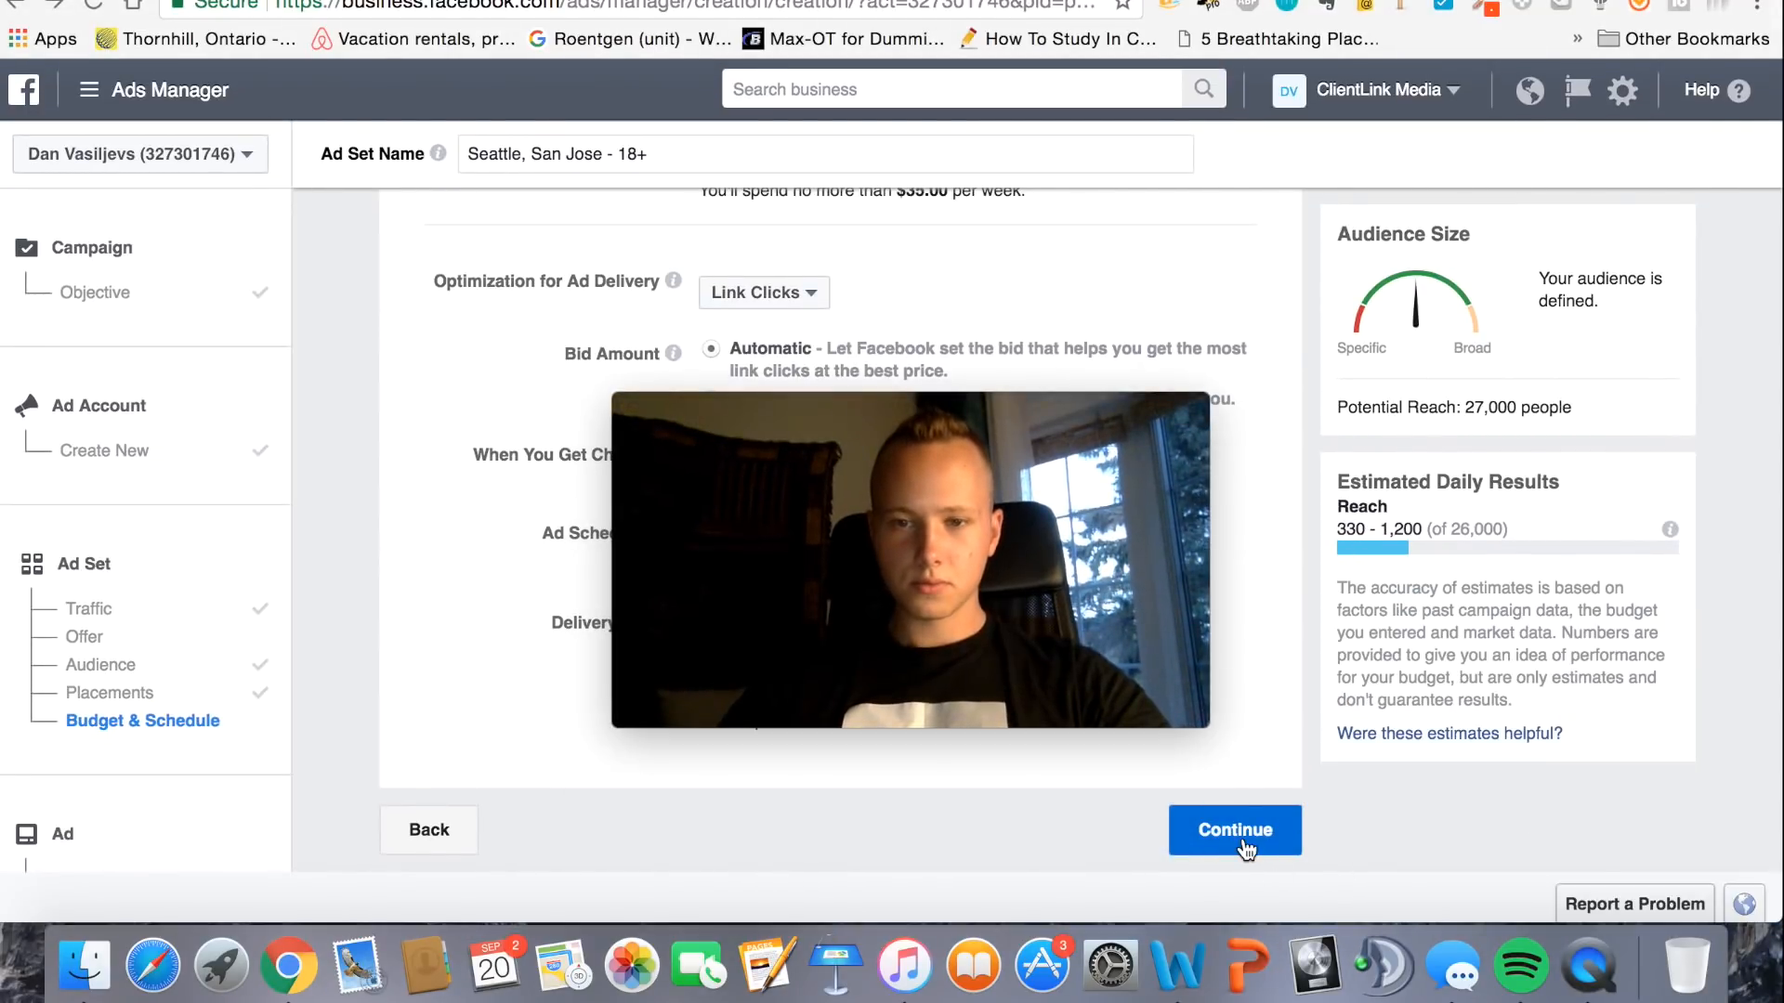
{"action": "mouse_move", "coordinate": [1185, 706]}
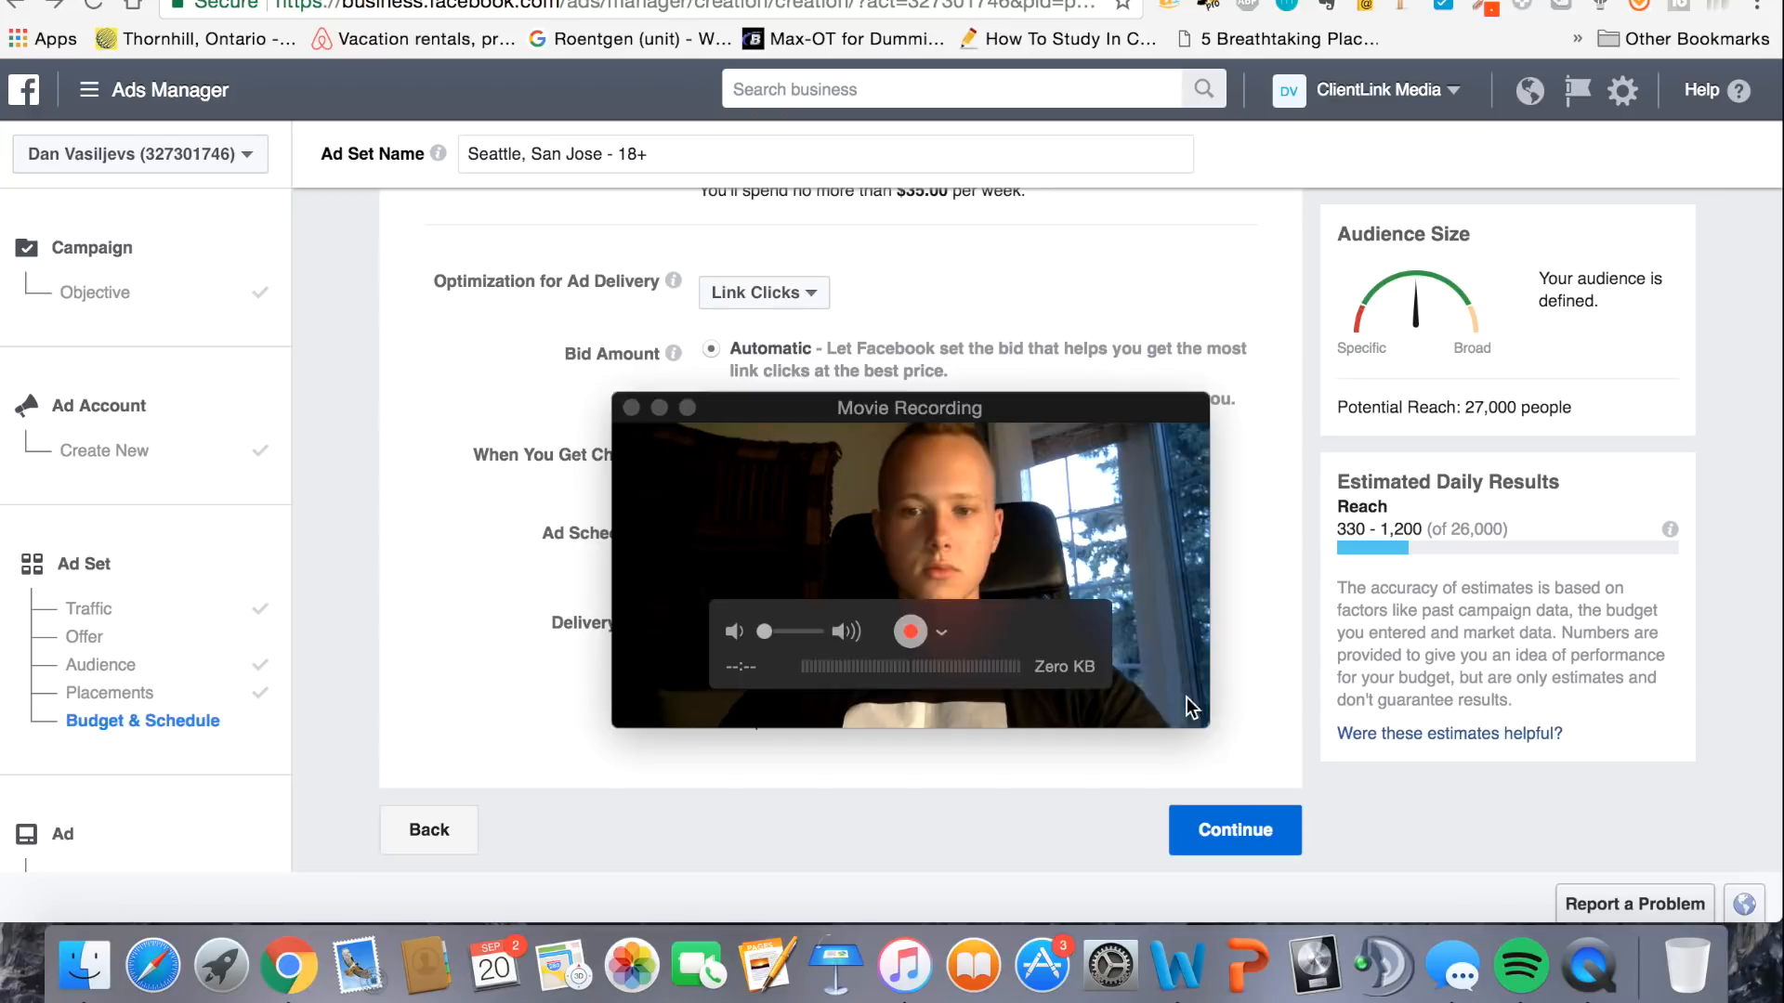
Continue to the ad setup and name the ad "Traffic - Sleeping Bag Ohuhu - narrowed to Sleeping Bag"
{"action": "left_click", "coordinate": [1241, 829]}
{"action": "left_click_drag", "start_coordinate": [760, 419], "coordinate": [1317, 600]}
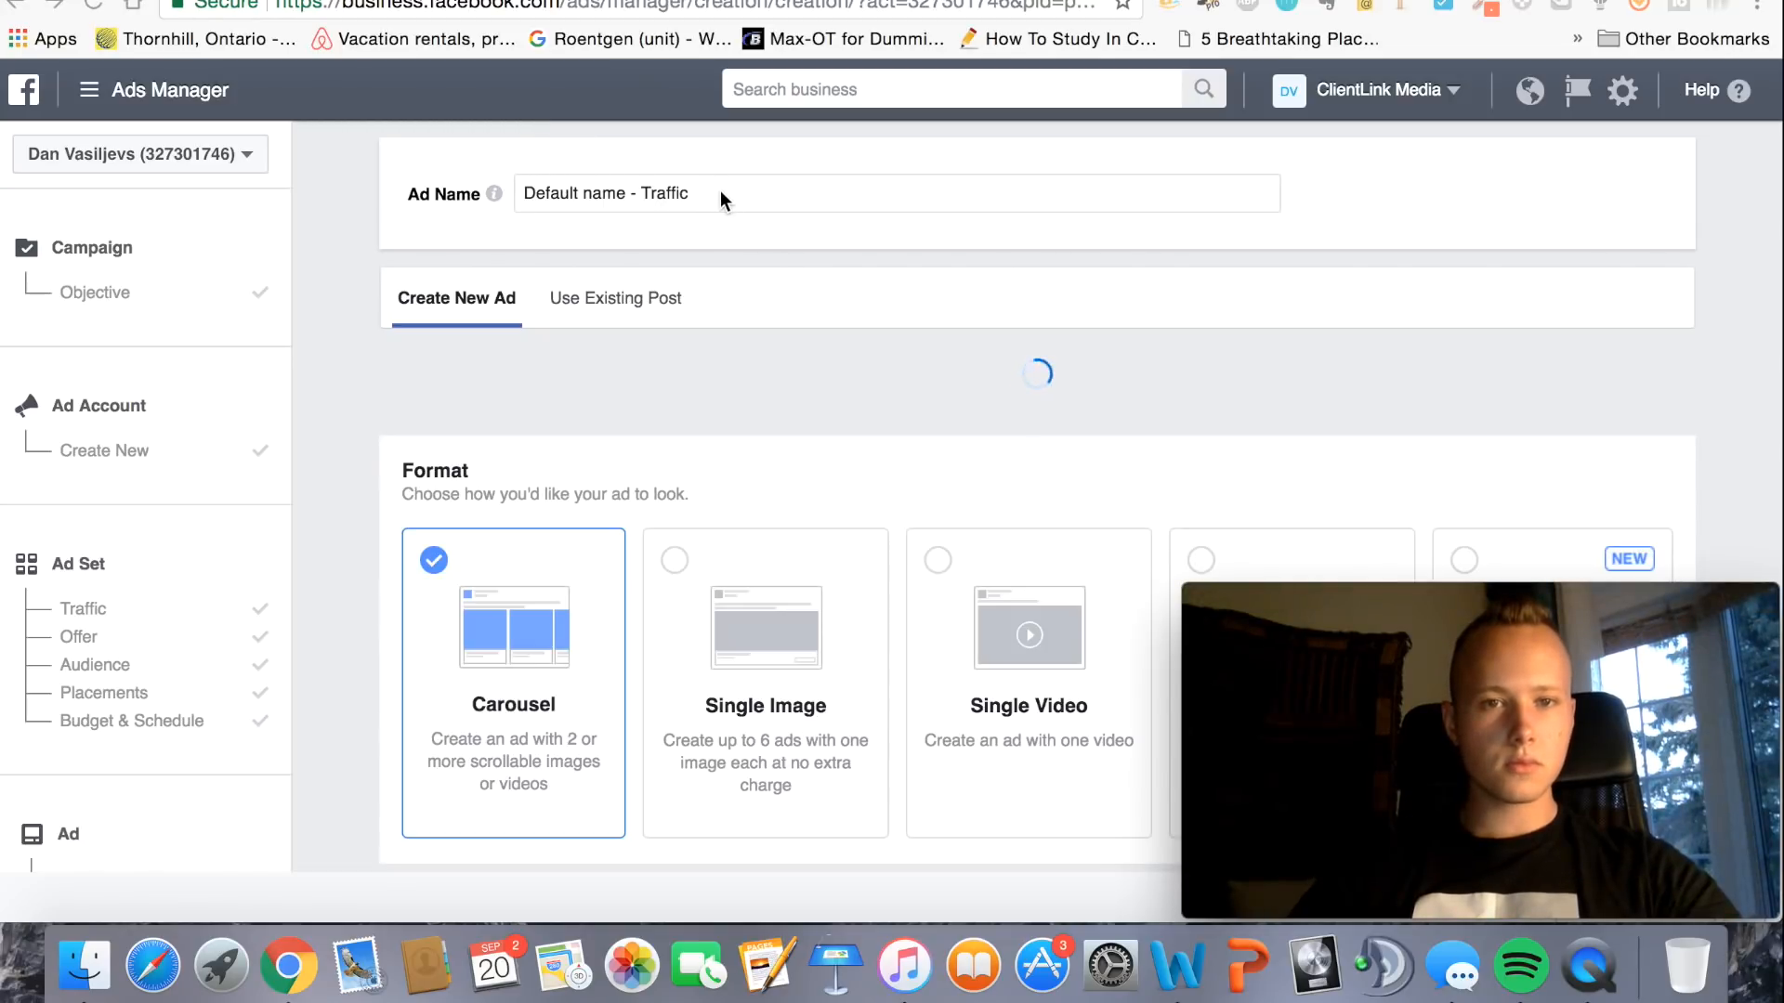
{"action": "left_click_drag", "start_coordinate": [717, 196], "coordinate": [643, 177]}
{"action": "left_click", "coordinate": [644, 175]}
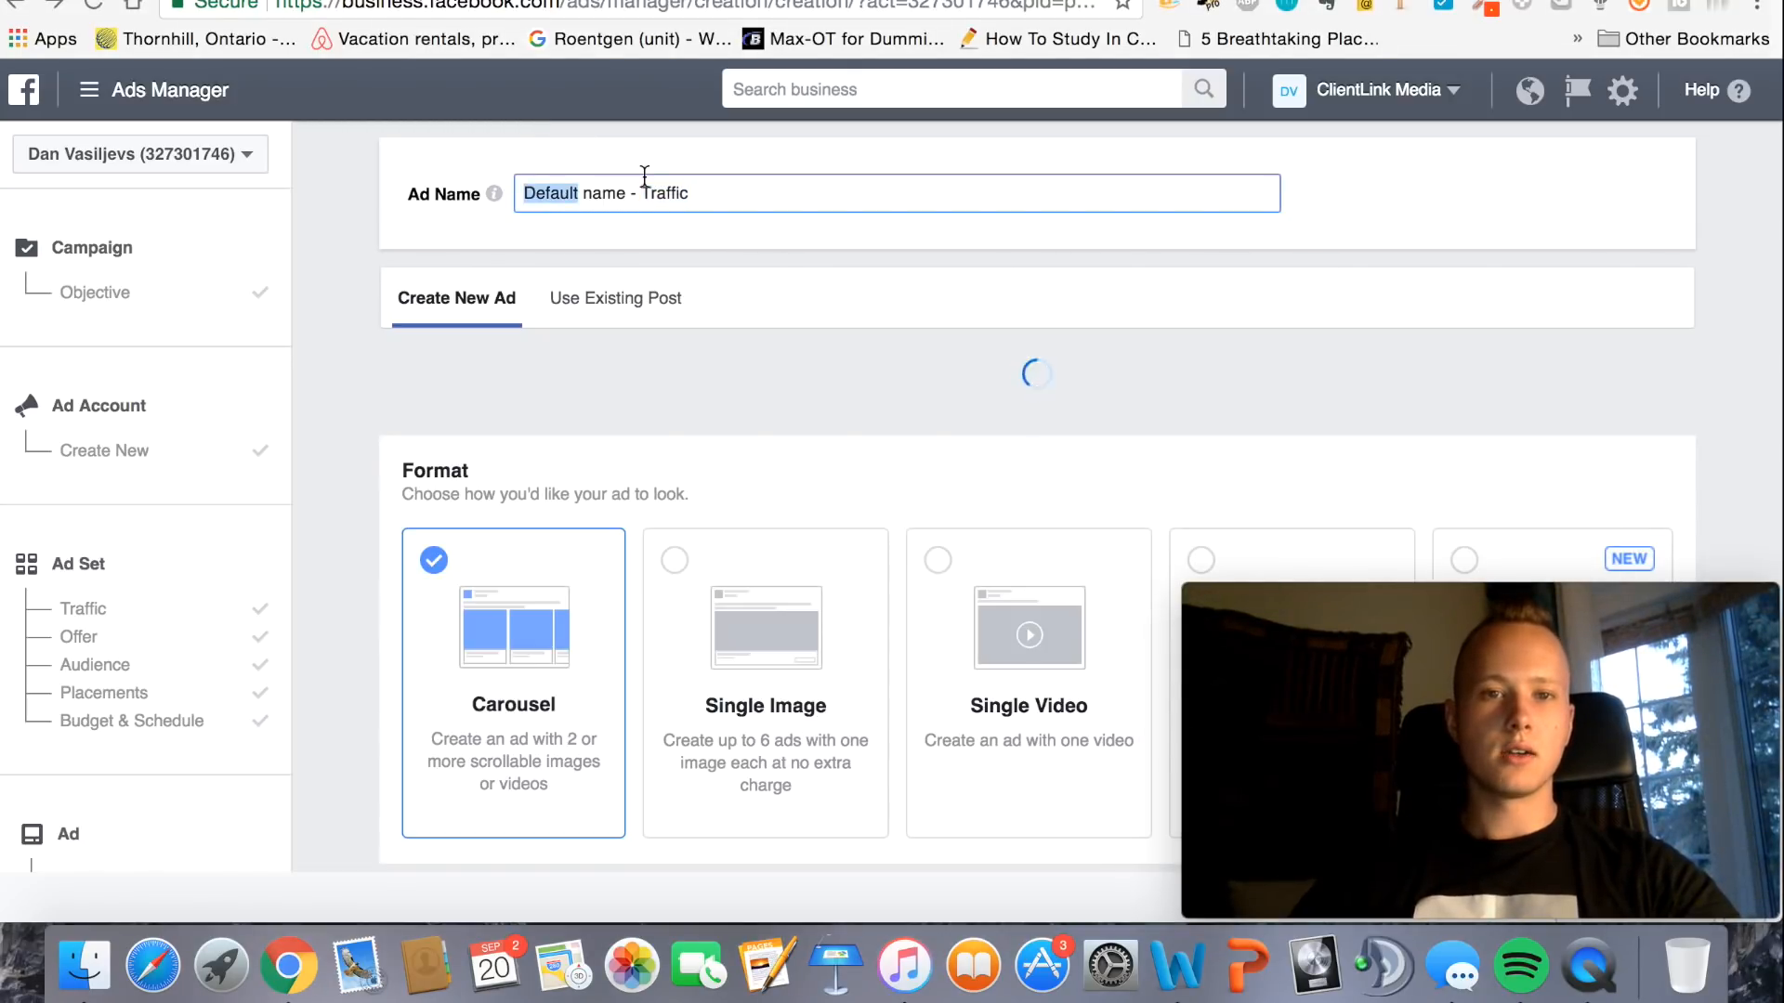
{"action": "triple_click", "coordinate": [644, 177]}
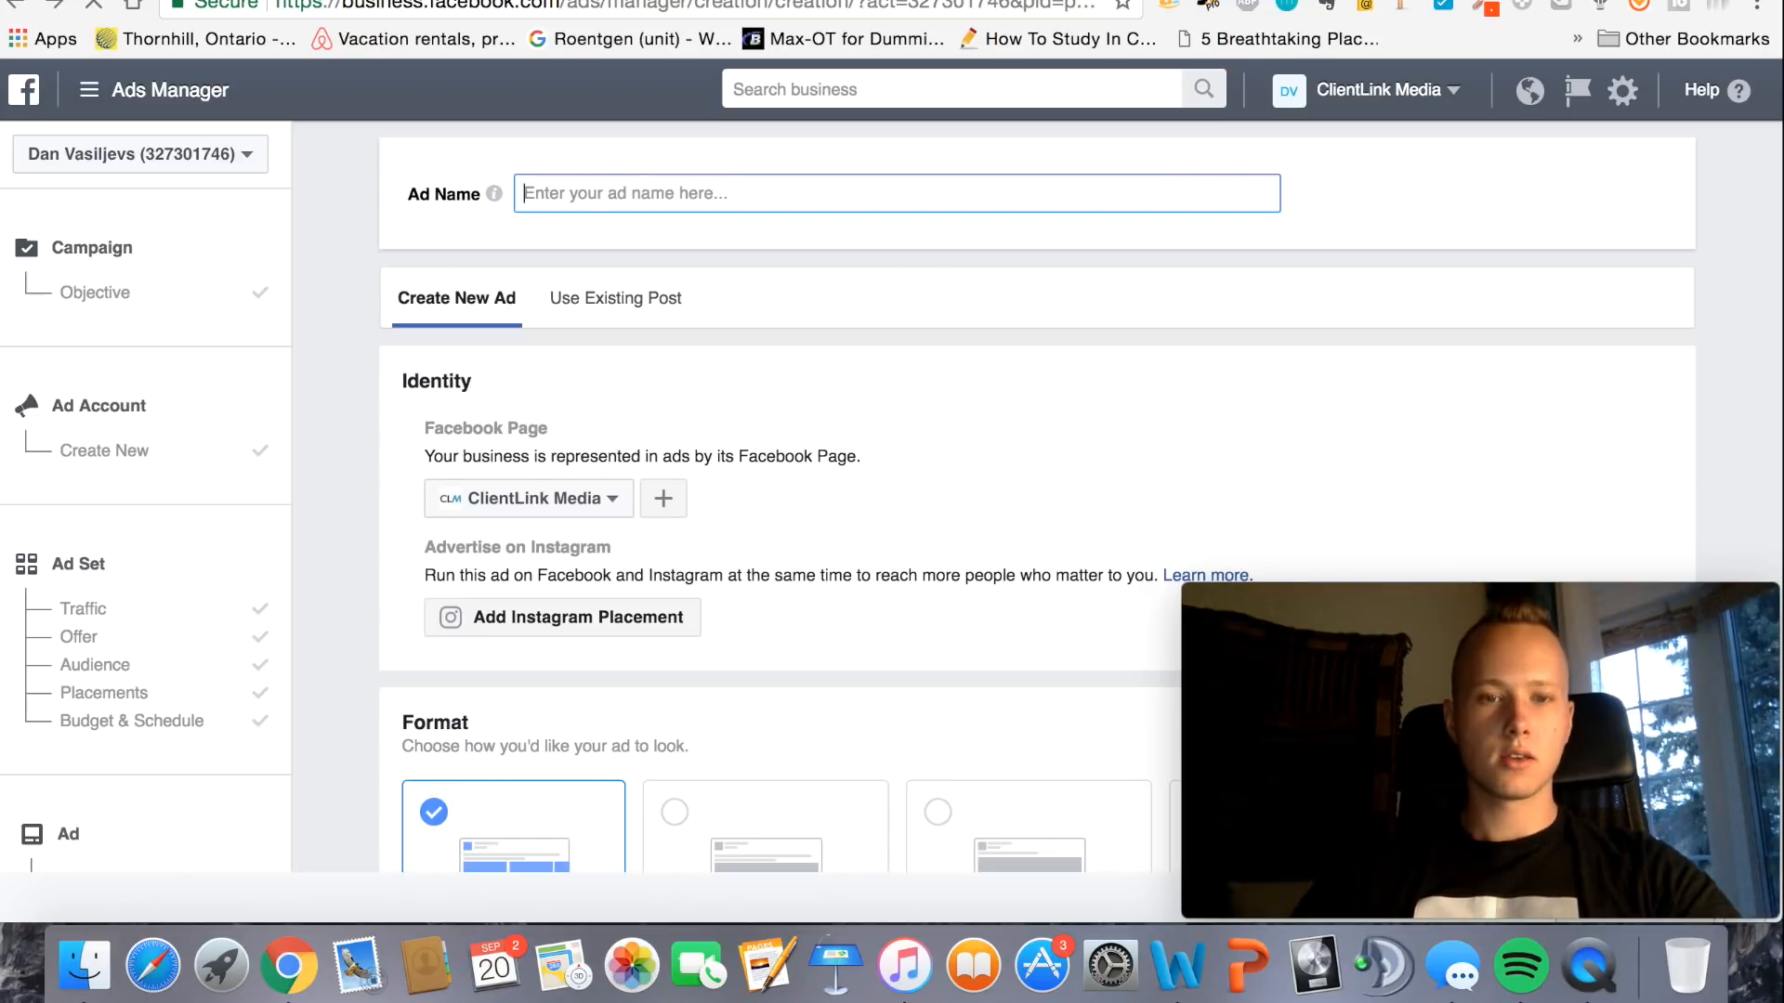
{"action": "type", "text": "Traffic - S"}
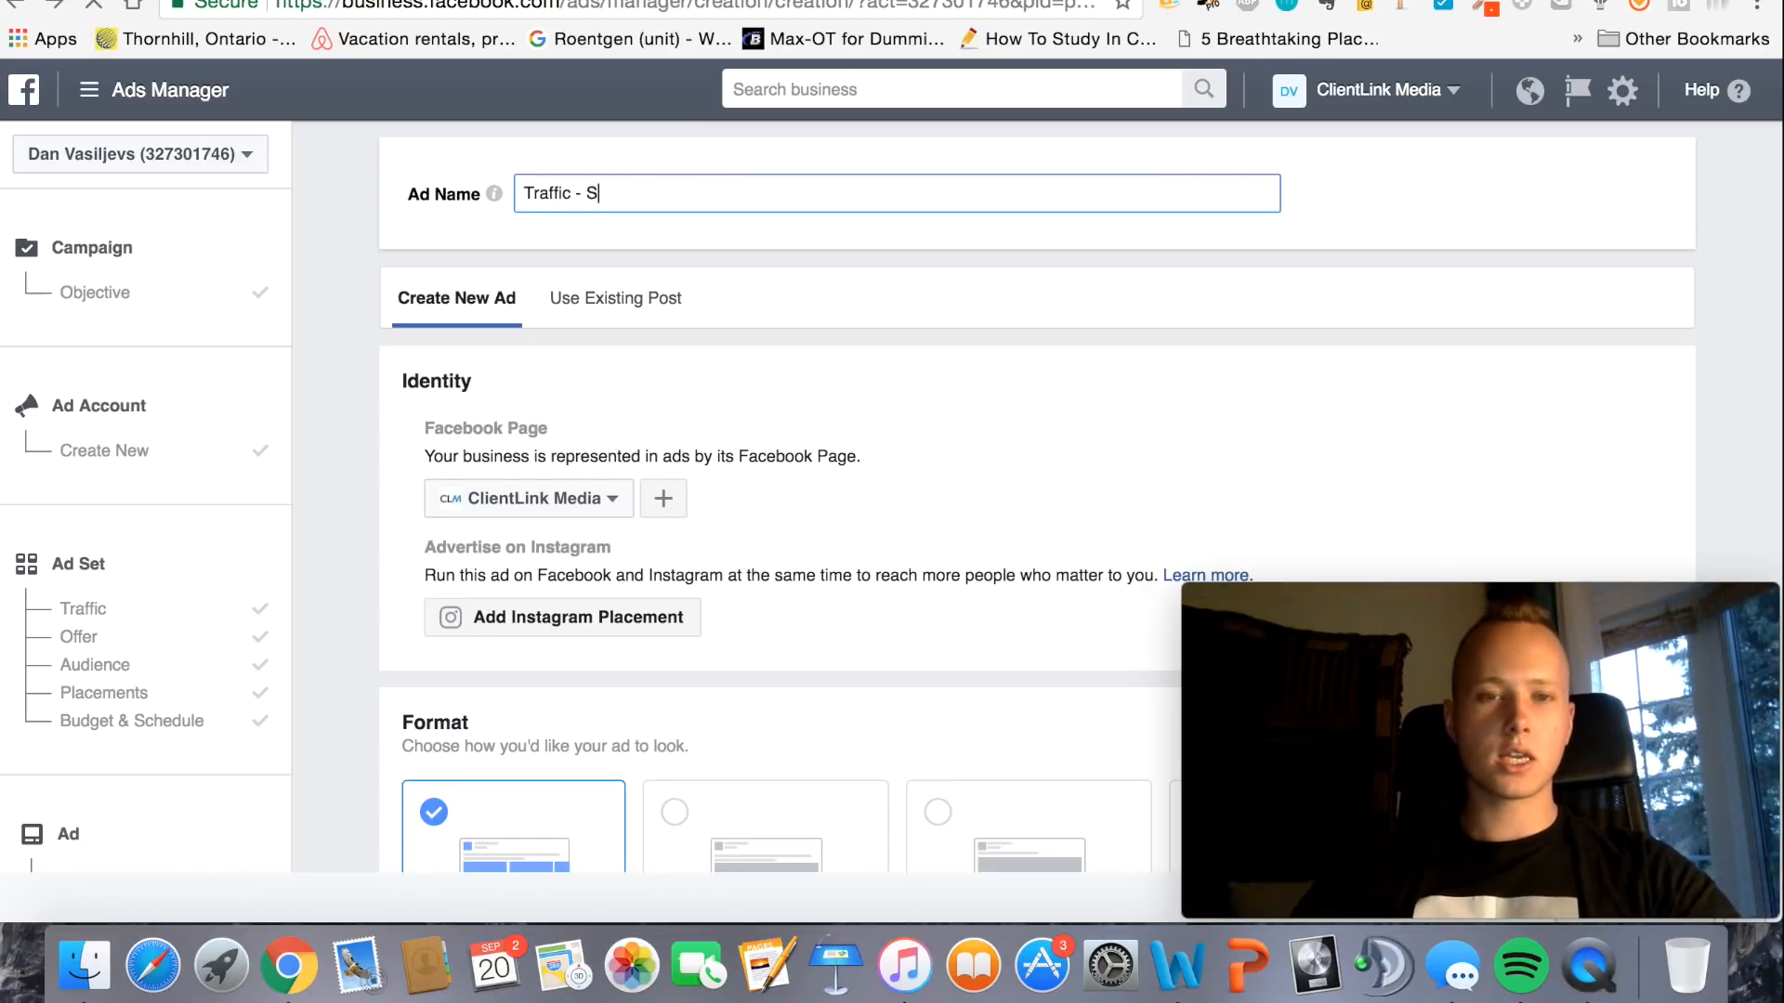
{"action": "type", "text": "leeping Bag Ohuhu - narrowed to Sleeping Bag"}
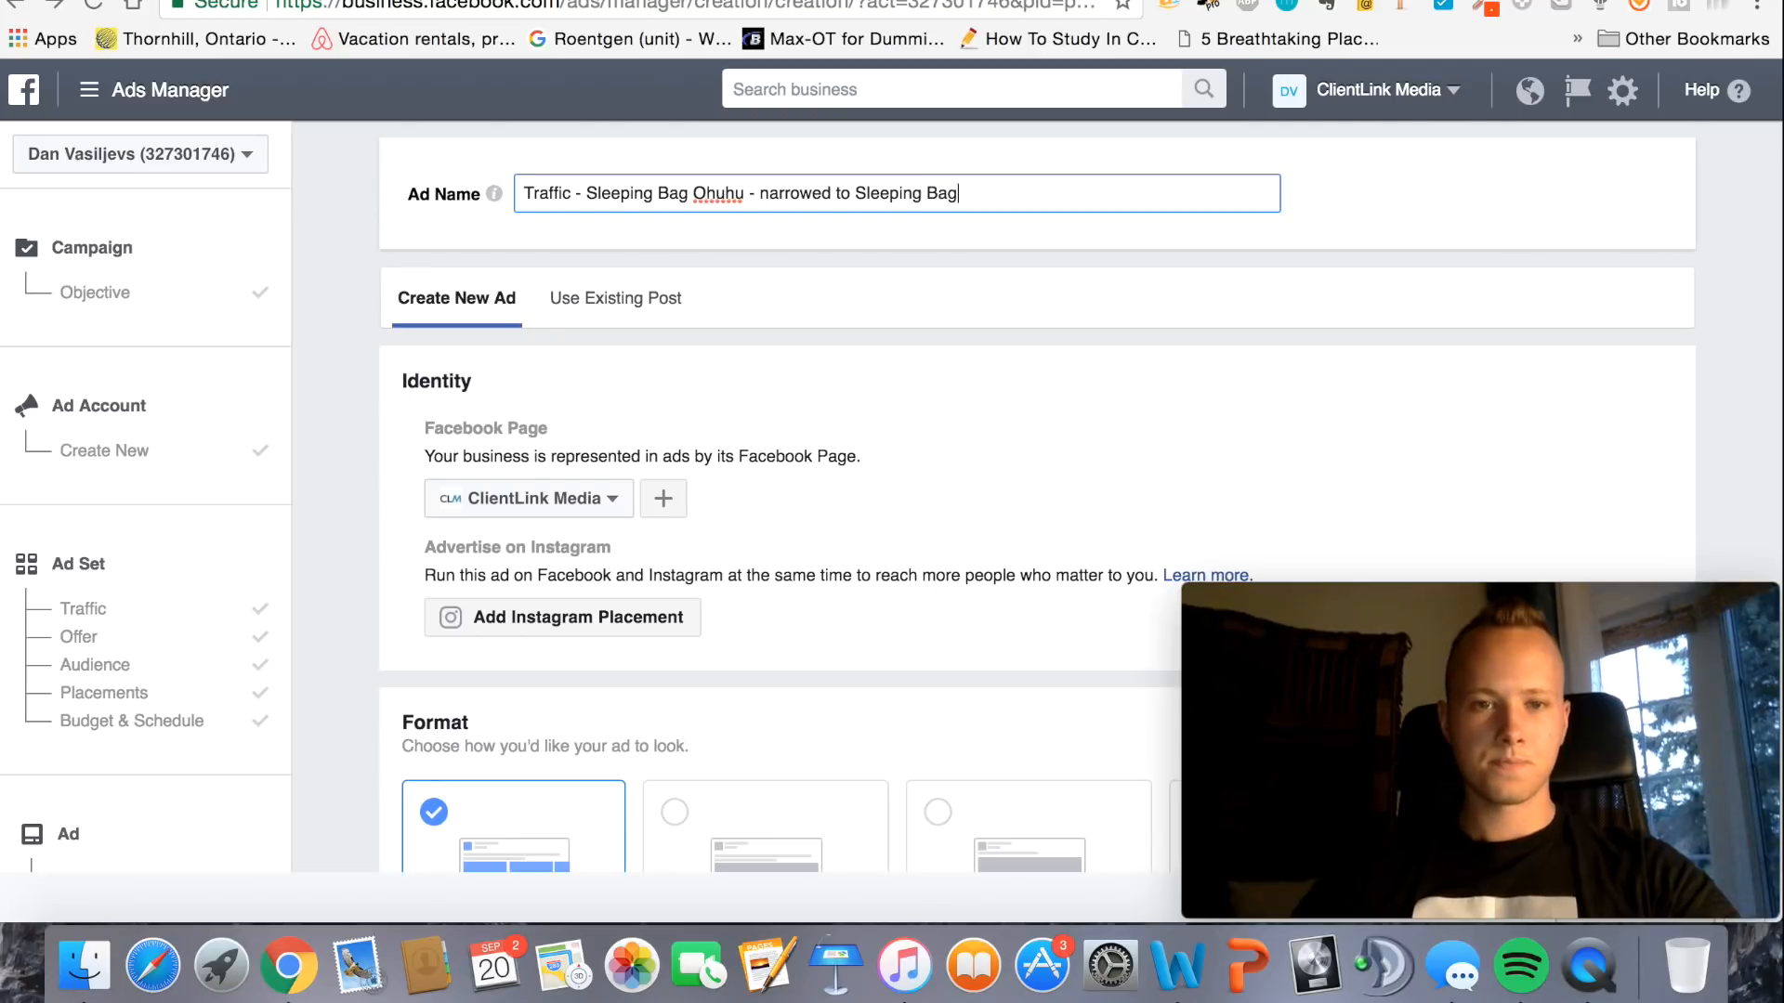
Review the ad's Identity settings and the Facebook Page choices, keeping ClientLink Media
{"action": "scroll", "coordinate": [554, 455], "scroll_direction": "down", "scroll_amount": 4}
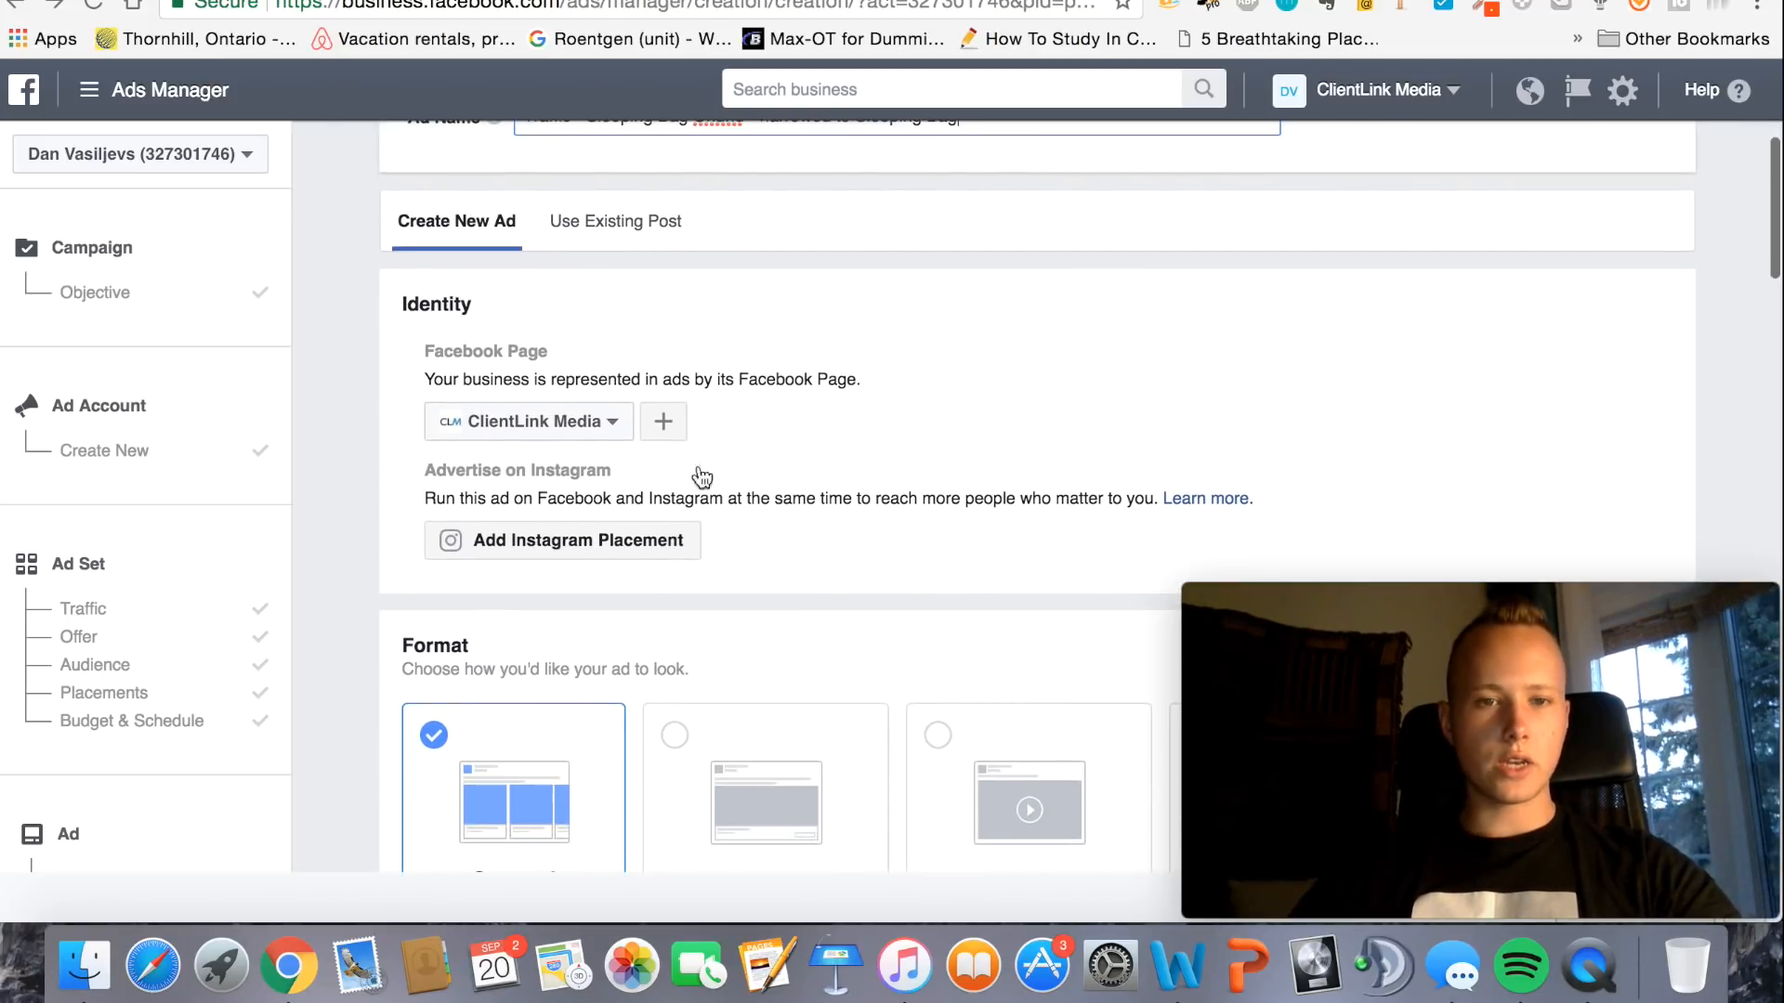
{"action": "scroll", "coordinate": [650, 408], "scroll_direction": "up", "scroll_amount": 2}
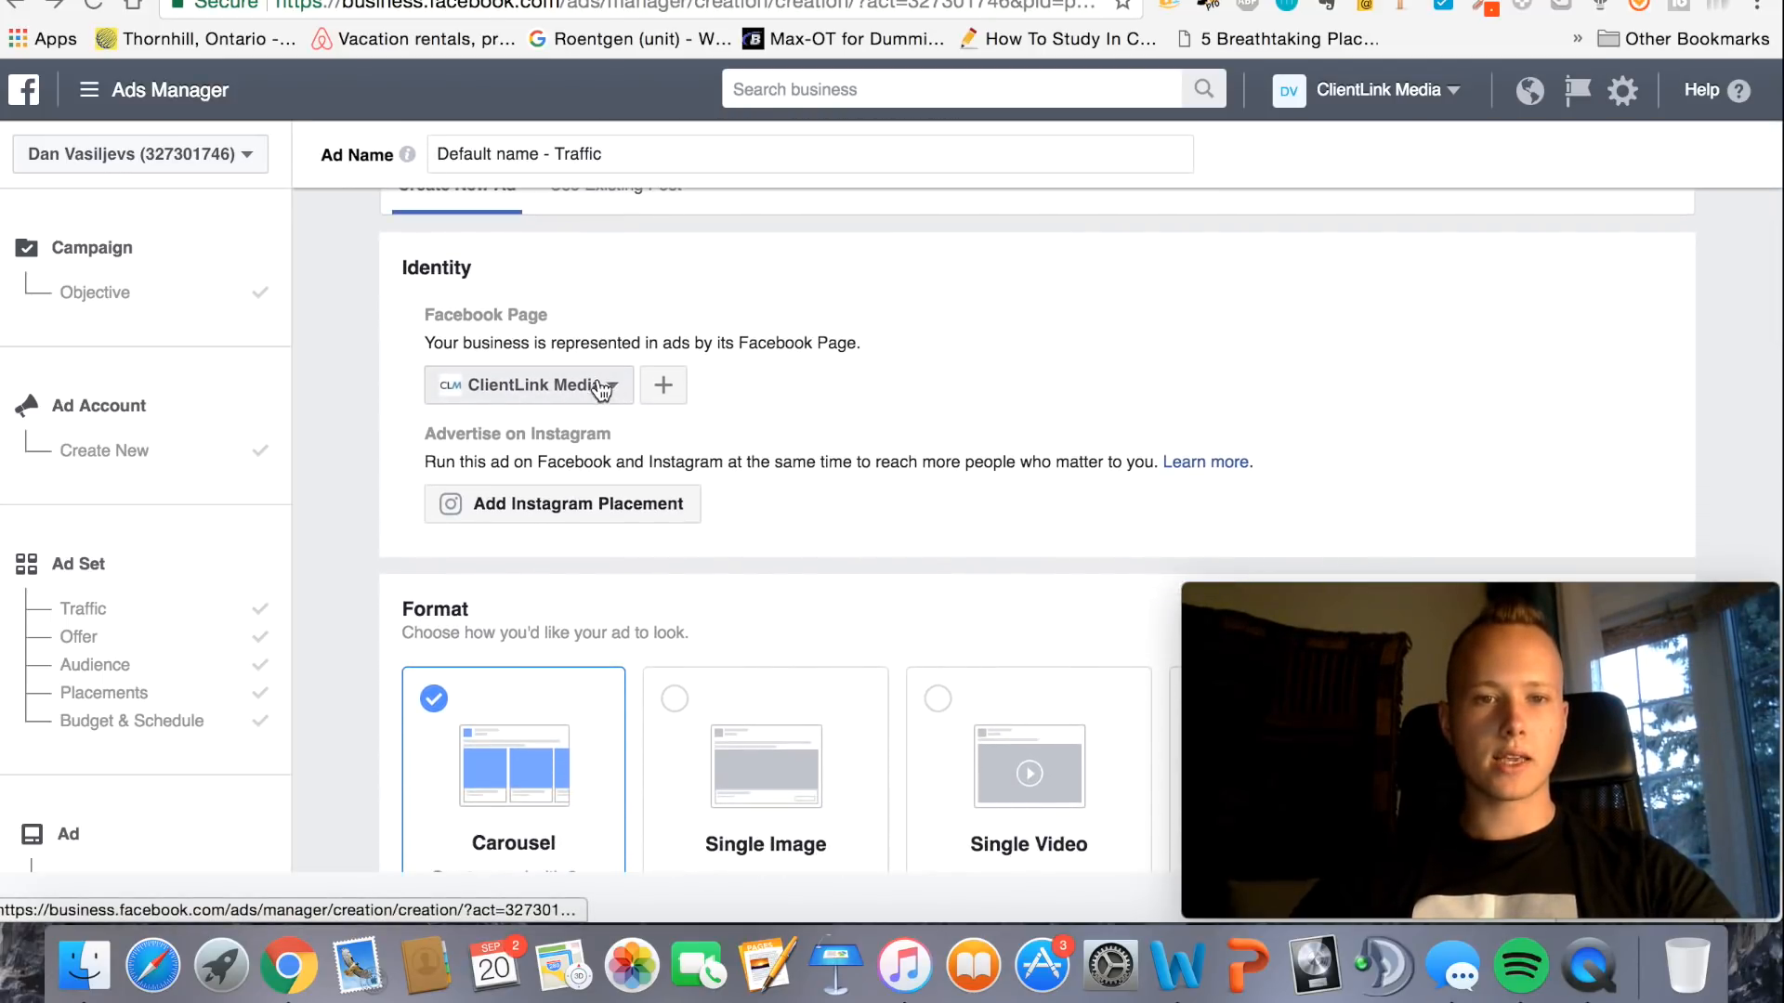
{"action": "scroll", "coordinate": [655, 381], "scroll_direction": "down", "scroll_amount": 3}
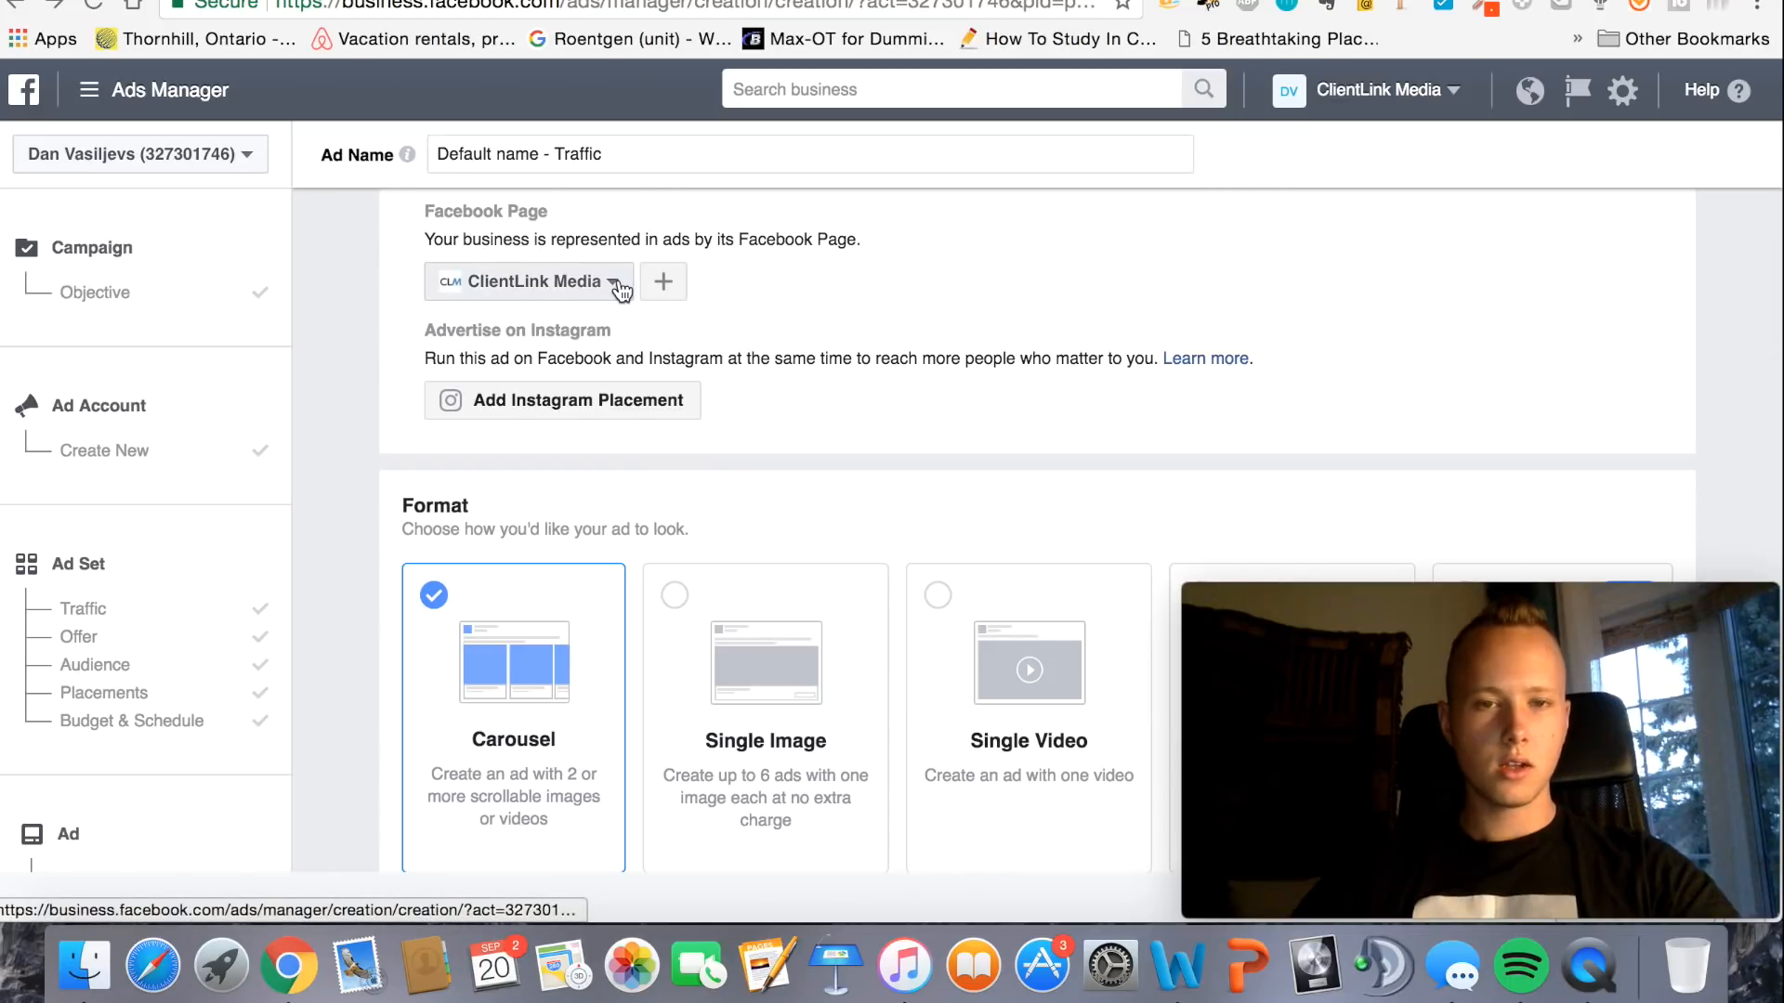
{"action": "left_click", "coordinate": [620, 291]}
{"action": "left_click", "coordinate": [946, 282]}
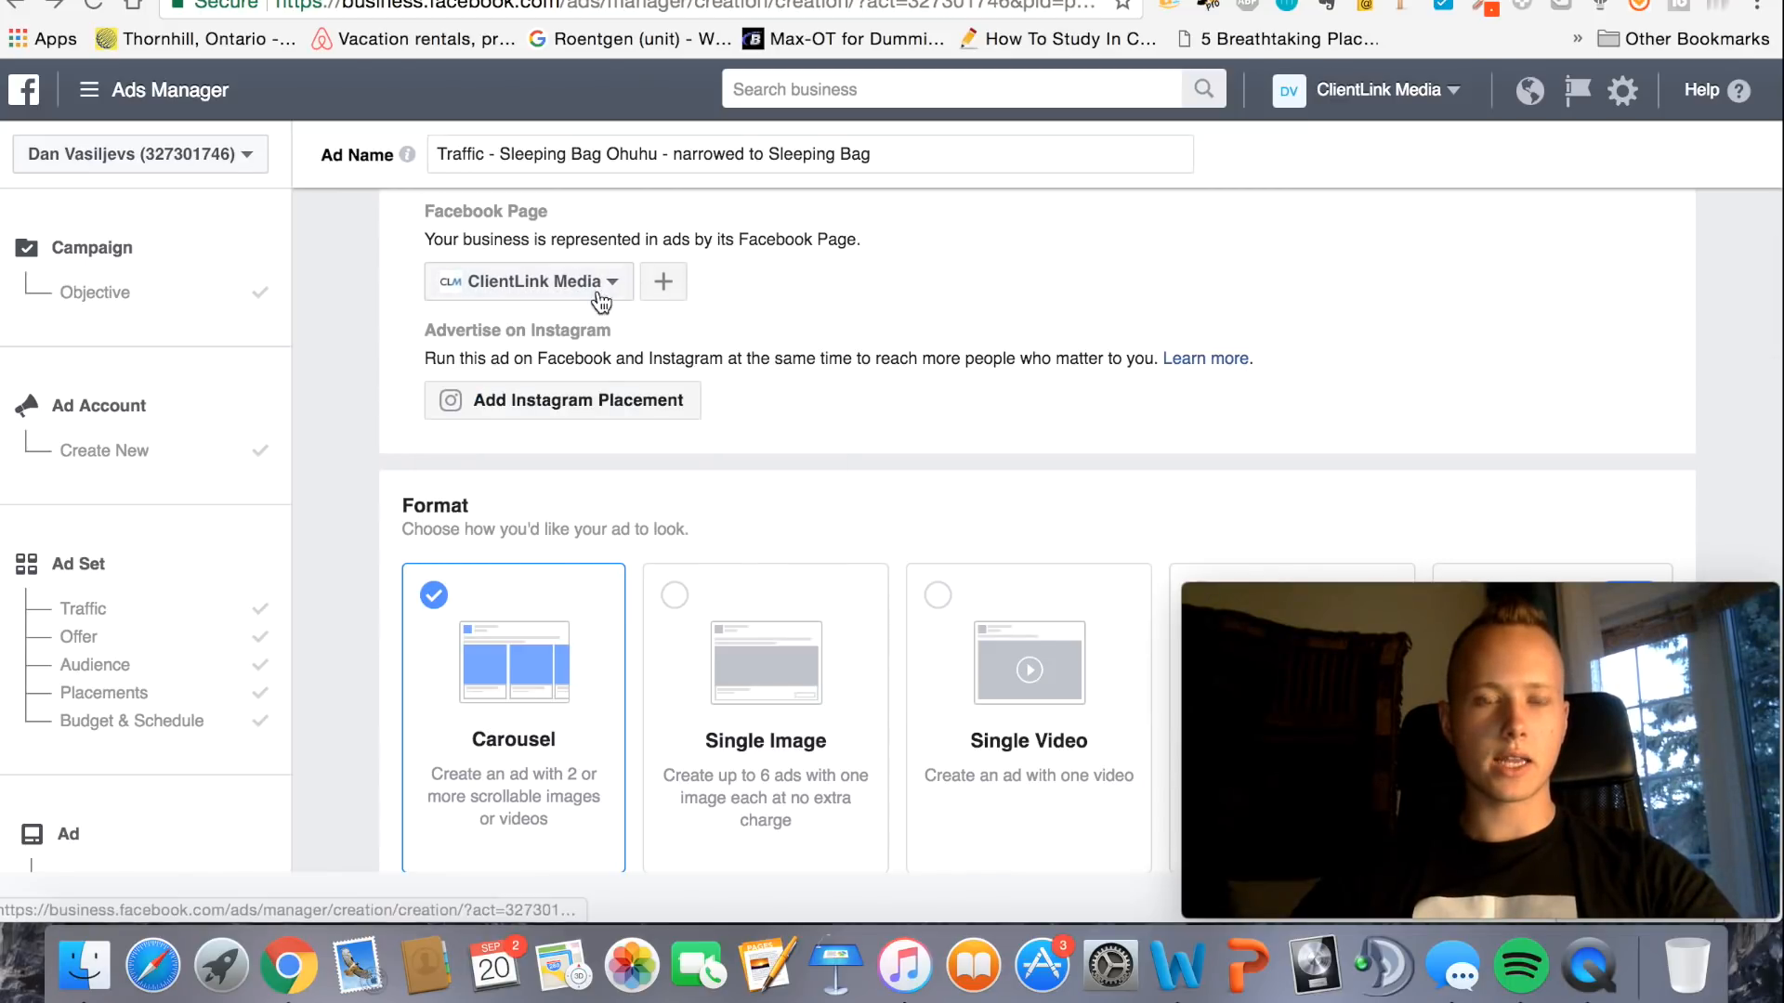
{"action": "scroll", "coordinate": [604, 372], "scroll_direction": "down", "scroll_amount": 2}
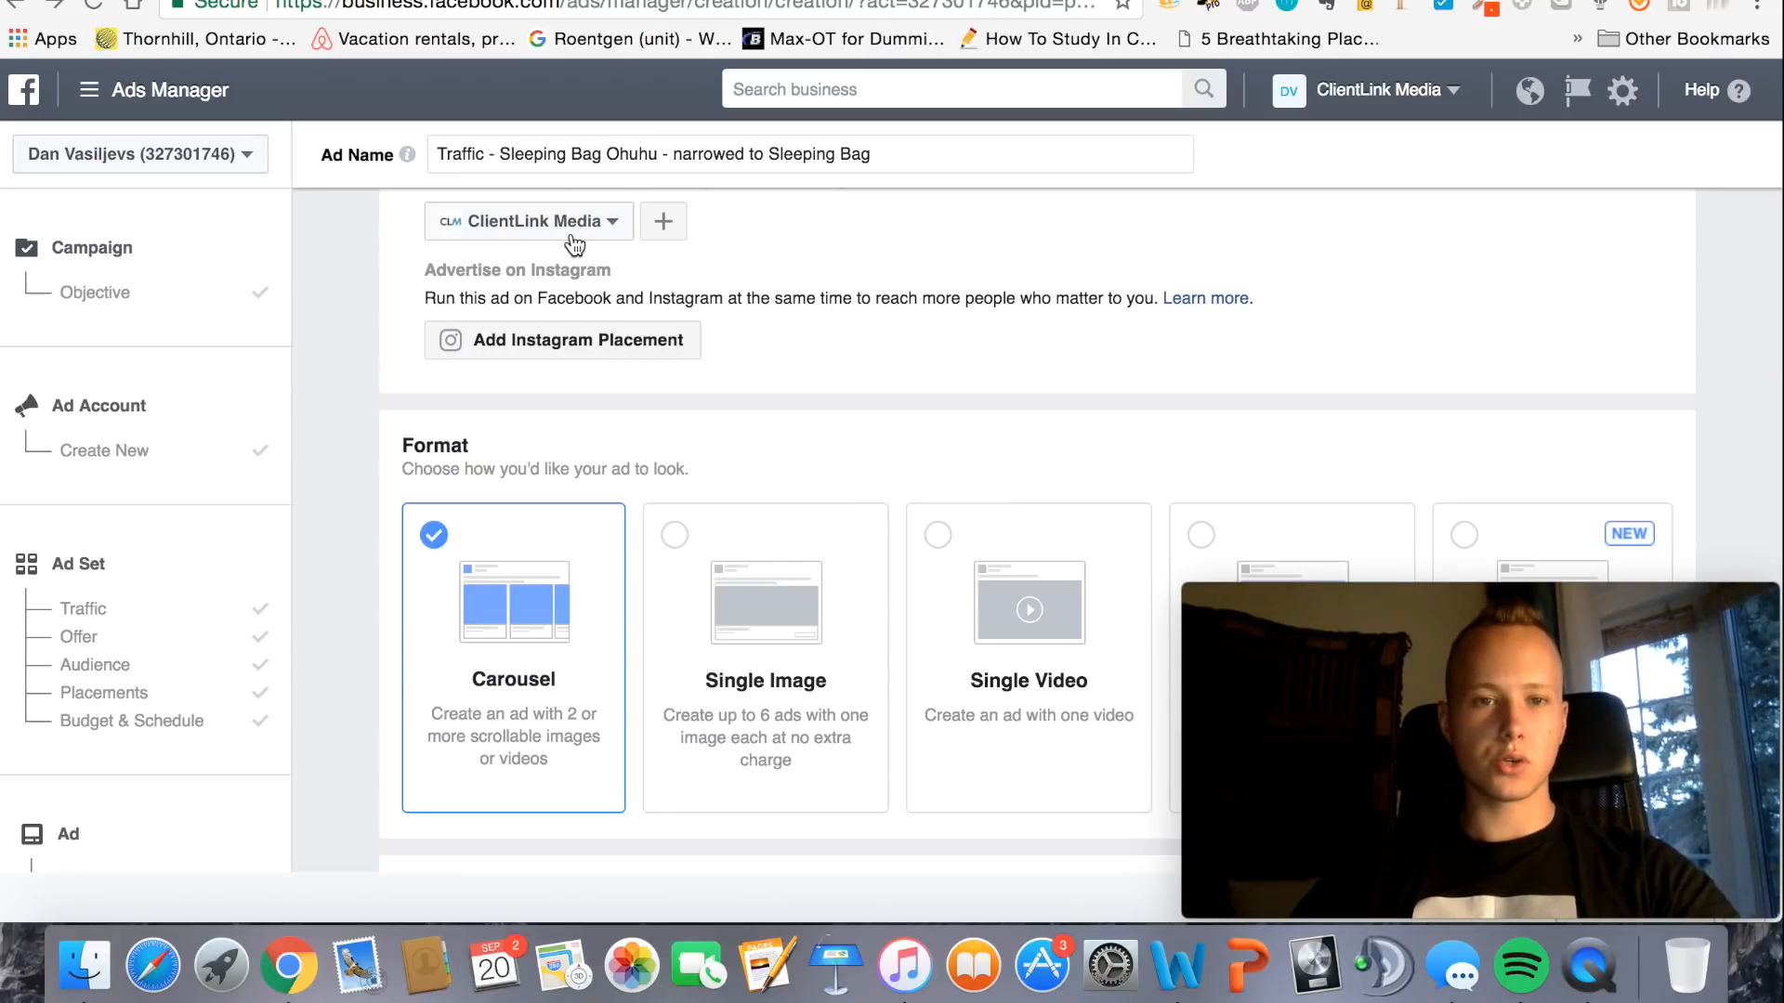
{"action": "scroll", "coordinate": [682, 295], "scroll_direction": "up", "scroll_amount": 3}
{"action": "scroll", "coordinate": [682, 298], "scroll_direction": "down", "scroll_amount": 6}
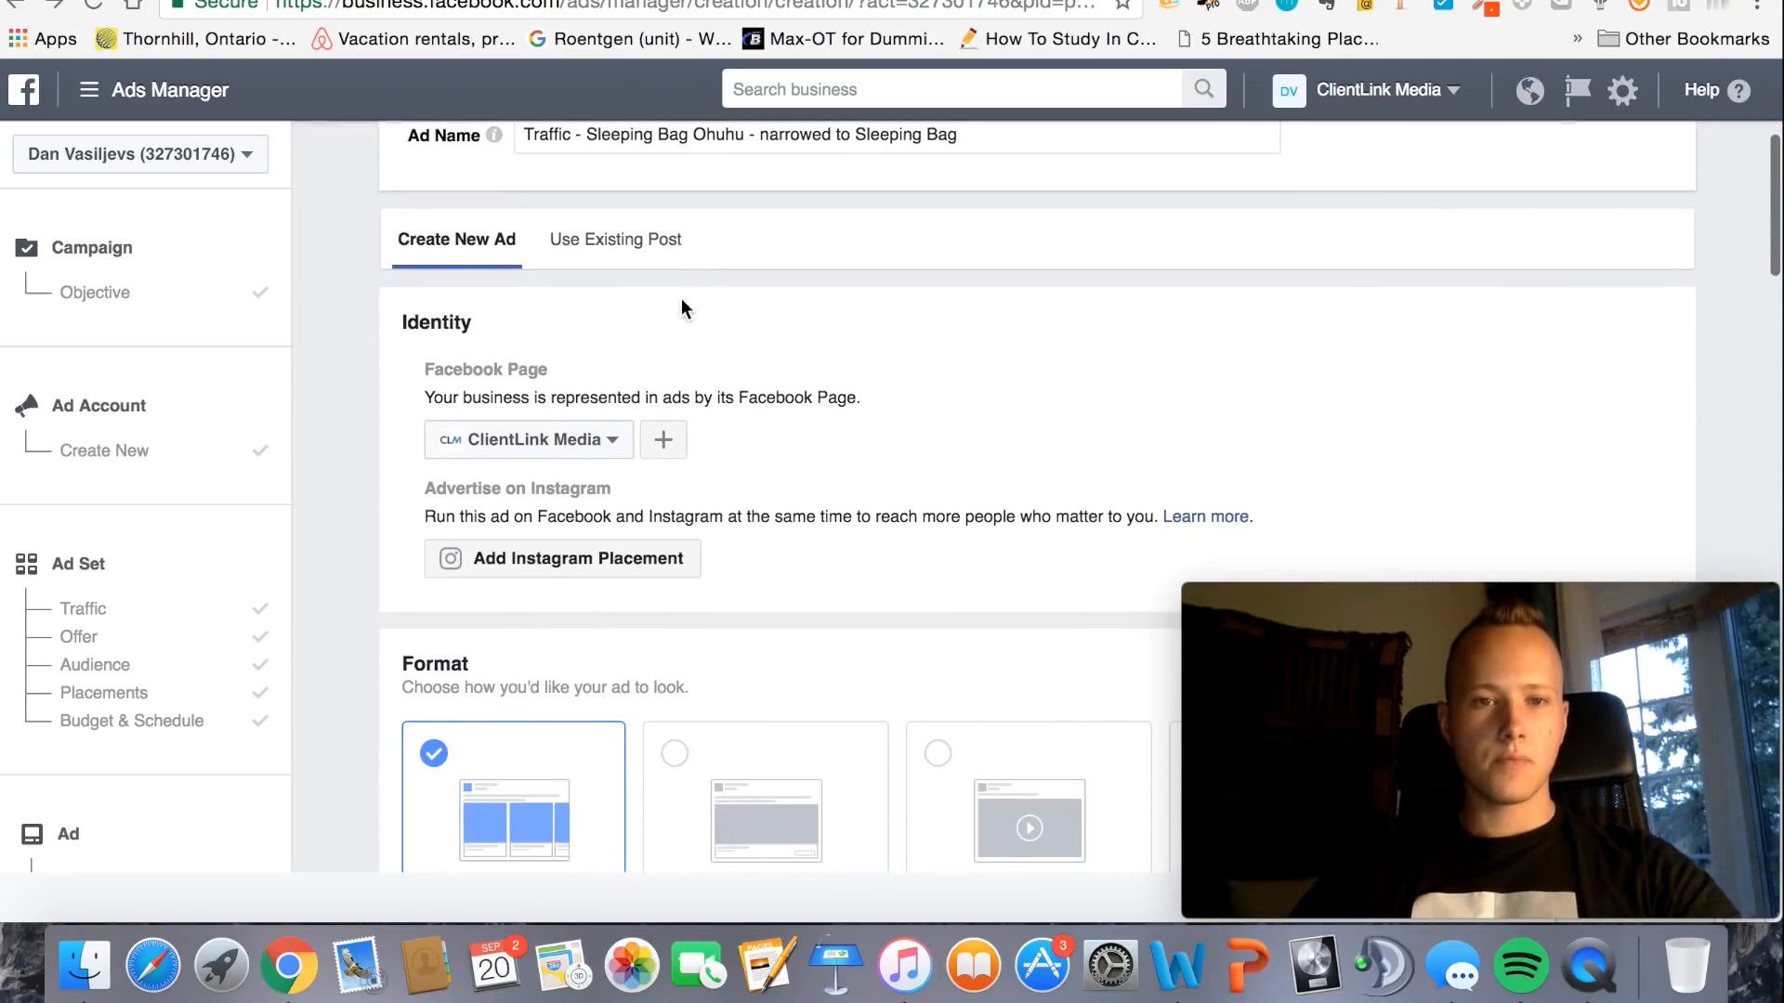
{"action": "scroll", "coordinate": [733, 478], "scroll_direction": "up", "scroll_amount": 6}
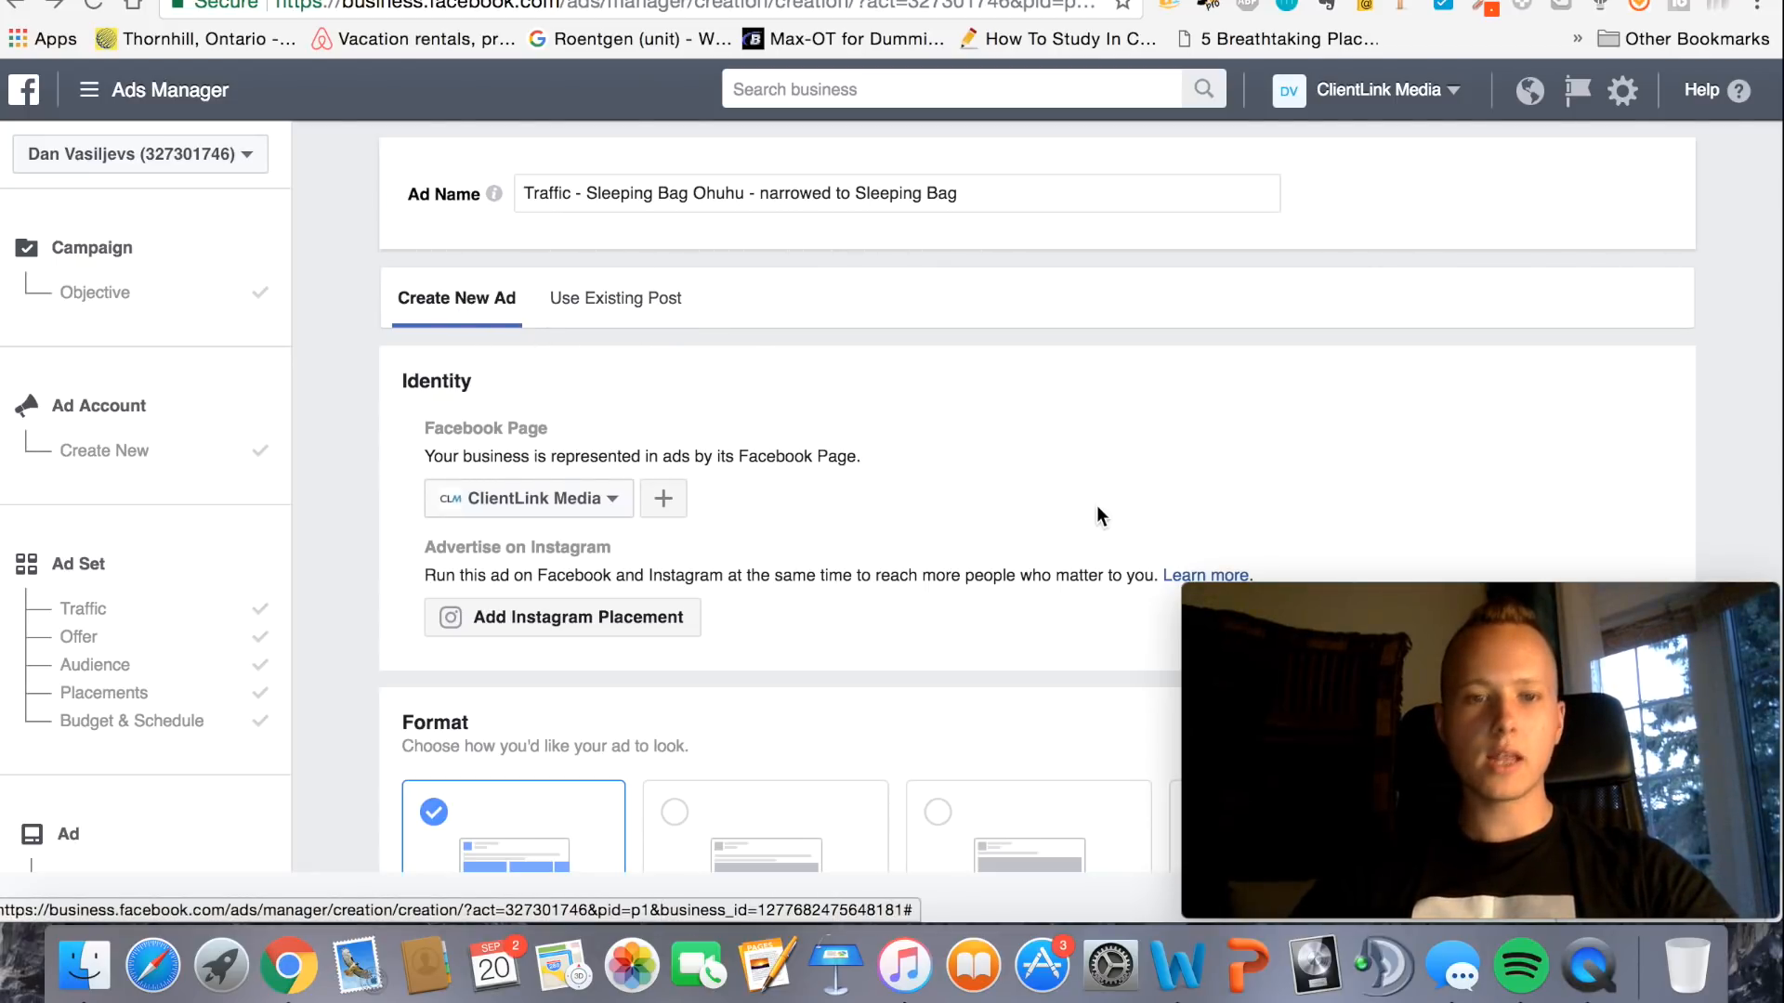
Choose the Single Image format for the ad
{"action": "scroll", "coordinate": [825, 507], "scroll_direction": "down", "scroll_amount": 5}
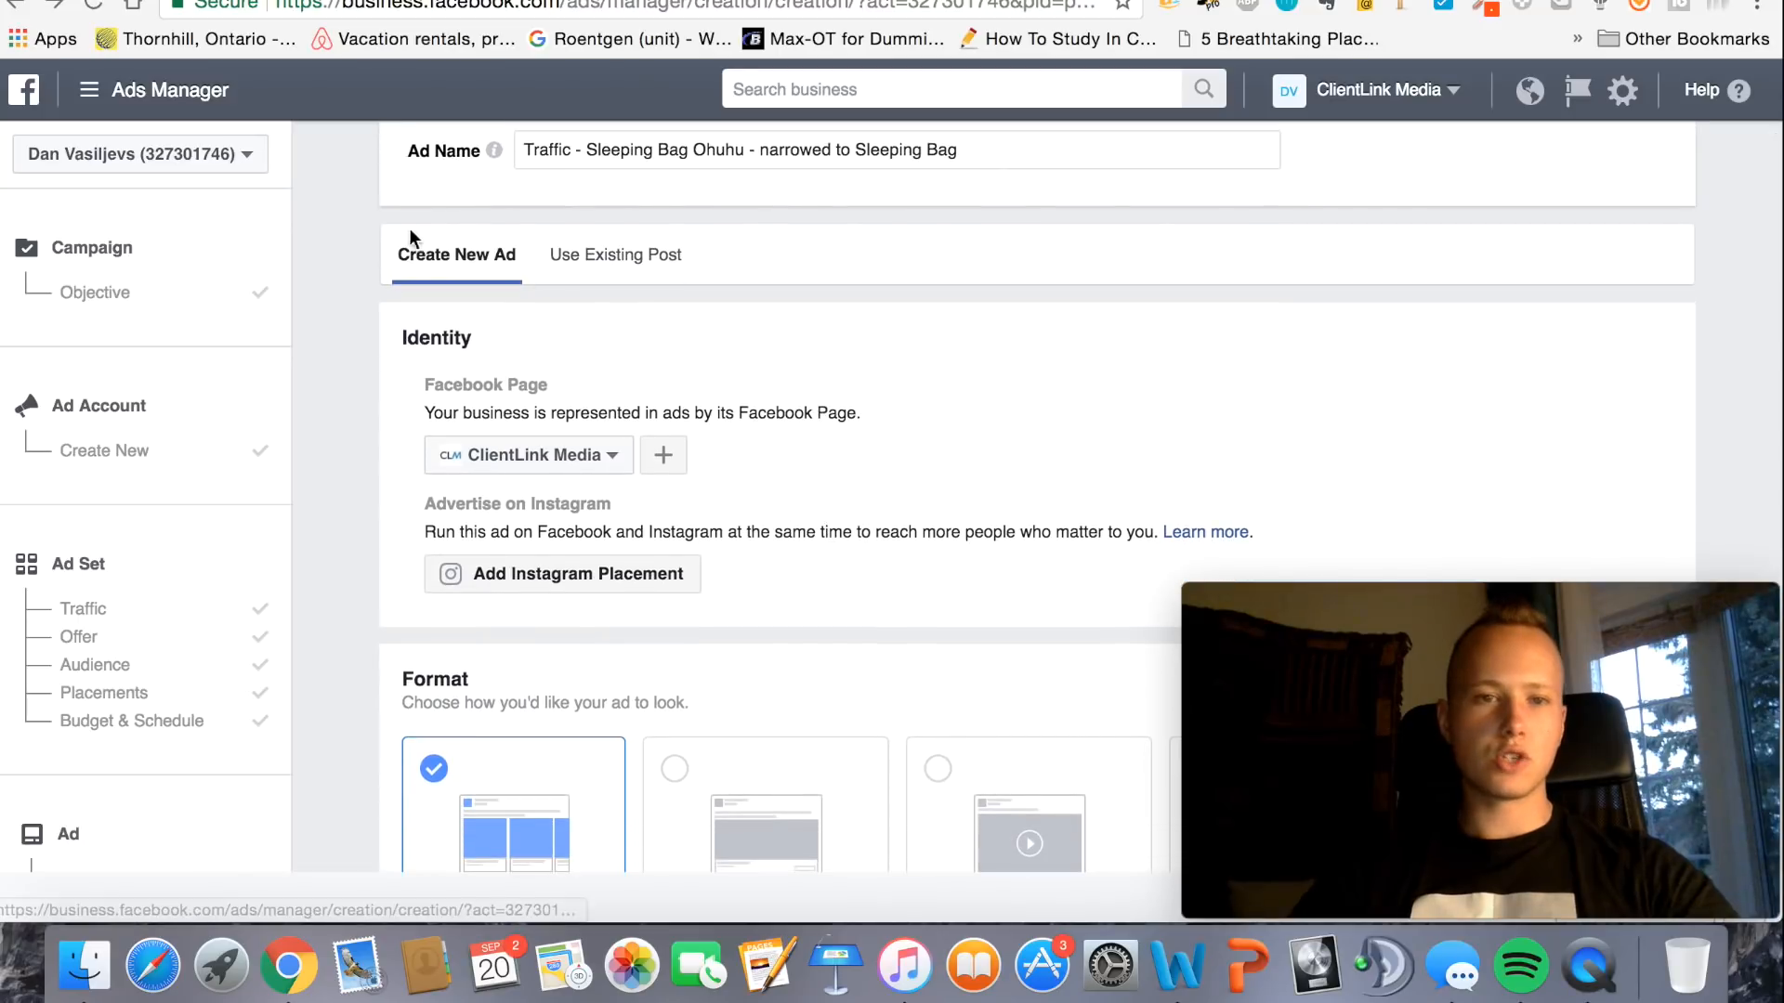
{"action": "scroll", "coordinate": [776, 506], "scroll_direction": "down", "scroll_amount": 2}
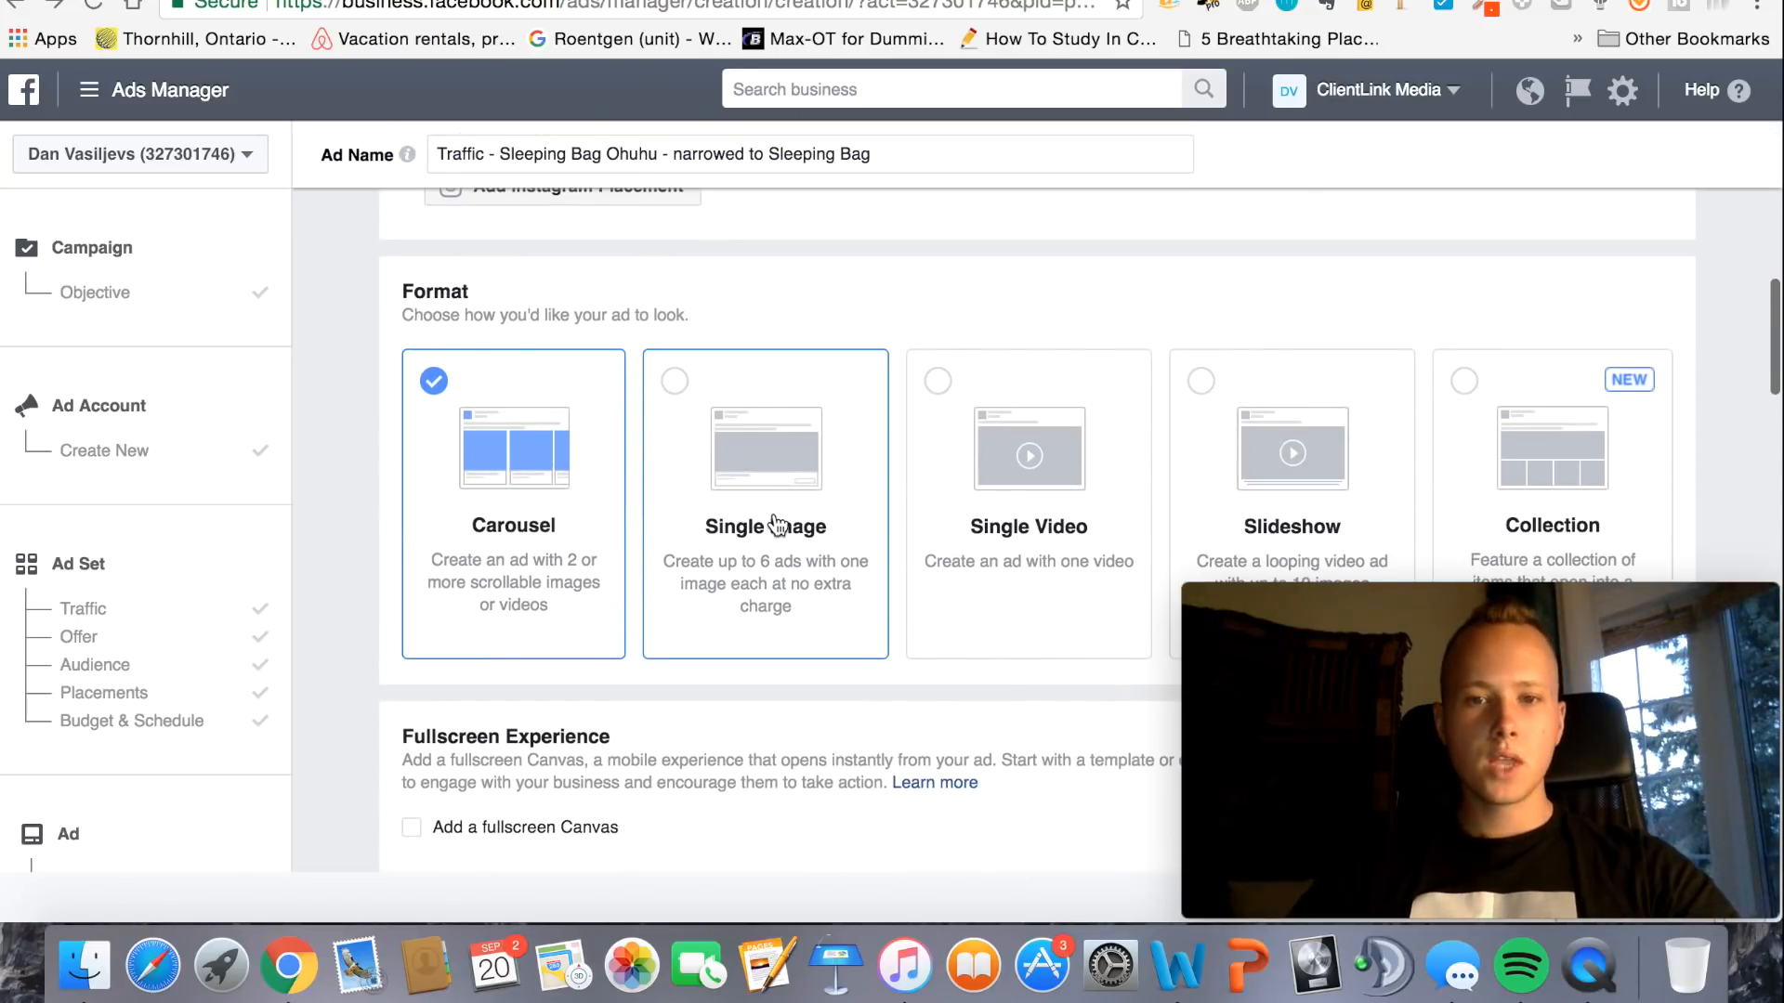
{"action": "left_click", "coordinate": [676, 382]}
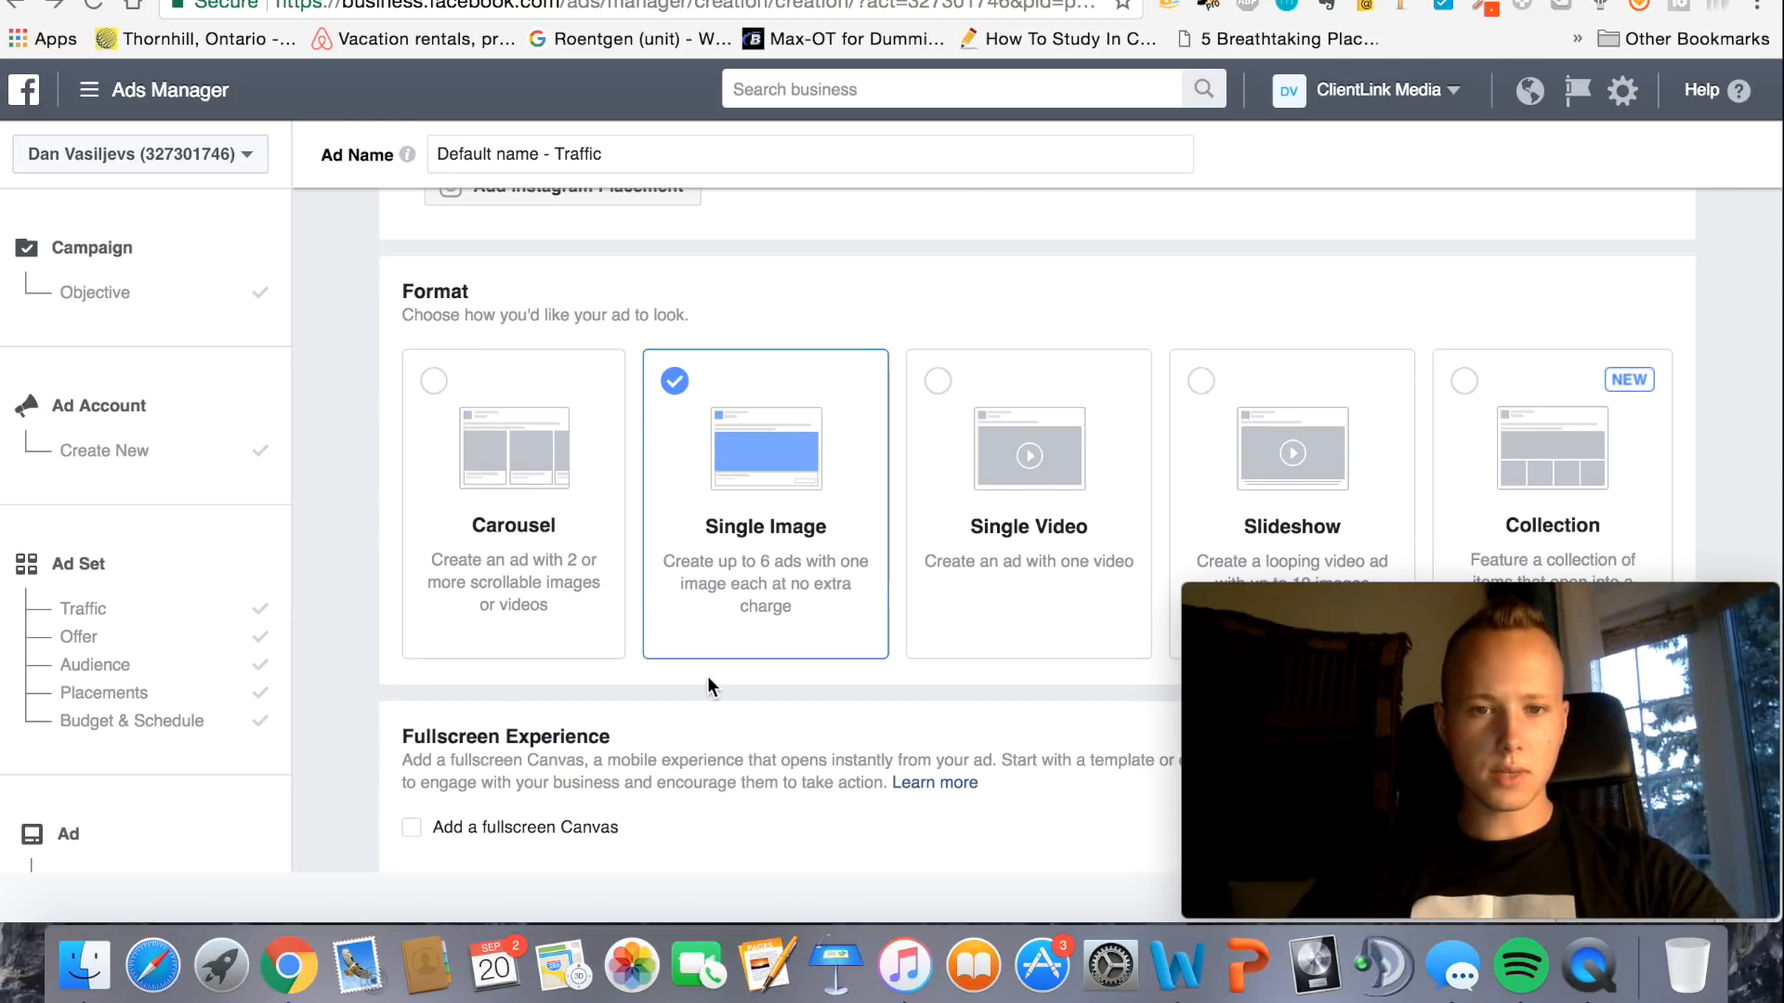
Copy the Amazon page address of the Ohuhu double sleeping bag into the ad's Website URL
{"action": "scroll", "coordinate": [706, 676], "scroll_direction": "down", "scroll_amount": 5}
{"action": "scroll", "coordinate": [622, 636], "scroll_direction": "up", "scroll_amount": 5}
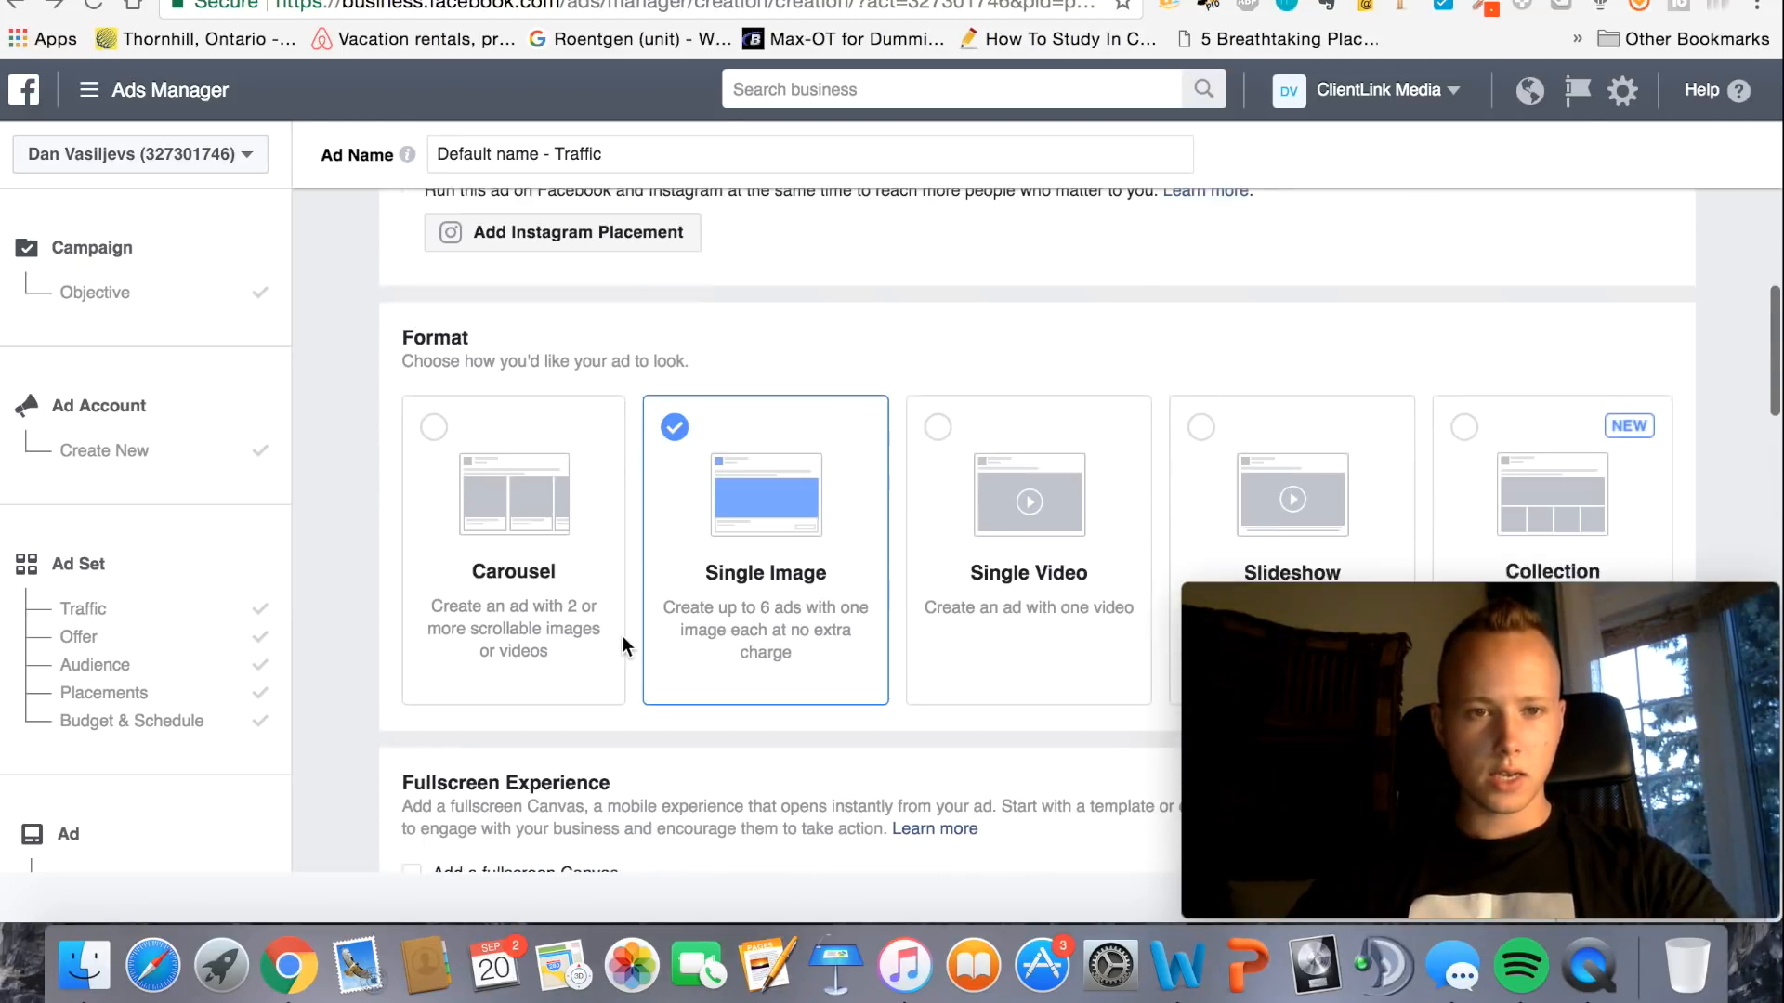
{"action": "scroll", "coordinate": [621, 636], "scroll_direction": "down", "scroll_amount": 10}
{"action": "left_click", "coordinate": [624, 638]}
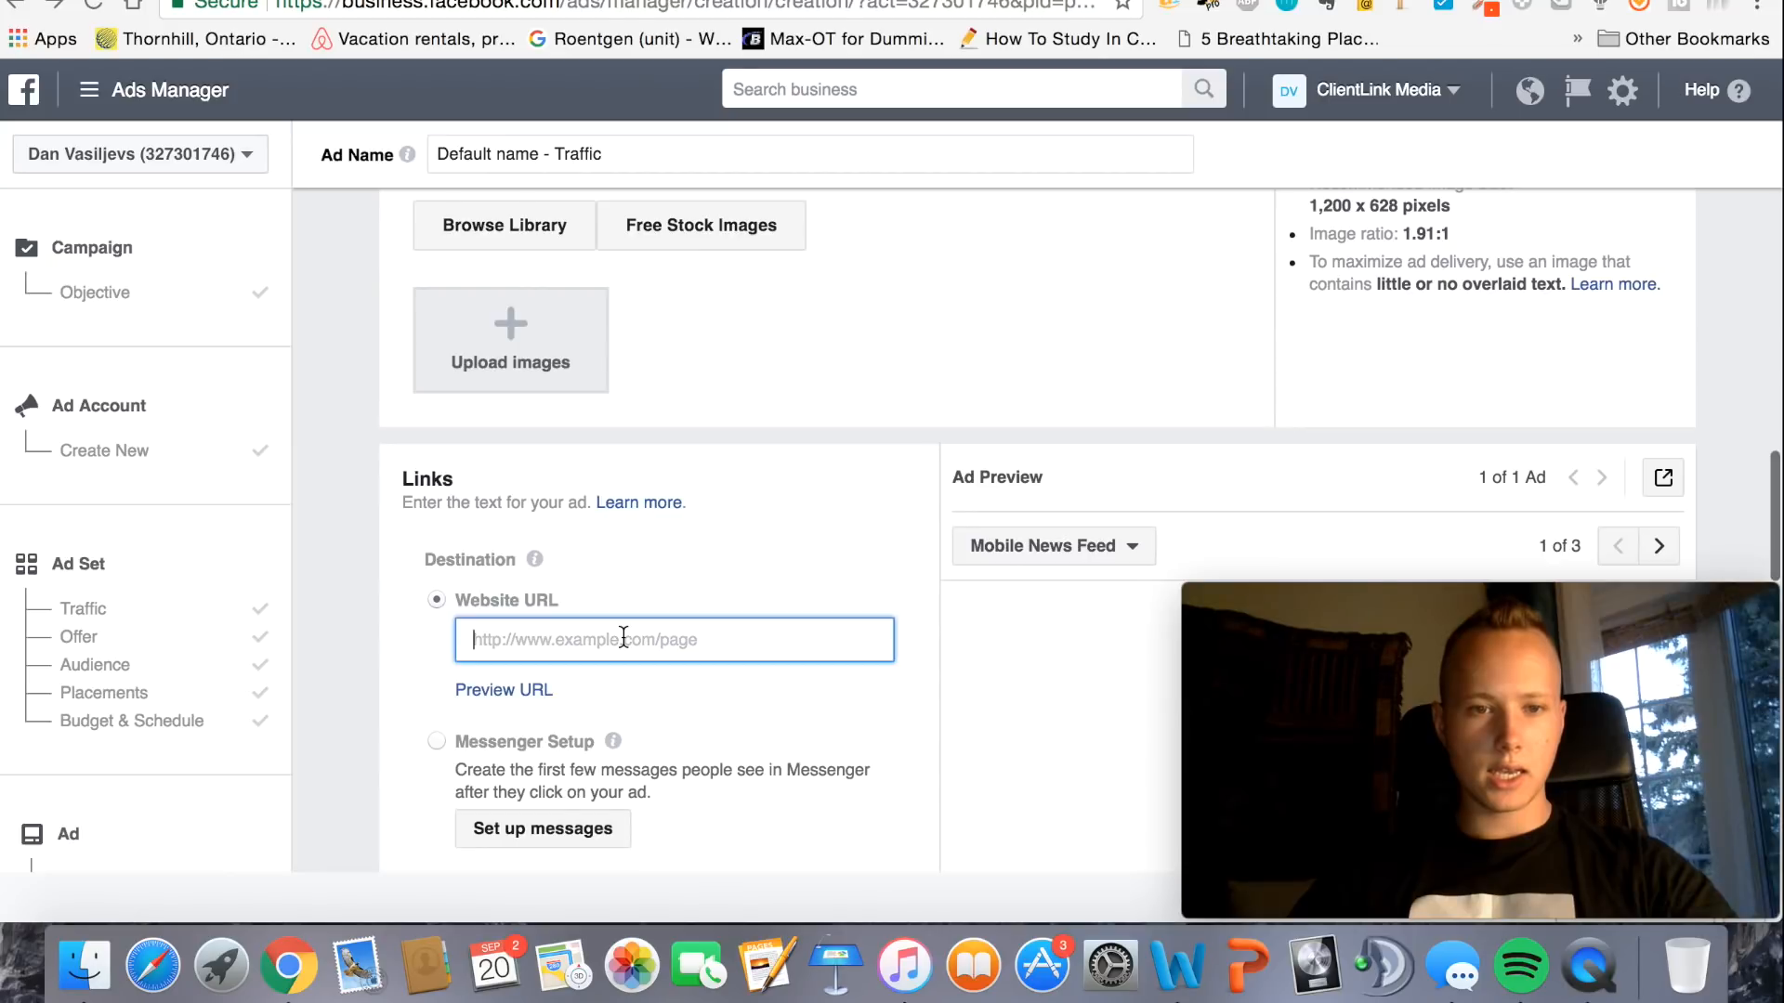
{"action": "left_click", "coordinate": [1087, 2]}
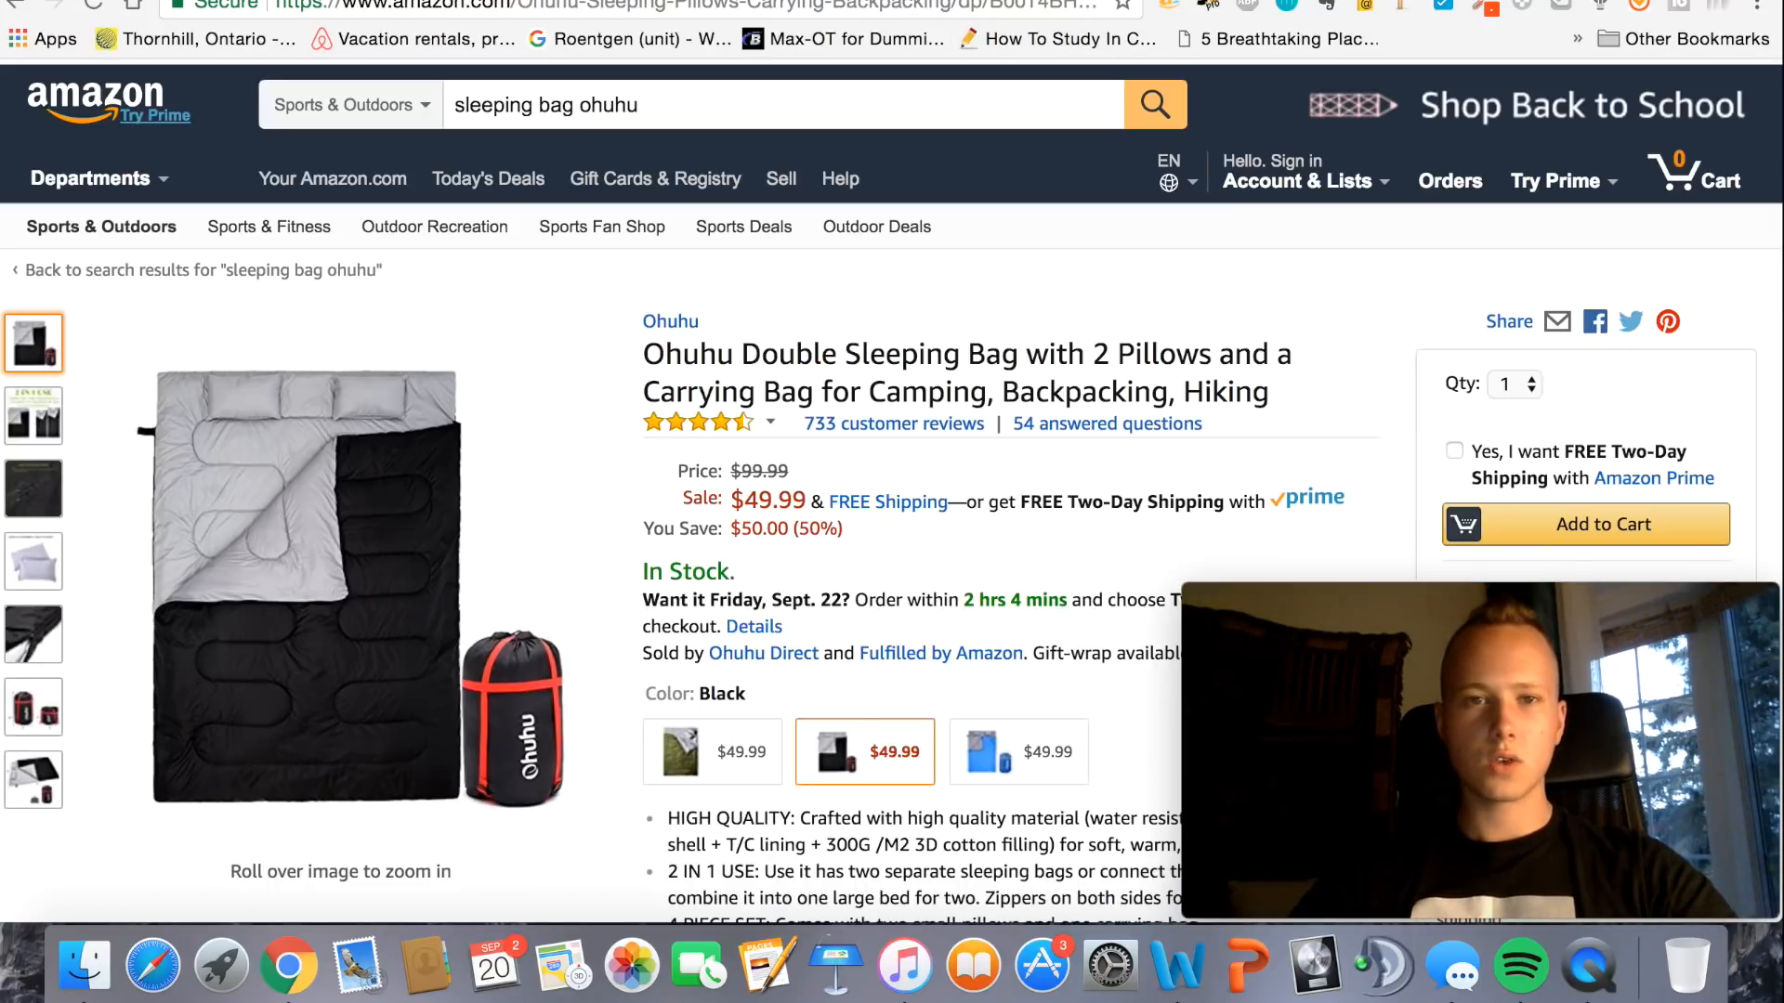
{"action": "left_click_drag", "start_coordinate": [1055, 5], "coordinate": [1110, 8]}
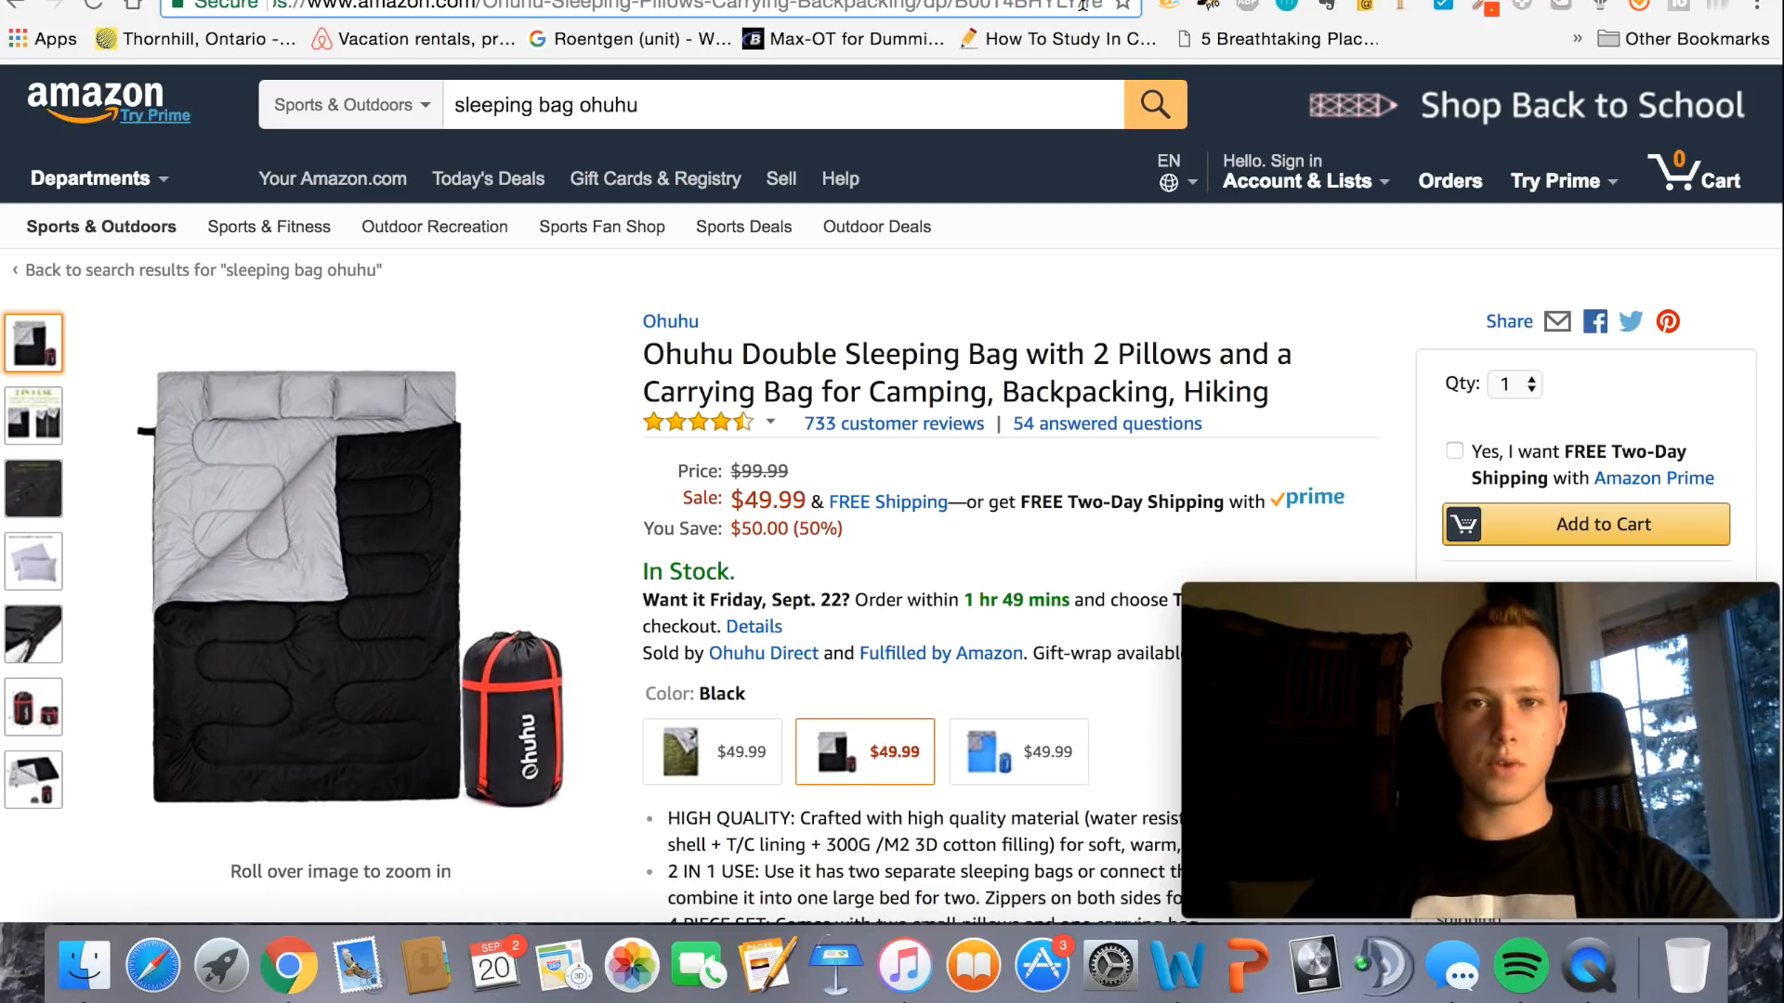
{"action": "triple_click", "coordinate": [1082, 4]}
{"action": "left_click", "coordinate": [648, 641]}
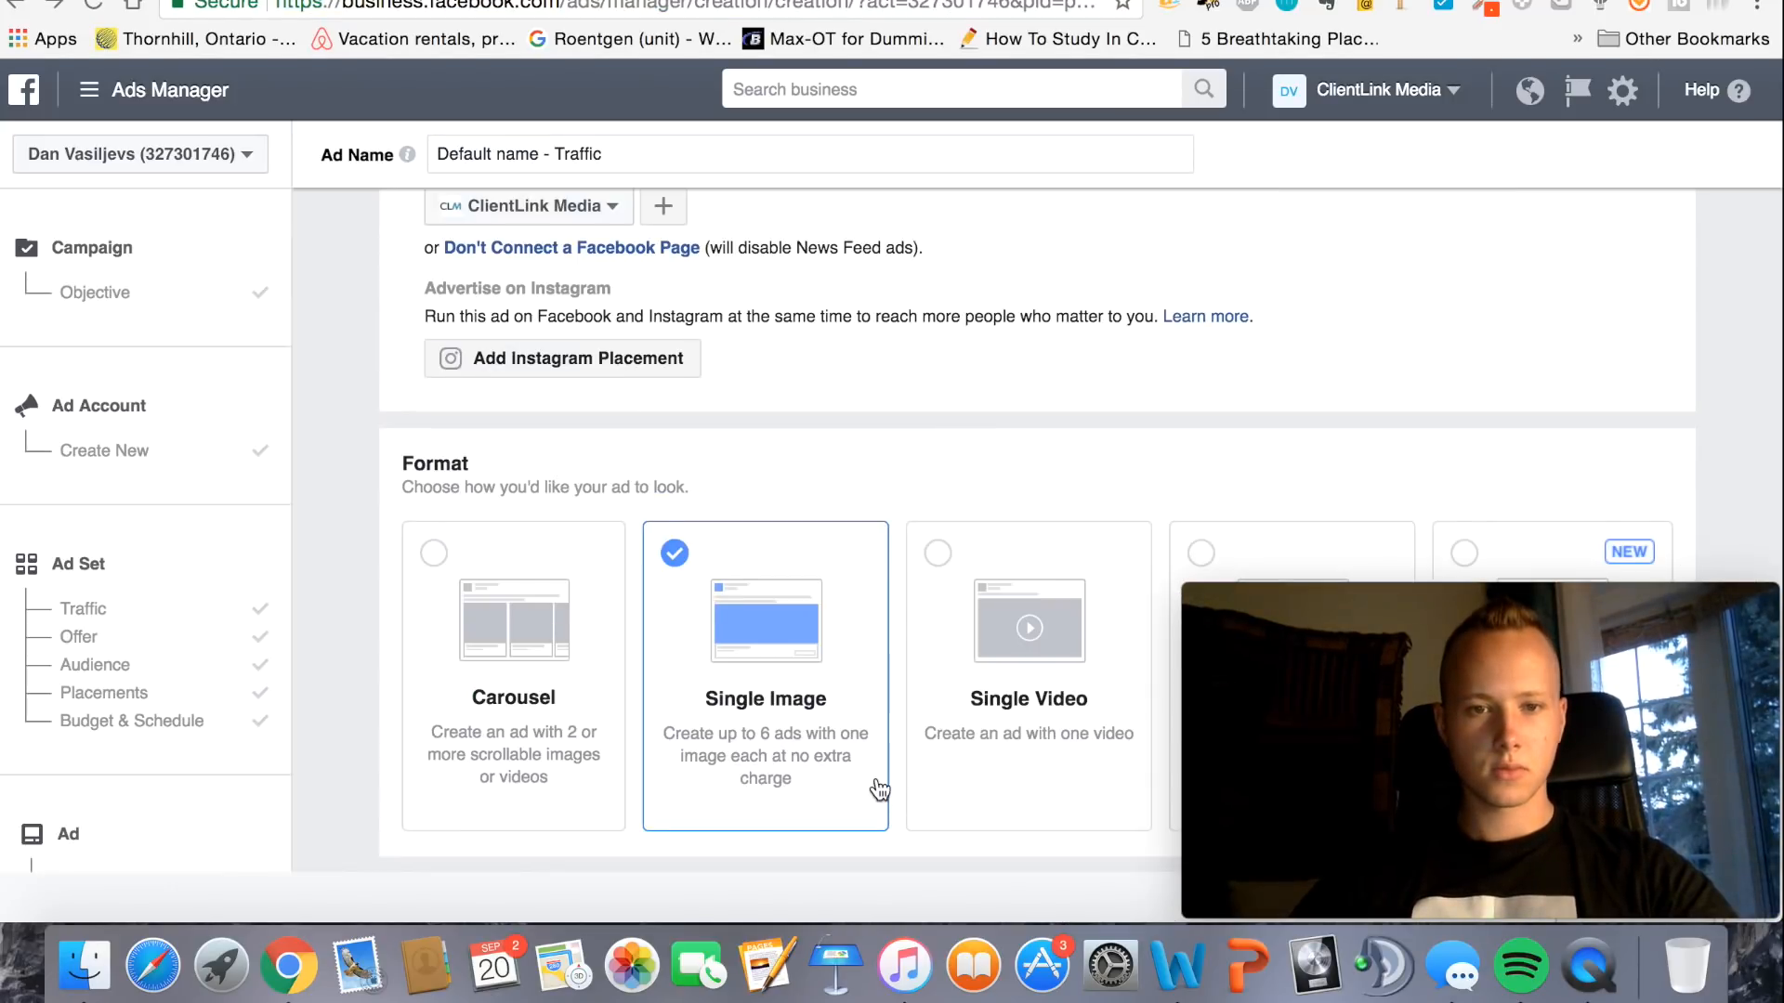
Move the Movie Recording window so that it no longer covers the ad preview
{"action": "scroll", "coordinate": [876, 786], "scroll_direction": "down", "scroll_amount": 5}
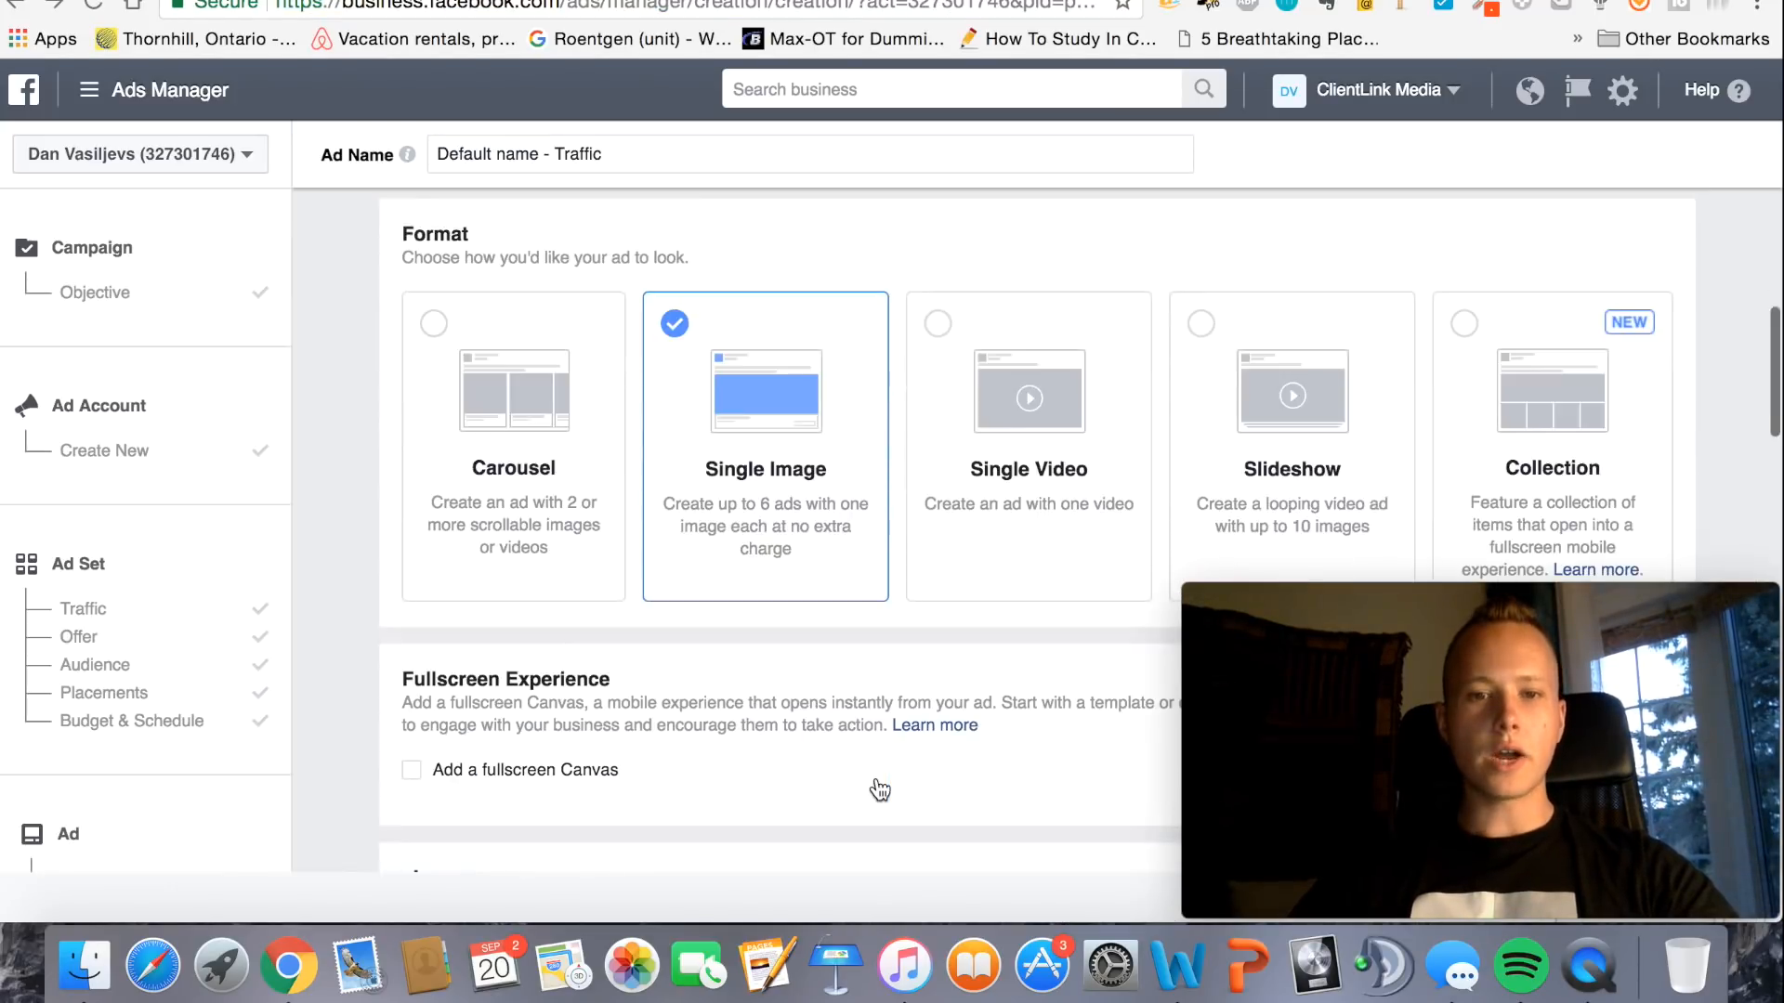
{"action": "scroll", "coordinate": [809, 718], "scroll_direction": "down", "scroll_amount": 8}
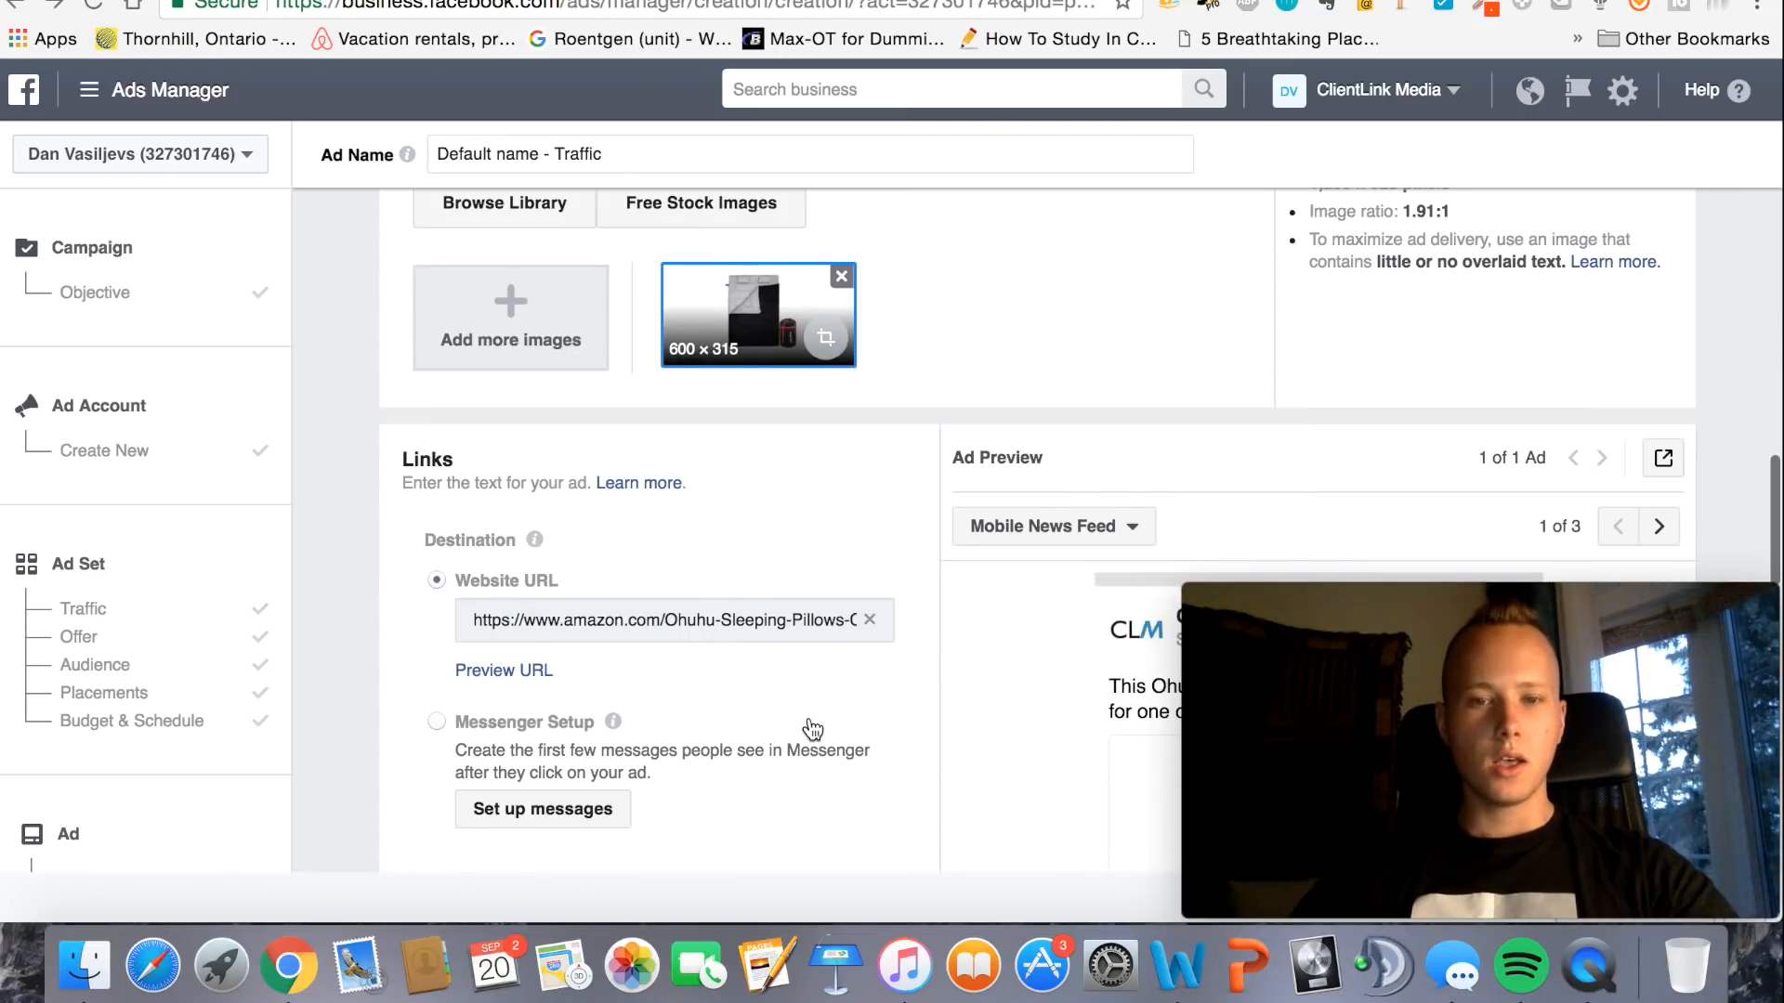
{"action": "scroll", "coordinate": [809, 718], "scroll_direction": "down", "scroll_amount": 3}
{"action": "mouse_move", "coordinate": [1446, 597]}
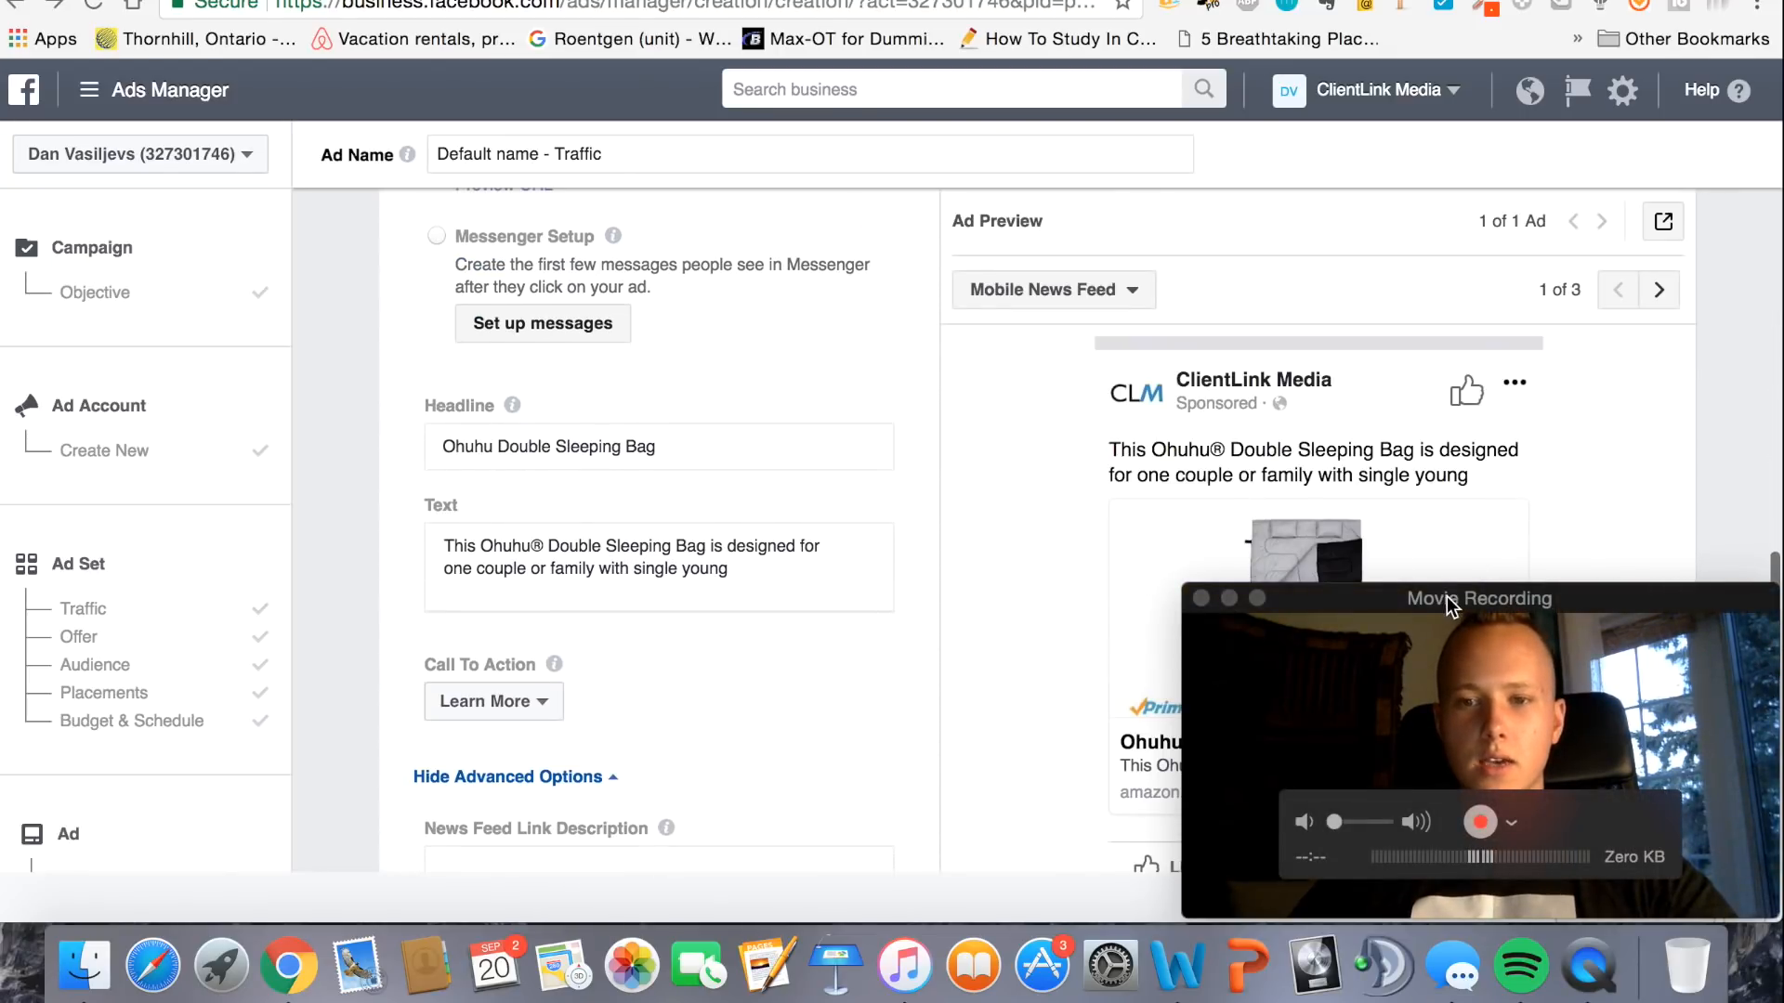
{"action": "left_click_drag", "start_coordinate": [1449, 596], "coordinate": [623, 537]}
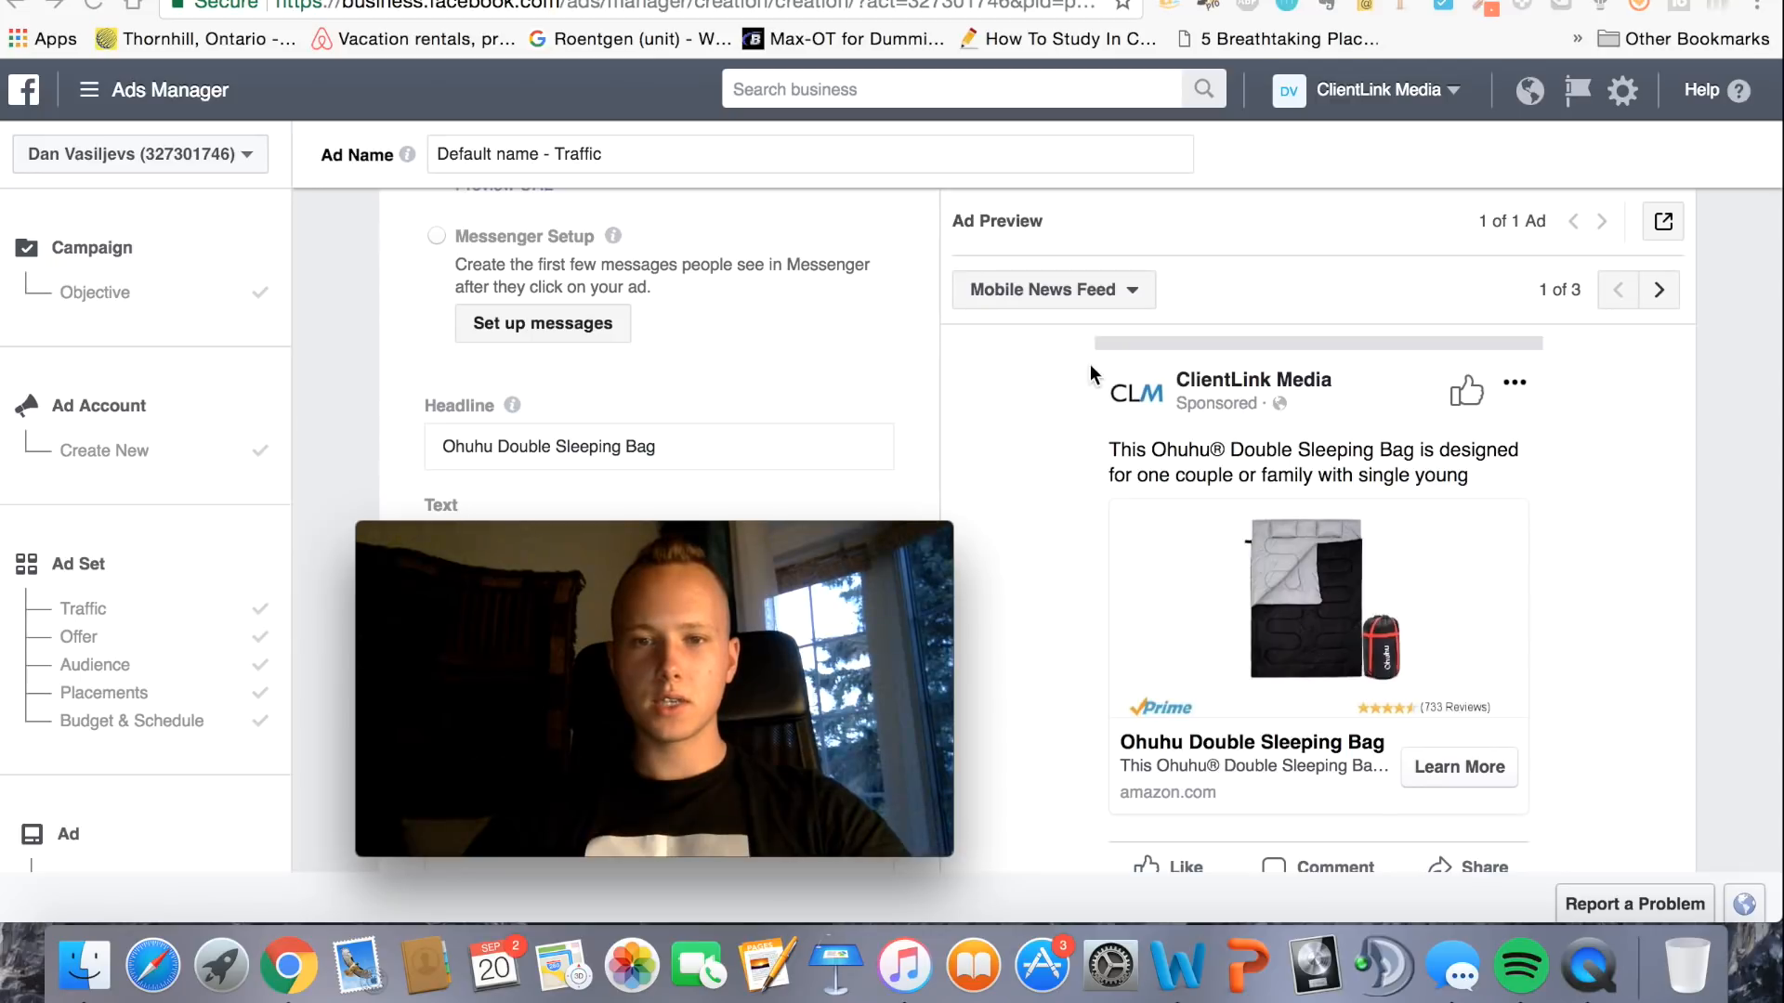
{"action": "left_click_drag", "start_coordinate": [775, 554], "coordinate": [648, 551]}
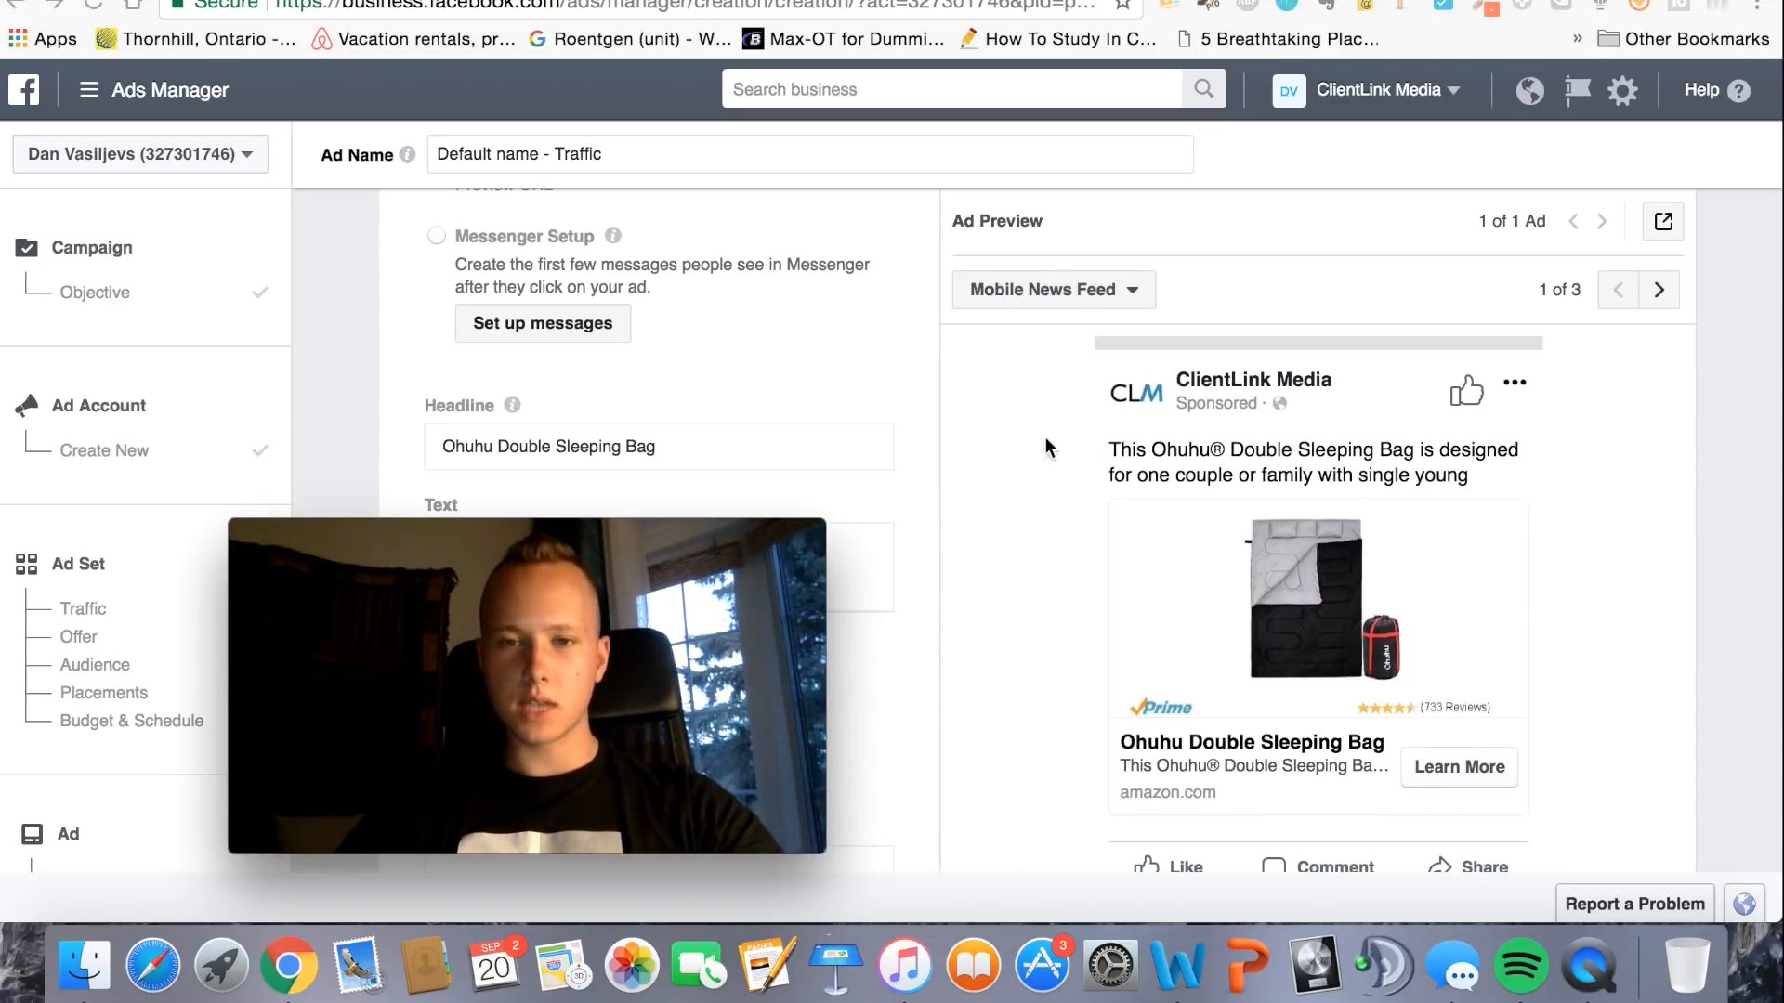
Switch the ad preview to Desktop News Feed and examine the ad's text, image and link description
{"action": "left_click", "coordinate": [1101, 305]}
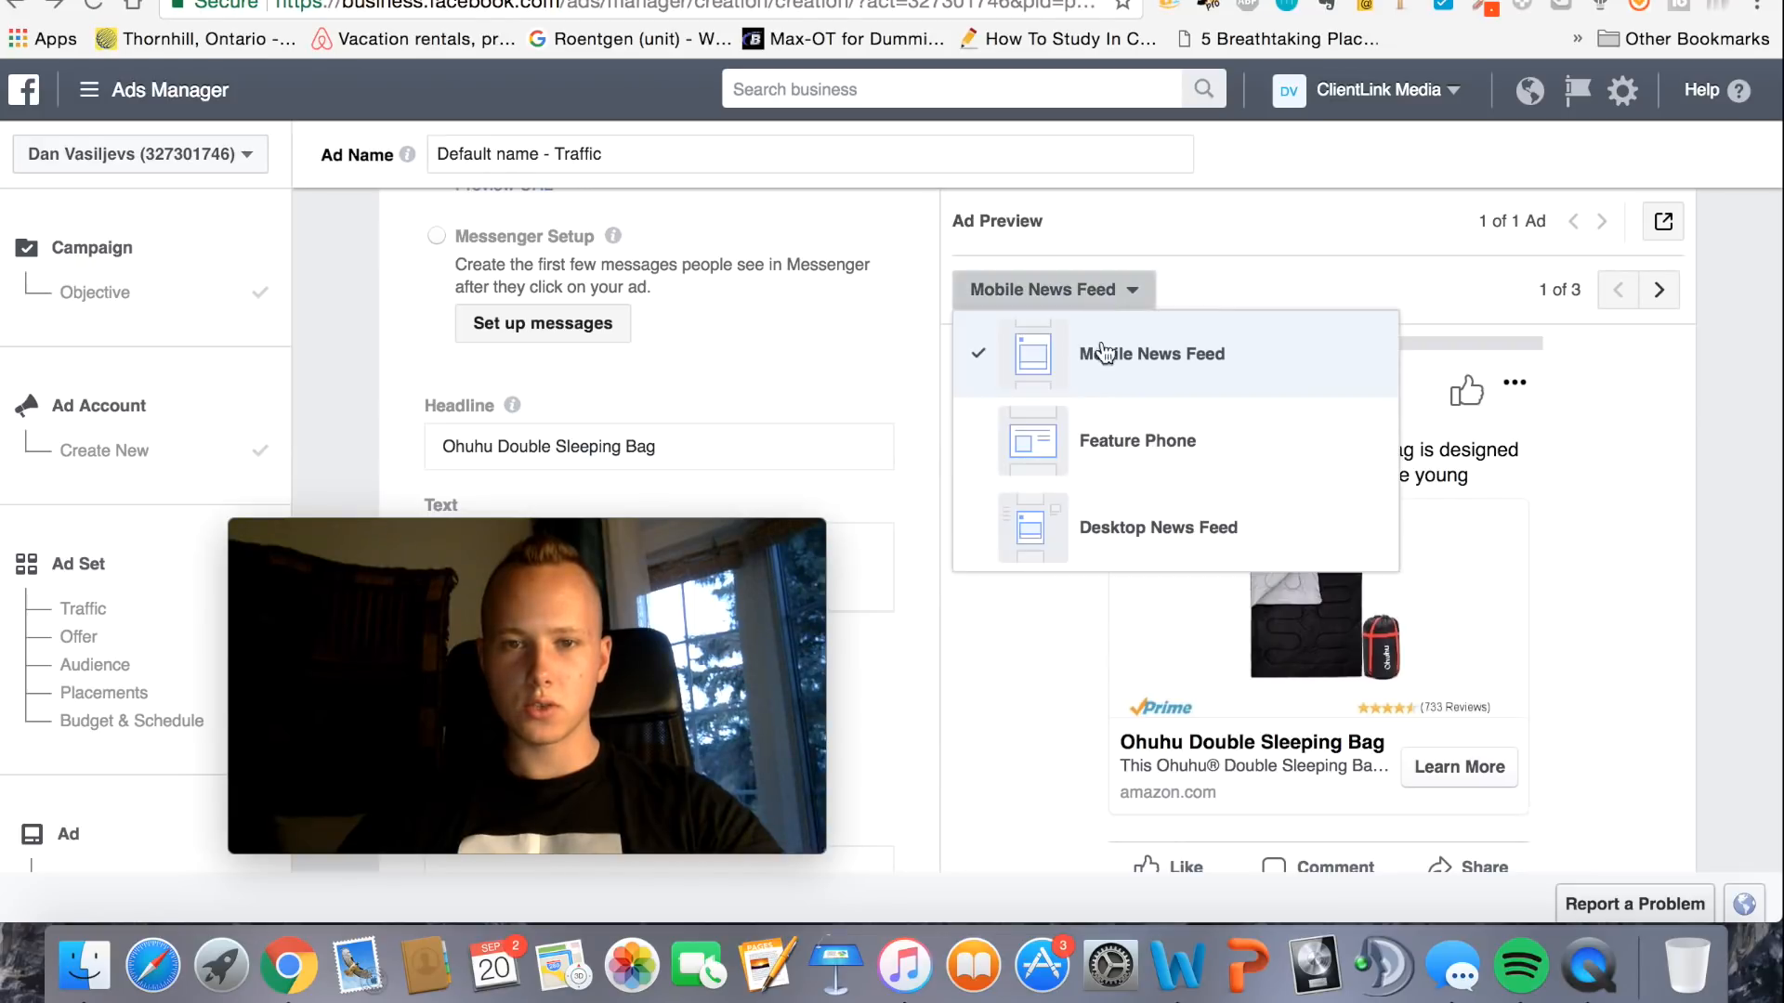
{"action": "left_click", "coordinate": [1105, 518]}
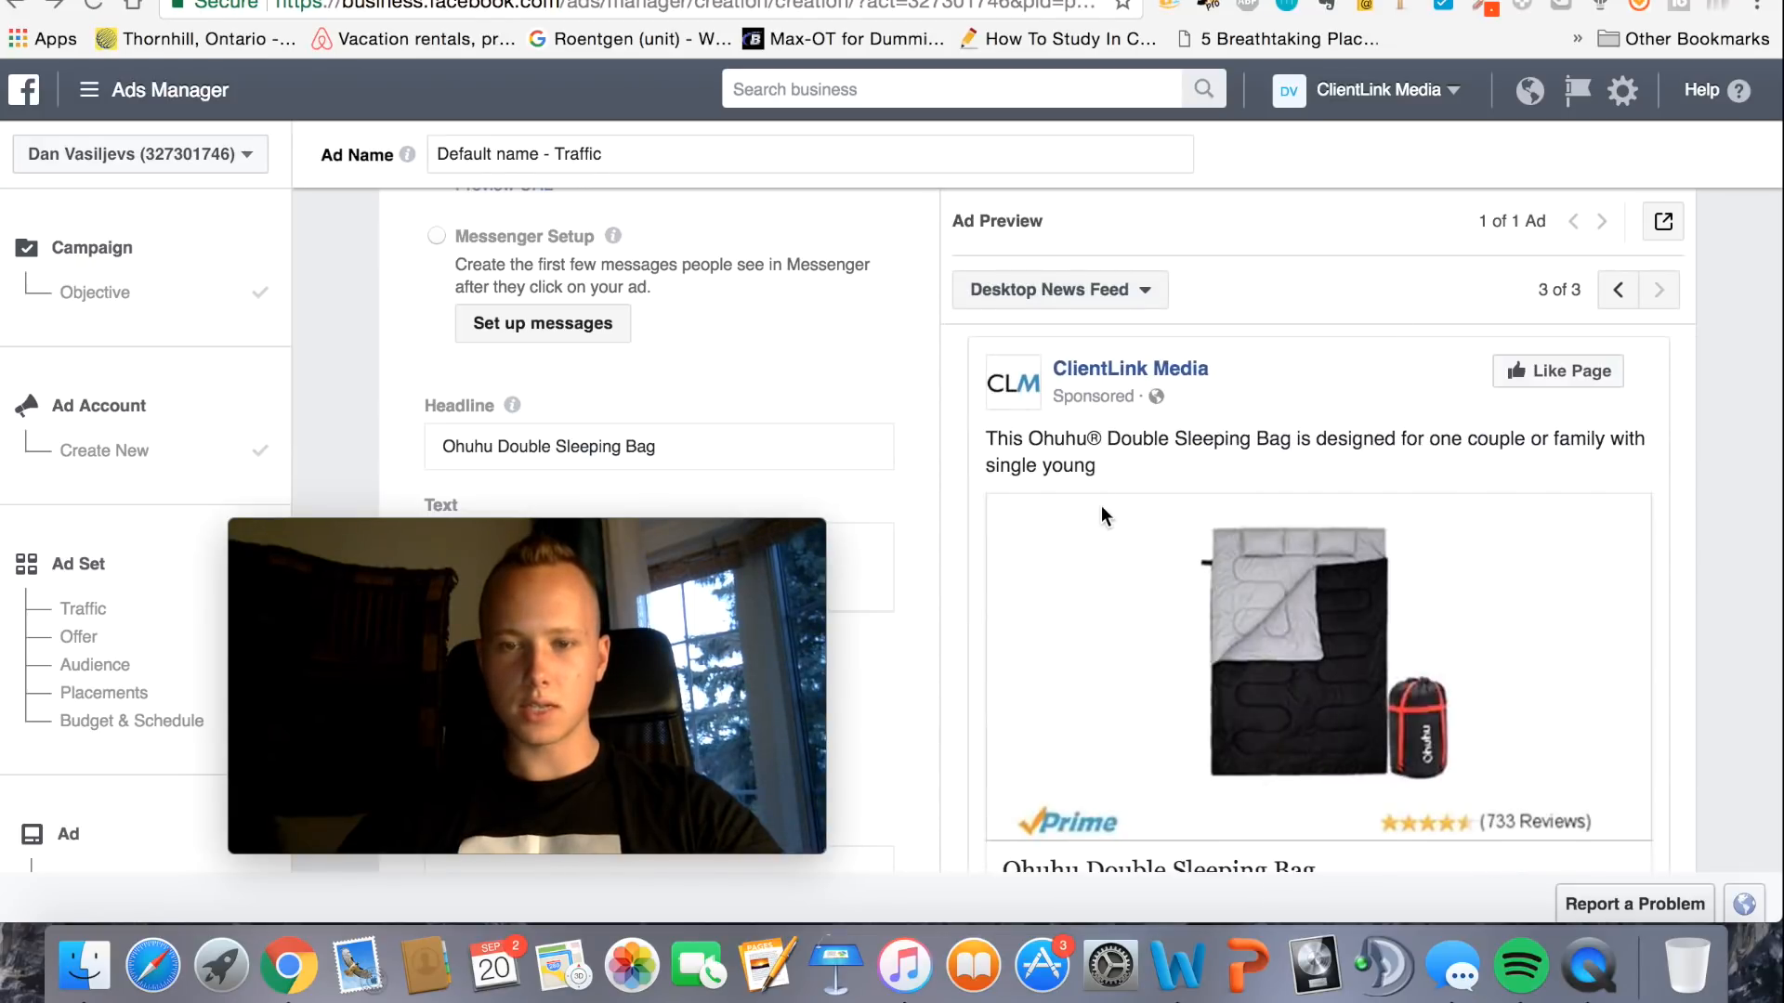
{"action": "scroll", "coordinate": [1119, 644], "scroll_direction": "down", "scroll_amount": 2}
{"action": "scroll", "coordinate": [1119, 644], "scroll_direction": "down", "scroll_amount": 1}
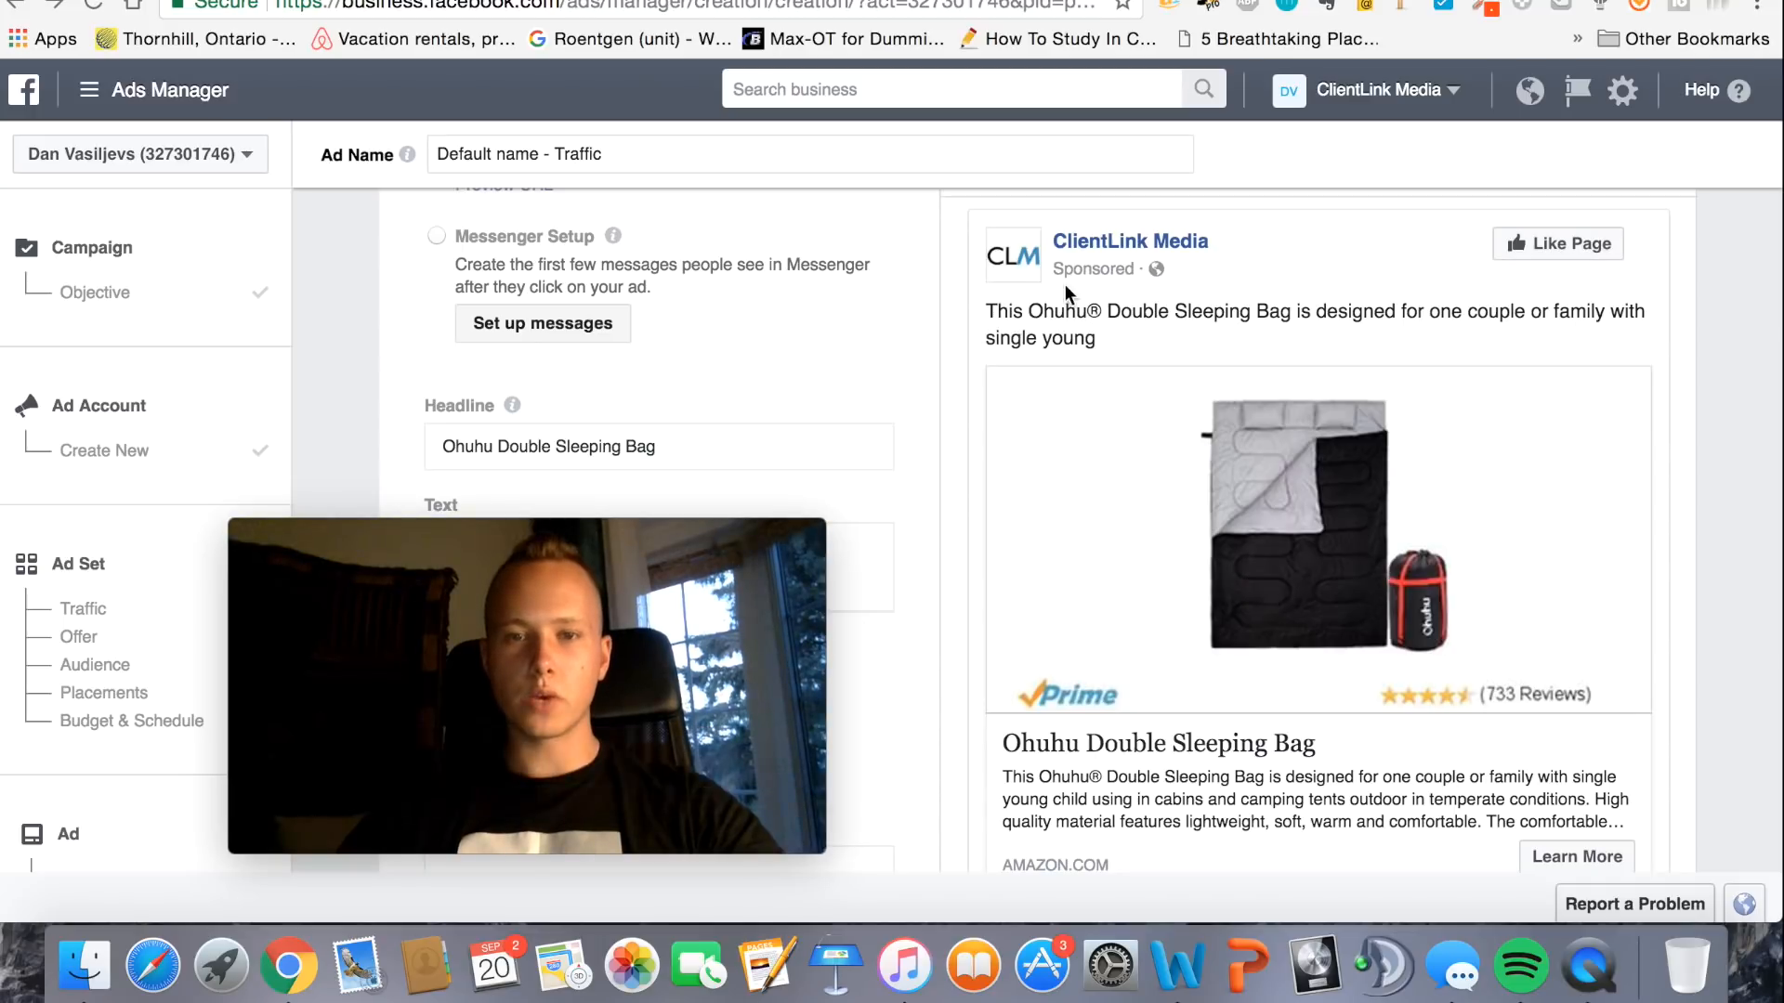
{"action": "scroll", "coordinate": [1064, 288], "scroll_direction": "up", "scroll_amount": 2}
{"action": "scroll", "coordinate": [1158, 560], "scroll_direction": "down", "scroll_amount": 2}
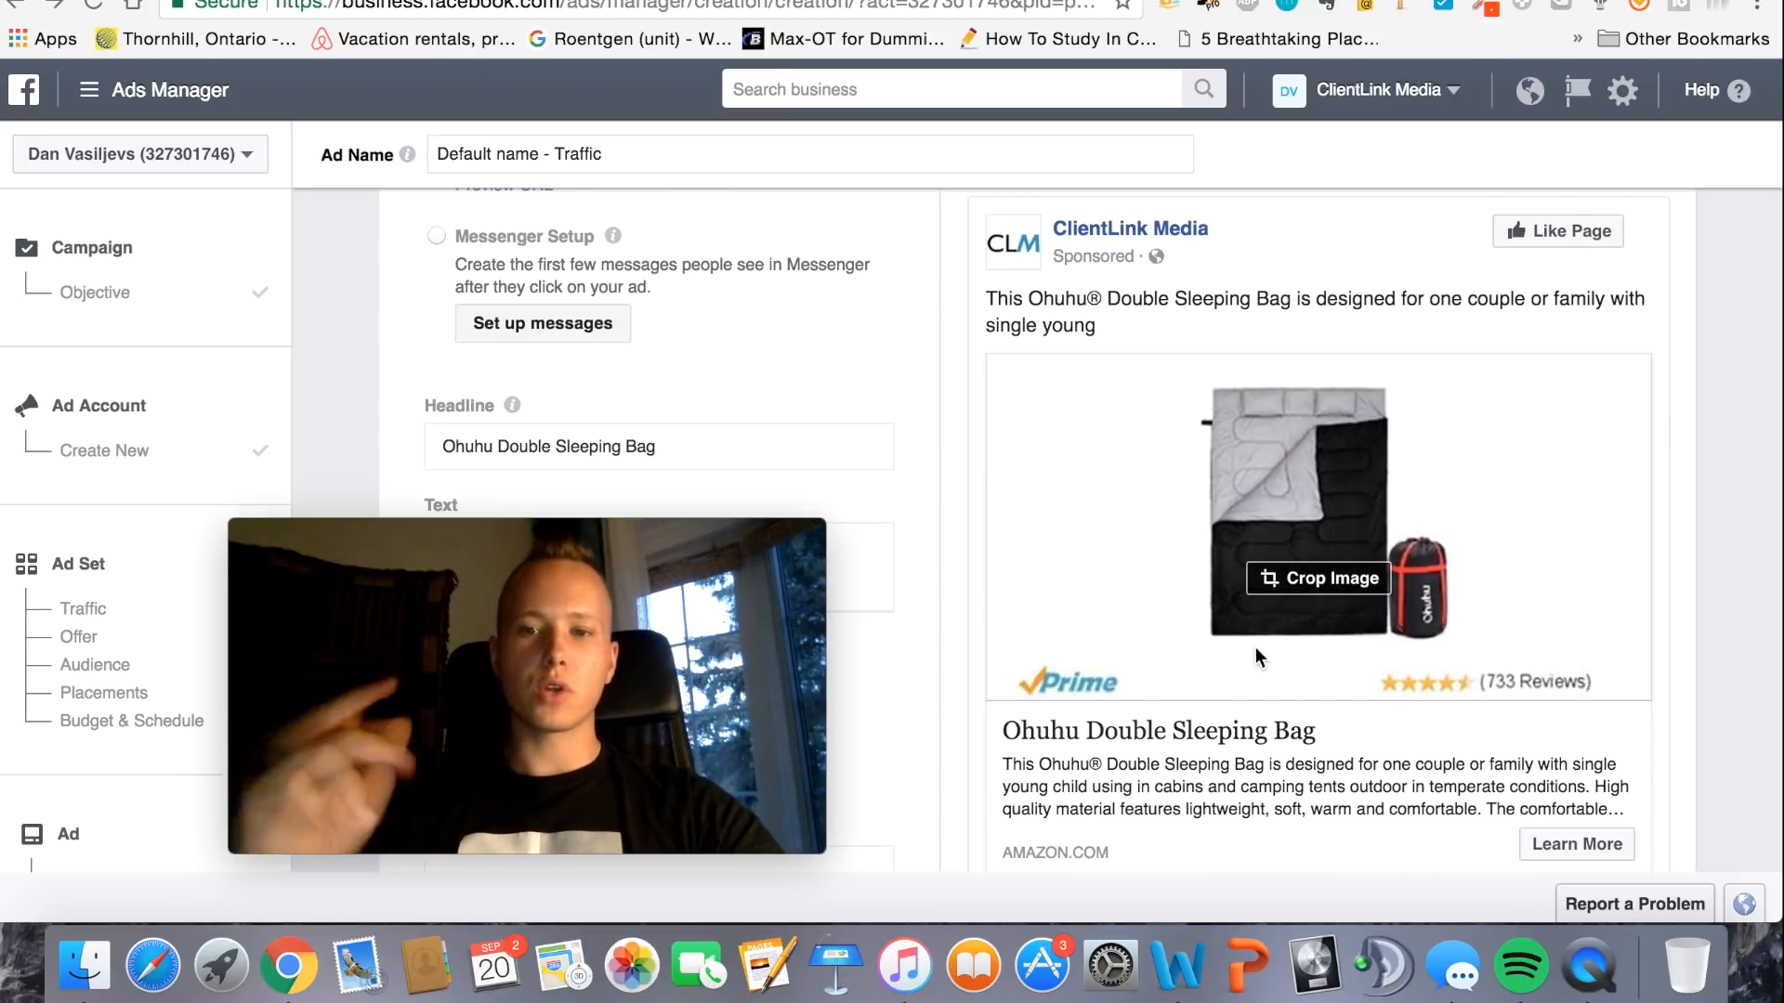
Move the Movie Recording window clear of the ad's headline, text and call-to-action settings
{"action": "mouse_move", "coordinate": [376, 543]}
{"action": "left_click_drag", "start_coordinate": [376, 543], "coordinate": [1319, 614]}
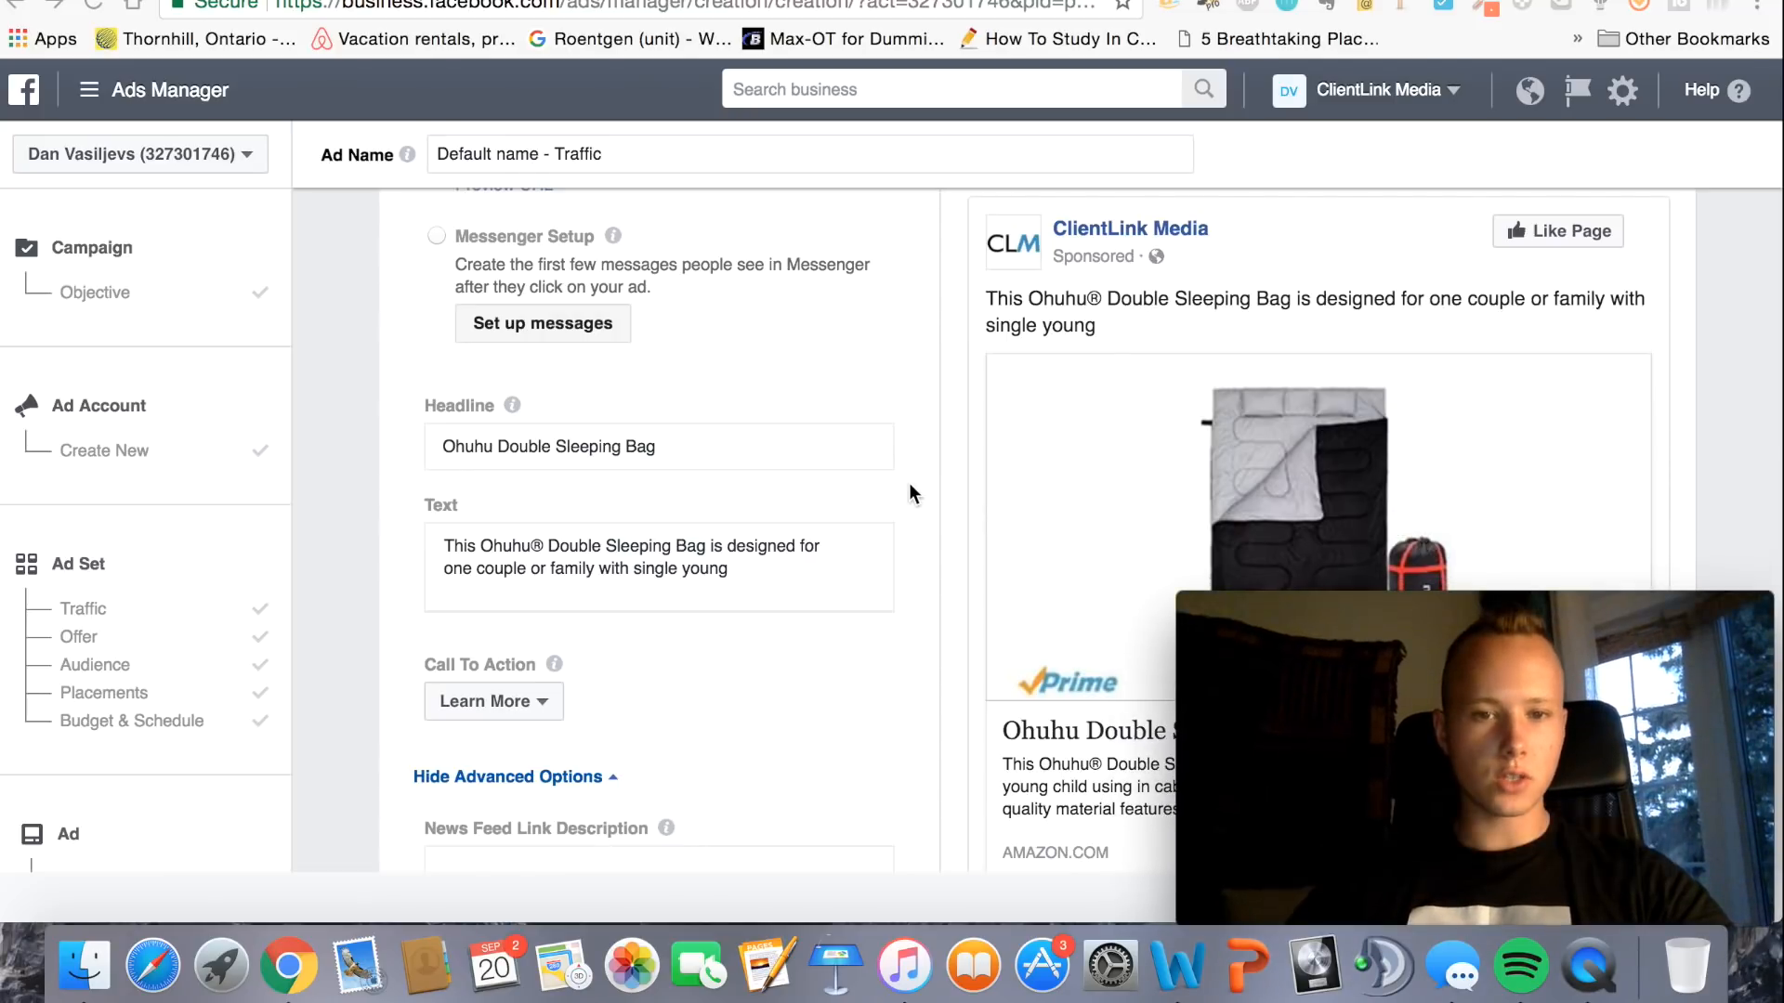
{"action": "scroll", "coordinate": [853, 505], "scroll_direction": "up", "scroll_amount": 3}
{"action": "scroll", "coordinate": [844, 509], "scroll_direction": "down", "scroll_amount": 4}
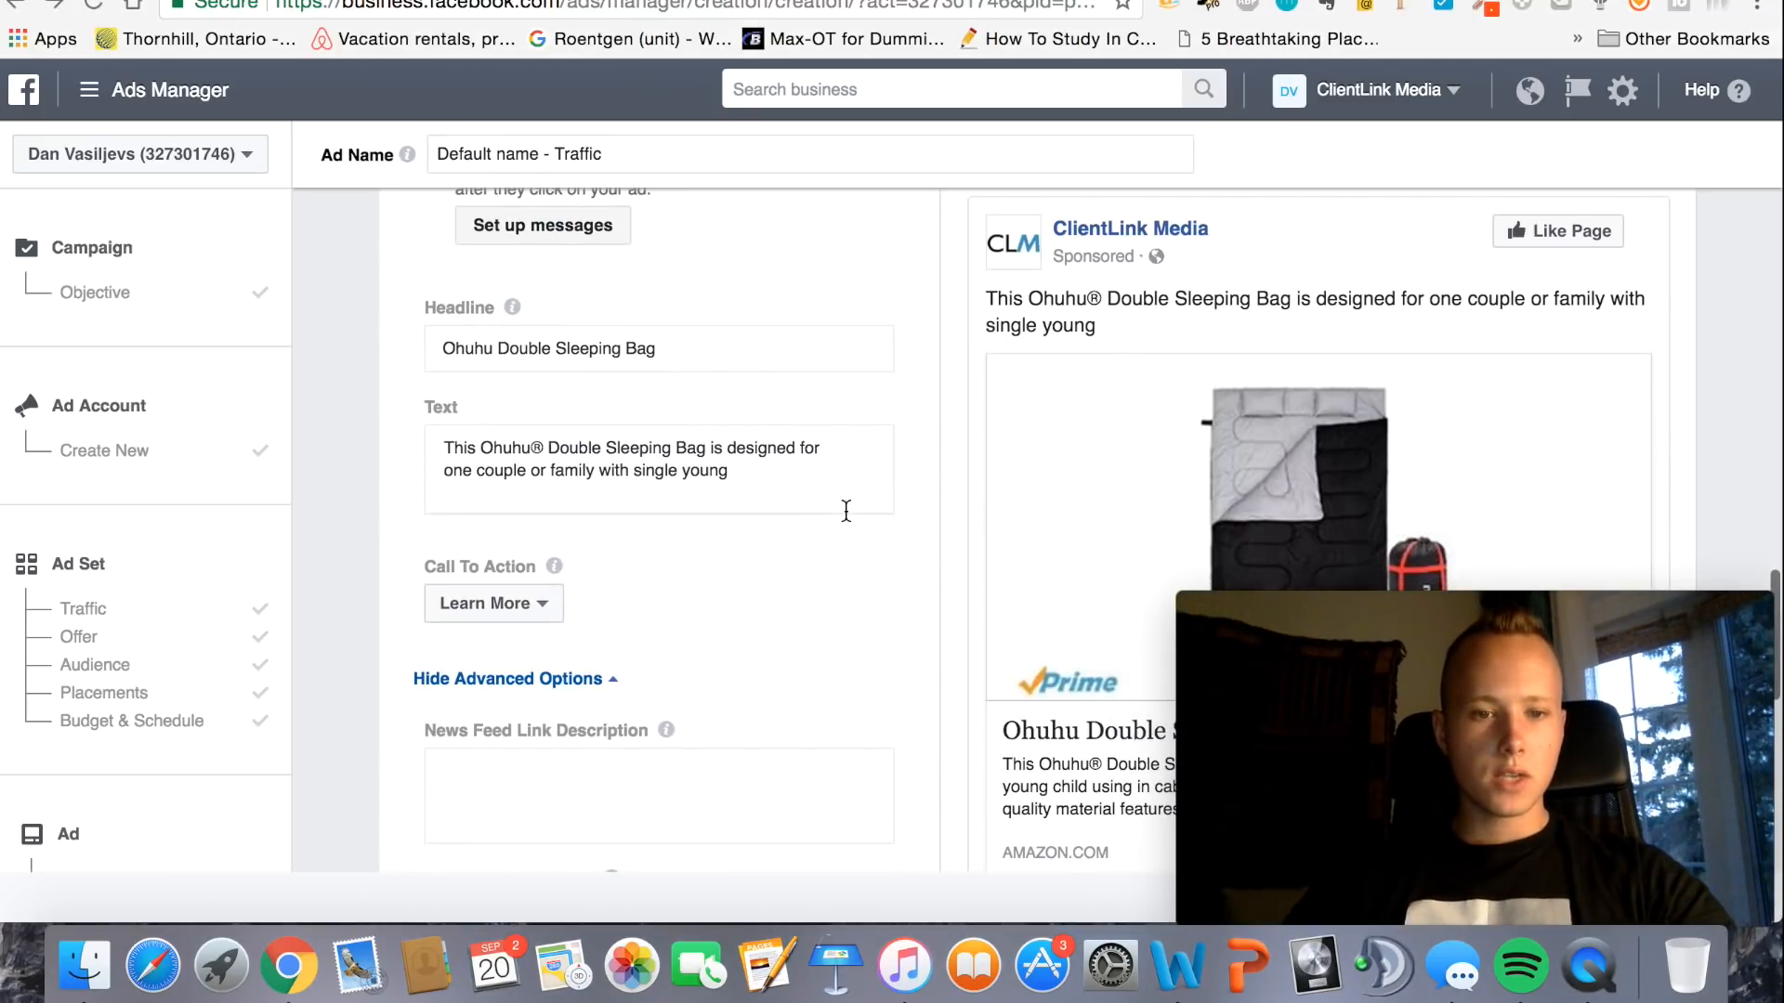
Set the ad's call to action to Shop Now, moving the Movie Recording window off the preview's call-to-action button, and check the advanced options
{"action": "left_click", "coordinate": [478, 615]}
{"action": "mouse_move", "coordinate": [1413, 604]}
{"action": "left_click_drag", "start_coordinate": [1413, 604], "coordinate": [1309, 194]}
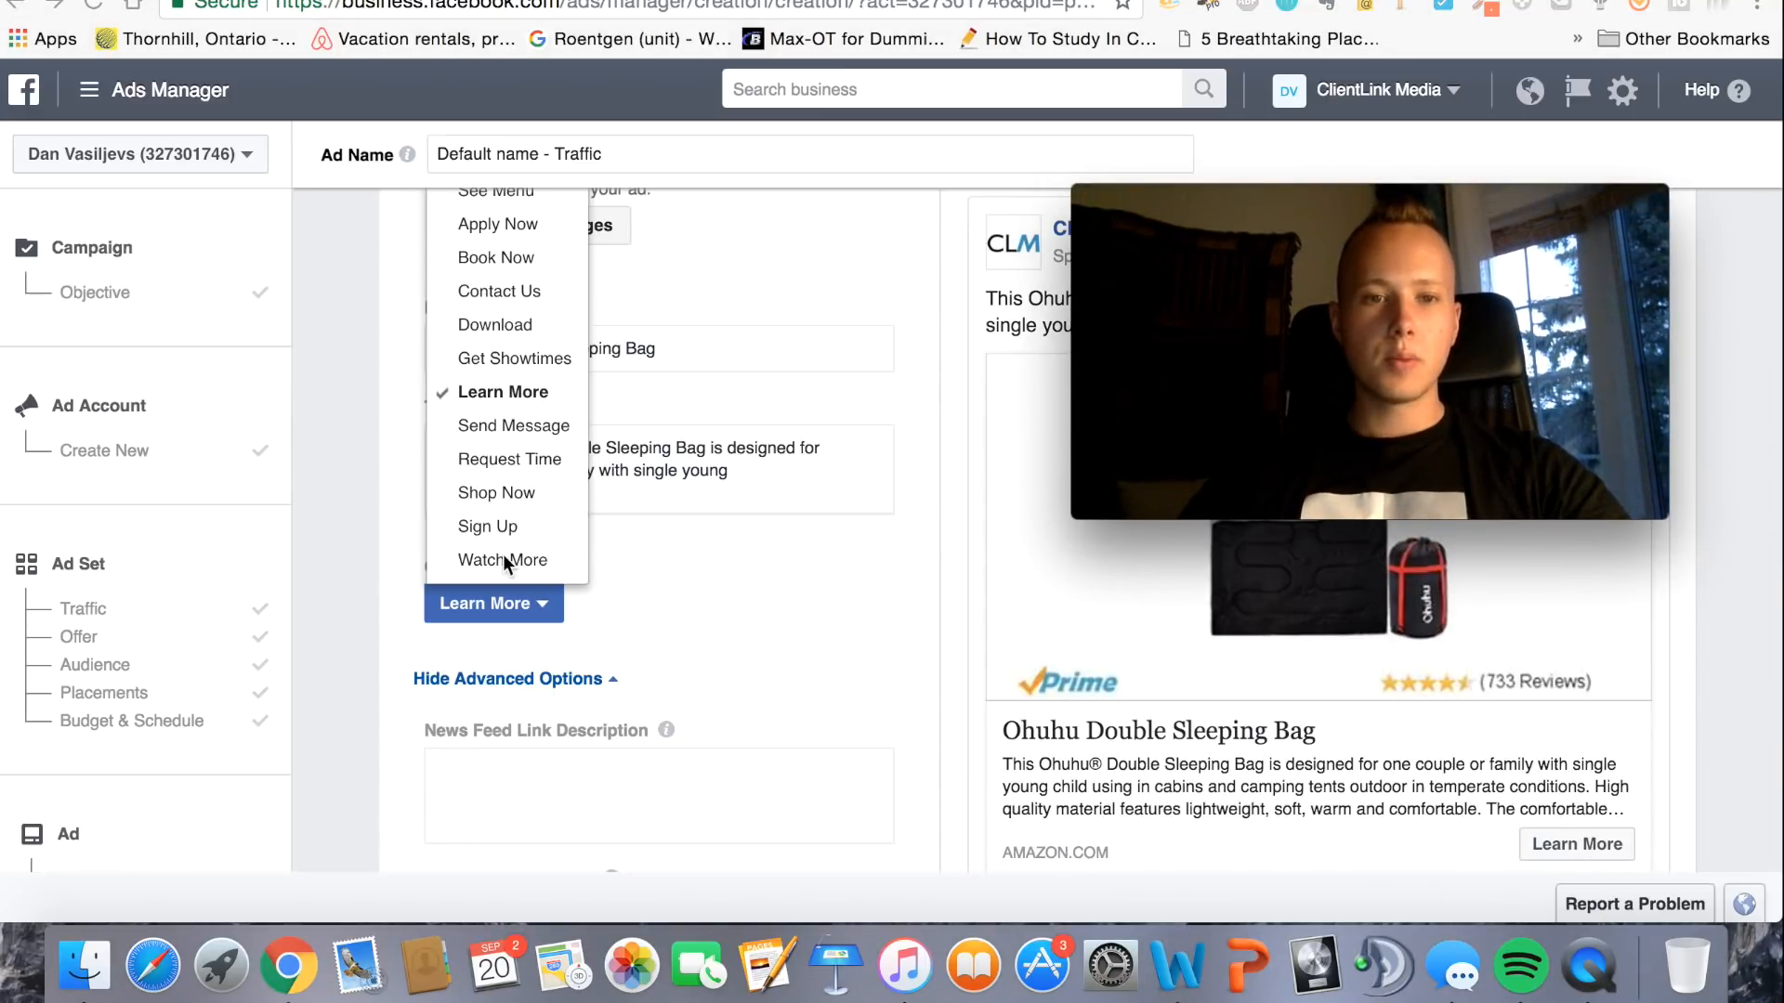
{"action": "left_click", "coordinate": [498, 499]}
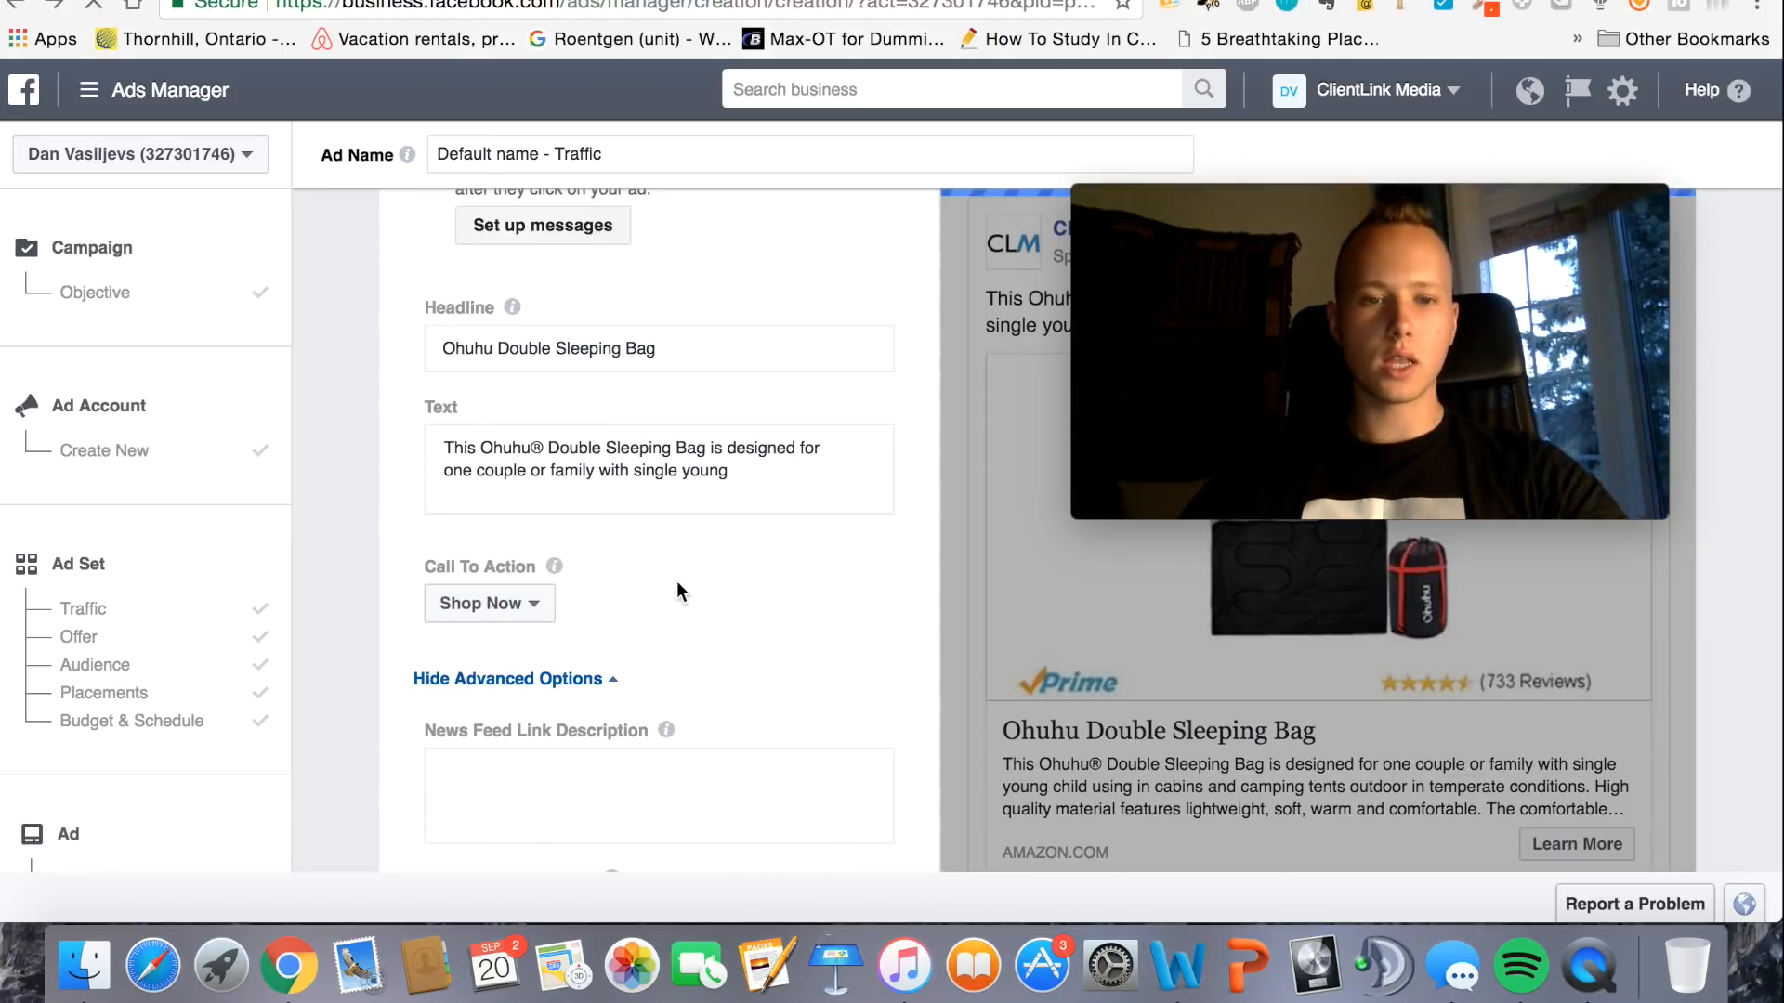
{"action": "scroll", "coordinate": [677, 557], "scroll_direction": "down", "scroll_amount": 5}
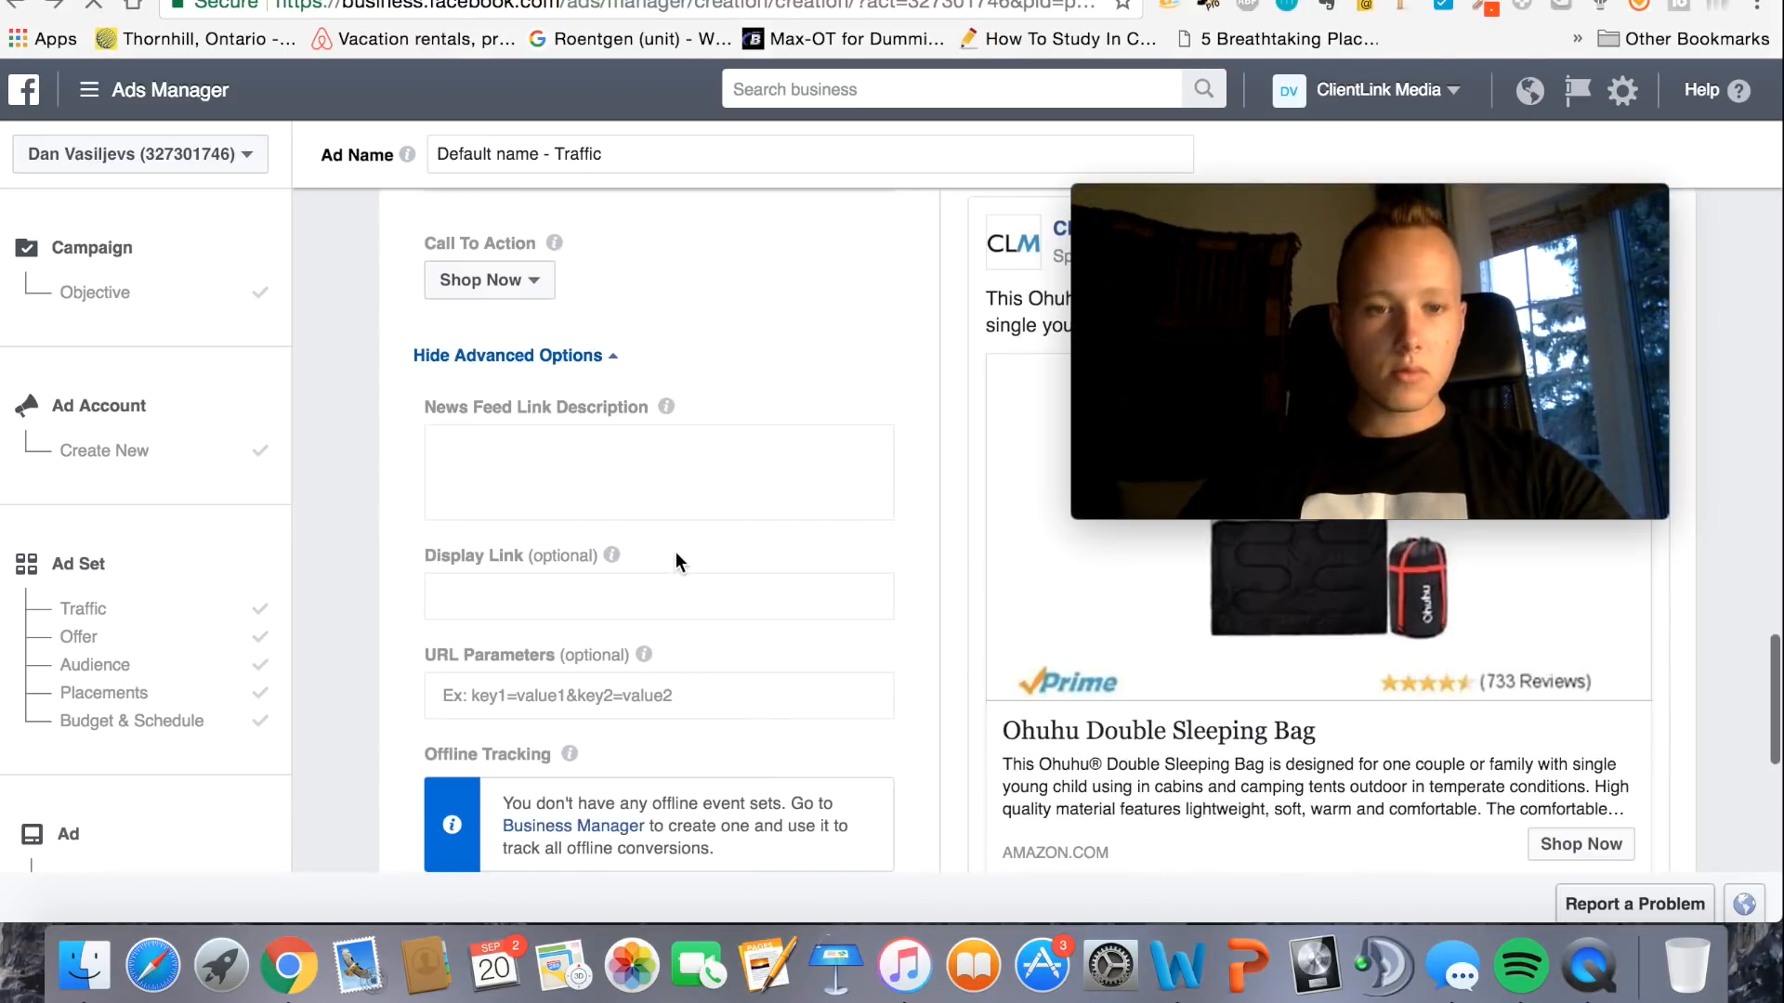
{"action": "scroll", "coordinate": [706, 330], "scroll_direction": "up", "scroll_amount": 10}
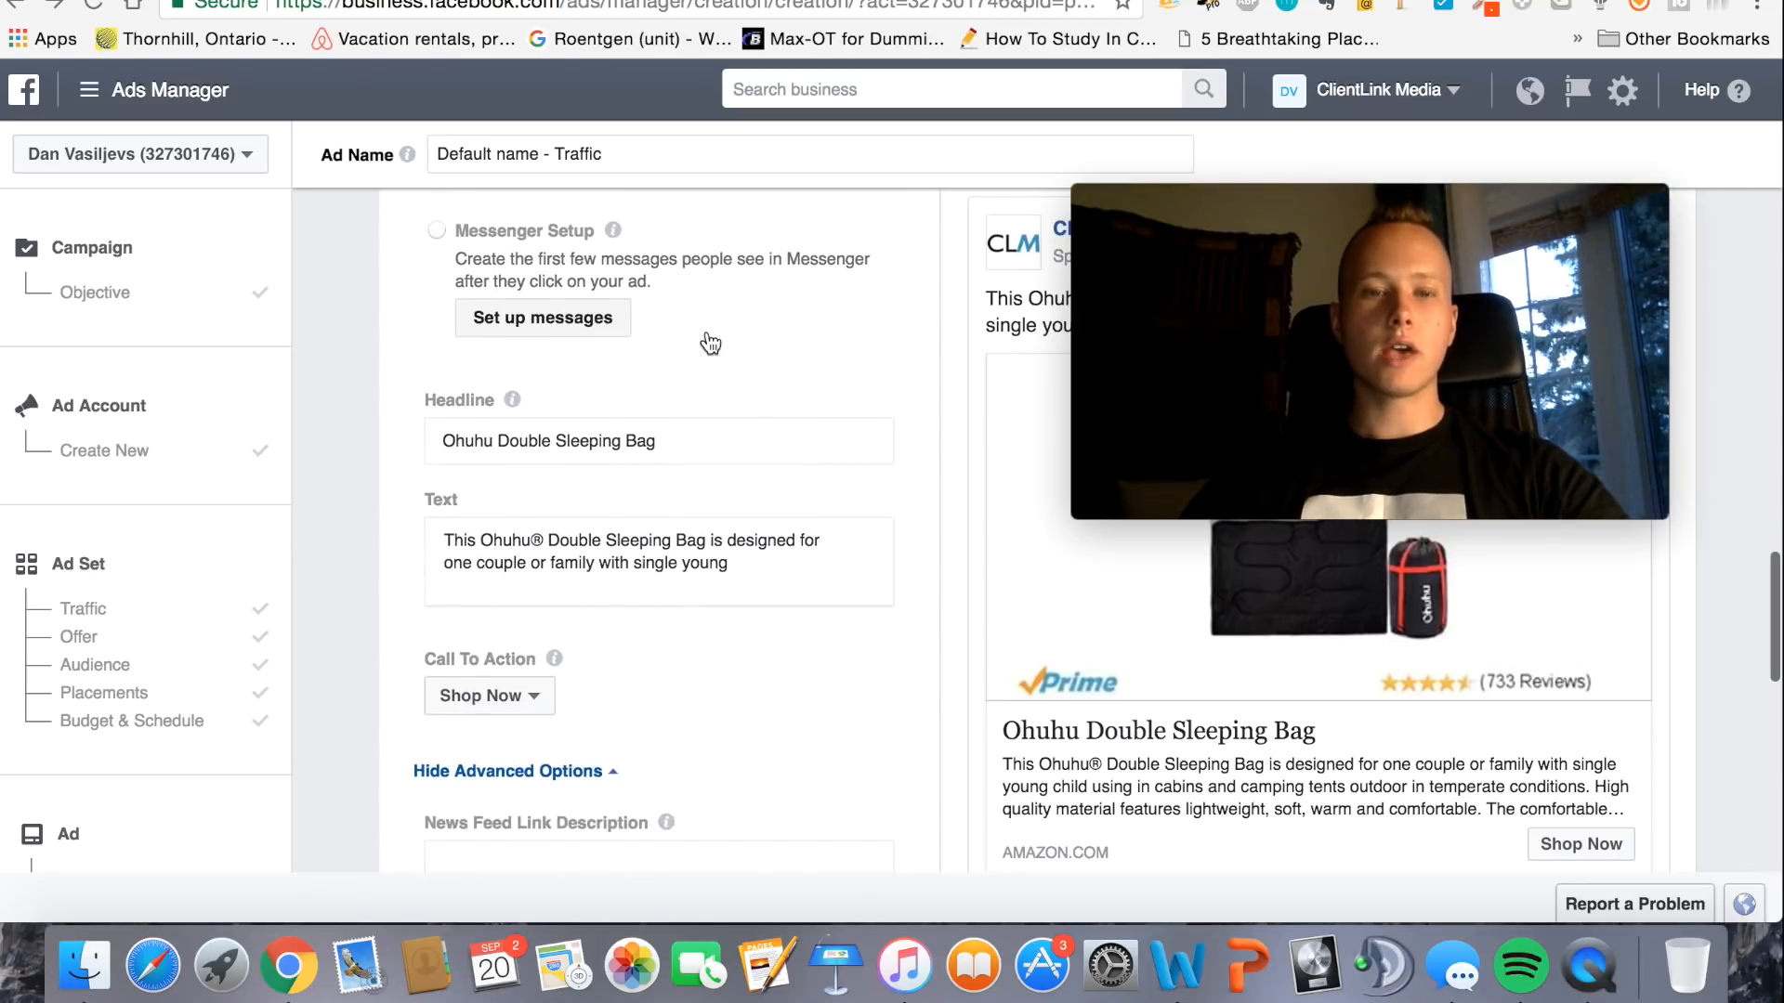
Review the ad's uploaded image, its Website URL destination and the matching Desktop News Feed preview
{"action": "scroll", "coordinate": [689, 459], "scroll_direction": "up", "scroll_amount": 3}
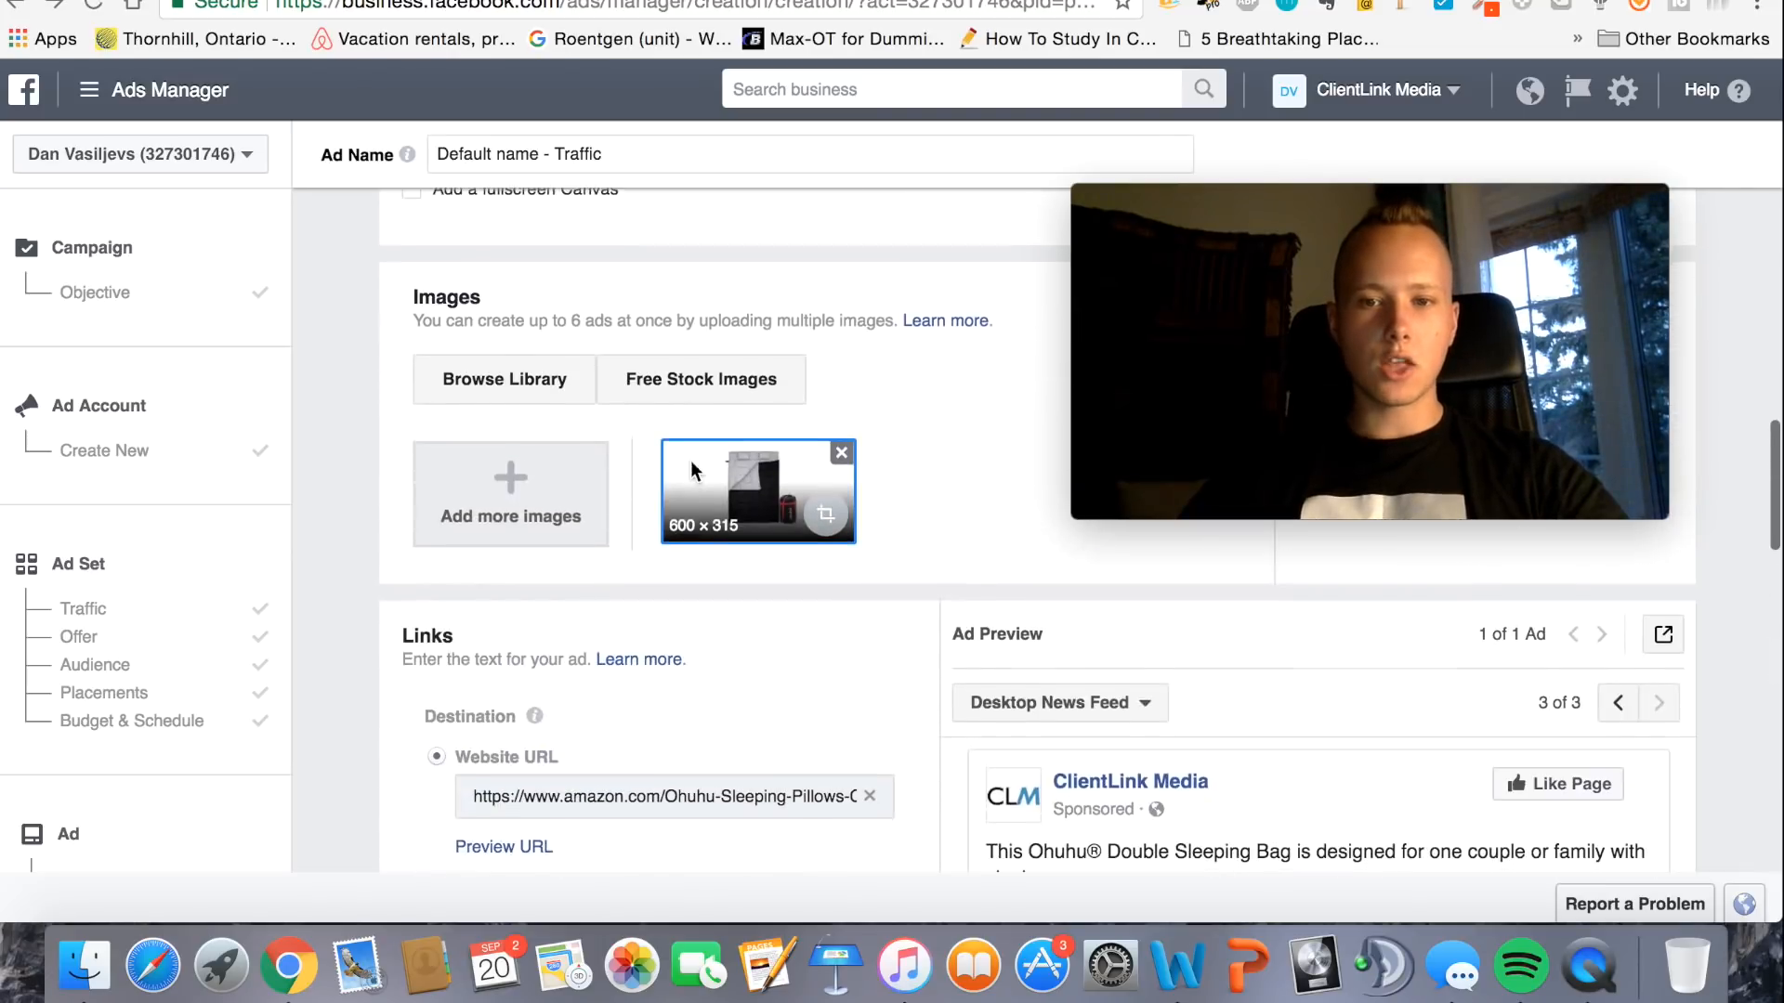
{"action": "scroll", "coordinate": [690, 459], "scroll_direction": "down", "scroll_amount": 2}
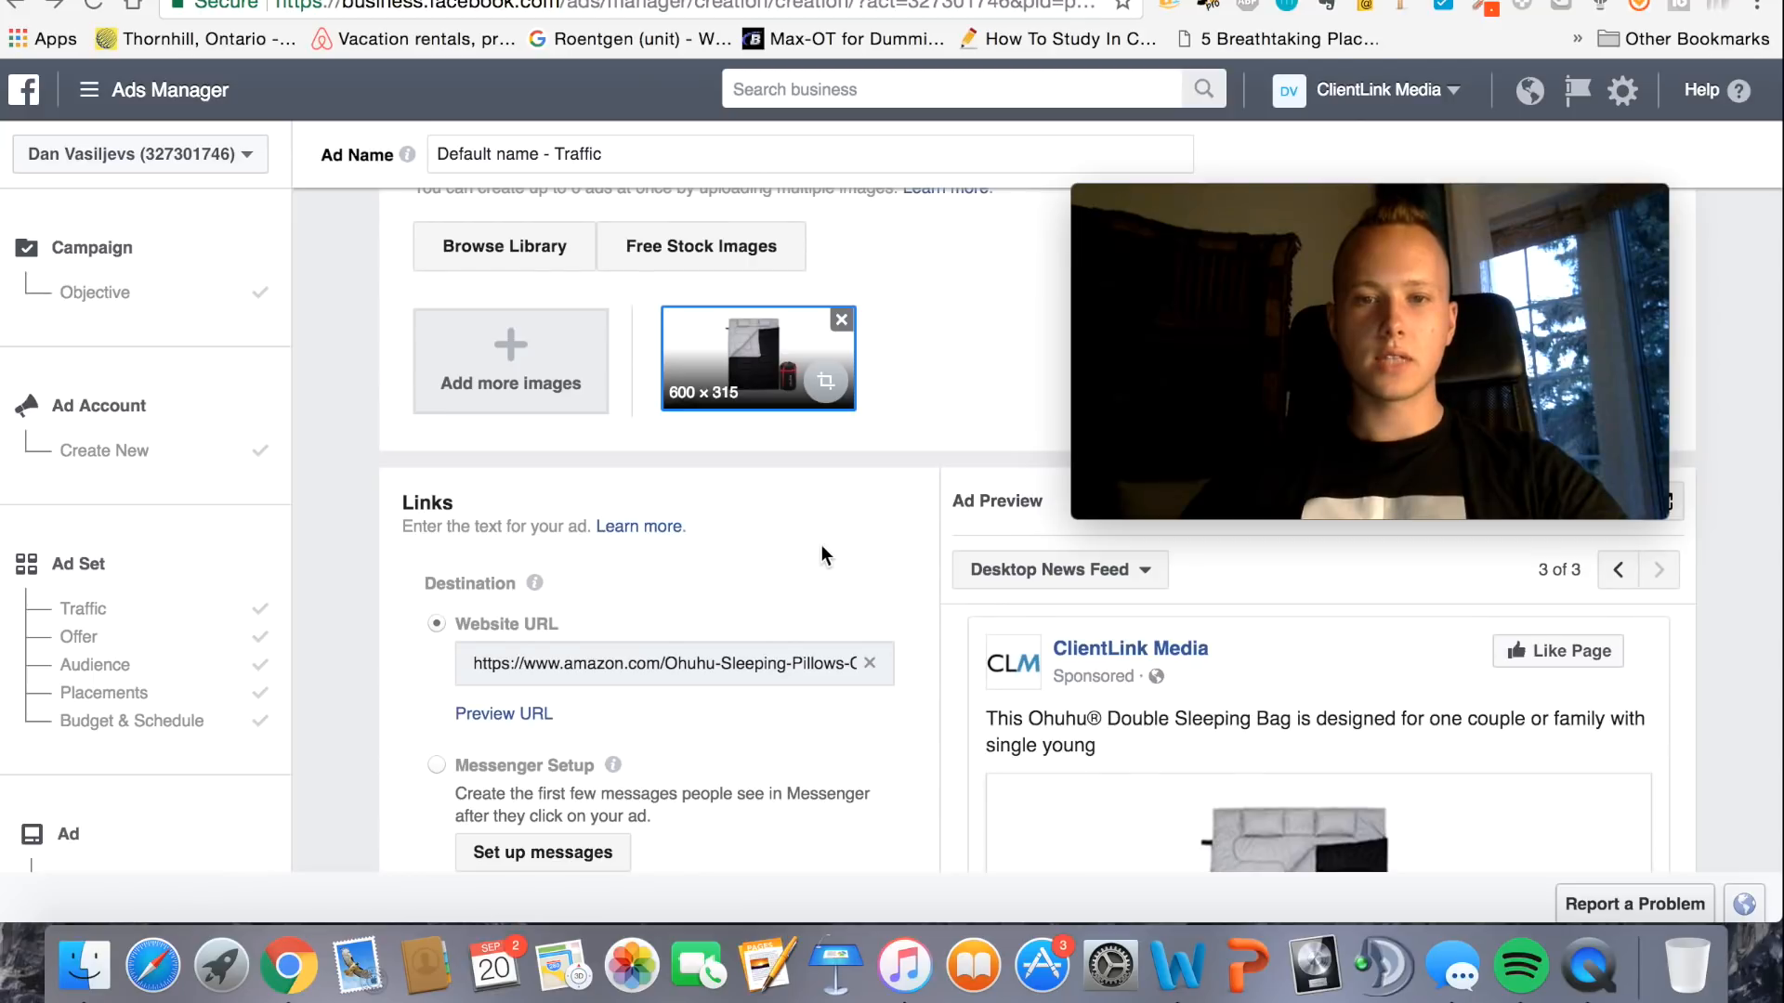
{"action": "scroll", "coordinate": [817, 538], "scroll_direction": "up", "scroll_amount": 1}
{"action": "scroll", "coordinate": [814, 526], "scroll_direction": "down", "scroll_amount": 2}
{"action": "scroll", "coordinate": [815, 531], "scroll_direction": "up", "scroll_amount": 1}
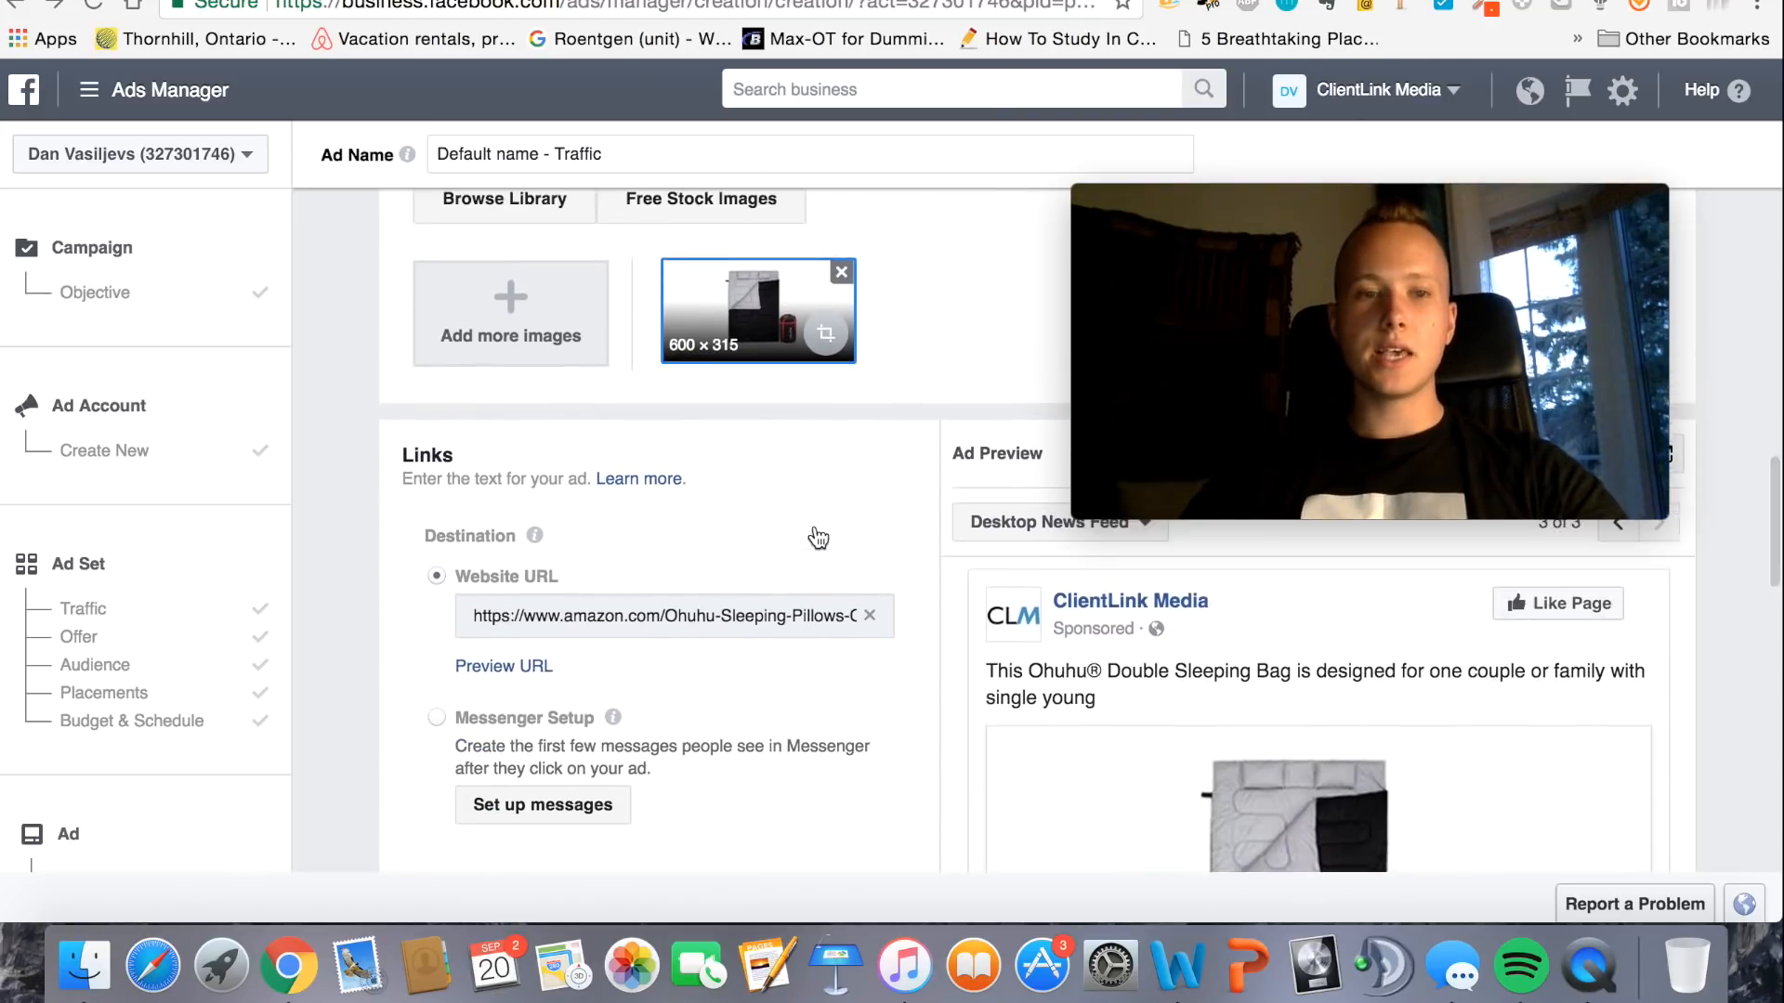
{"action": "scroll", "coordinate": [817, 537], "scroll_direction": "up", "scroll_amount": 1}
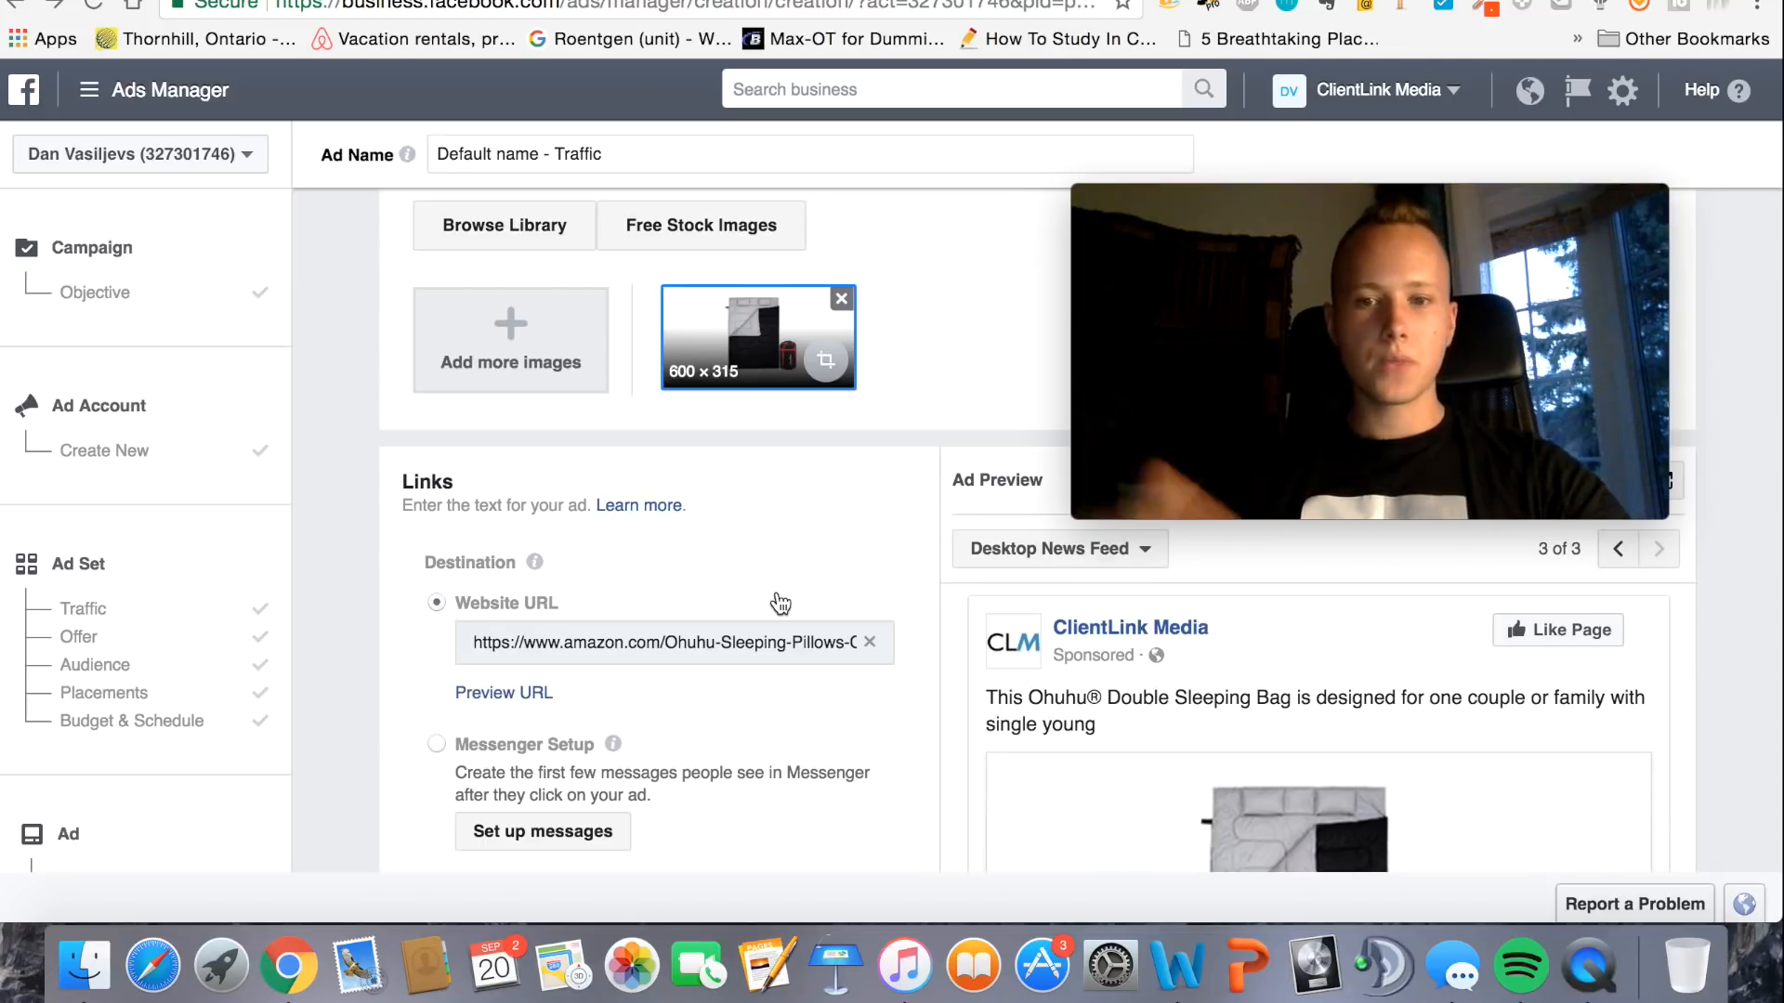
{"action": "scroll", "coordinate": [830, 614], "scroll_direction": "down", "scroll_amount": 1}
{"action": "scroll", "coordinate": [804, 509], "scroll_direction": "up", "scroll_amount": 1}
{"action": "scroll", "coordinate": [804, 509], "scroll_direction": "down", "scroll_amount": 1}
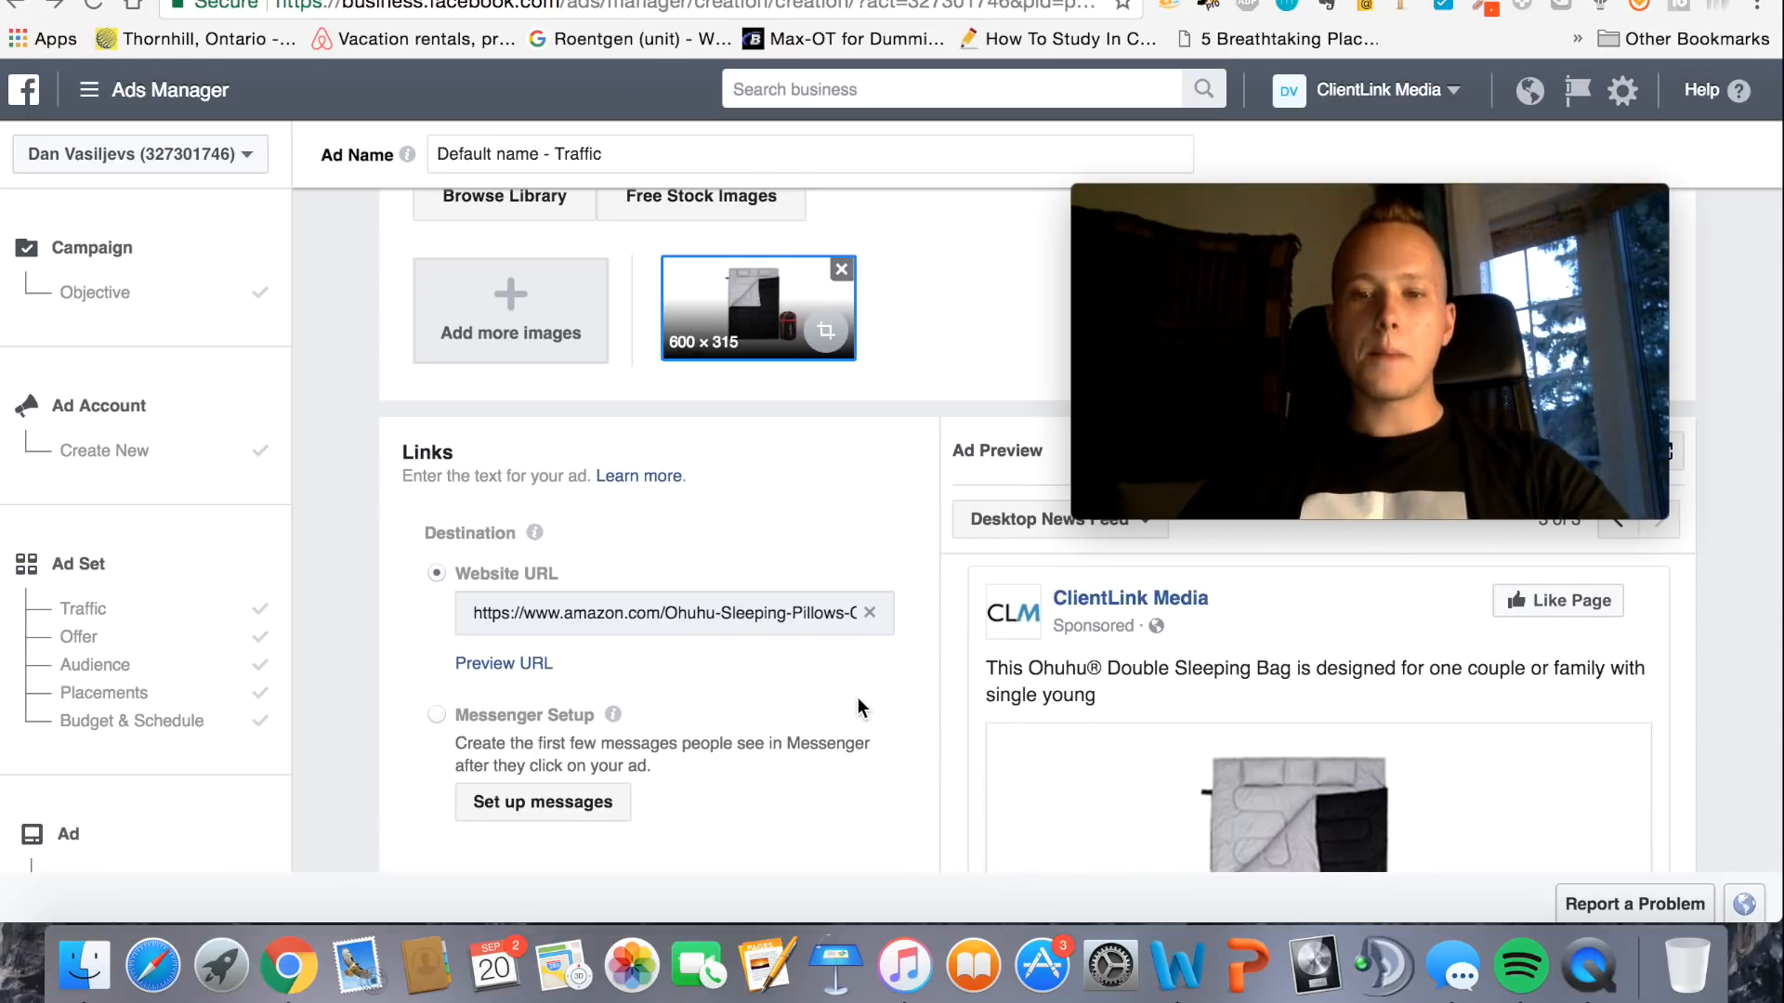
{"action": "scroll", "coordinate": [857, 708], "scroll_direction": "down", "scroll_amount": 1}
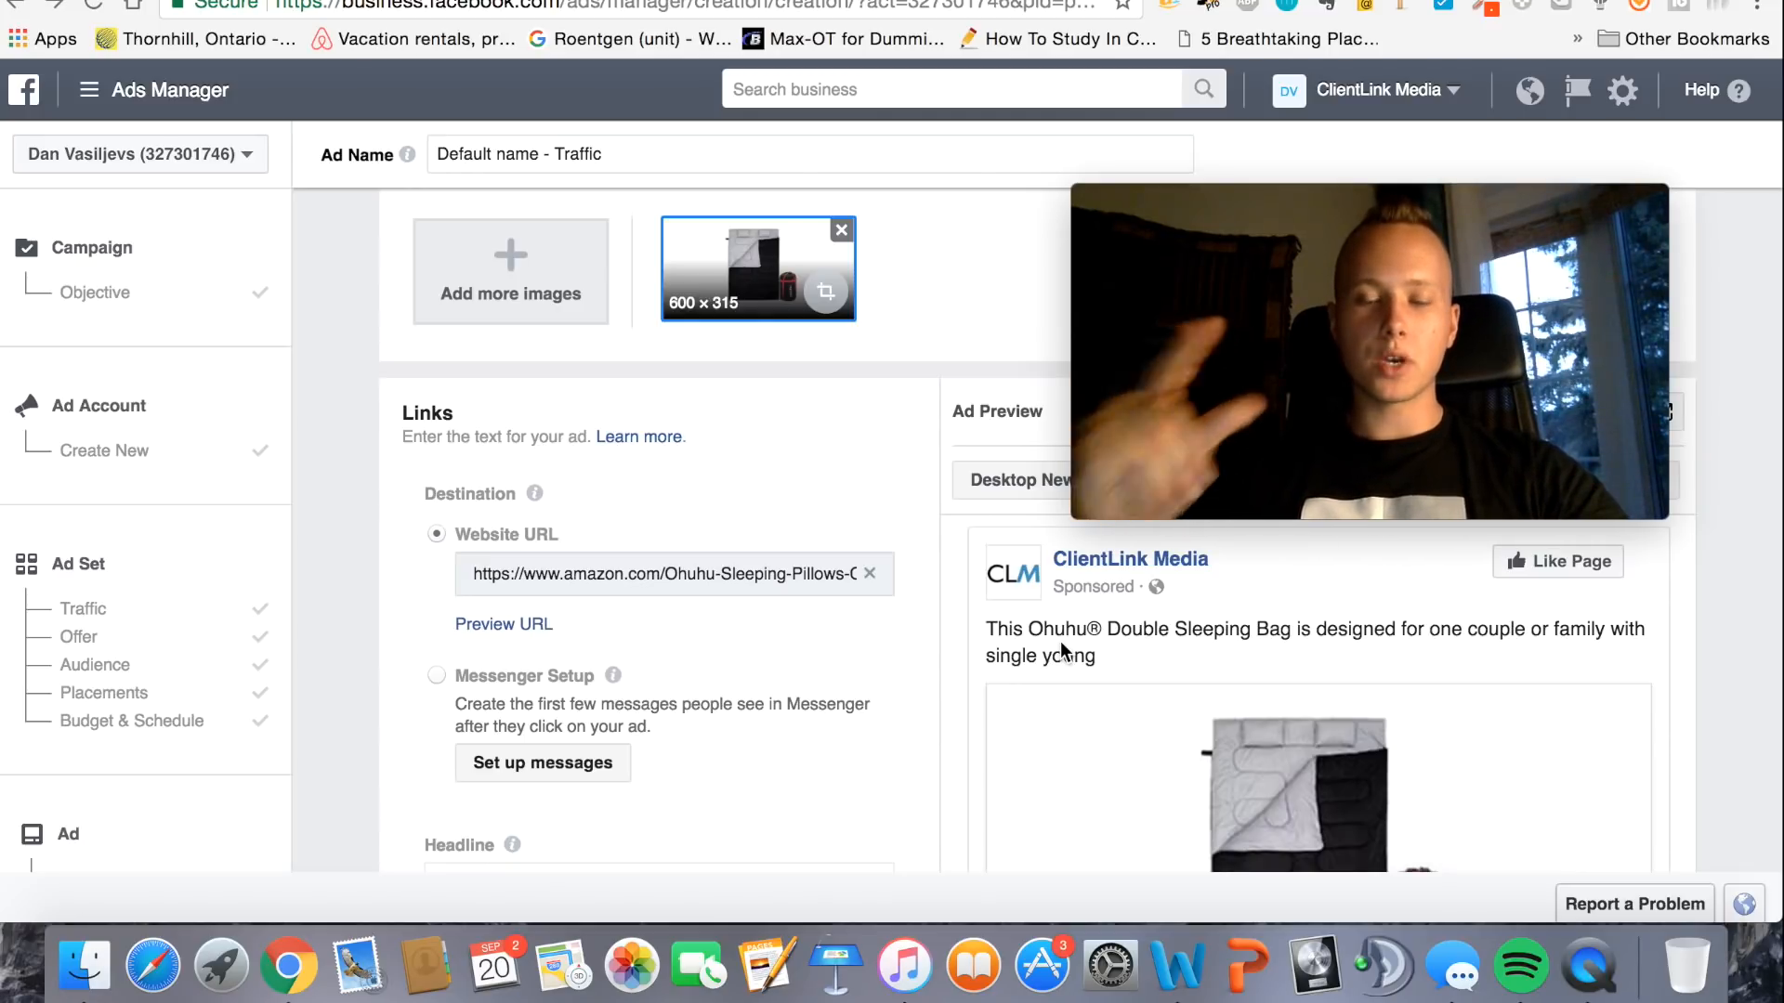
{"action": "scroll", "coordinate": [1061, 650], "scroll_direction": "up", "scroll_amount": 2}
{"action": "scroll", "coordinate": [1061, 651], "scroll_direction": "down", "scroll_amount": 1}
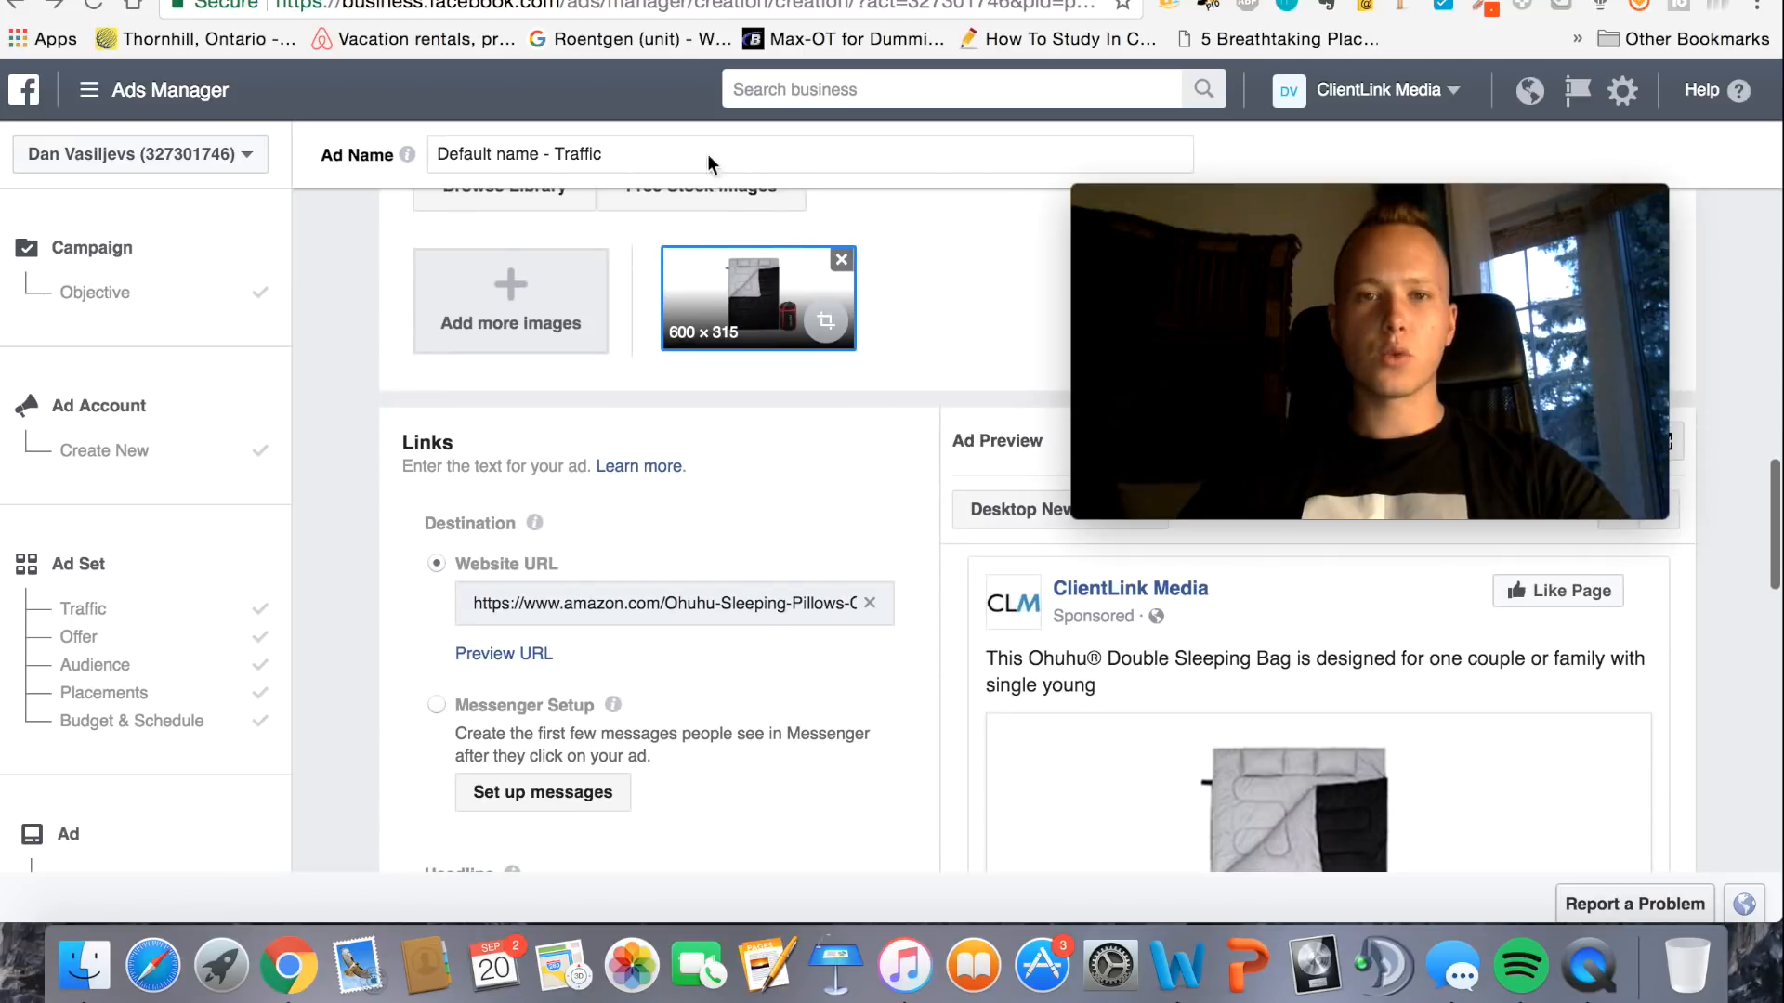
{"action": "scroll", "coordinate": [804, 517], "scroll_direction": "down", "scroll_amount": 1}
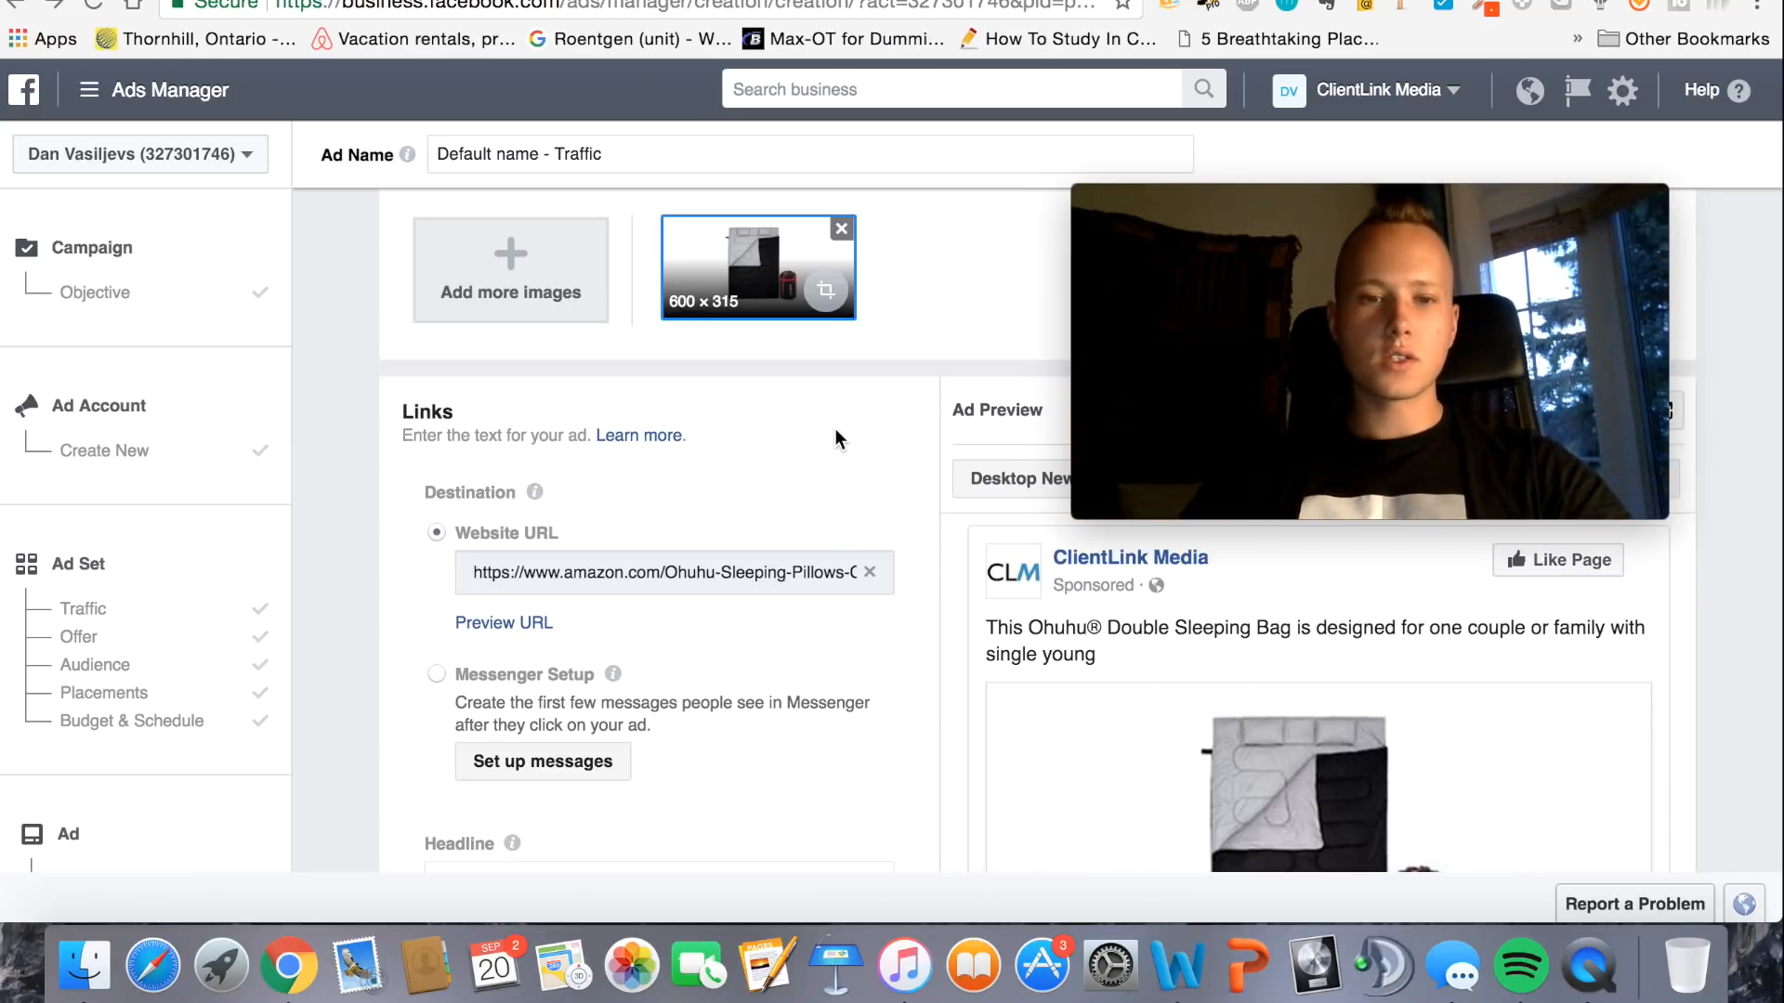
{"action": "scroll", "coordinate": [834, 543], "scroll_direction": "down", "scroll_amount": 1}
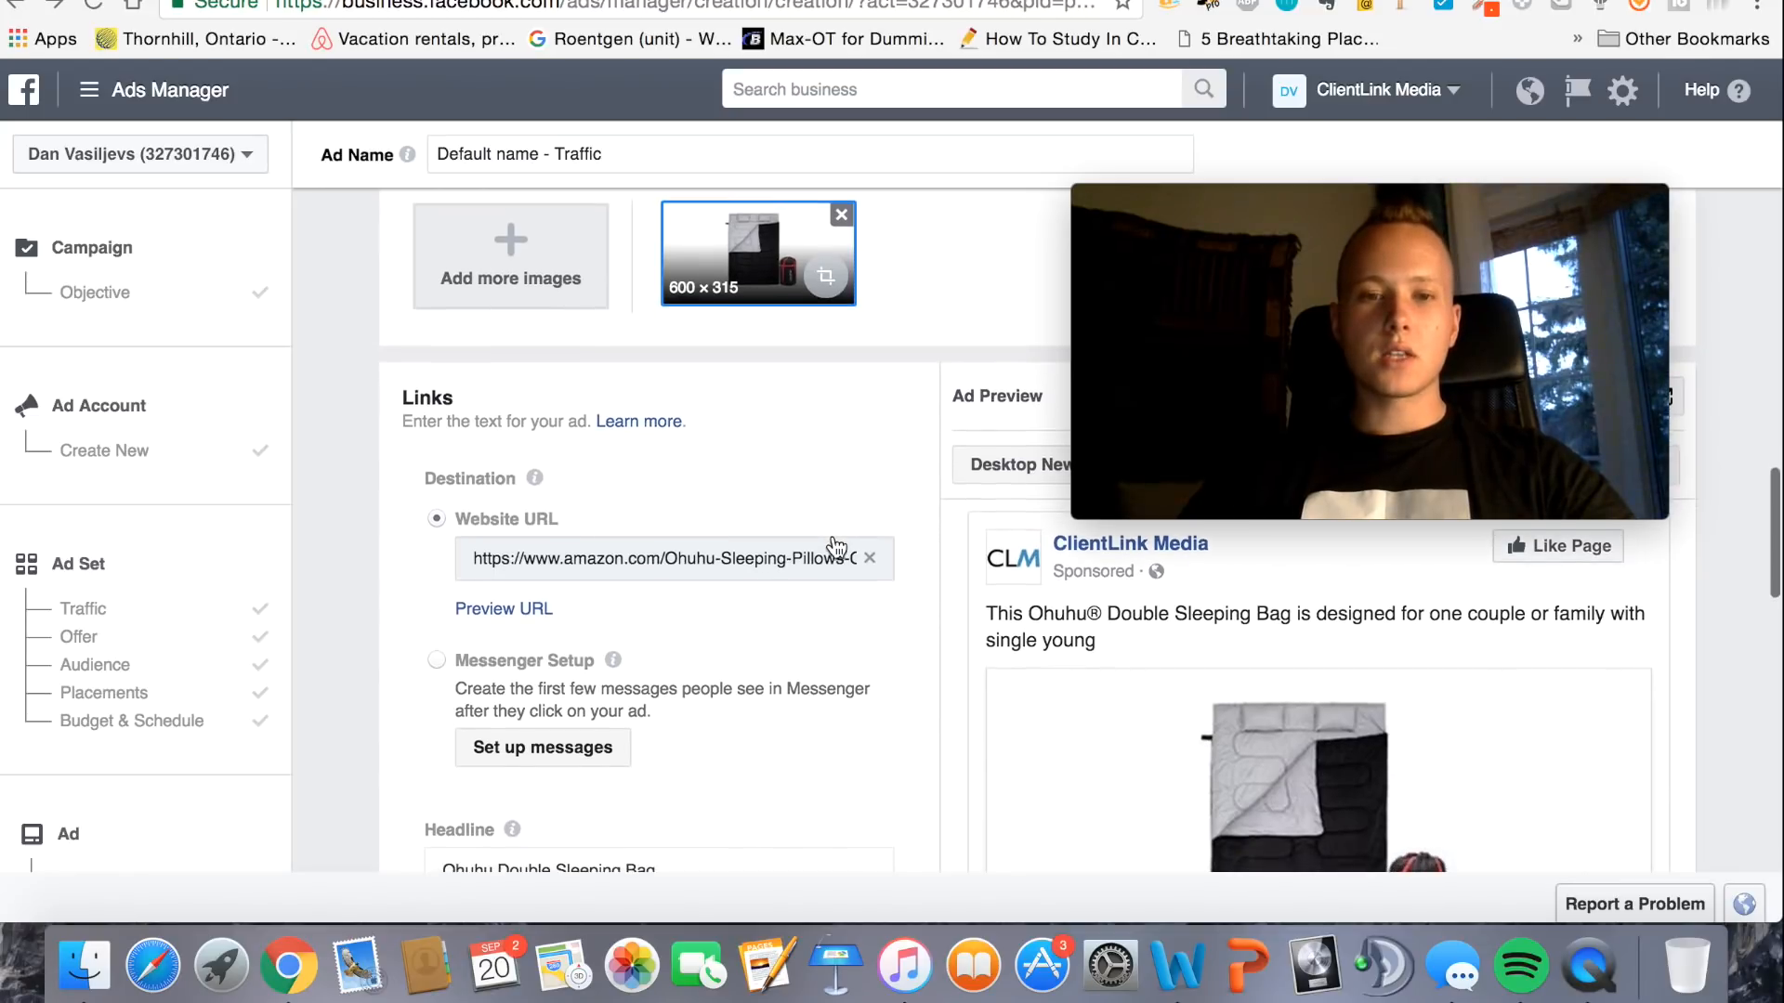